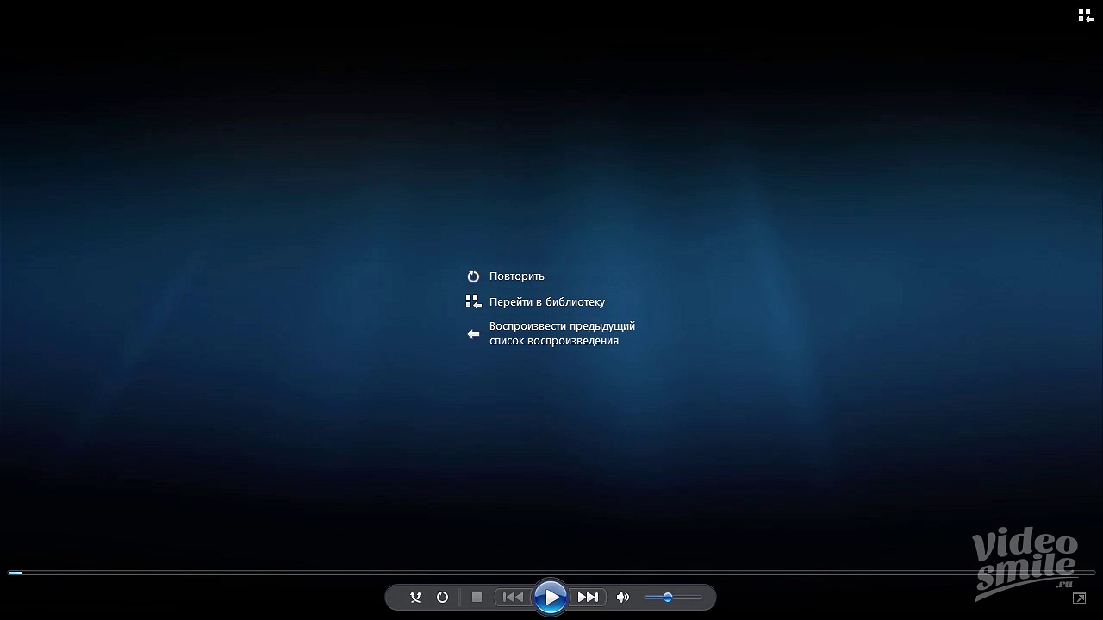
# Step: Play the finished Breaking Bad Exp intro video in Windows Media Player
pyautogui.click(554, 598)
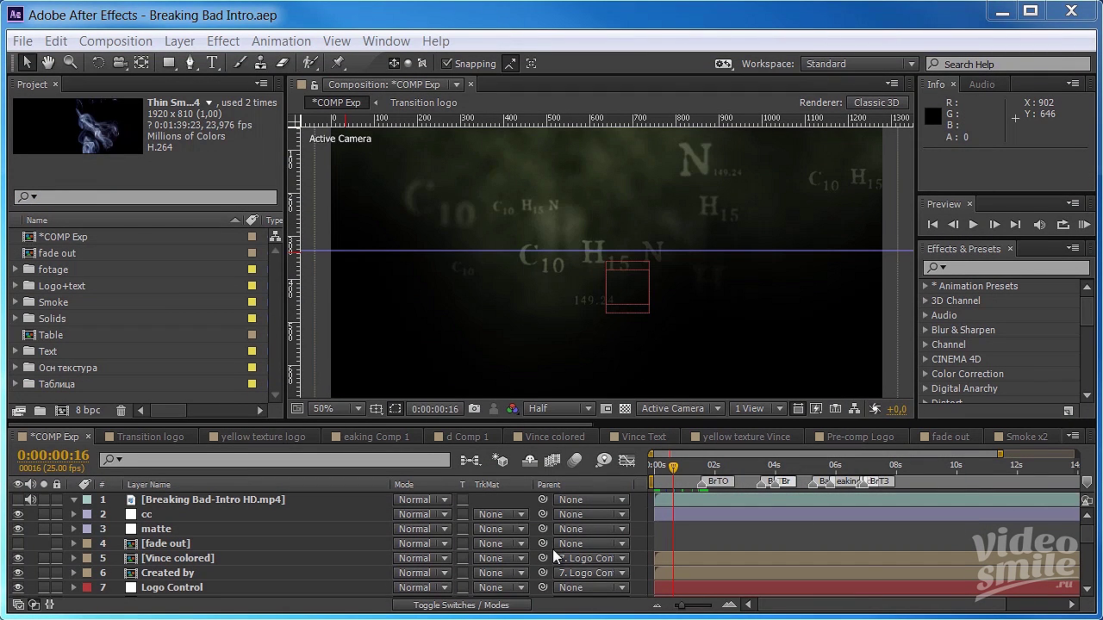
# Step: Expand the fotage, Logo+text, Smoke and Text folders, inspecting the Thin Smoke clip and comps
pyautogui.click(16, 270)
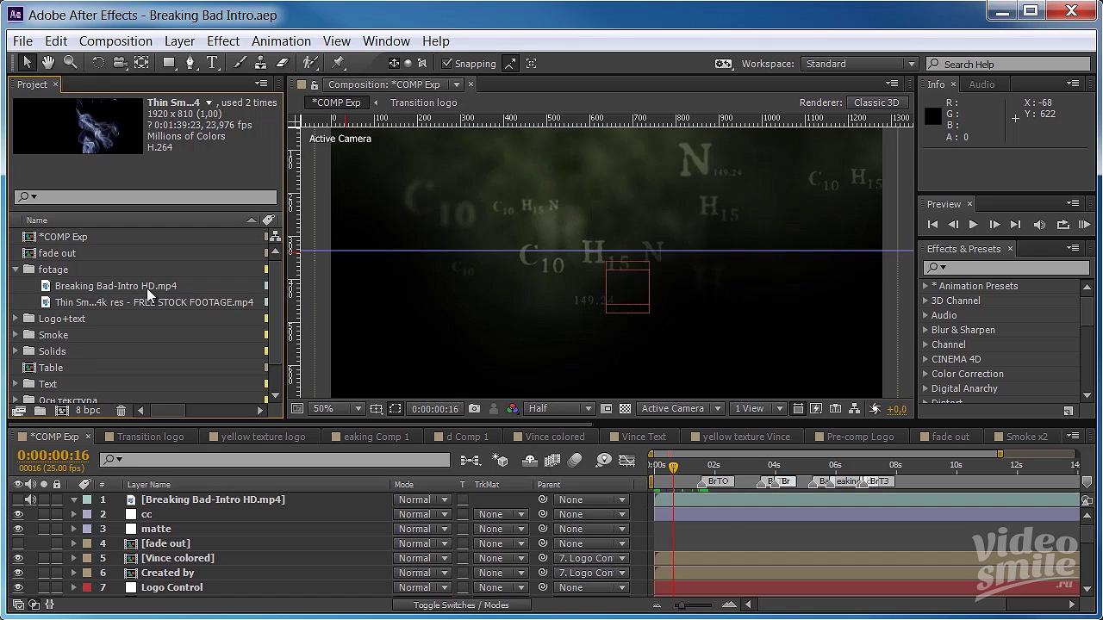
pyautogui.click(147, 302)
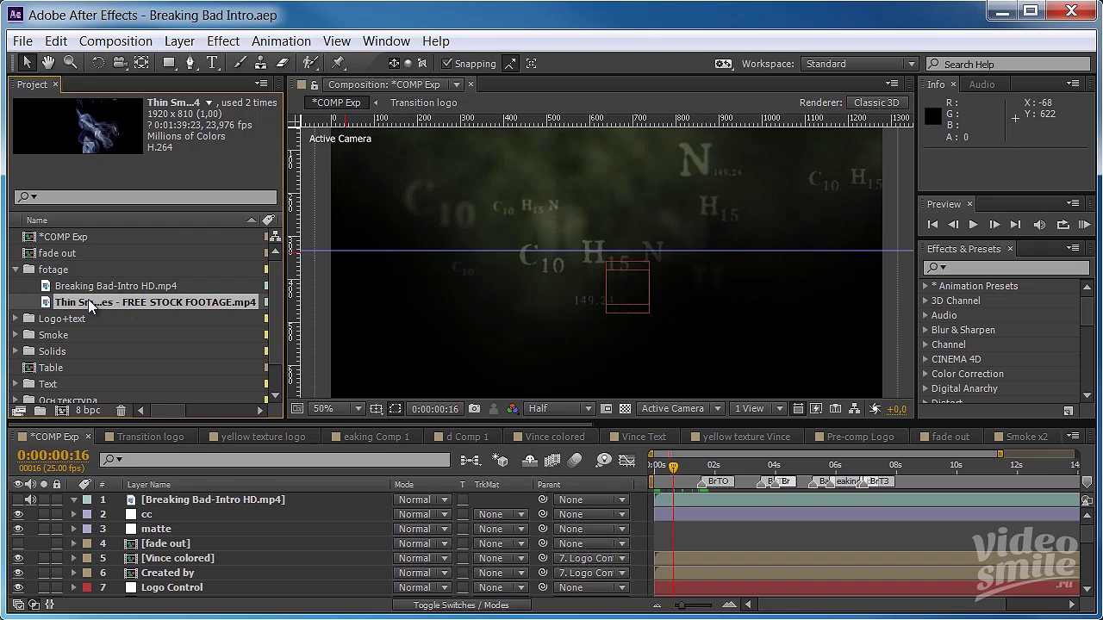
pyautogui.click(16, 319)
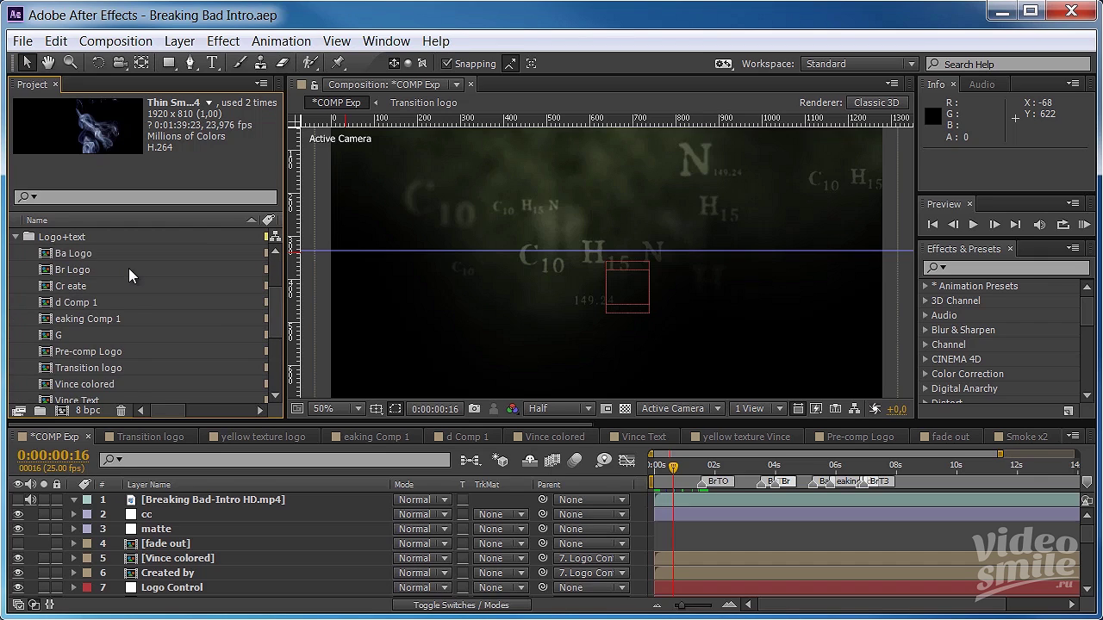
pyautogui.scroll(-2, 129, 274)
pyautogui.scroll(-1, 129, 274)
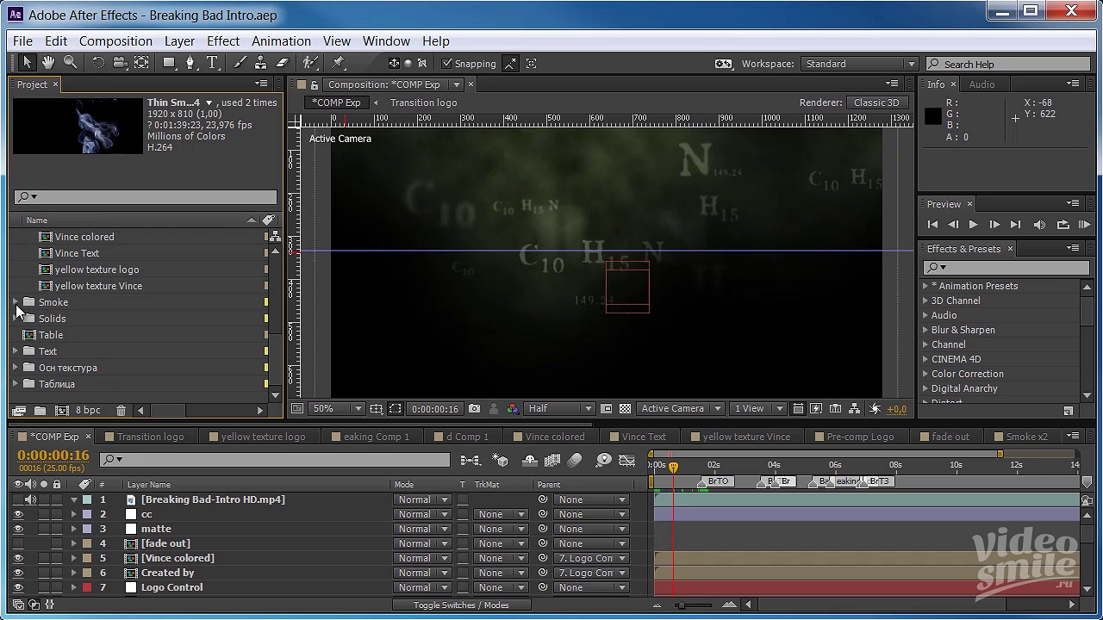
pyautogui.click(15, 302)
pyautogui.scroll(-1, 61, 355)
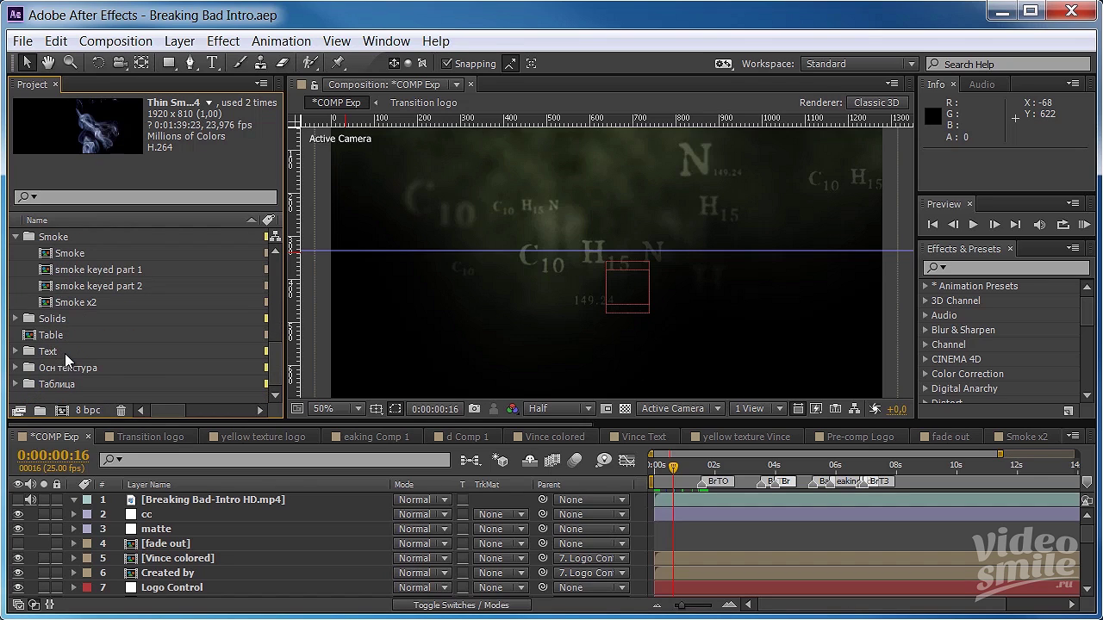
pyautogui.click(16, 352)
pyautogui.scroll(-2, 17, 353)
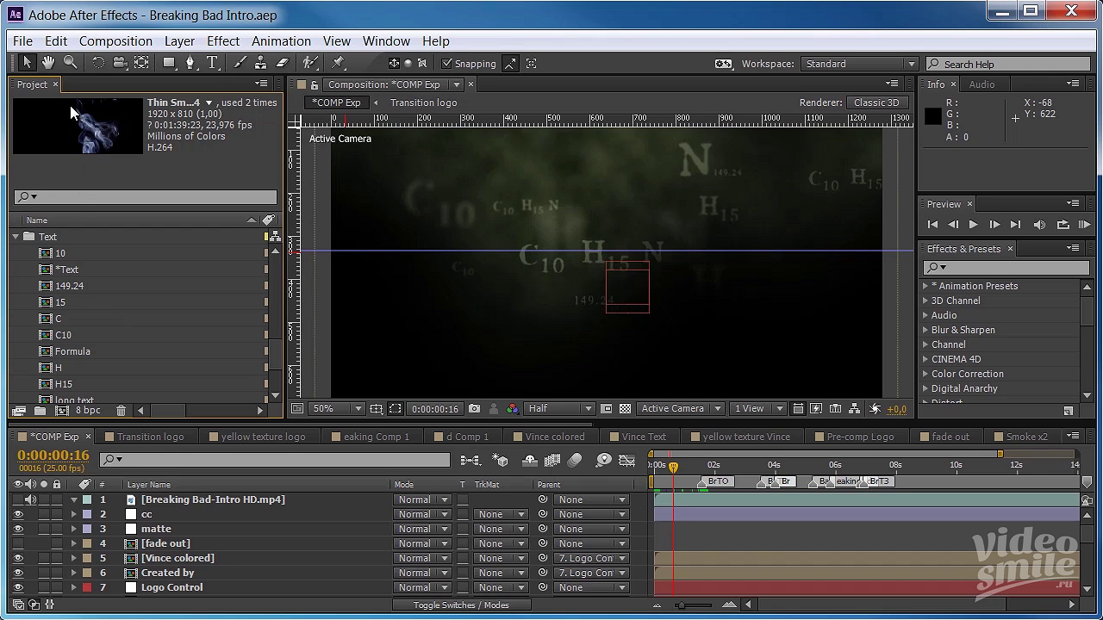
pyautogui.click(22, 41)
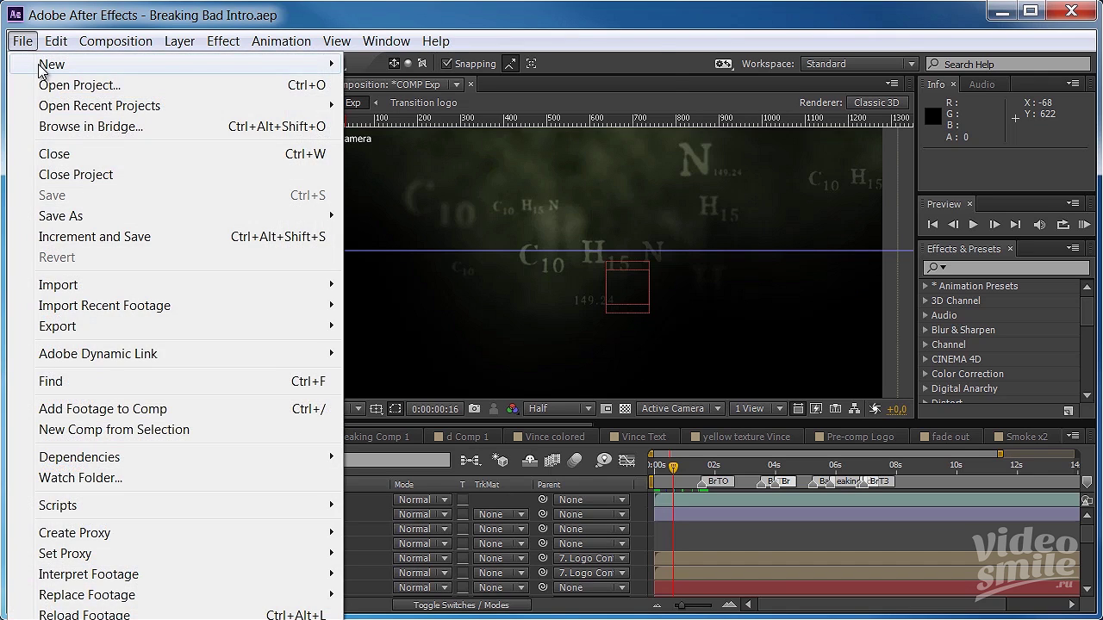
# Step: Close the File menu and move the After Effects shortcut to the desktop's top-left
pyautogui.click(769, 25)
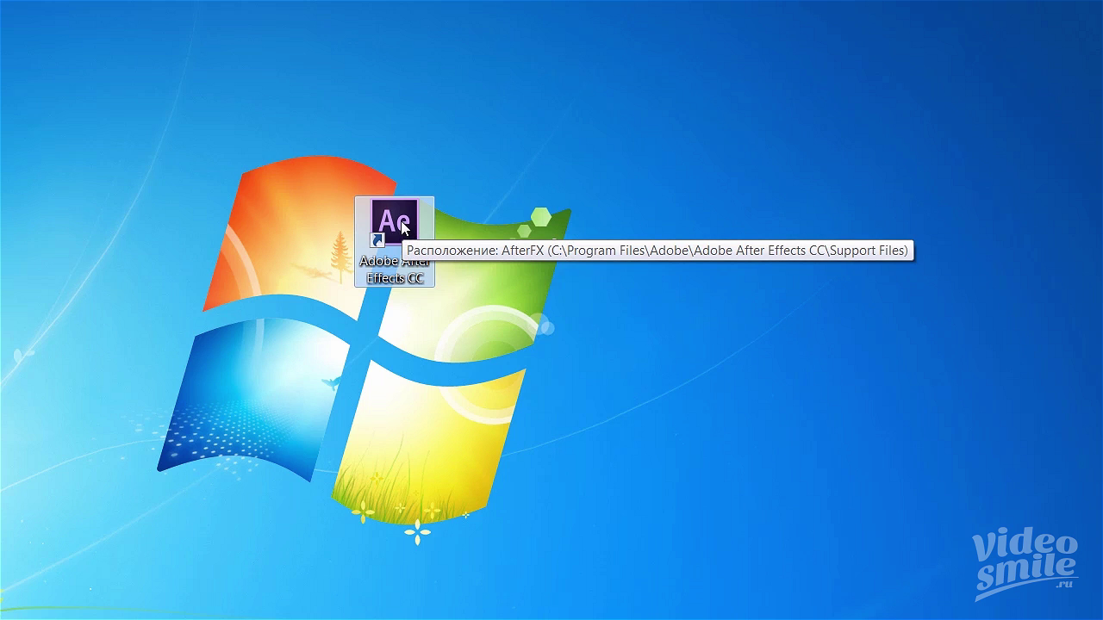
pyautogui.rightClick(387, 200)
pyautogui.moveTo(388, 206); pyautogui.dragTo(326, 81)
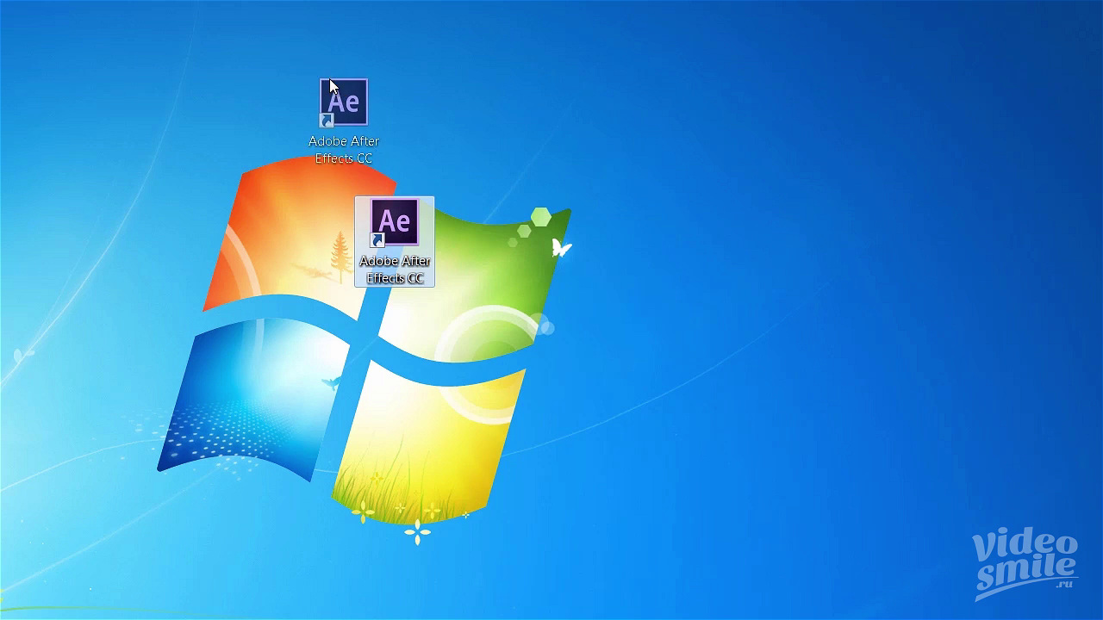
# Step: Append ' -m' to the After Effects shortcut's target in Properties and save it
pyautogui.rightClick(323, 99)
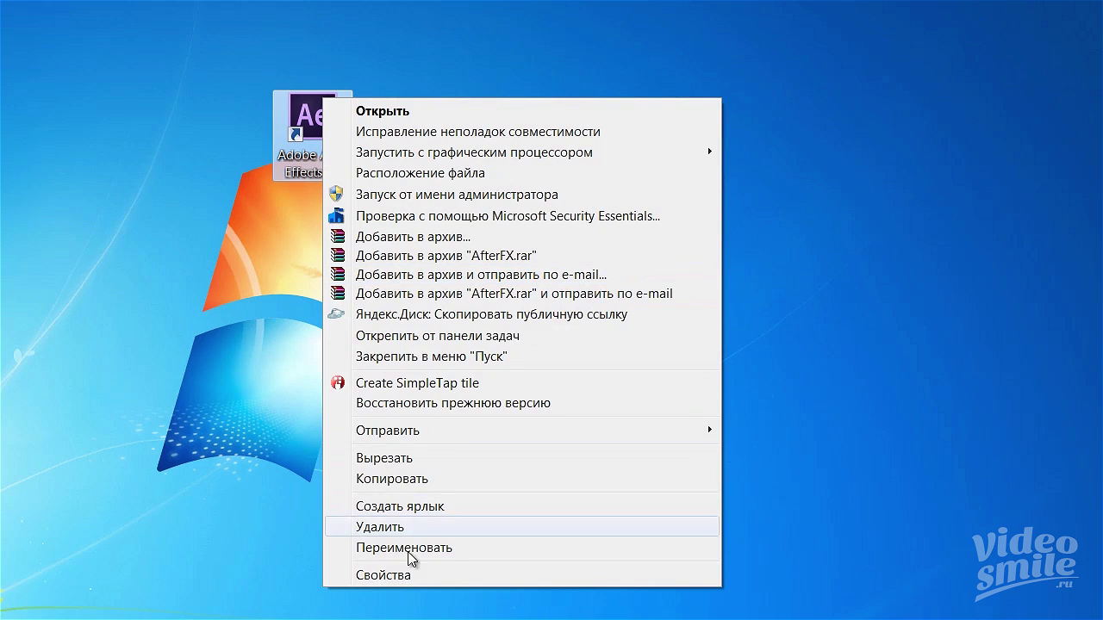
pyautogui.click(405, 576)
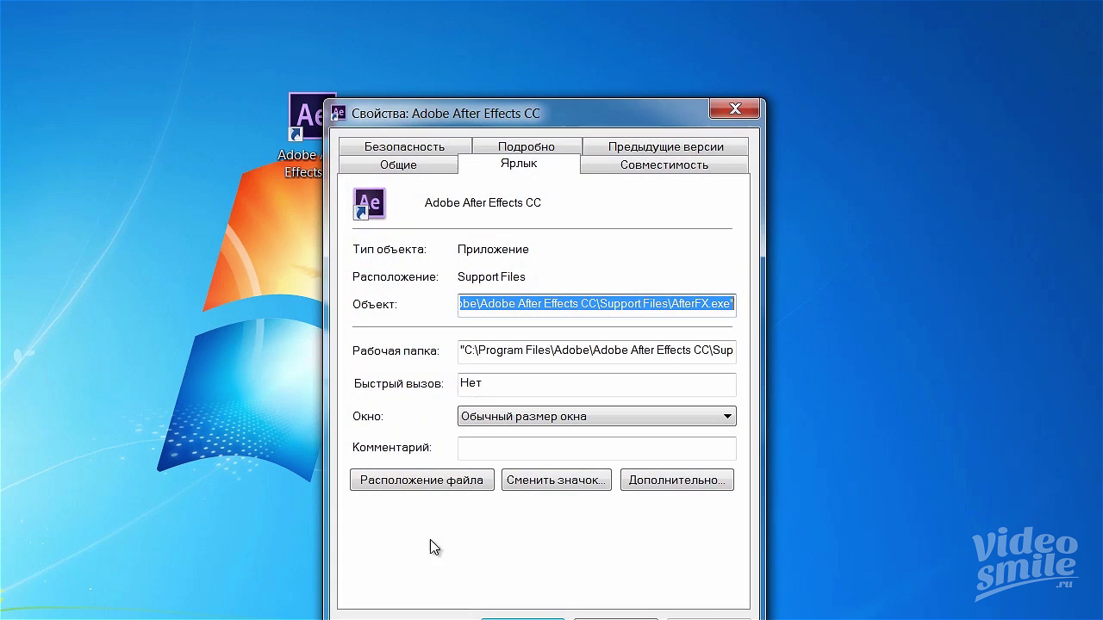
pyautogui.click(734, 310)
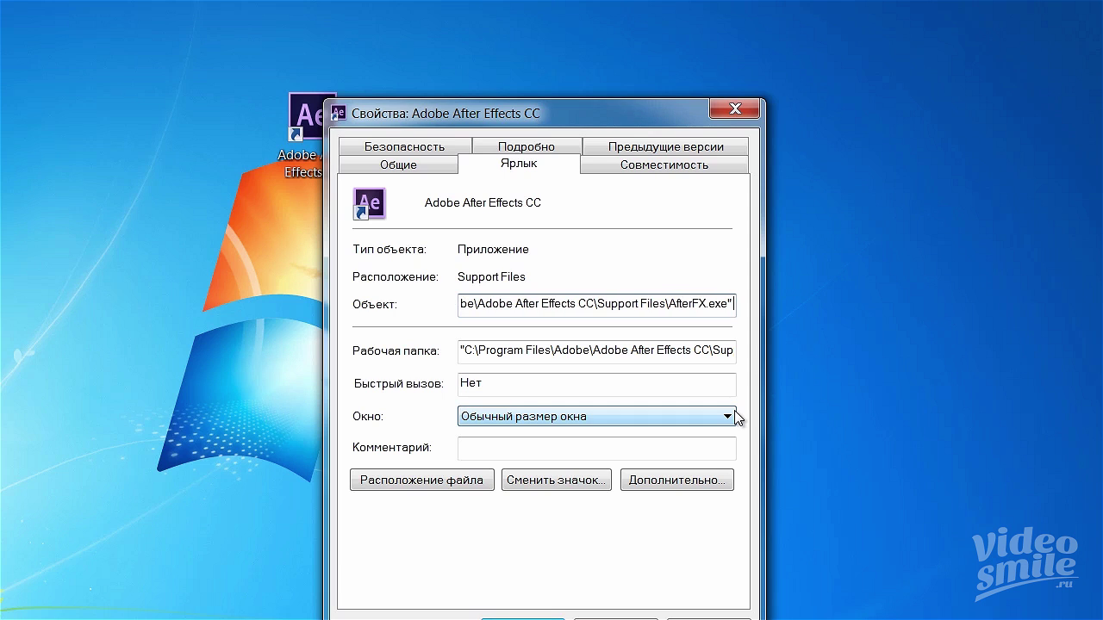
pyautogui.write('-')
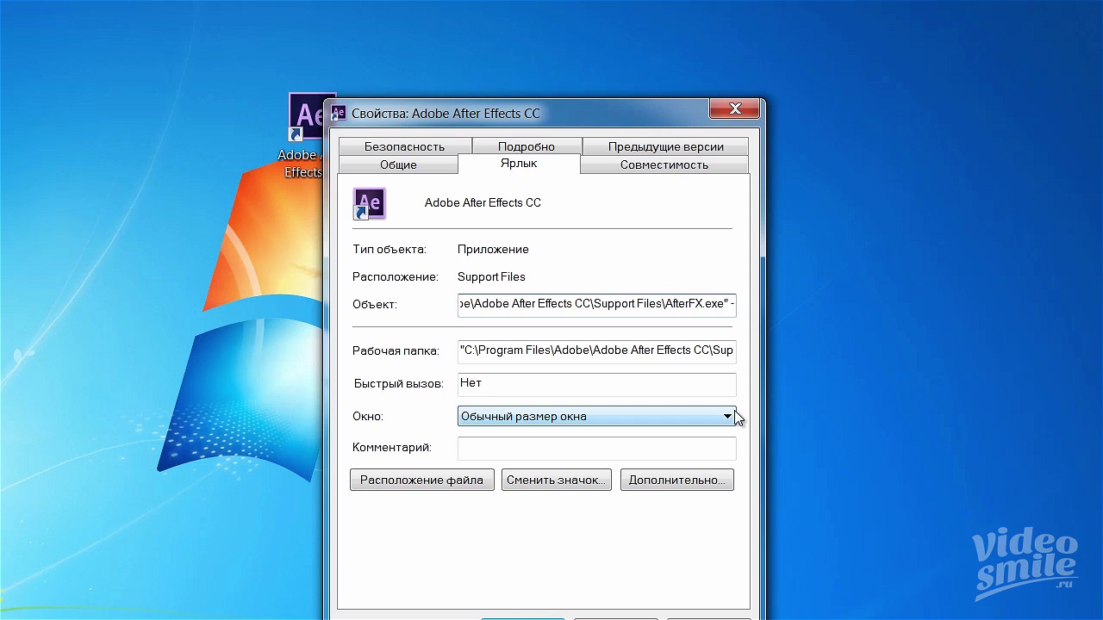
pyautogui.write('ь')
pyautogui.press('BackSpace')
pyautogui.write('m')
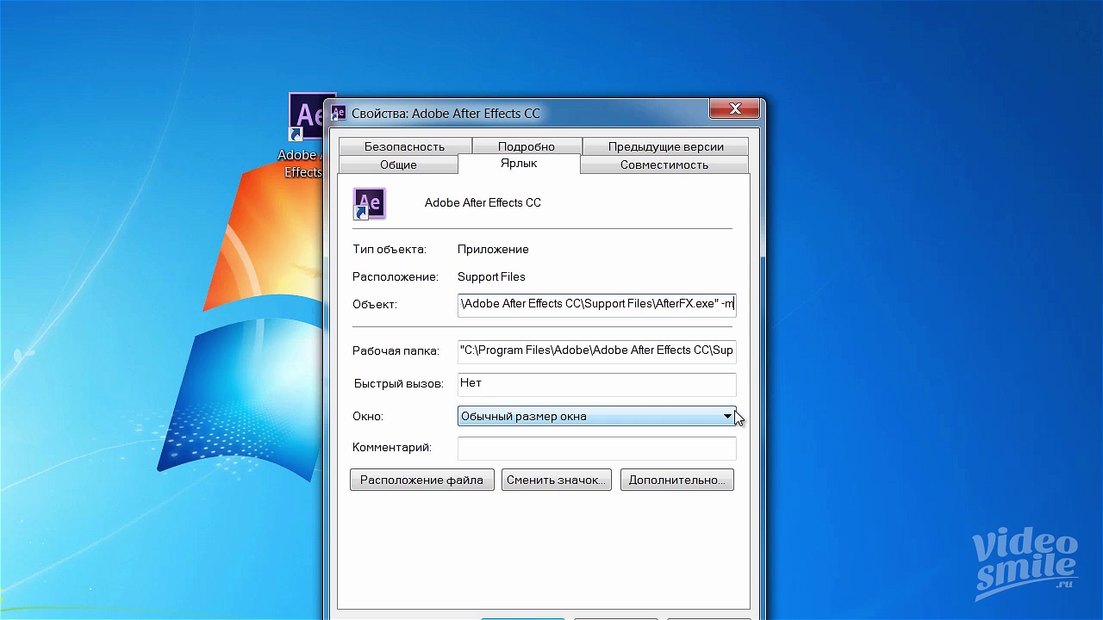
pyautogui.moveTo(594, 108); pyautogui.dragTo(597, 50)
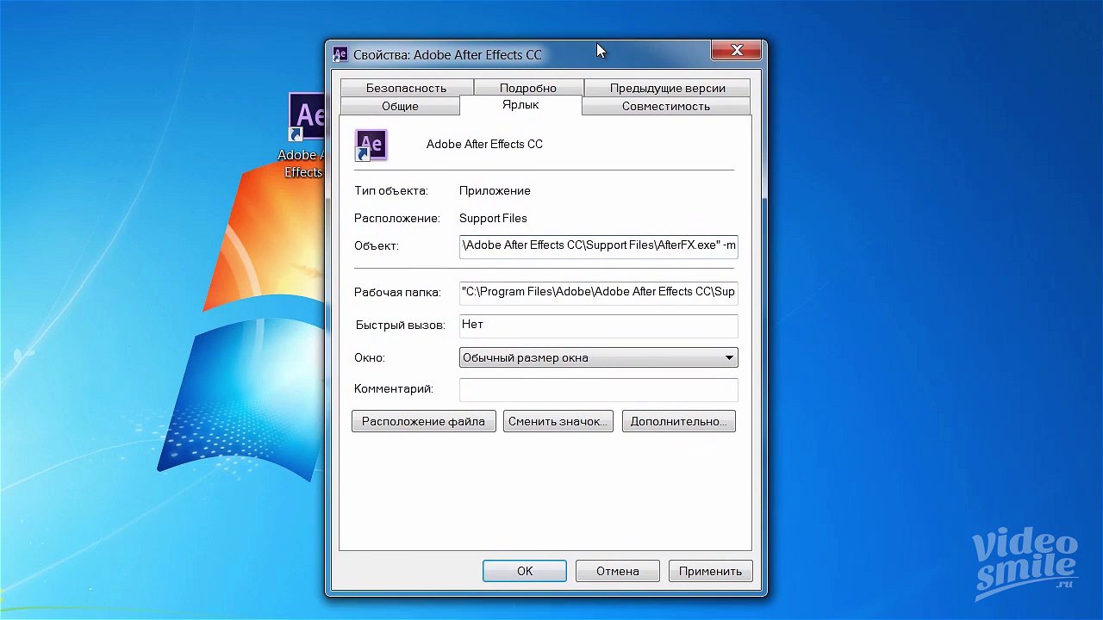
pyautogui.click(527, 566)
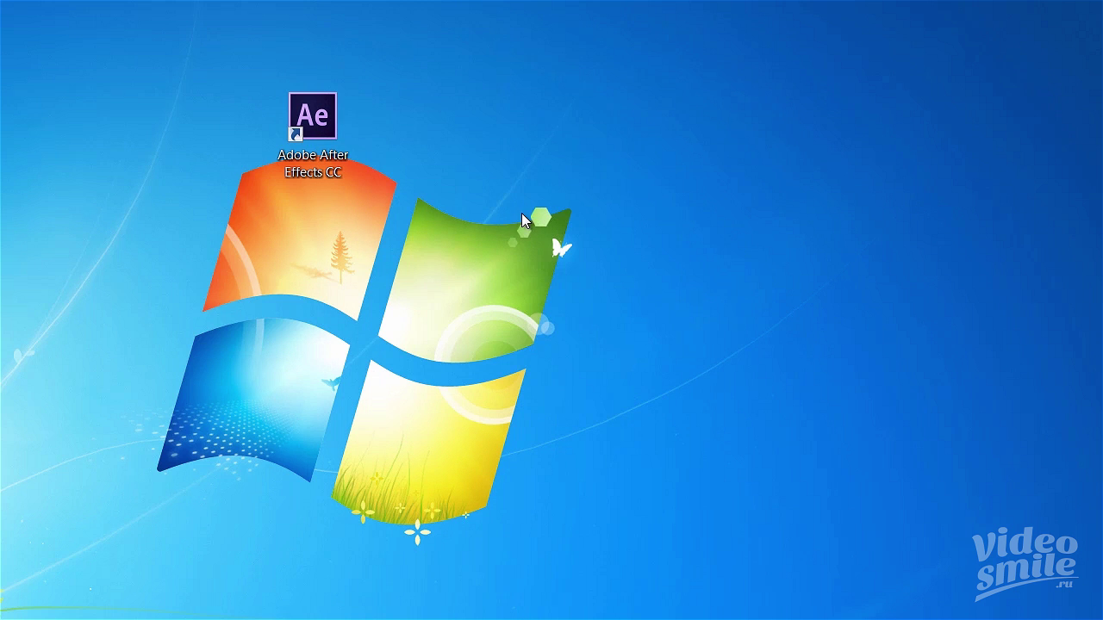
# Step: Launch After Effects and import the Thin Smoke and Breaking Bad-Intro HD clips
pyautogui.doubleClick(327, 118)
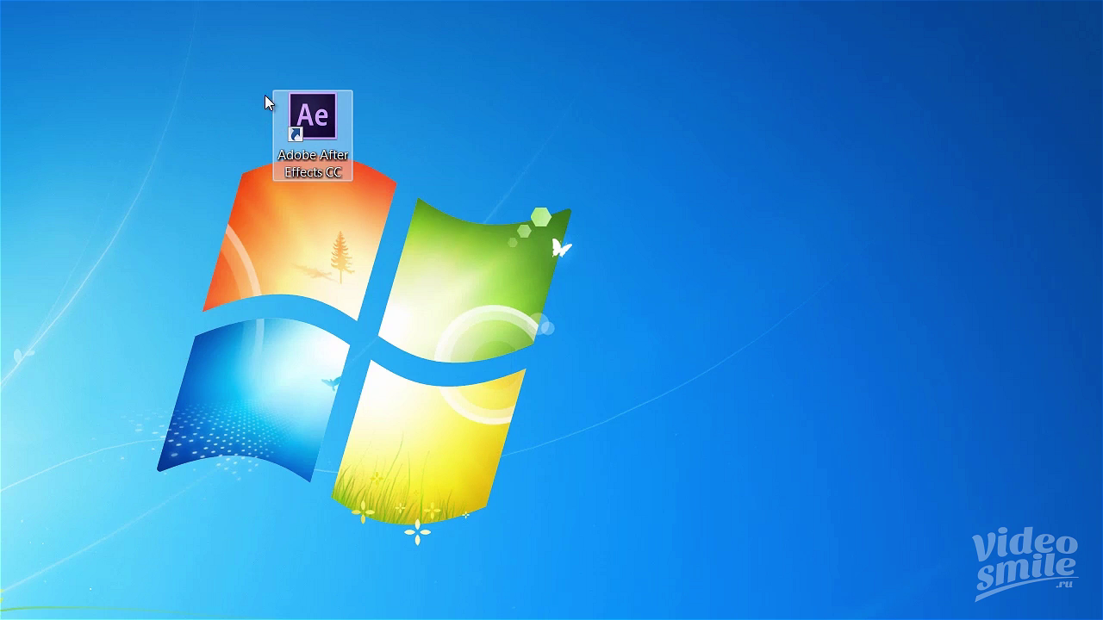
pyautogui.moveTo(129, 67); pyautogui.dragTo(739, 25)
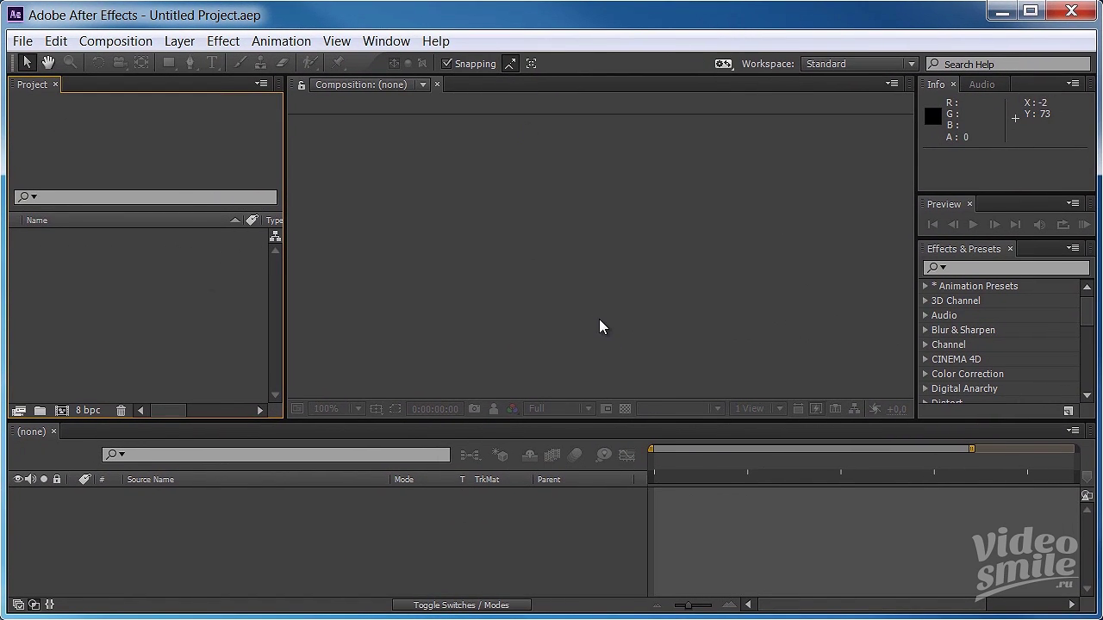
pyautogui.doubleClick(191, 274)
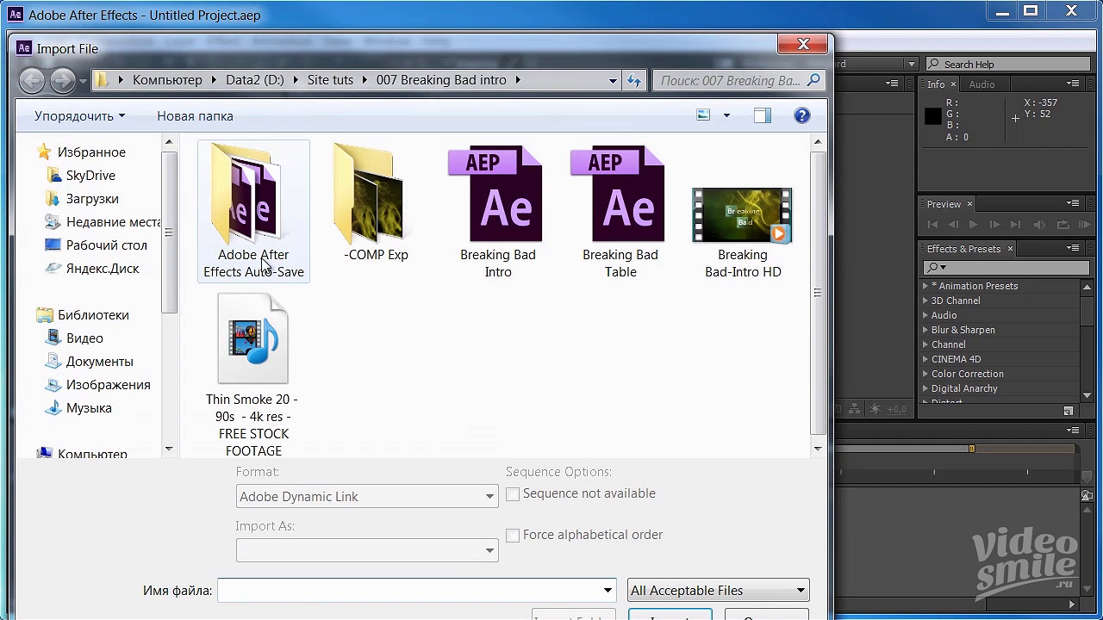
pyautogui.click(280, 317)
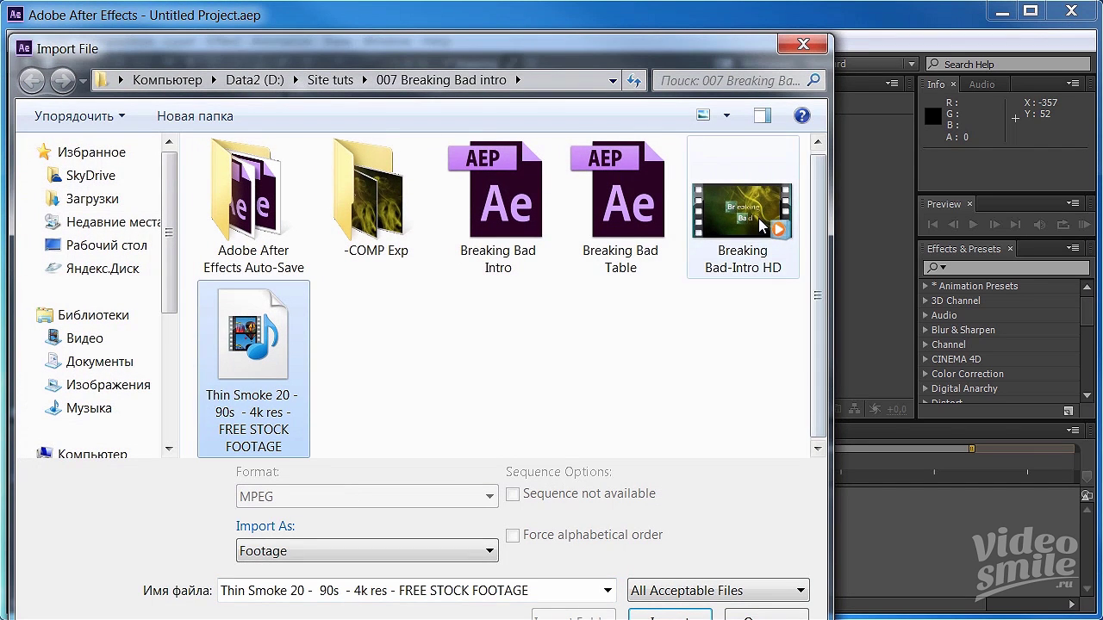
pyautogui.keyDown('ctrl'); pyautogui.click(763, 220); pyautogui.keyUp('ctrl')
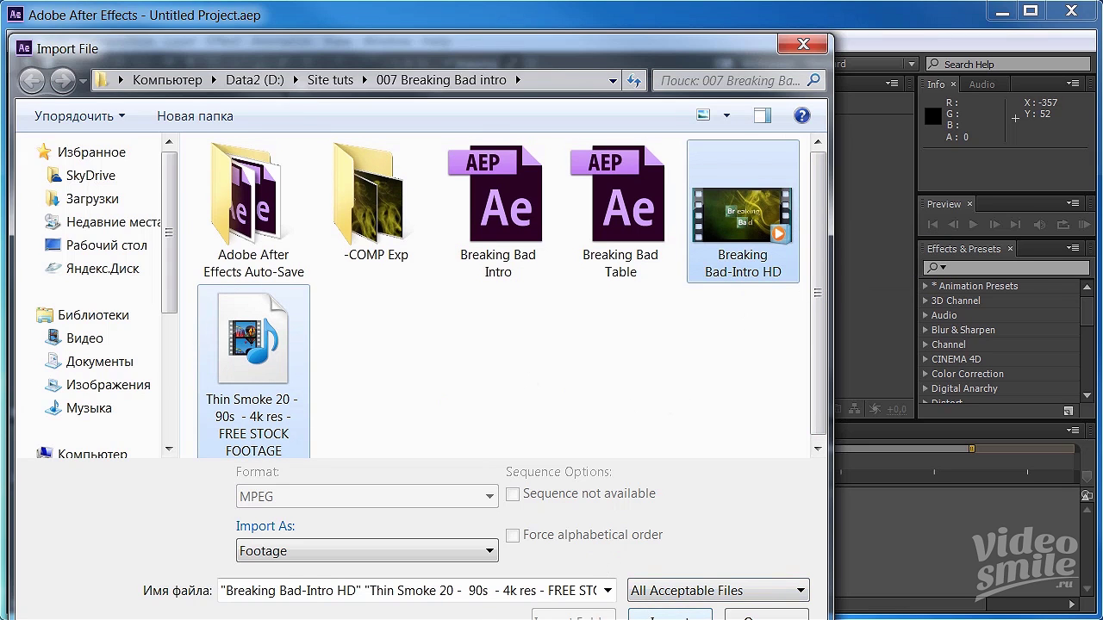
pyautogui.click(669, 616)
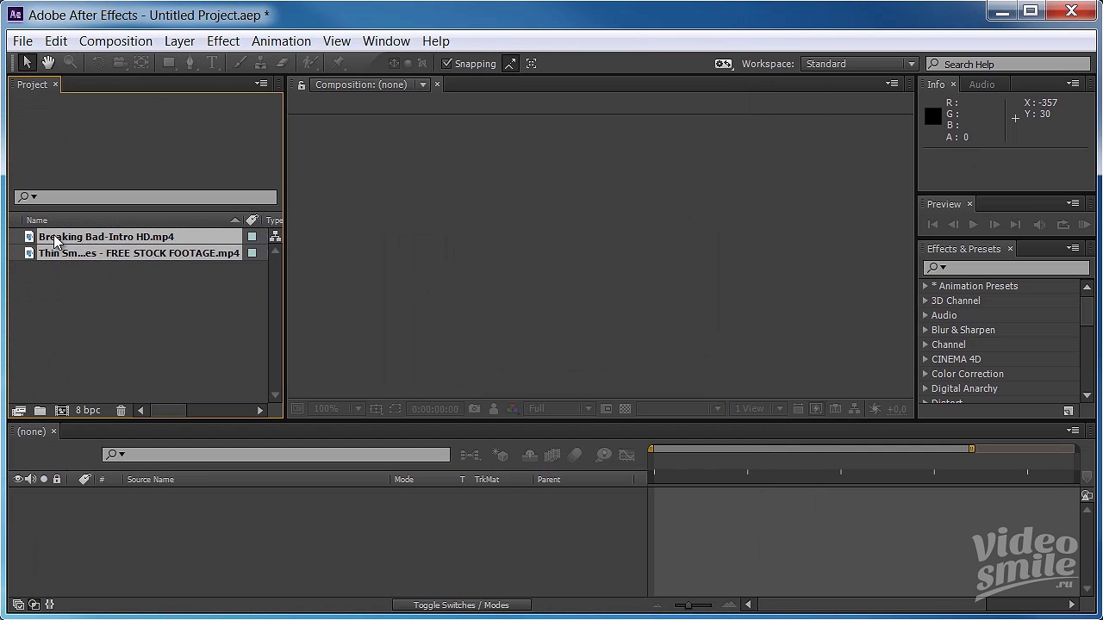
# Step: Group both imported clips into a new folder named Footage
pyautogui.moveTo(54, 240); pyautogui.dragTo(40, 408)
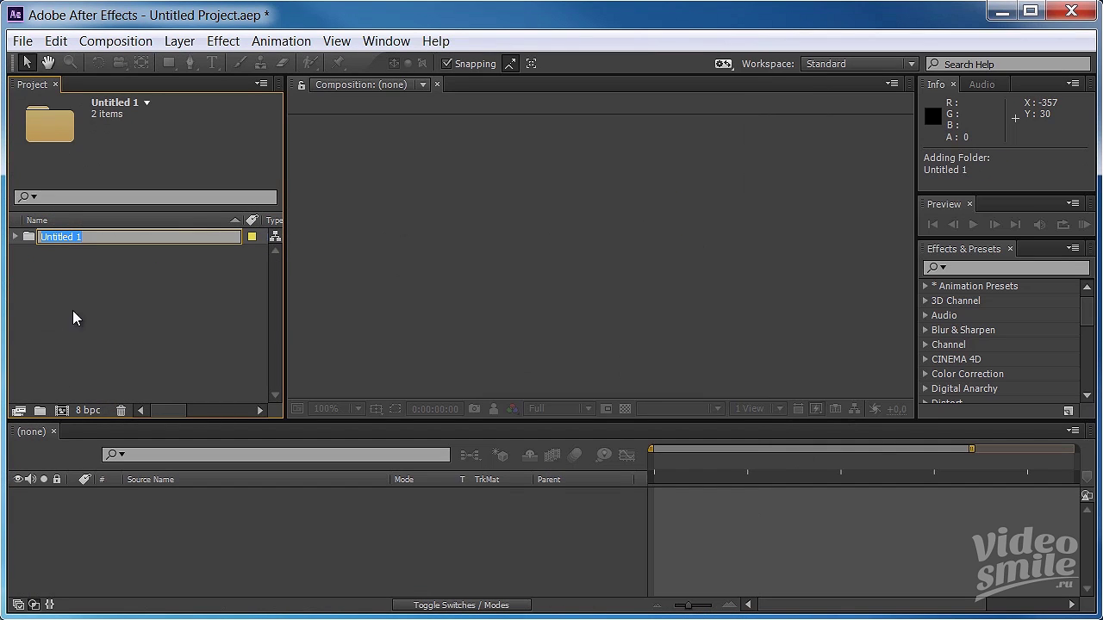
pyautogui.write('А')
pyautogui.write('щефпу')
pyautogui.press('Pause')
pyautogui.press('Return')
# Step: Create composition *COMP 01 with the HDV/HDTV 720 25 preset and duration 0:00:17:00
pyautogui.click(90, 257)
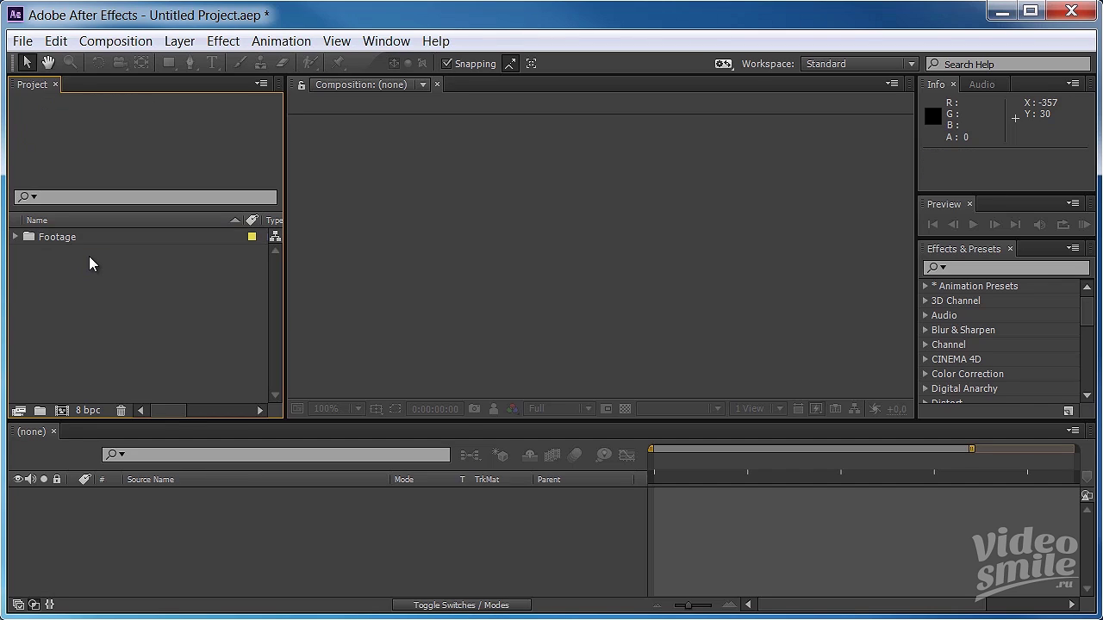
pyautogui.click(61, 411)
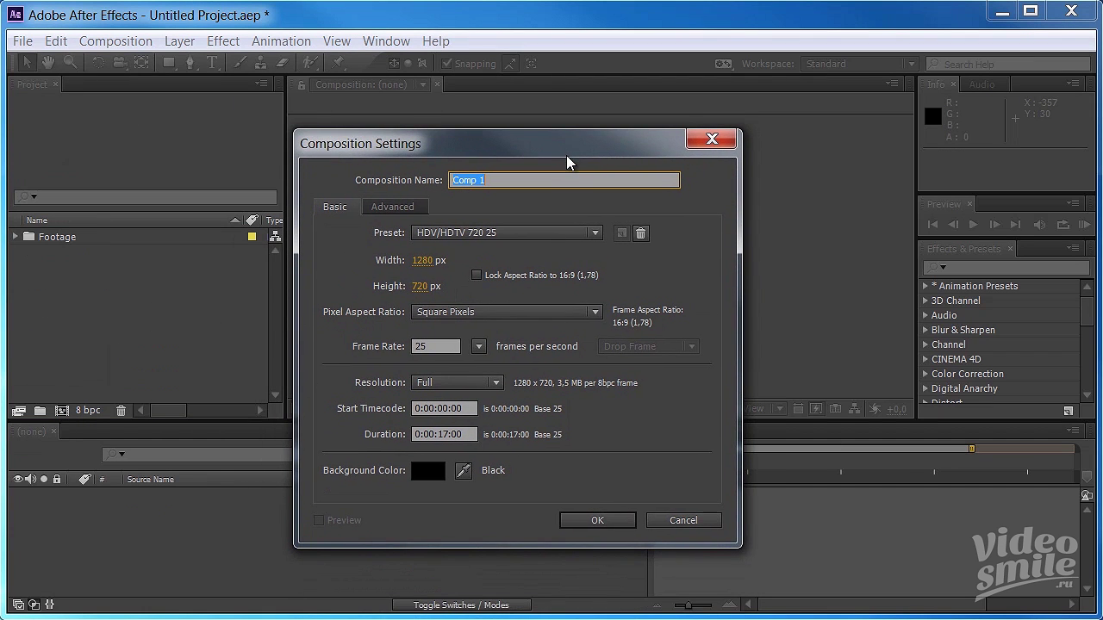
pyautogui.write('C')
pyautogui.write('OMP ')
pyautogui.write(')')
pyautogui.write('!')
pyautogui.press('BackSpace')
pyautogui.press('BackSpace')
pyautogui.write('01')
pyautogui.write('8')
pyautogui.press('BackSpace')
pyautogui.write('*')
pyautogui.click(472, 434)
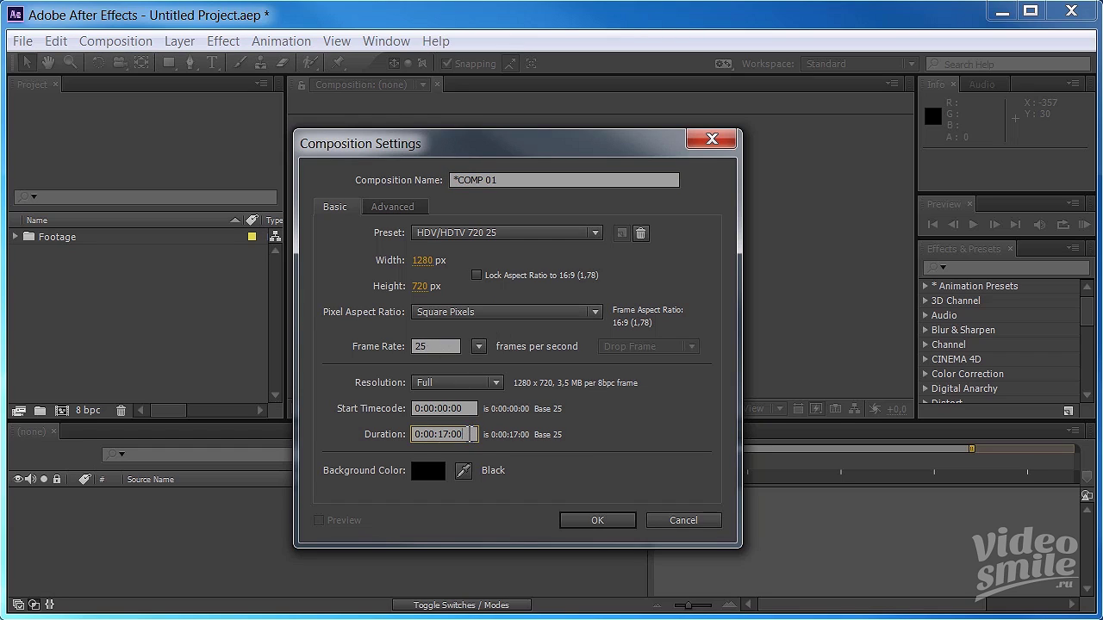
pyautogui.doubleClick(471, 434)
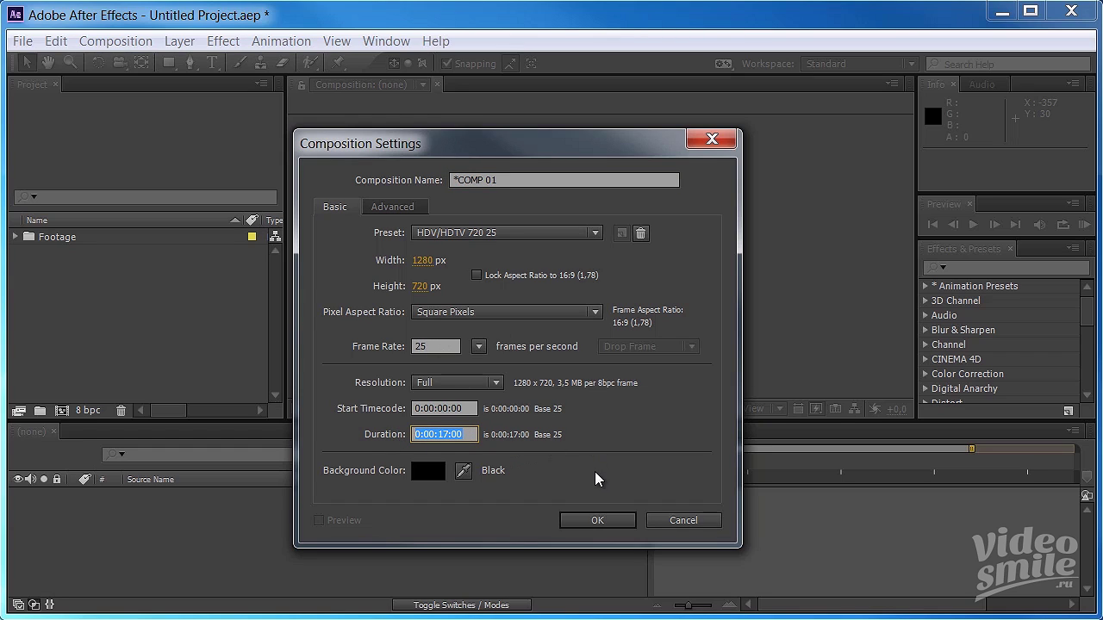
pyautogui.click(600, 521)
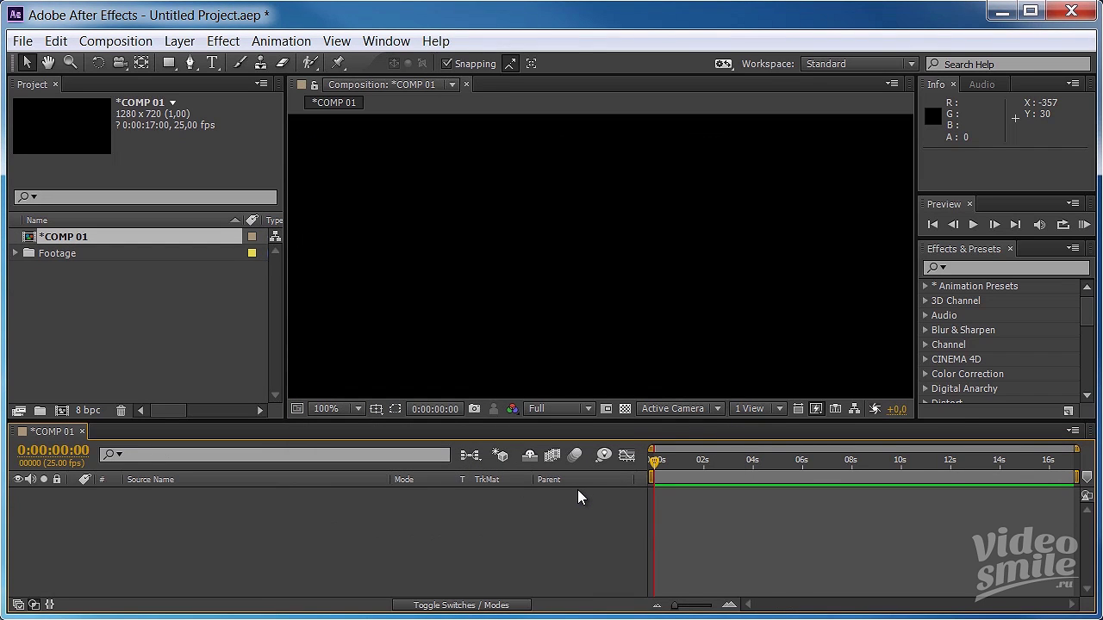
# Step: Drag Breaking Bad-Intro HD.mp4 from the Footage folder into the timeline and scrub forward
pyautogui.click(15, 252)
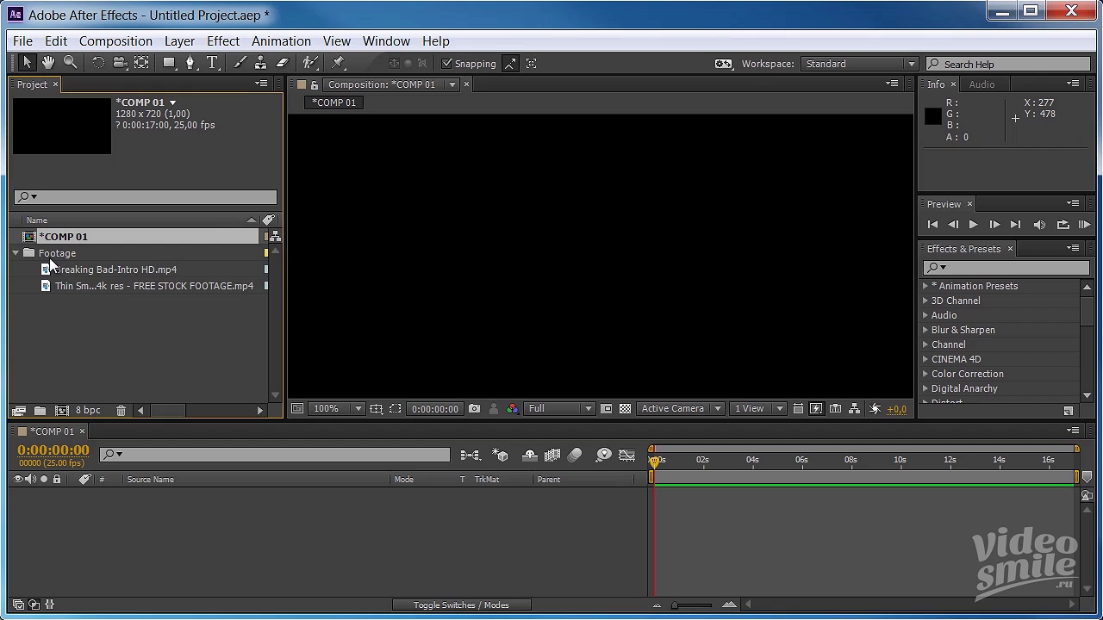
pyautogui.moveTo(80, 276); pyautogui.dragTo(138, 539)
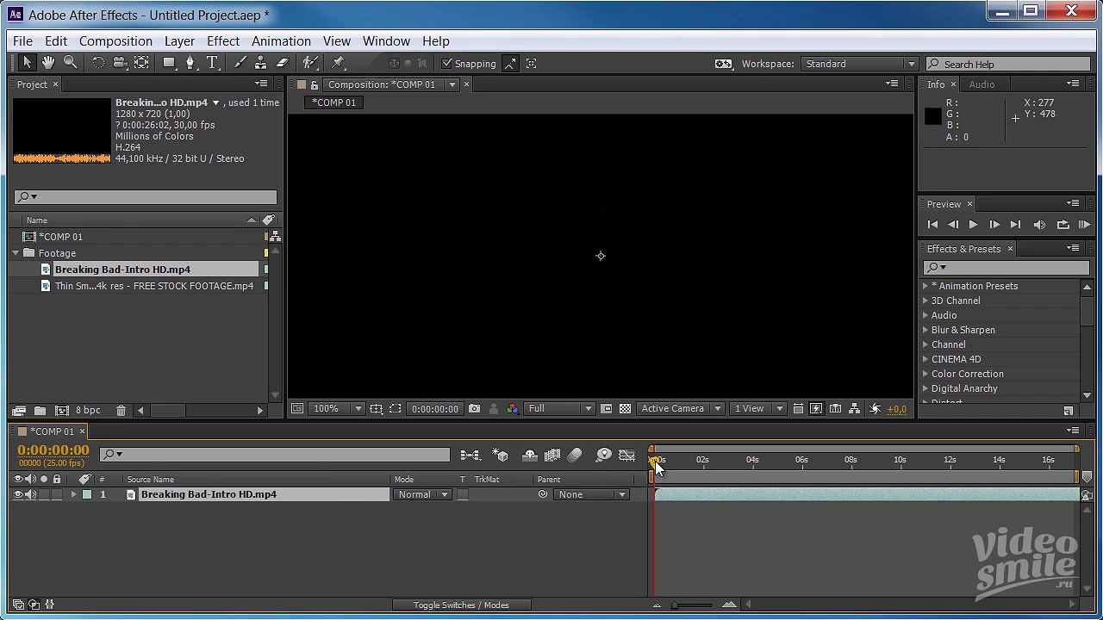
pyautogui.moveTo(655, 463)
pyautogui.mouseDown()
pyautogui.moveTo(732, 465)
pyautogui.moveTo(660, 469)
pyautogui.moveTo(673, 470)
pyautogui.mouseUp()
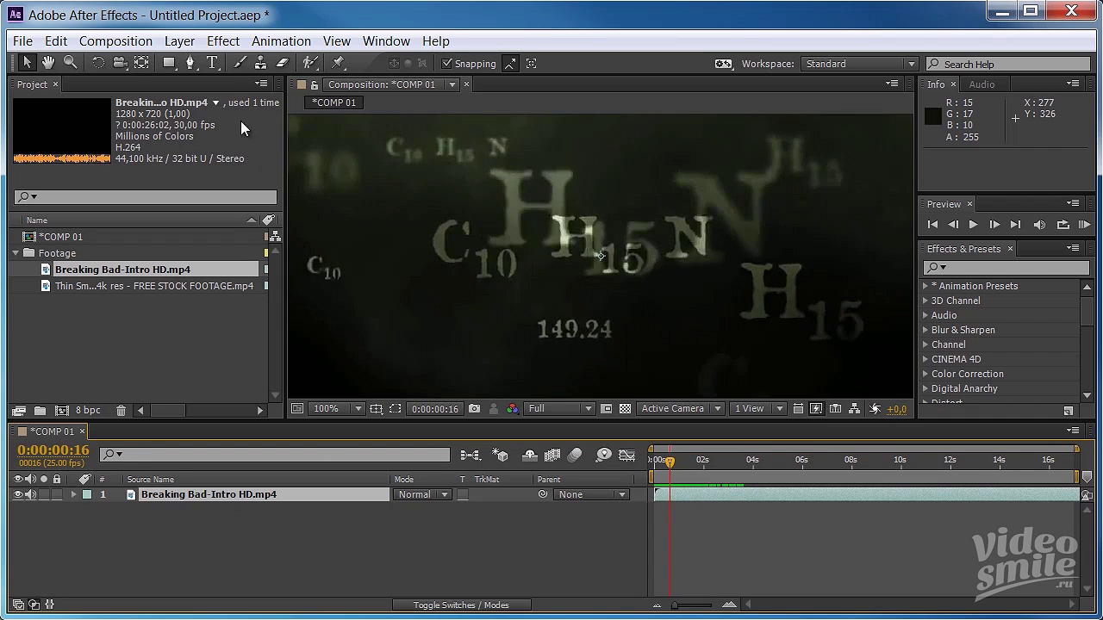
# Step: Create a comp-size light grey solid layer named TextureBG via Layer > New > Solid
pyautogui.click(179, 40)
pyautogui.moveTo(276, 67)
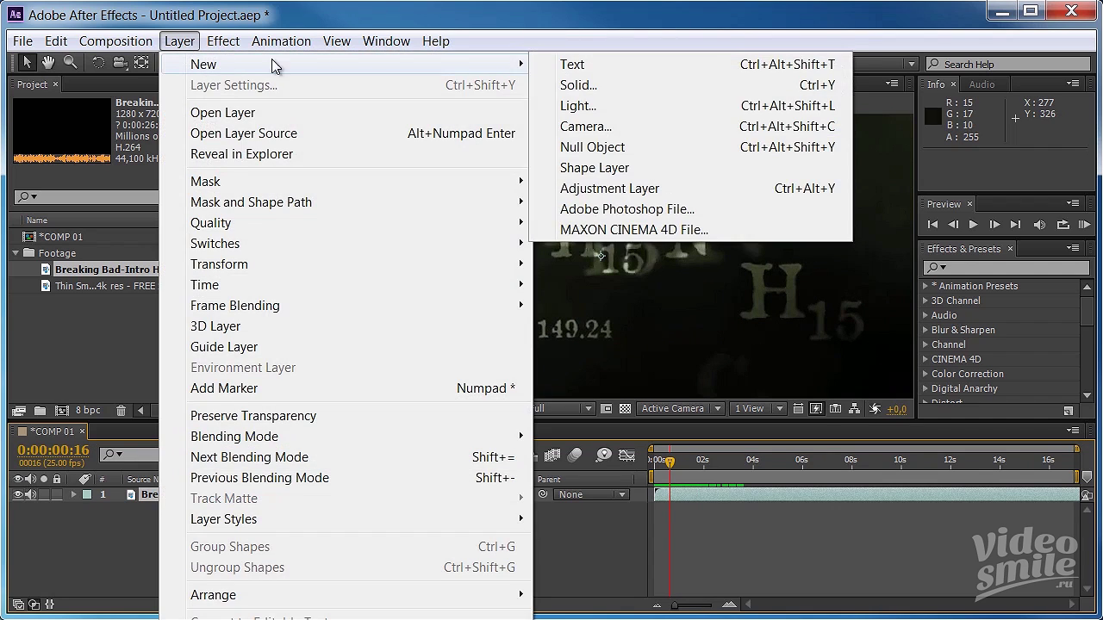
pyautogui.click(603, 85)
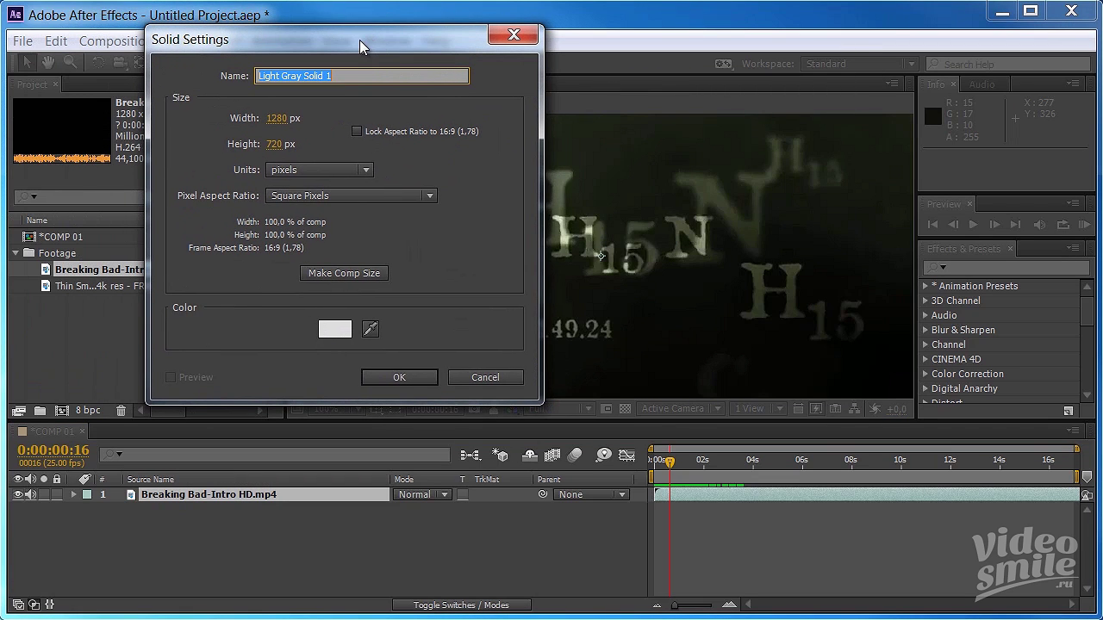
pyautogui.write('Te')
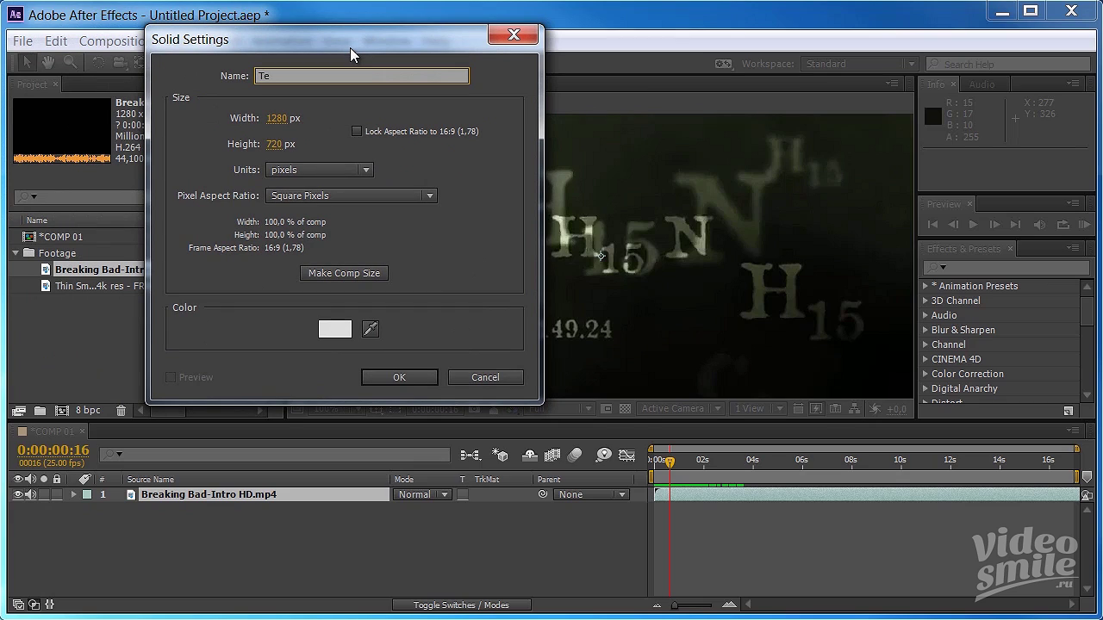
pyautogui.write('xture')
pyautogui.write('BG')
pyautogui.click(340, 273)
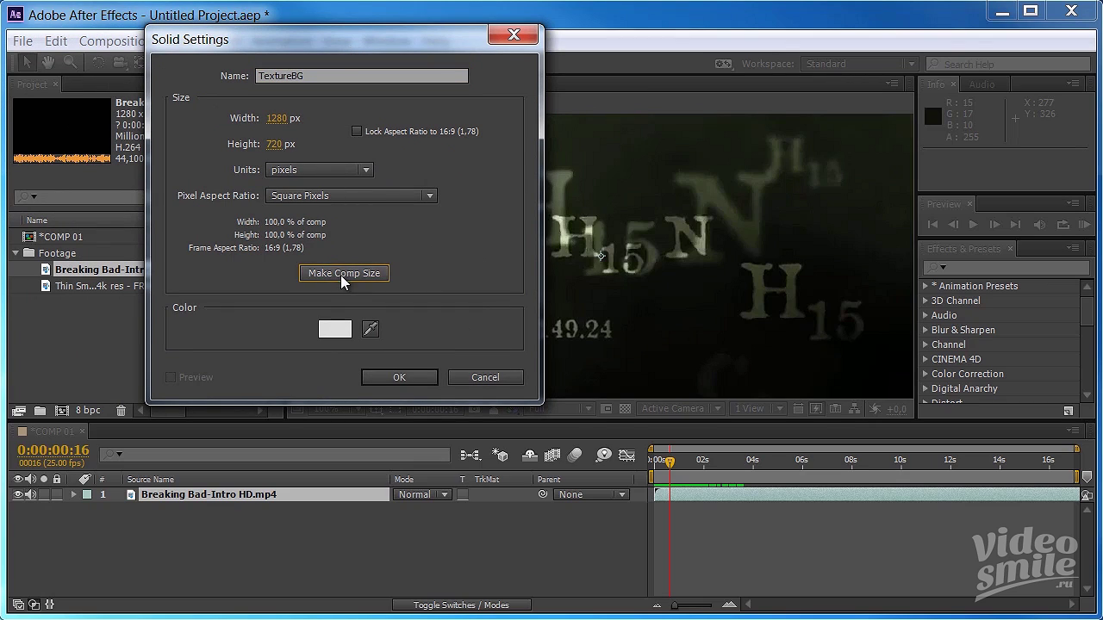
pyautogui.click(397, 378)
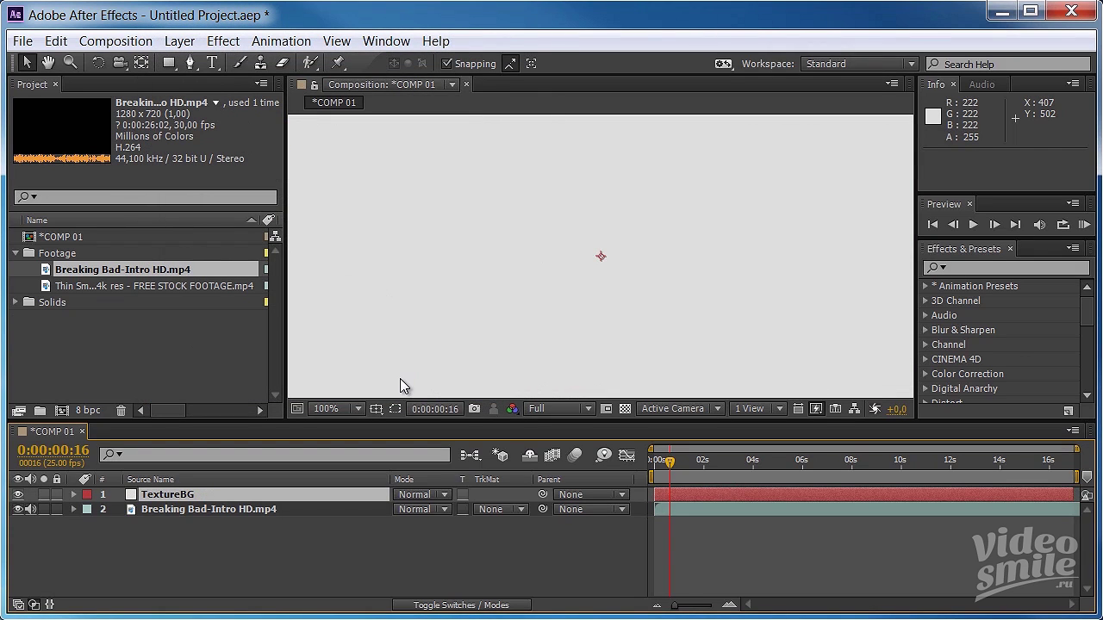
# Step: Apply Fractal Noise to the TextureBG layer from the Effects & Presets search
pyautogui.click(1023, 268)
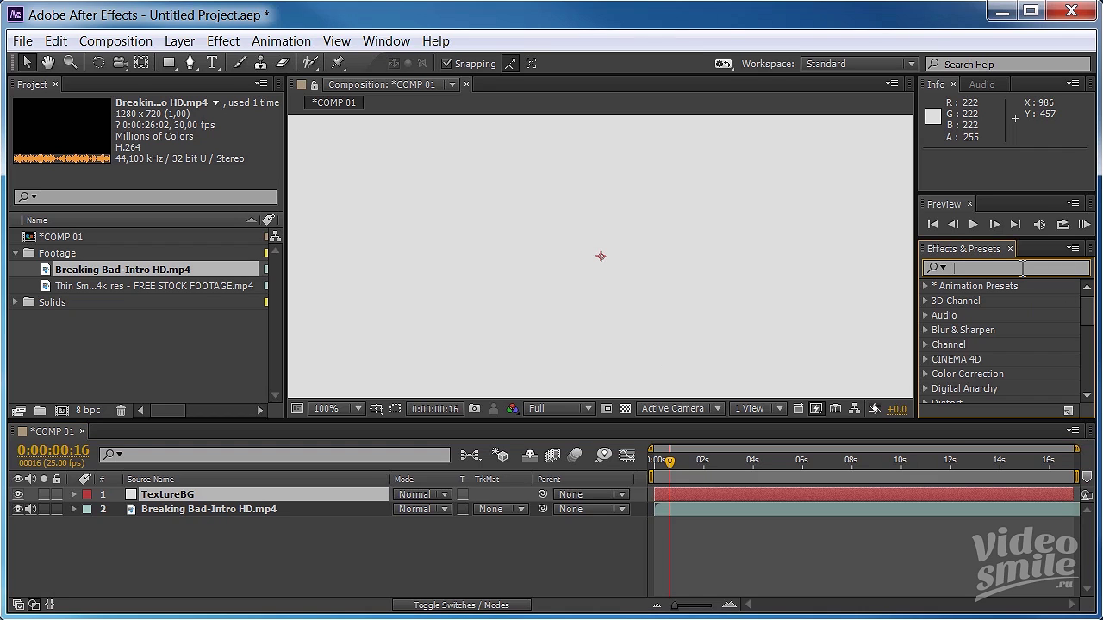
pyautogui.write('Fracts')
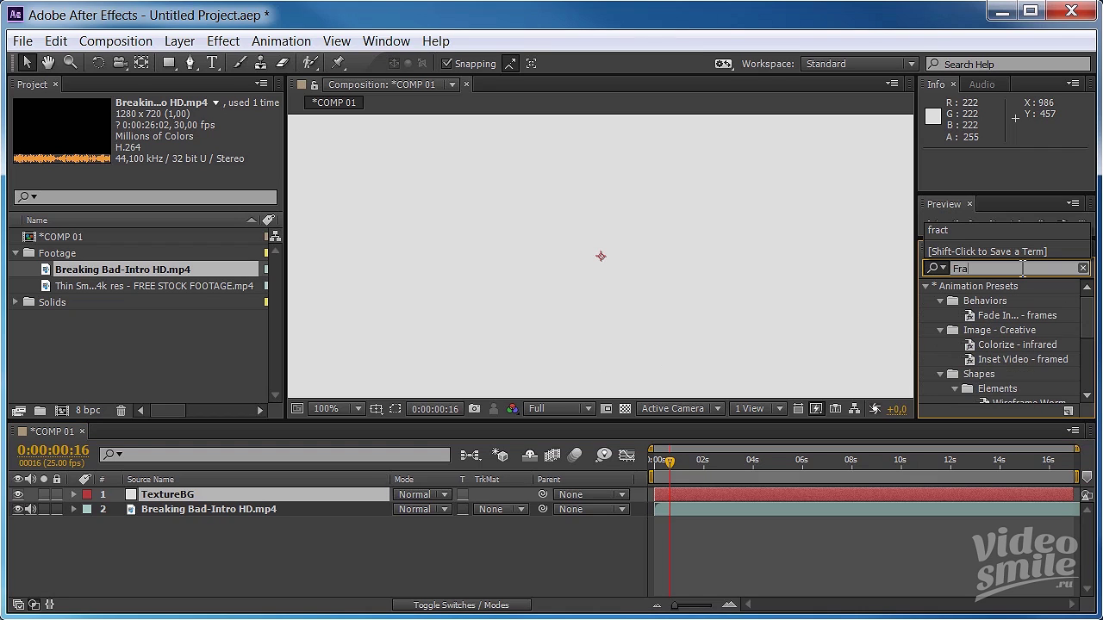
pyautogui.press('BackSpace')
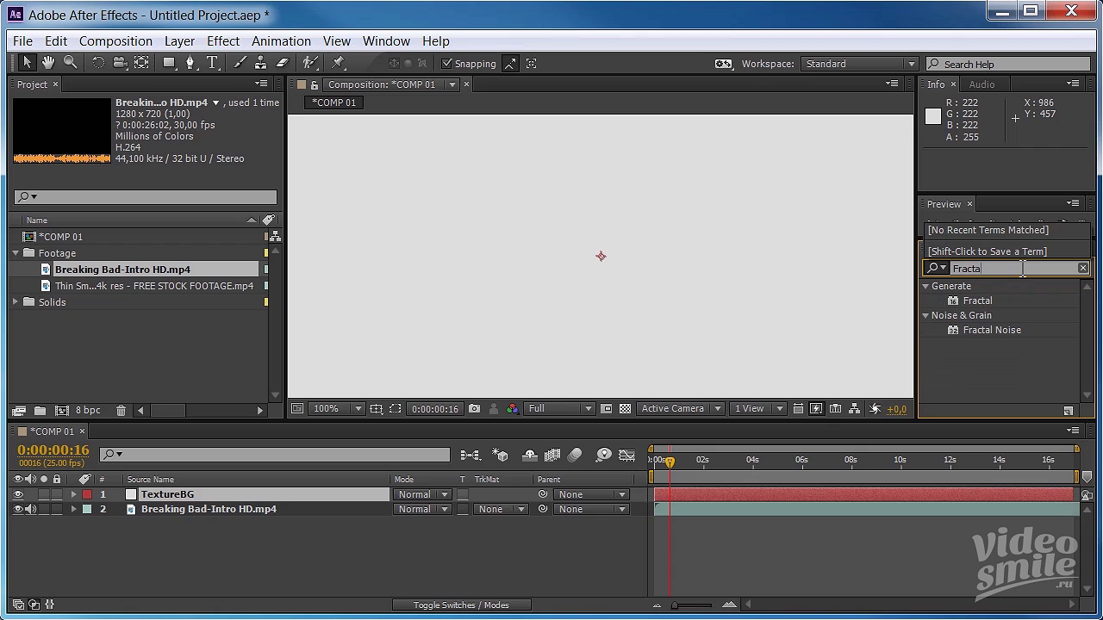
pyautogui.write('al')
pyautogui.moveTo(998, 328); pyautogui.dragTo(620, 302)
pyautogui.moveTo(987, 268); pyautogui.dragTo(924, 268)
# Step: Add Tint and Fast Blur effects to the TextureBG layer
pyautogui.write('Ti')
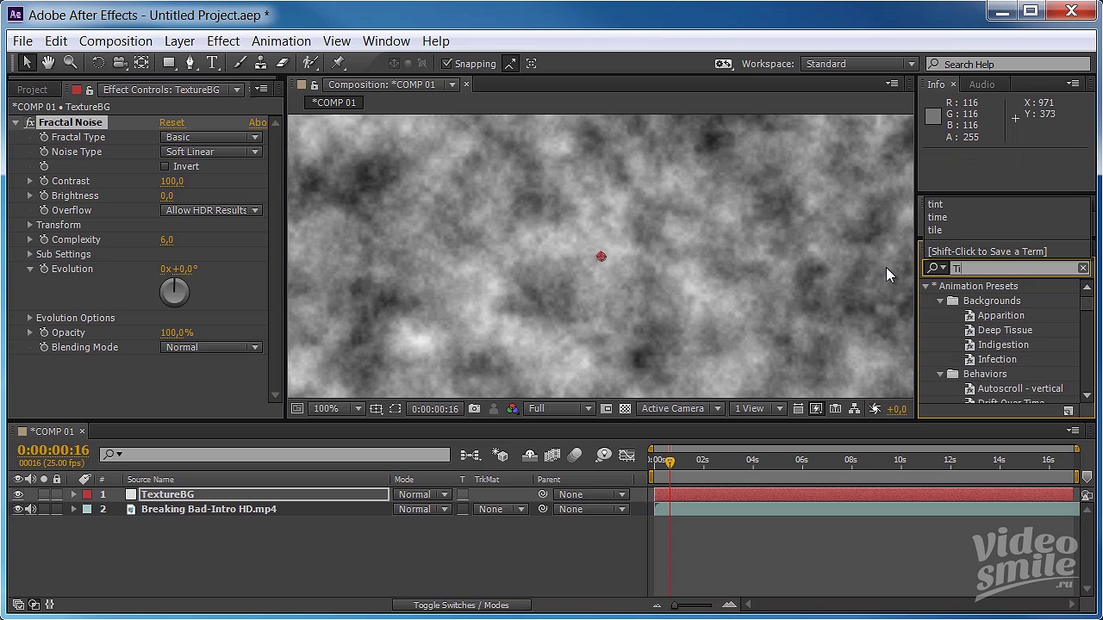
pyautogui.write('nt')
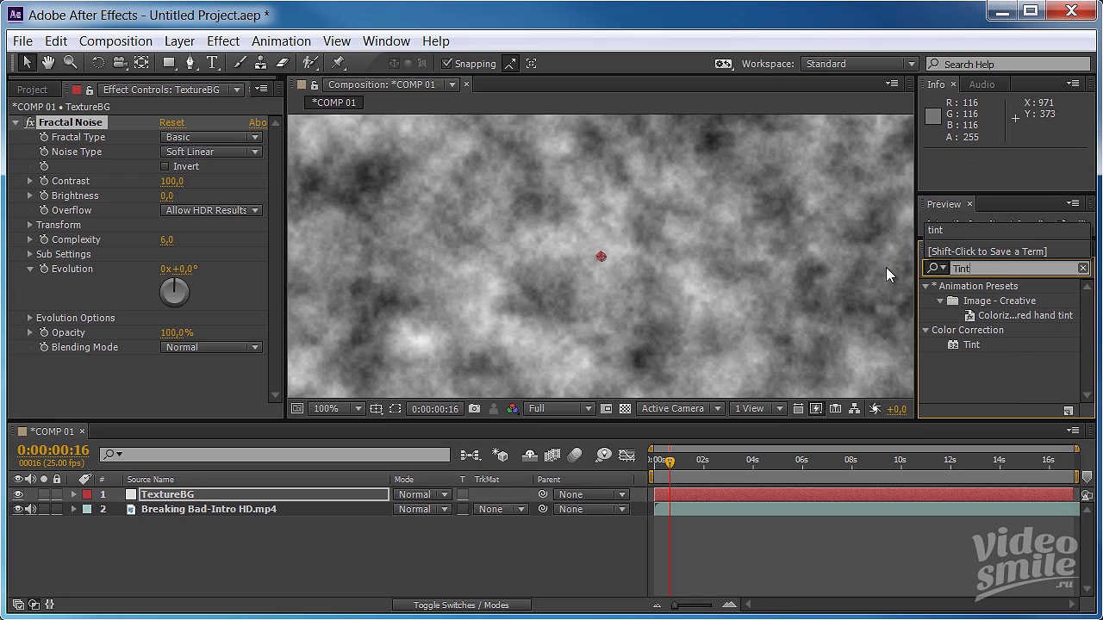
pyautogui.moveTo(972, 345); pyautogui.dragTo(534, 323)
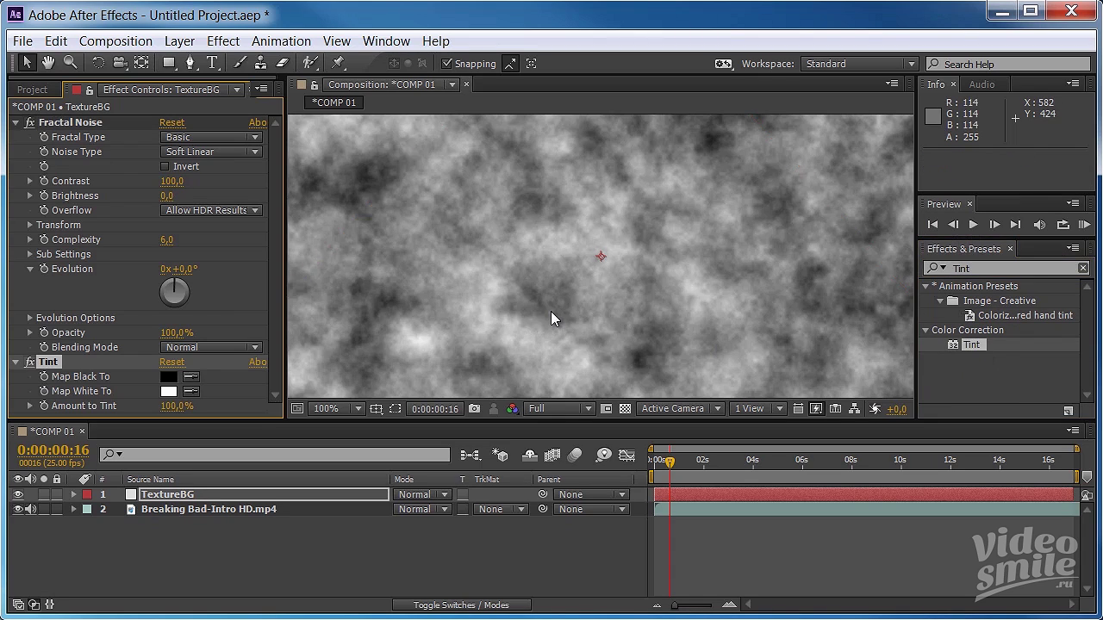
pyautogui.click(991, 268)
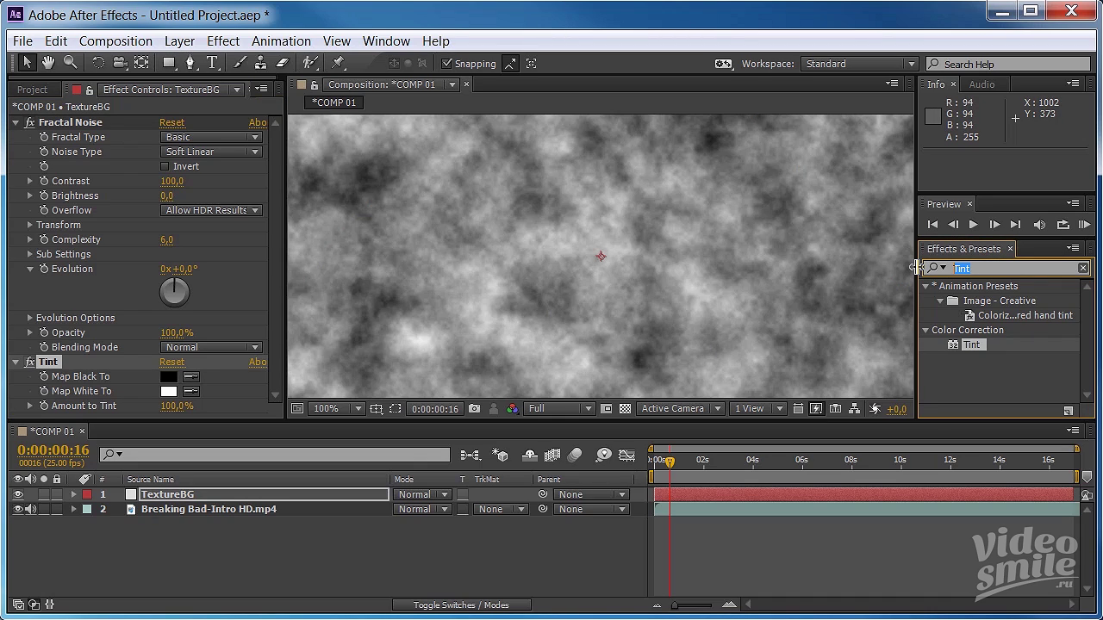
pyautogui.write('fast')
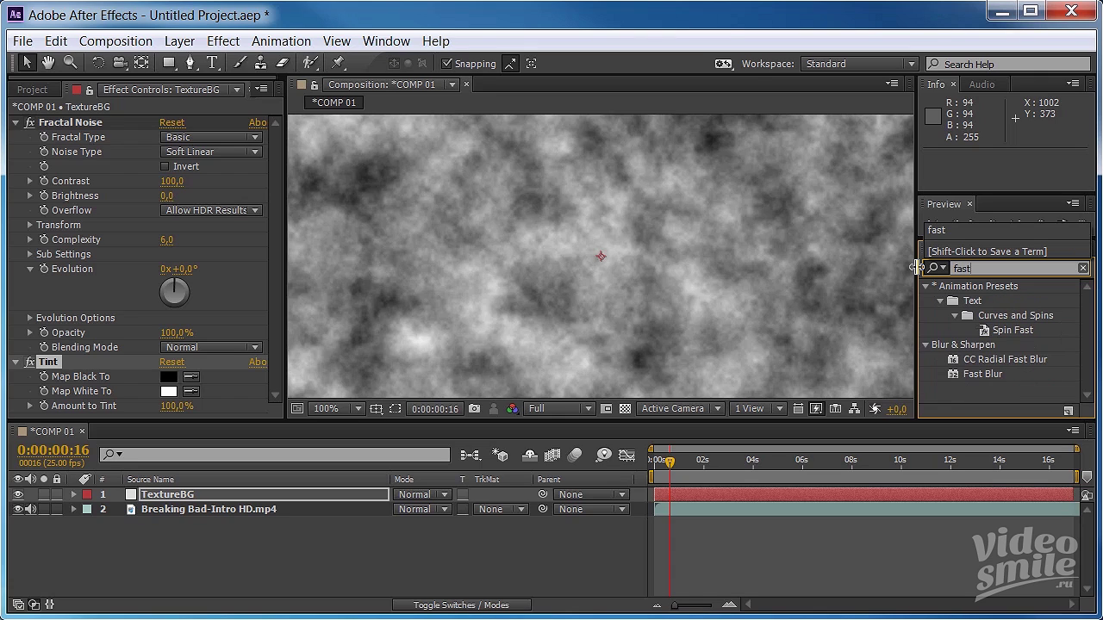
pyautogui.click(984, 374)
pyautogui.moveTo(704, 356); pyautogui.dragTo(703, 346)
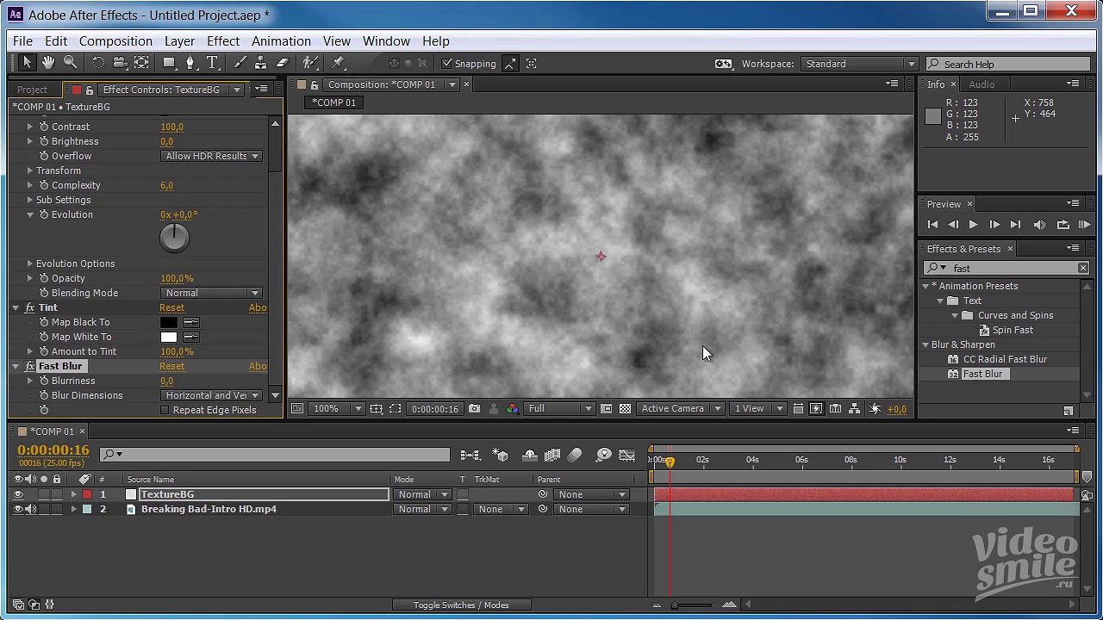
pyautogui.click(86, 310)
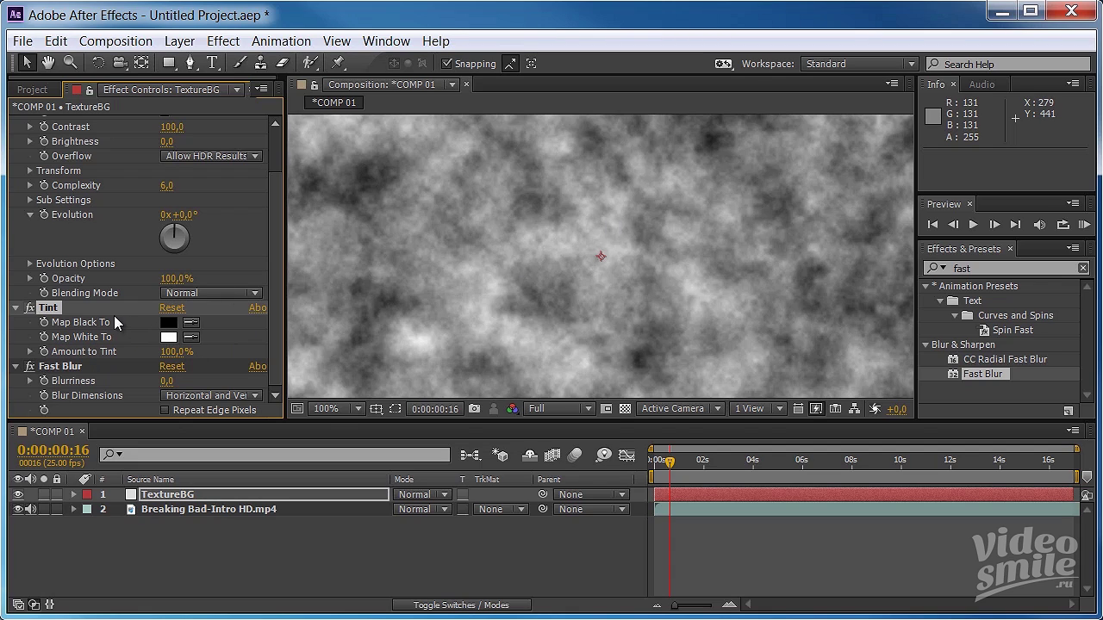
# Step: Set Tint's Map Black To colour to olive 474F38
pyautogui.click(174, 321)
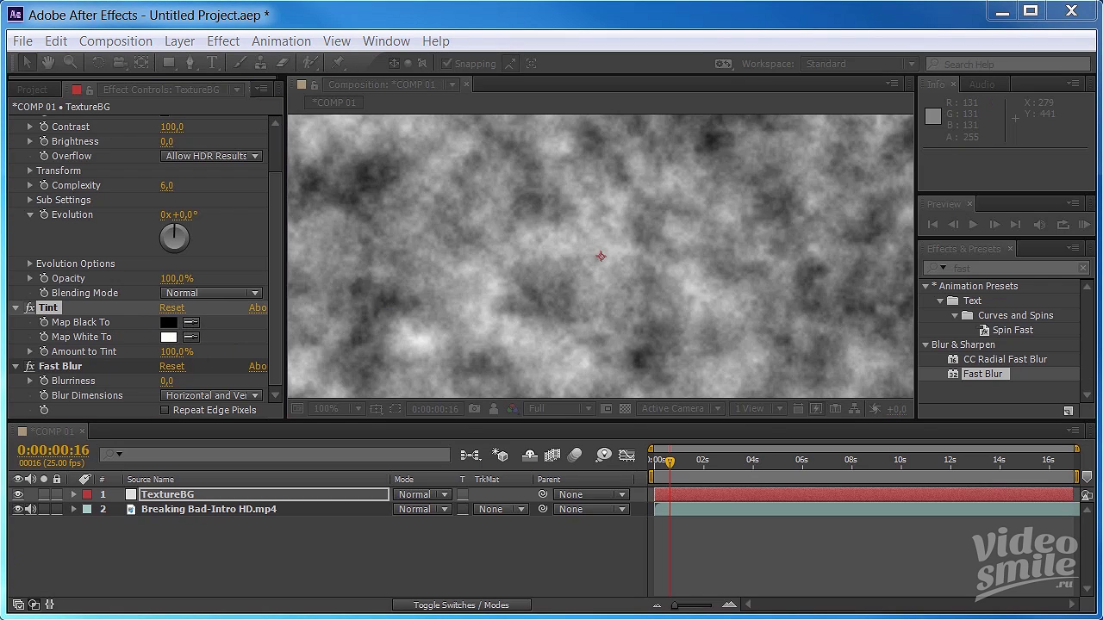
pyautogui.moveTo(337, 183); pyautogui.dragTo(399, 166)
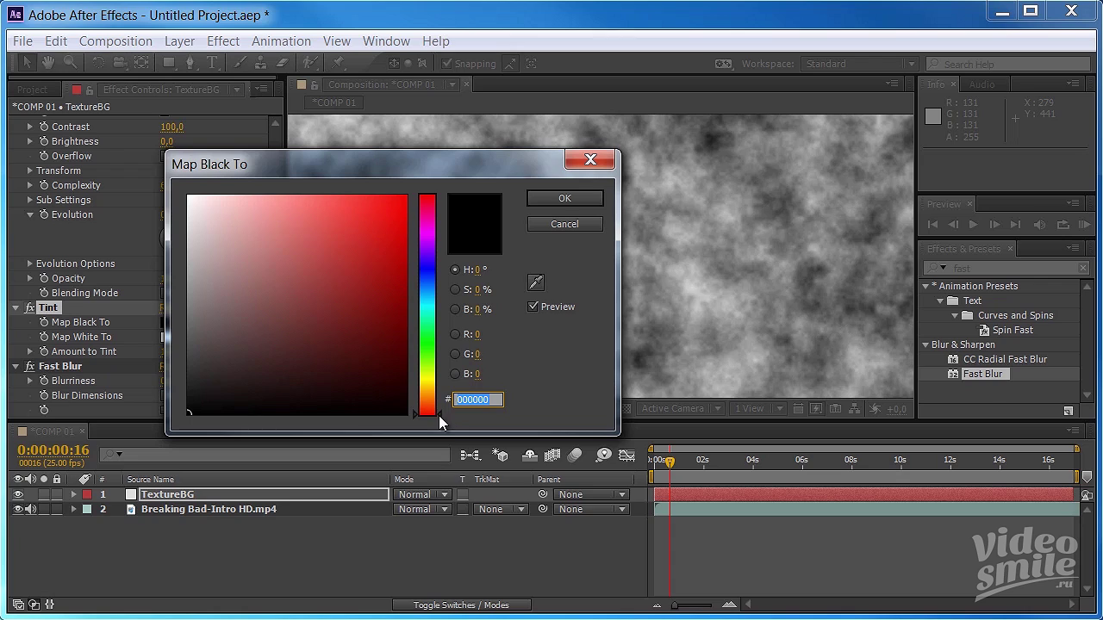
pyautogui.moveTo(442, 413); pyautogui.dragTo(447, 370)
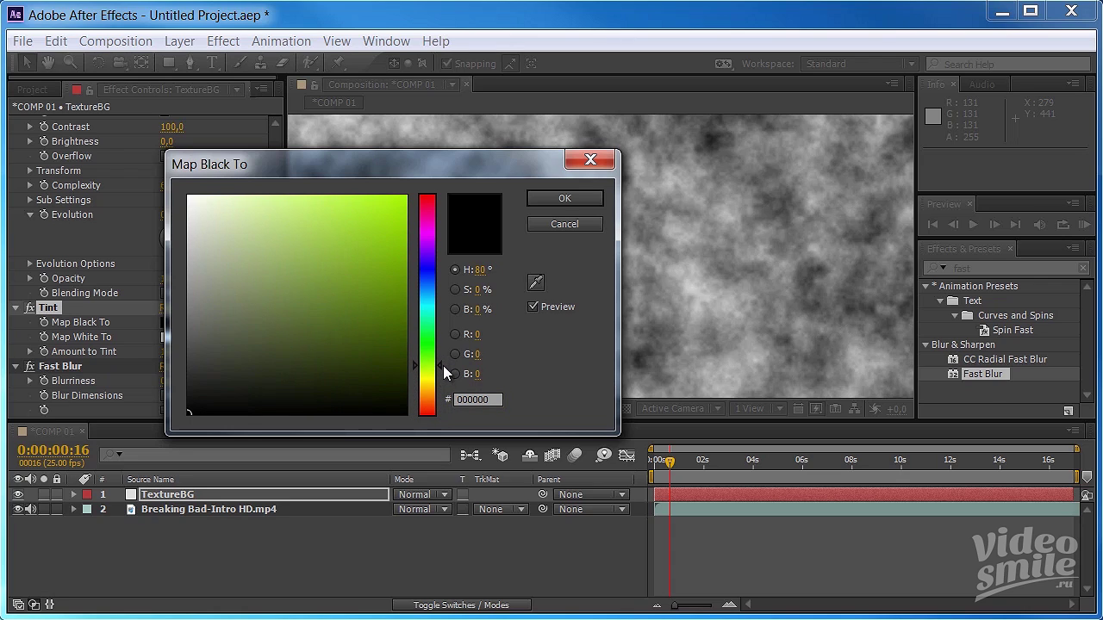
pyautogui.moveTo(247, 365)
pyautogui.mouseDown()
pyautogui.moveTo(239, 374)
pyautogui.moveTo(252, 347)
pyautogui.mouseUp()
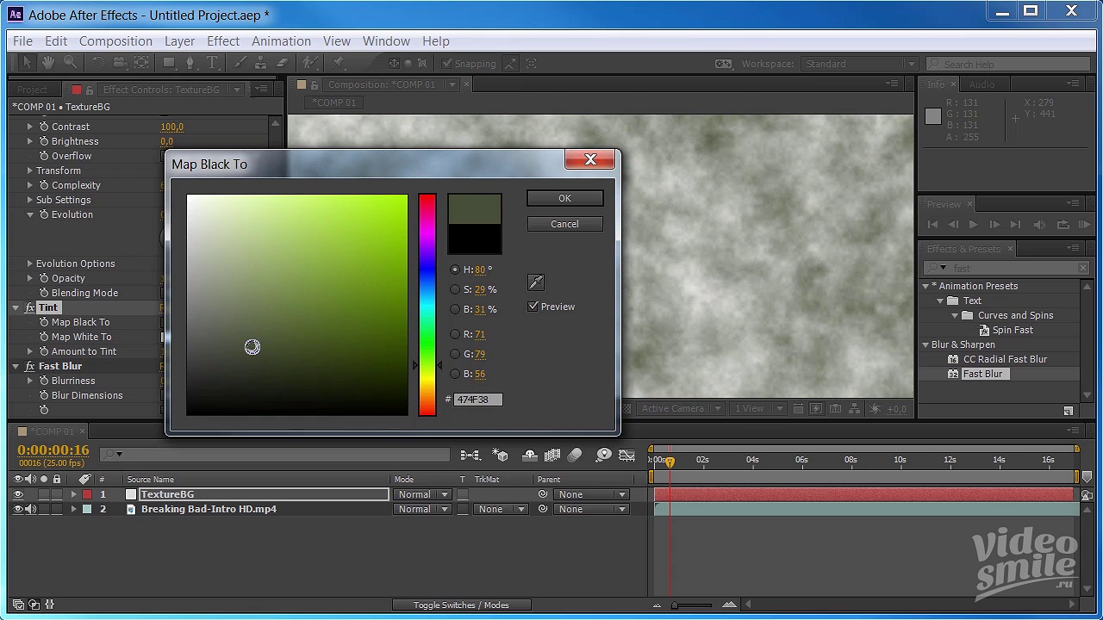
pyautogui.click(556, 199)
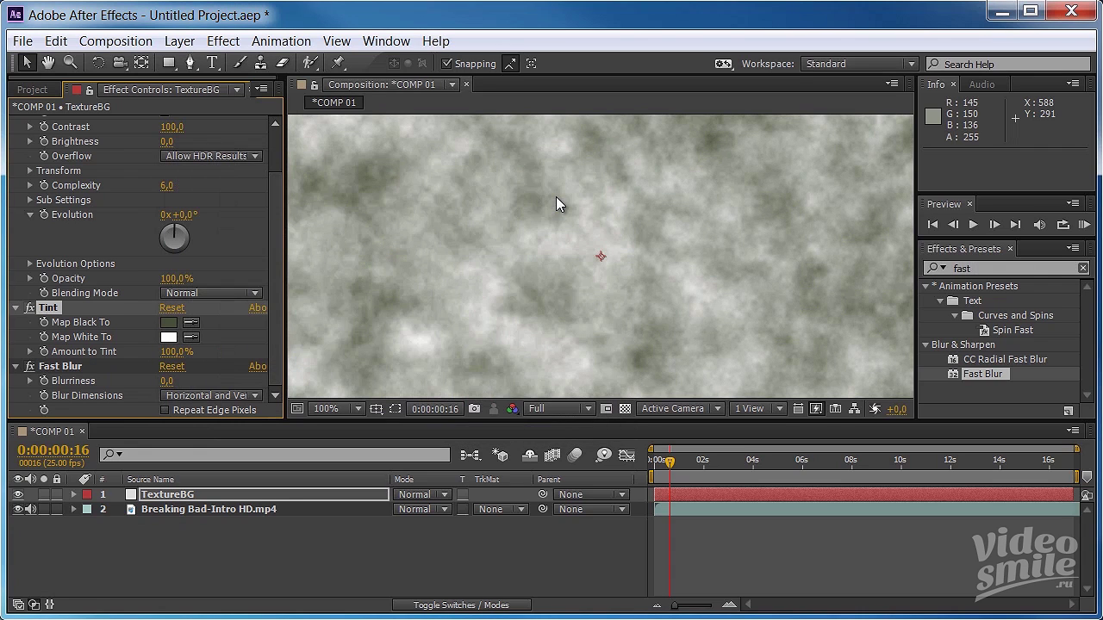
# Step: Set Tint's Map White To colour to very dark green 141D0C
pyautogui.click(169, 338)
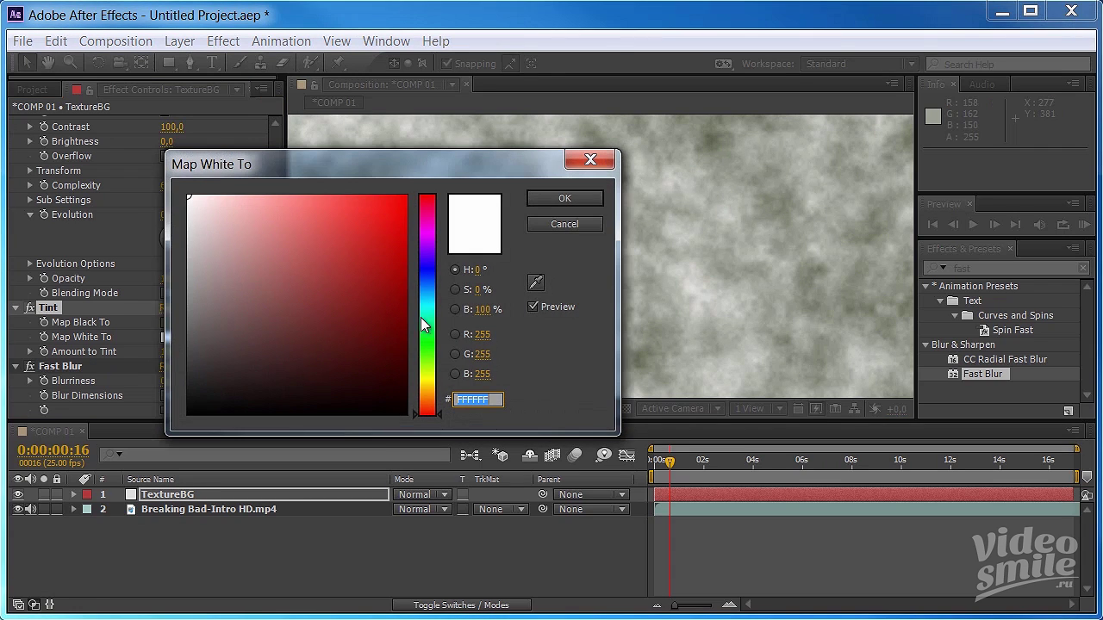
pyautogui.moveTo(438, 415)
pyautogui.mouseDown()
pyautogui.moveTo(443, 343)
pyautogui.moveTo(443, 355)
pyautogui.mouseUp()
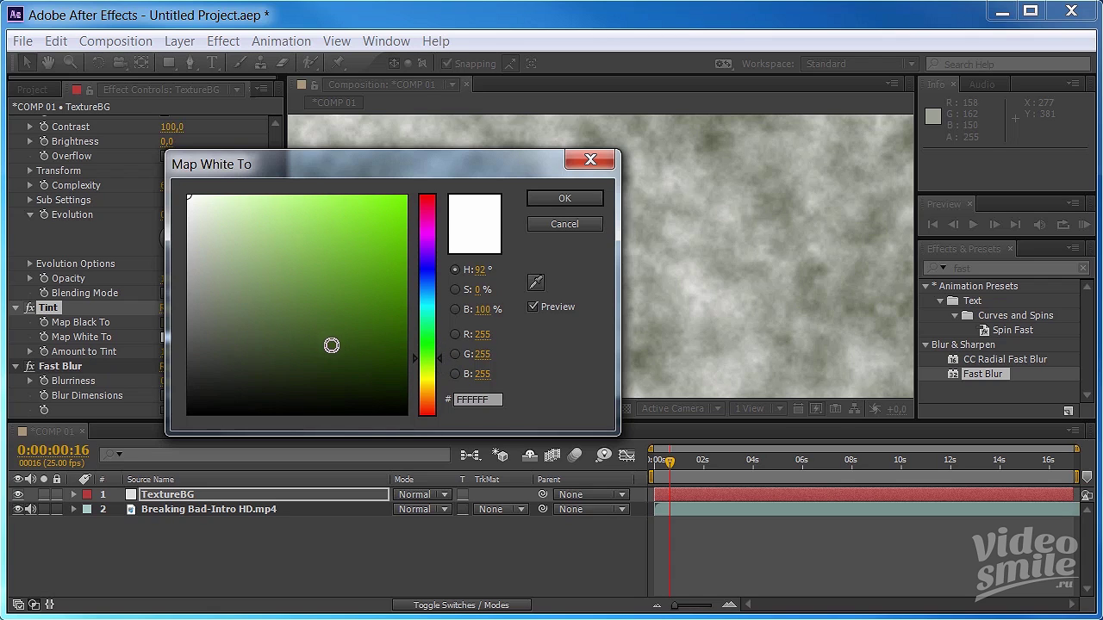
pyautogui.moveTo(333, 344)
pyautogui.mouseDown()
pyautogui.moveTo(349, 383)
pyautogui.moveTo(319, 391)
pyautogui.mouseUp()
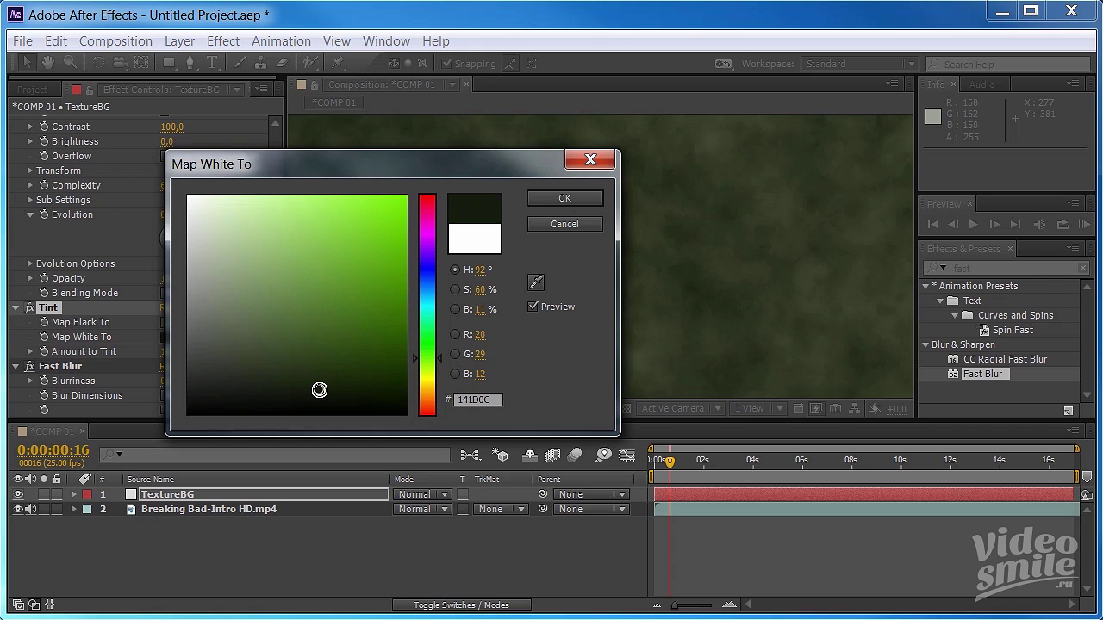
pyautogui.click(567, 199)
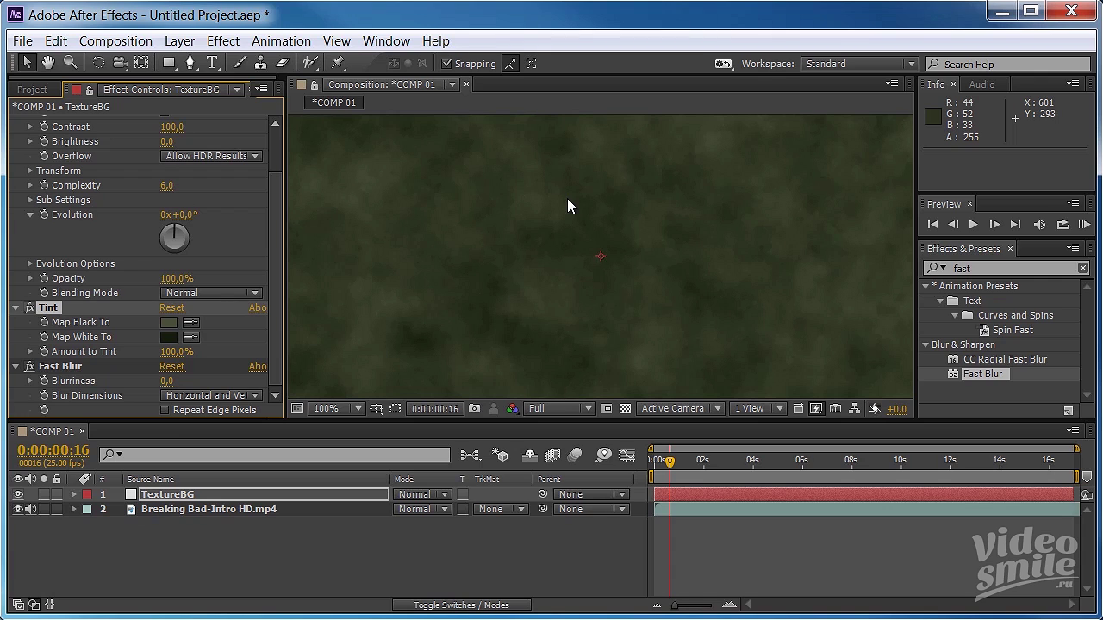
# Step: Set Fast Blur blurriness to 13.0 and enable Repeat Edge Pixels
pyautogui.moveTo(166, 380); pyautogui.dragTo(186, 382)
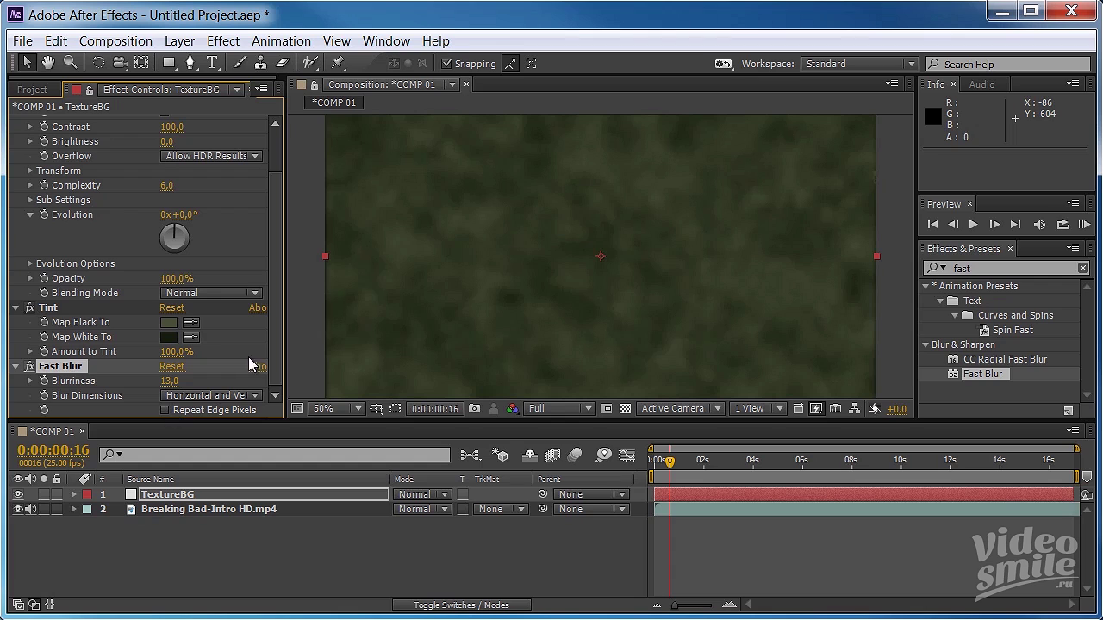
pyautogui.scroll(2, 381, 296)
pyautogui.moveTo(439, 266); pyautogui.dragTo(694, 261)
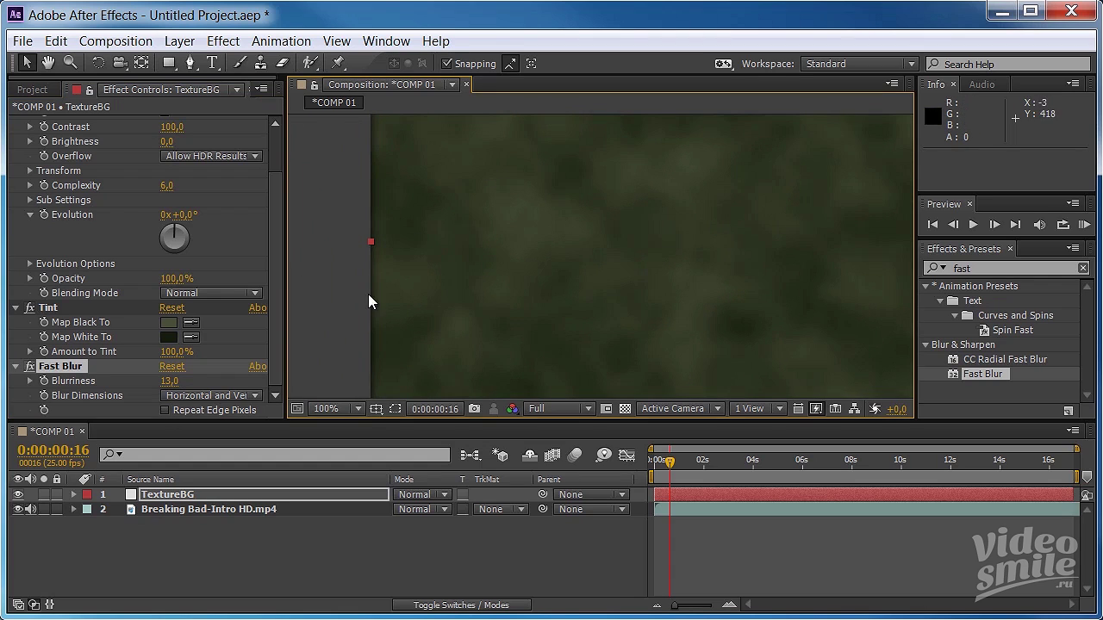
pyautogui.click(166, 410)
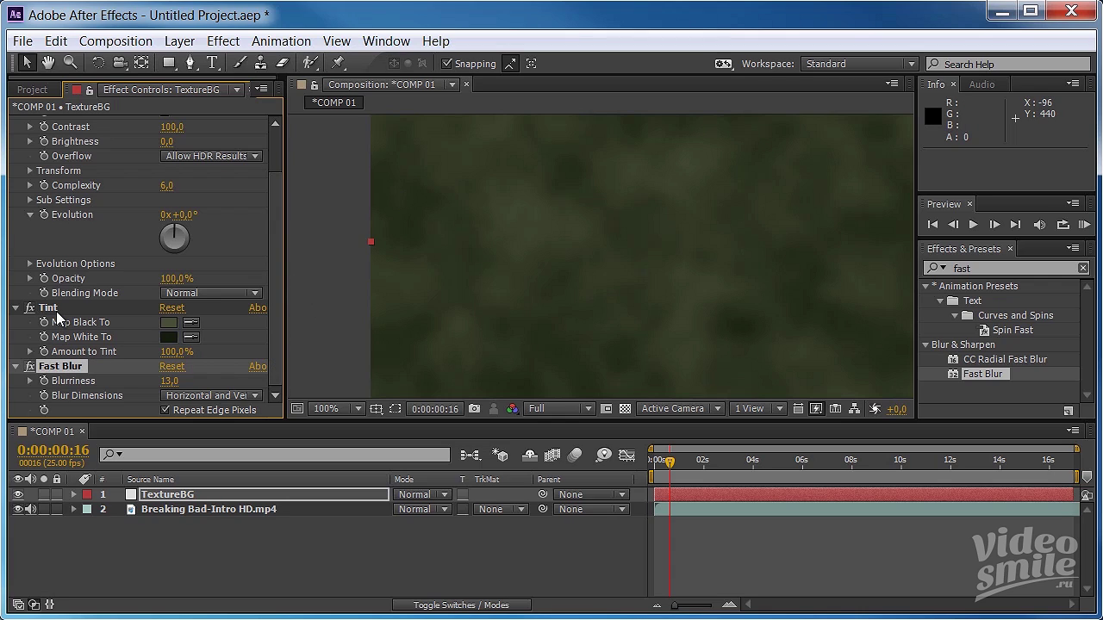
# Step: Lower Tint's Amount to Tint to compare, then restore it to 100%
pyautogui.click(76, 360)
pyautogui.moveTo(168, 352); pyautogui.dragTo(54, 353)
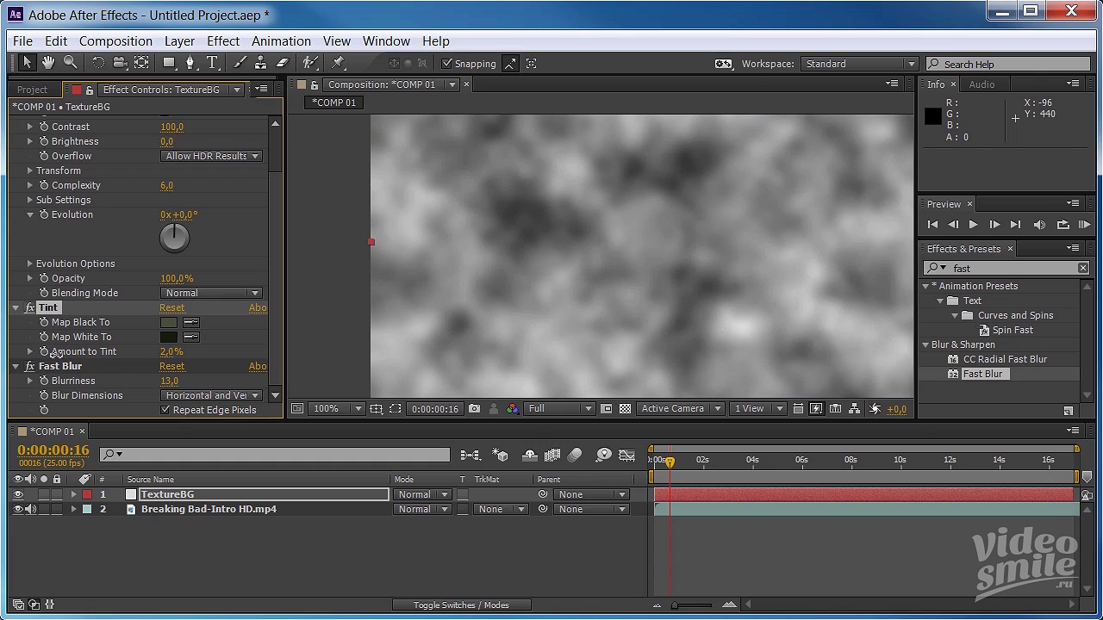
pyautogui.moveTo(53, 353); pyautogui.dragTo(140, 349)
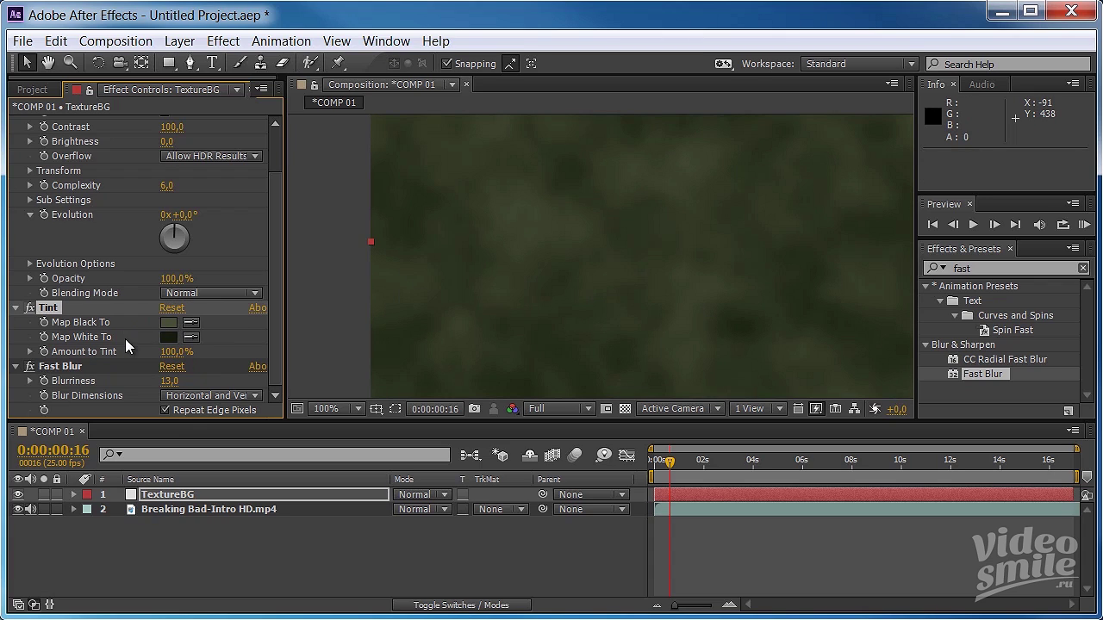
pyautogui.click(104, 326)
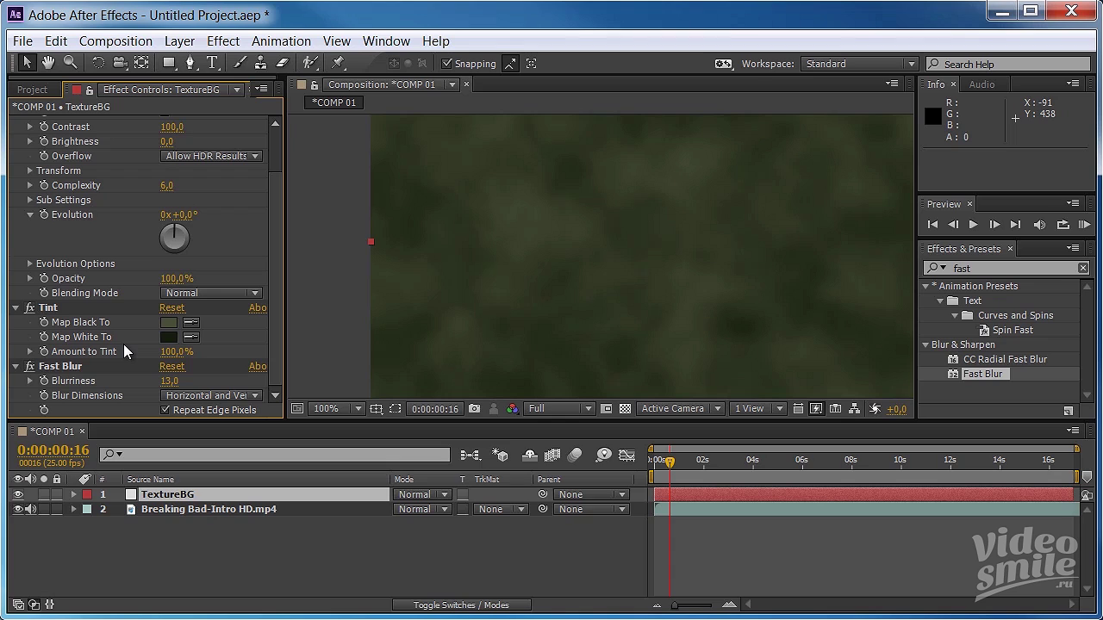
pyautogui.scroll(3, 274, 320)
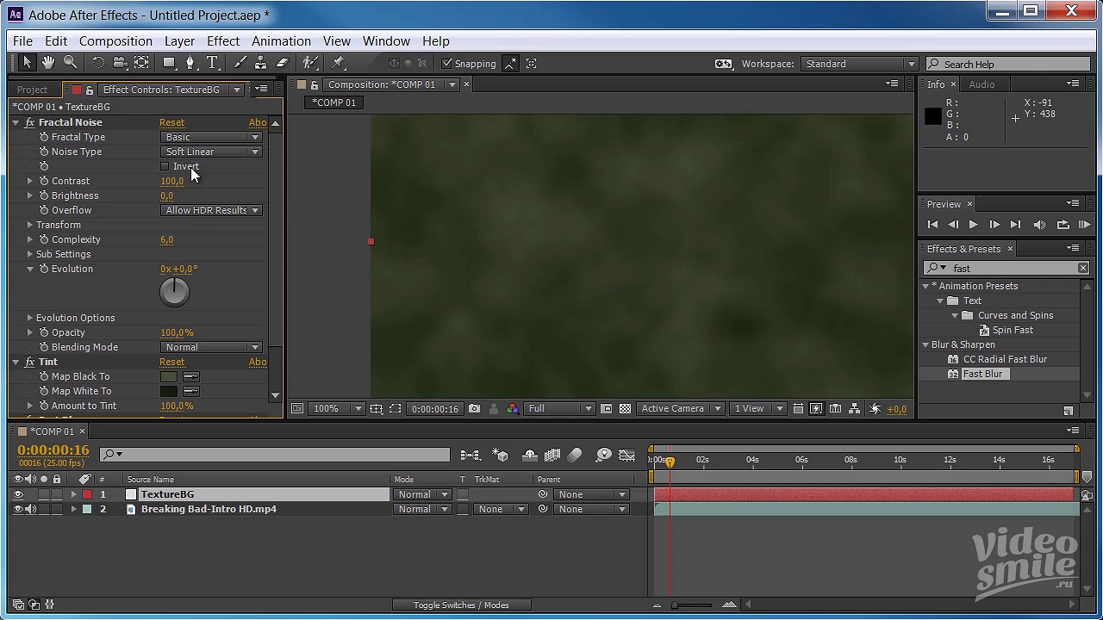
# Step: Solo the Breaking Bad footage to compare the whole frame, then unsolo it
pyautogui.click(43, 509)
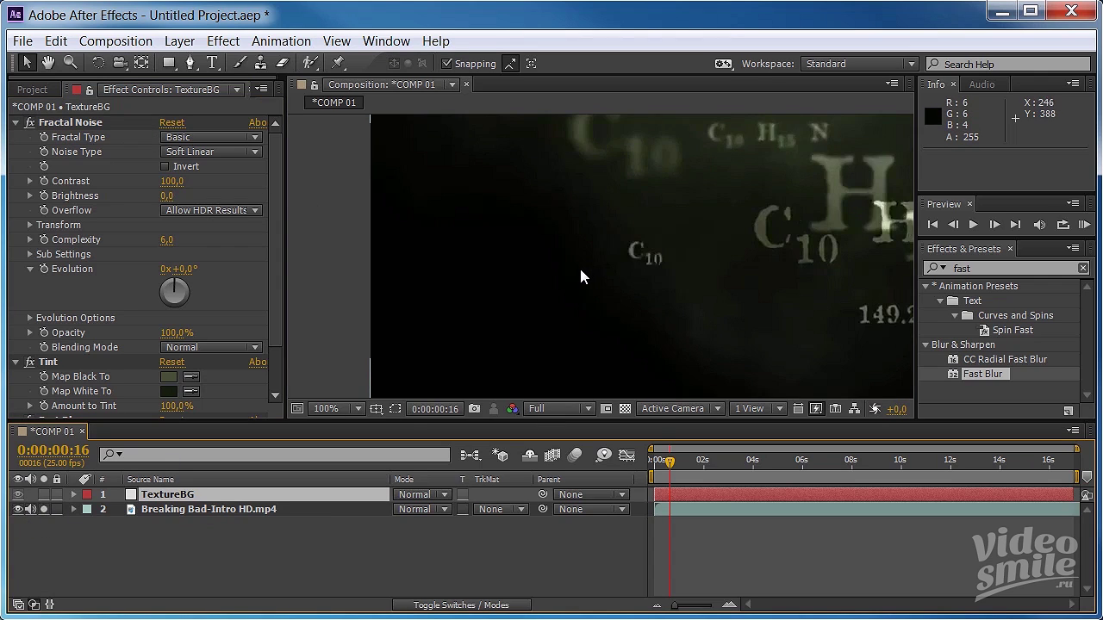
pyautogui.scroll(-2, 579, 265)
pyautogui.moveTo(669, 215)
pyautogui.mouseDown()
pyautogui.moveTo(548, 321)
pyautogui.moveTo(504, 227)
pyautogui.mouseUp()
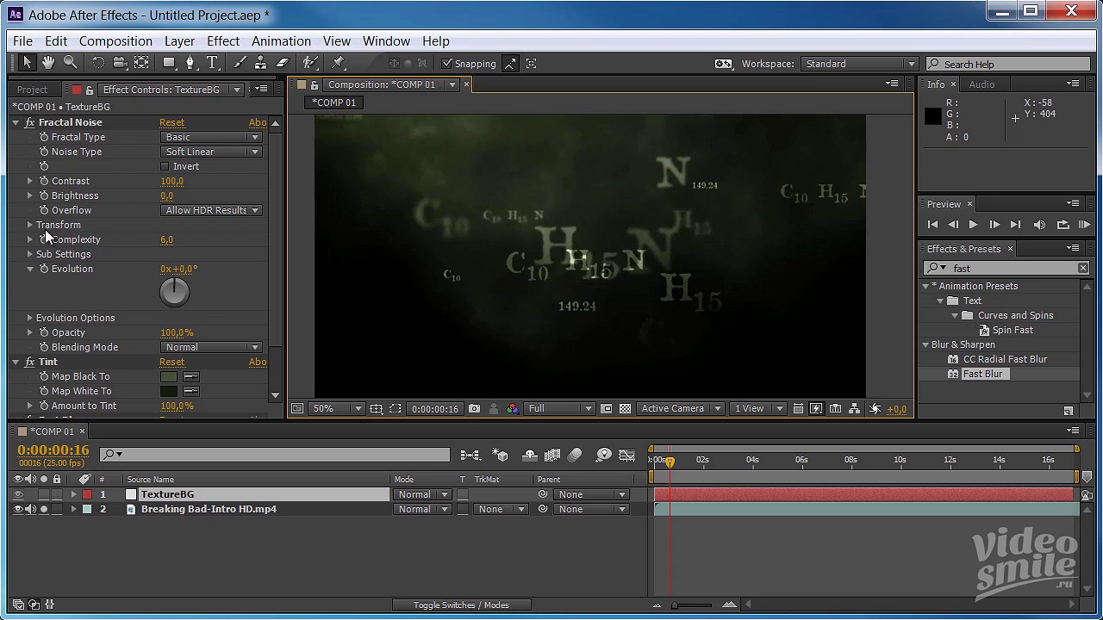
pyautogui.click(43, 508)
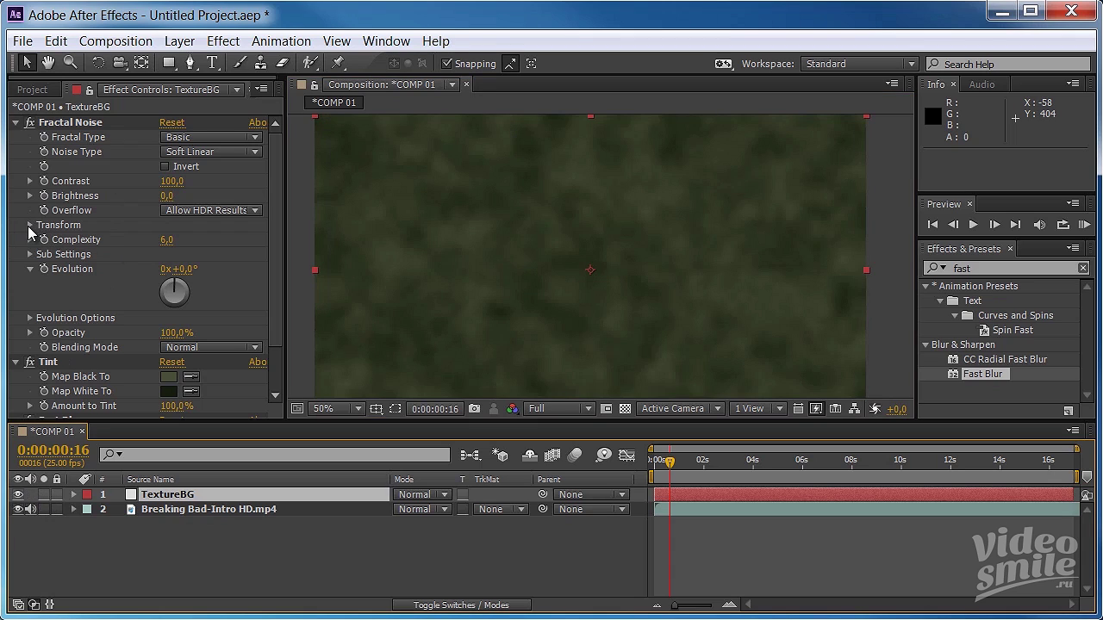
# Step: Set the Fractal Noise Scale to 176, Contrast to 151 and Brightness to -6
pyautogui.click(30, 225)
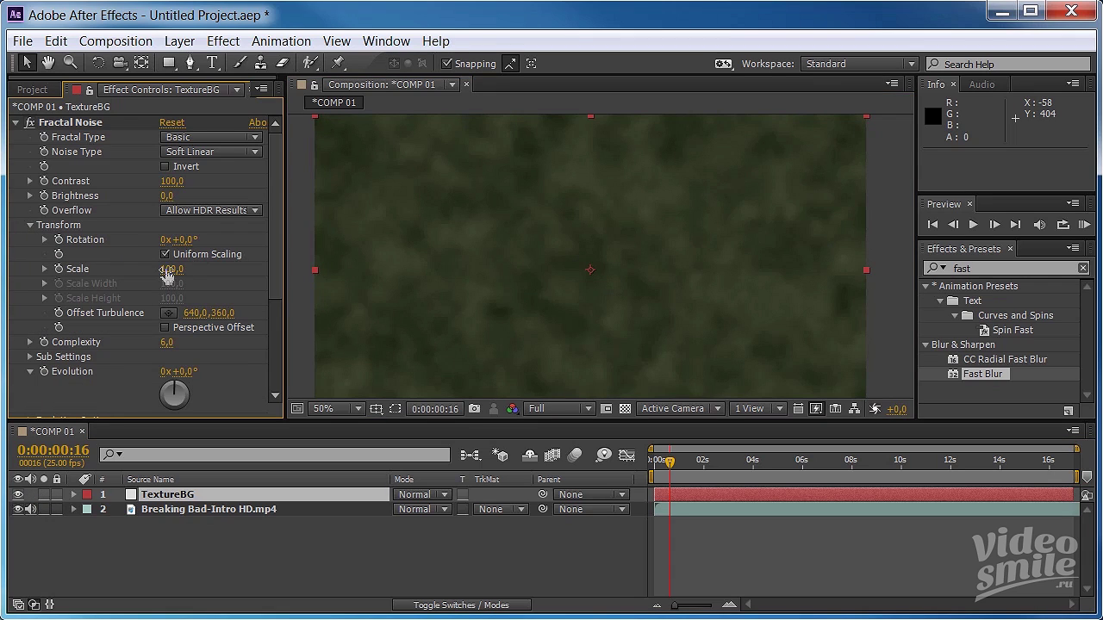
pyautogui.moveTo(166, 273); pyautogui.dragTo(236, 270)
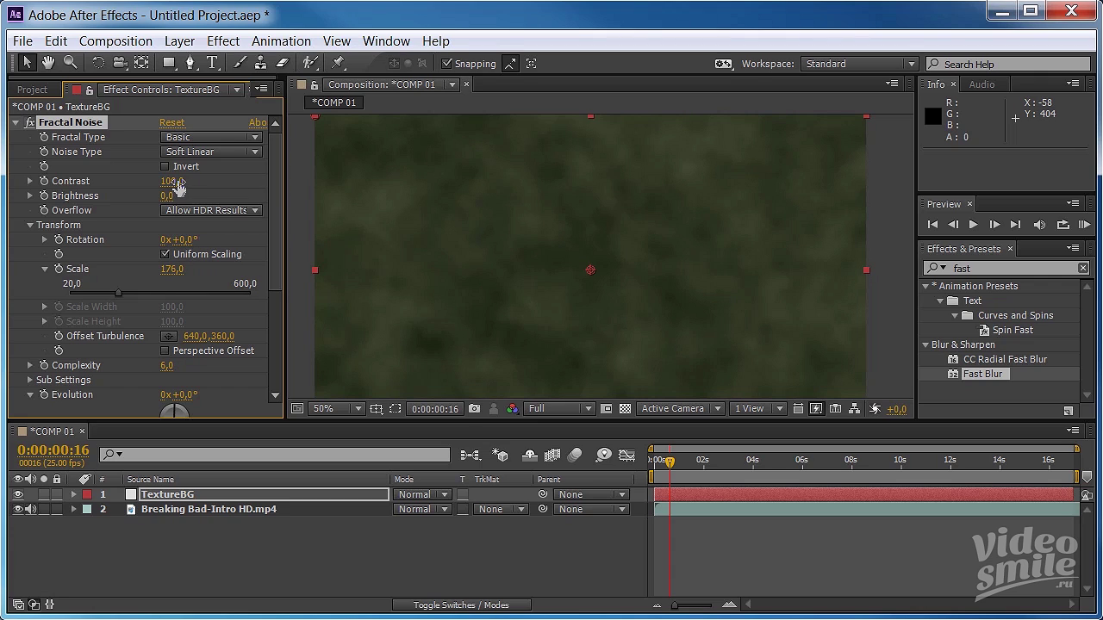
pyautogui.moveTo(175, 184); pyautogui.dragTo(222, 182)
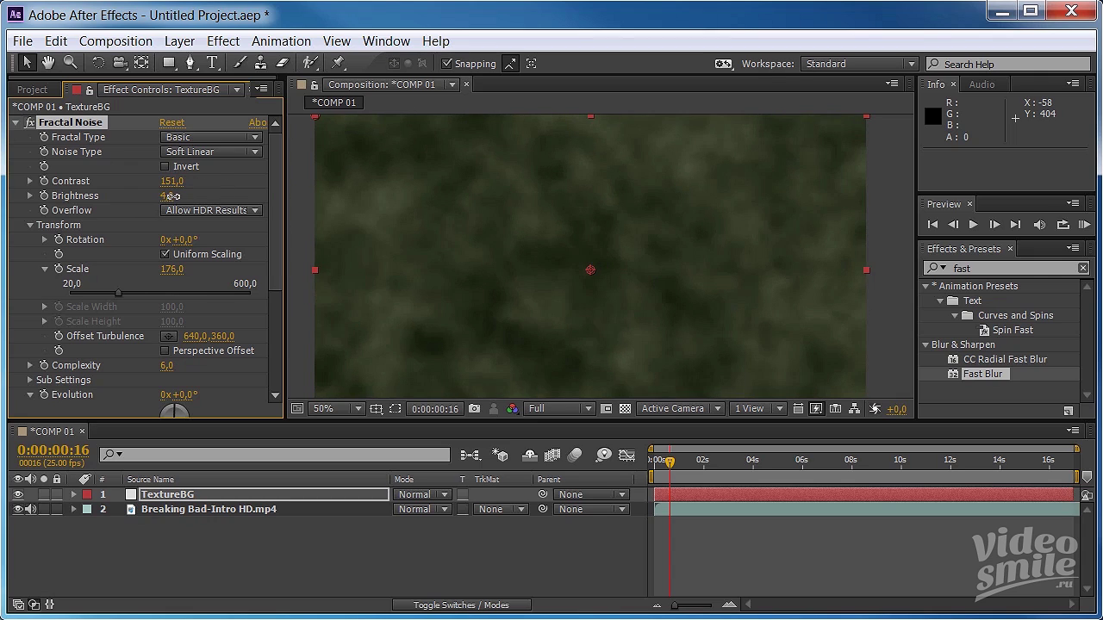
pyautogui.moveTo(170, 197); pyautogui.dragTo(165, 199)
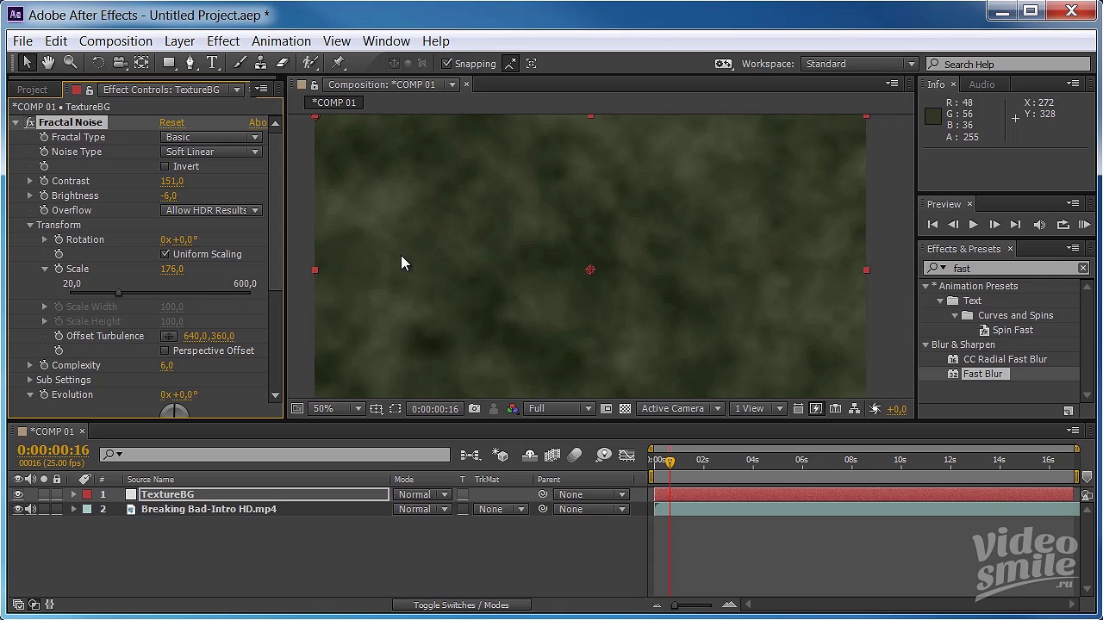
pyautogui.scroll(-1, 279, 238)
pyautogui.moveTo(279, 237); pyautogui.dragTo(271, 327)
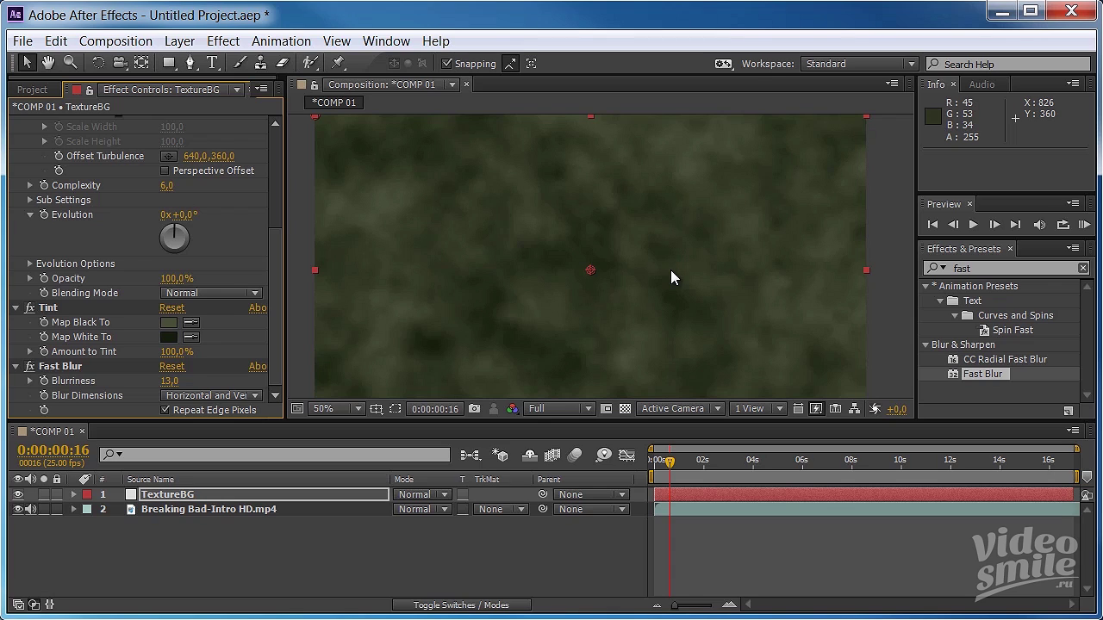
# Step: Hide TextureBG and pen a wavy mask edge across the footage through the letters
pyautogui.click(176, 510)
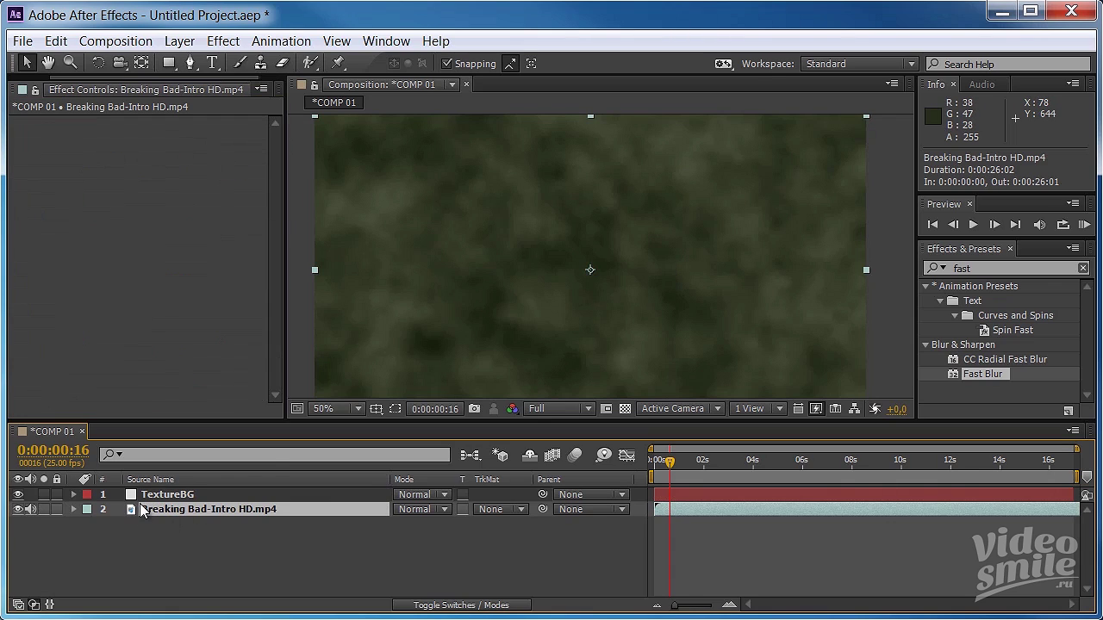
pyautogui.click(18, 495)
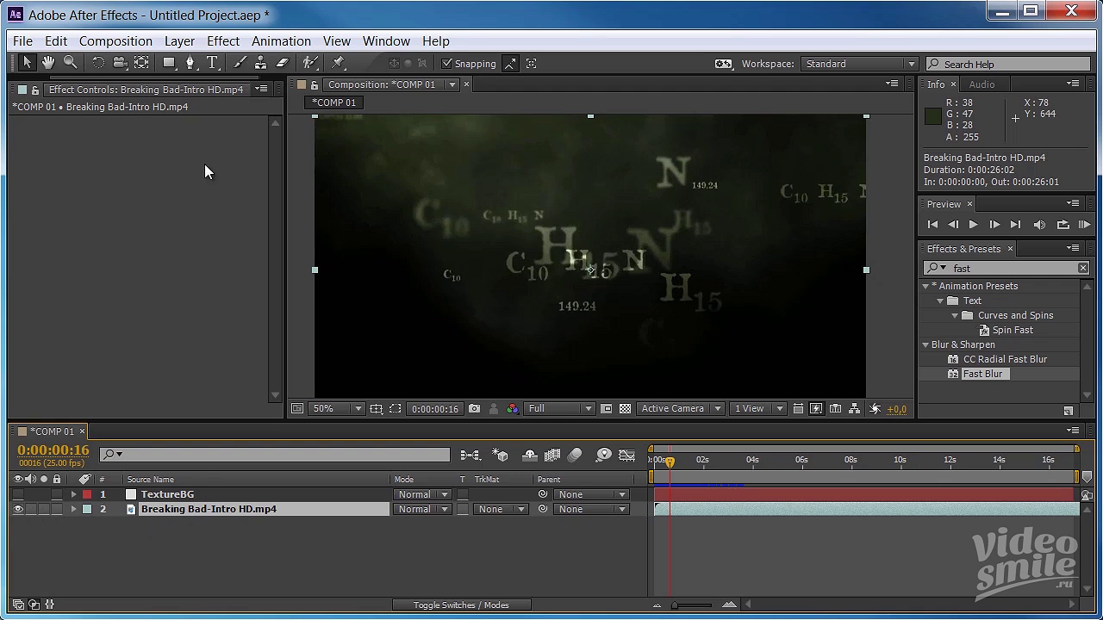
pyautogui.click(191, 63)
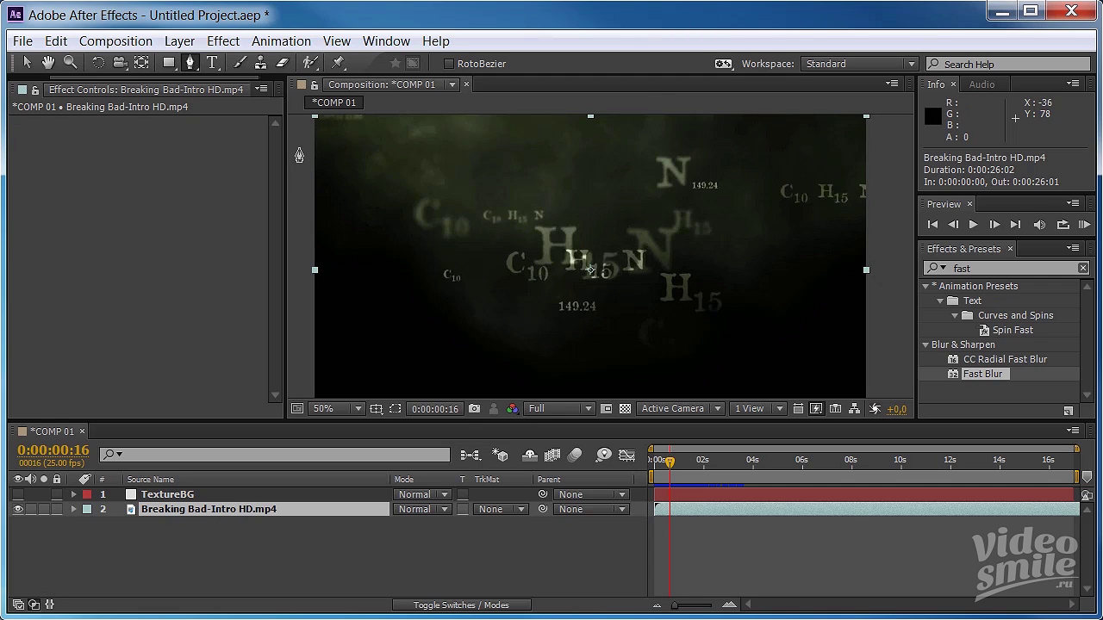
pyautogui.click(298, 147)
pyautogui.moveTo(352, 162); pyautogui.dragTo(372, 182)
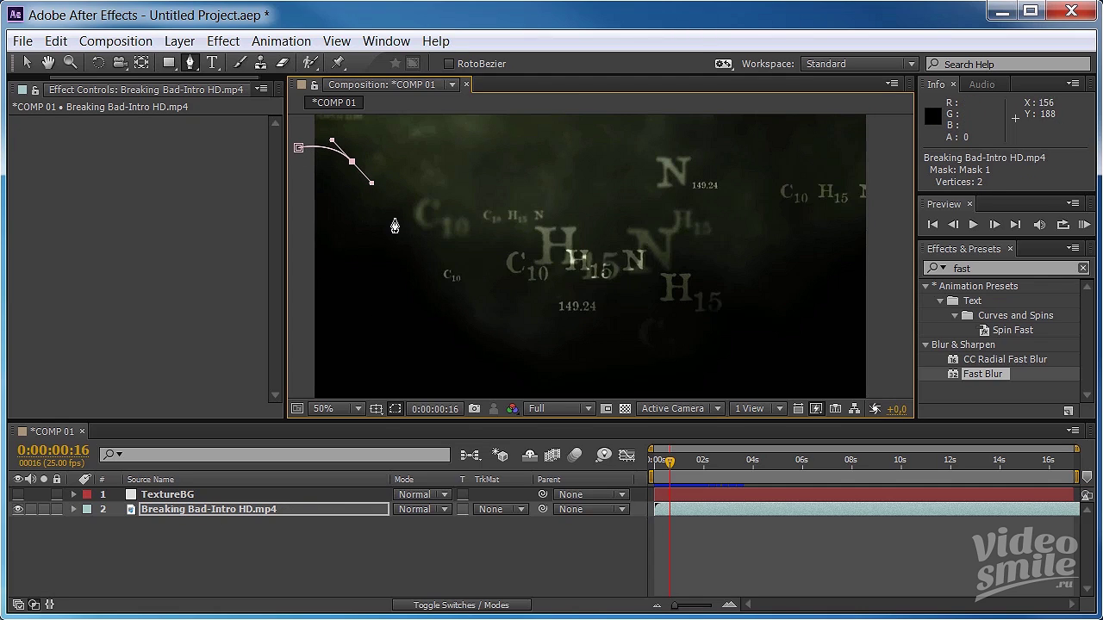
pyautogui.moveTo(418, 266); pyautogui.dragTo(441, 299)
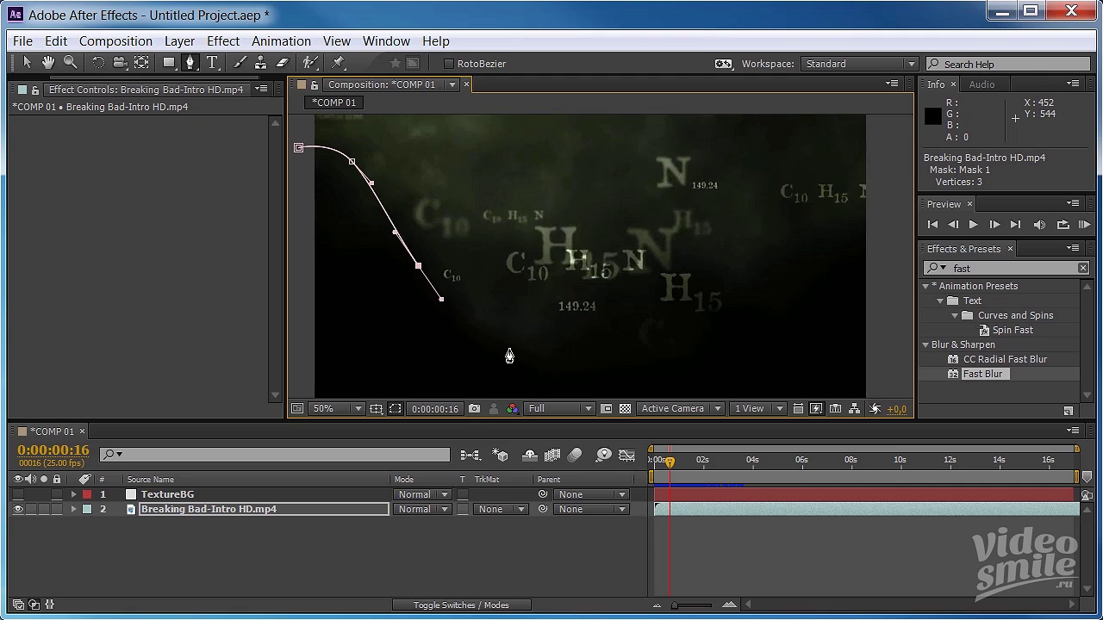
pyautogui.moveTo(517, 353); pyautogui.dragTo(555, 358)
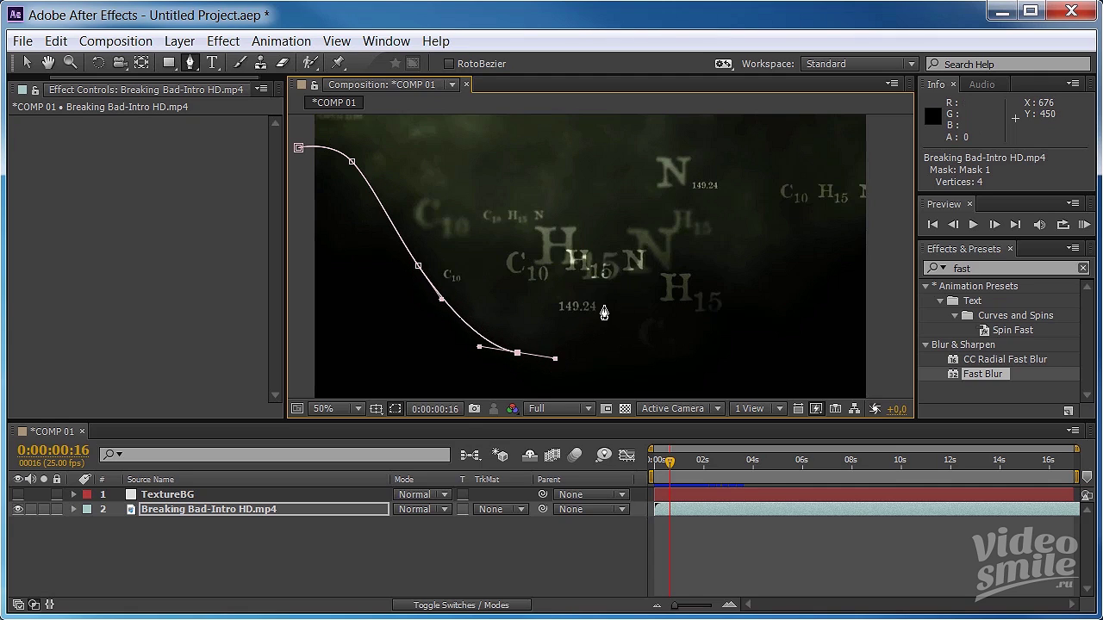
pyautogui.moveTo(603, 303); pyautogui.dragTo(629, 254)
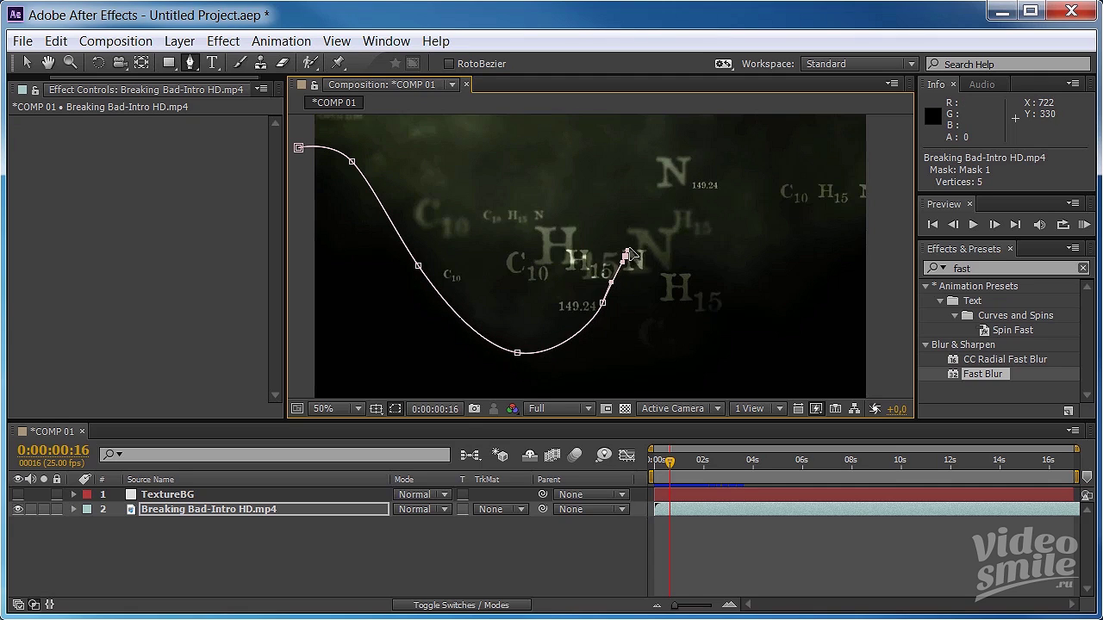
pyautogui.moveTo(684, 273); pyautogui.dragTo(704, 290)
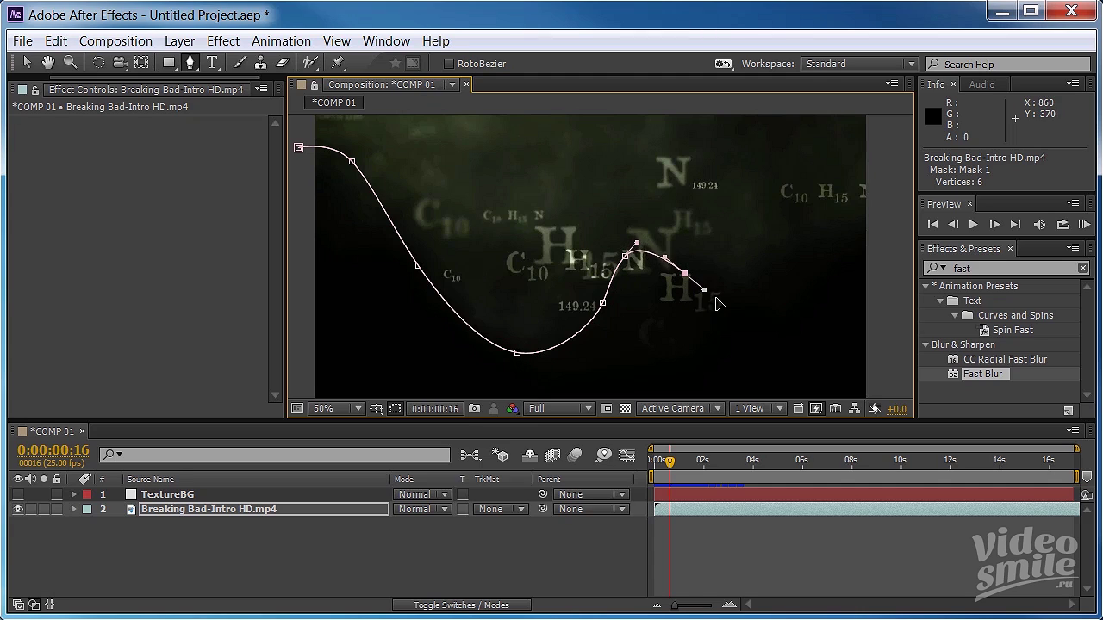
pyautogui.moveTo(773, 266)
pyautogui.mouseDown()
pyautogui.moveTo(810, 239)
pyautogui.moveTo(904, 228)
pyautogui.mouseUp()
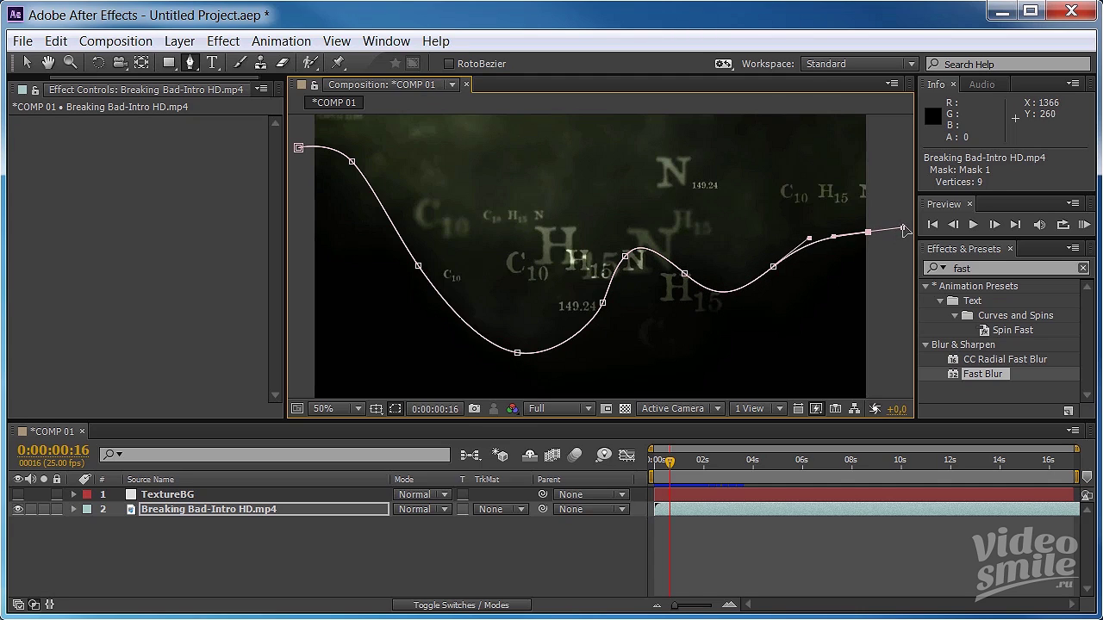
# Step: Route the mask path around and above the frame and close it at the start point
pyautogui.press(',')
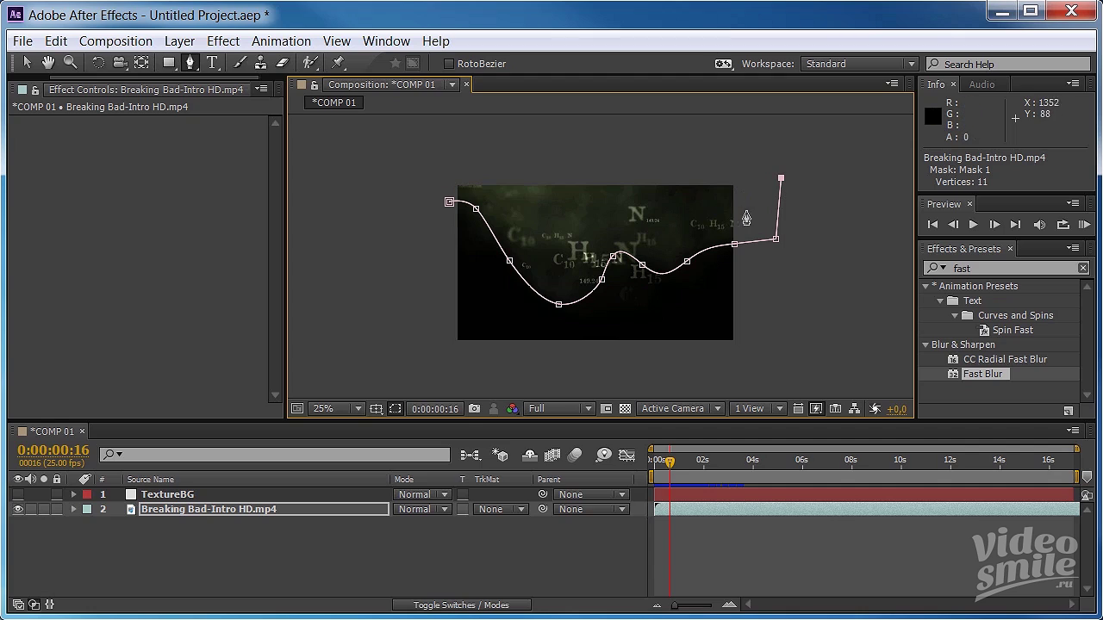
pyautogui.click(783, 135)
pyautogui.click(711, 126)
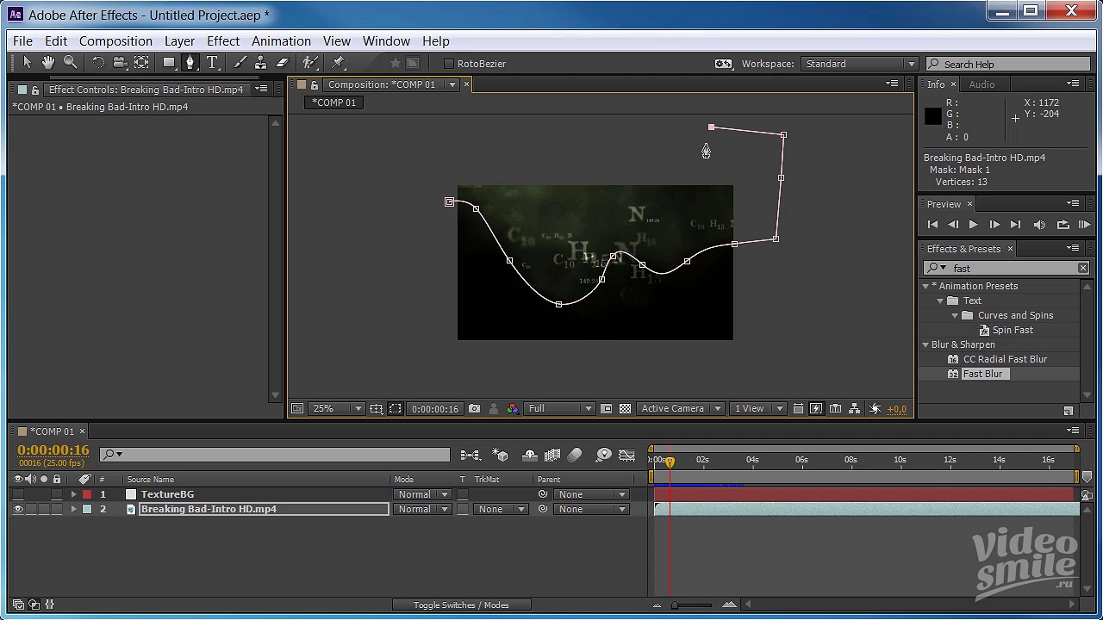
pyautogui.moveTo(682, 189); pyautogui.dragTo(671, 189)
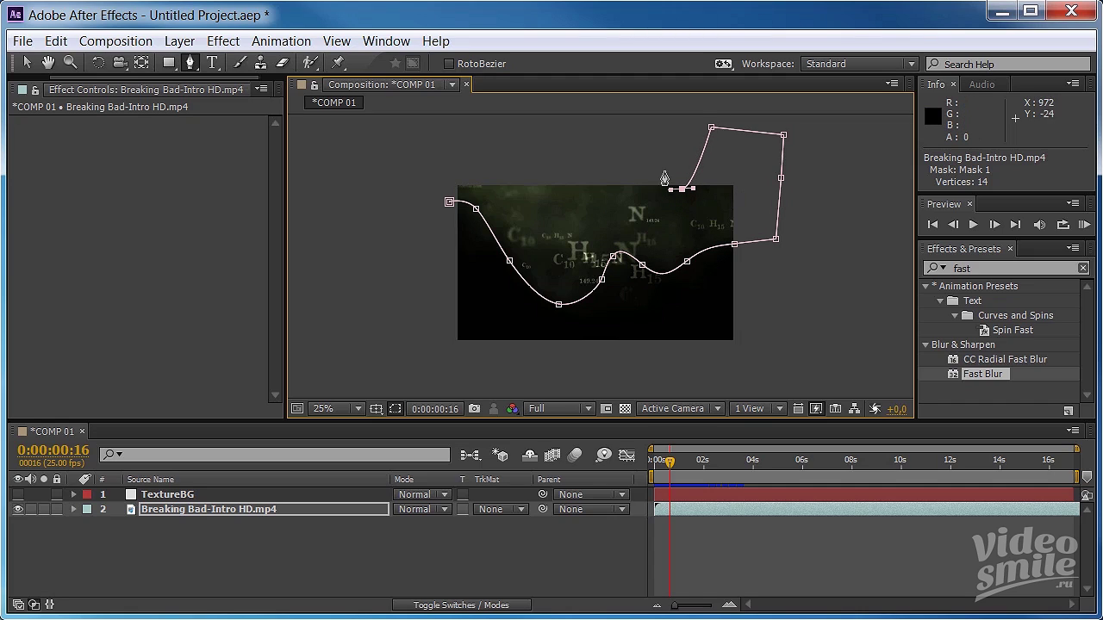
pyautogui.click(659, 128)
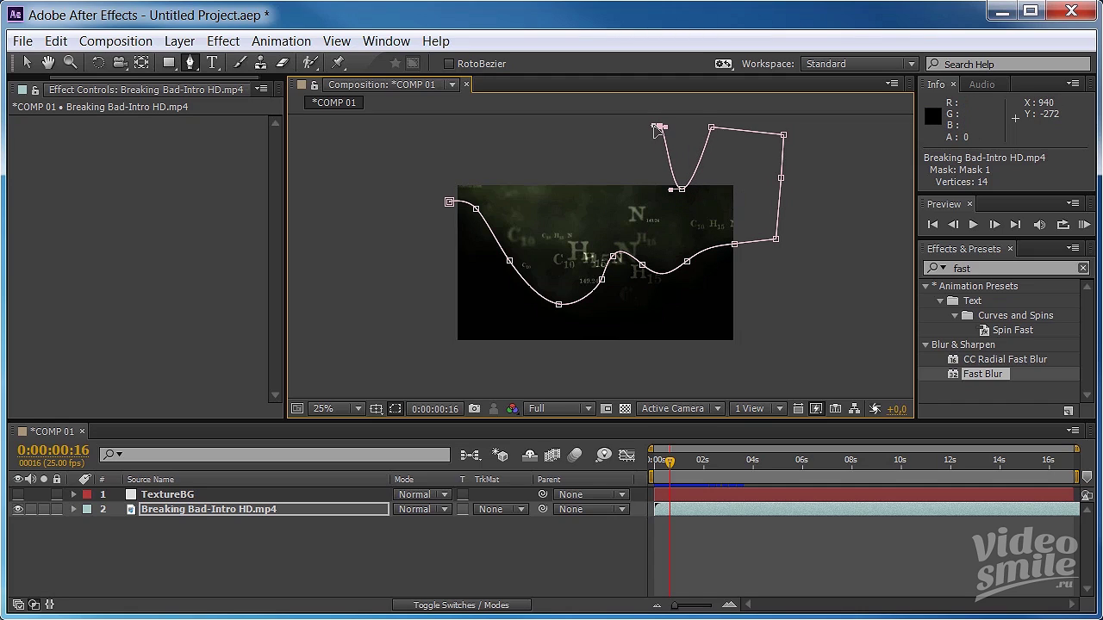
pyautogui.click(501, 128)
pyautogui.click(388, 137)
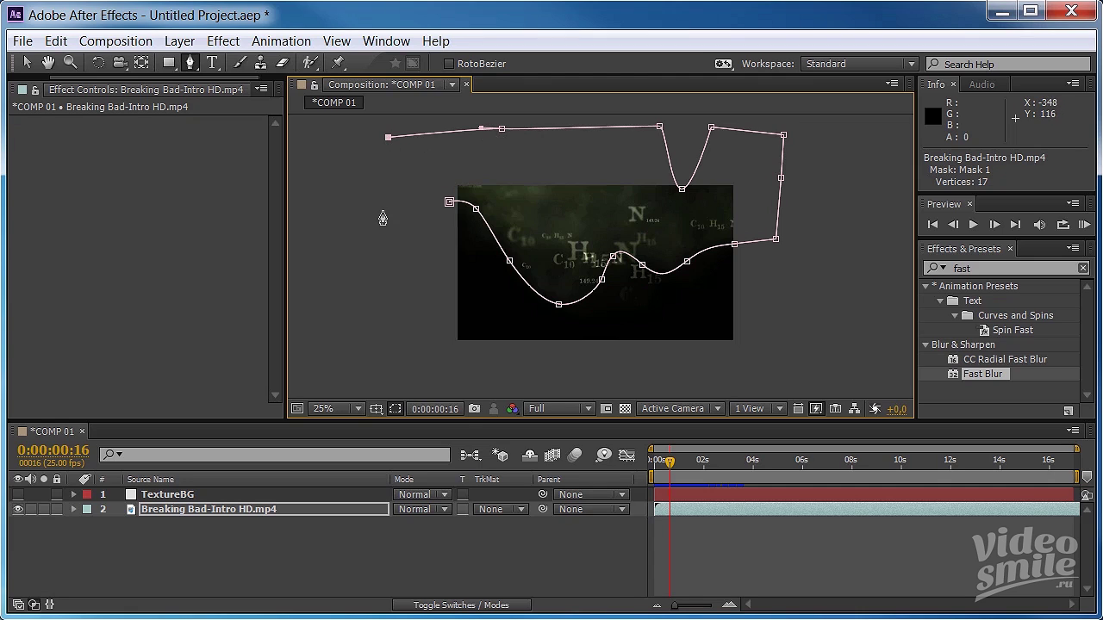
pyautogui.click(382, 210)
pyautogui.click(448, 202)
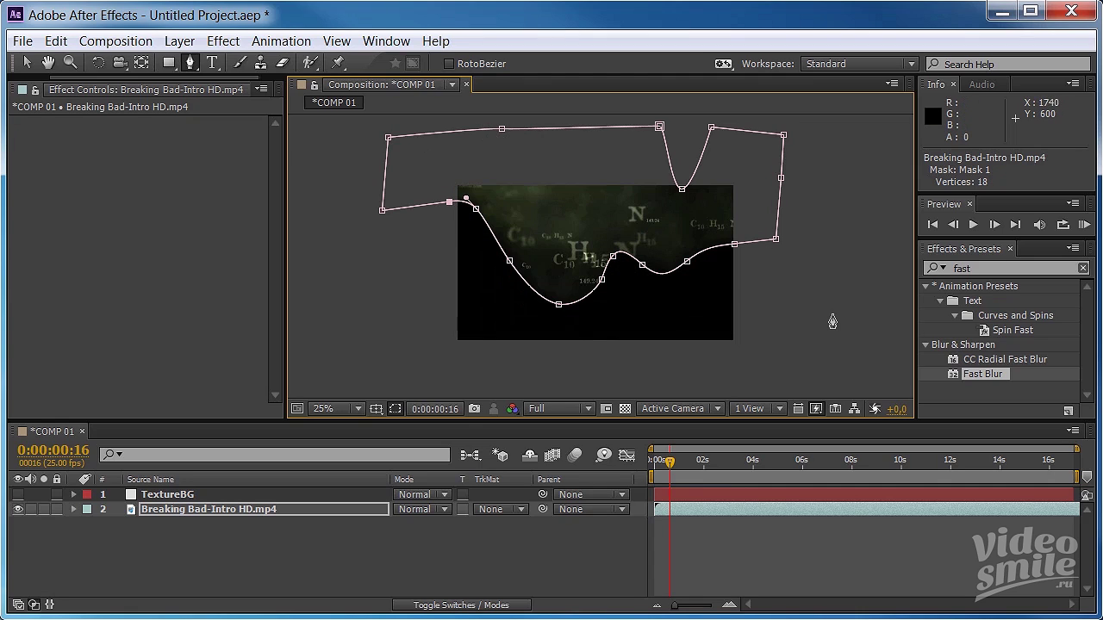
pyautogui.press('.')
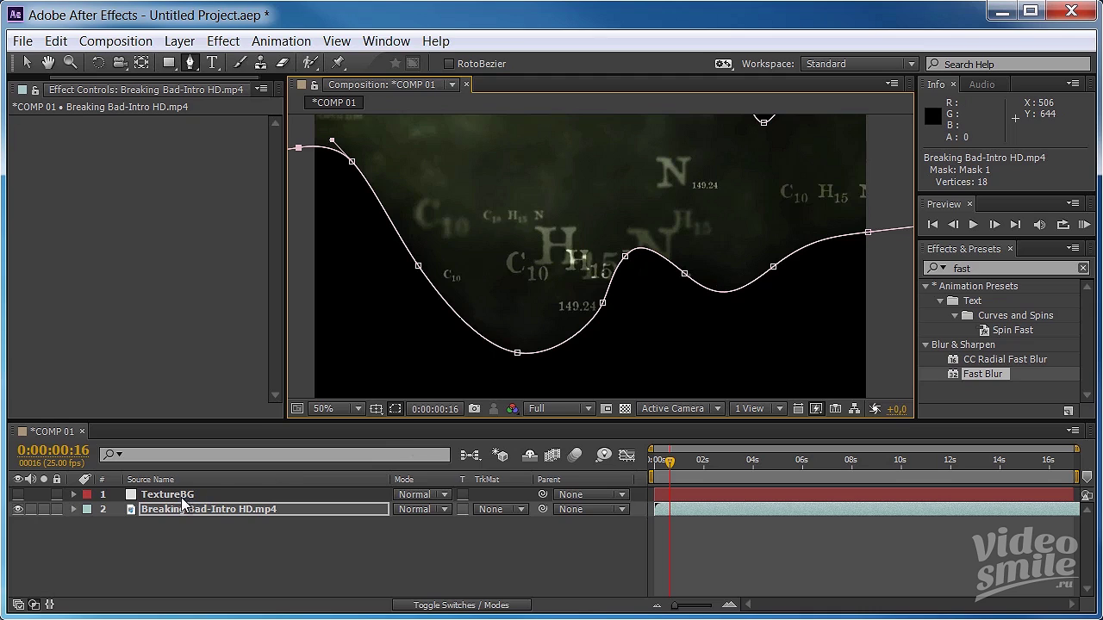
# Step: Copy the footage's Mask 1 and paste it onto the re-shown TextureBG layer
pyautogui.click(152, 508)
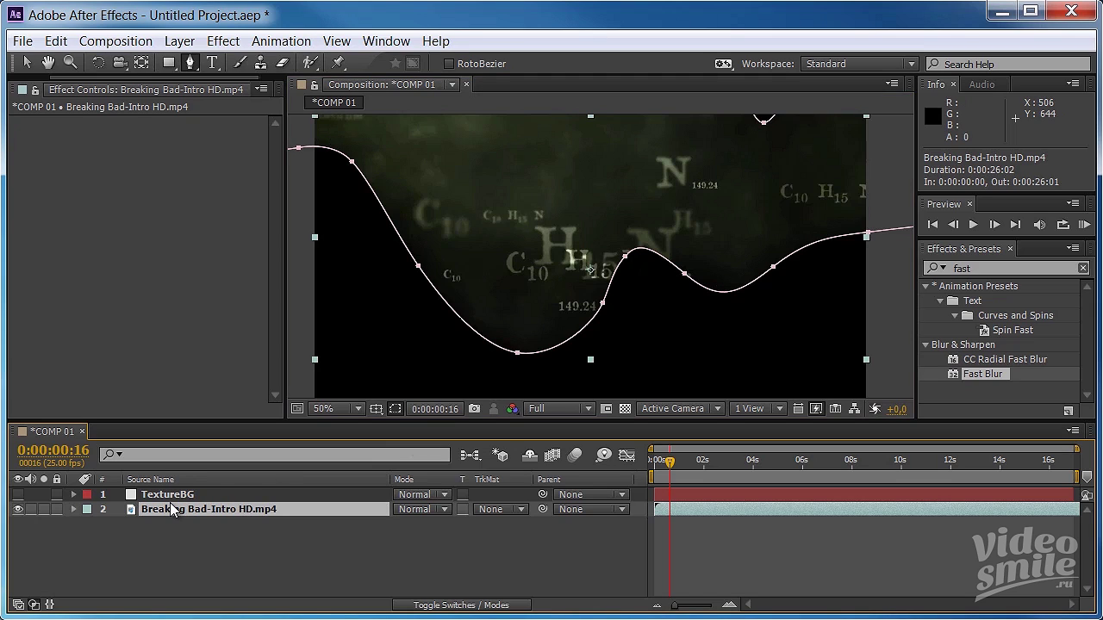
pyautogui.press('m')
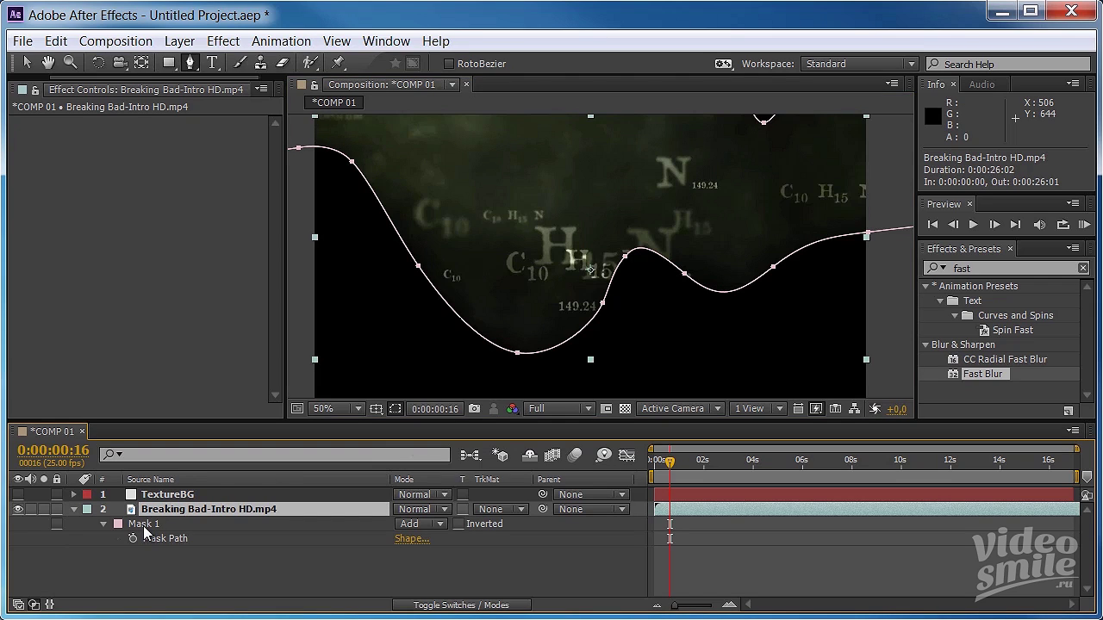
pyautogui.click(143, 525)
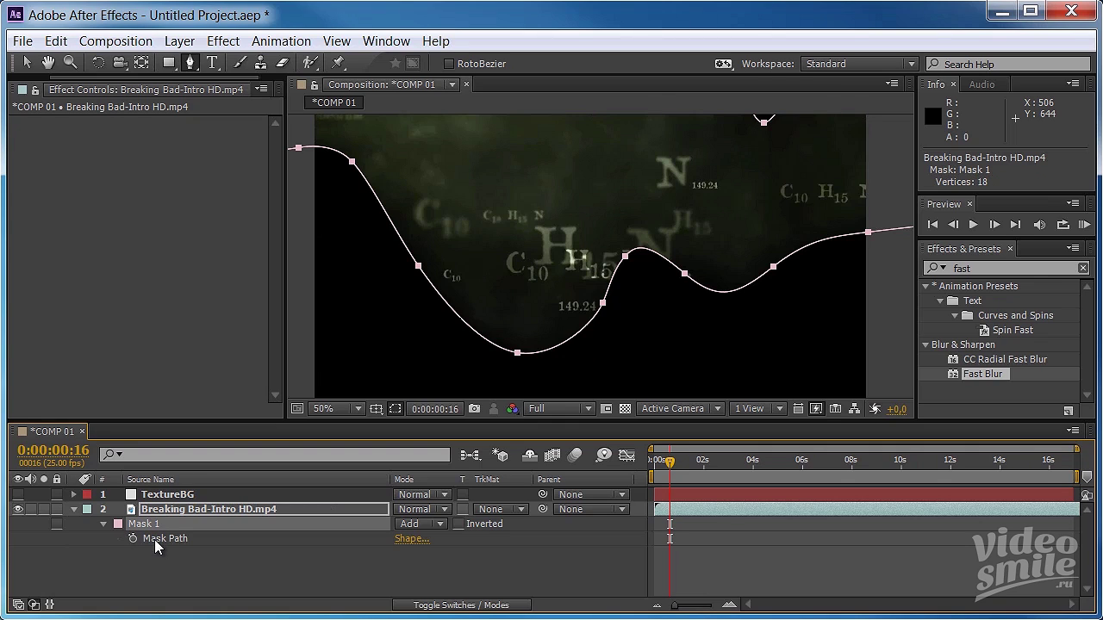
pyautogui.click(169, 495)
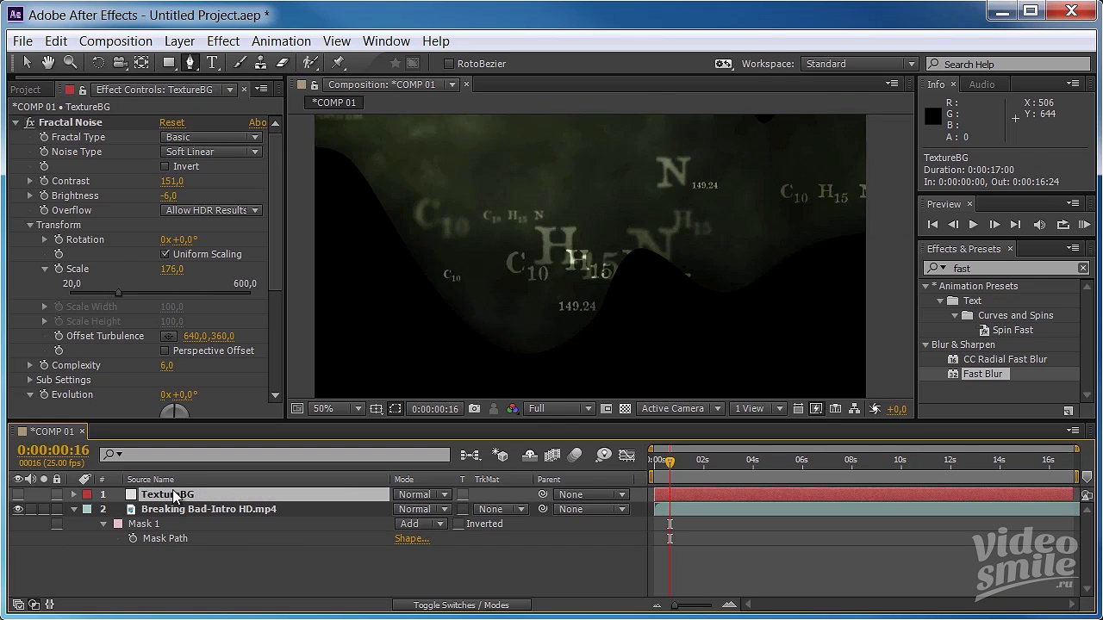
pyautogui.click(17, 496)
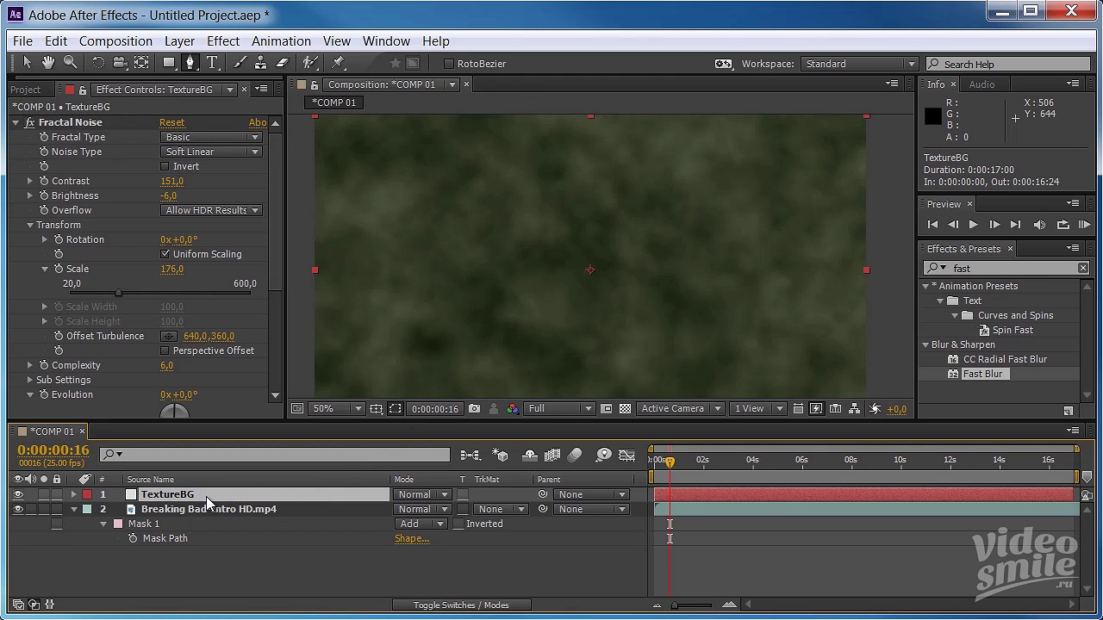
pyautogui.hotkey('ctrl', 'v')
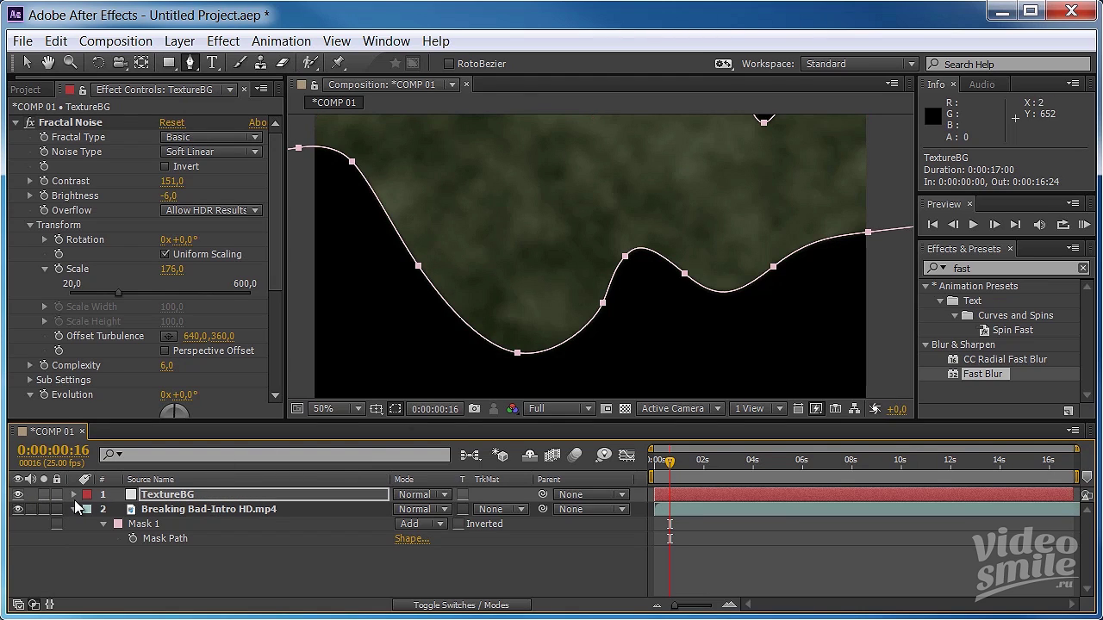
pyautogui.click(73, 495)
# Step: Set TextureBG's Mask 1 Feather to 250 px and Mask Expansion to -63 px
pyautogui.click(89, 510)
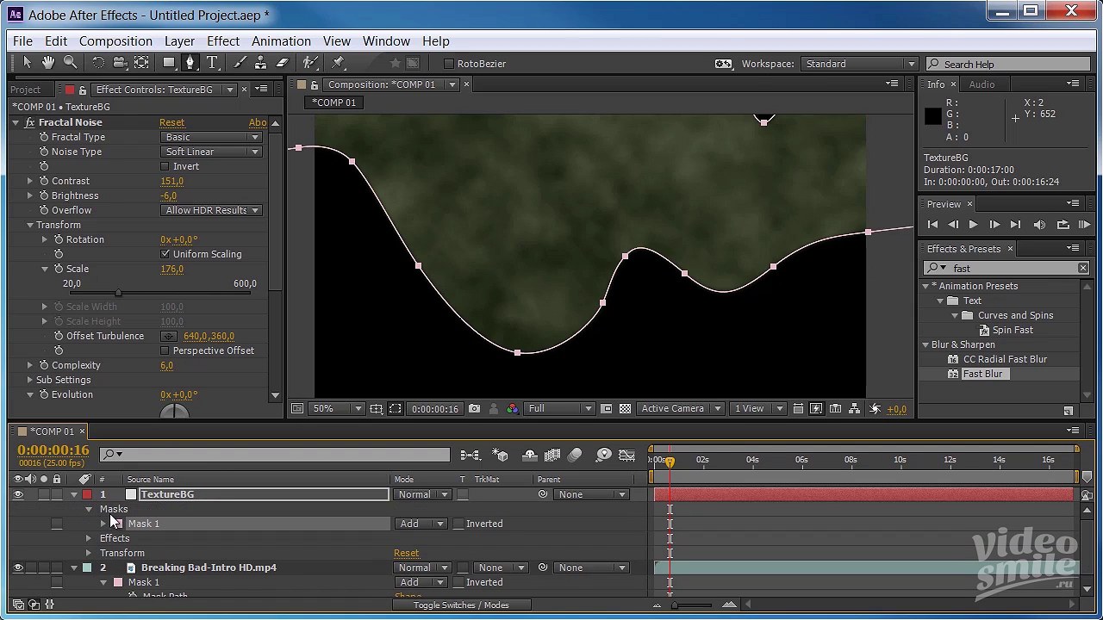
pyautogui.click(104, 524)
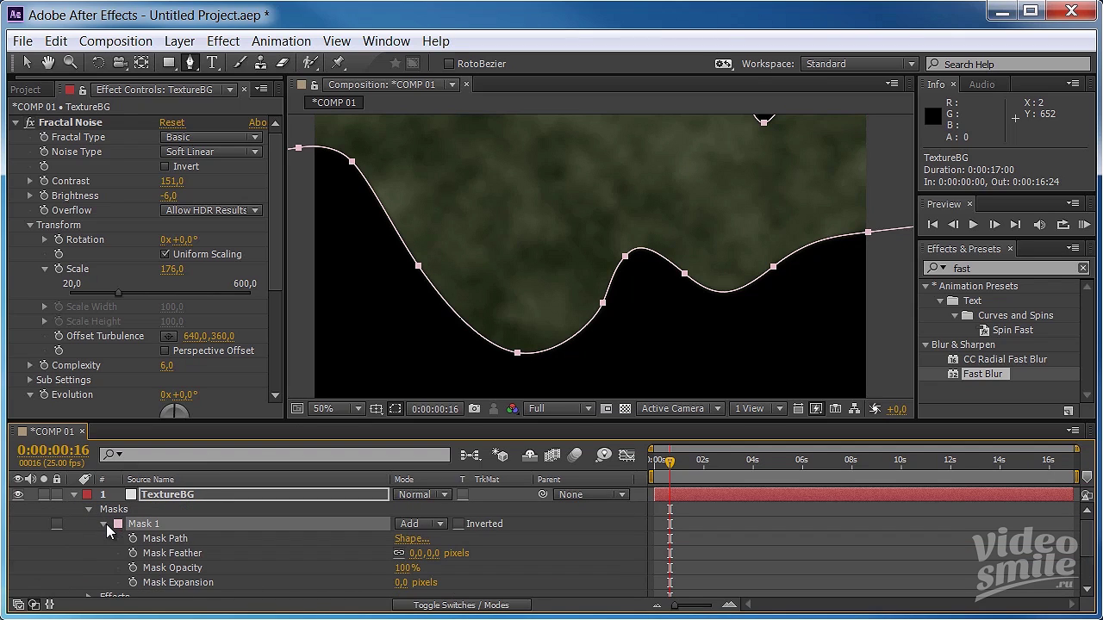
pyautogui.click(200, 554)
pyautogui.click(422, 554)
pyautogui.write('25')
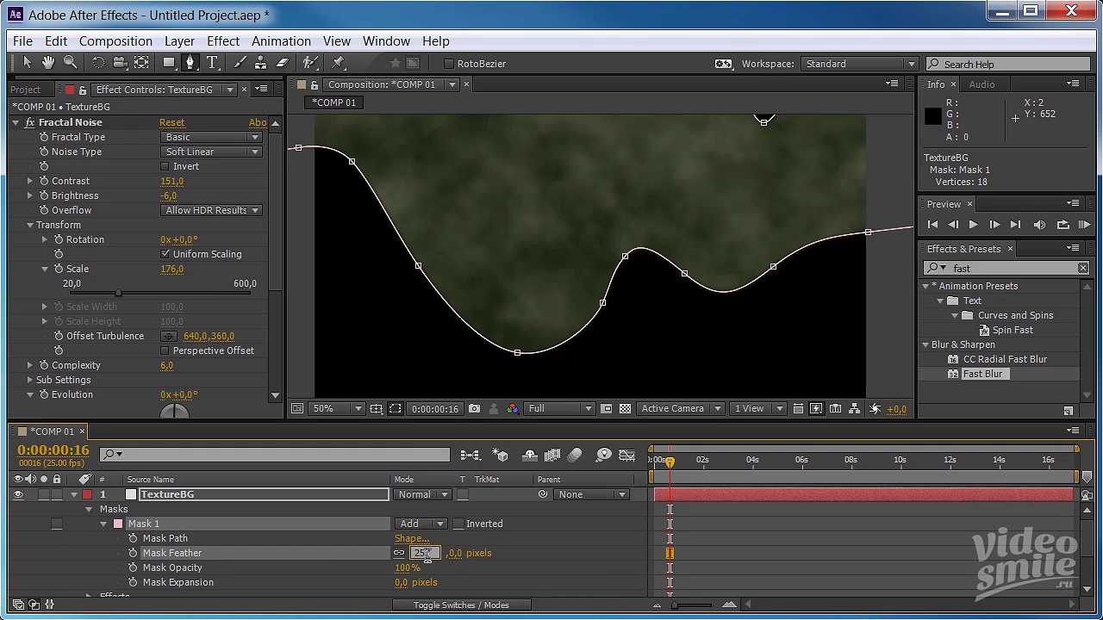
pyautogui.press('Return')
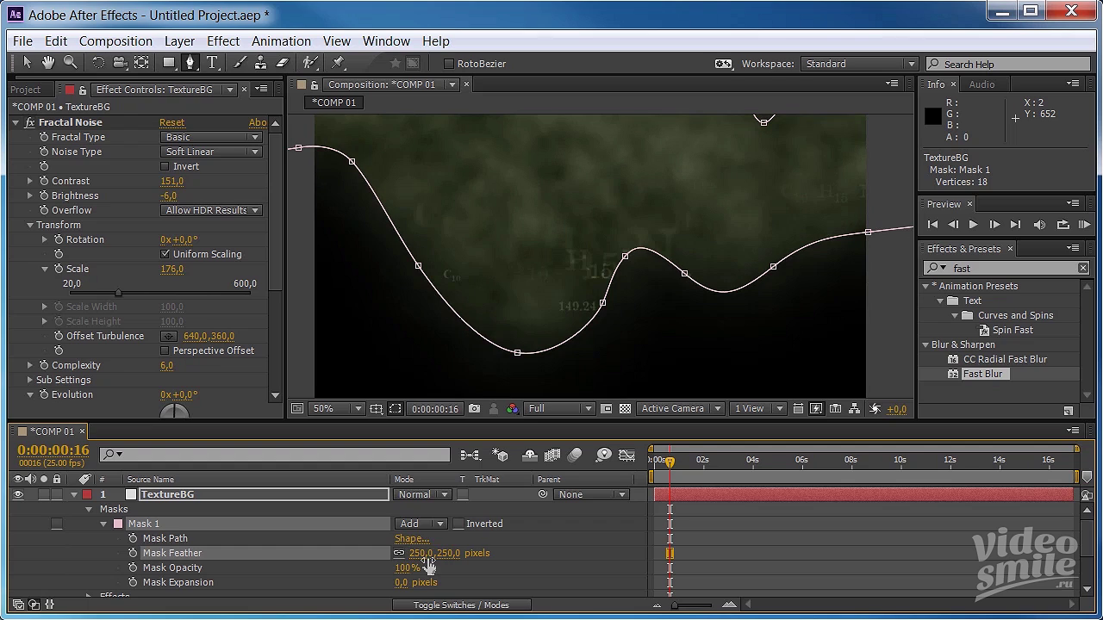
pyautogui.scroll(-3, 86, 554)
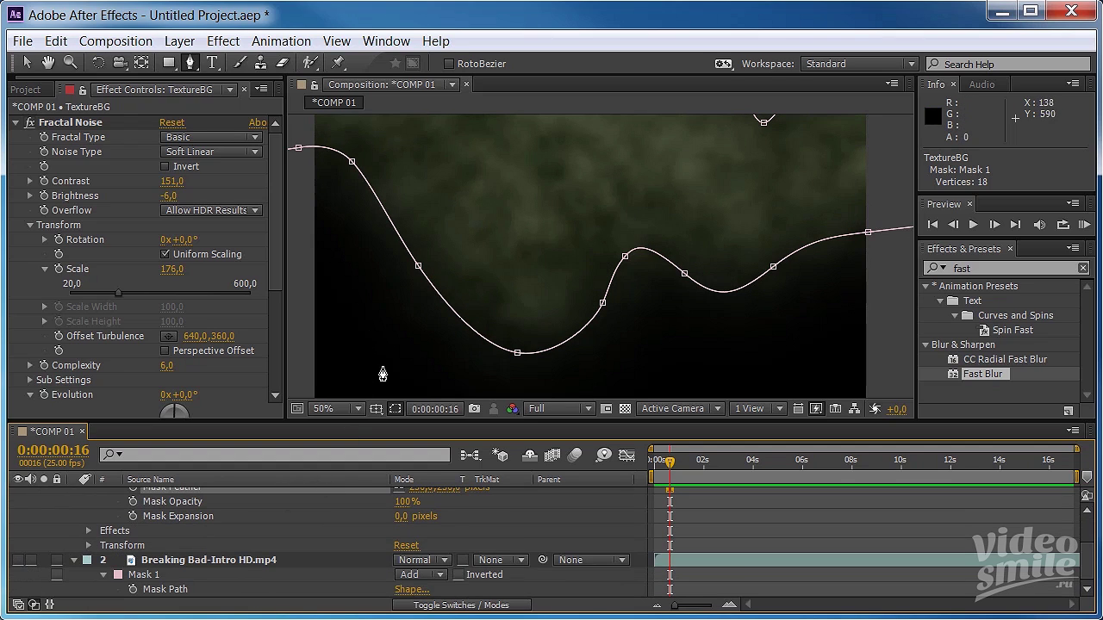
pyautogui.press(',')
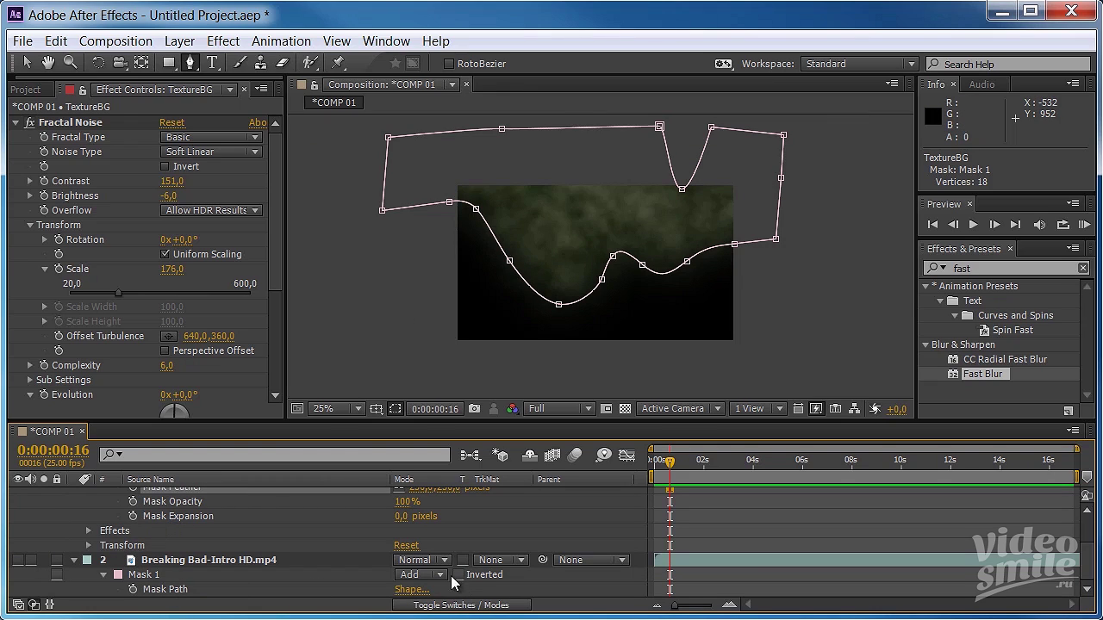
pyautogui.scroll(1, 403, 517)
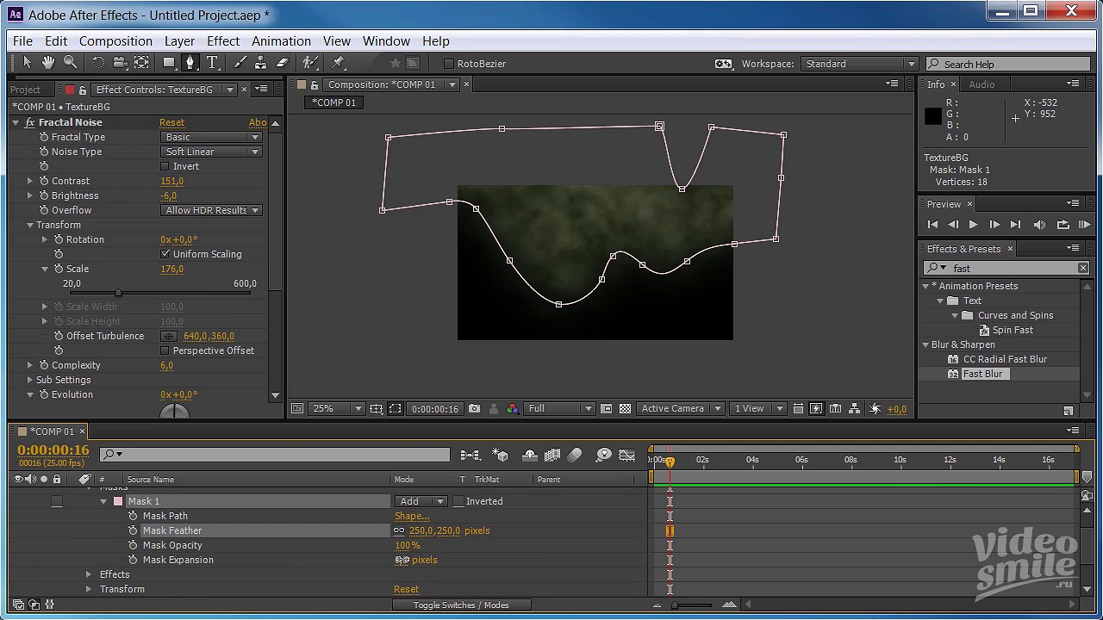
pyautogui.moveTo(401, 560)
pyautogui.mouseDown()
pyautogui.moveTo(328, 559)
pyautogui.moveTo(360, 556)
pyautogui.mouseUp()
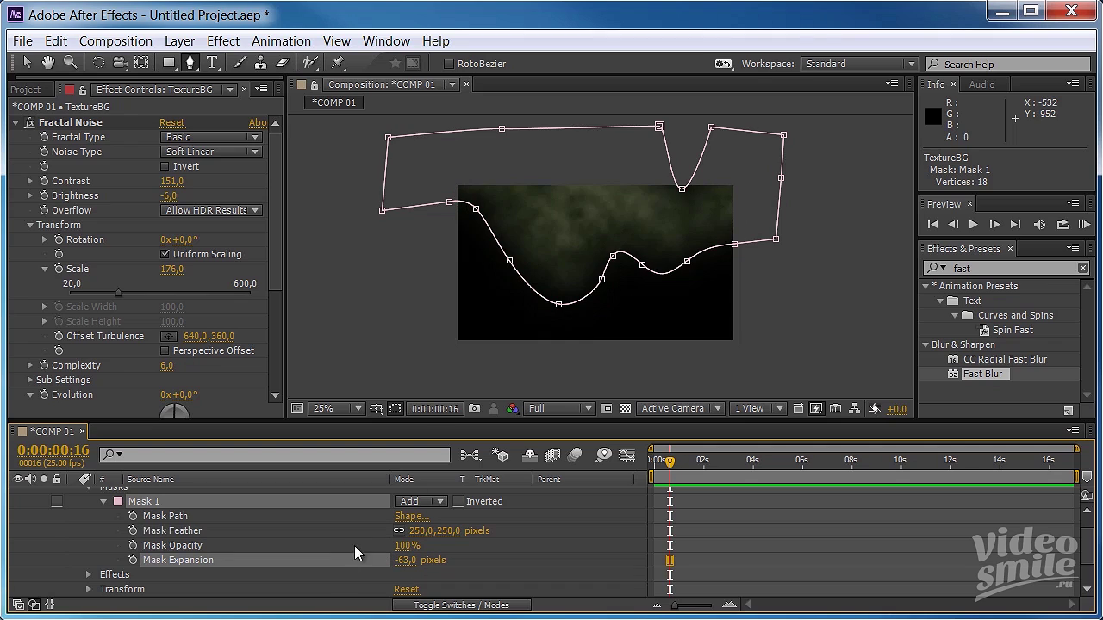
pyautogui.press('.')
pyautogui.press('.')
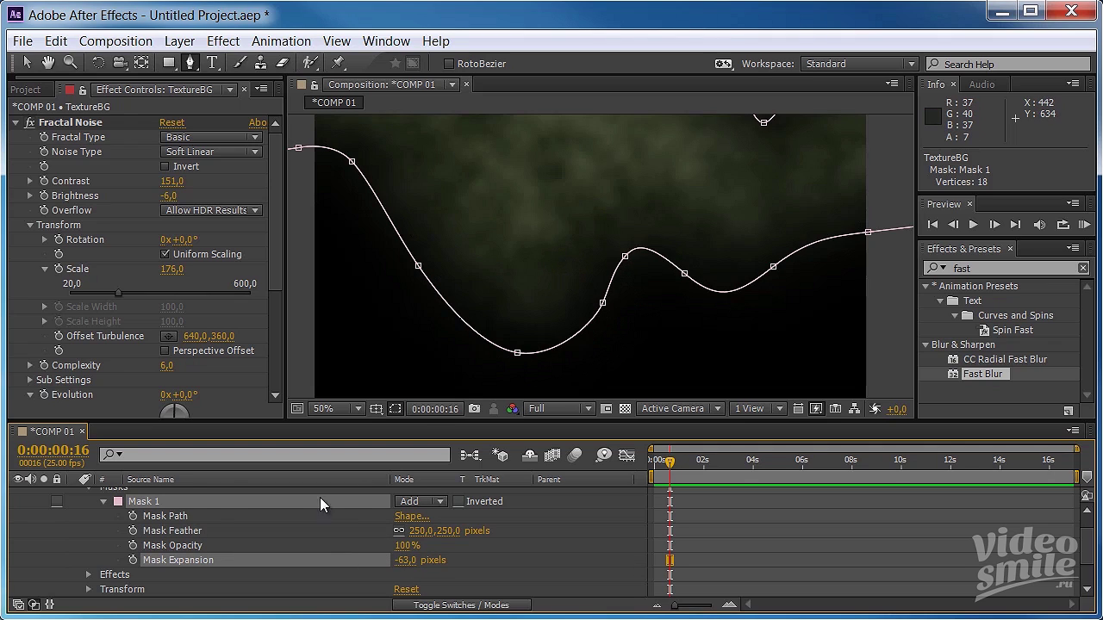
# Step: Set TextureBG's Opacity to 80%
pyautogui.scroll(1, 212, 506)
pyautogui.click(183, 497)
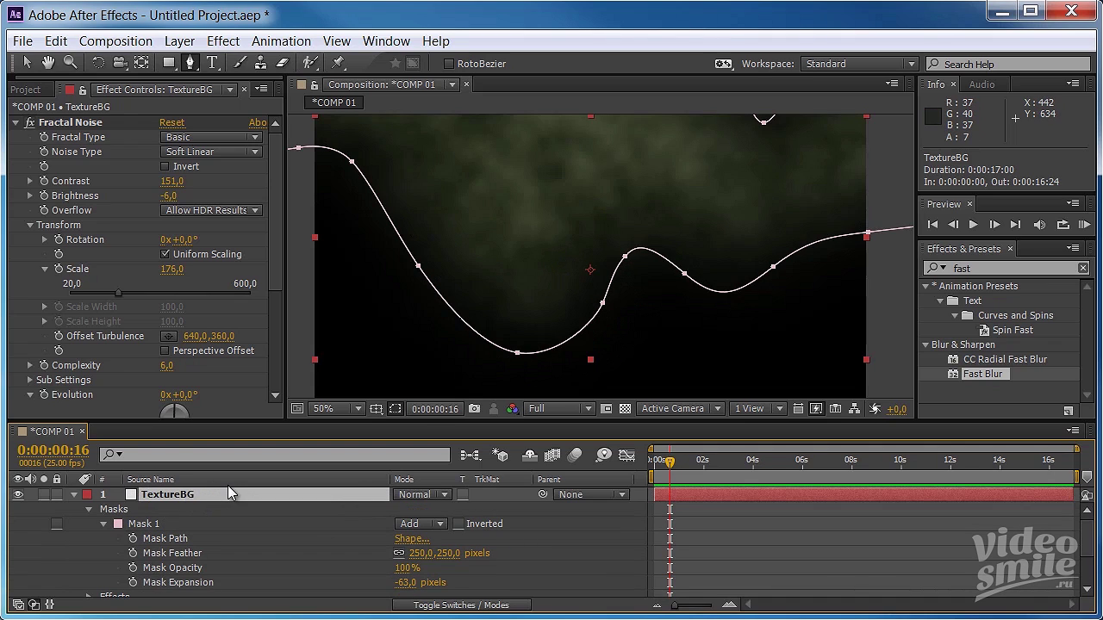
pyautogui.press('t')
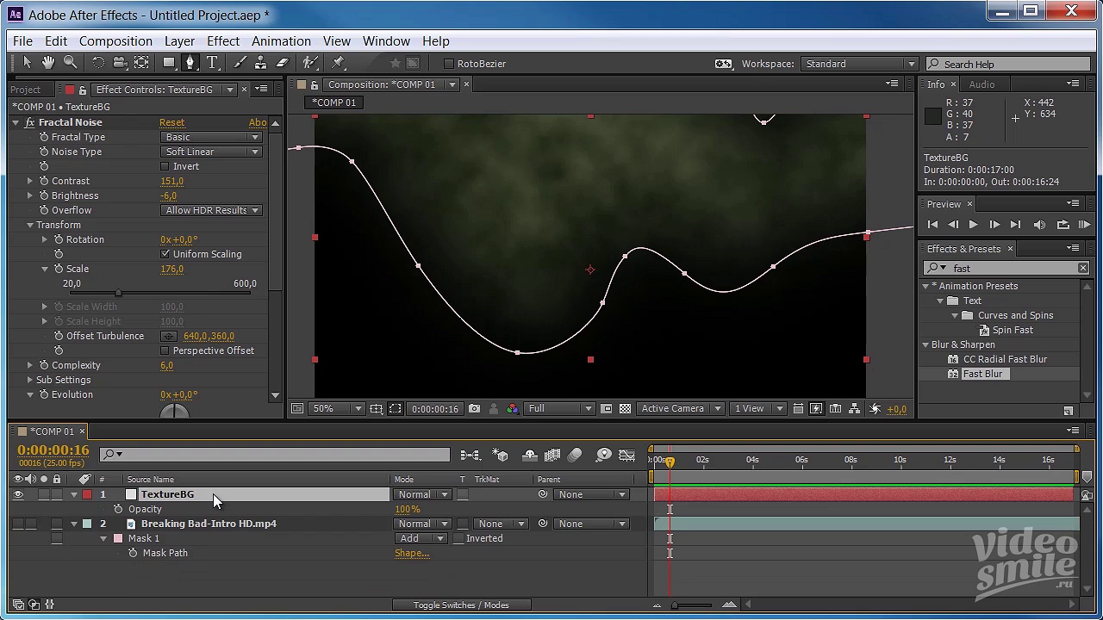
pyautogui.click(405, 510)
pyautogui.write('80')
pyautogui.press('Return')
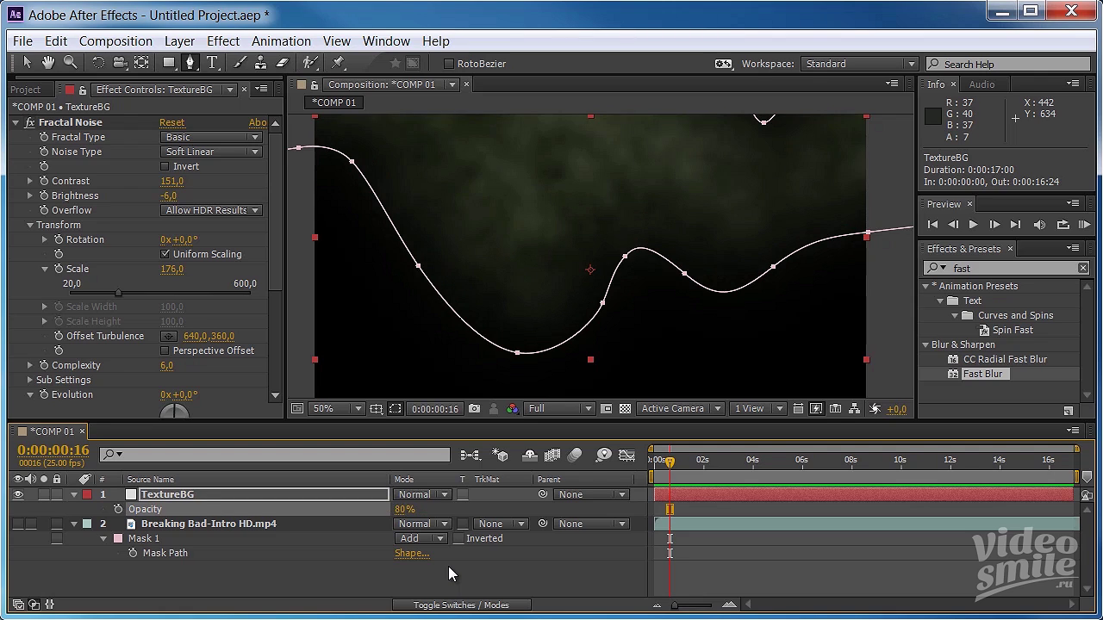
pyautogui.press(',')
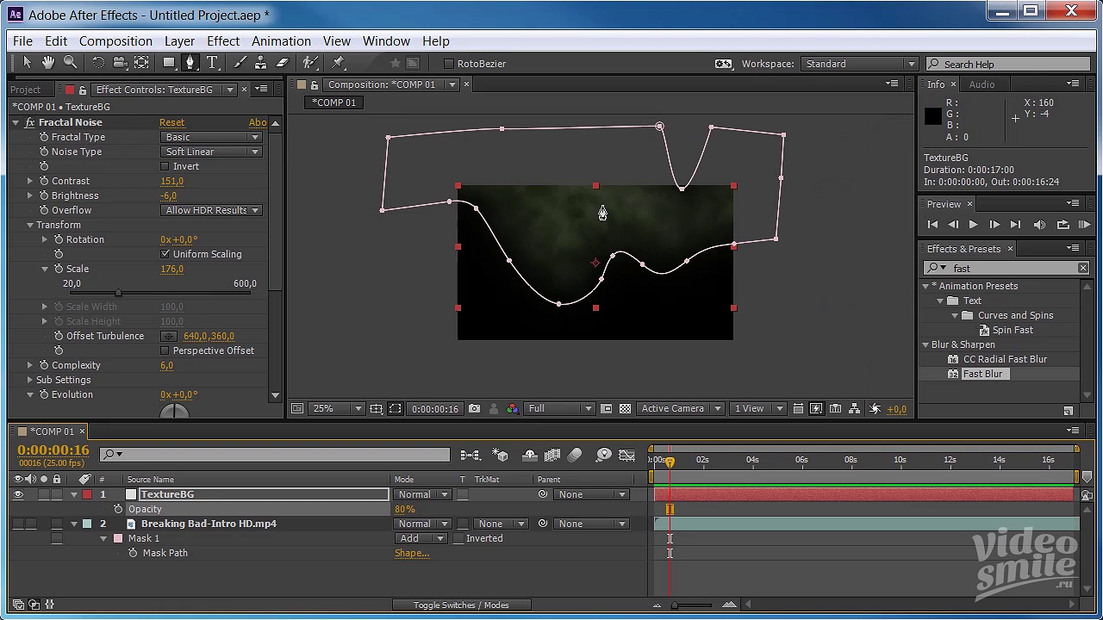
pyautogui.press('.')
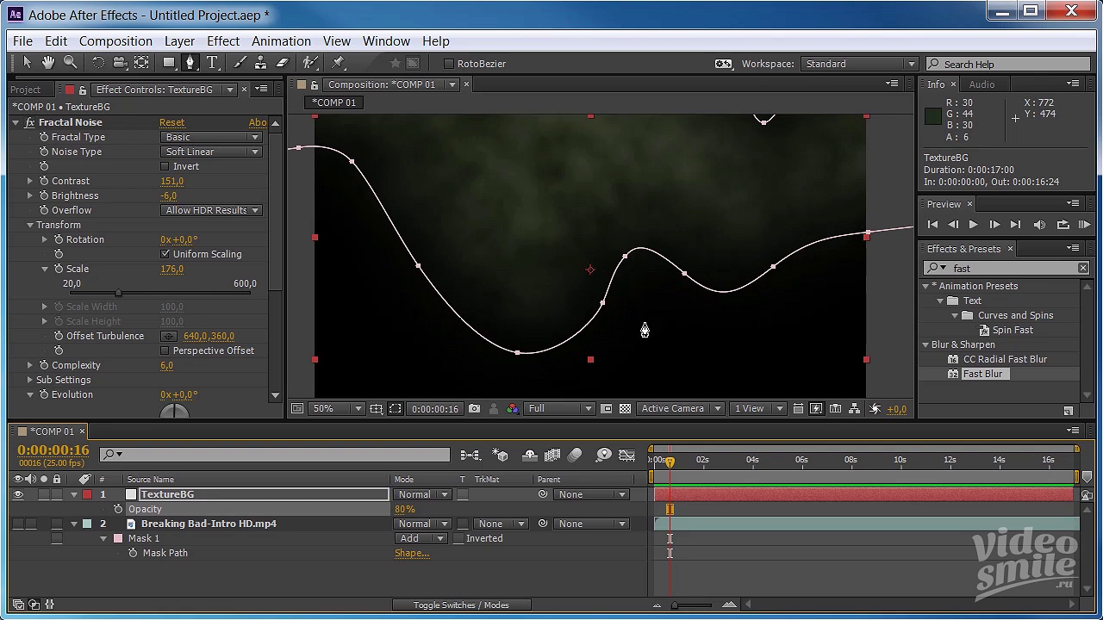
# Step: Fit the viewer to the composition and drag the lower mask vertices into a new curve
pyautogui.click(394, 408)
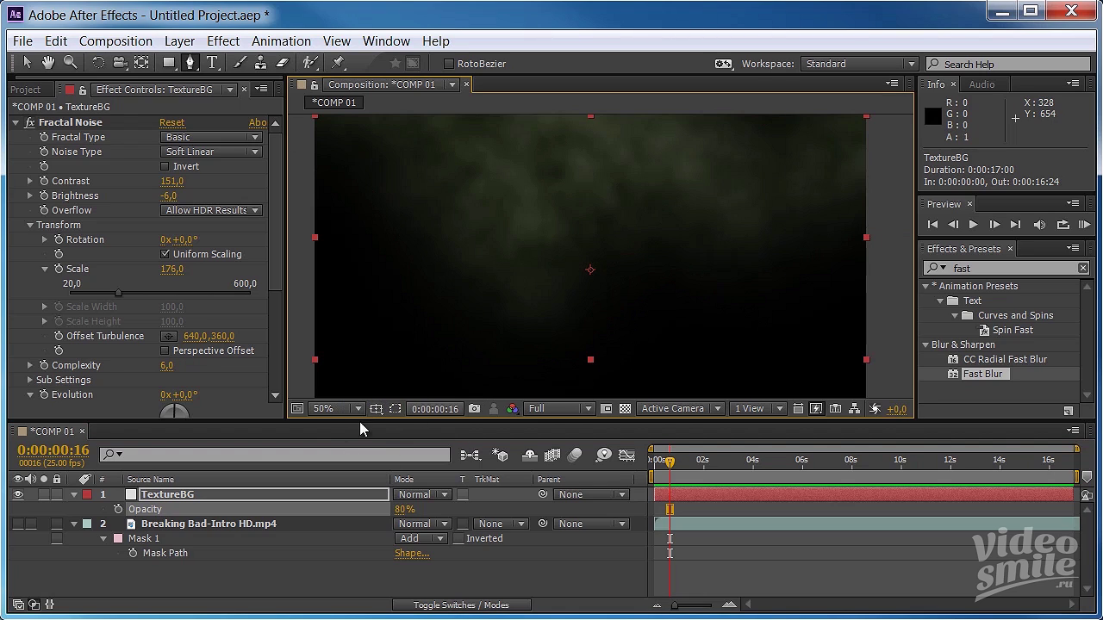
pyautogui.click(336, 408)
pyautogui.click(345, 432)
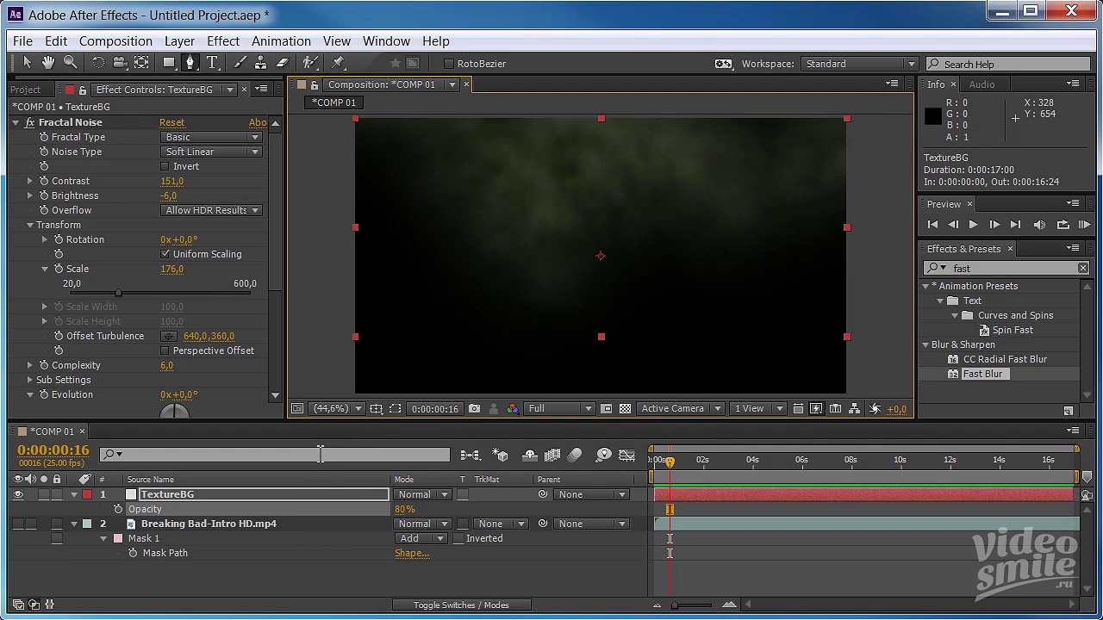
pyautogui.click(395, 408)
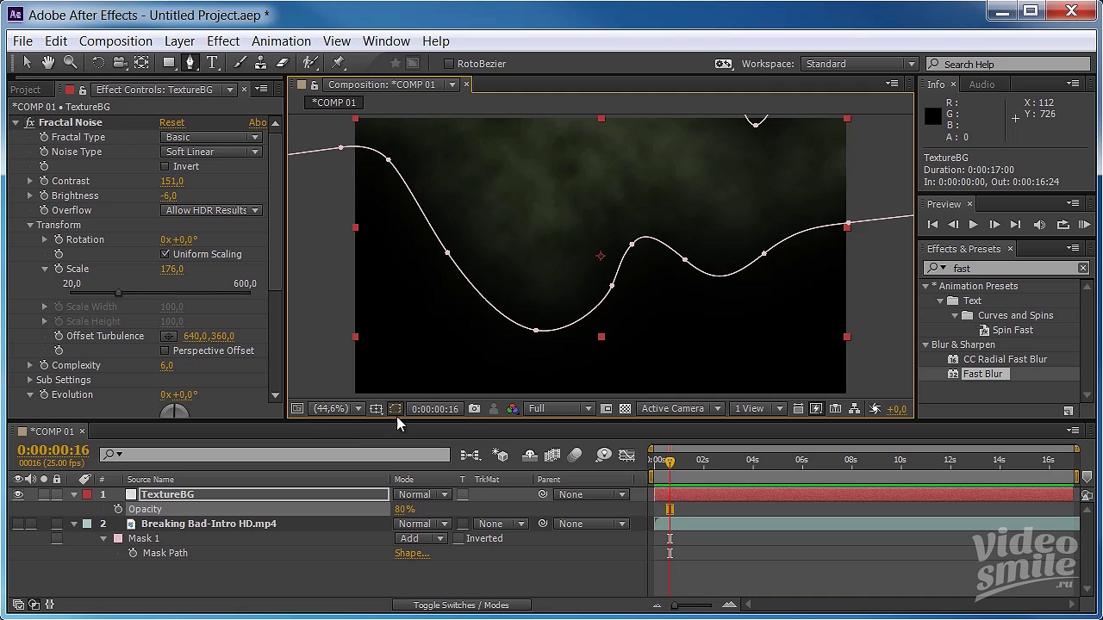
pyautogui.click(536, 331)
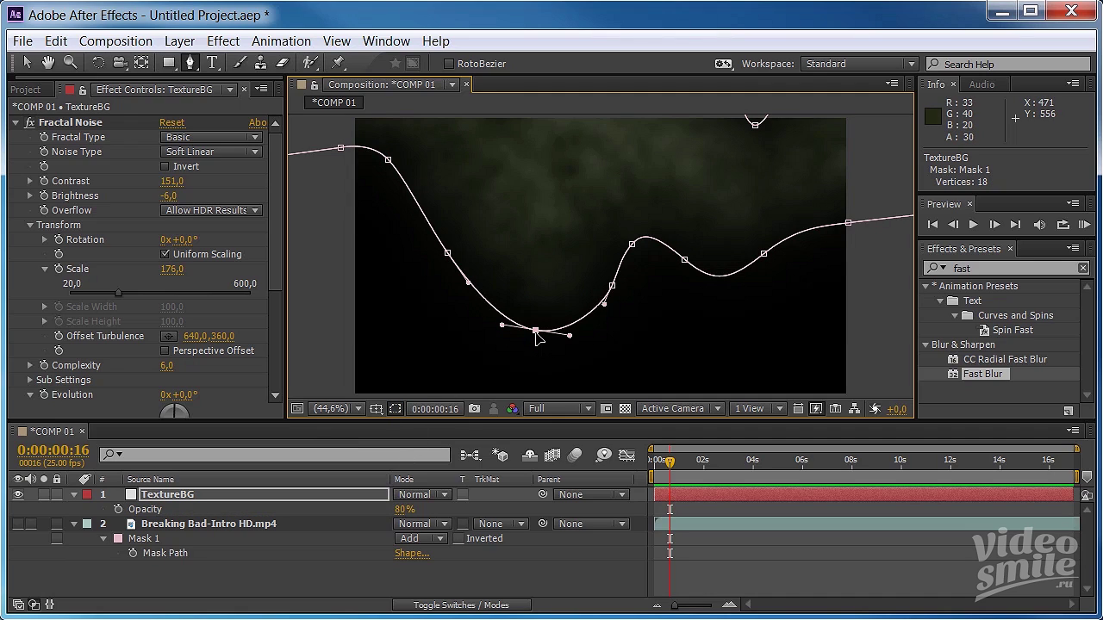
pyautogui.moveTo(535, 332)
pyautogui.mouseDown()
pyautogui.moveTo(532, 342)
pyautogui.moveTo(500, 341)
pyautogui.mouseUp()
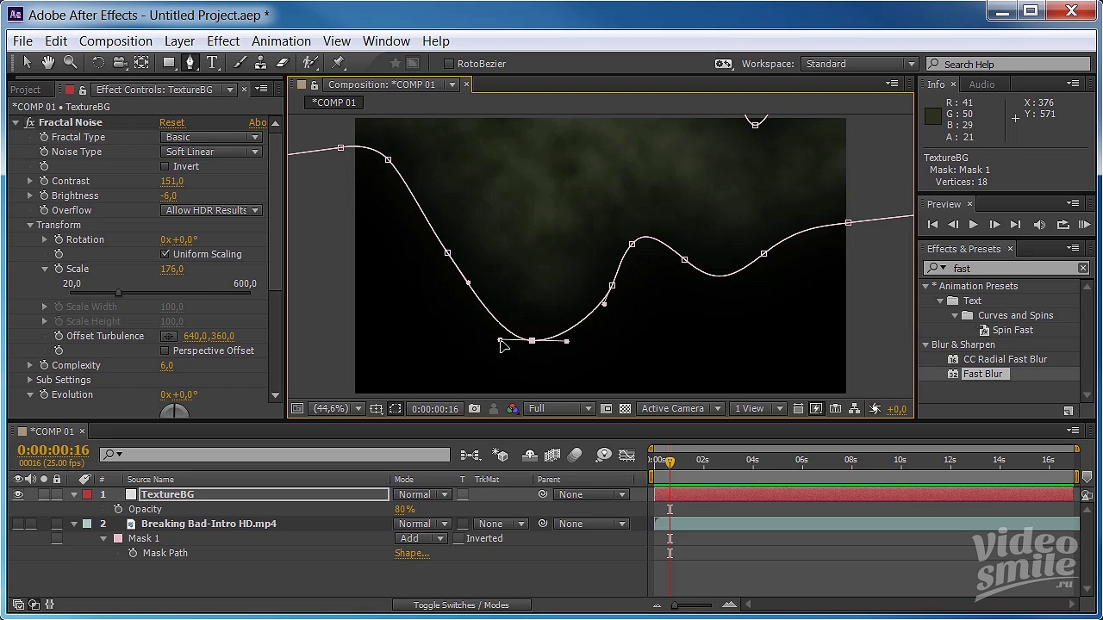
pyautogui.moveTo(448, 258); pyautogui.dragTo(456, 258)
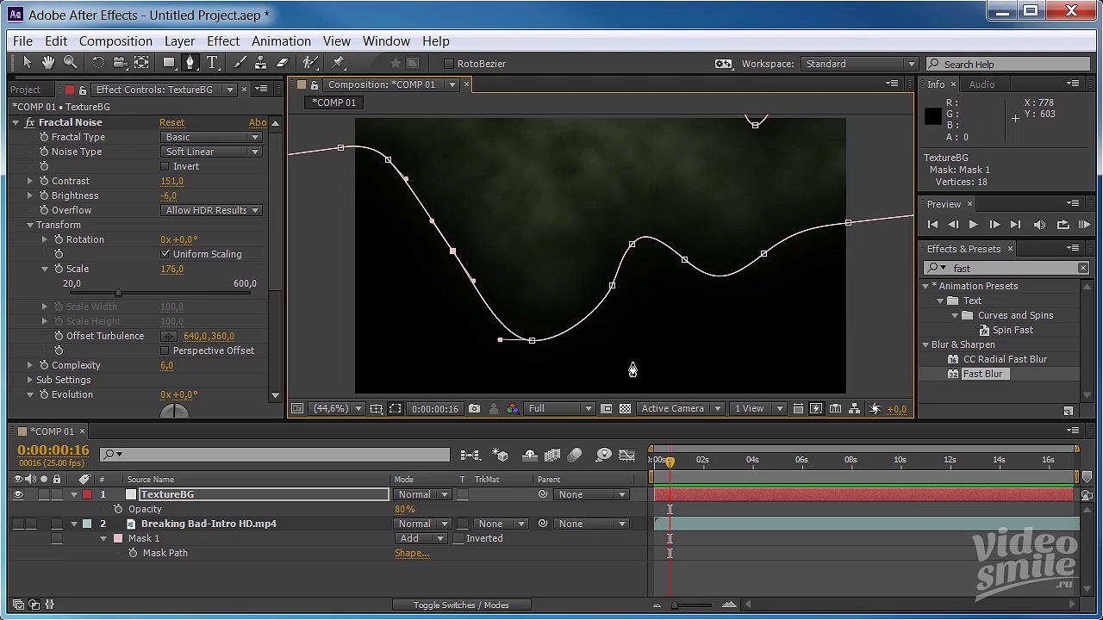
pyautogui.click(395, 409)
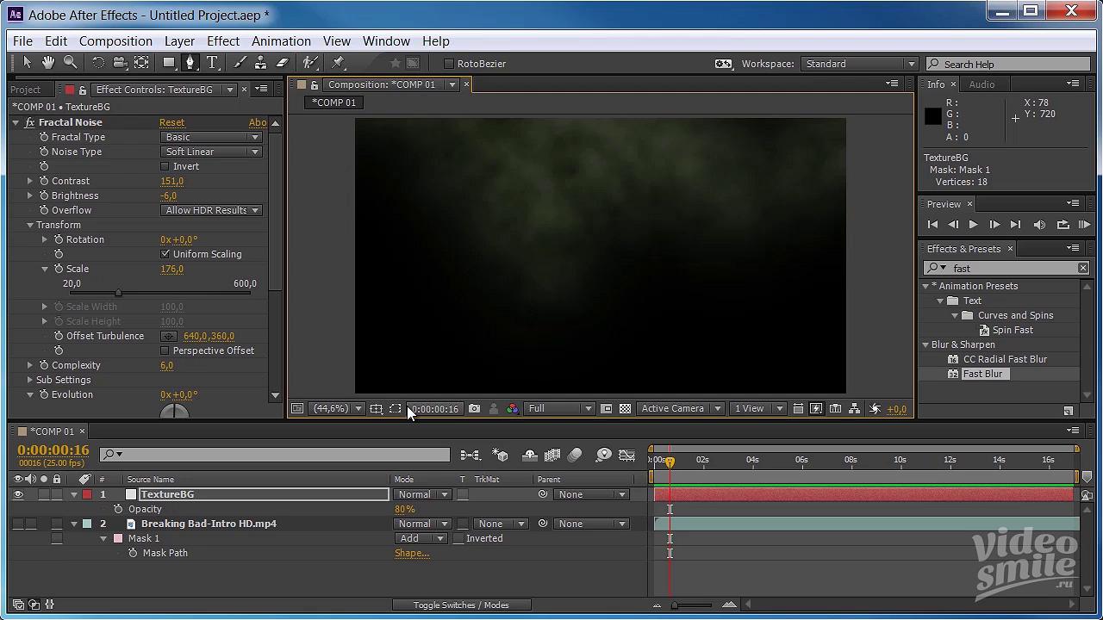
# Step: Show and solo the Breaking Bad footage and set its Mask 1 mode to None
pyautogui.click(17, 523)
pyautogui.click(44, 524)
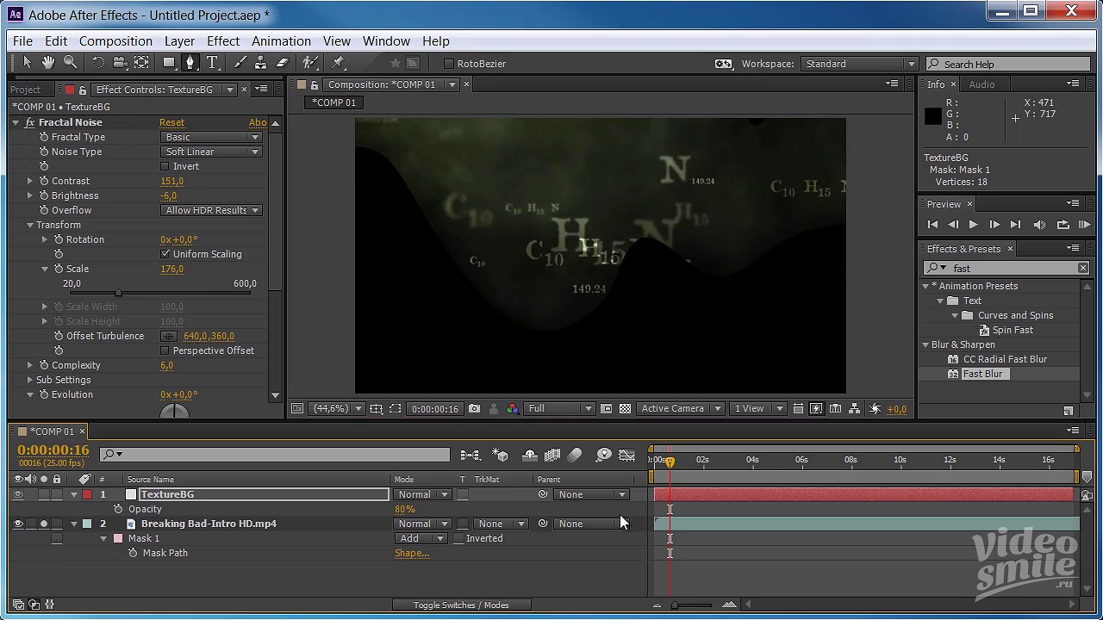
pyautogui.click(430, 537)
pyautogui.click(409, 558)
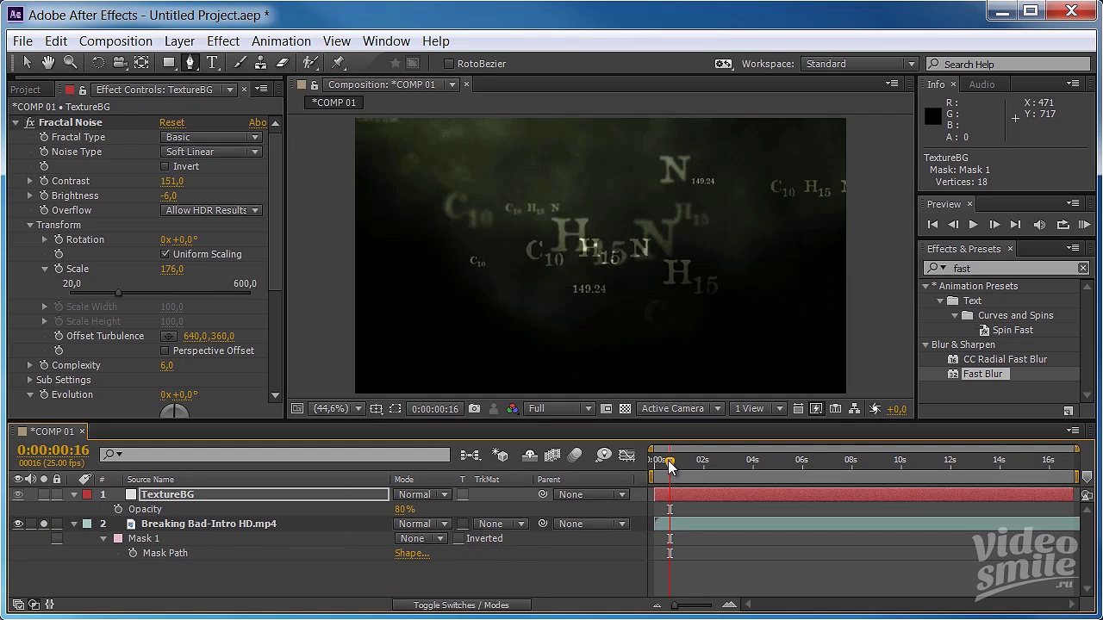
pyautogui.moveTo(668, 460); pyautogui.dragTo(628, 470)
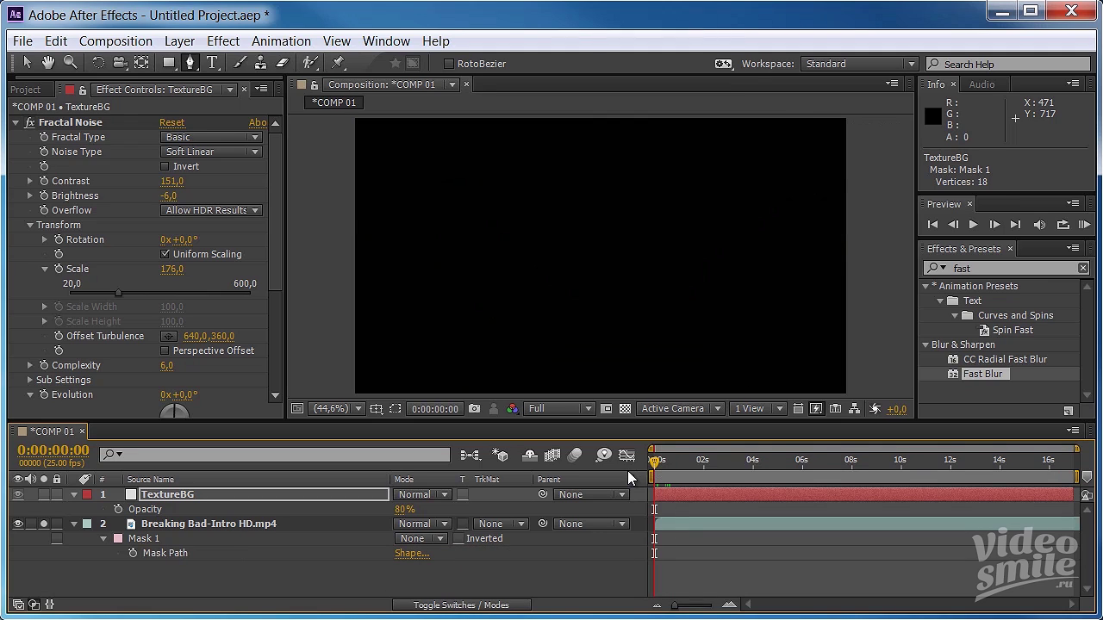
# Step: Add an 80% Opacity keyframe on TextureBG at 0:00:02:14
pyautogui.press('pagedown')
pyautogui.press('pagedown')
pyautogui.press('pagedown')
pyautogui.press('pagedown')
pyautogui.press('pagedown')
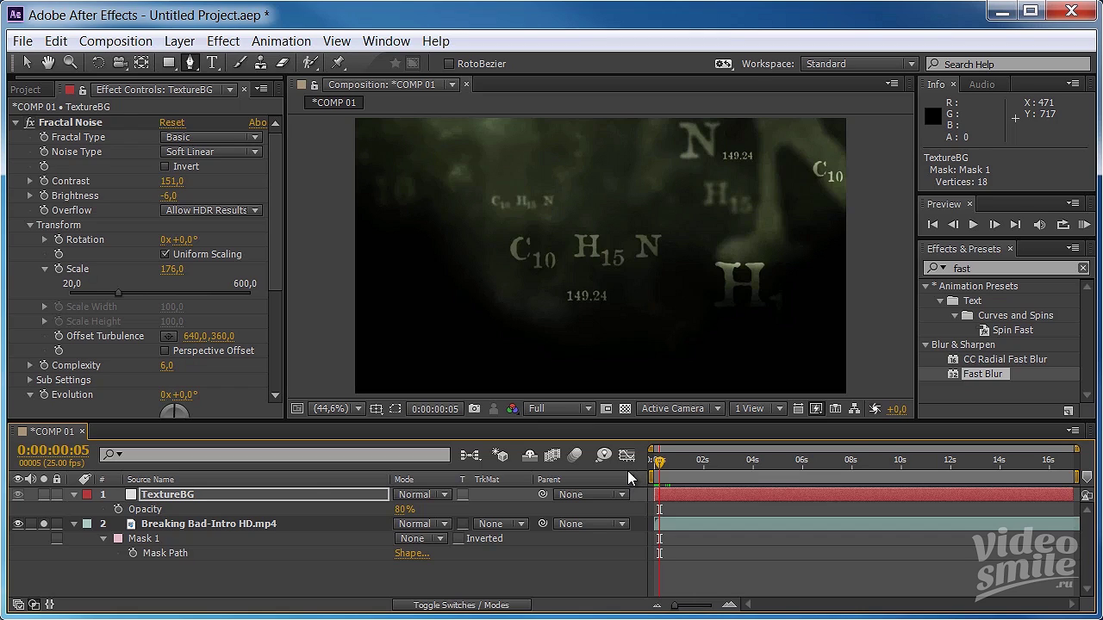
pyautogui.click(287, 493)
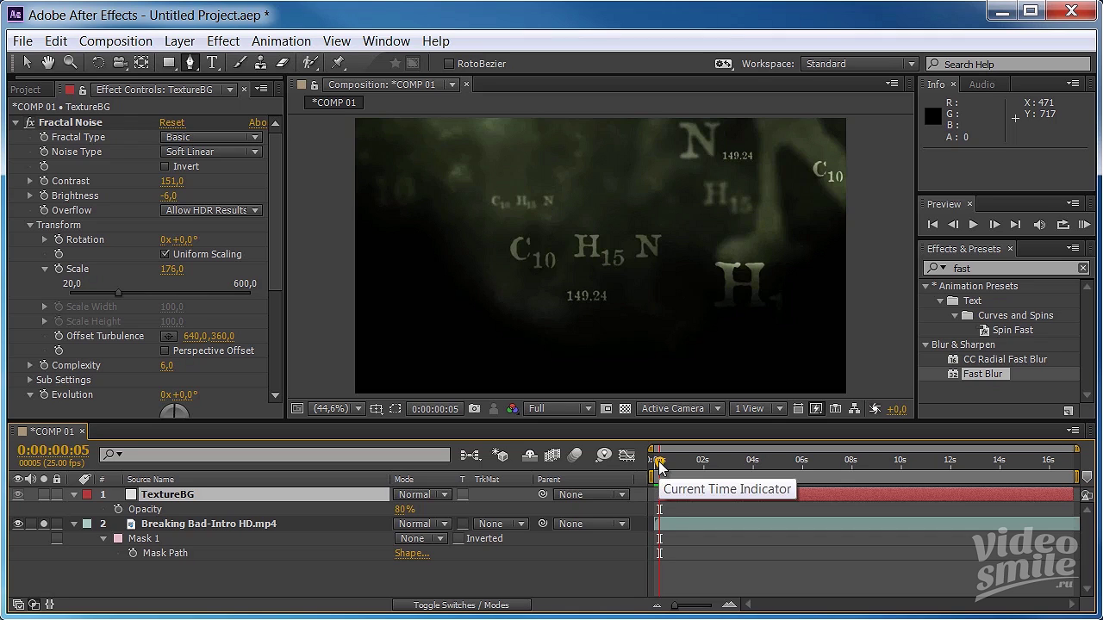
pyautogui.moveTo(658, 463); pyautogui.dragTo(726, 463)
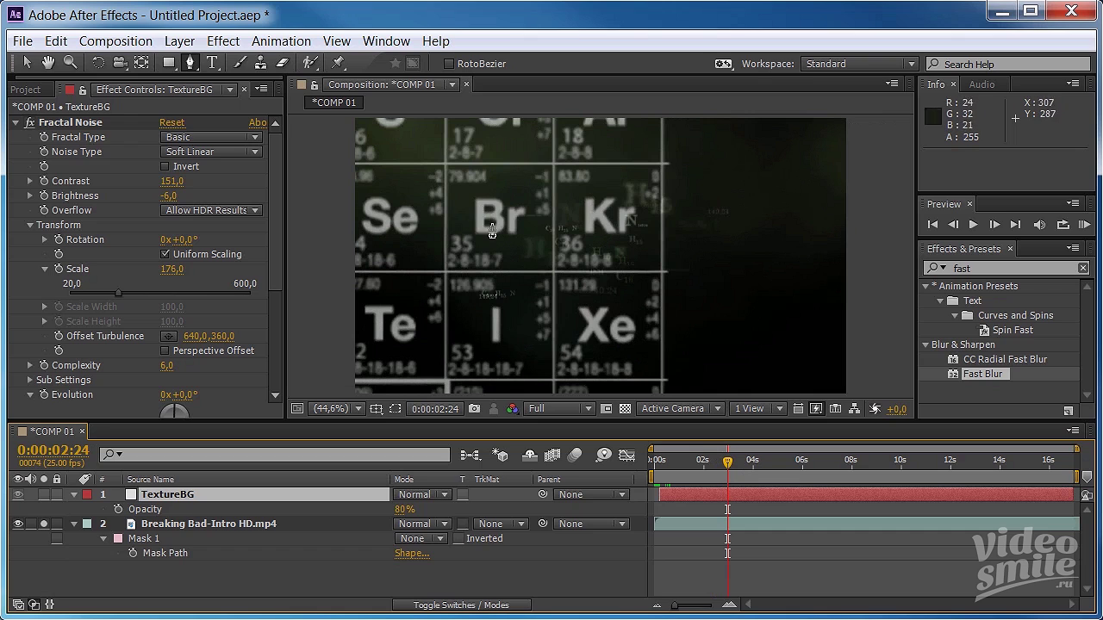
pyautogui.moveTo(725, 459); pyautogui.dragTo(716, 461)
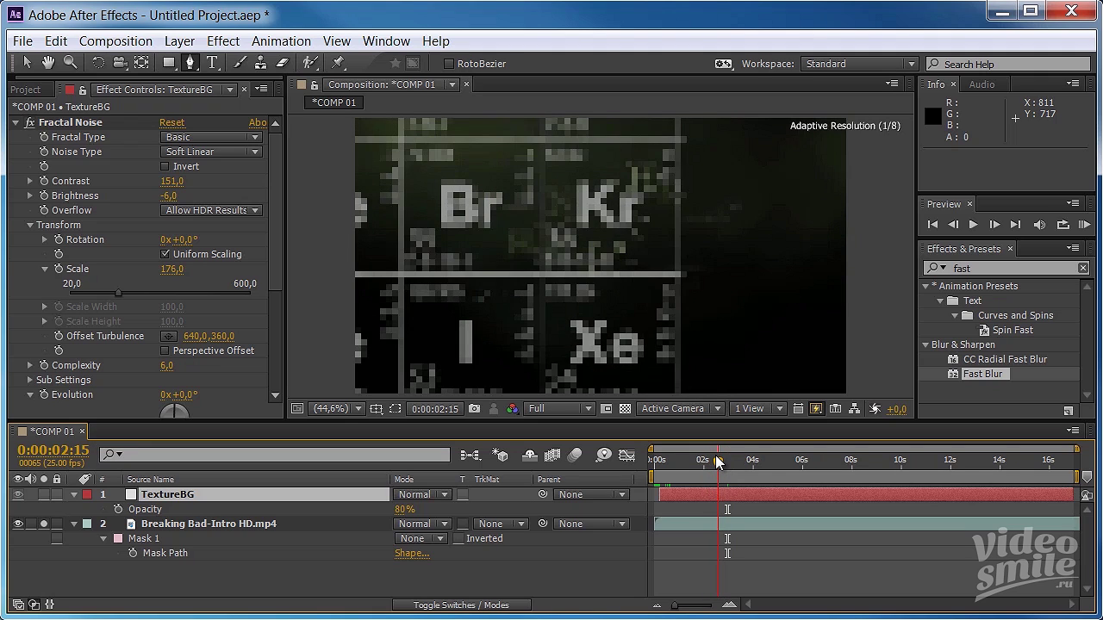
pyautogui.press('pageup')
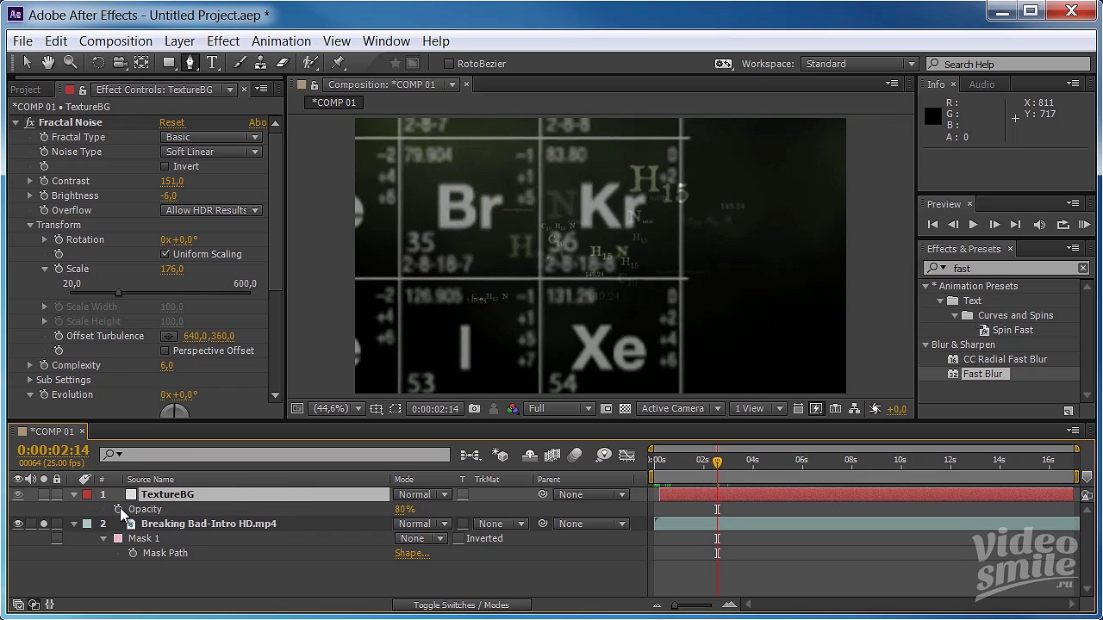
pyautogui.click(119, 509)
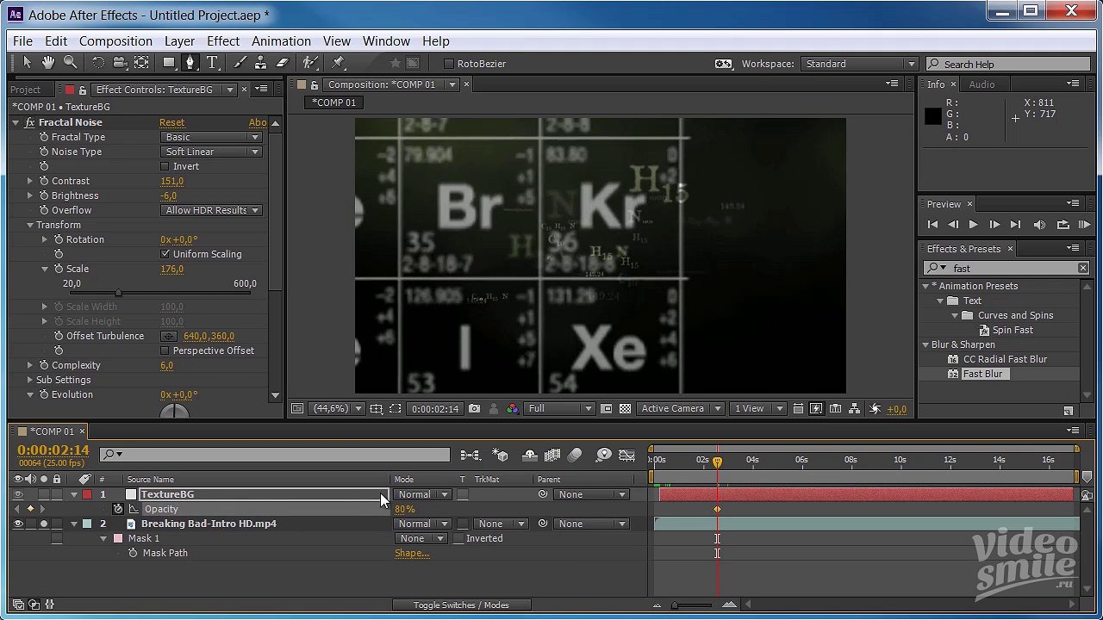
# Step: Key TextureBG's Opacity down to 0% at 0:00:03:06
pyautogui.click(718, 463)
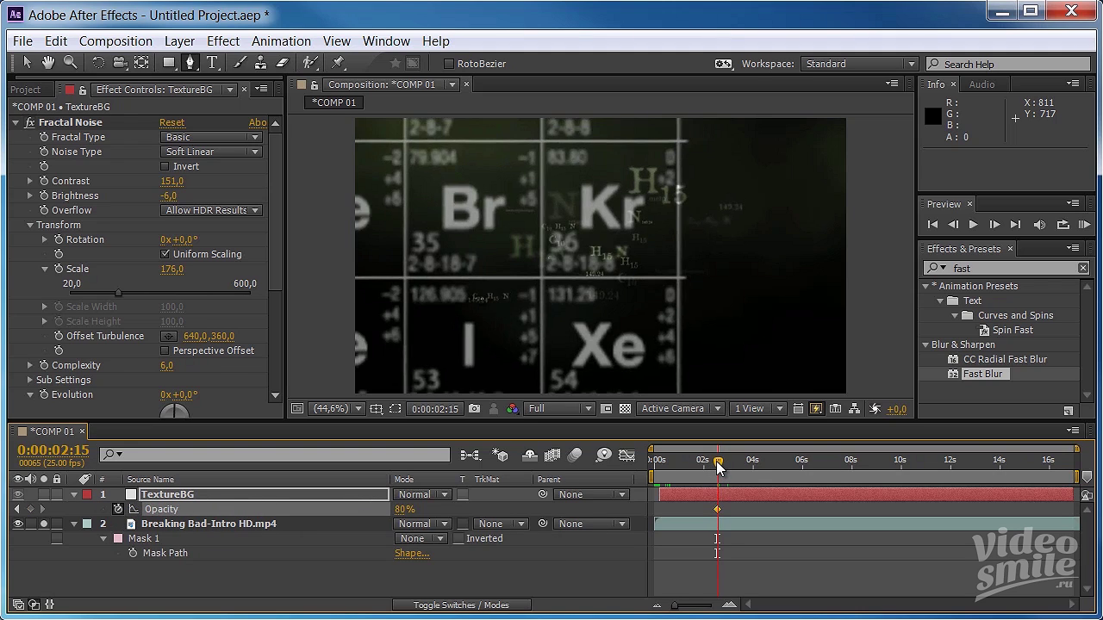
pyautogui.moveTo(718, 462); pyautogui.dragTo(734, 464)
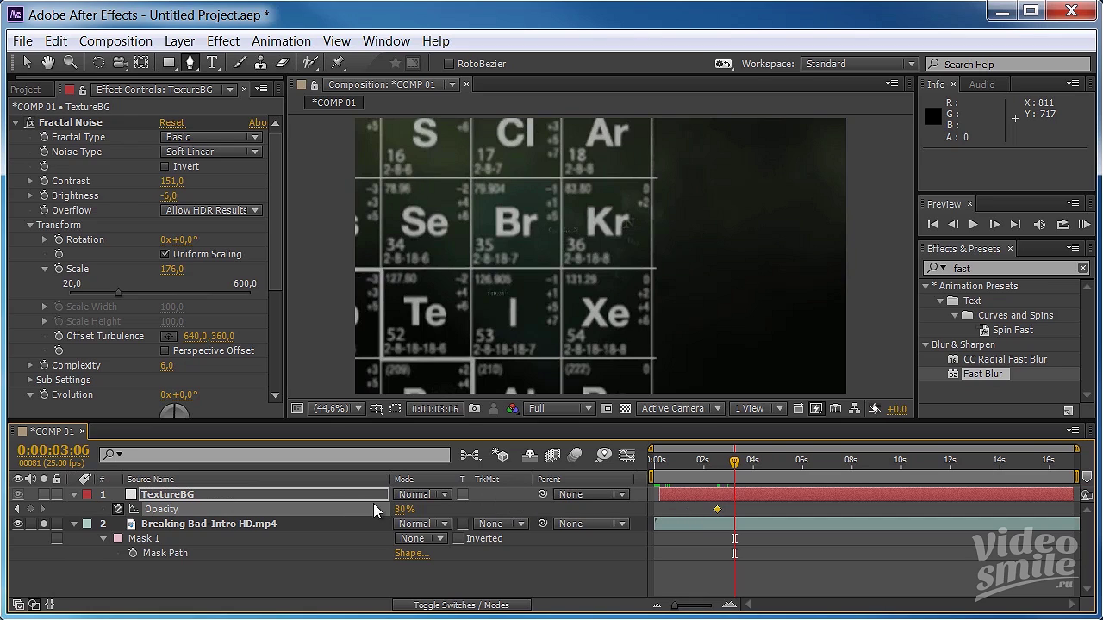
pyautogui.moveTo(402, 509); pyautogui.dragTo(397, 514)
# Step: Preview the fade with the footage hidden, then hide TextureBG and restore the footage
pyautogui.click(45, 524)
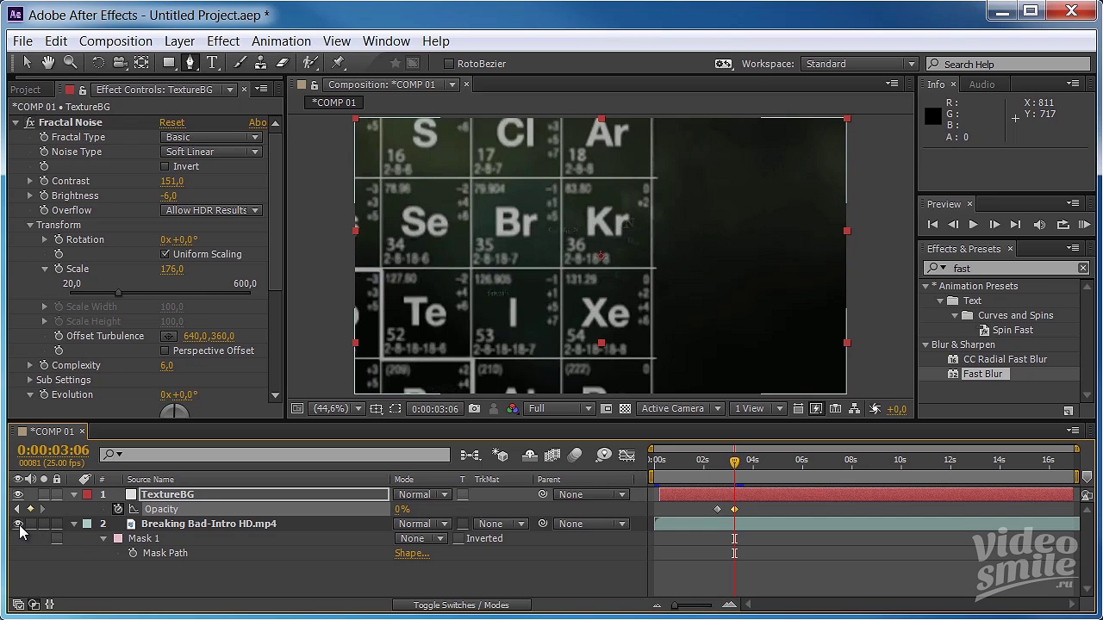
pyautogui.click(18, 524)
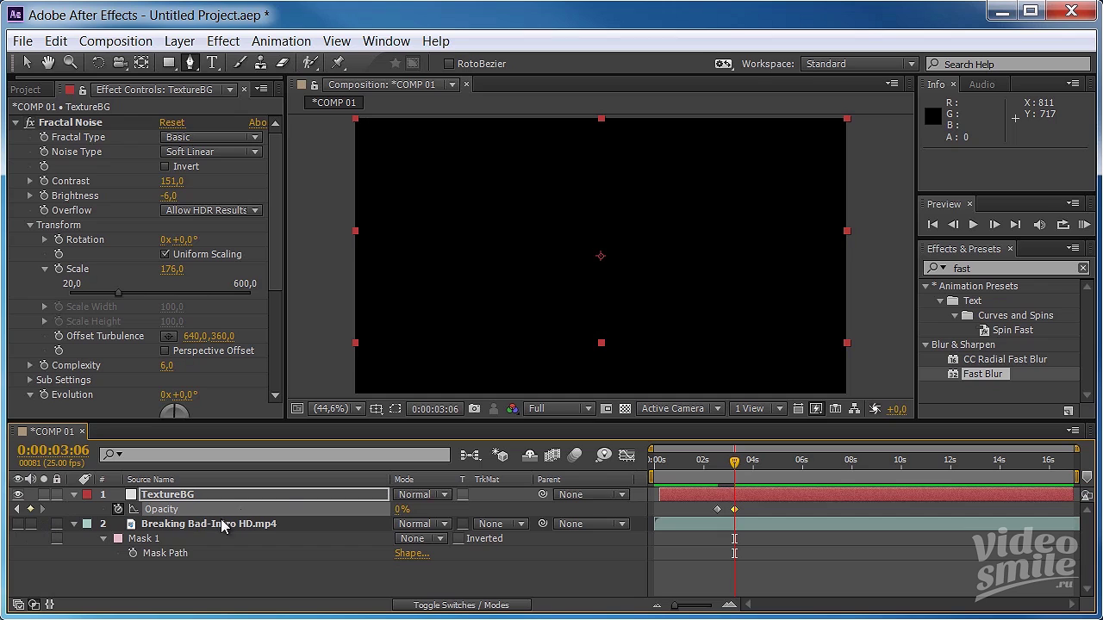
pyautogui.moveTo(735, 463)
pyautogui.mouseDown()
pyautogui.moveTo(713, 463)
pyautogui.moveTo(732, 463)
pyautogui.moveTo(723, 462)
pyautogui.mouseUp()
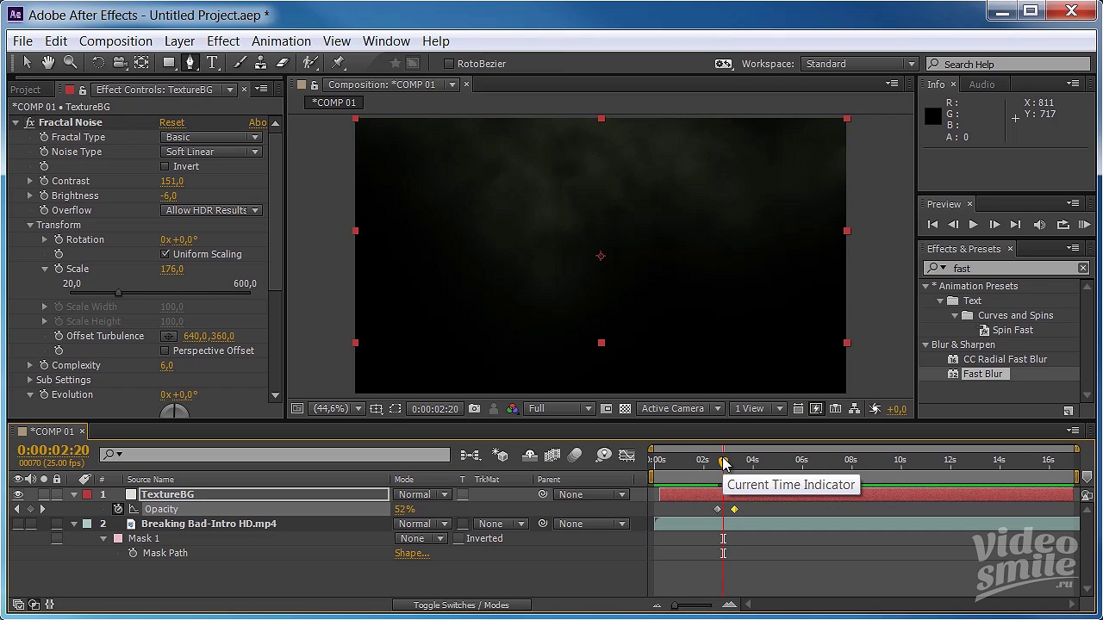
pyautogui.click(19, 496)
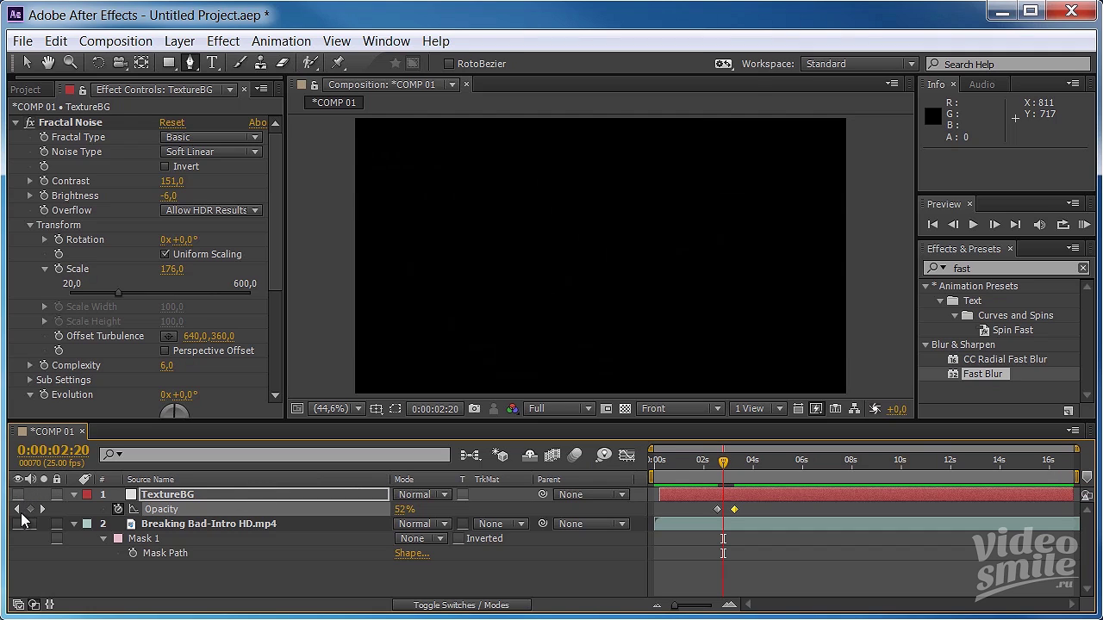
pyautogui.click(18, 524)
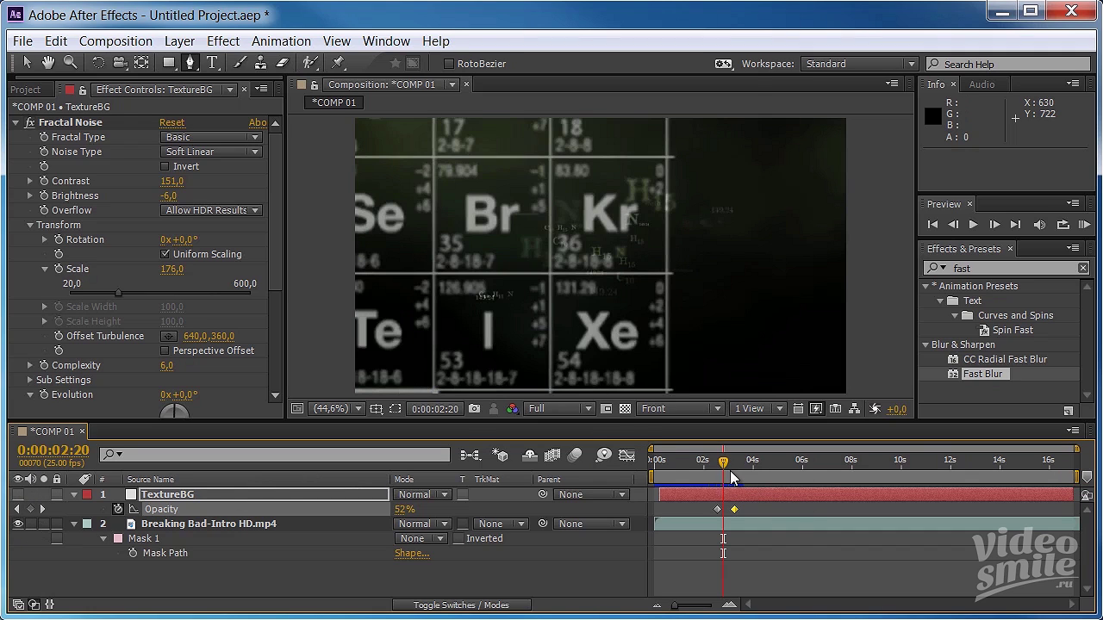
pyautogui.moveTo(730, 472); pyautogui.dragTo(681, 462)
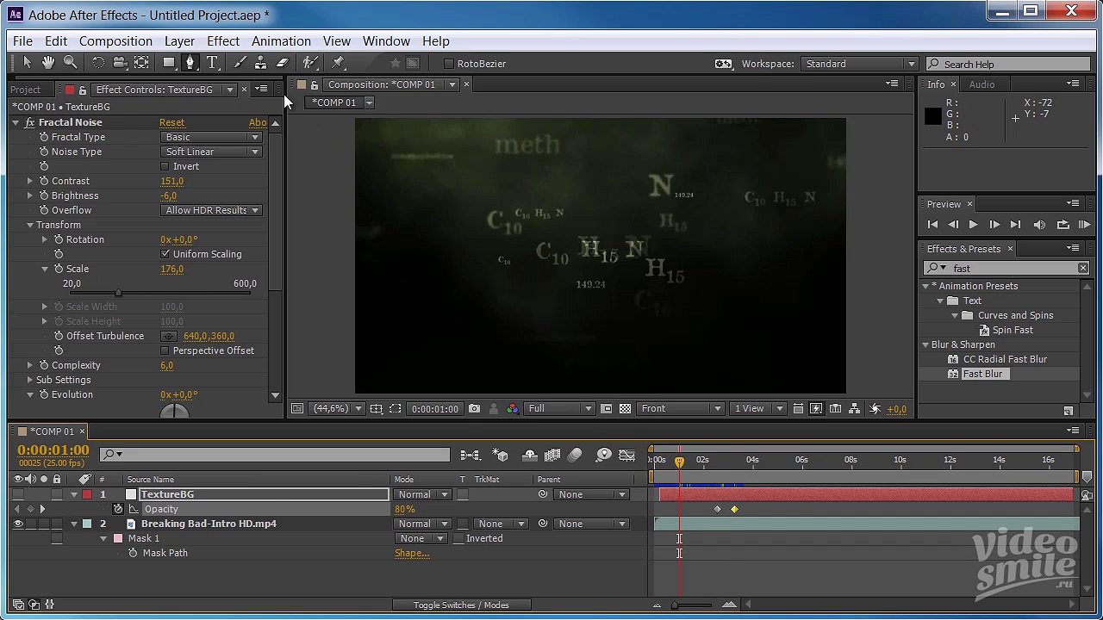
# Step: Create a text layer at 0:00:00:05 just left of the footage's C10
pyautogui.click(213, 66)
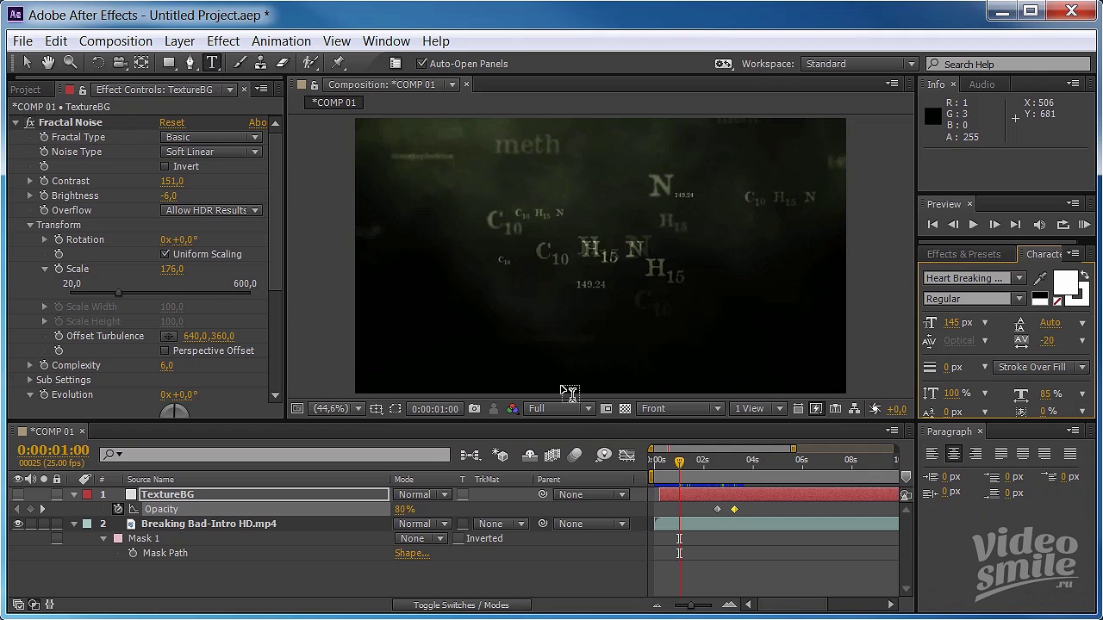
pyautogui.moveTo(679, 463); pyautogui.dragTo(666, 462)
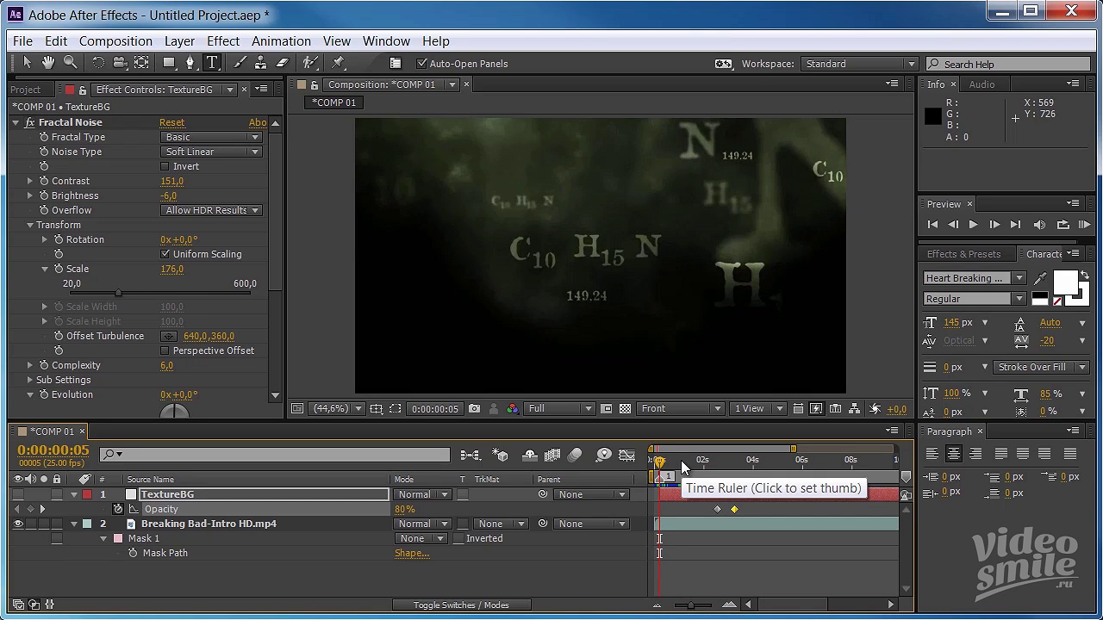
pyautogui.click(513, 263)
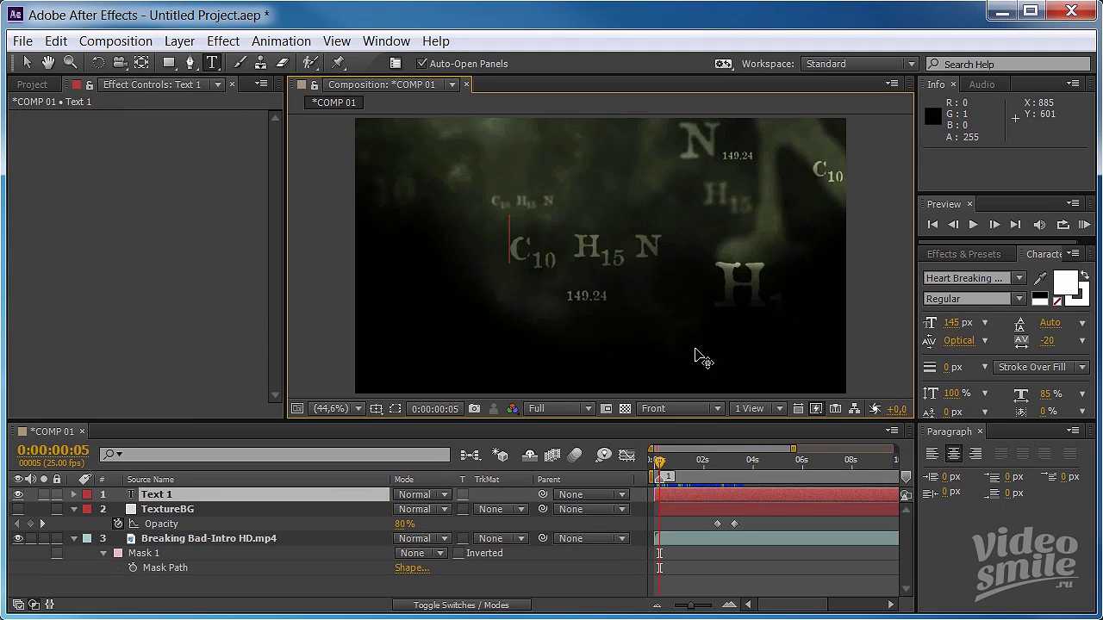
# Step: Type the letter C and set it to the Kokila font at 100% horizontal scale
pyautogui.write('C')
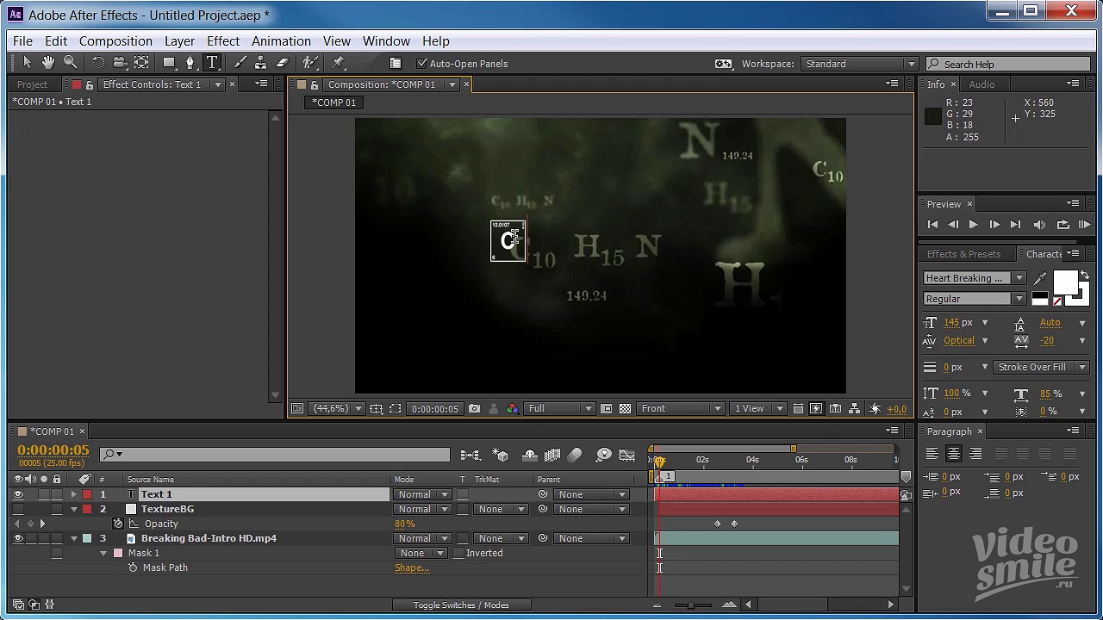
pyautogui.moveTo(527, 240); pyautogui.dragTo(494, 241)
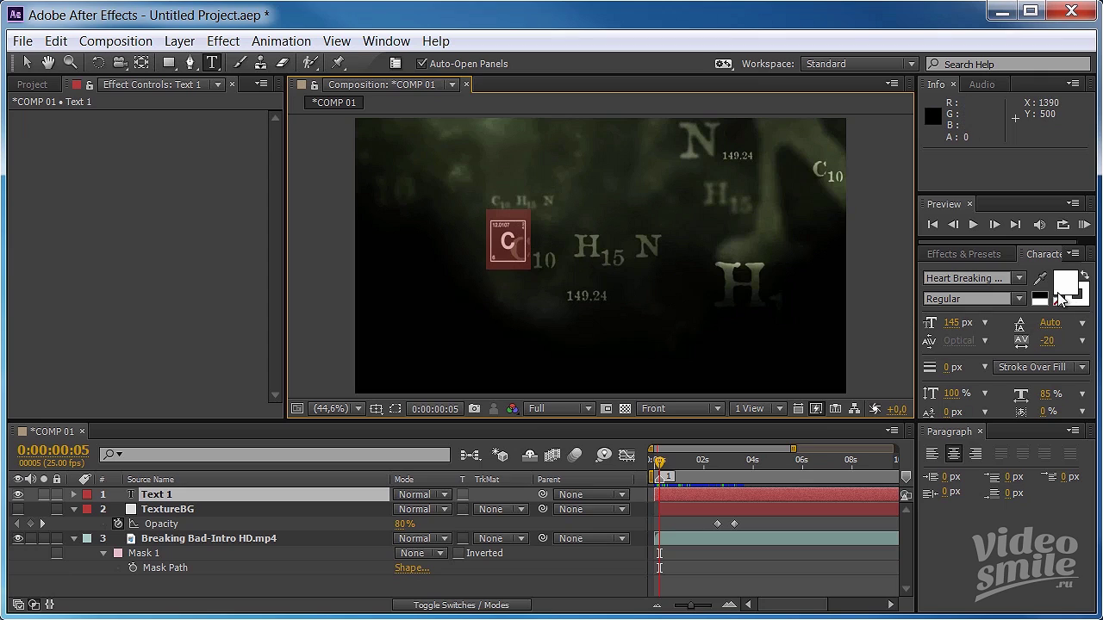
pyautogui.click(992, 277)
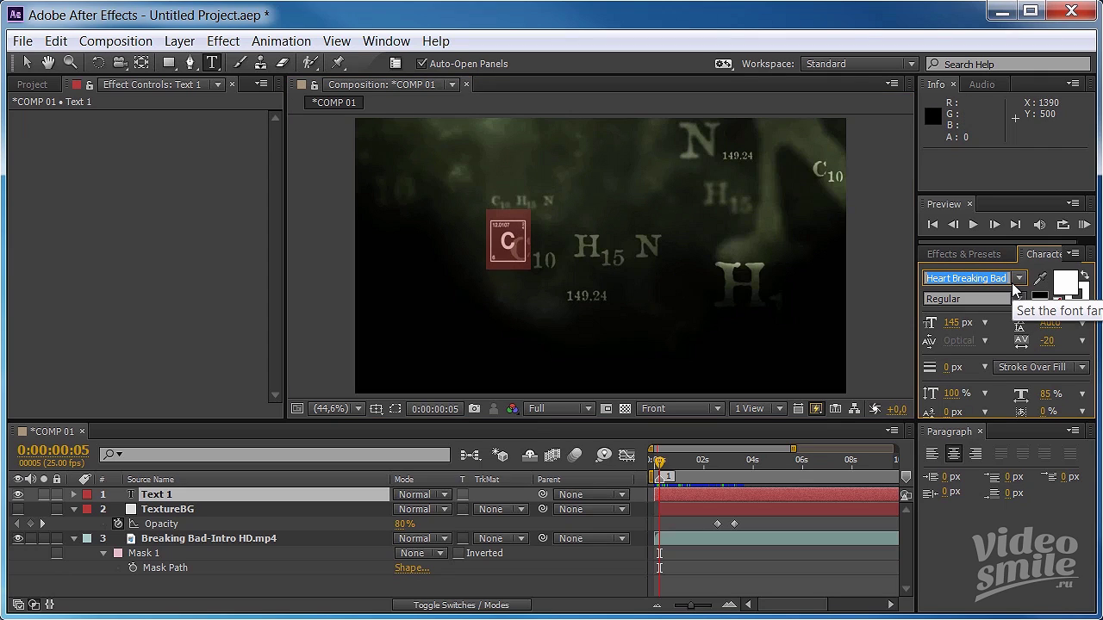
pyautogui.write('Kokila')
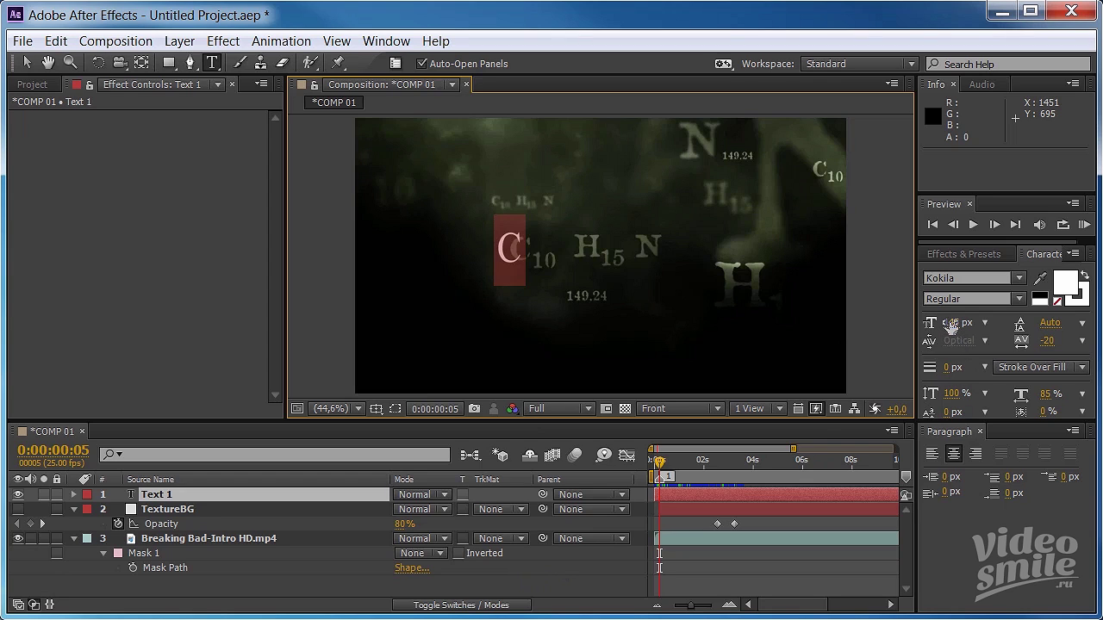
pyautogui.click(1049, 395)
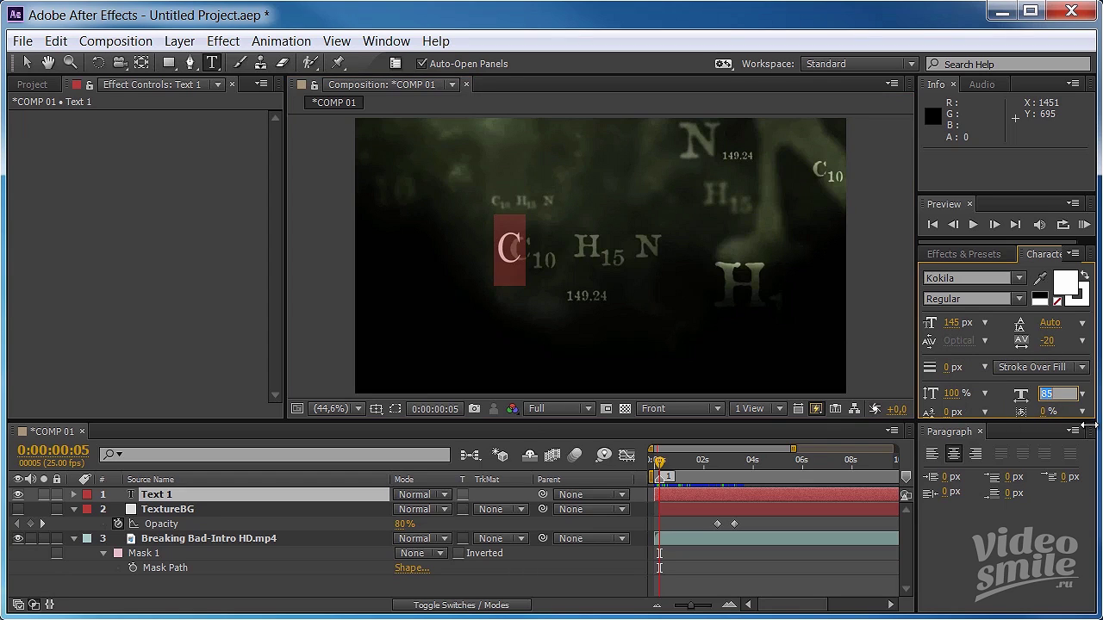
pyautogui.write('10')
pyautogui.press('Return')
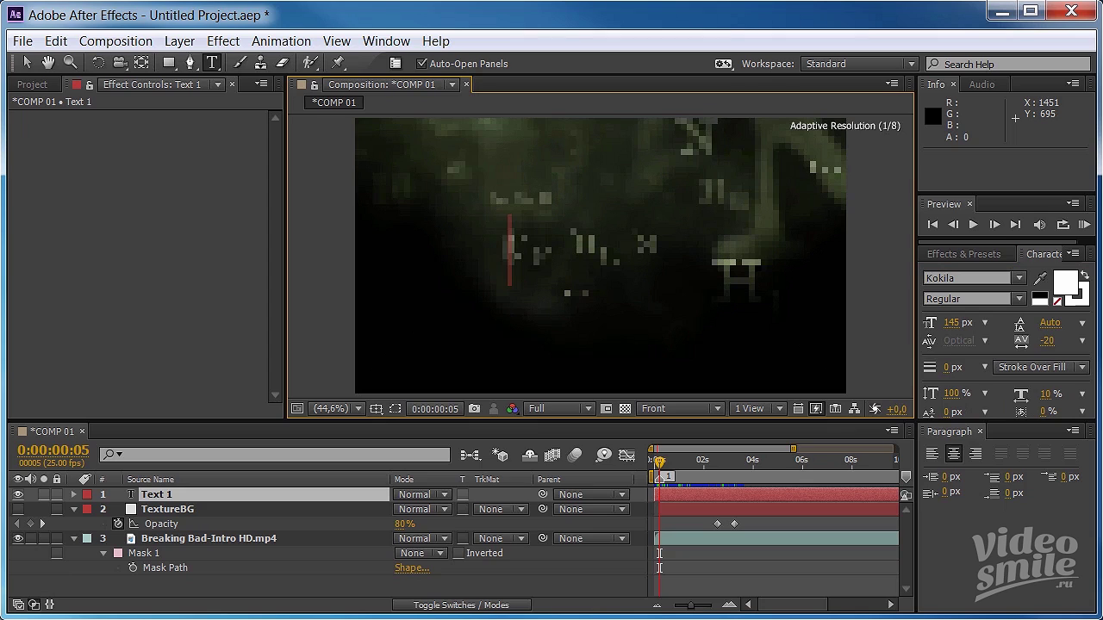
pyautogui.click(1050, 395)
pyautogui.write('100')
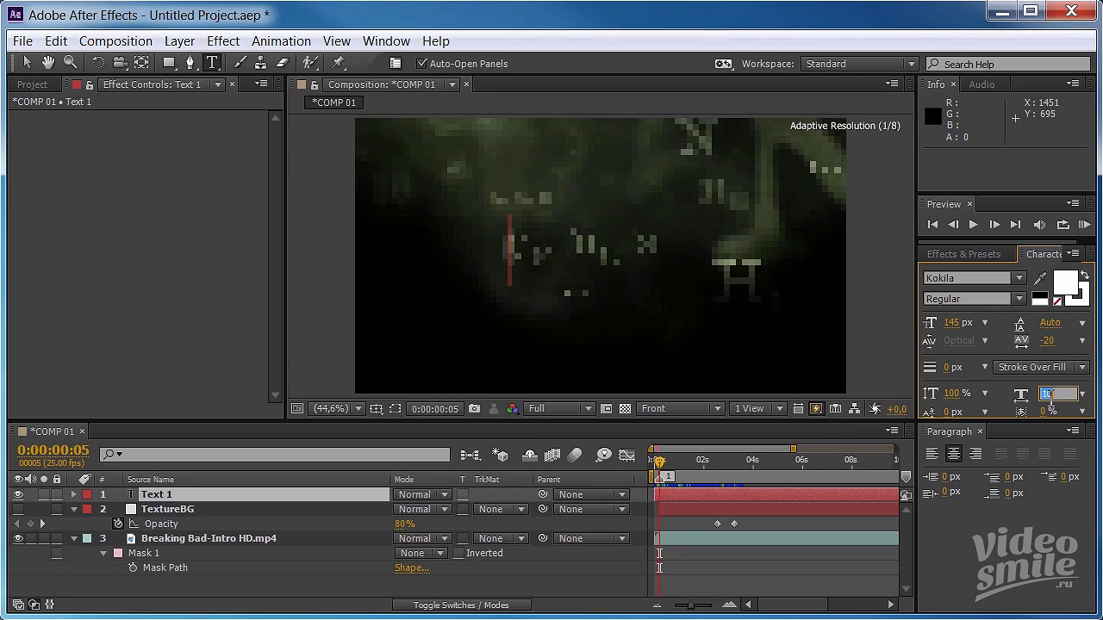
pyautogui.press('Return')
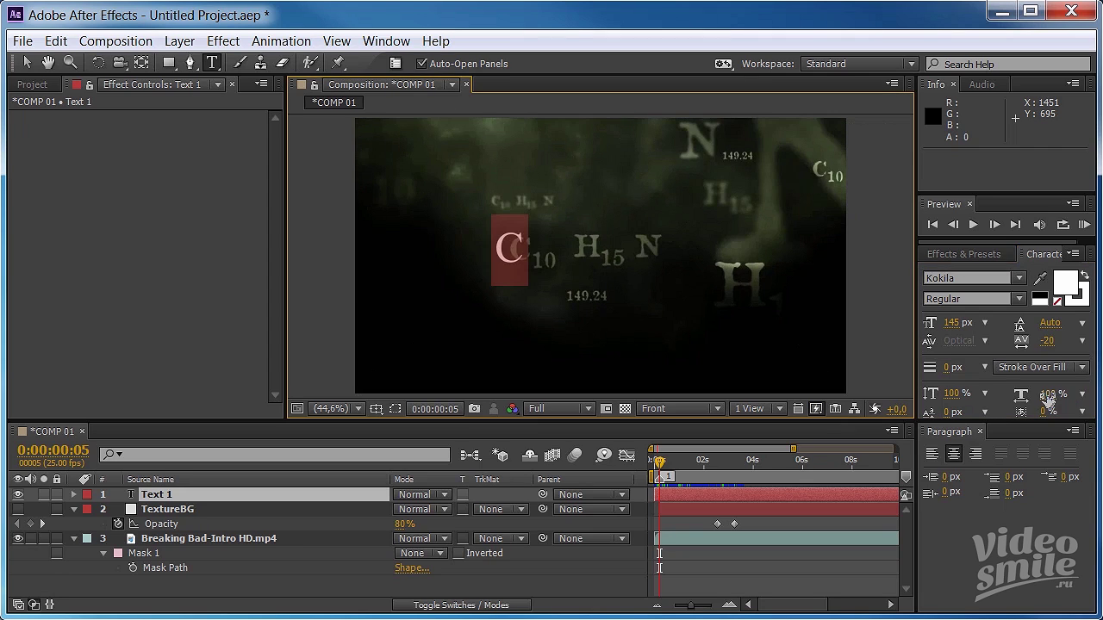
pyautogui.scroll(1, 586, 291)
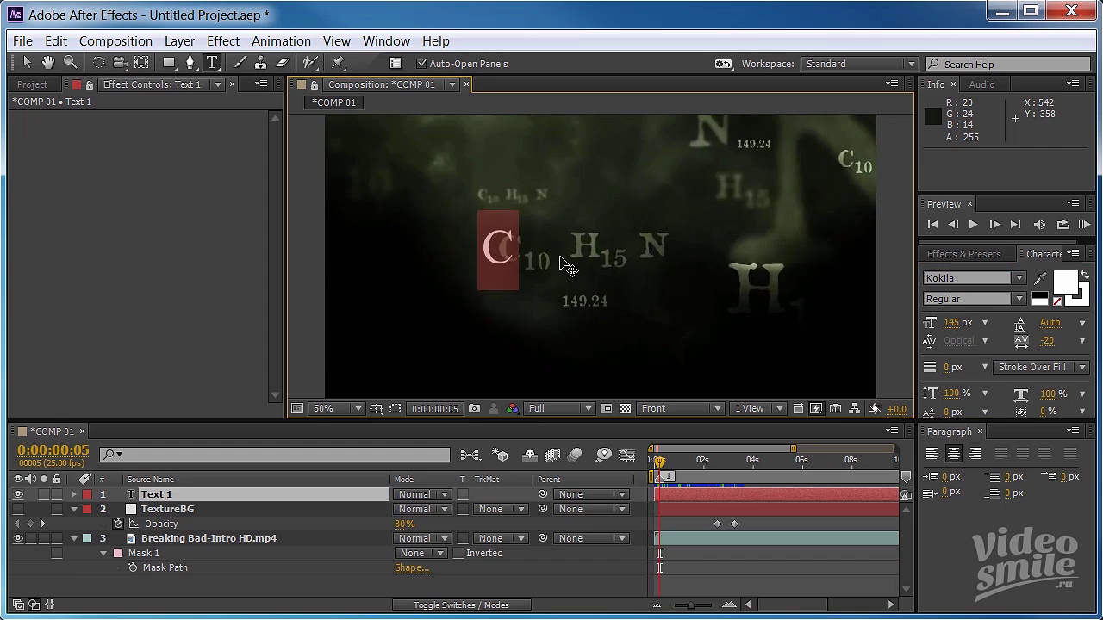
pyautogui.scroll(2, 567, 264)
# Step: Shrink the C's font size to 107 px
pyautogui.press('KP_Enter')
pyautogui.moveTo(523, 259); pyautogui.dragTo(594, 250)
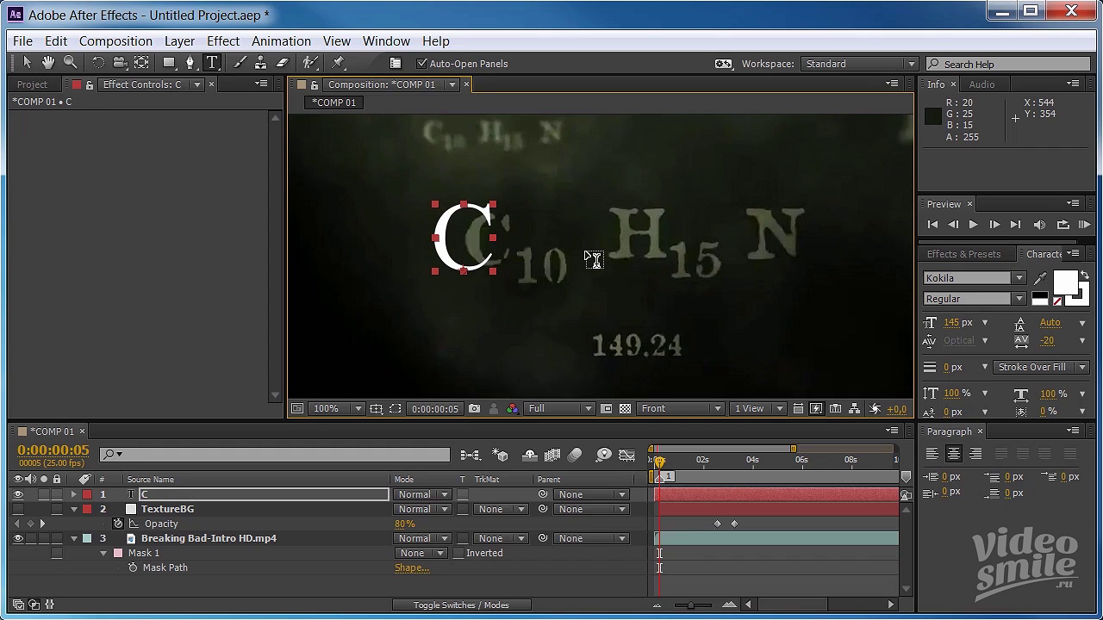
pyautogui.click(953, 322)
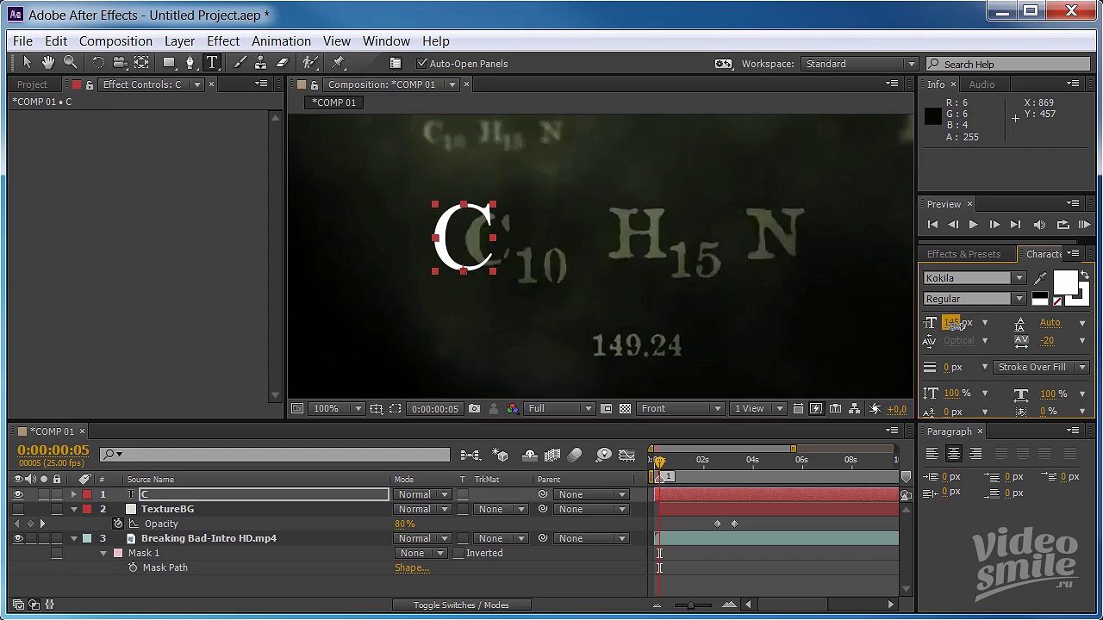
pyautogui.press('Down')
pyautogui.press('Down')
pyautogui.press('Down')
pyautogui.press('Down')
pyautogui.press('Down')
pyautogui.press('Down')
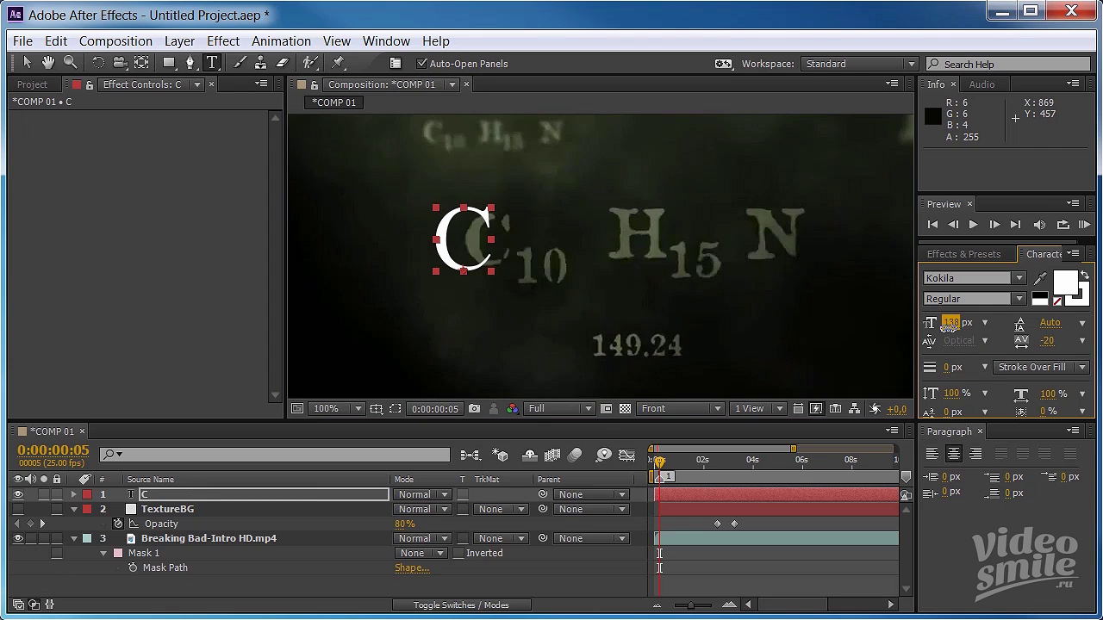
pyautogui.press('Down')
pyautogui.press('Down')
pyautogui.press('Down')
pyautogui.moveTo(946, 328); pyautogui.dragTo(930, 332)
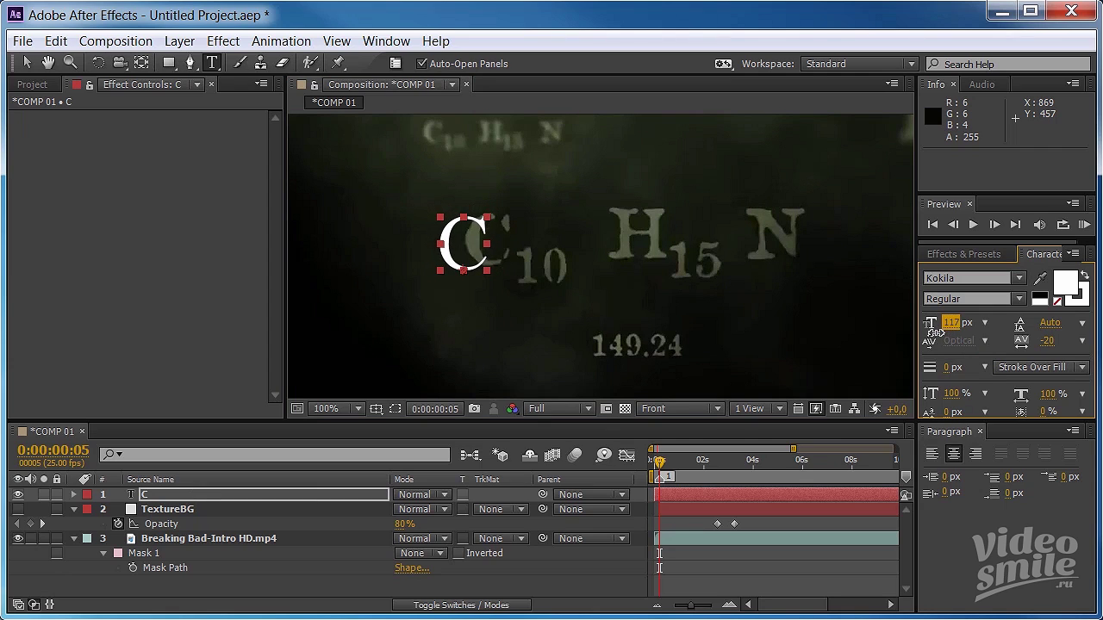
pyautogui.press('Down')
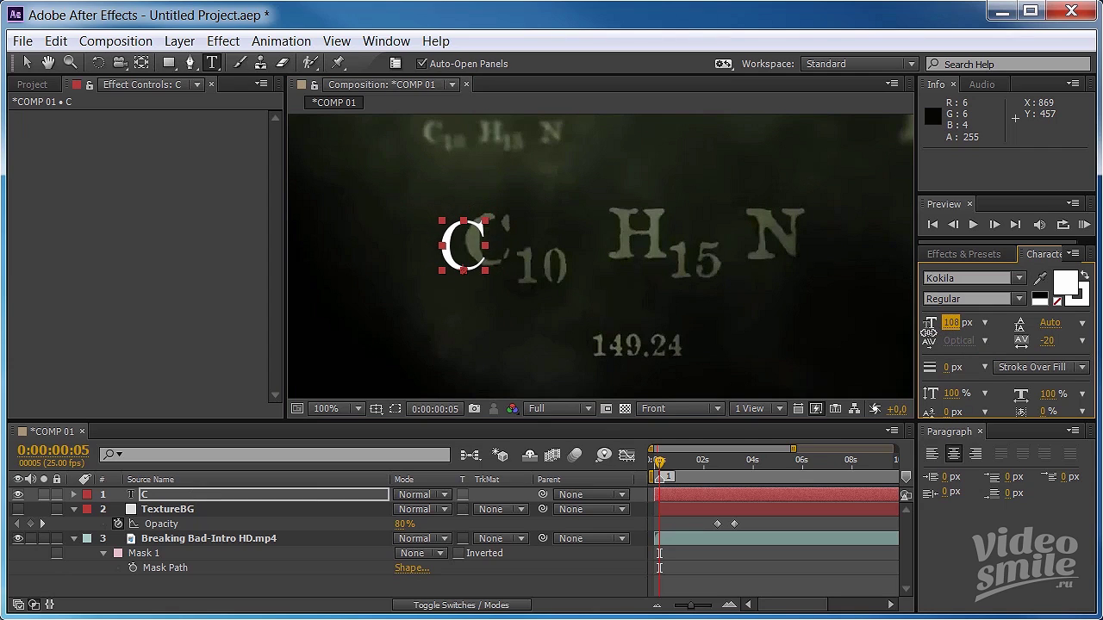
pyautogui.press('Up')
pyautogui.press('Up')
pyautogui.press('Up')
pyautogui.press('Down')
pyautogui.press('Down')
pyautogui.press('Down')
pyautogui.press('Down')
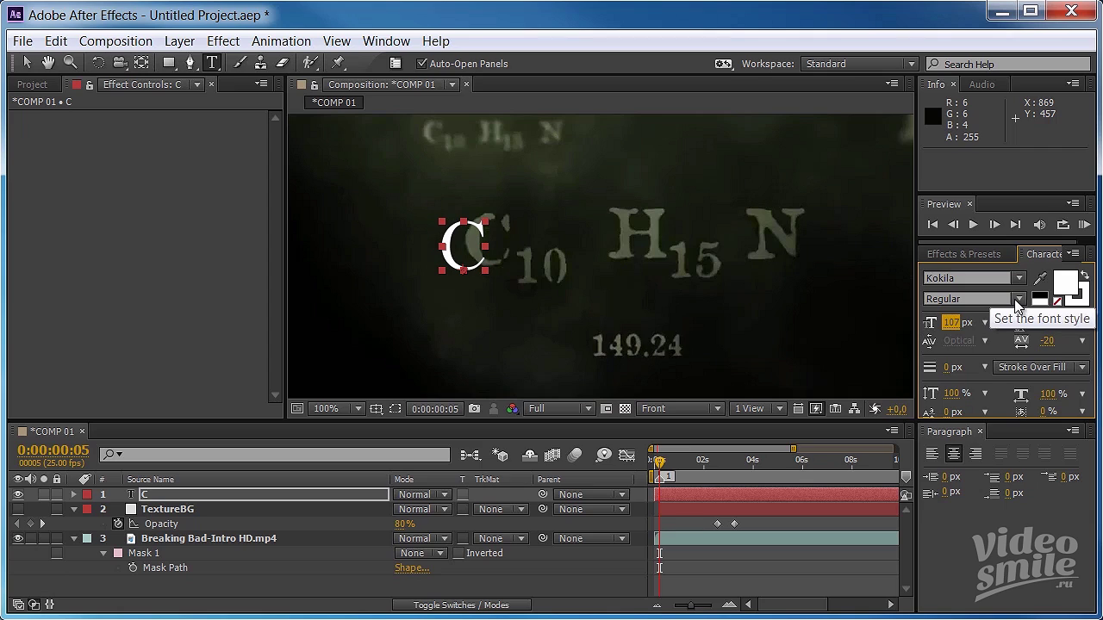
# Step: Make the C bold with a 1 px stroke and move it beside the subscript 10
pyautogui.click(1019, 299)
pyautogui.click(979, 362)
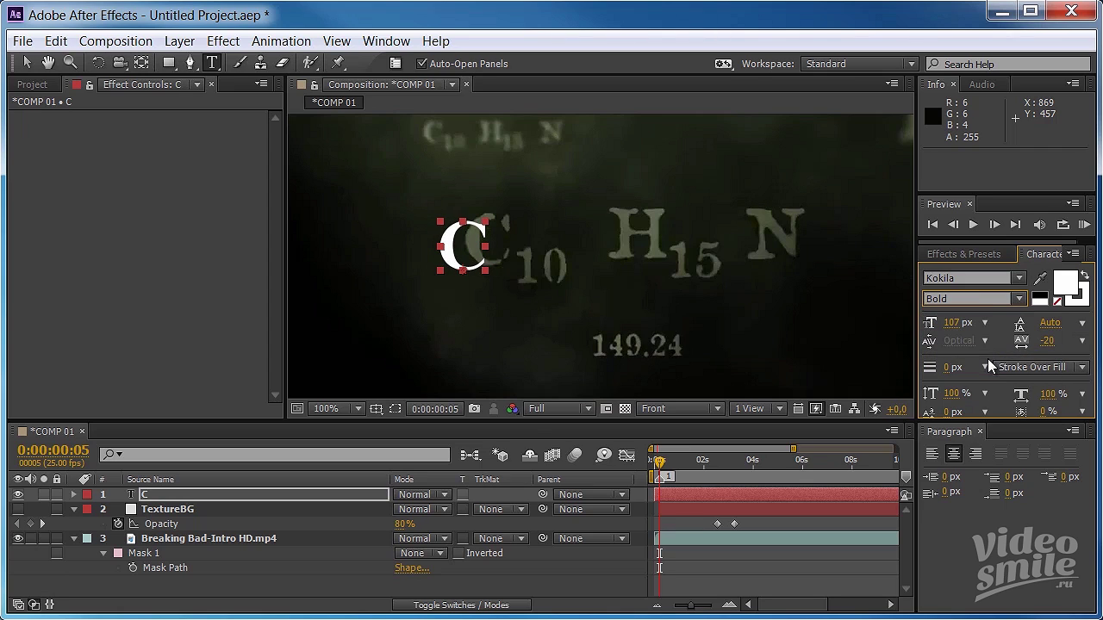
pyautogui.click(951, 368)
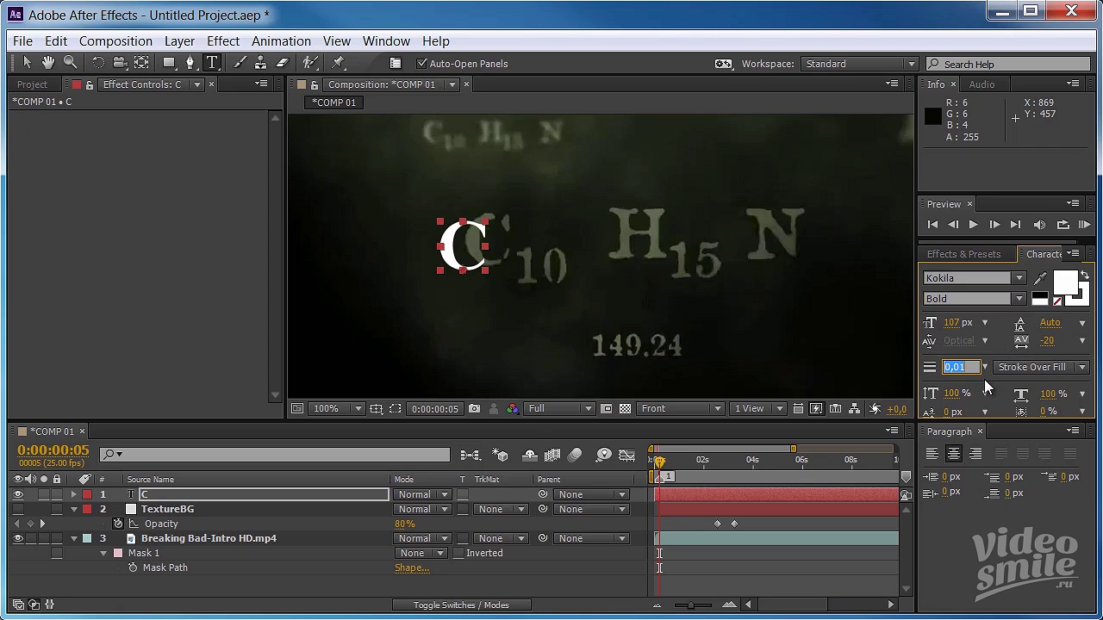
pyautogui.write('1')
pyautogui.press('Return')
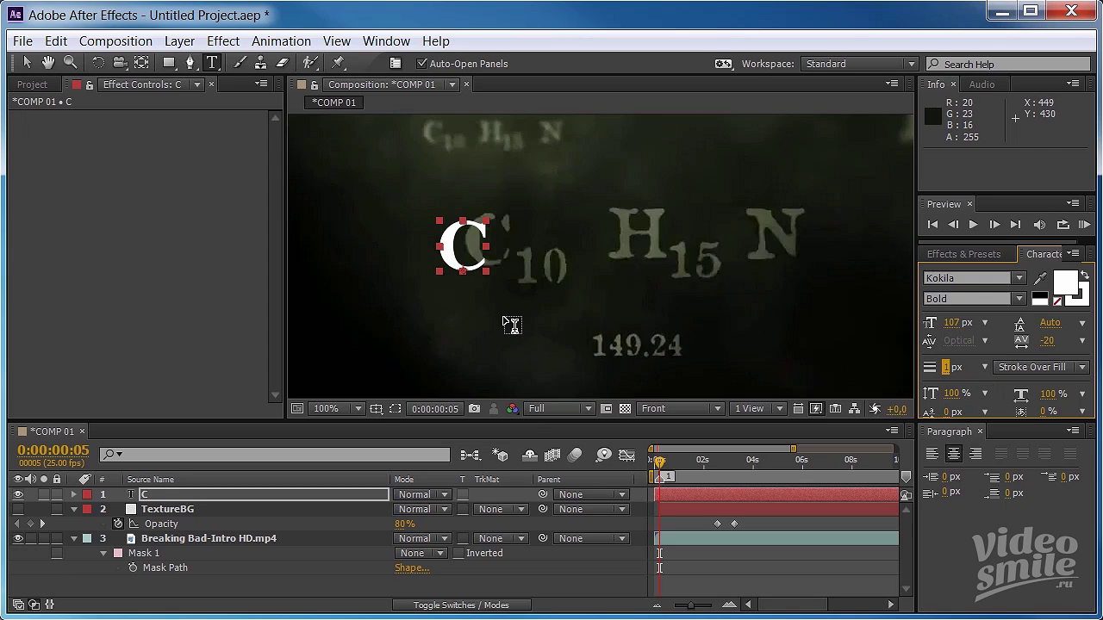
pyautogui.press('v')
pyautogui.moveTo(450, 255); pyautogui.dragTo(475, 246)
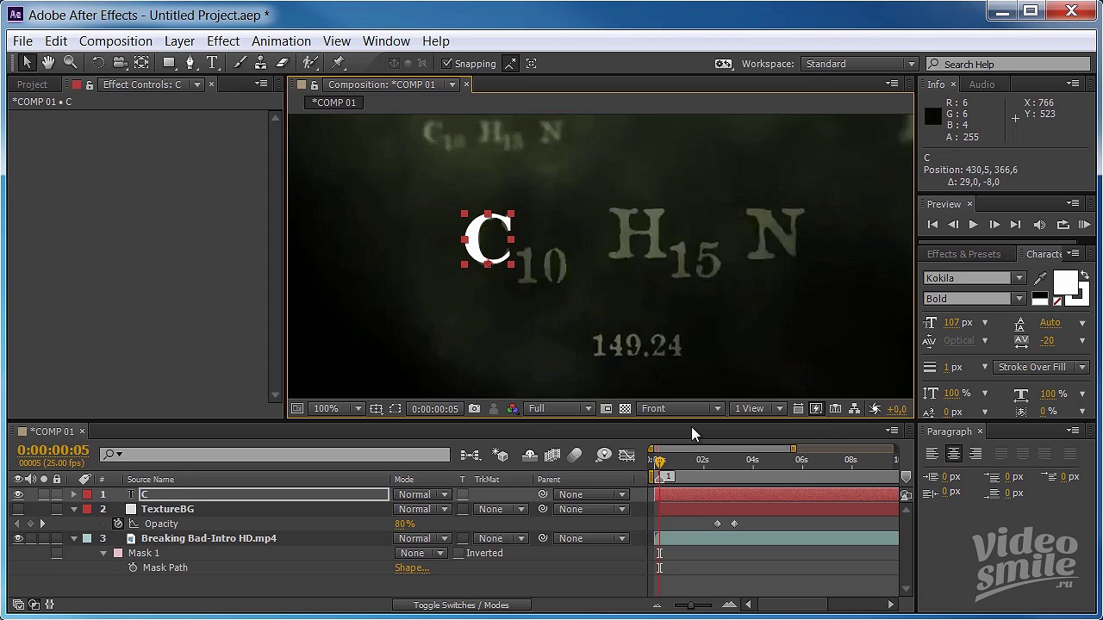
# Step: Set the C layer's opacity to 50%
pyautogui.click(261, 490)
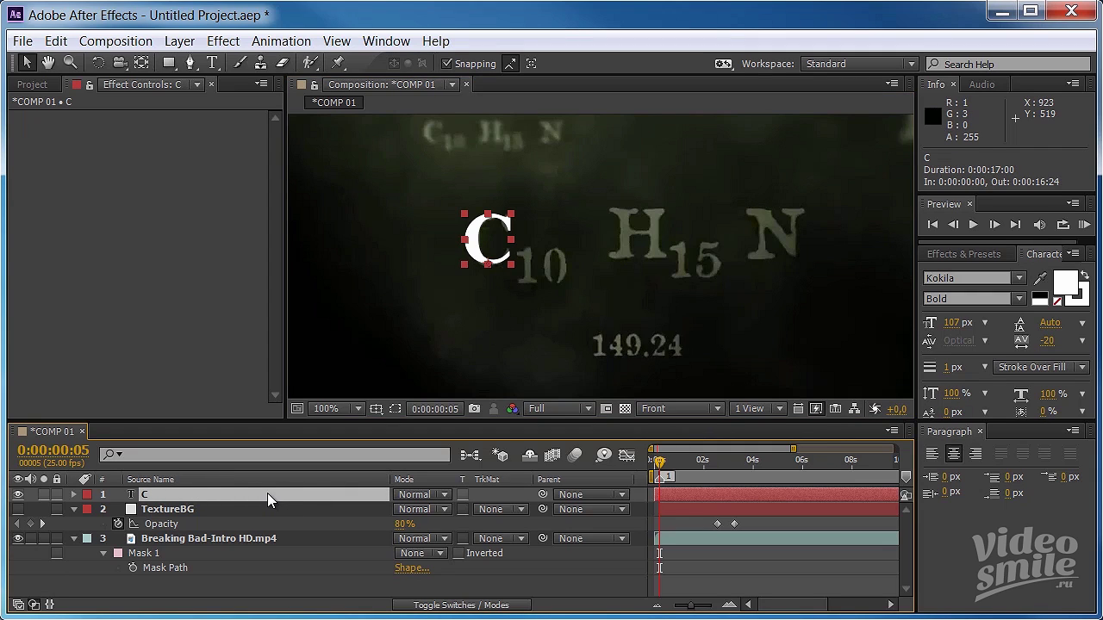
pyautogui.press('t')
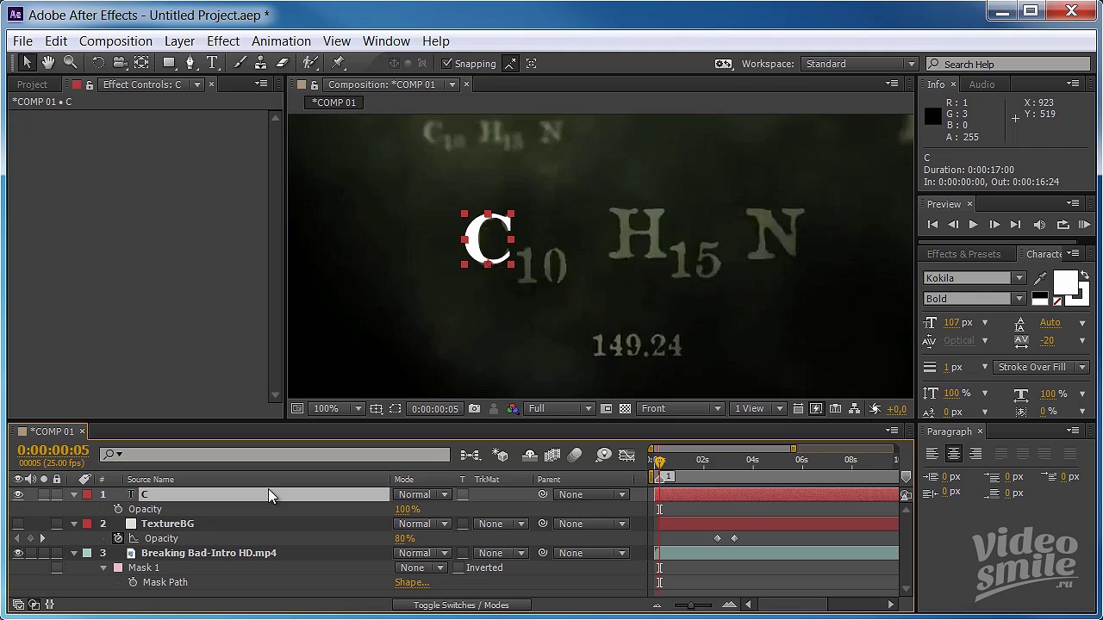
pyautogui.click(407, 509)
pyautogui.write('50')
pyautogui.press('Return')
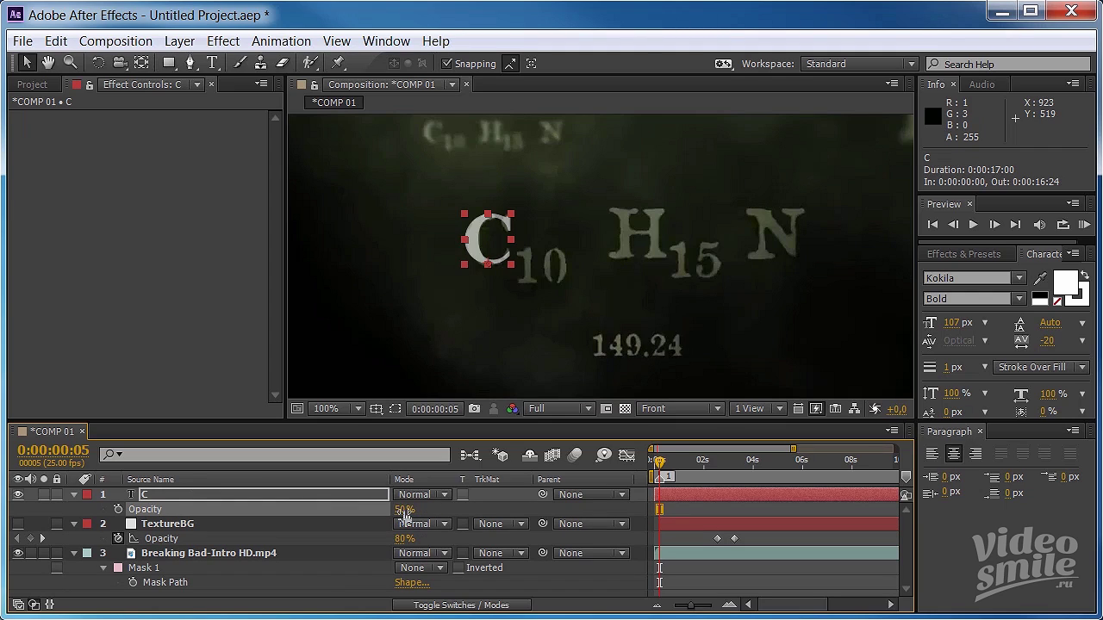
# Step: Zoom the view to 200% and set the C's horizontal scale to 95% and vertical to 102%
pyautogui.press('.')
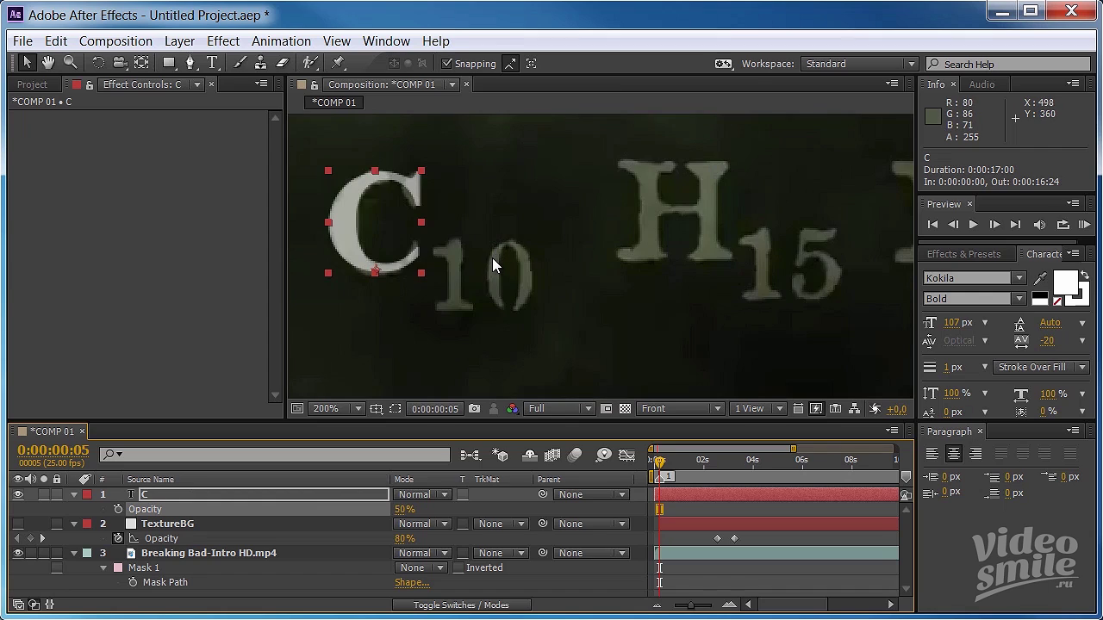
pyautogui.press(',')
pyautogui.press('.')
pyautogui.click(1049, 396)
pyautogui.write('95')
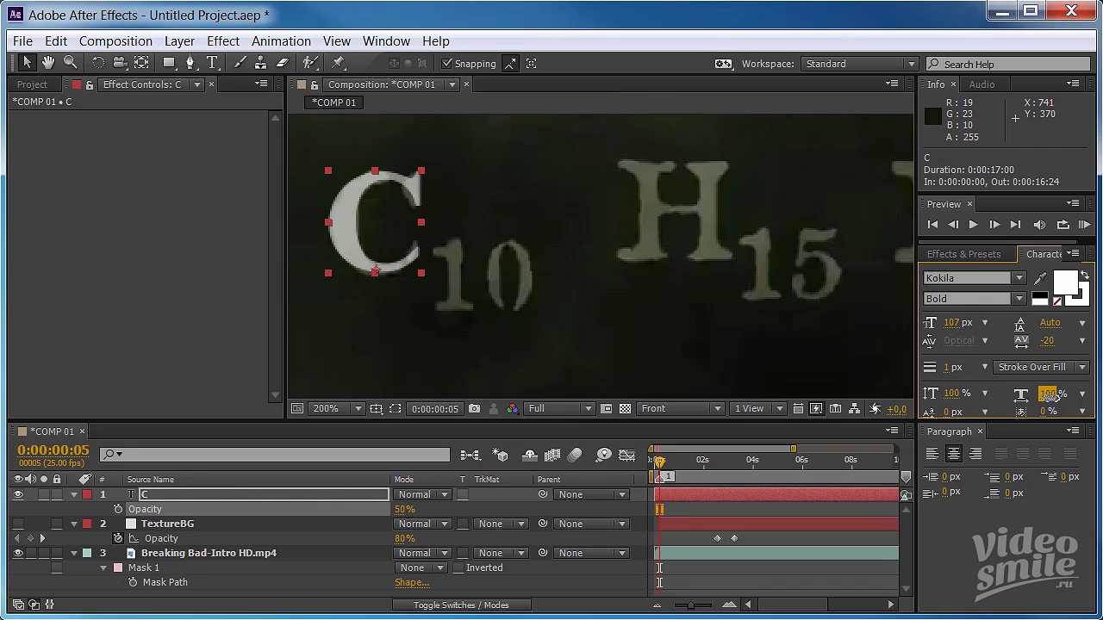
pyautogui.press('Return')
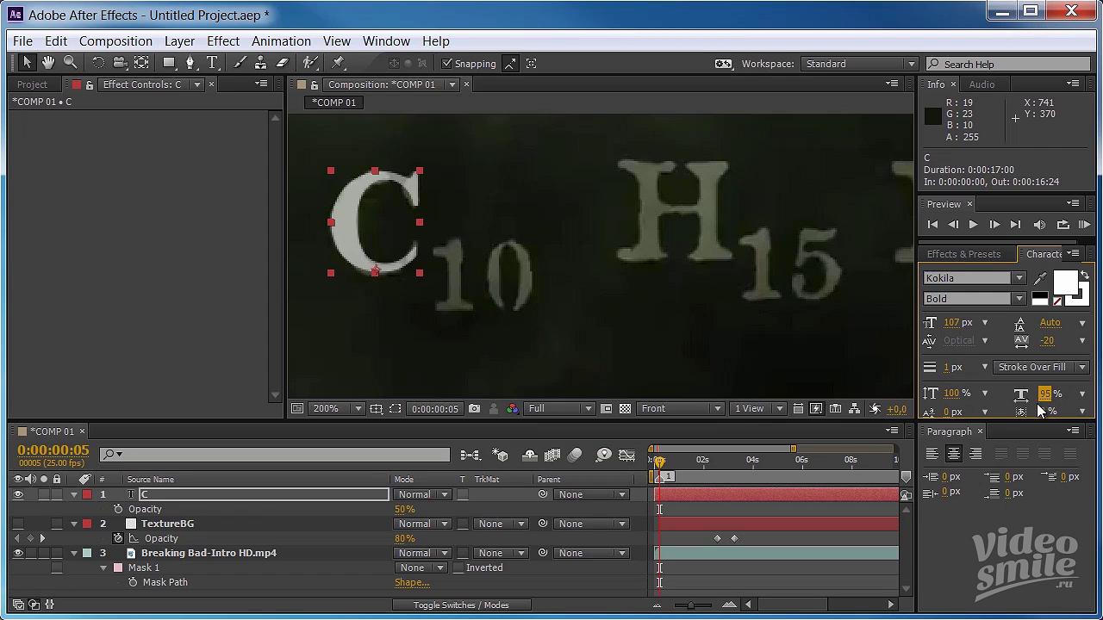
pyautogui.moveTo(955, 394); pyautogui.dragTo(963, 396)
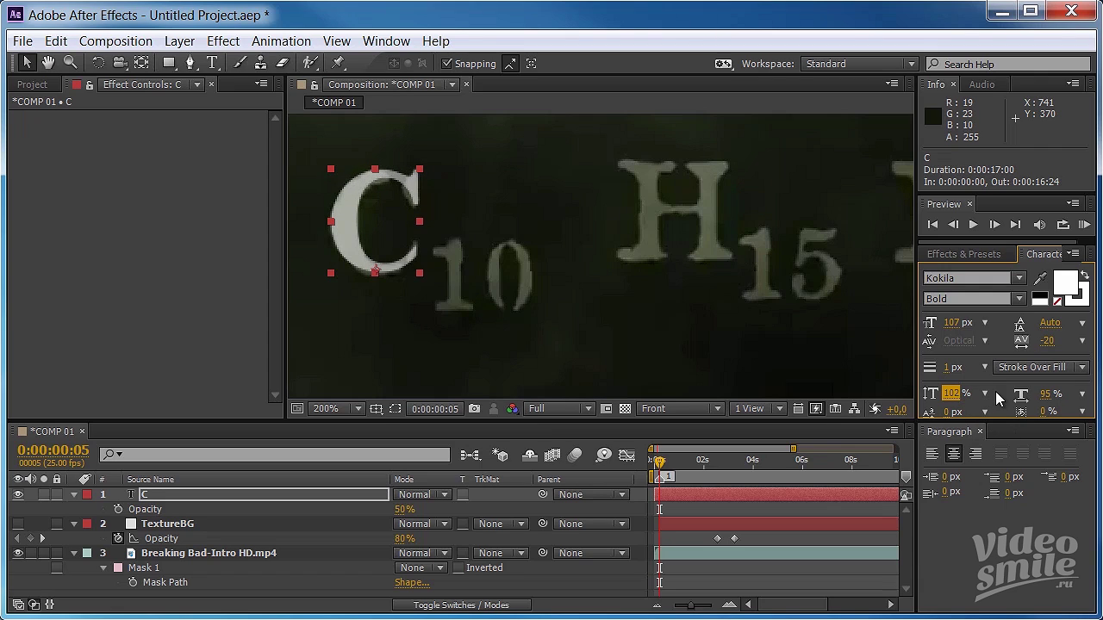
# Step: Nudge the C down one pixel and try sampling a fill colour
pyautogui.click(263, 494)
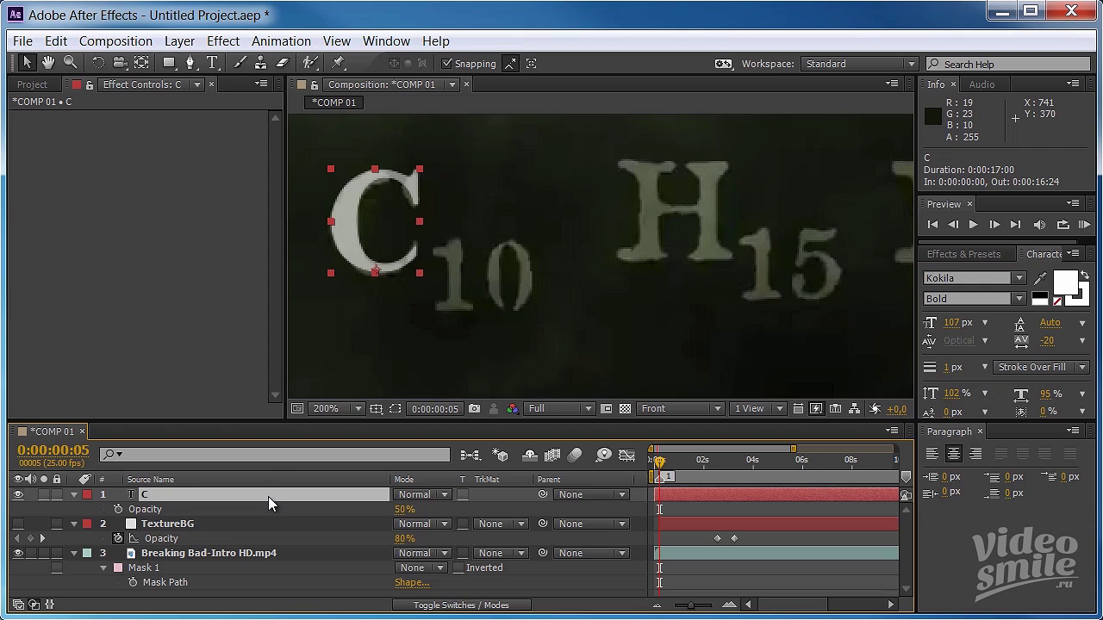
pyautogui.press('Down')
pyautogui.press('Return')
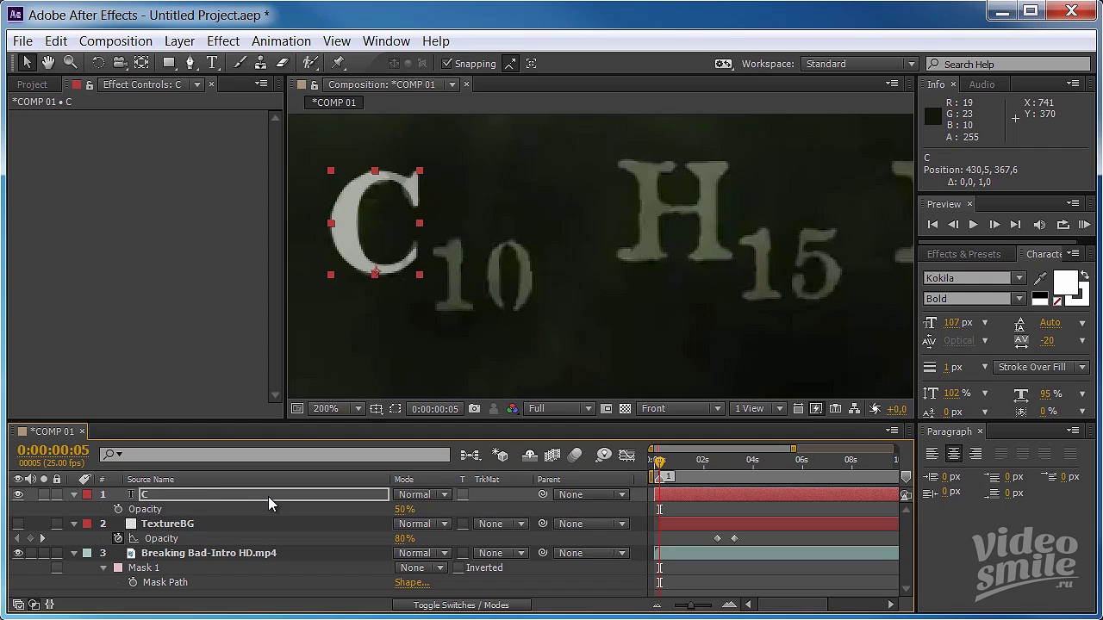
pyautogui.press('Return')
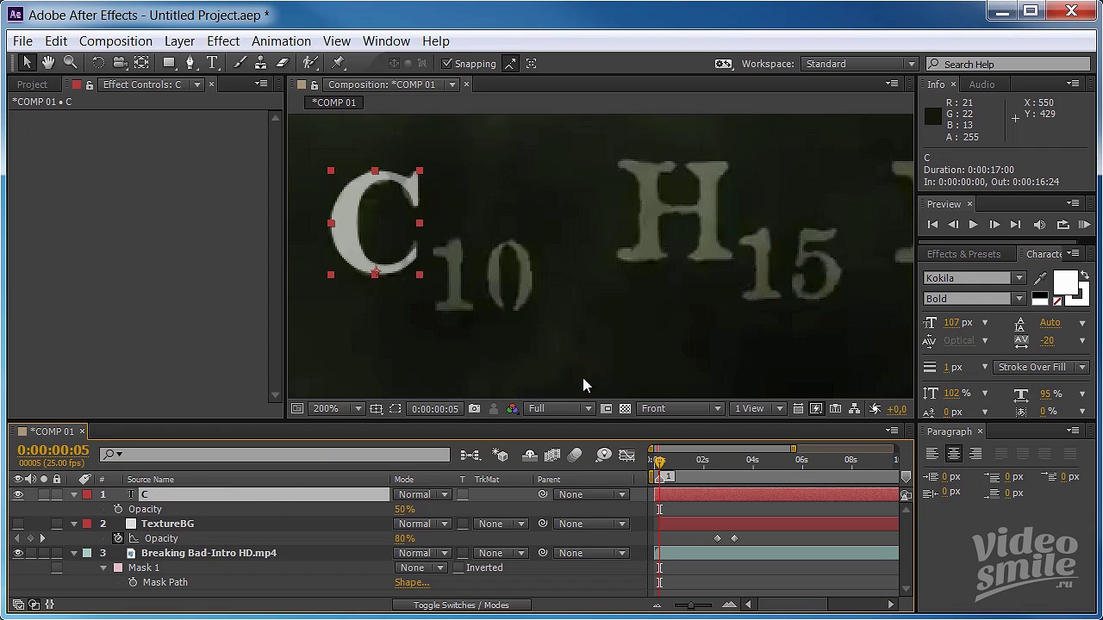
pyautogui.click(1046, 273)
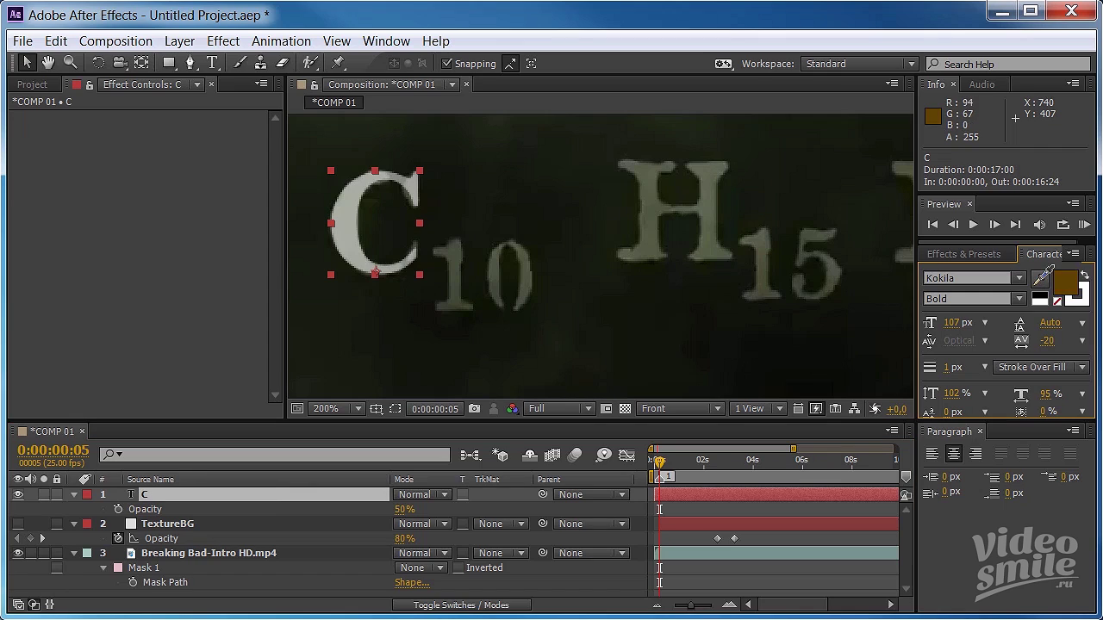
pyautogui.click(170, 501)
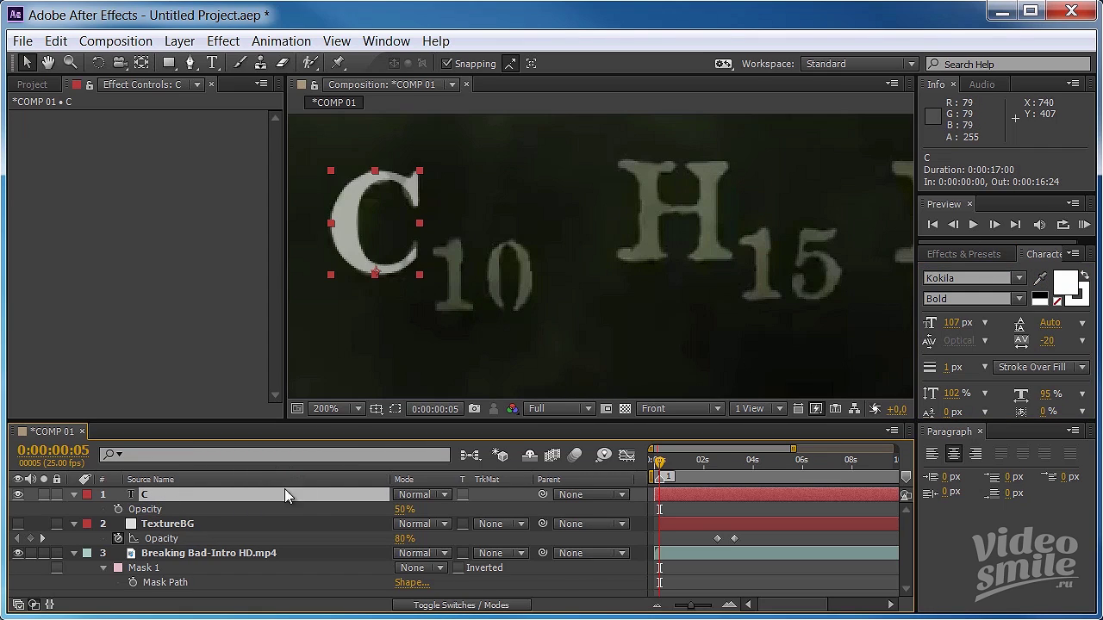
# Step: Fill the C with grey-green sampled from the footage letters and restore its opacity to 100%
pyautogui.click(1041, 281)
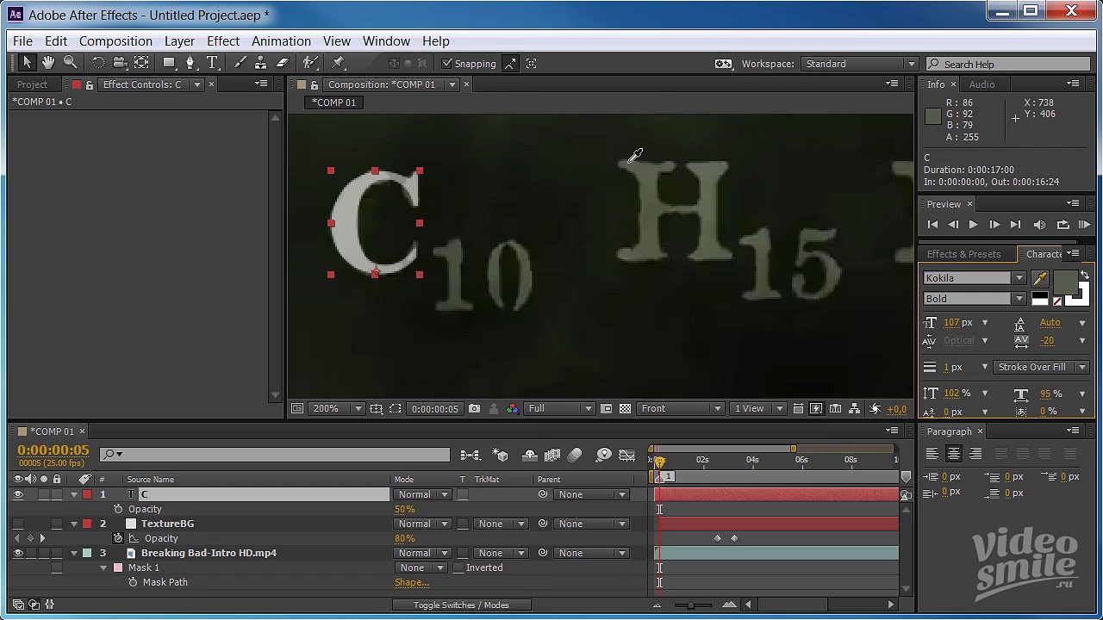
pyautogui.click(724, 161)
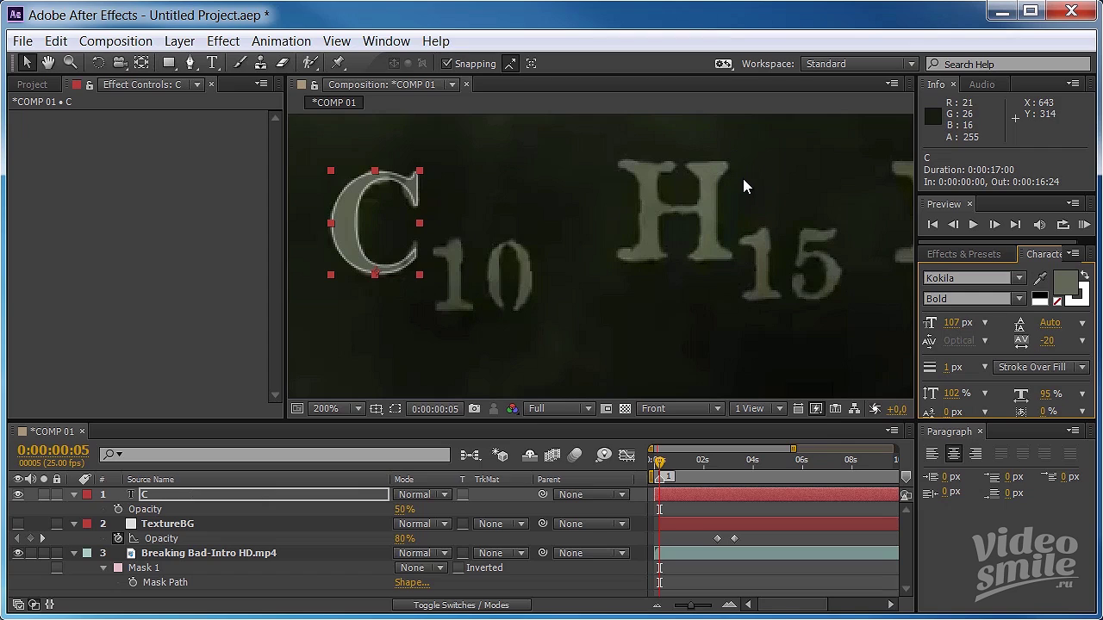
pyautogui.click(1085, 276)
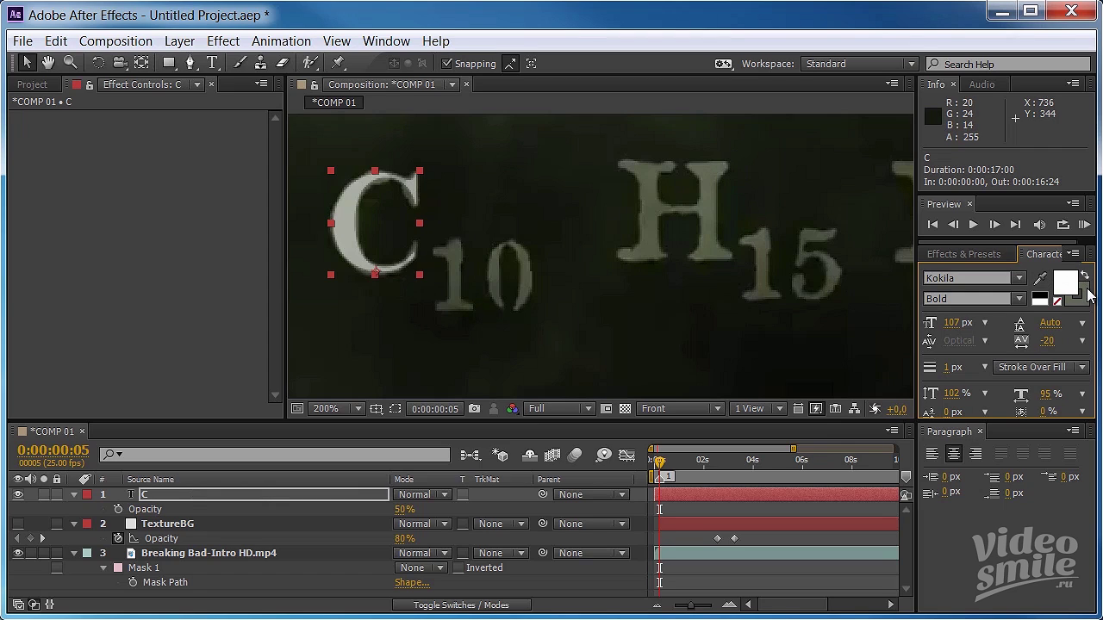
pyautogui.click(1040, 277)
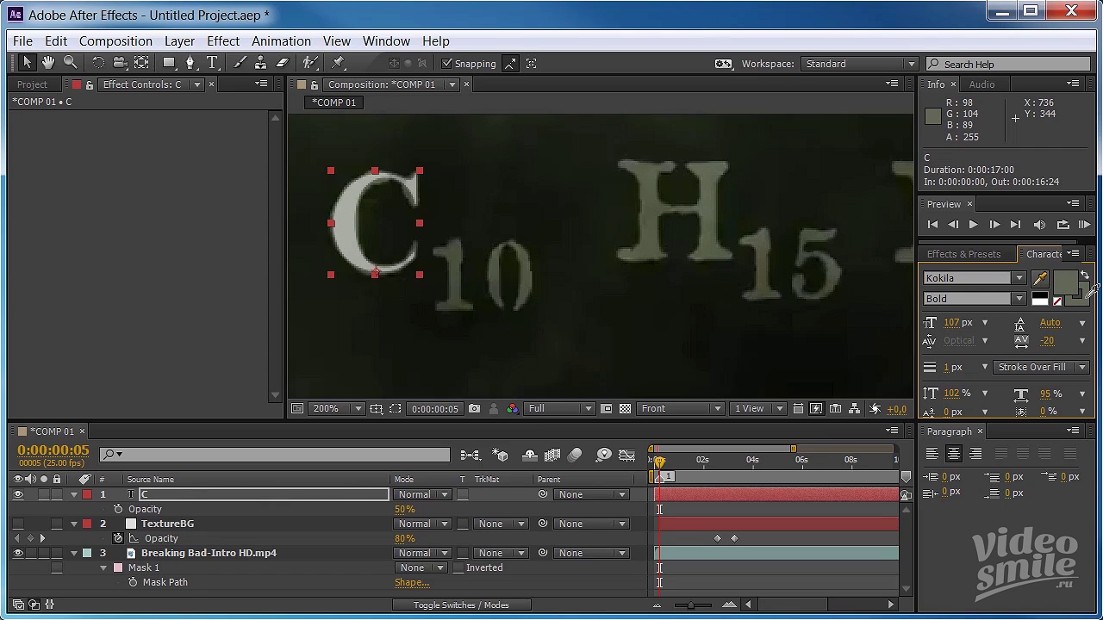
pyautogui.click(1087, 293)
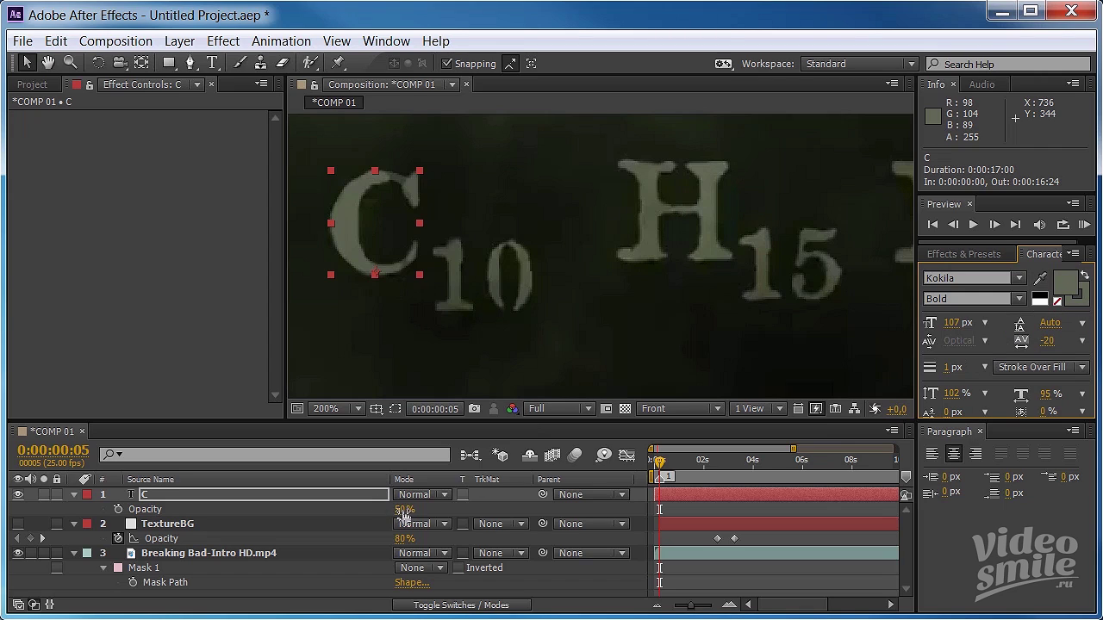
pyautogui.moveTo(404, 509); pyautogui.dragTo(592, 506)
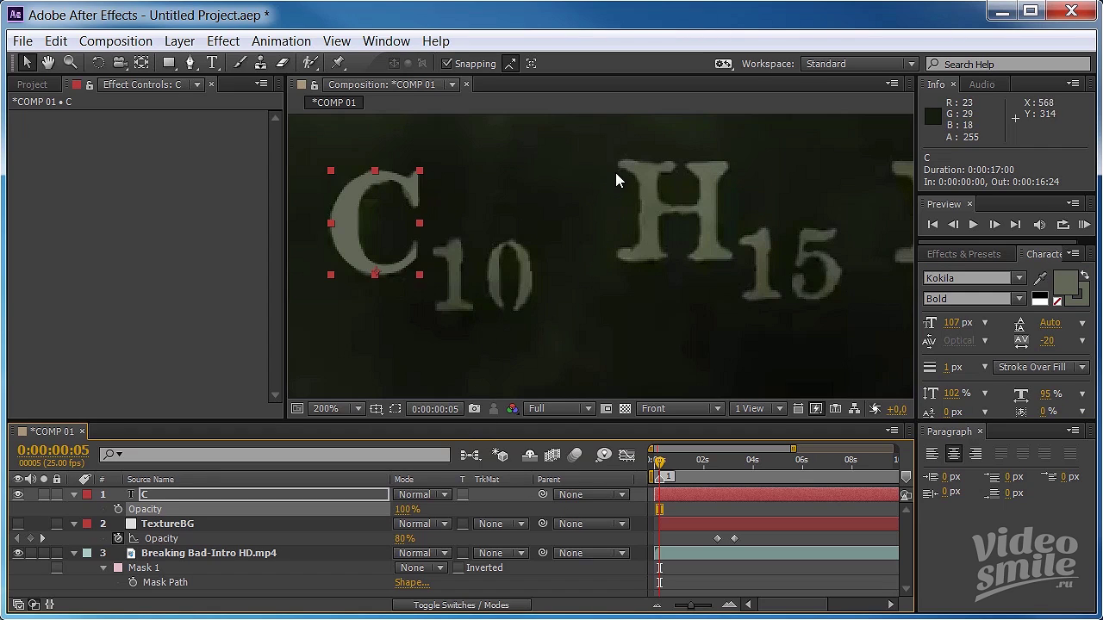
# Step: Search 'rough' in Effects & Presets and drag Roughen Edges onto the C layer
pyautogui.click(964, 253)
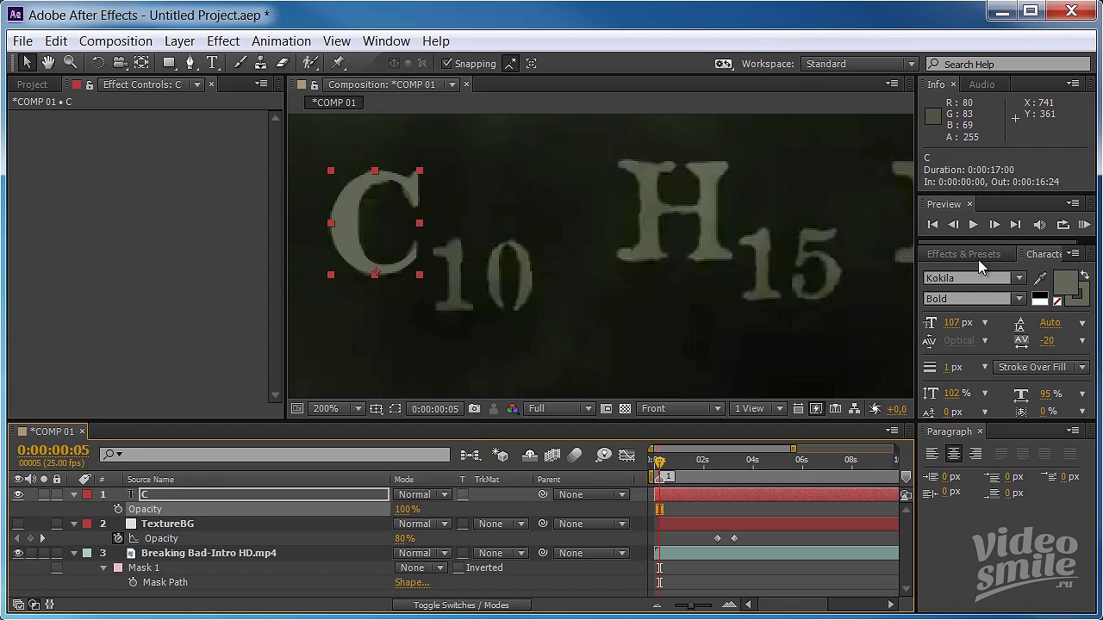
pyautogui.write('fast')
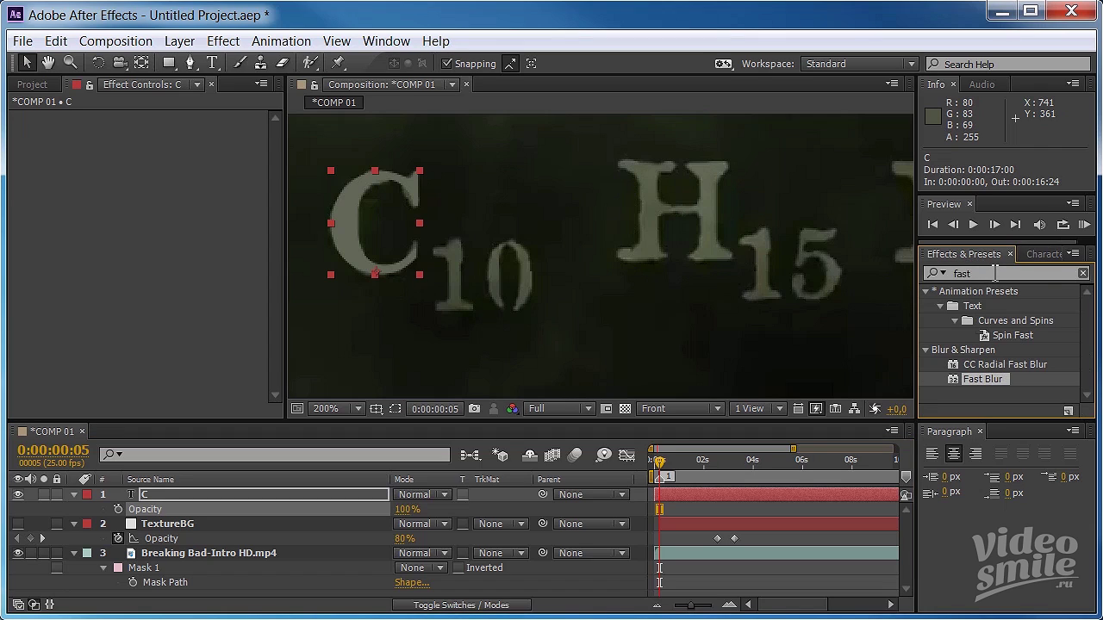
pyautogui.doubleClick(996, 273)
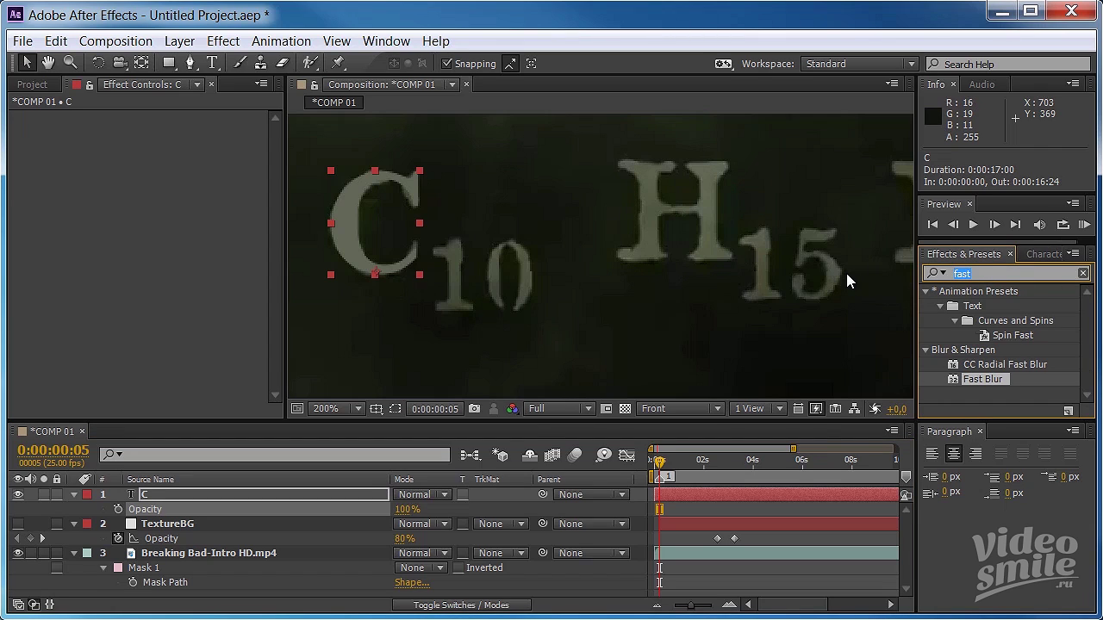
pyautogui.write('ro')
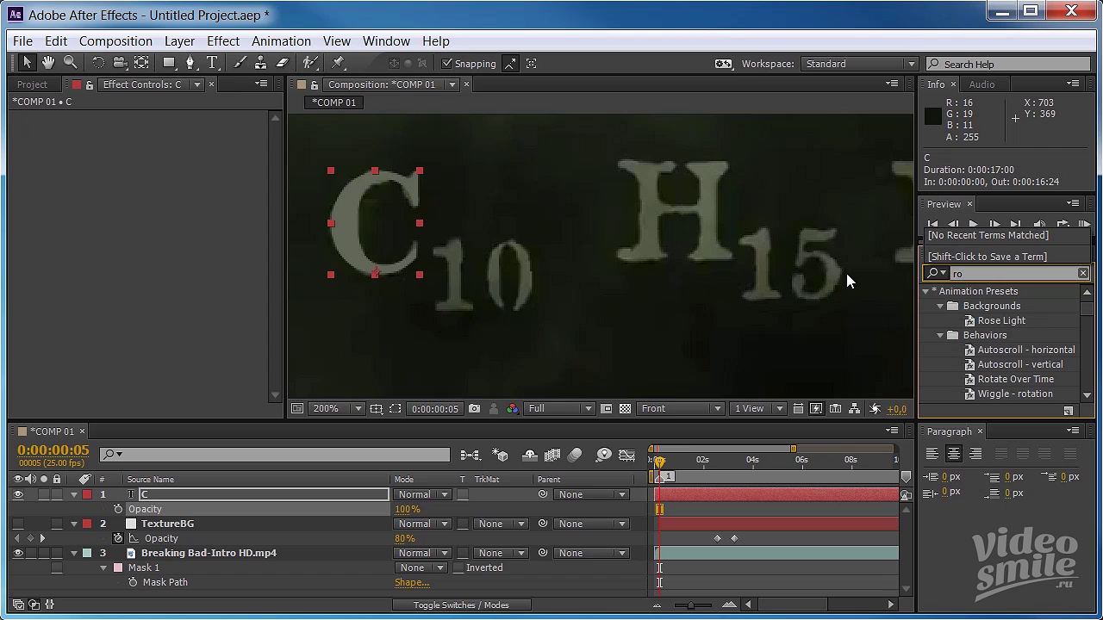
pyautogui.write('ugh')
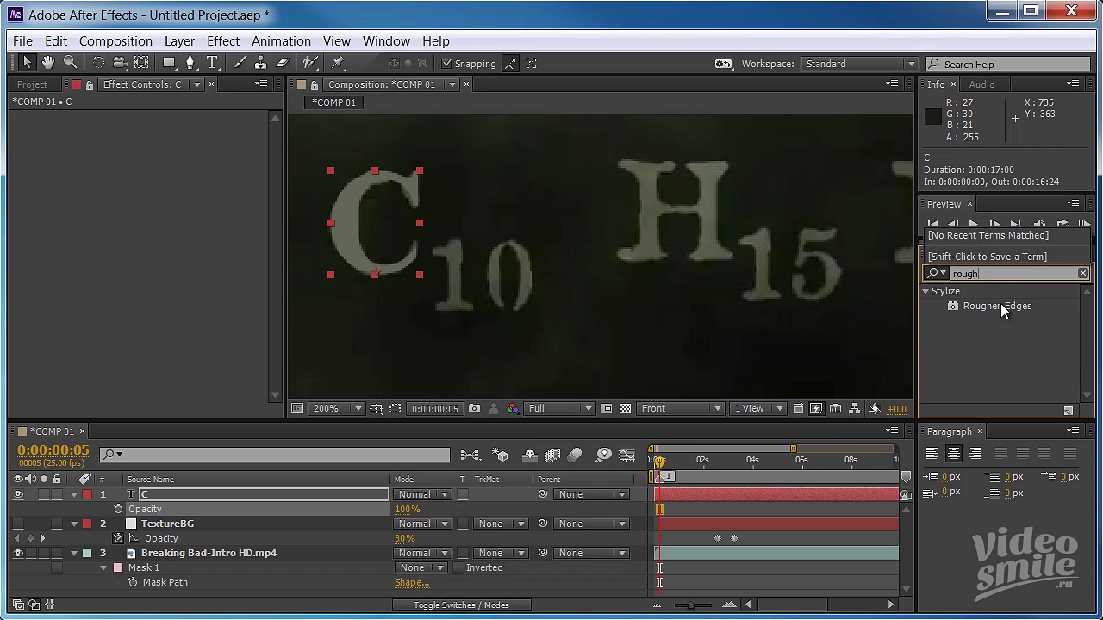
pyautogui.moveTo(1000, 304); pyautogui.dragTo(391, 246)
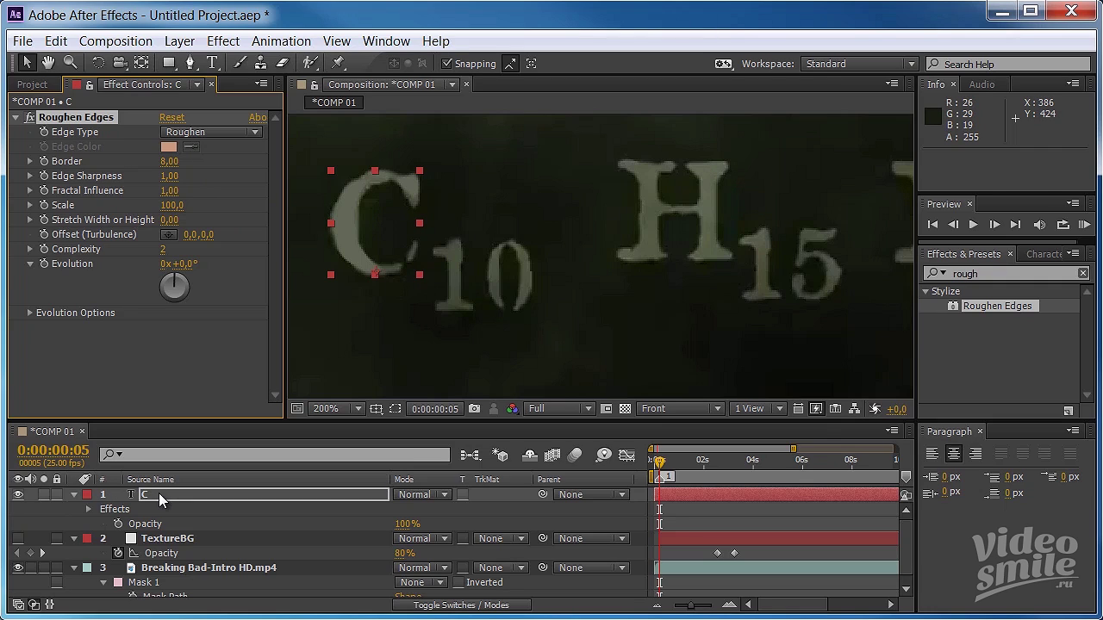
# Step: With the footage hidden, set Roughen Edges Border to 5.60 and turbulence offset to 155,0, 285,0
pyautogui.click(182, 494)
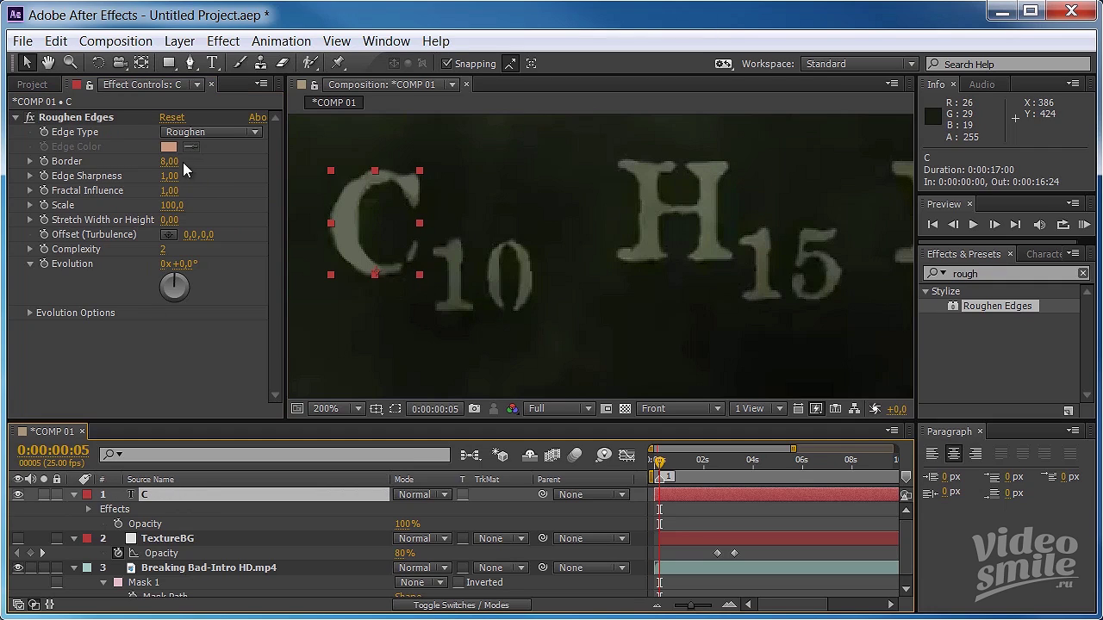
pyautogui.click(17, 568)
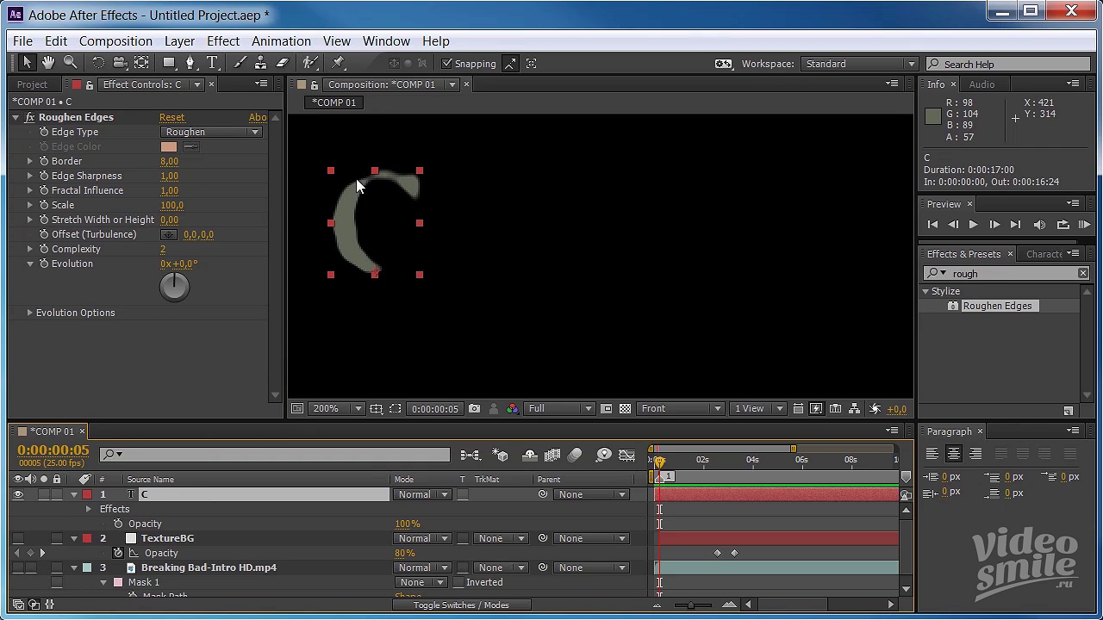
pyautogui.click(166, 161)
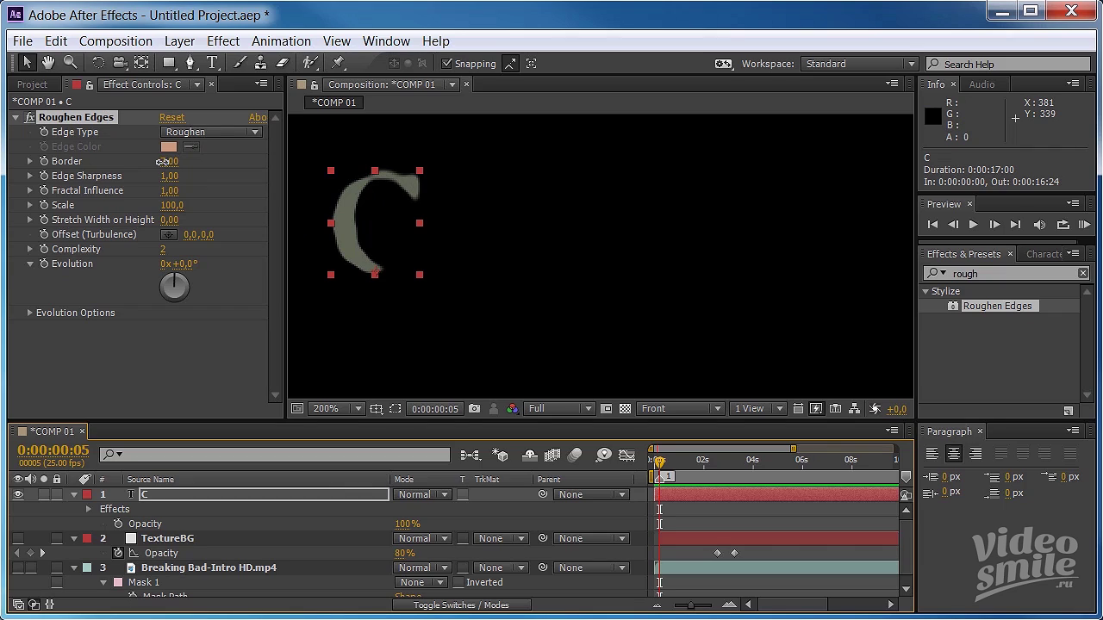
pyautogui.moveTo(162, 162); pyautogui.dragTo(162, 168)
pyautogui.click(252, 197)
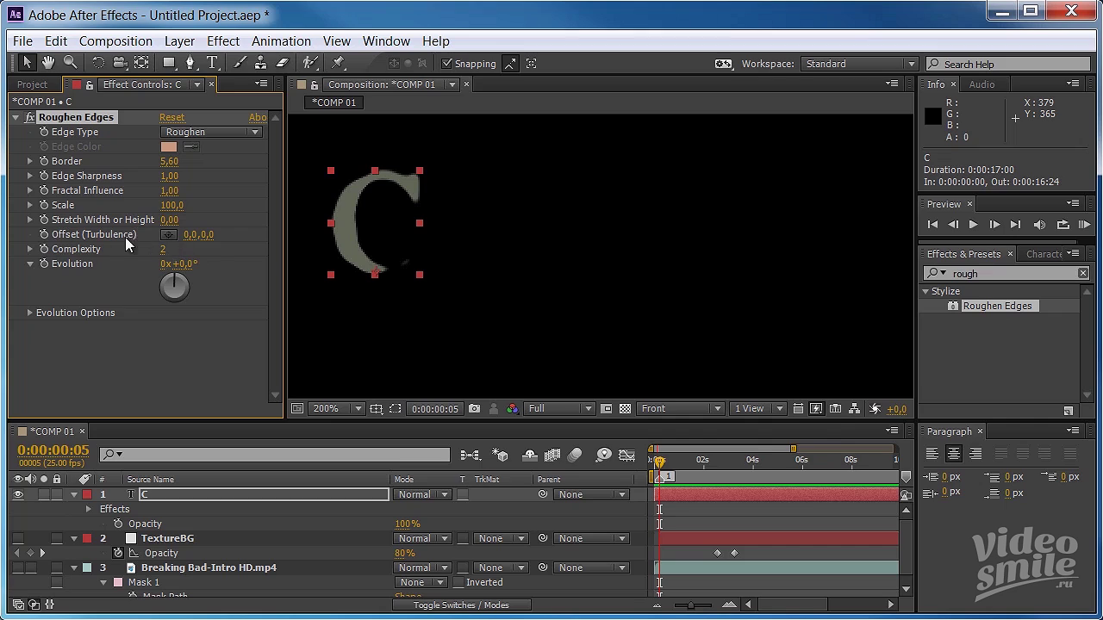
pyautogui.moveTo(187, 239)
pyautogui.mouseDown()
pyautogui.moveTo(274, 241)
pyautogui.moveTo(213, 238)
pyautogui.moveTo(250, 239)
pyautogui.mouseUp()
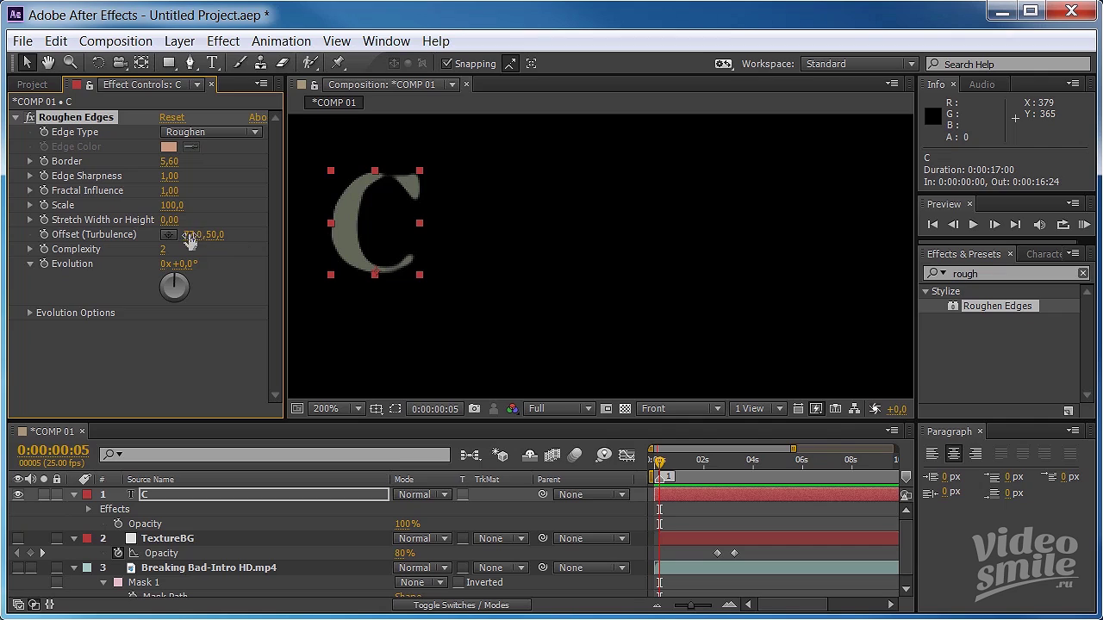
pyautogui.moveTo(190, 241)
pyautogui.mouseDown()
pyautogui.moveTo(200, 234)
pyautogui.moveTo(108, 242)
pyautogui.mouseUp()
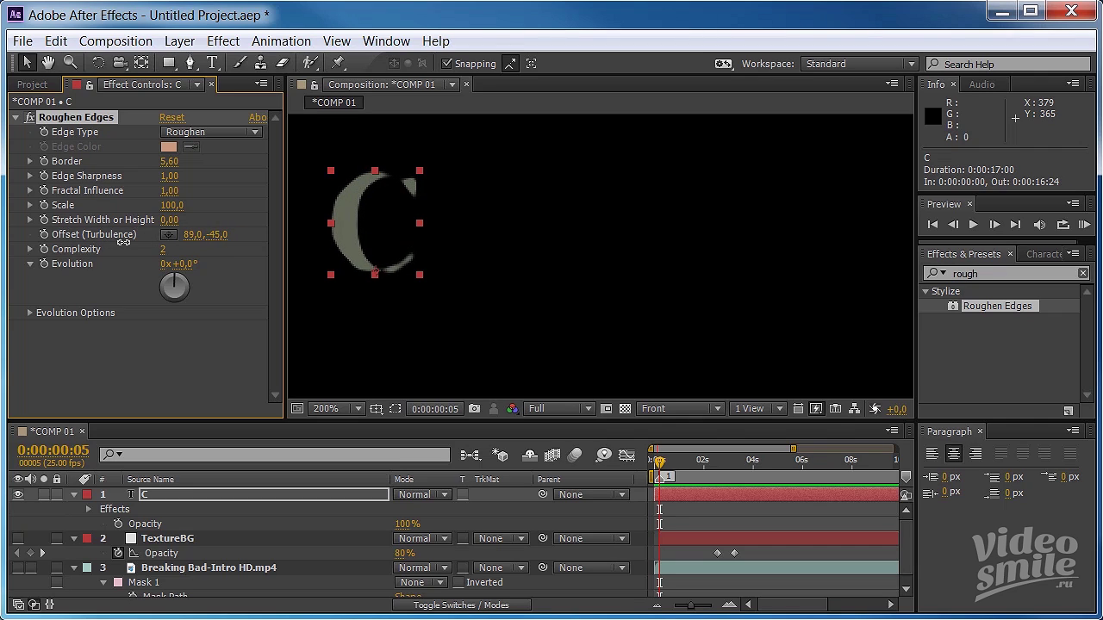
pyautogui.moveTo(198, 234)
pyautogui.mouseDown()
pyautogui.moveTo(126, 233)
pyautogui.moveTo(242, 226)
pyautogui.moveTo(229, 244)
pyautogui.moveTo(101, 251)
pyautogui.moveTo(306, 241)
pyautogui.moveTo(138, 231)
pyautogui.moveTo(246, 233)
pyautogui.mouseUp()
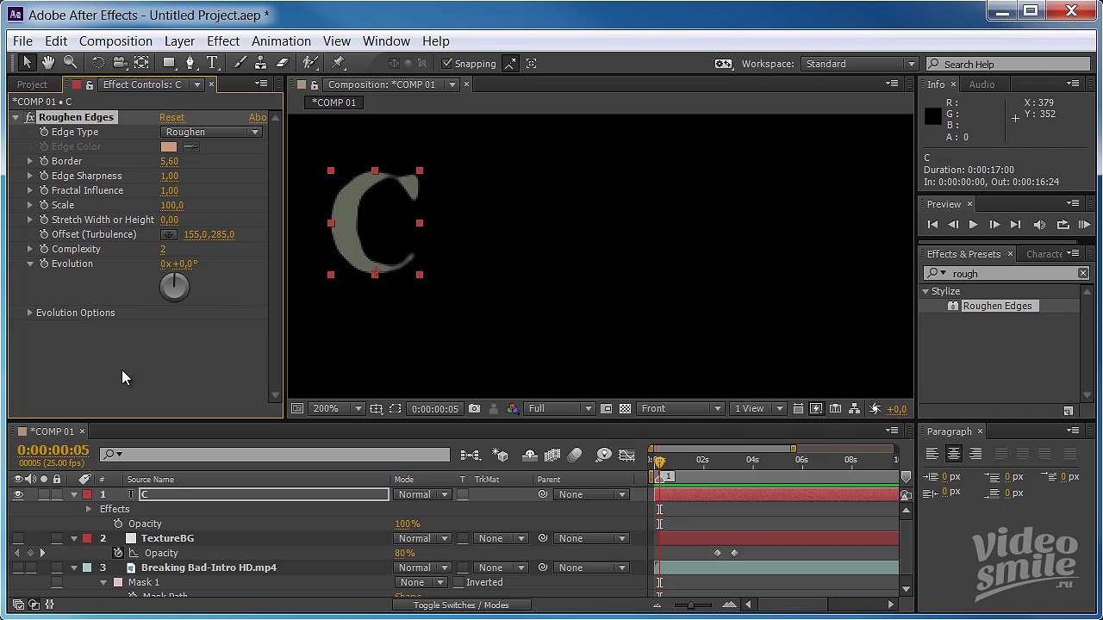
# Step: Show the footage again and solo the footage and C layers to compare them
pyautogui.click(18, 568)
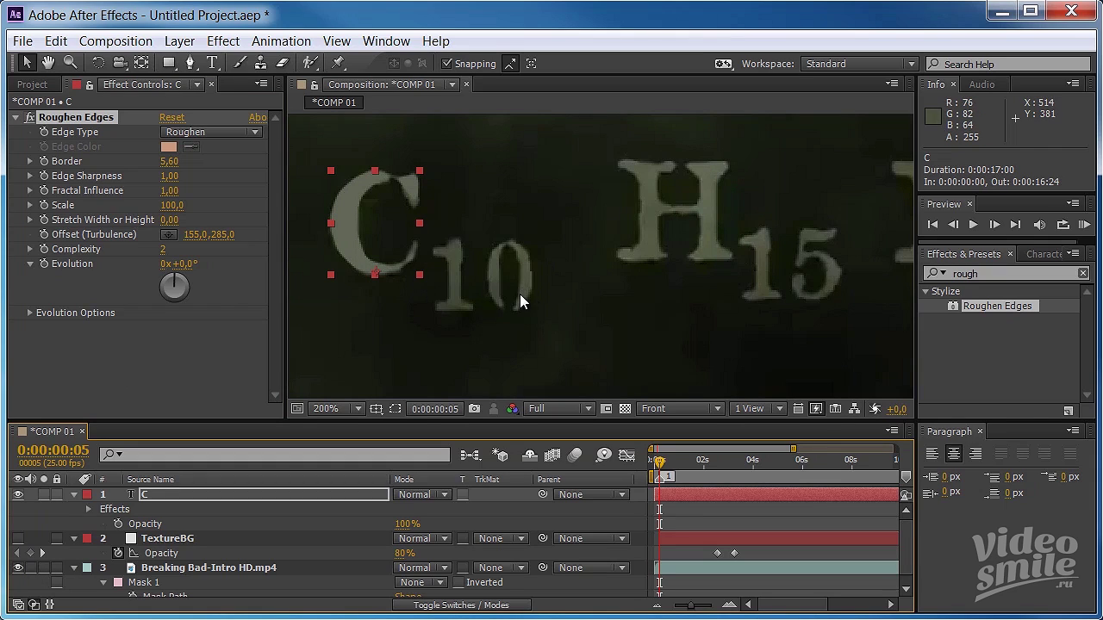
pyautogui.click(43, 567)
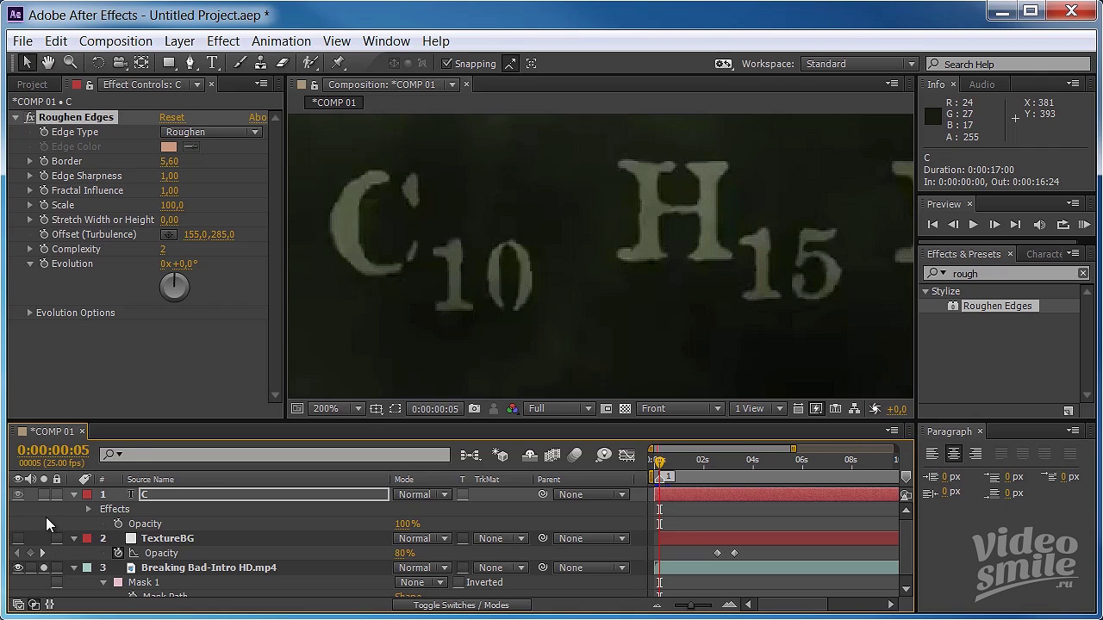
pyautogui.click(44, 568)
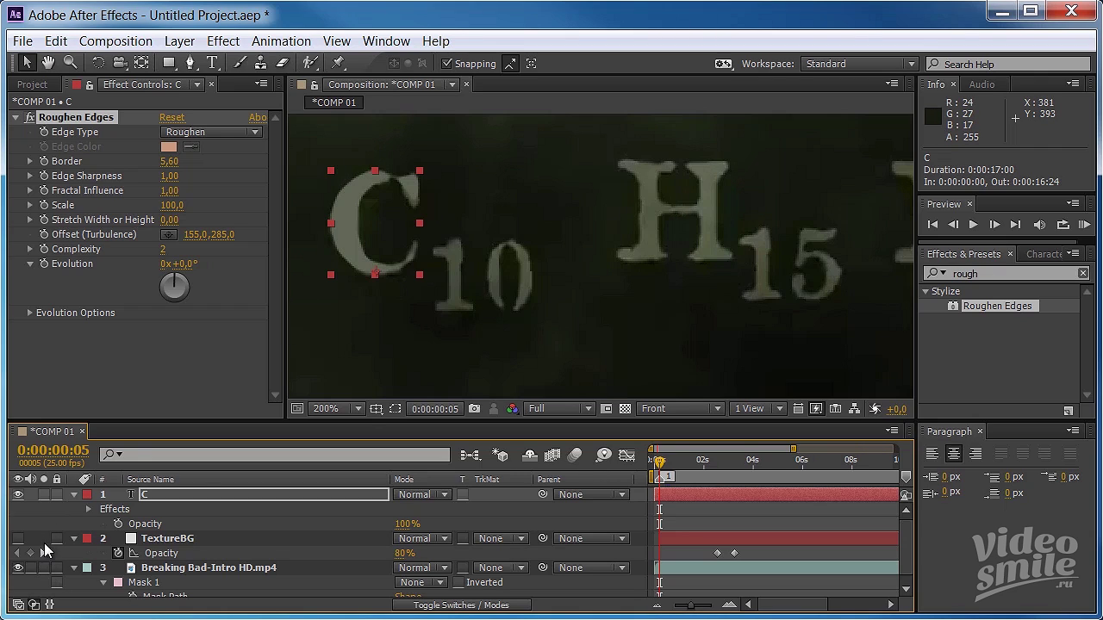
pyautogui.click(41, 497)
pyautogui.click(41, 498)
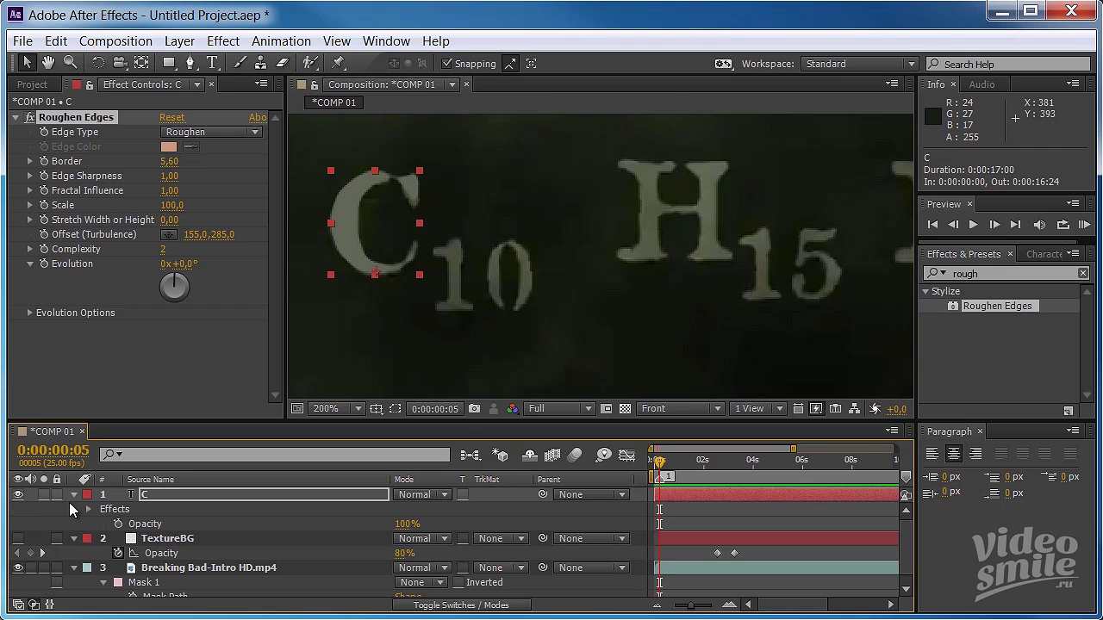
pyautogui.click(168, 496)
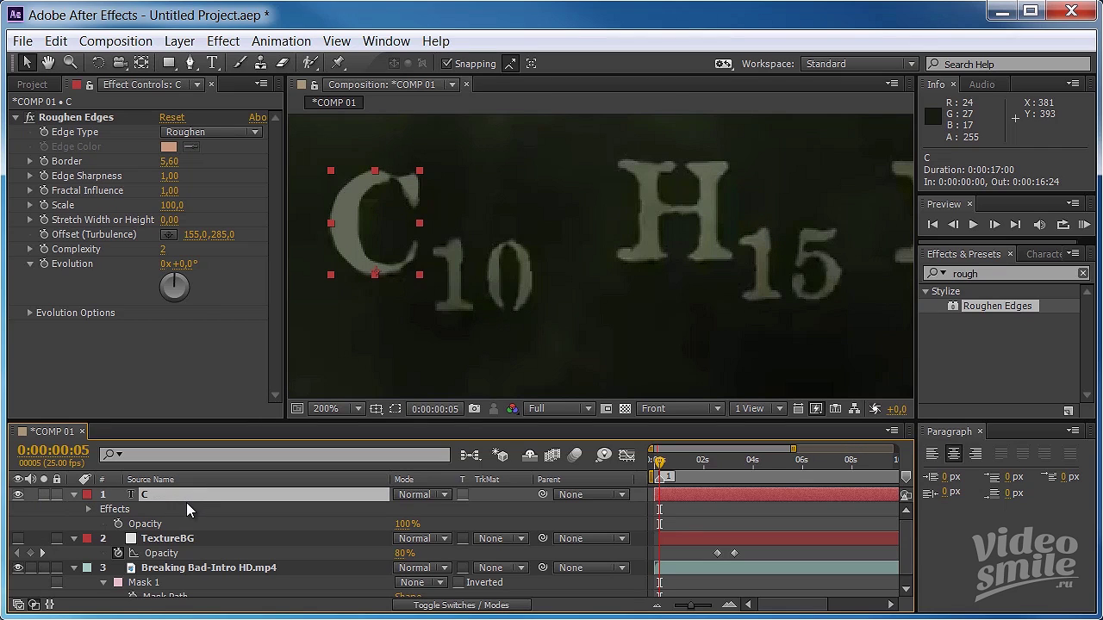
# Step: Precompose the C layer with Ctrl+Shift+C into a new composition named 'C'
pyautogui.press('Return')
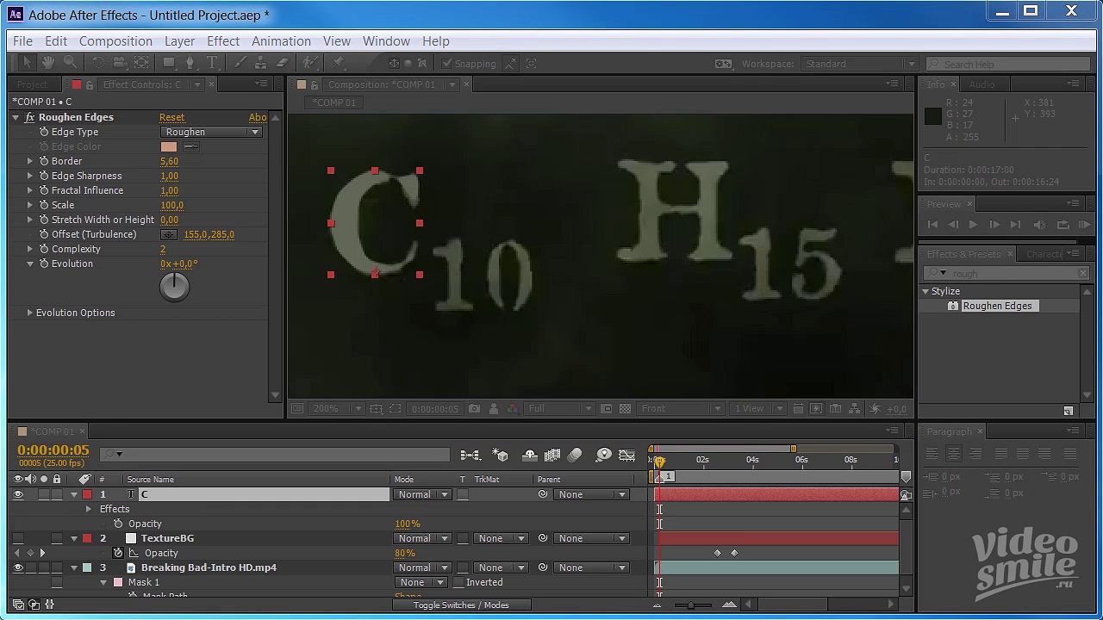
pyautogui.hotkey('ctrl', 'shift', 'c')
pyautogui.moveTo(464, 169); pyautogui.dragTo(434, 168)
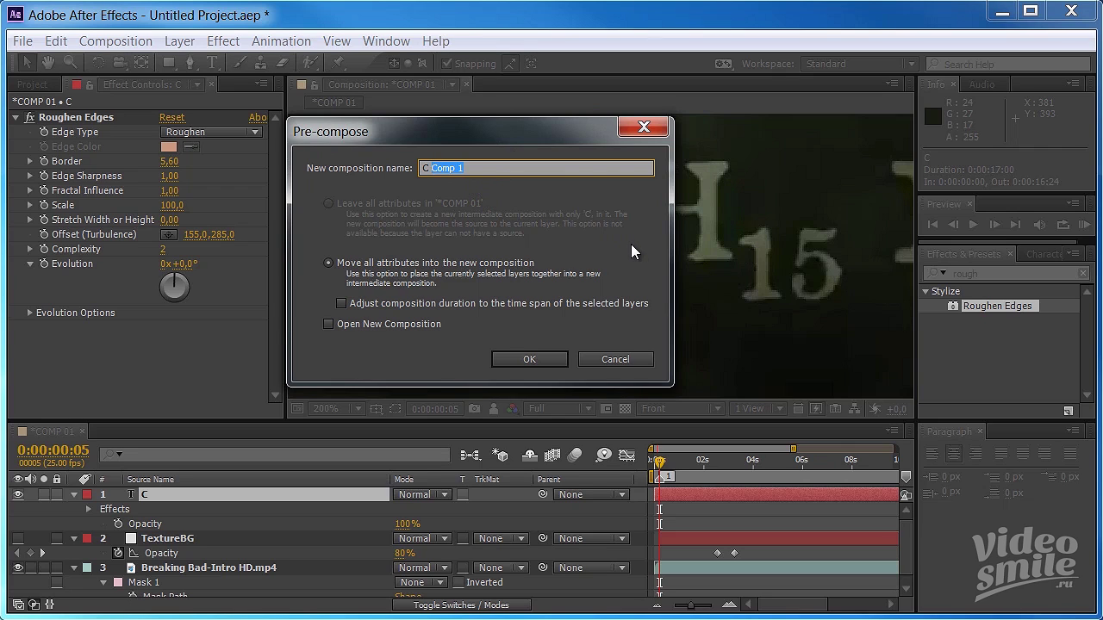
pyautogui.press('BackSpace')
pyautogui.click(515, 359)
pyautogui.click(31, 84)
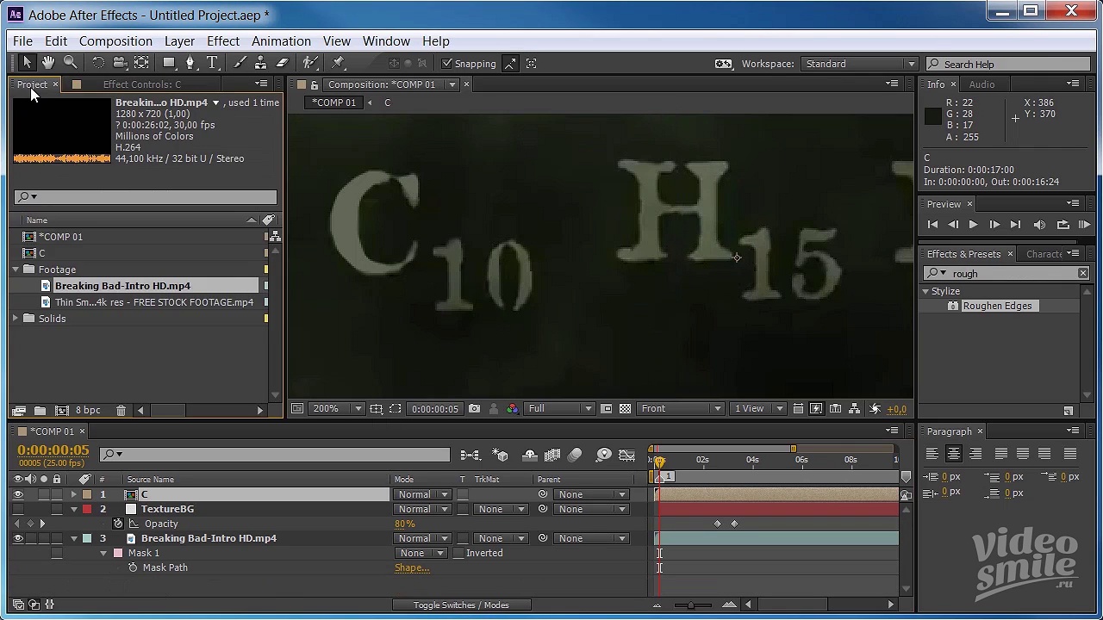
pyautogui.click(168, 495)
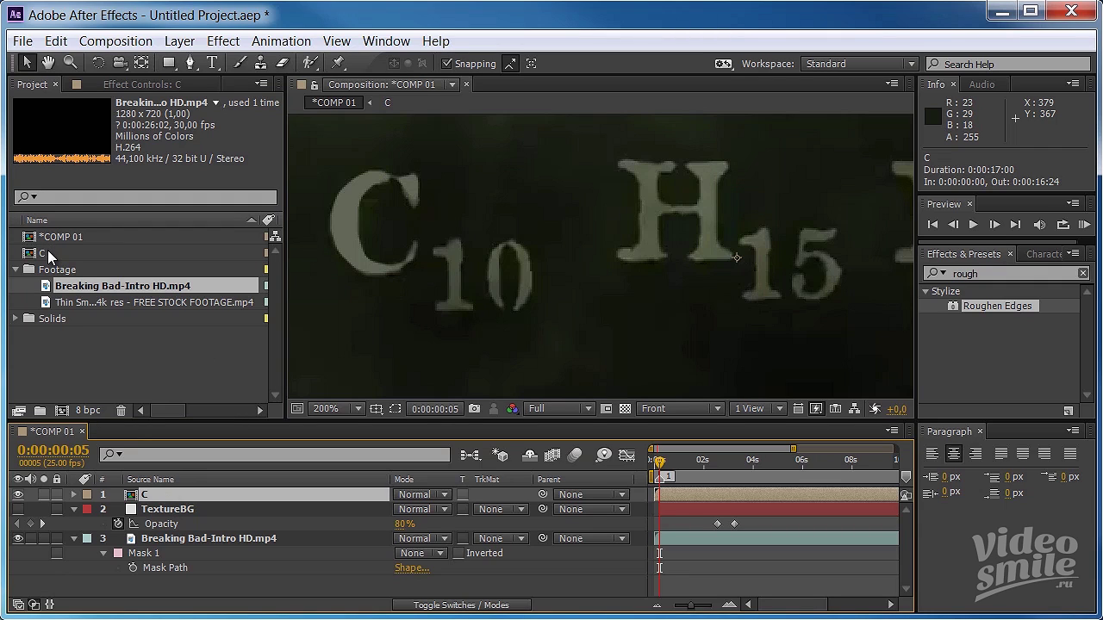
# Step: Create a new text layer reading '10' beside the C and select the text
pyautogui.click(214, 62)
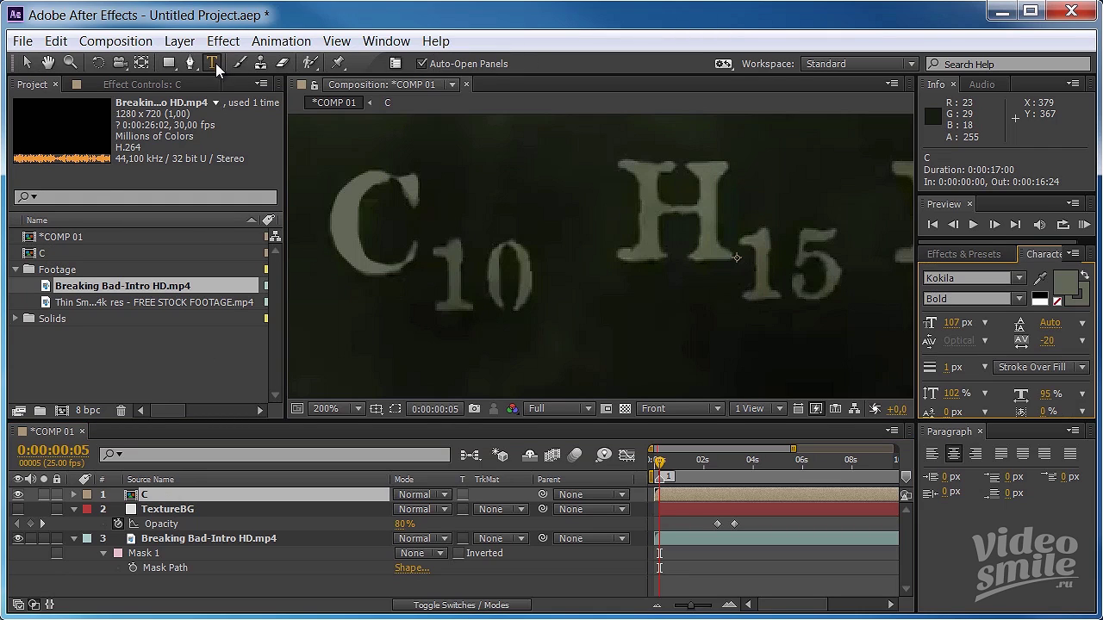
pyautogui.click(431, 325)
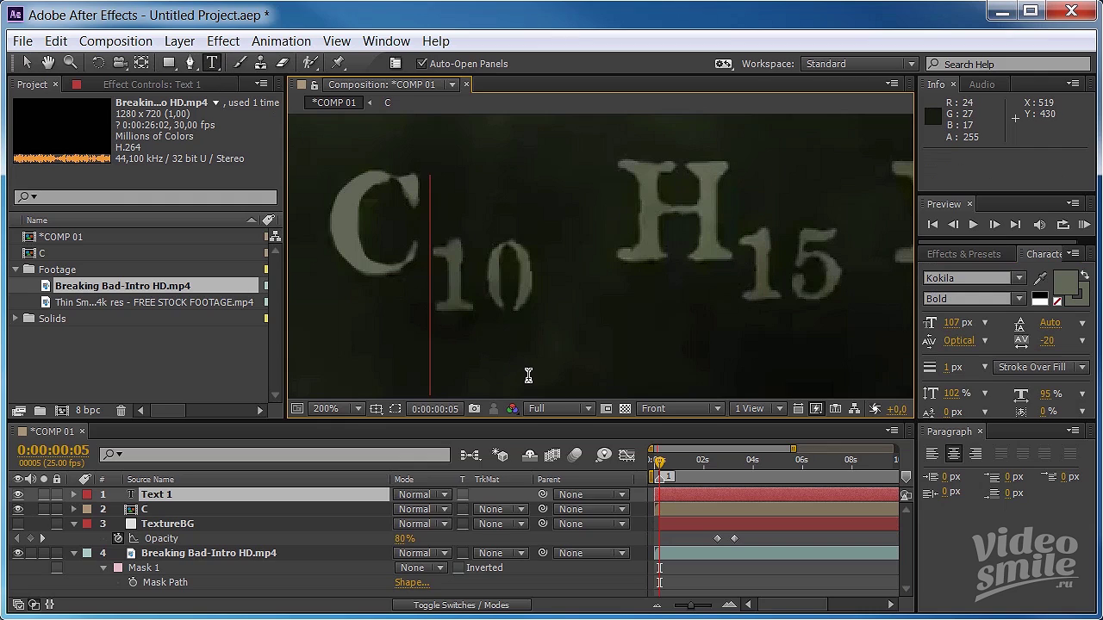
pyautogui.write('10')
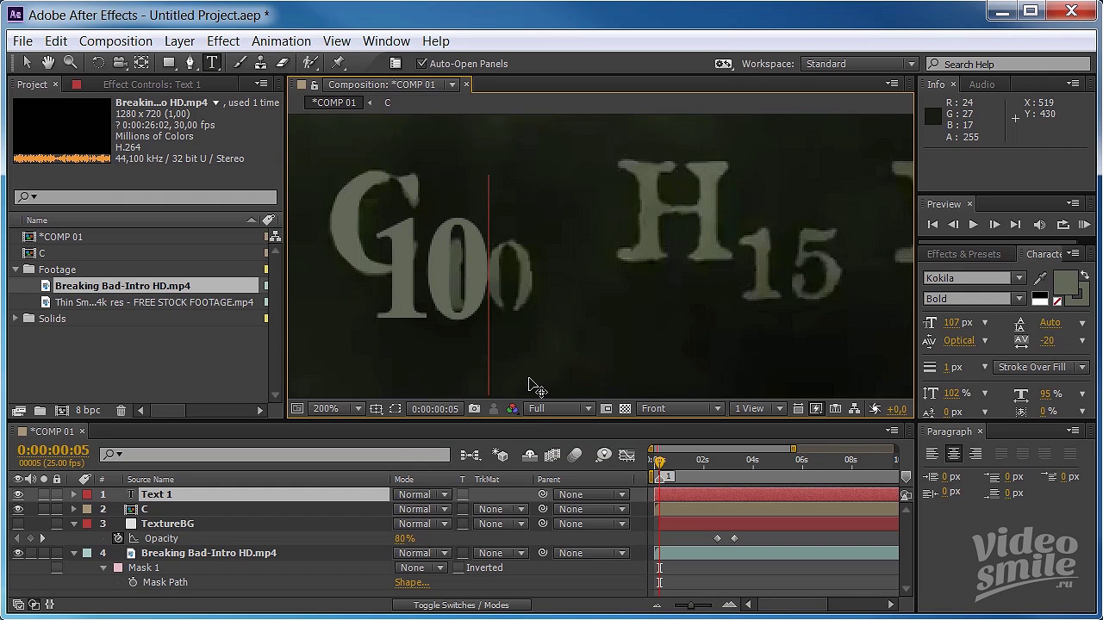
pyautogui.moveTo(500, 280); pyautogui.dragTo(393, 280)
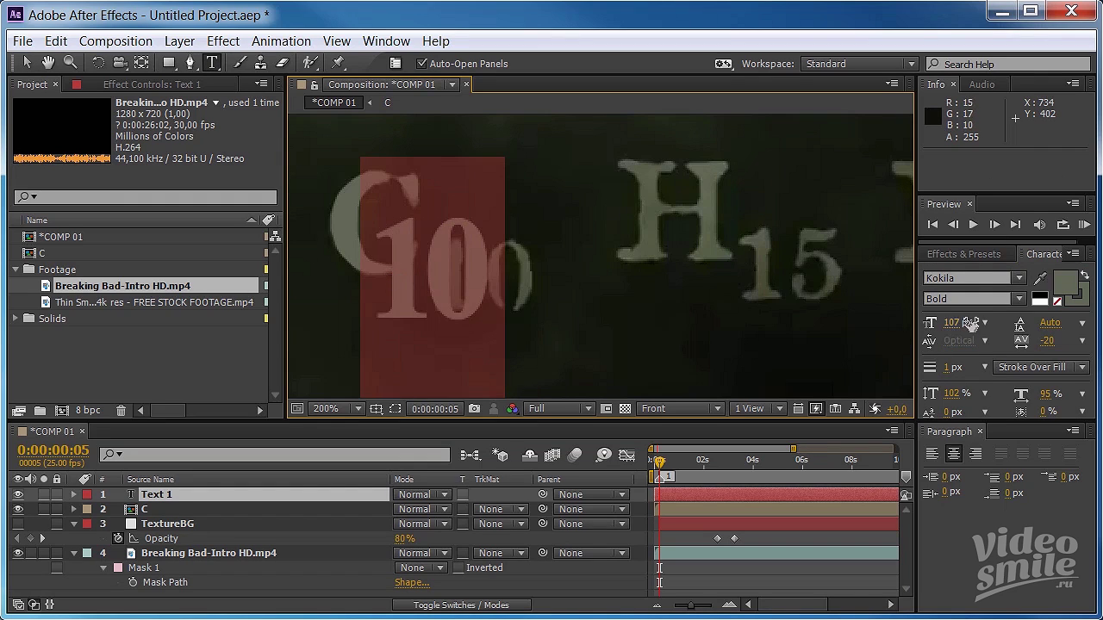
# Step: Set the 10 to Georgia Regular and shrink it to about 53 px
pyautogui.click(974, 278)
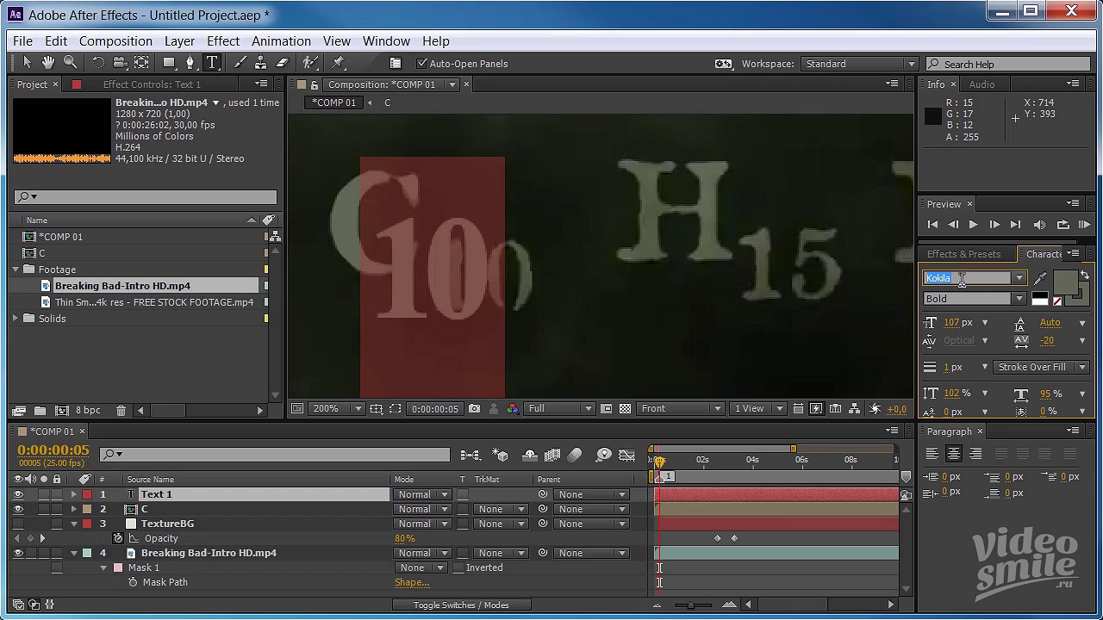
pyautogui.write('Georgia')
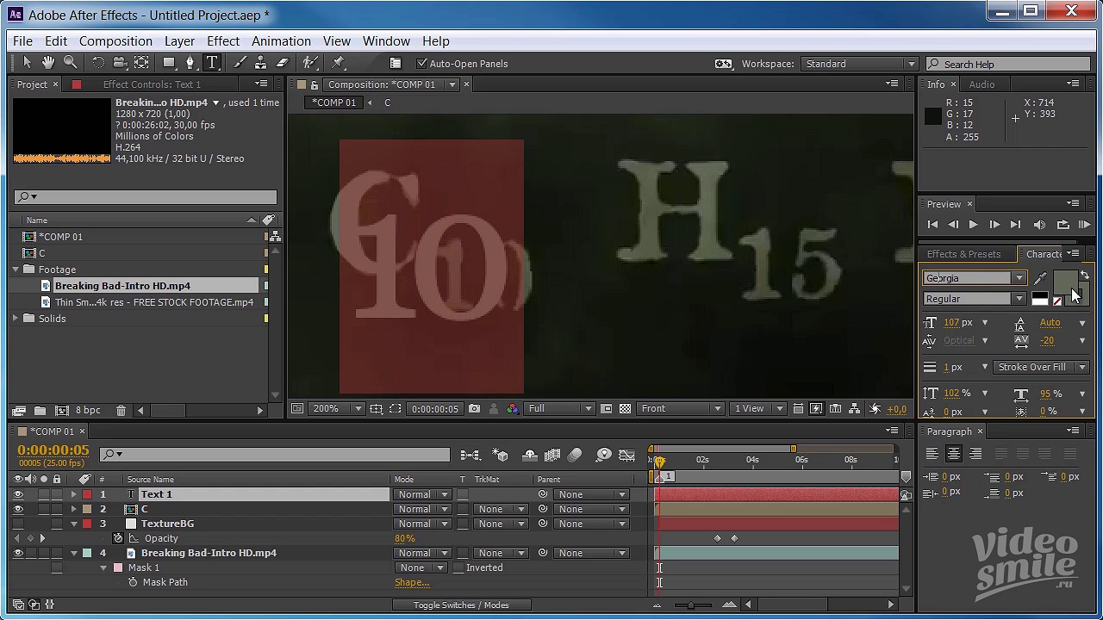
pyautogui.press('Return')
pyautogui.click(1017, 299)
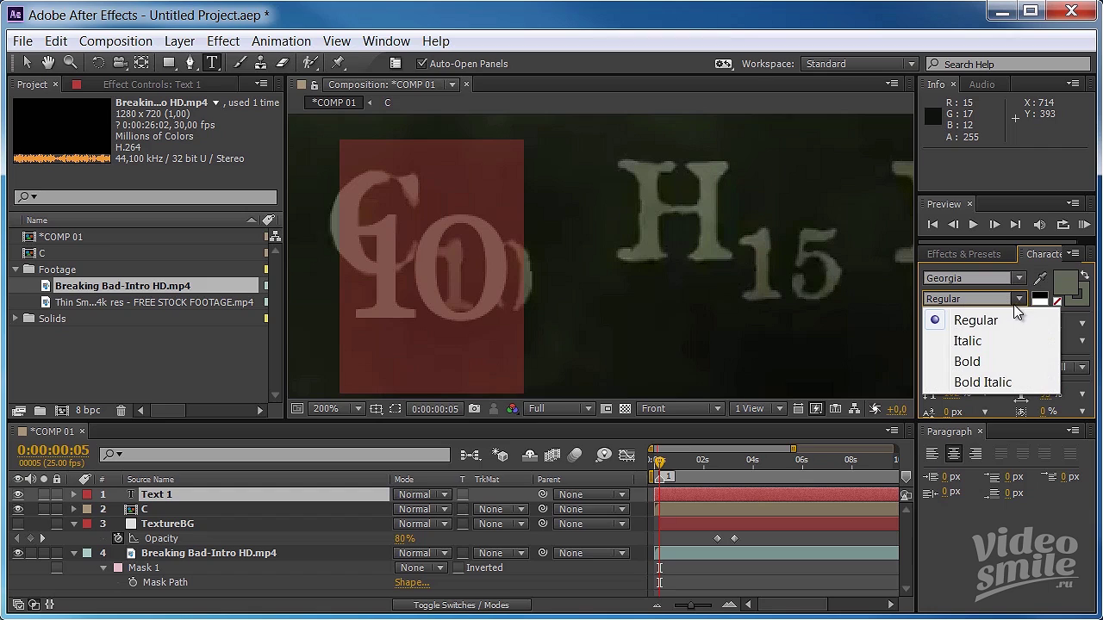
pyautogui.click(1008, 317)
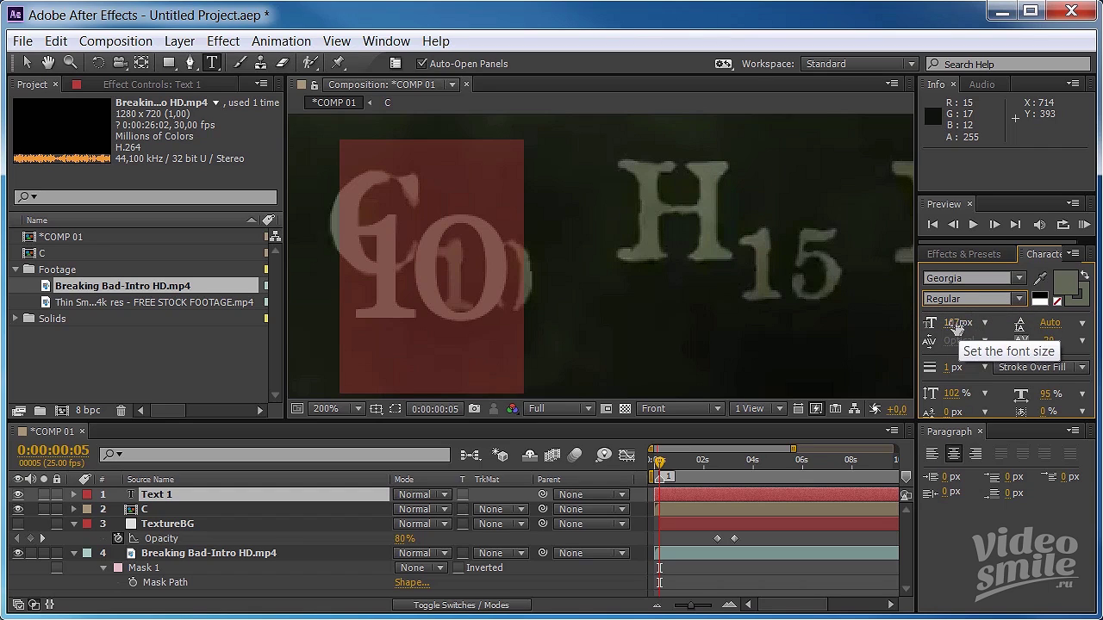
pyautogui.moveTo(951, 323); pyautogui.dragTo(924, 326)
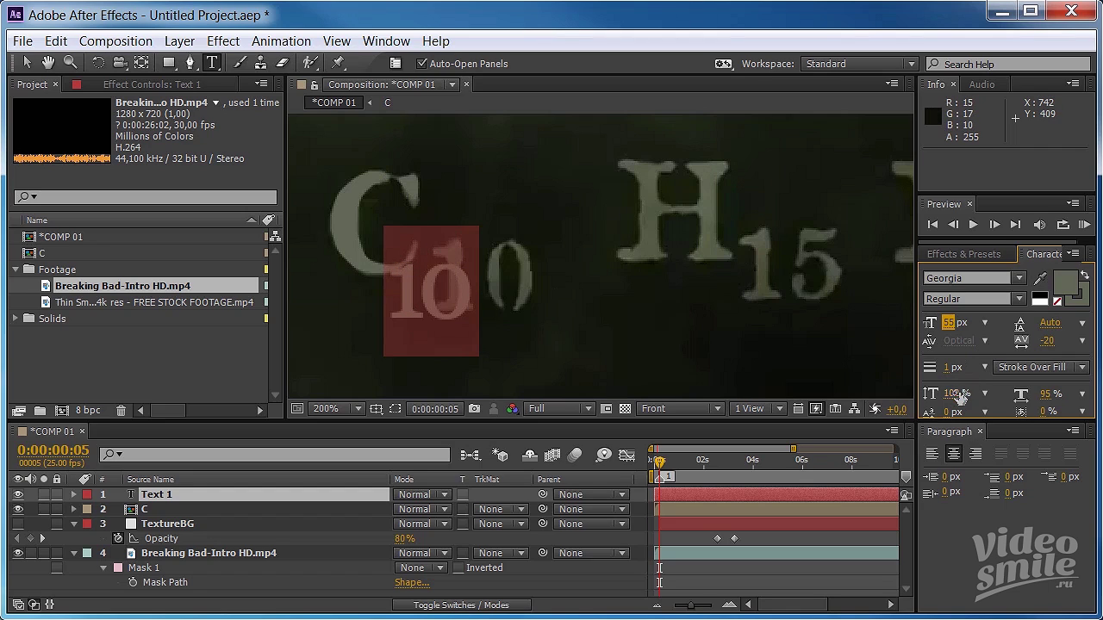
# Step: Set the 10 text's vertical scale to 132% and move it under the C
pyautogui.moveTo(954, 401); pyautogui.dragTo(991, 400)
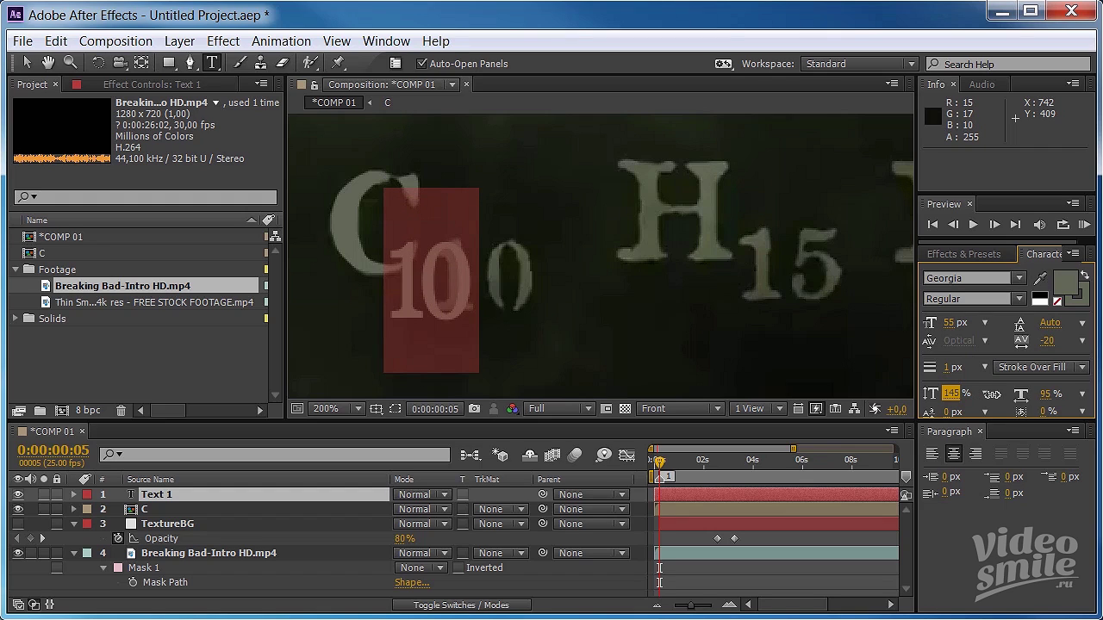
pyautogui.moveTo(950, 394); pyautogui.dragTo(939, 394)
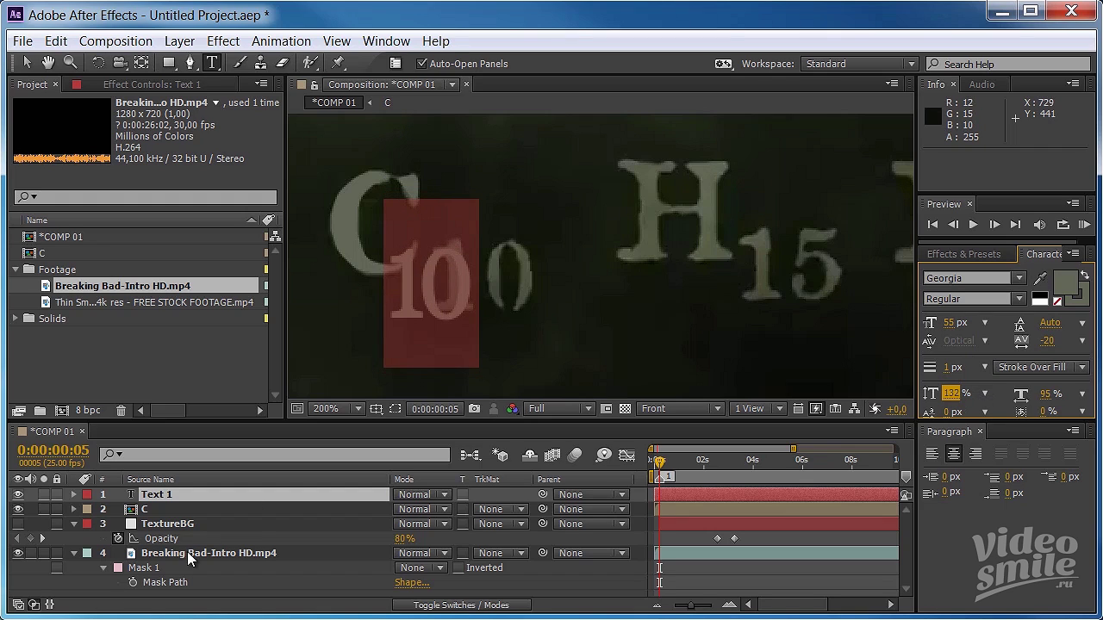
pyautogui.click(253, 531)
pyautogui.click(197, 493)
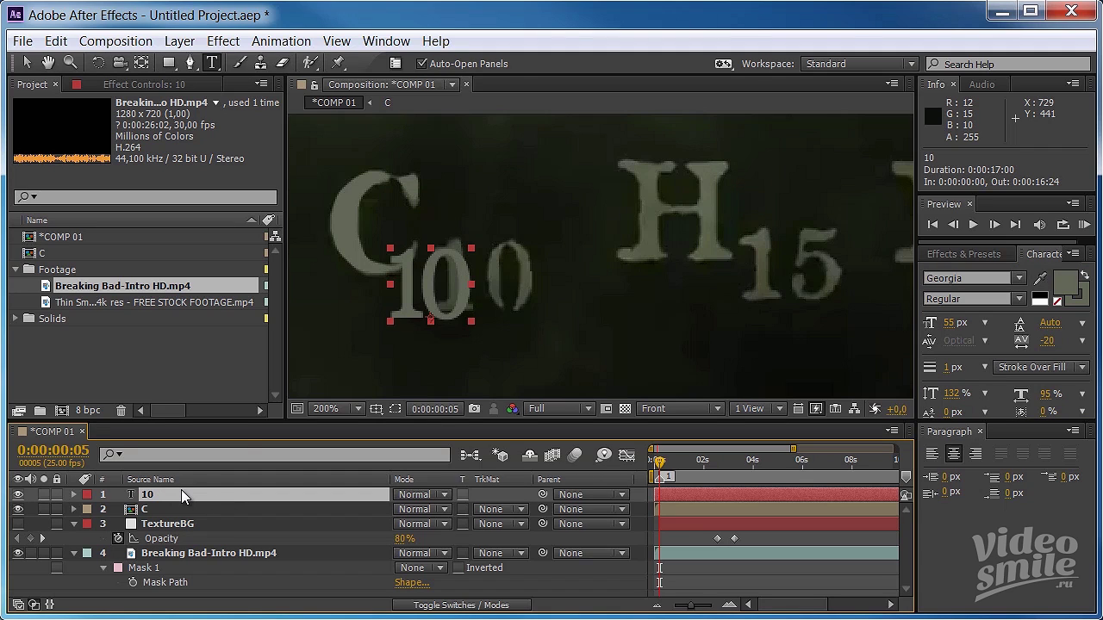
pyautogui.press('v')
pyautogui.moveTo(433, 287); pyautogui.dragTo(479, 281)
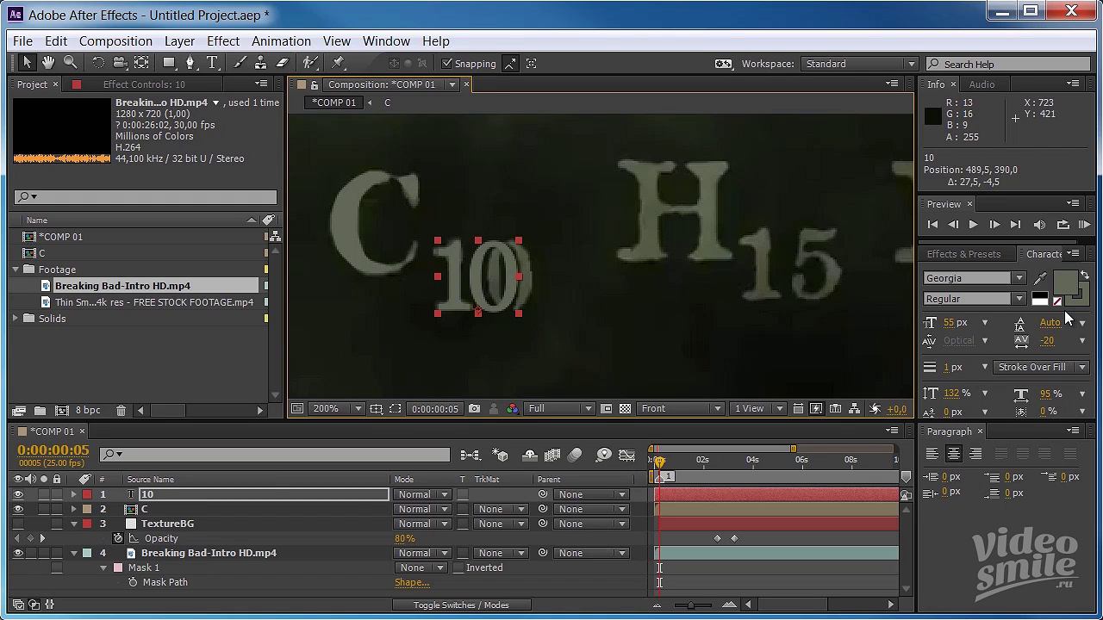
# Step: Widen the 10's tracking to 212, set horizontal scale to about 85%, and fine-tune its position
pyautogui.click(258, 497)
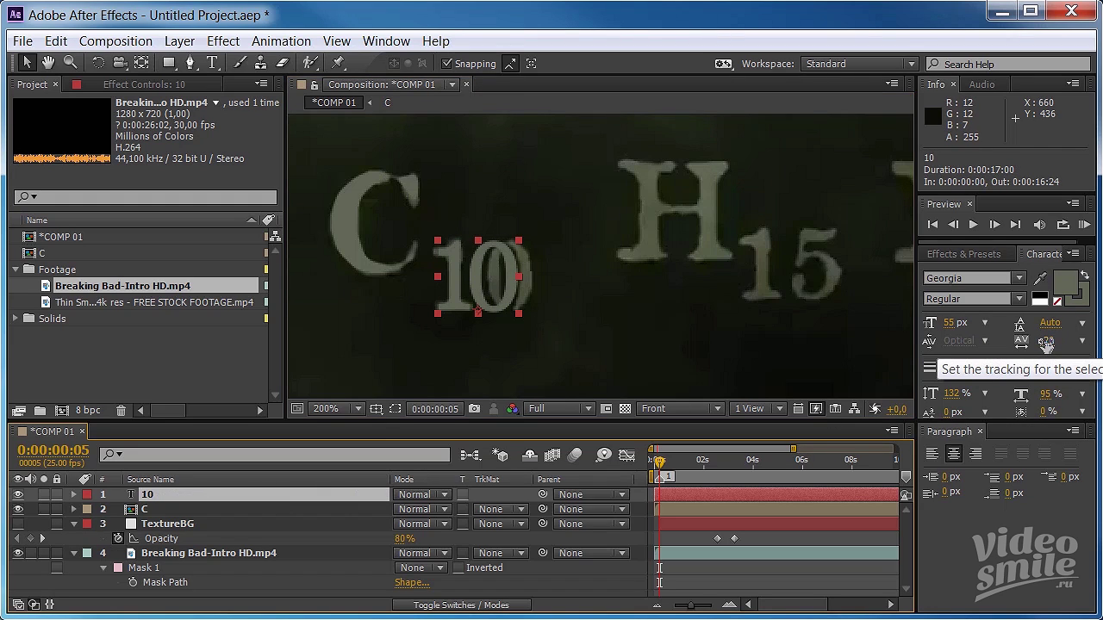
pyautogui.moveTo(1046, 343)
pyautogui.mouseDown()
pyautogui.moveTo(1099, 343)
pyautogui.moveTo(1039, 341)
pyautogui.moveTo(1058, 341)
pyautogui.mouseUp()
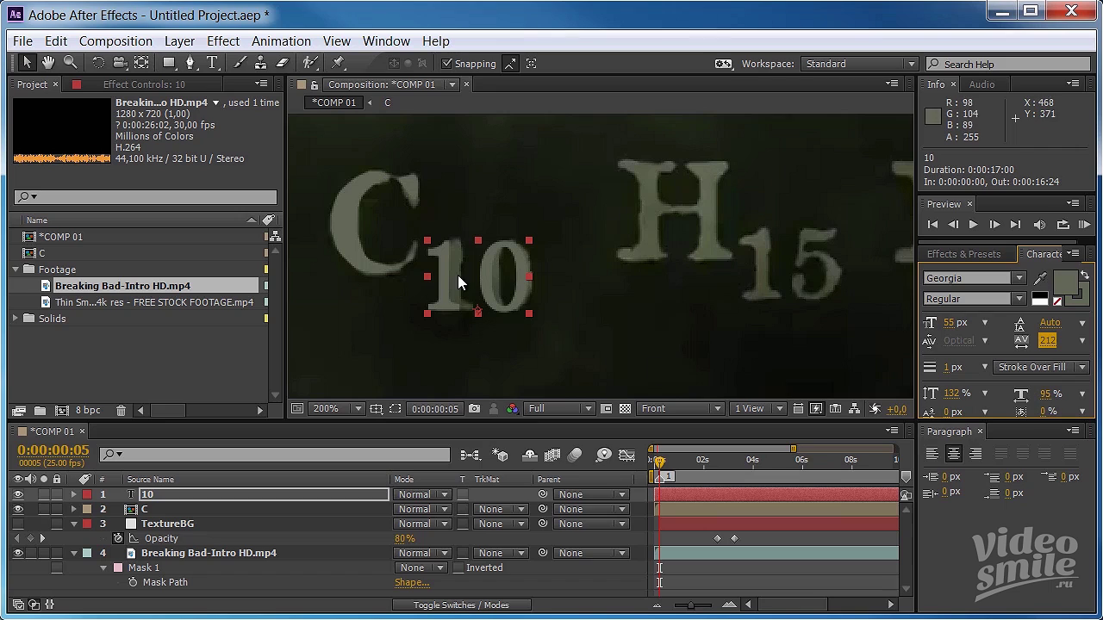
pyautogui.moveTo(488, 281); pyautogui.dragTo(499, 282)
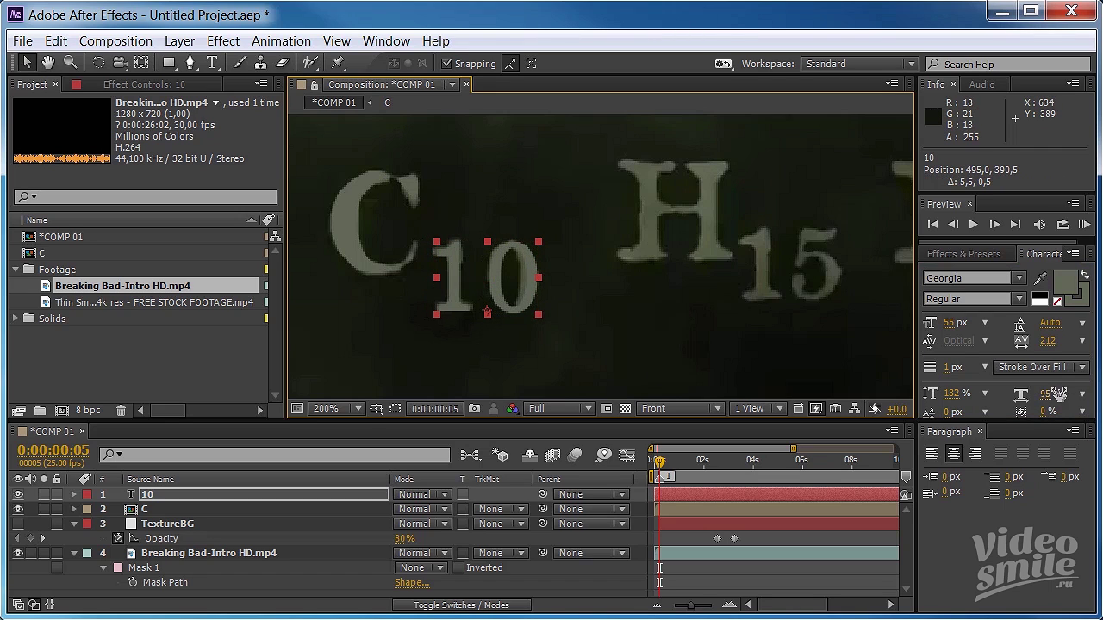
pyautogui.moveTo(1048, 398); pyautogui.dragTo(1043, 401)
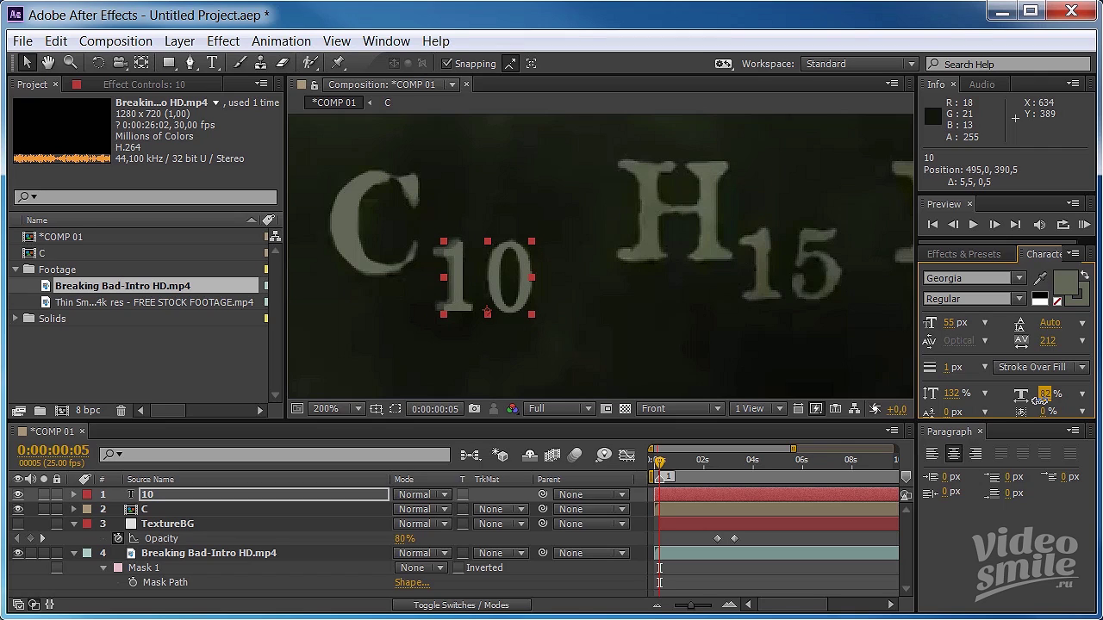
pyautogui.moveTo(1039, 400); pyautogui.dragTo(1044, 405)
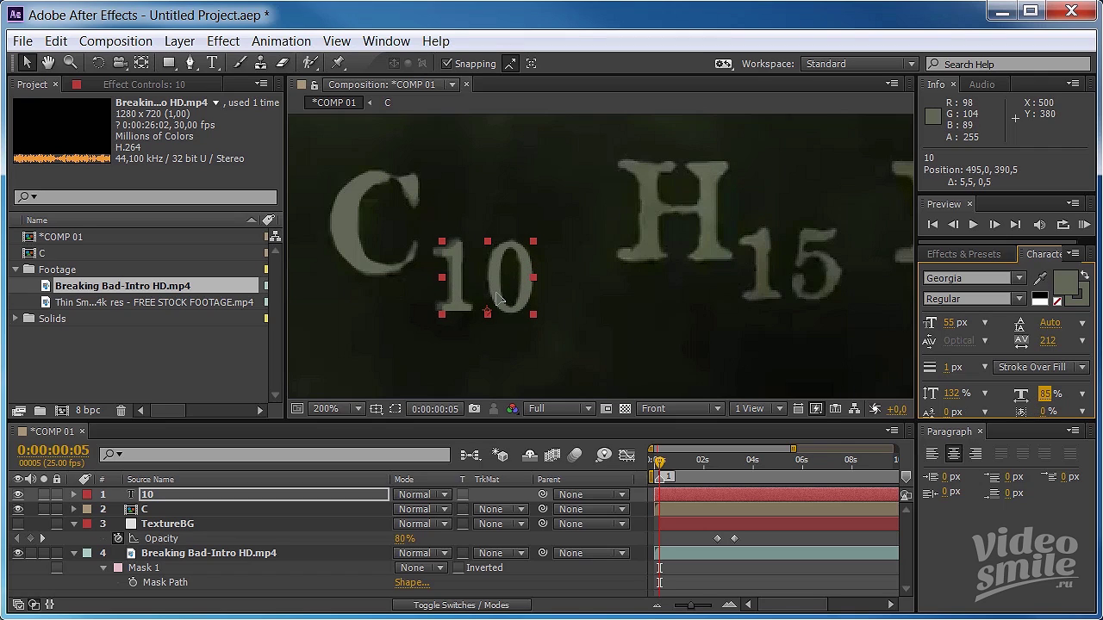
pyautogui.moveTo(498, 298); pyautogui.dragTo(497, 298)
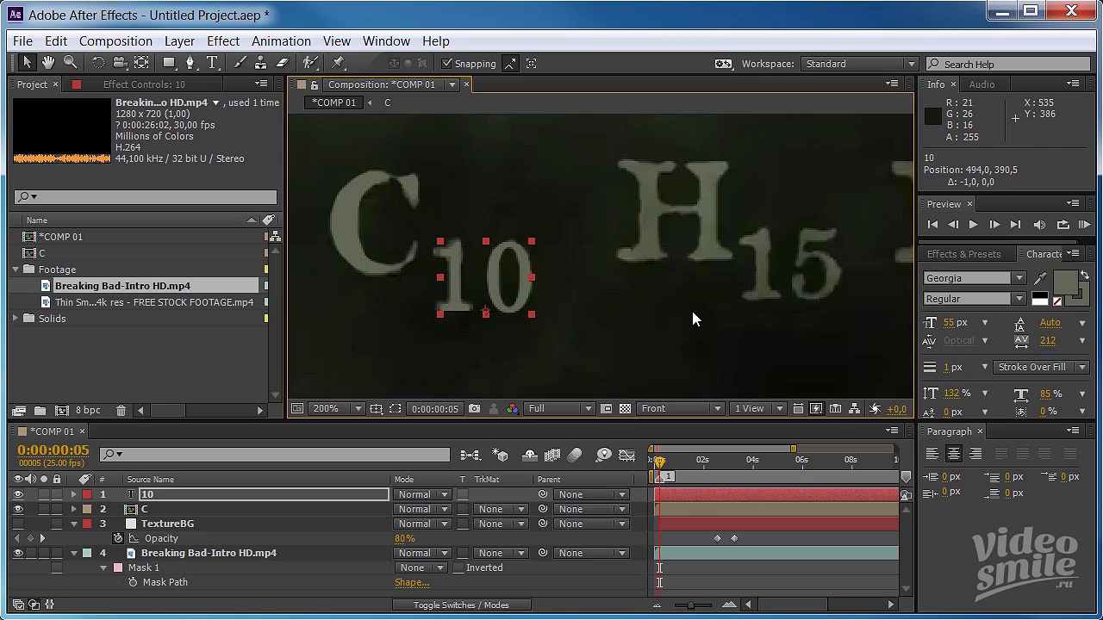
# Step: Apply Roughen Edges to the 10 layer and reduce its Border to 2.60
pyautogui.click(963, 254)
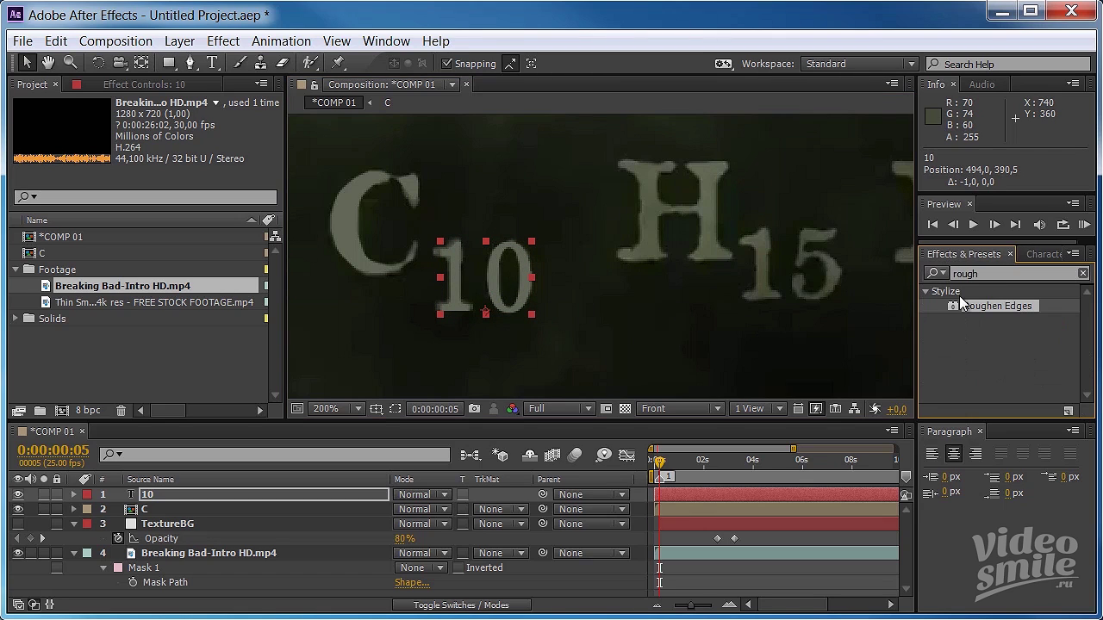
pyautogui.moveTo(991, 308)
pyautogui.mouseDown()
pyautogui.moveTo(426, 273)
pyautogui.moveTo(474, 277)
pyautogui.mouseUp()
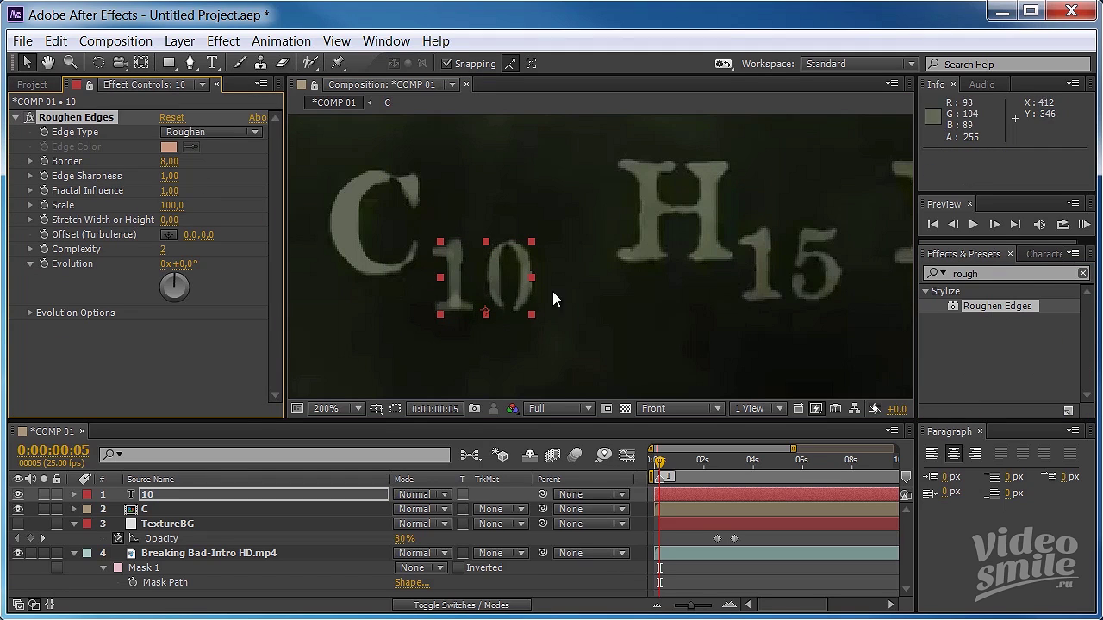
pyautogui.click(18, 554)
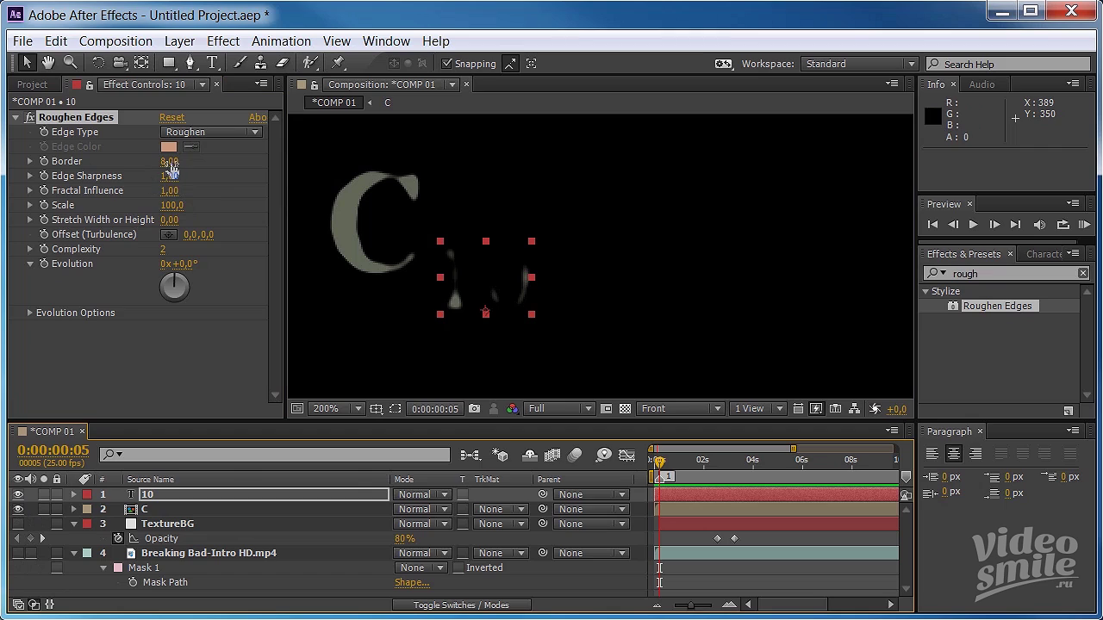
pyautogui.moveTo(170, 162); pyautogui.dragTo(135, 169)
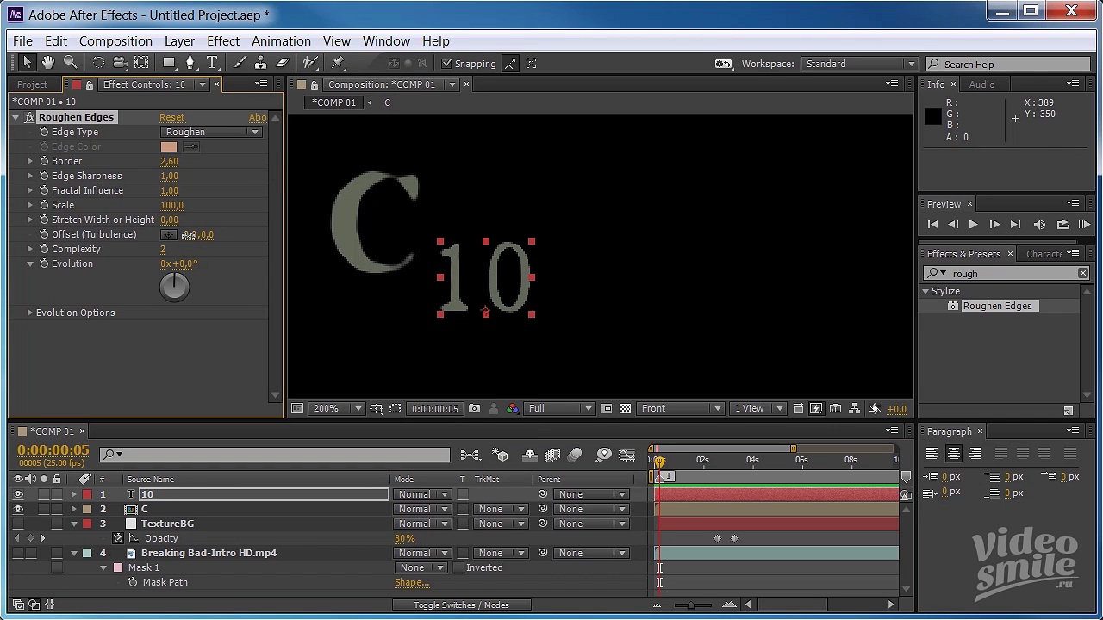
# Step: Adjust the Roughen Edges turbulence offset to 62, 61, comparing against the footage
pyautogui.moveTo(188, 235)
pyautogui.mouseDown()
pyautogui.moveTo(172, 243)
pyautogui.moveTo(316, 236)
pyautogui.mouseUp()
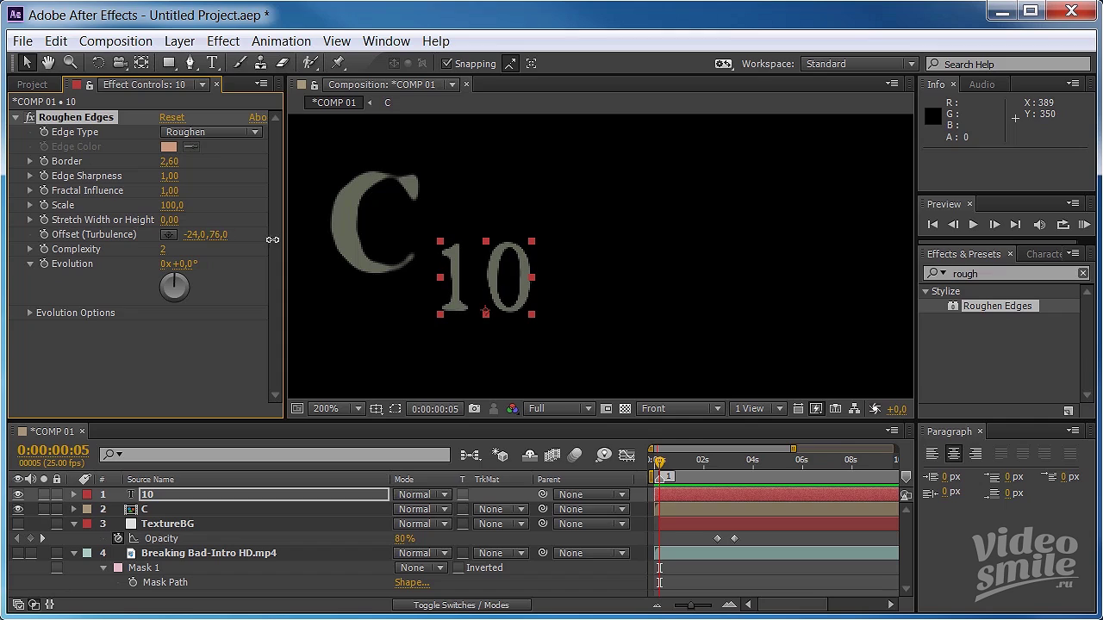
pyautogui.moveTo(316, 236); pyautogui.dragTo(229, 234)
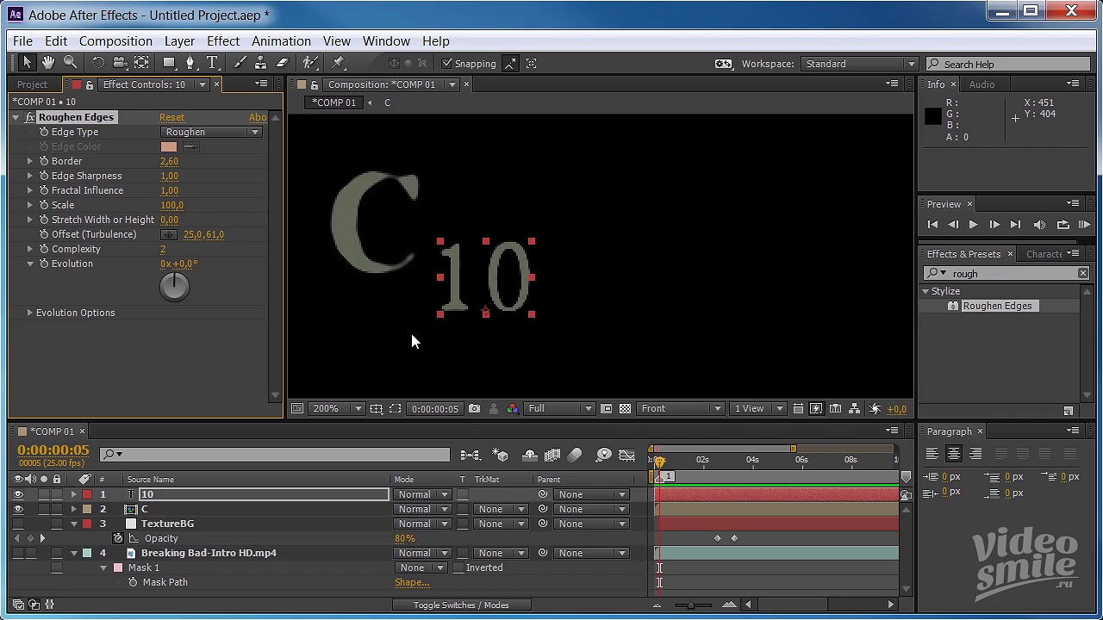
pyautogui.click(192, 497)
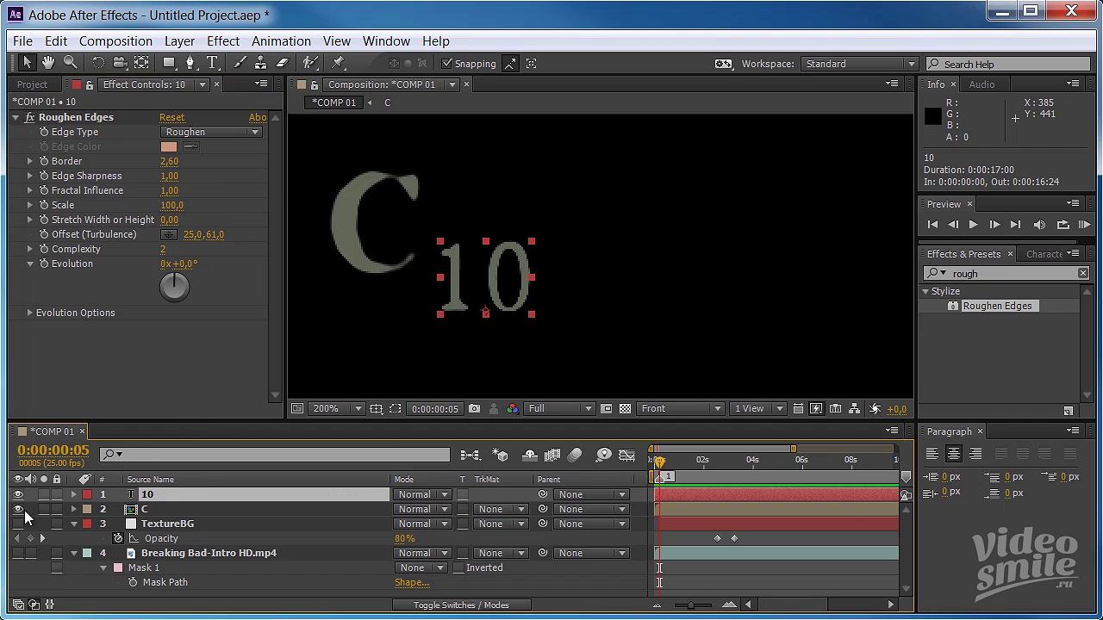
pyautogui.click(17, 554)
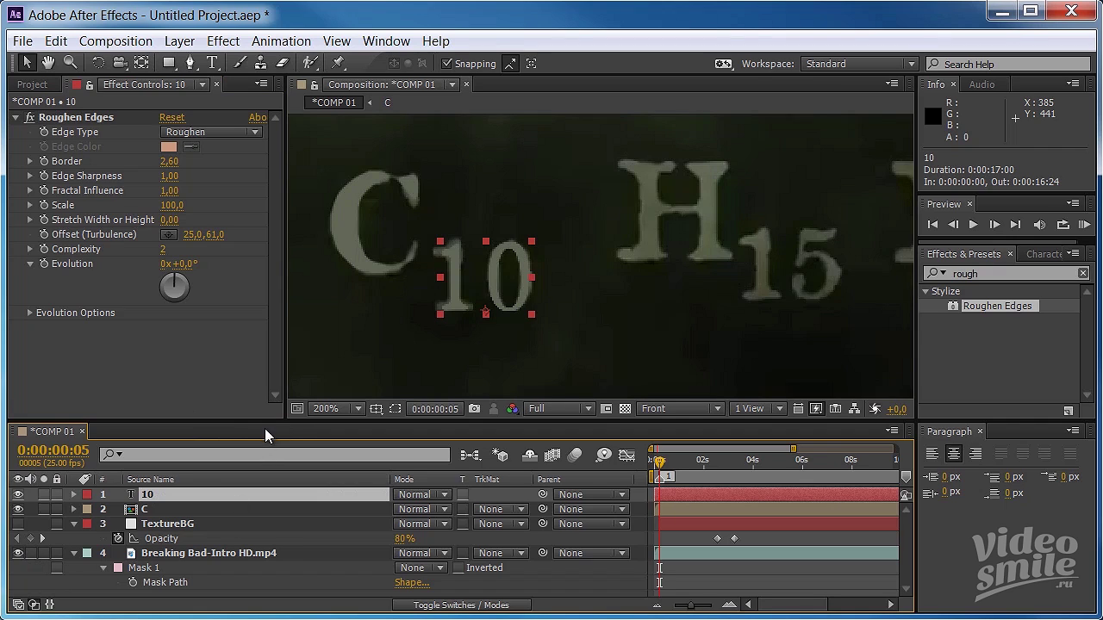
pyautogui.moveTo(189, 234)
pyautogui.mouseDown()
pyautogui.moveTo(158, 237)
pyautogui.moveTo(248, 234)
pyautogui.mouseUp()
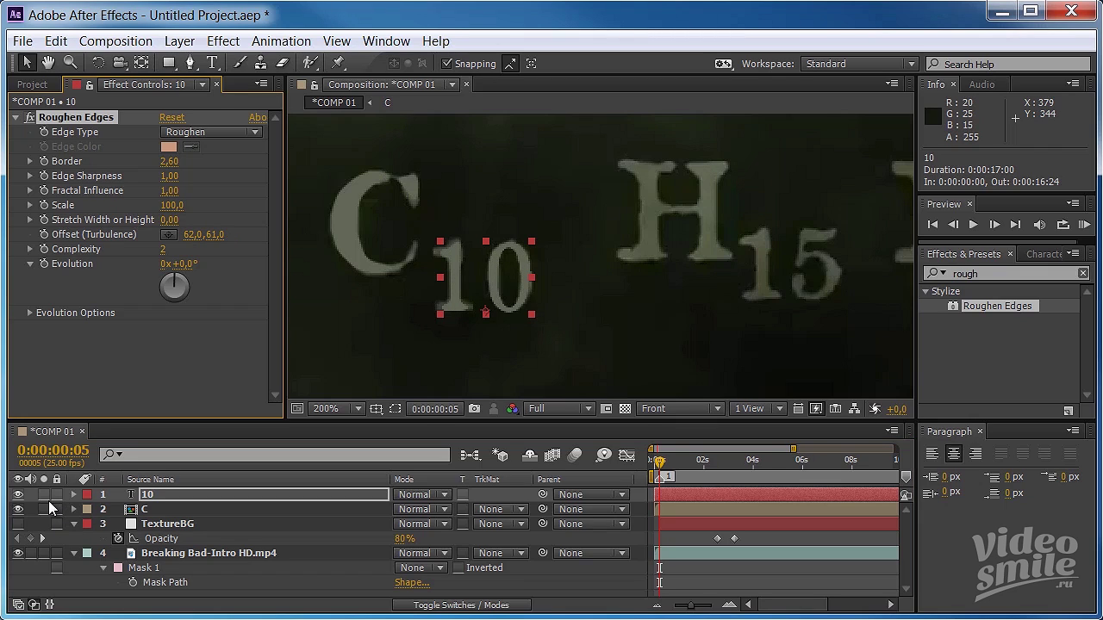
pyautogui.click(18, 554)
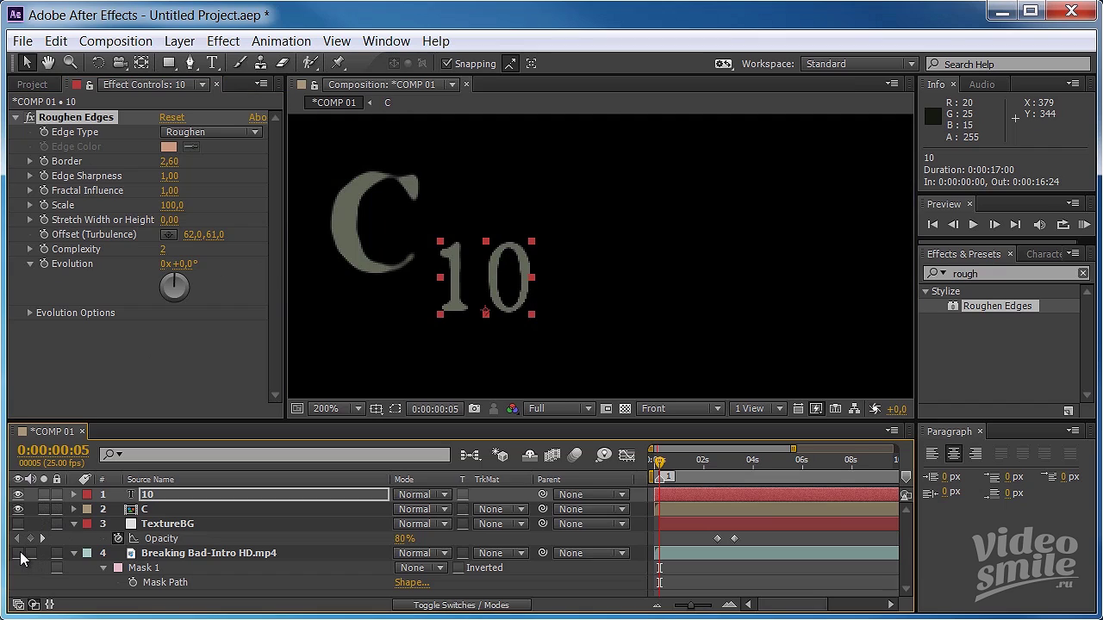
pyautogui.click(18, 554)
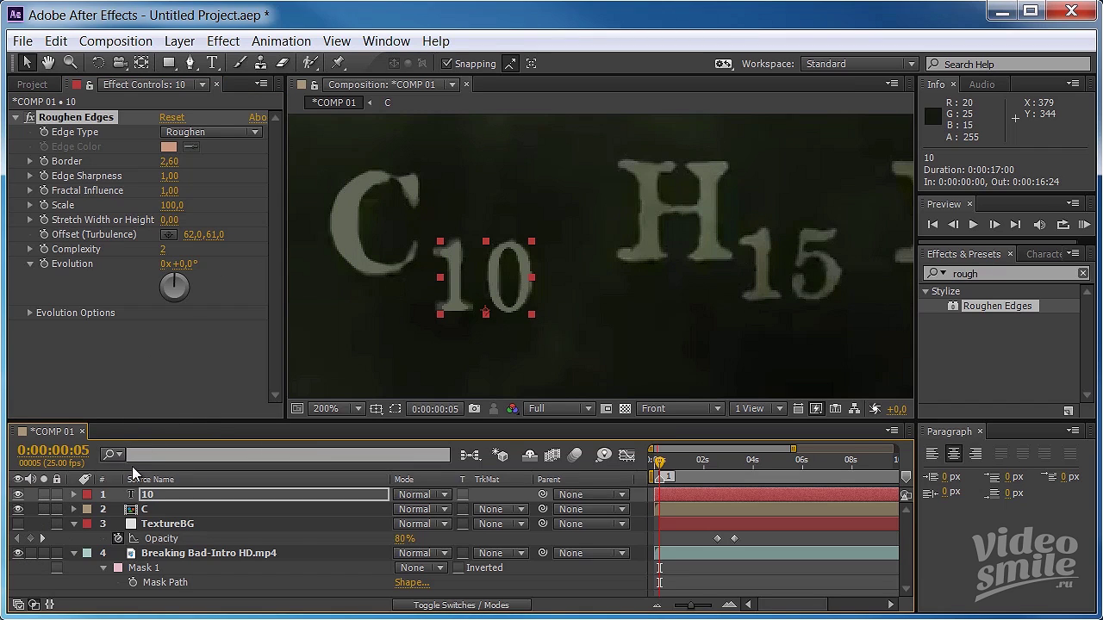
pyautogui.click(174, 497)
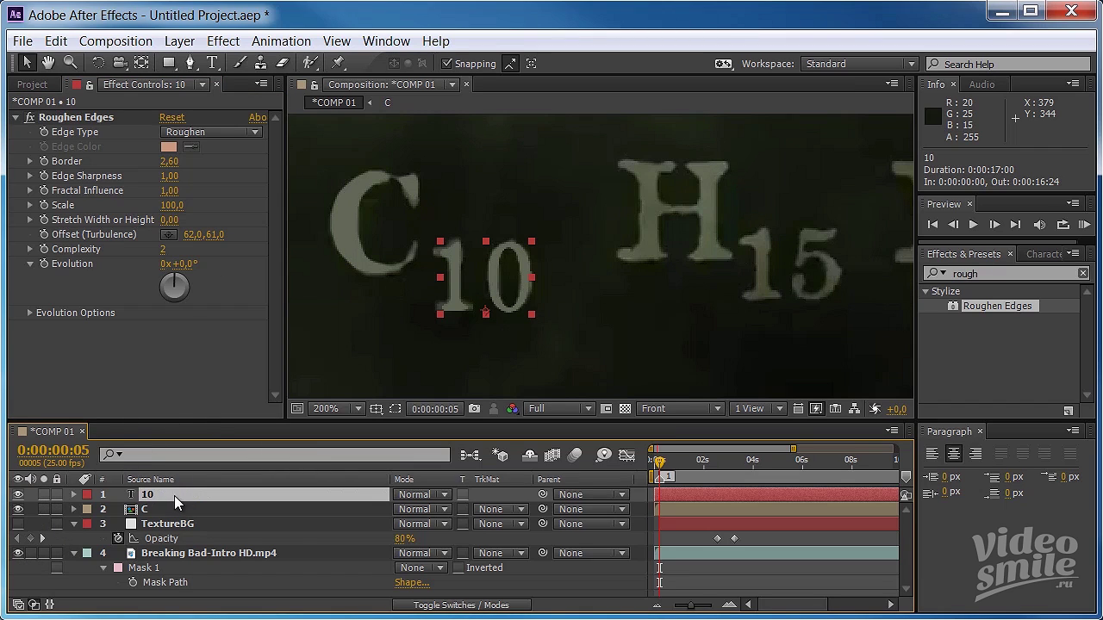
# Step: Precompose the 10 layer into a comp named 10
pyautogui.hotkey('ctrl', 'shift', 'c')
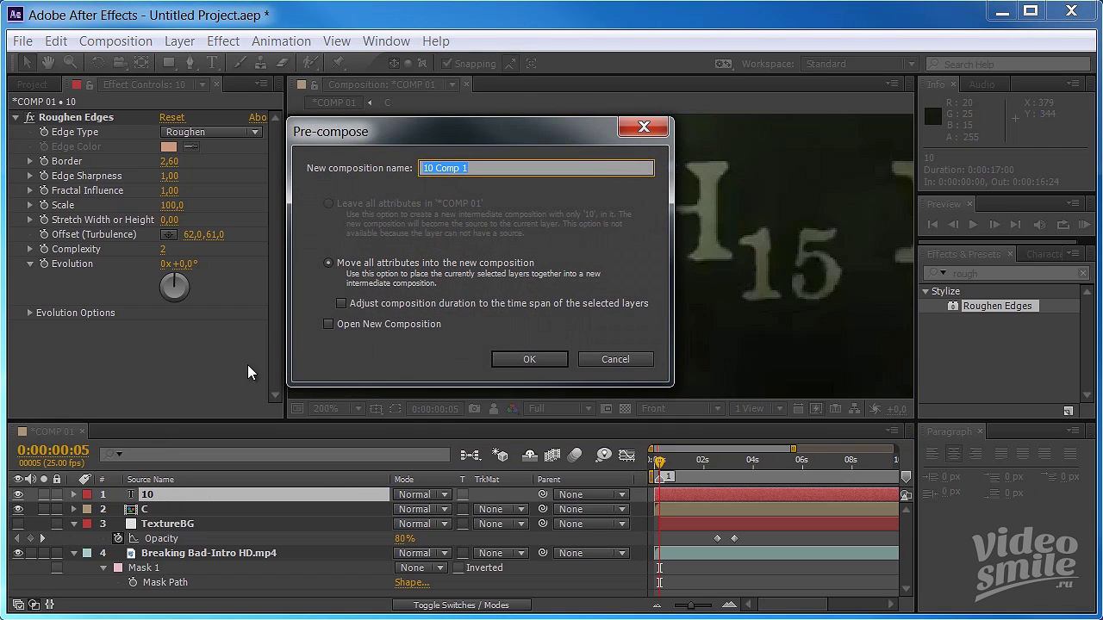
pyautogui.moveTo(480, 167); pyautogui.dragTo(443, 173)
pyautogui.press('BackSpace')
pyautogui.press('Return')
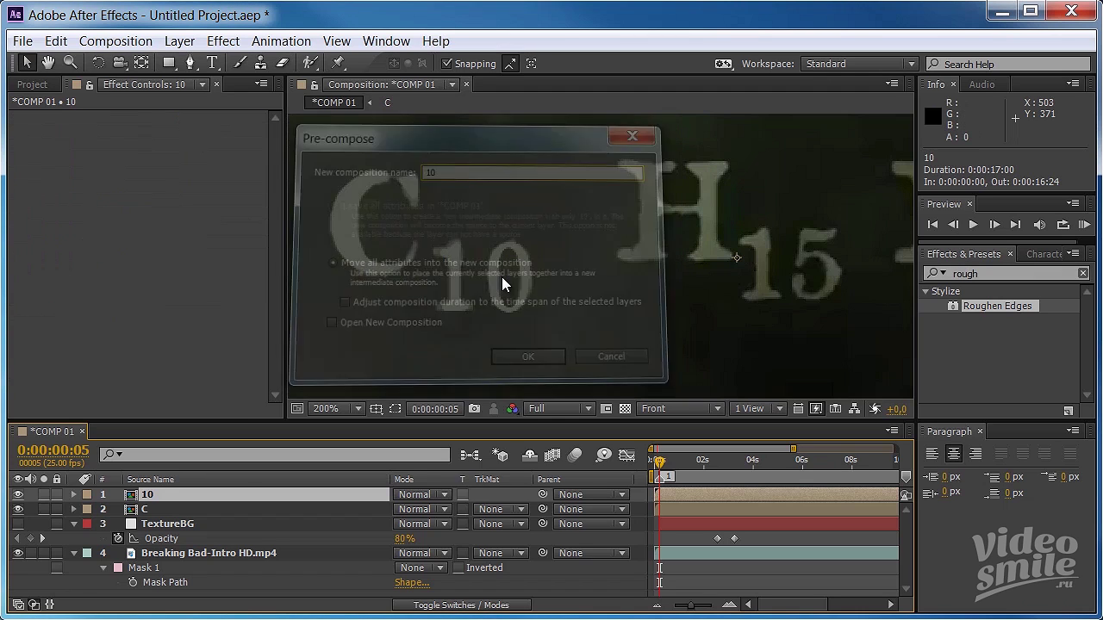
# Step: Precompose the C and 10 layers together into a comp named 'C 10'
pyautogui.click(157, 506)
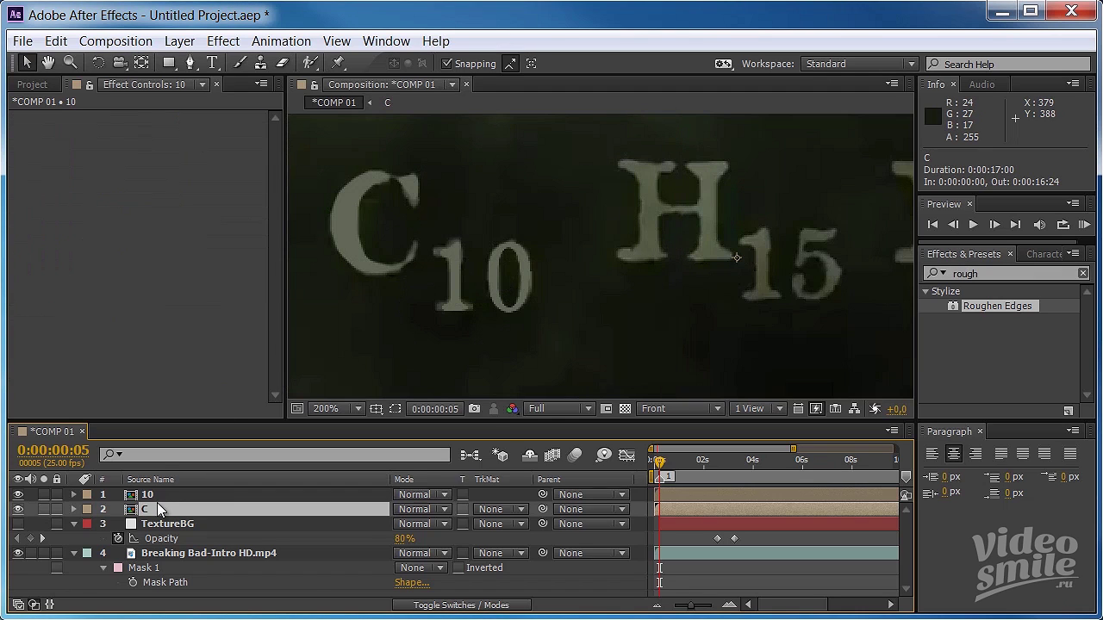
pyautogui.keyDown('ctrl'); pyautogui.click(158, 497); pyautogui.keyUp('ctrl')
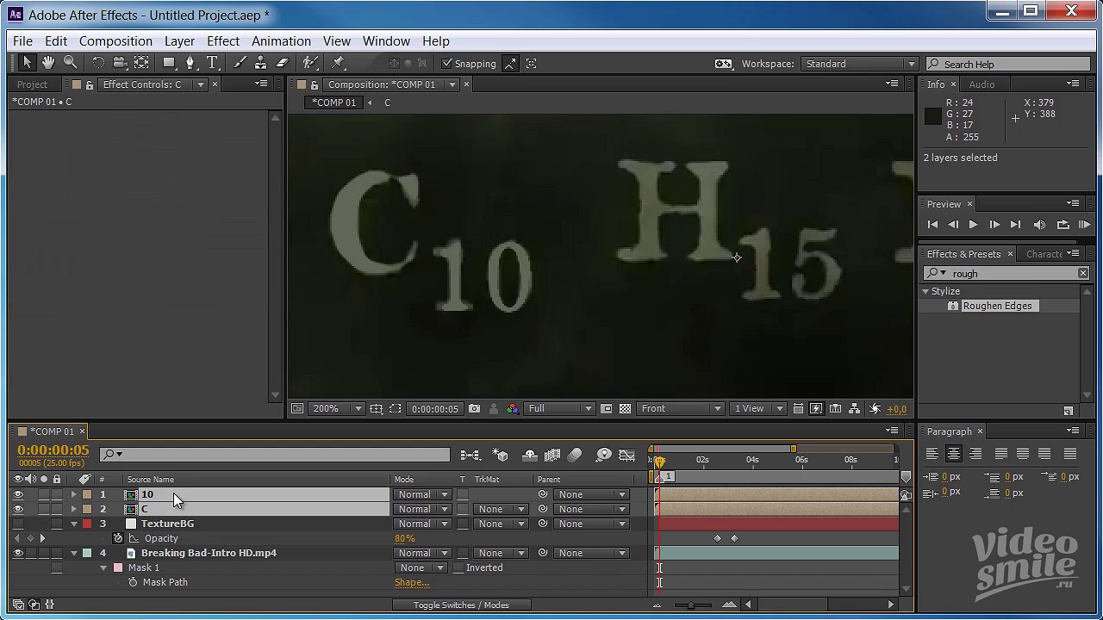
pyautogui.hotkey('ctrl', 'shift', 'c')
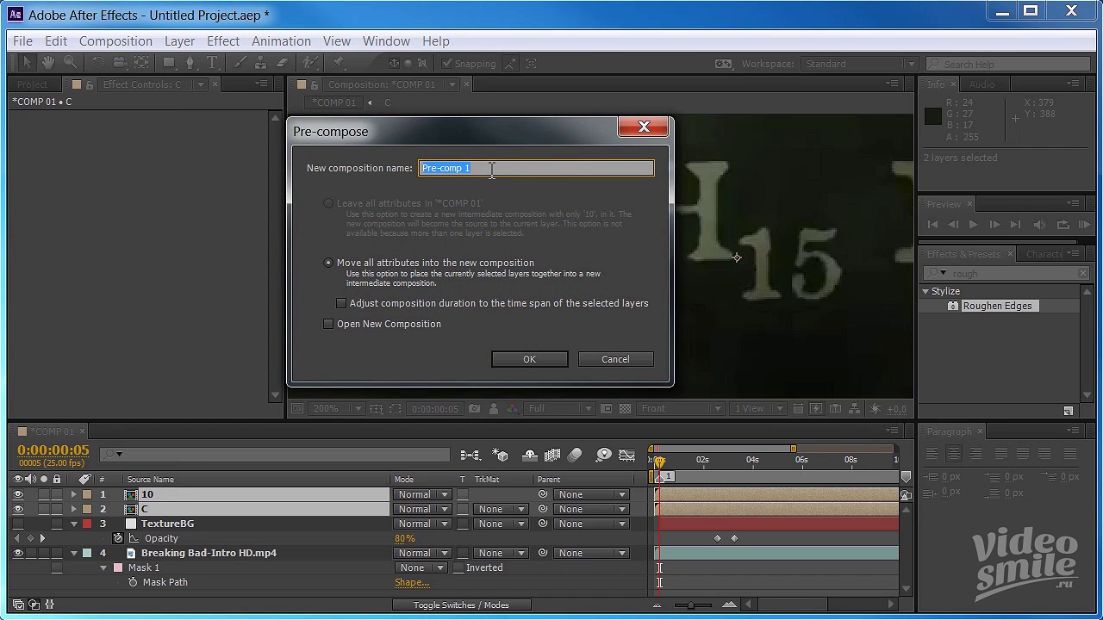
pyautogui.write('C 1')
pyautogui.write('0')
pyautogui.click(536, 359)
pyautogui.click(34, 85)
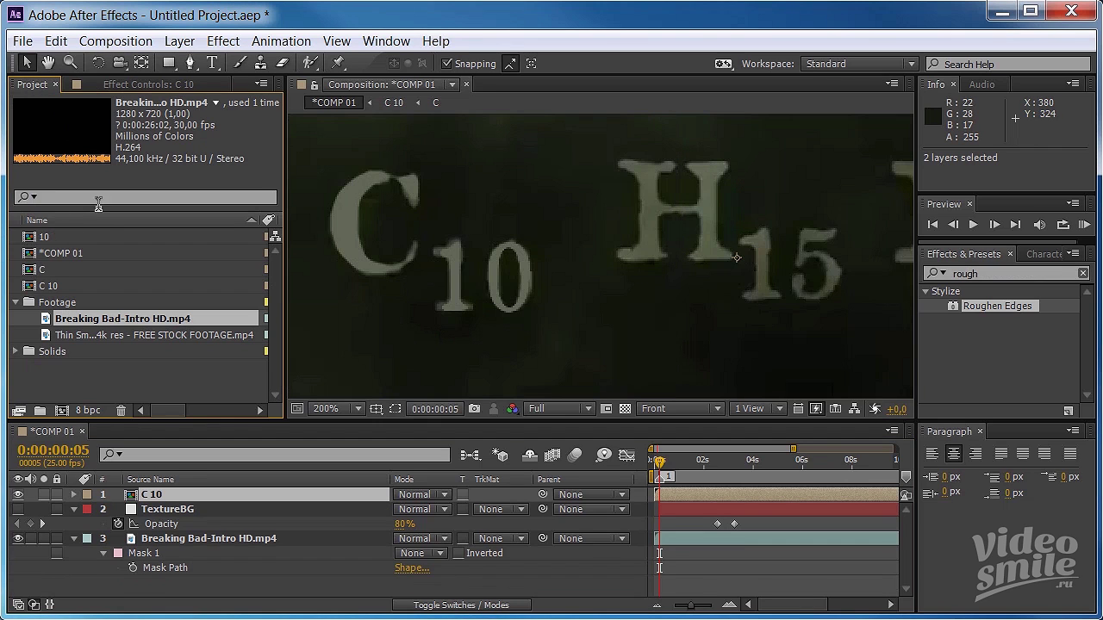
# Step: Move the C 10, C and 10 comps into a new project folder
pyautogui.click(51, 285)
pyautogui.click(44, 269)
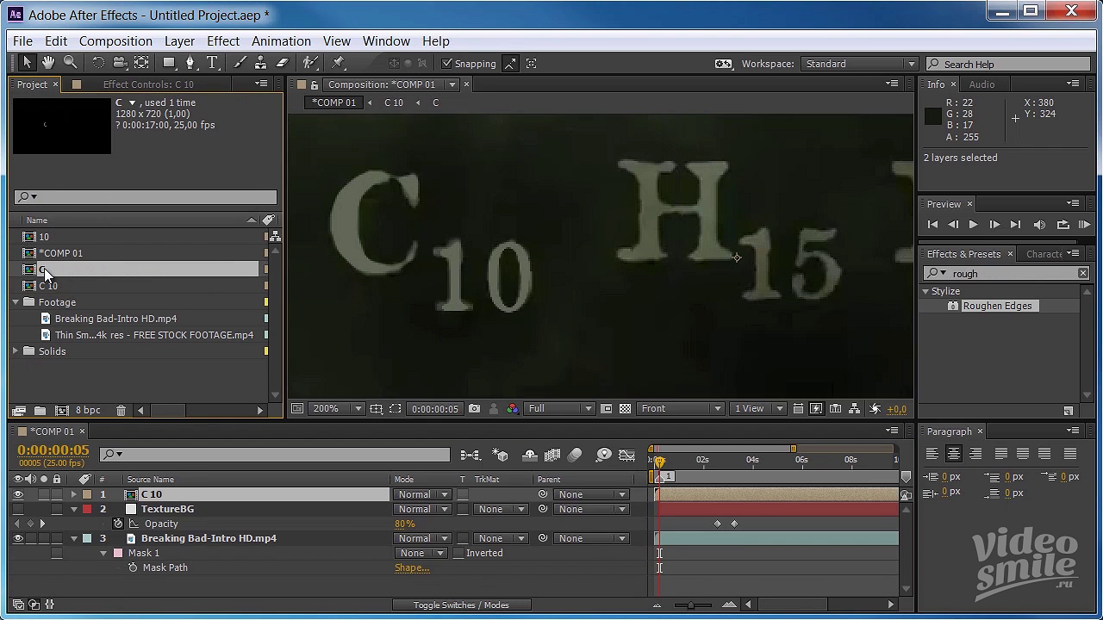
pyautogui.click(60, 236)
pyautogui.click(155, 286)
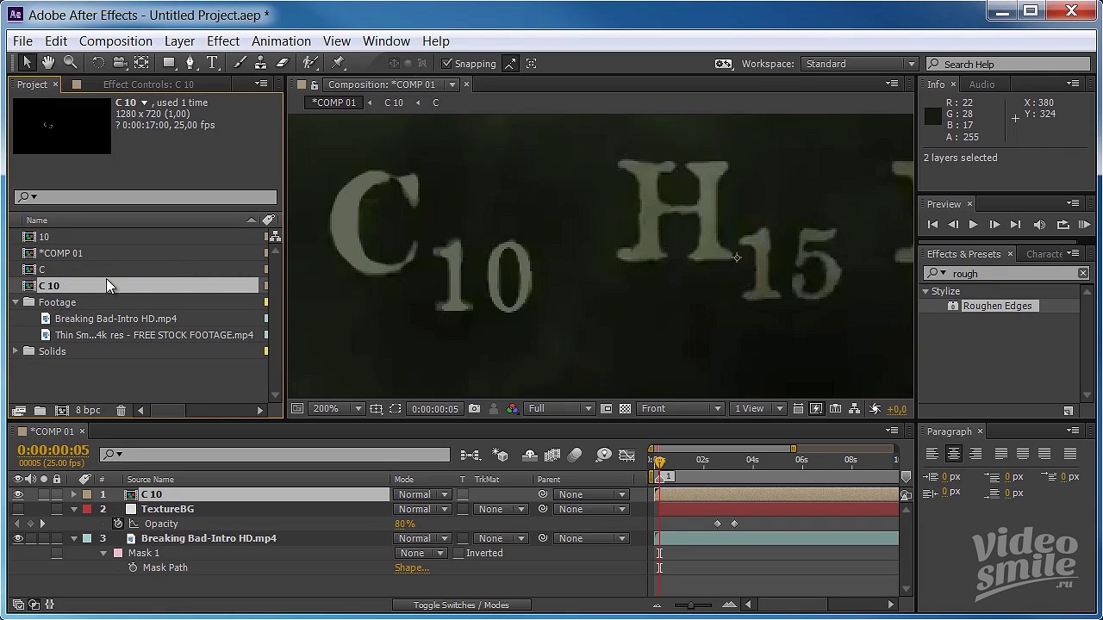
pyautogui.keyDown('ctrl'); pyautogui.click(69, 270); pyautogui.keyUp('ctrl')
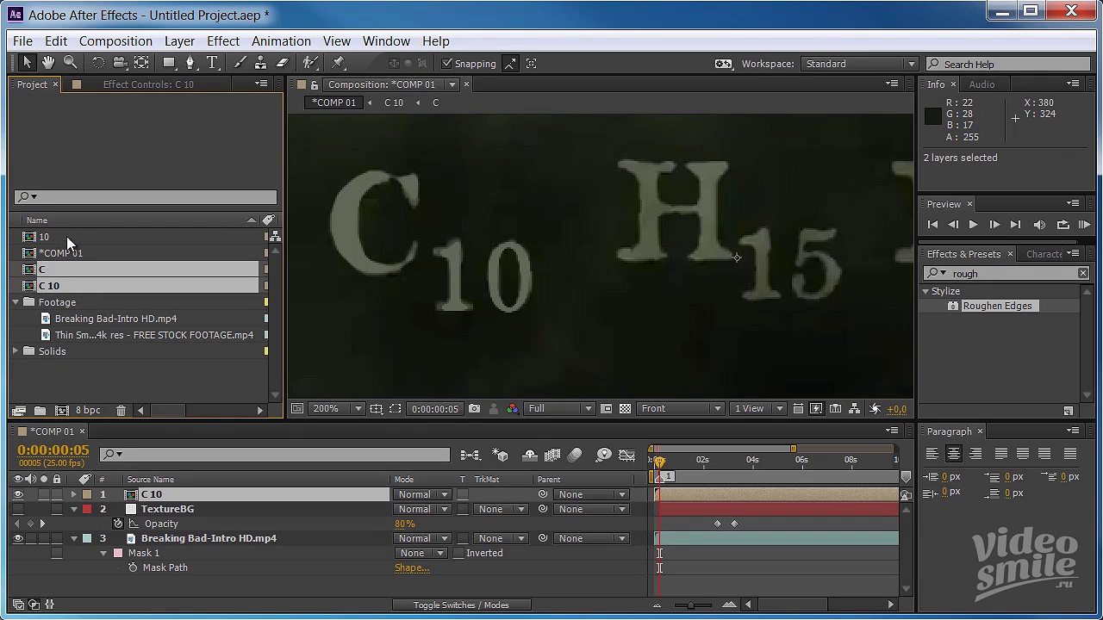
pyautogui.keyDown('ctrl'); pyautogui.click(67, 236); pyautogui.keyUp('ctrl')
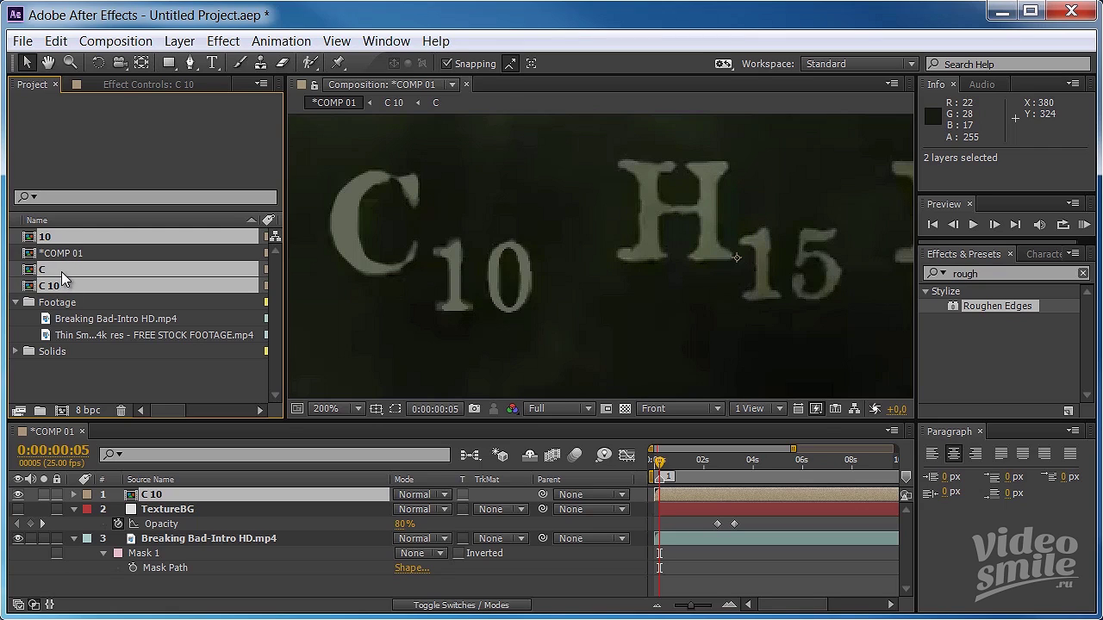
pyautogui.moveTo(61, 272); pyautogui.dragTo(40, 408)
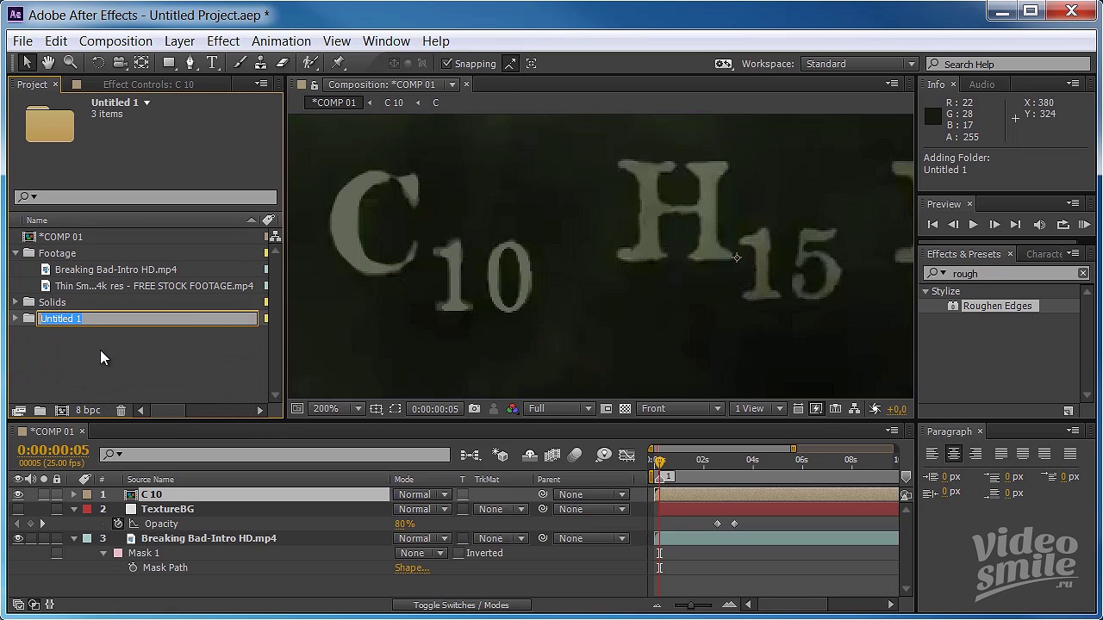
# Step: Name the folder Text and duplicate comp C as a new comp named H
pyautogui.write('Text')
pyautogui.press('Return')
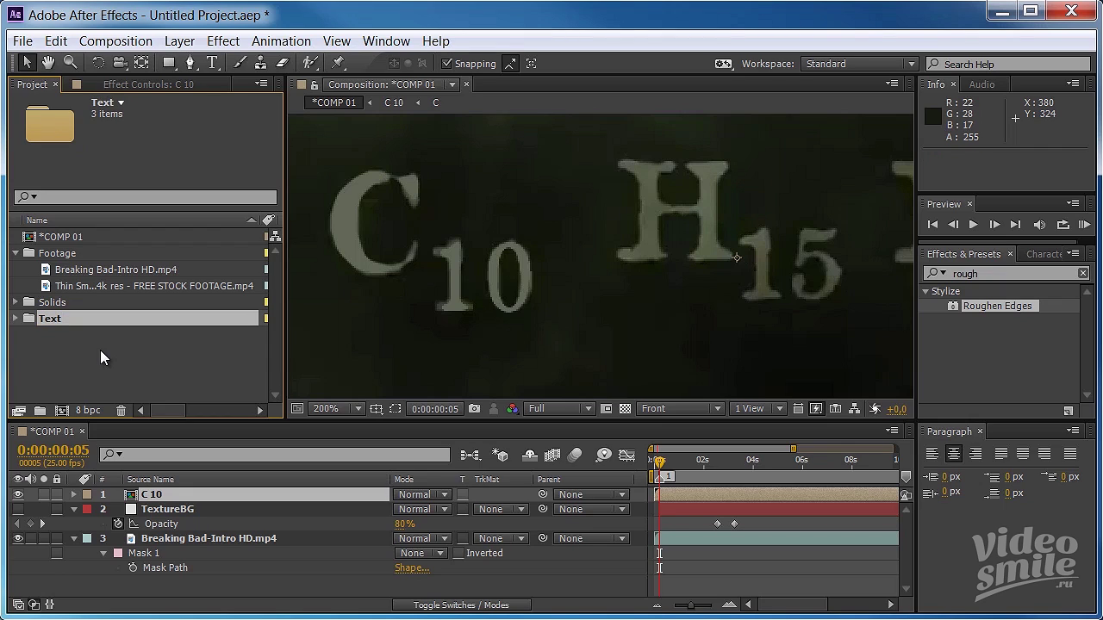
pyautogui.click(15, 319)
pyautogui.click(71, 351)
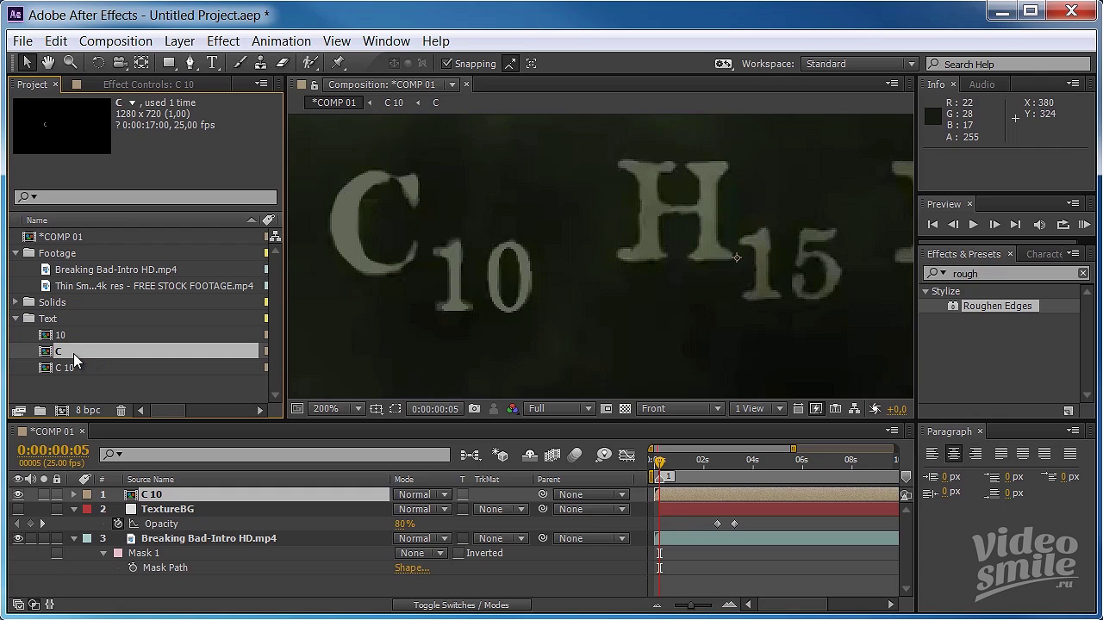
pyautogui.hotkey('ctrl', 'd')
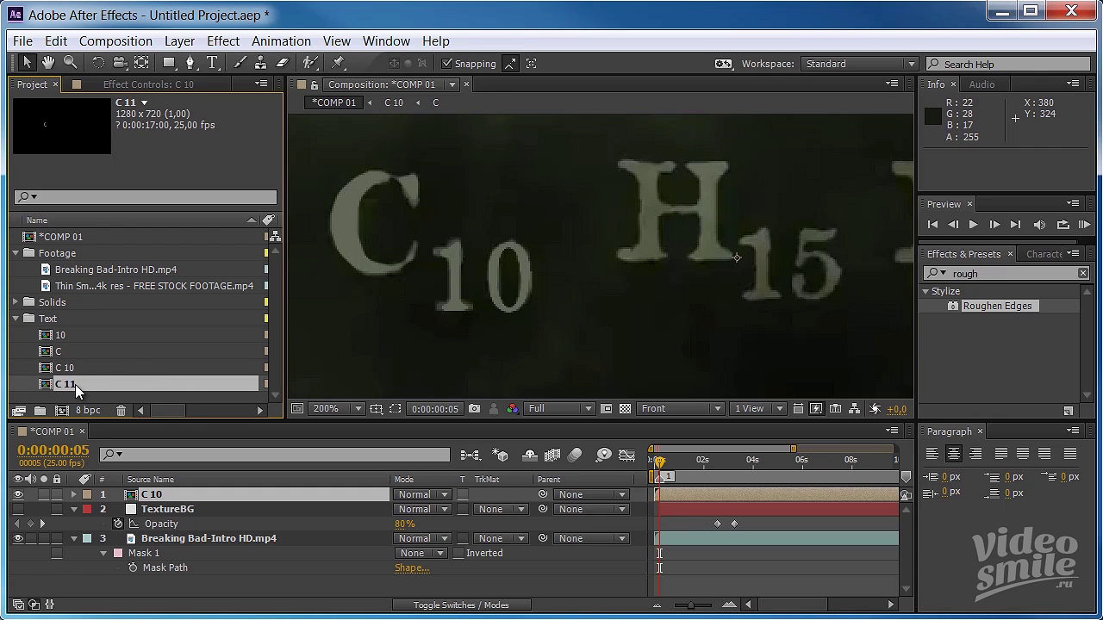
pyautogui.press('Return')
pyautogui.write('H')
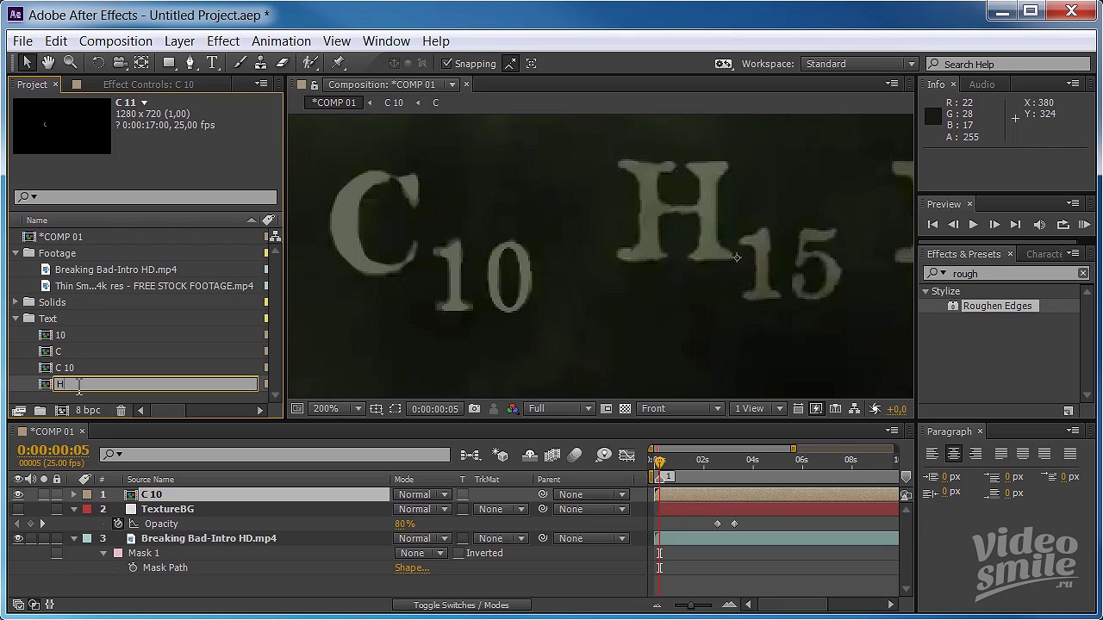
pyautogui.press('Return')
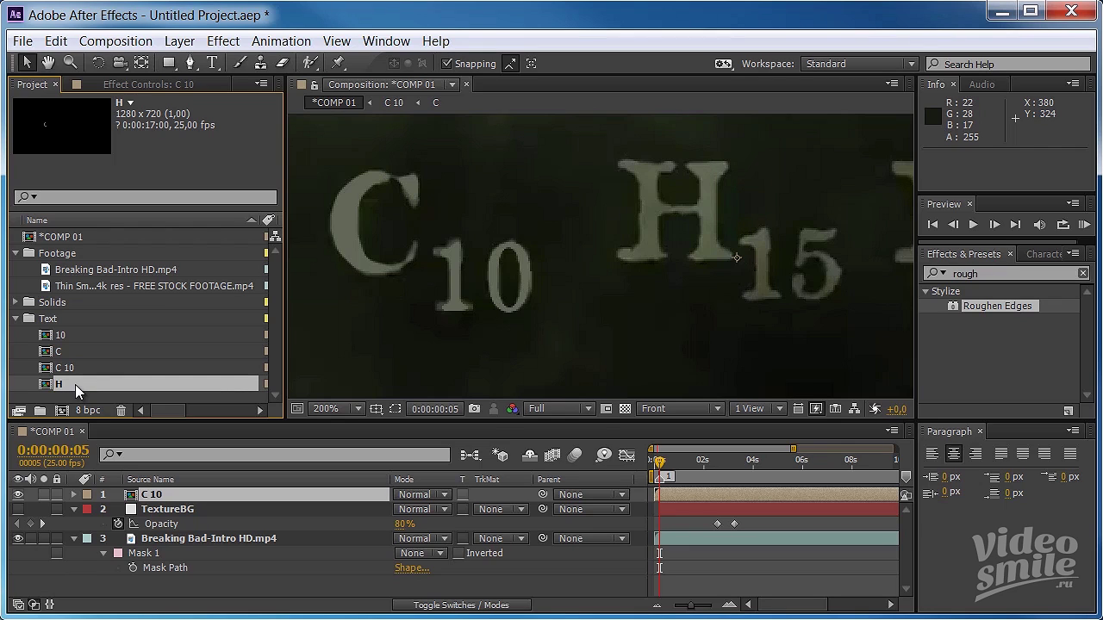
# Step: Change the letter inside comp H from C to H
pyautogui.doubleClick(74, 385)
pyautogui.click(160, 495)
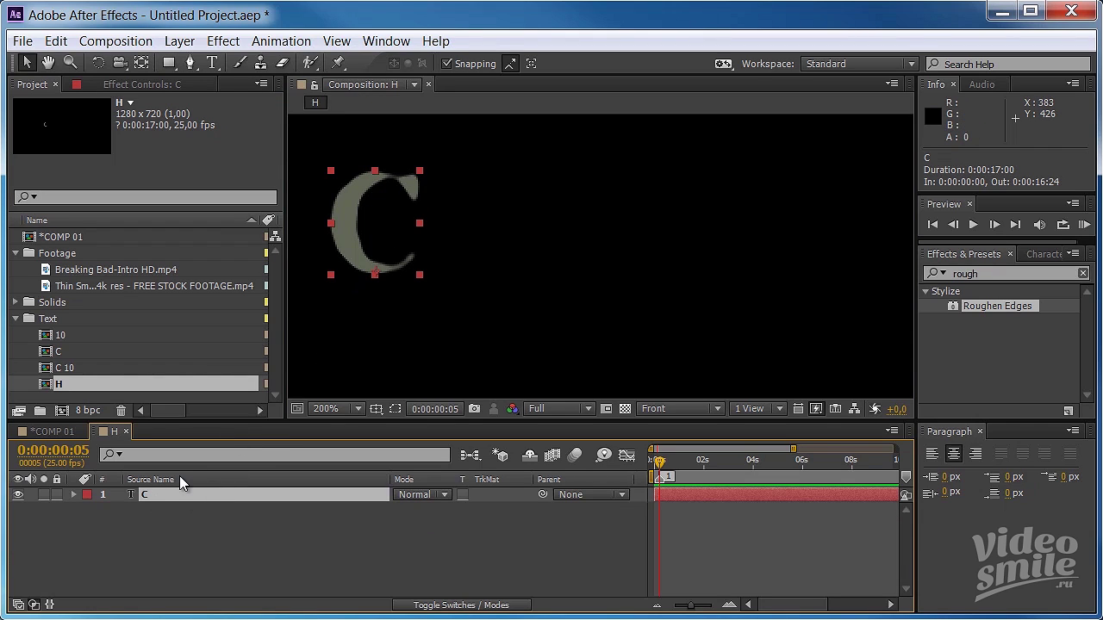
pyautogui.doubleClick(160, 496)
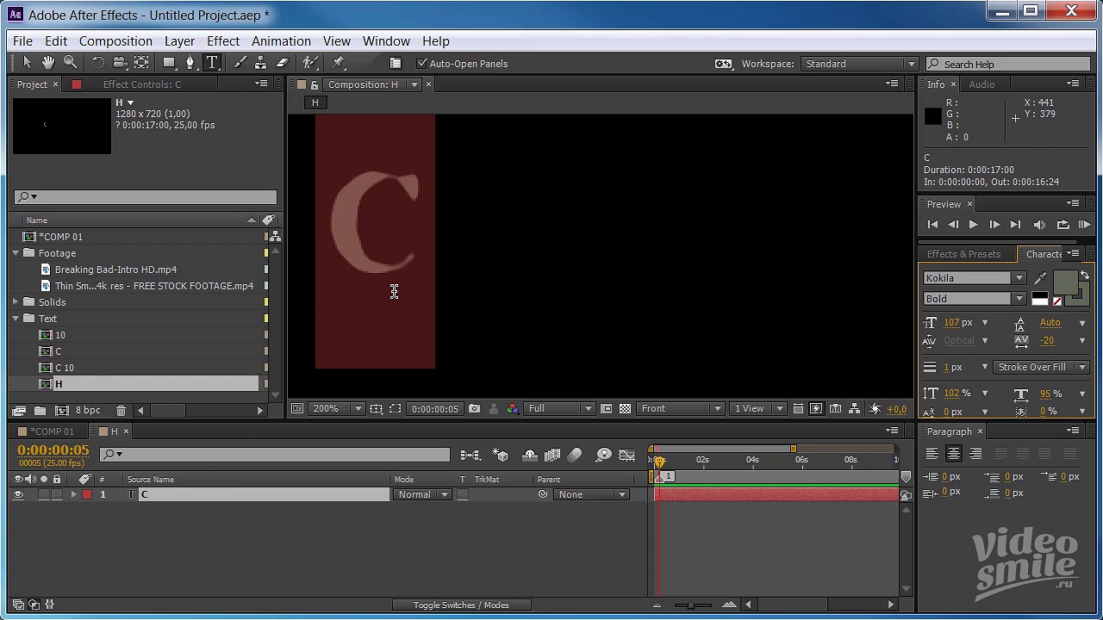
pyautogui.write('H')
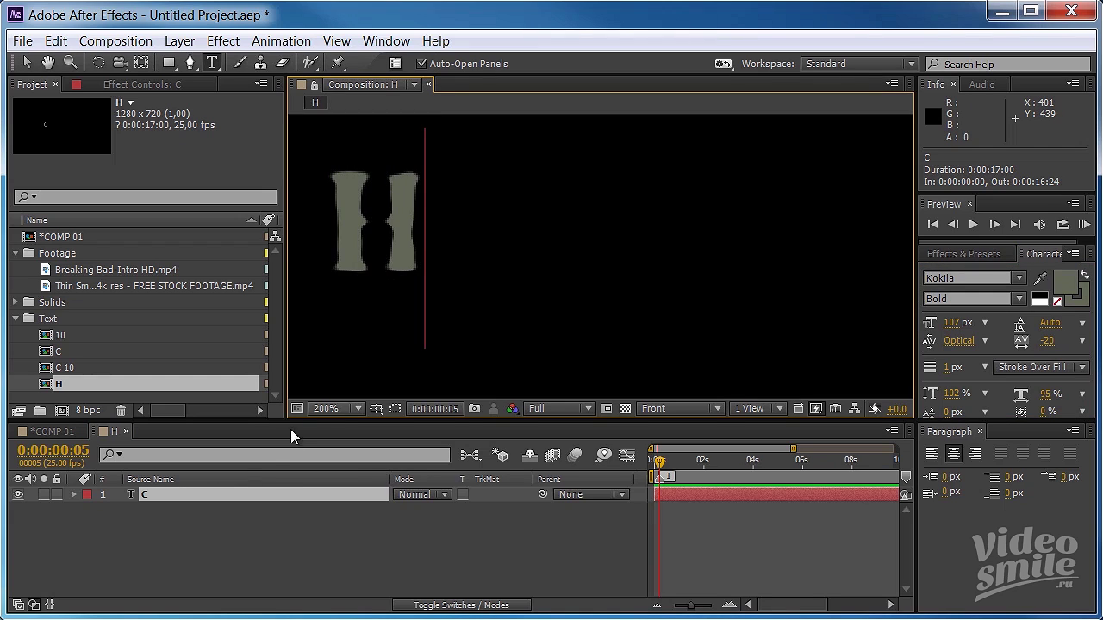
pyautogui.press('Escape')
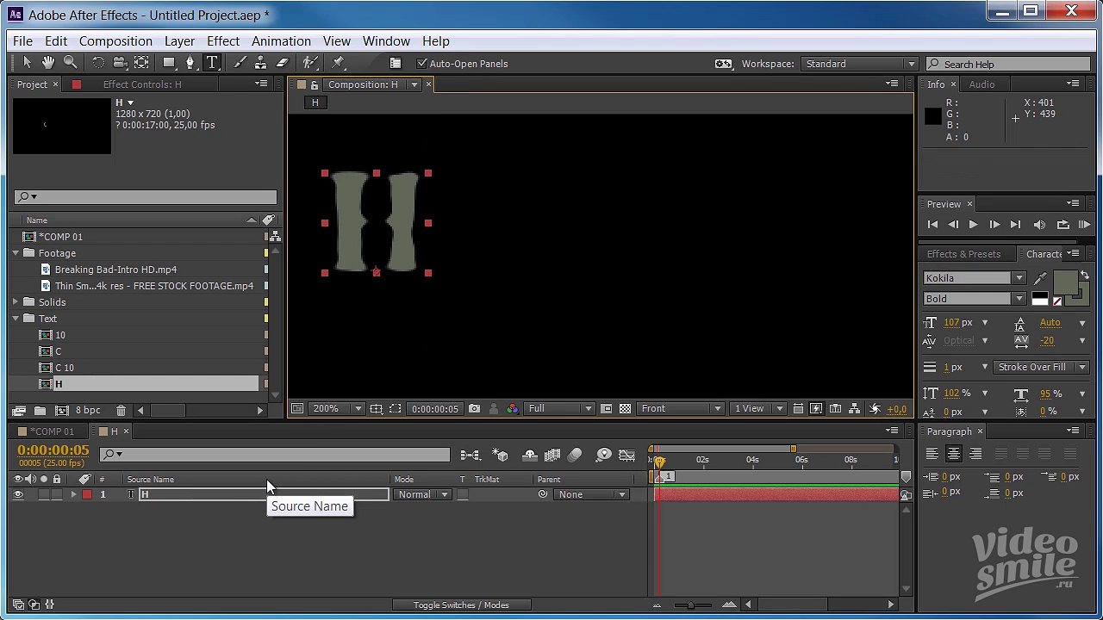
pyautogui.click(176, 495)
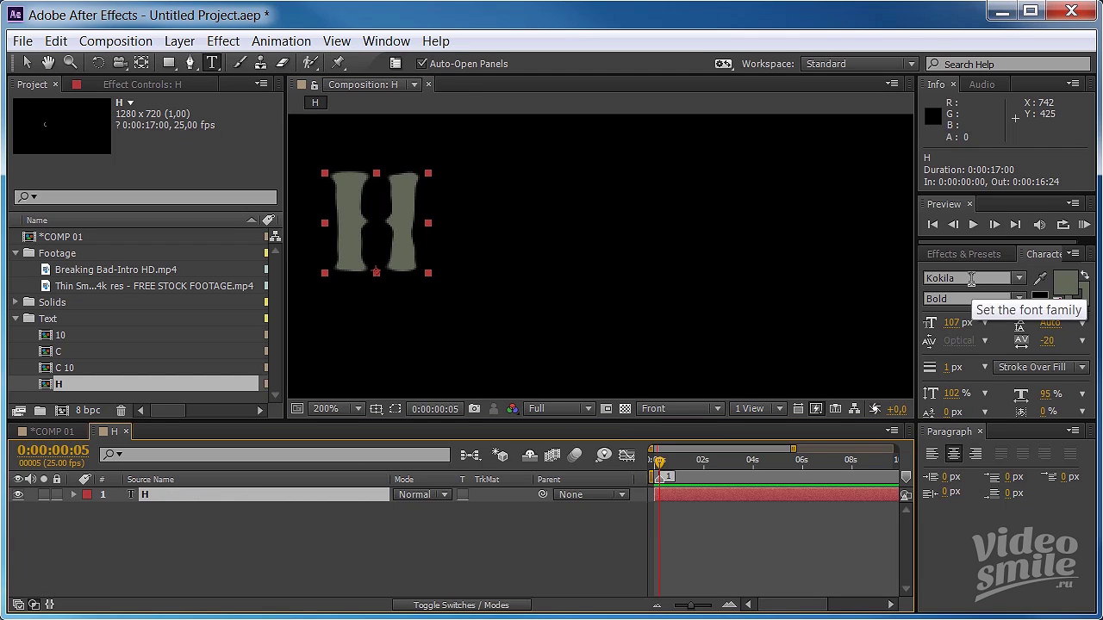
# Step: Set the H to Regular style with 100% vertical and horizontal scale
pyautogui.click(1018, 299)
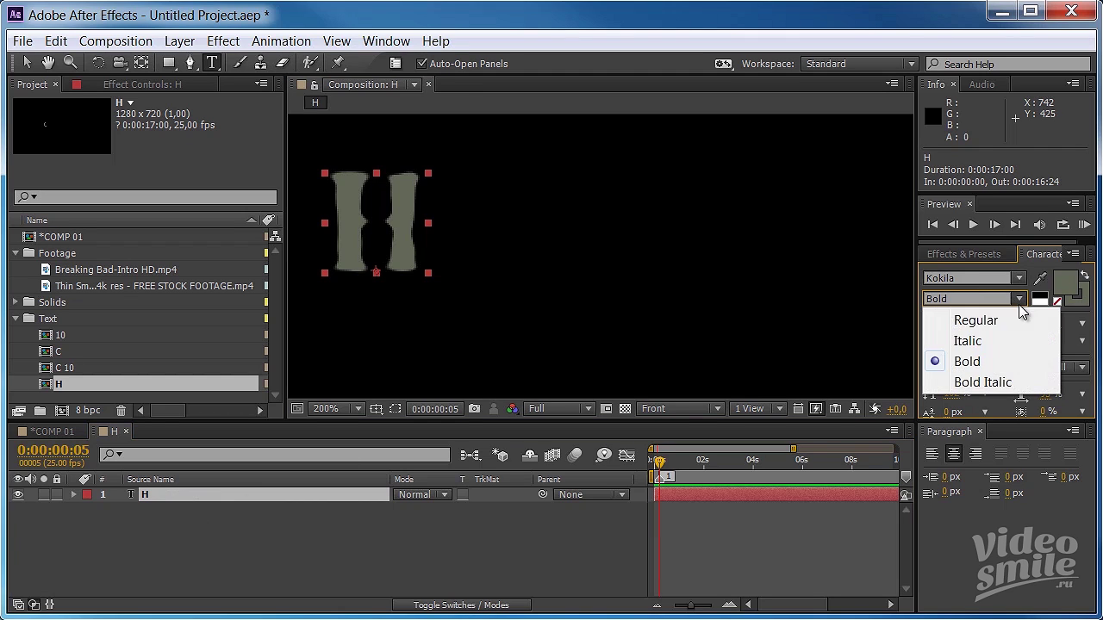
pyautogui.click(996, 323)
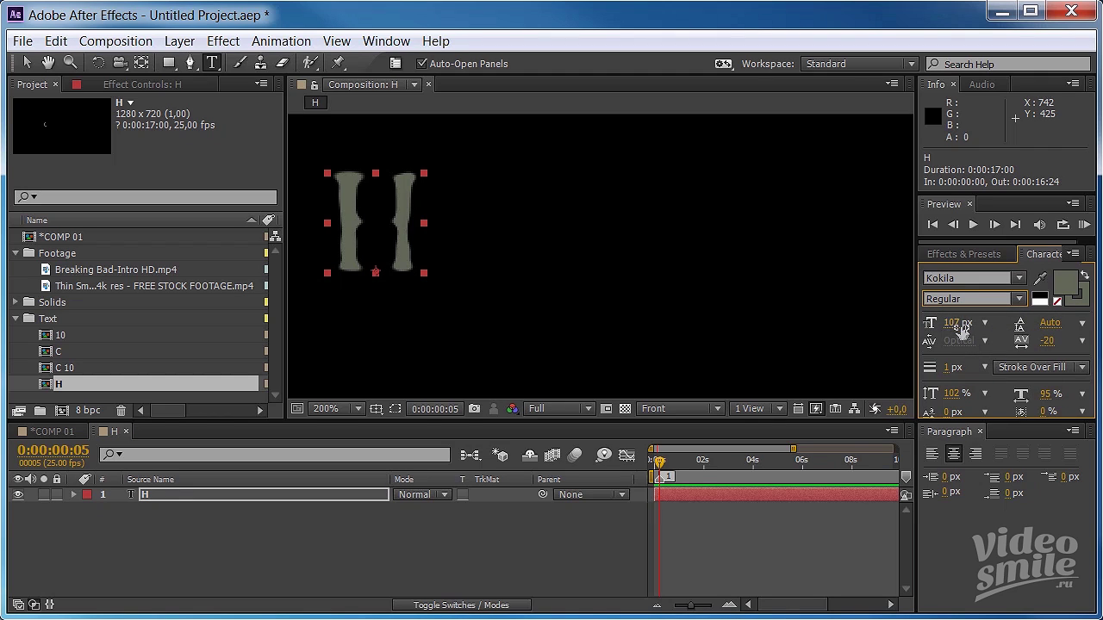
pyautogui.click(951, 395)
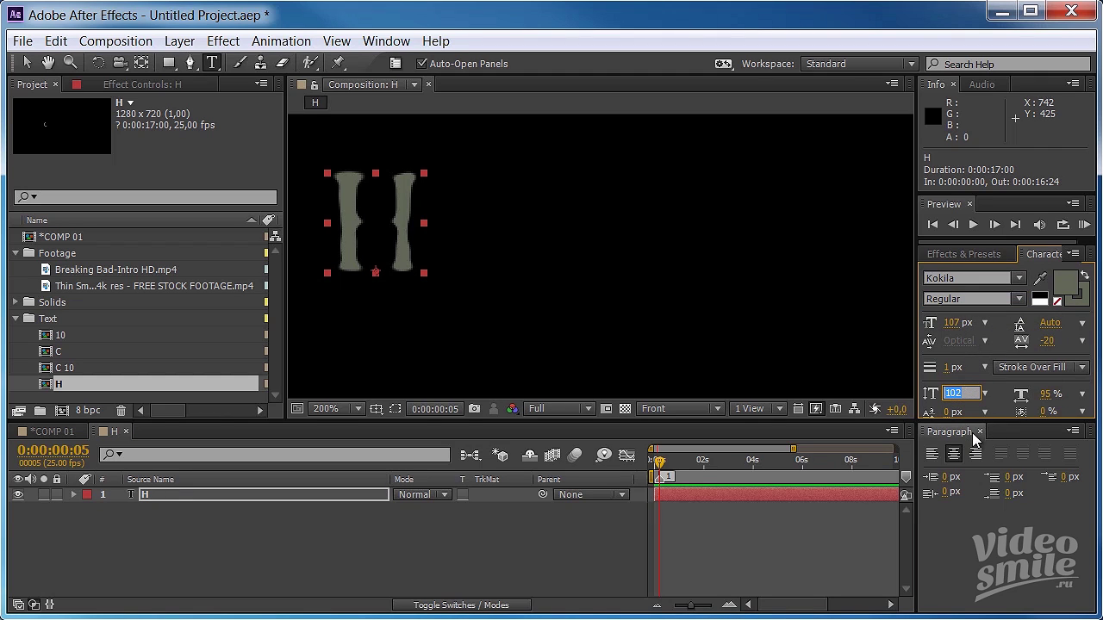
pyautogui.write('10')
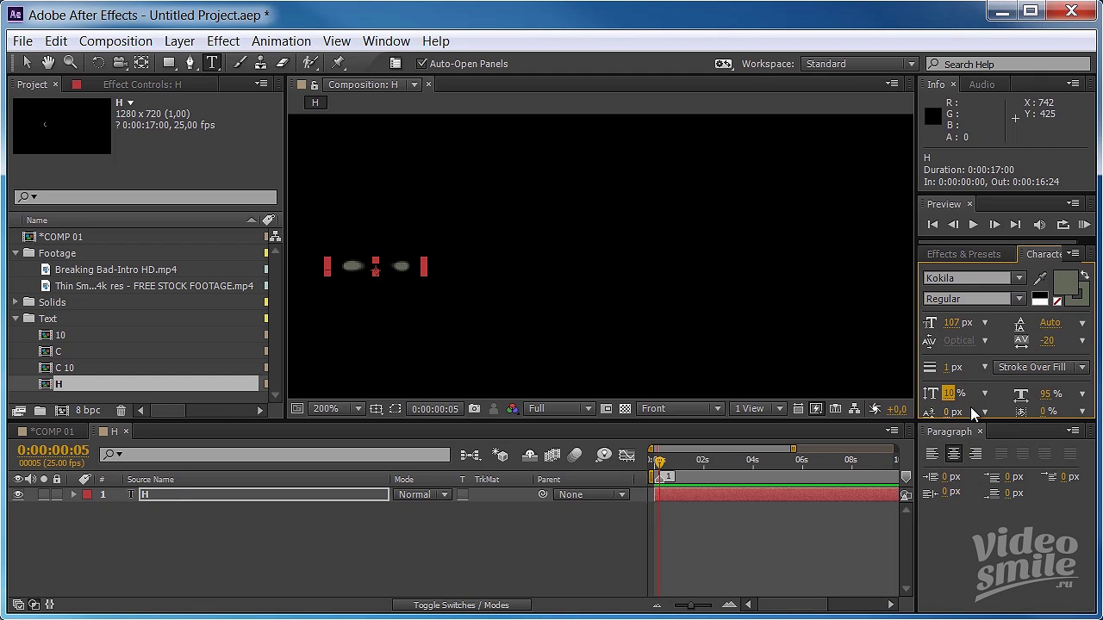
pyautogui.click(948, 394)
pyautogui.write('100')
pyautogui.press('Return')
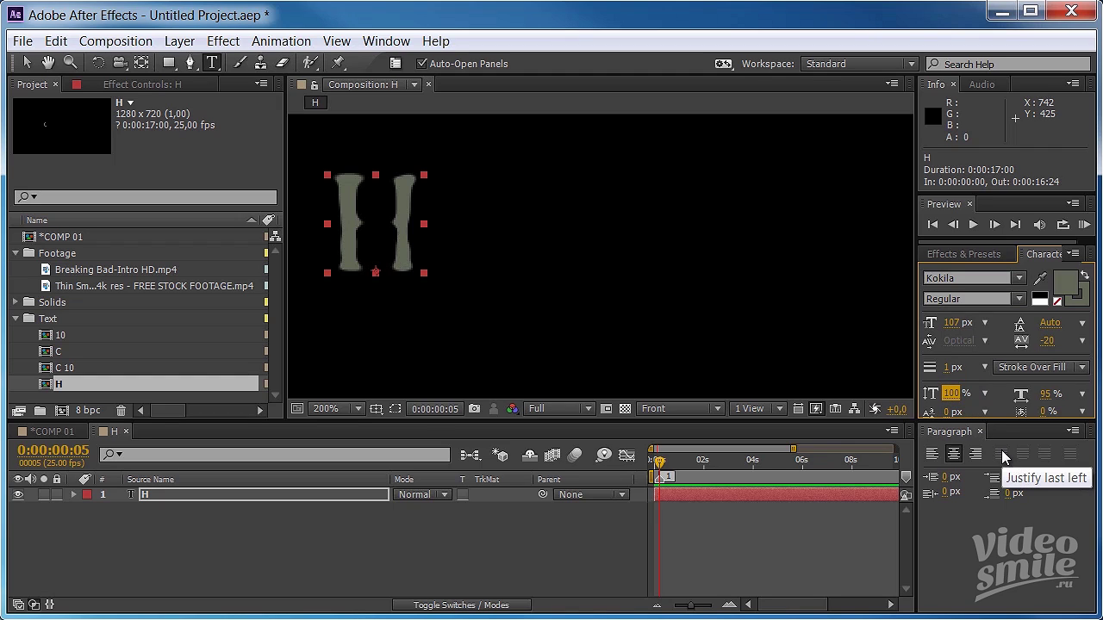
pyautogui.click(1046, 394)
pyautogui.write('1')
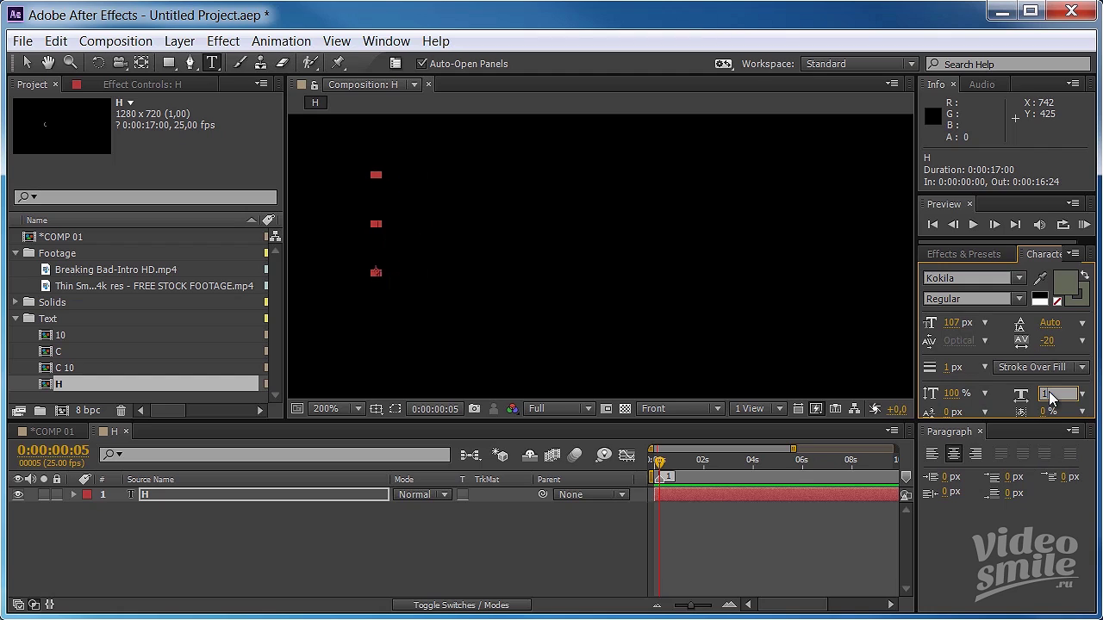
pyautogui.write('00')
pyautogui.press('Return')
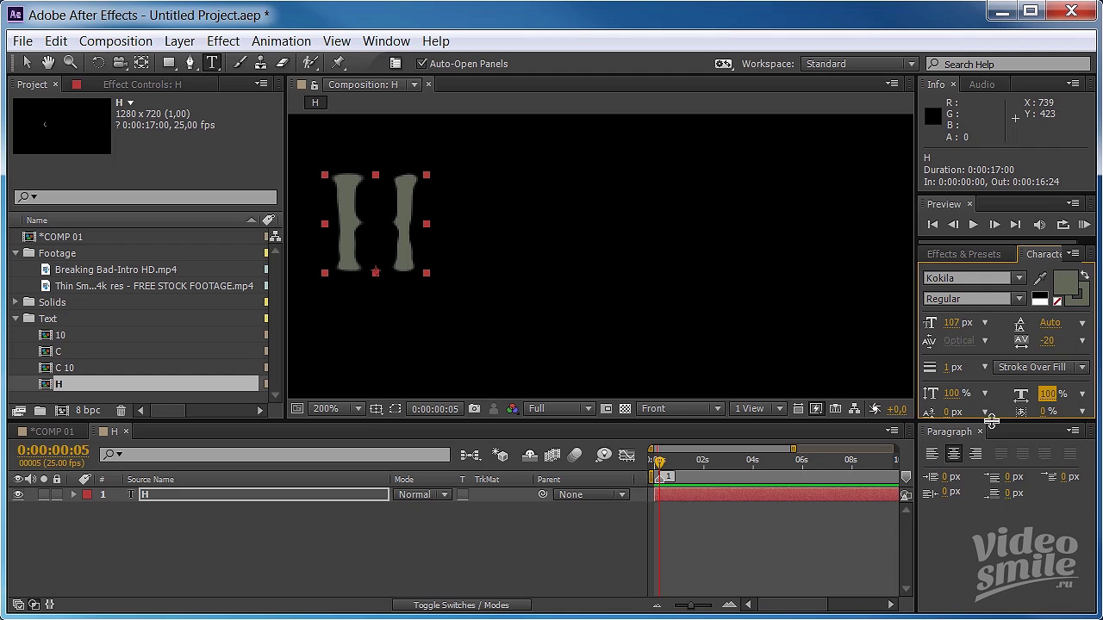
# Step: Turn on Faux Bold for the H
pyautogui.moveTo(992, 422)
pyautogui.mouseDown()
pyautogui.moveTo(1006, 465)
pyautogui.moveTo(975, 458)
pyautogui.mouseUp()
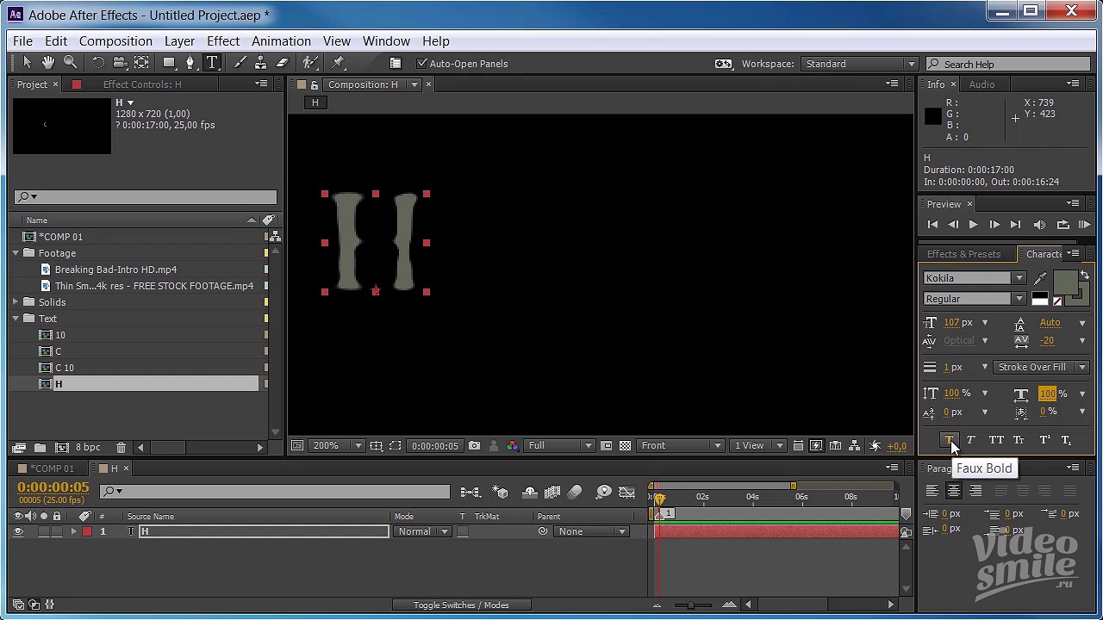
pyautogui.click(951, 440)
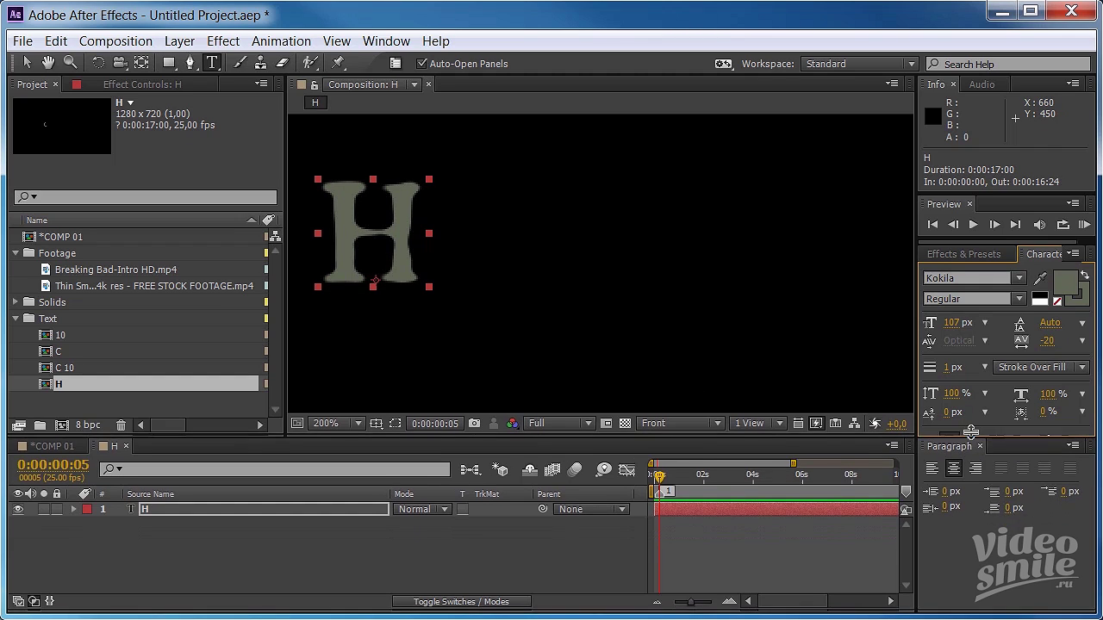
pyautogui.moveTo(973, 455); pyautogui.dragTo(972, 424)
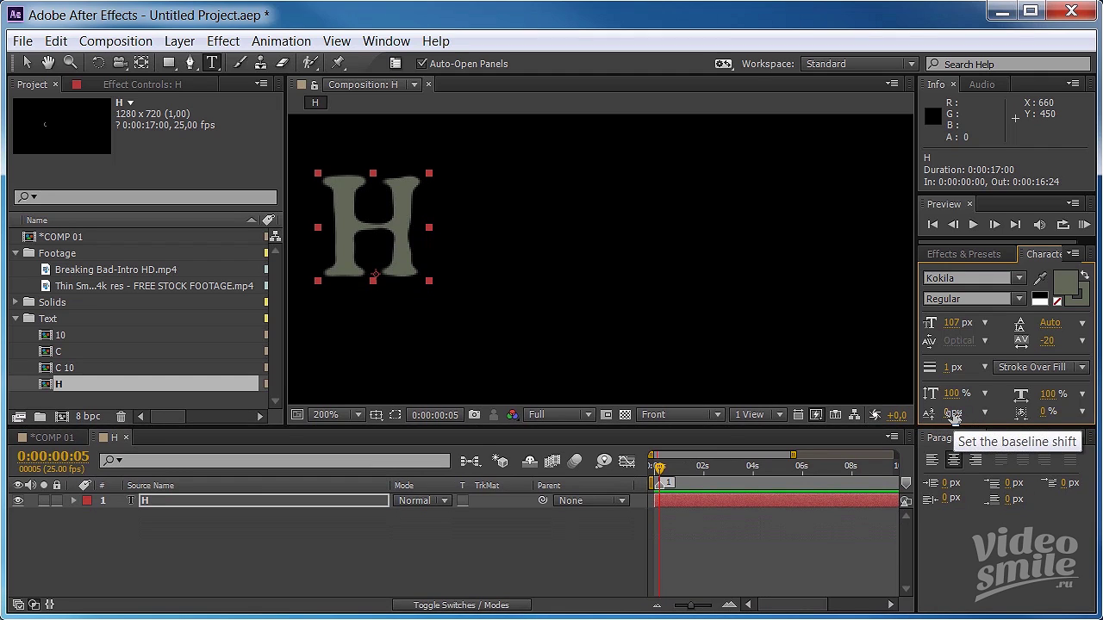
# Step: Shift the H's Roughen Edges turbulence offset to 169, 285, then return to COMP 01
pyautogui.click(139, 86)
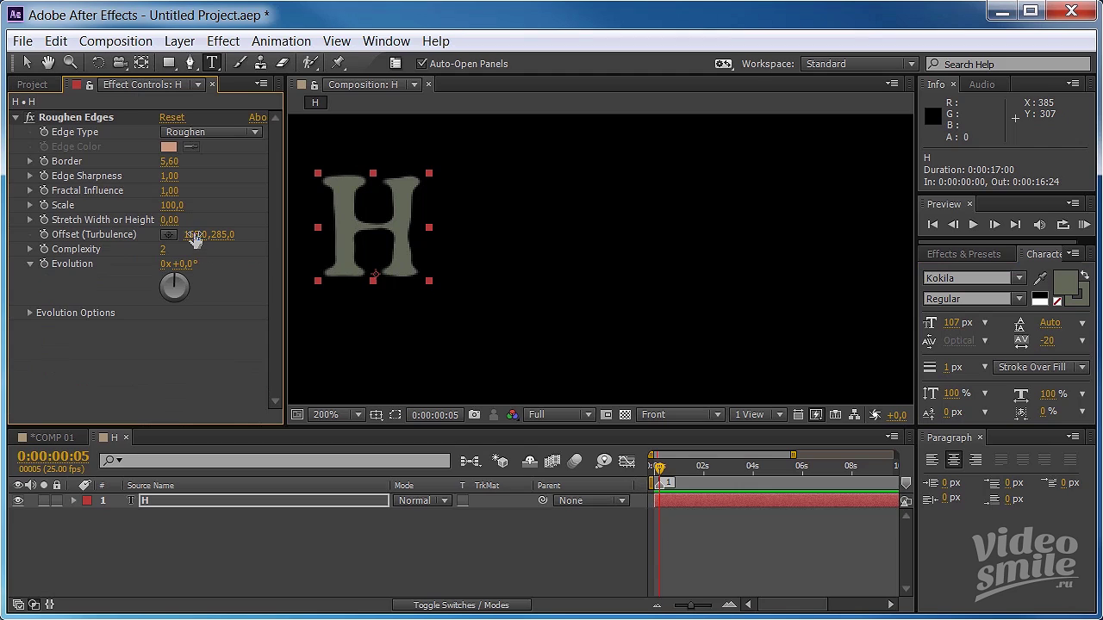
pyautogui.moveTo(195, 235); pyautogui.dragTo(210, 232)
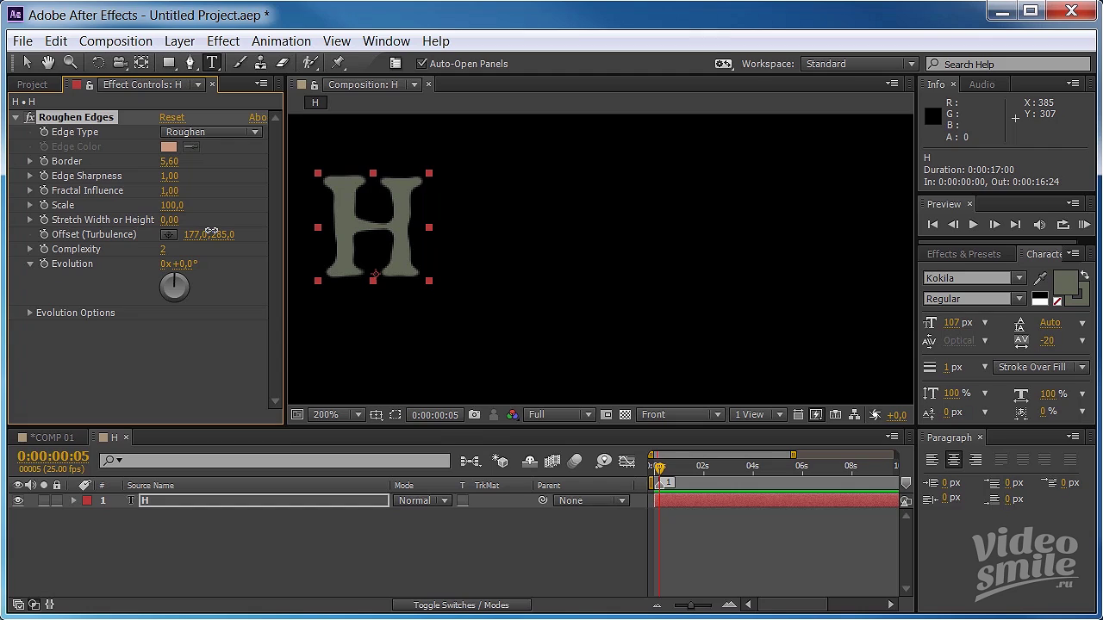
pyautogui.moveTo(210, 233); pyautogui.dragTo(204, 233)
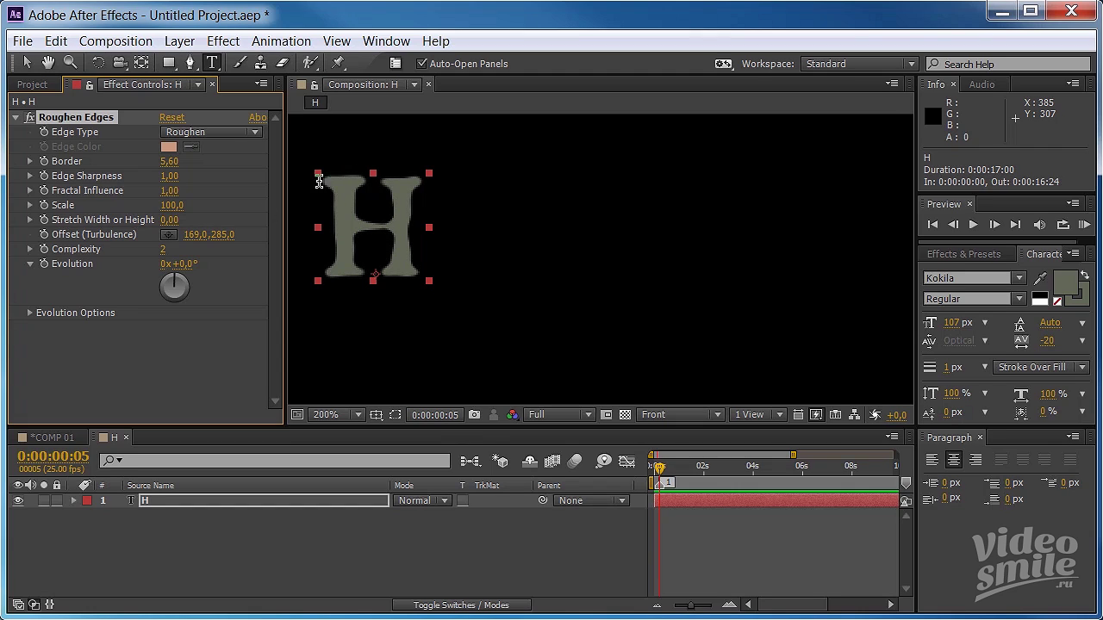
pyautogui.click(215, 499)
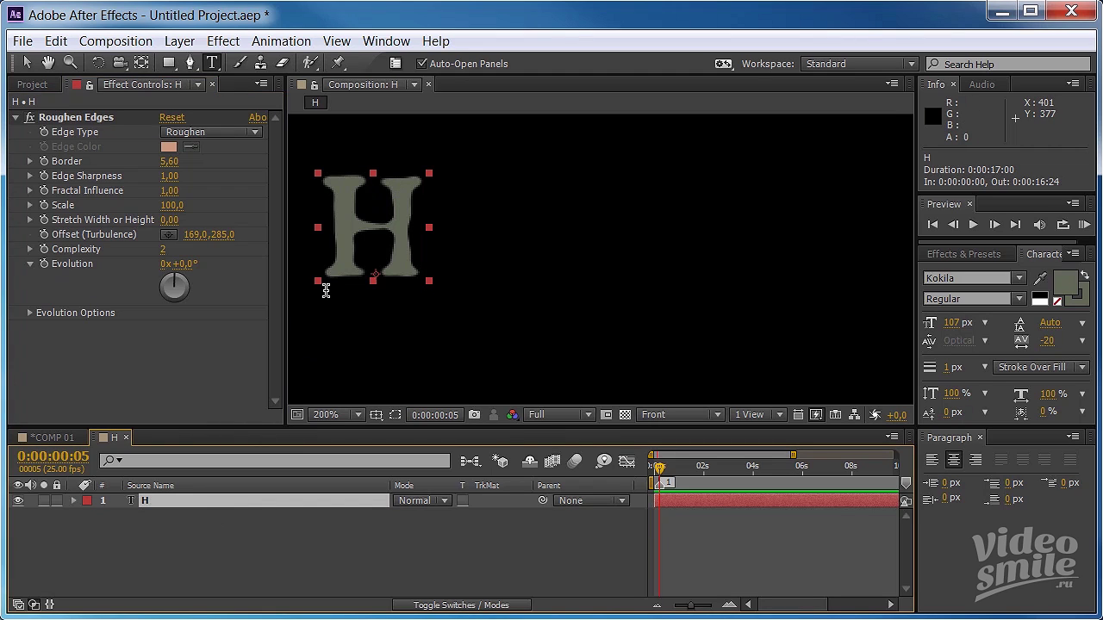
pyautogui.click(61, 439)
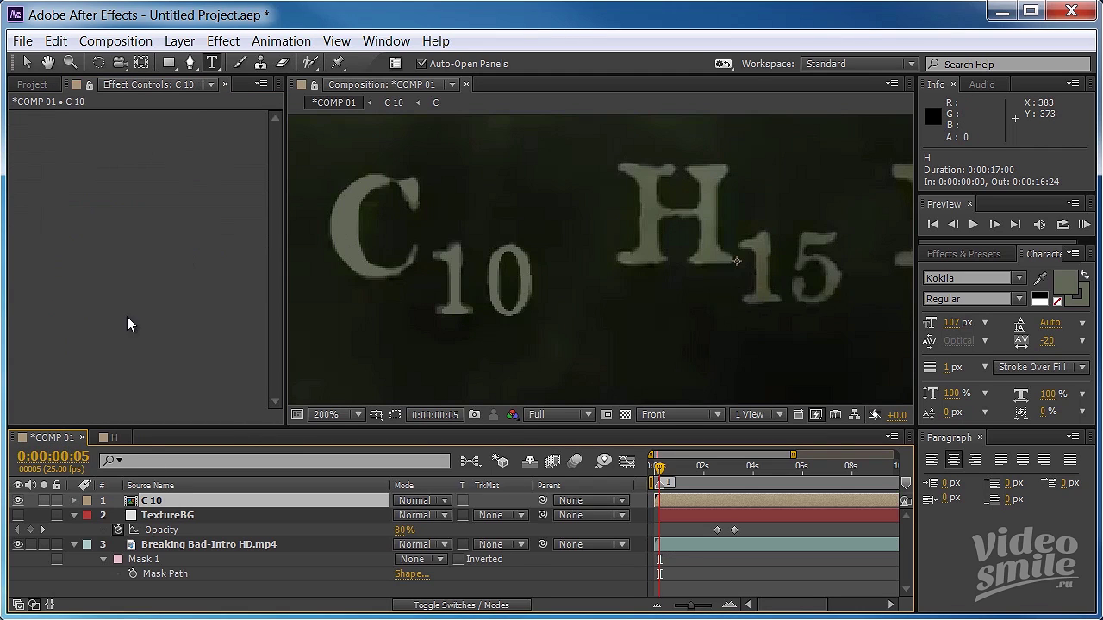
# Step: Add comp H to COMP 01 and move it to 817, 353 over the footage's H
pyautogui.click(39, 84)
pyautogui.moveTo(71, 385); pyautogui.dragTo(181, 496)
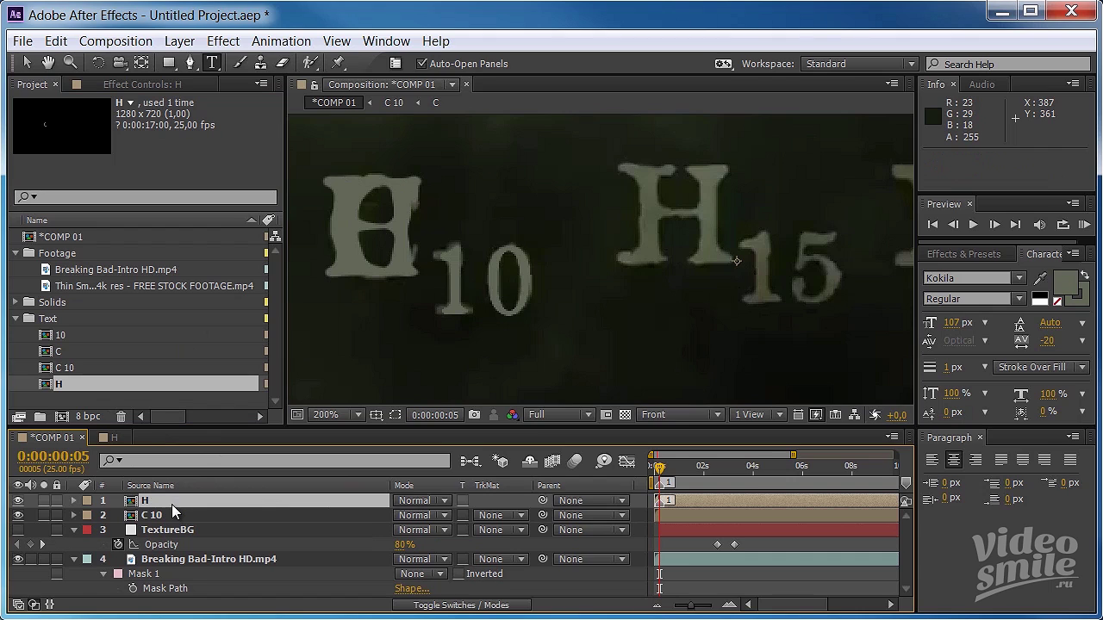
pyautogui.press('v')
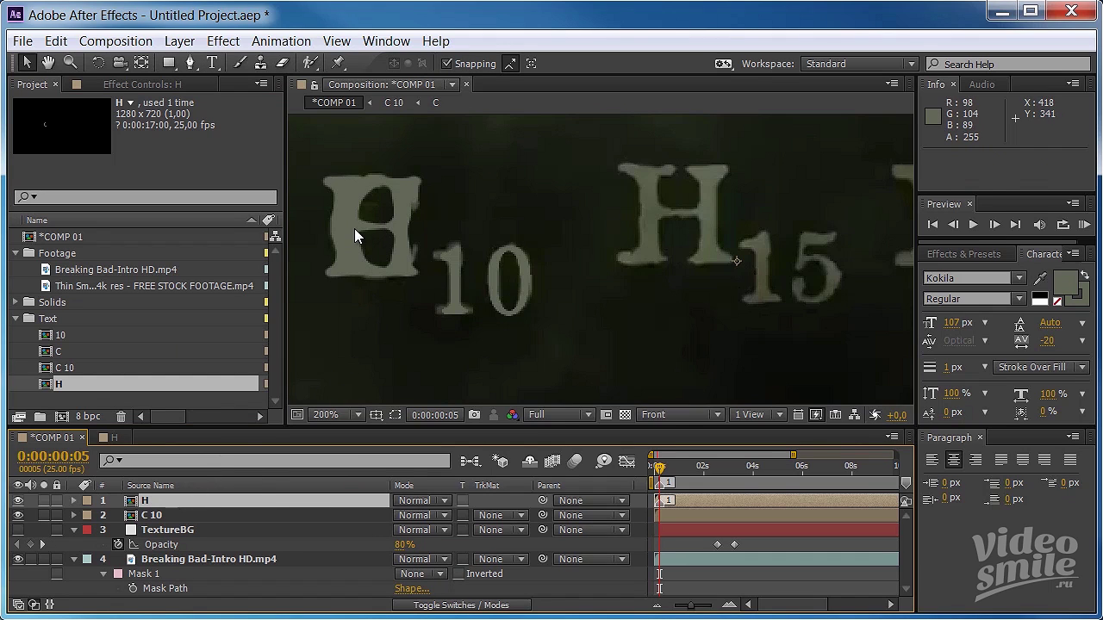
pyautogui.moveTo(354, 228)
pyautogui.mouseDown()
pyautogui.moveTo(657, 239)
pyautogui.moveTo(660, 223)
pyautogui.mouseUp()
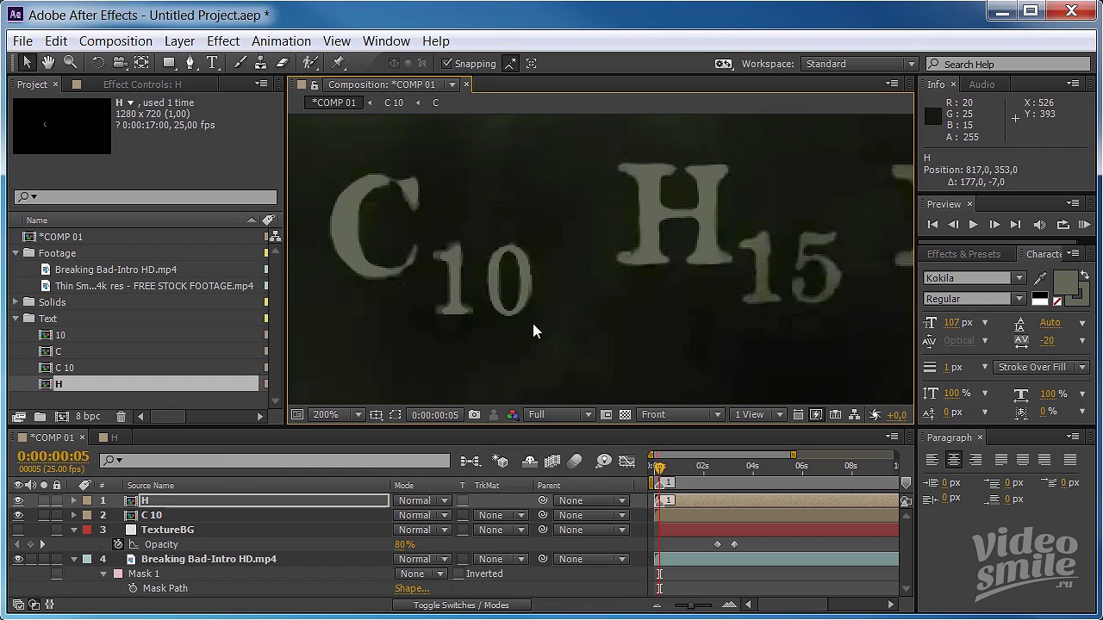
pyautogui.click(72, 395)
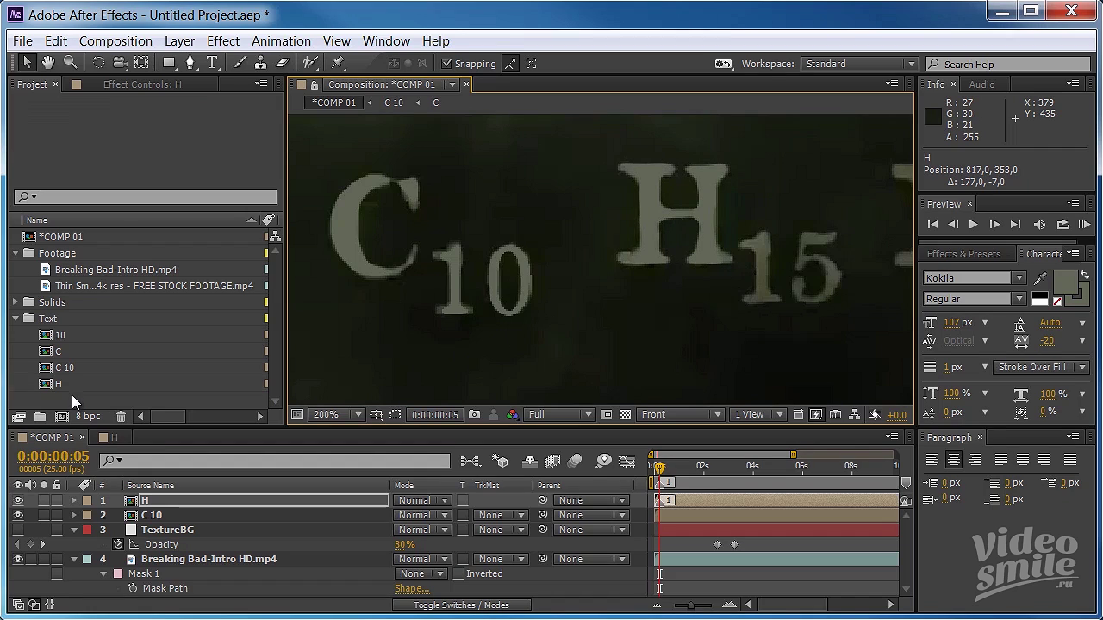
# Step: Duplicate comp 10 as comp 15 and replace the 0 with 5 so it reads 15
pyautogui.click(69, 335)
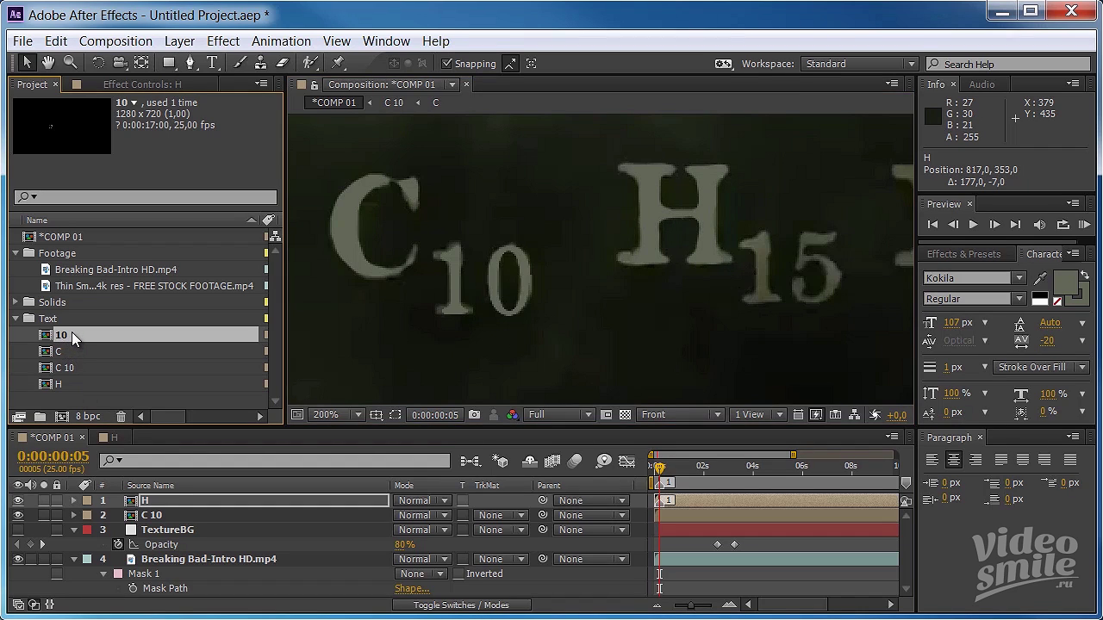
pyautogui.hotkey('ctrl', 'd')
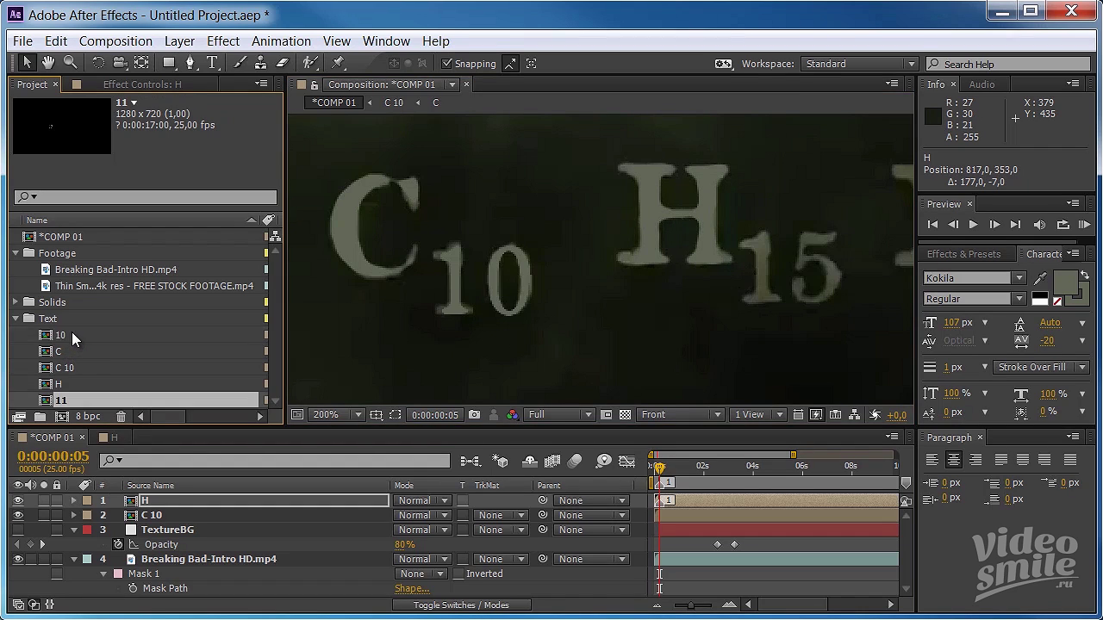
pyautogui.press('Return')
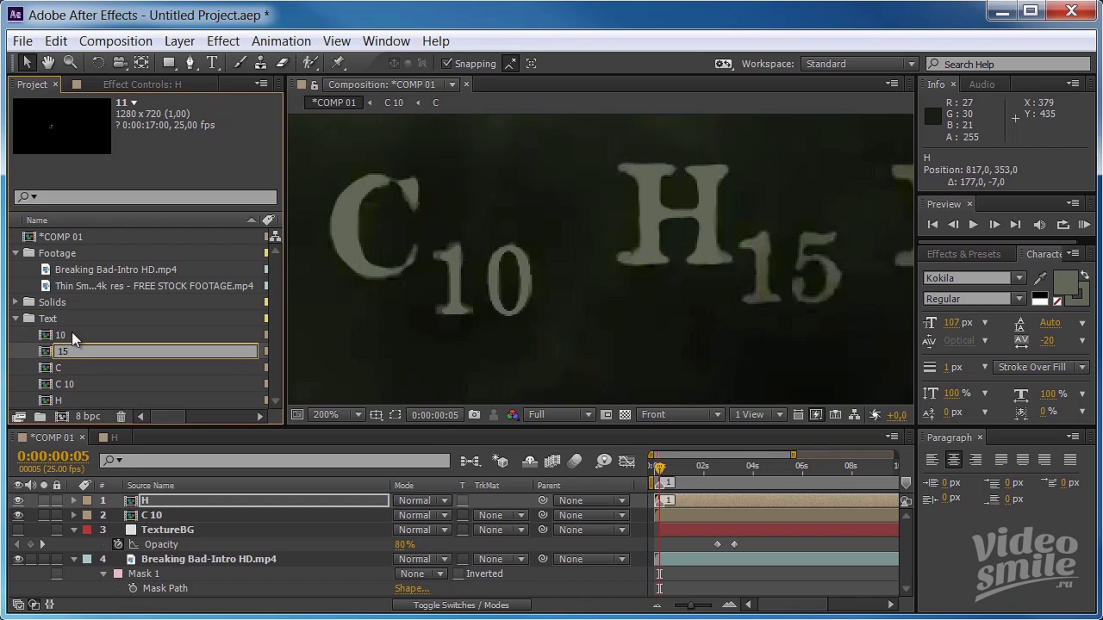
pyautogui.press('Return')
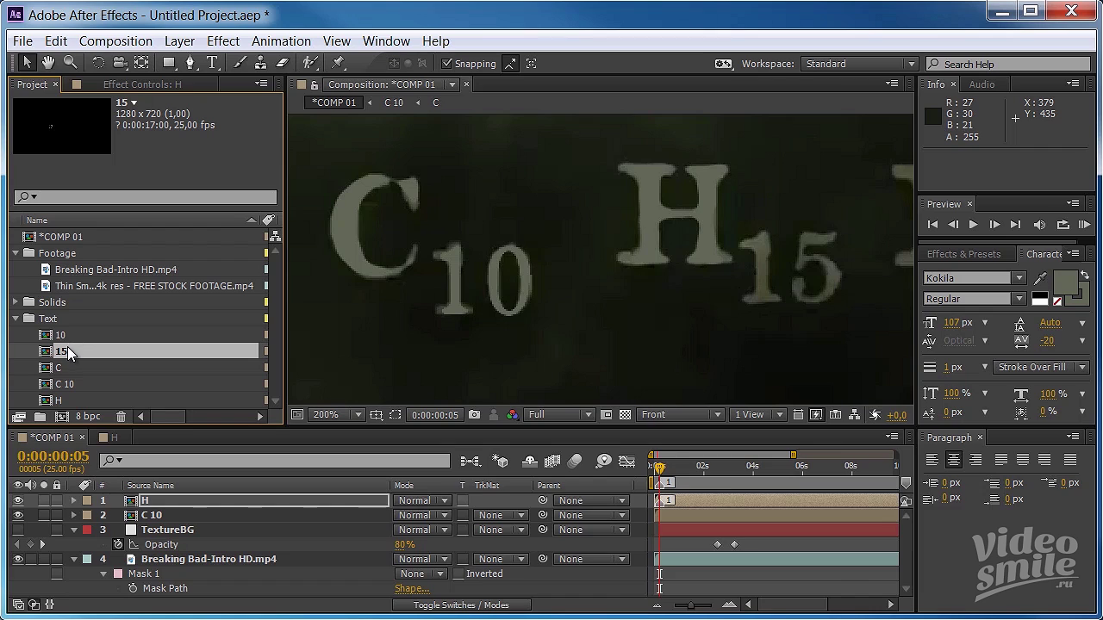
pyautogui.doubleClick(66, 350)
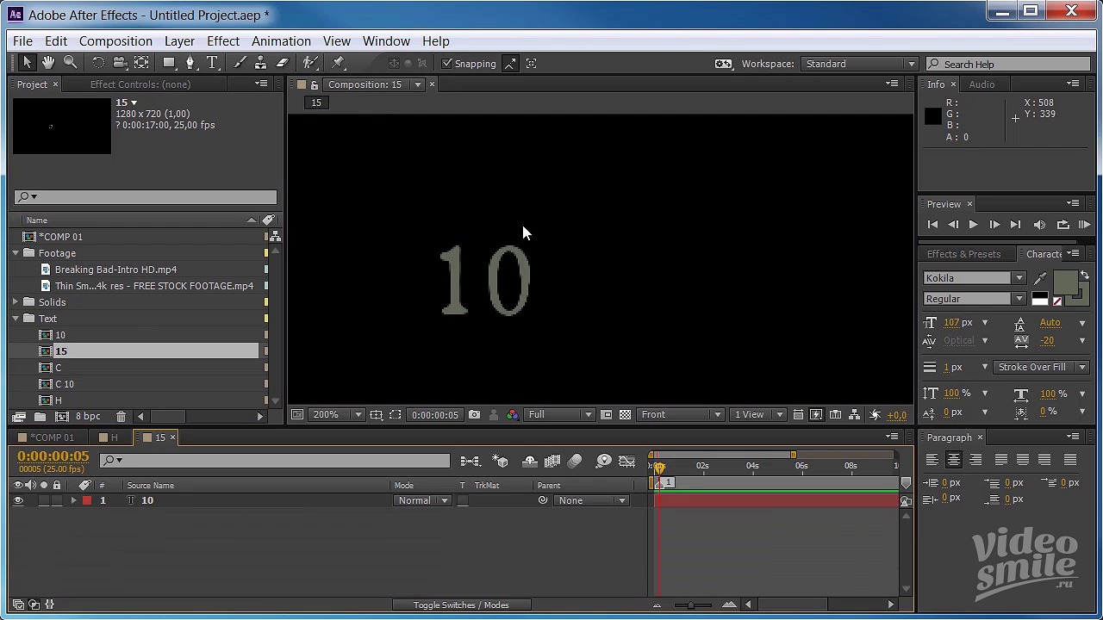
pyautogui.doubleClick(521, 280)
pyautogui.click(531, 287)
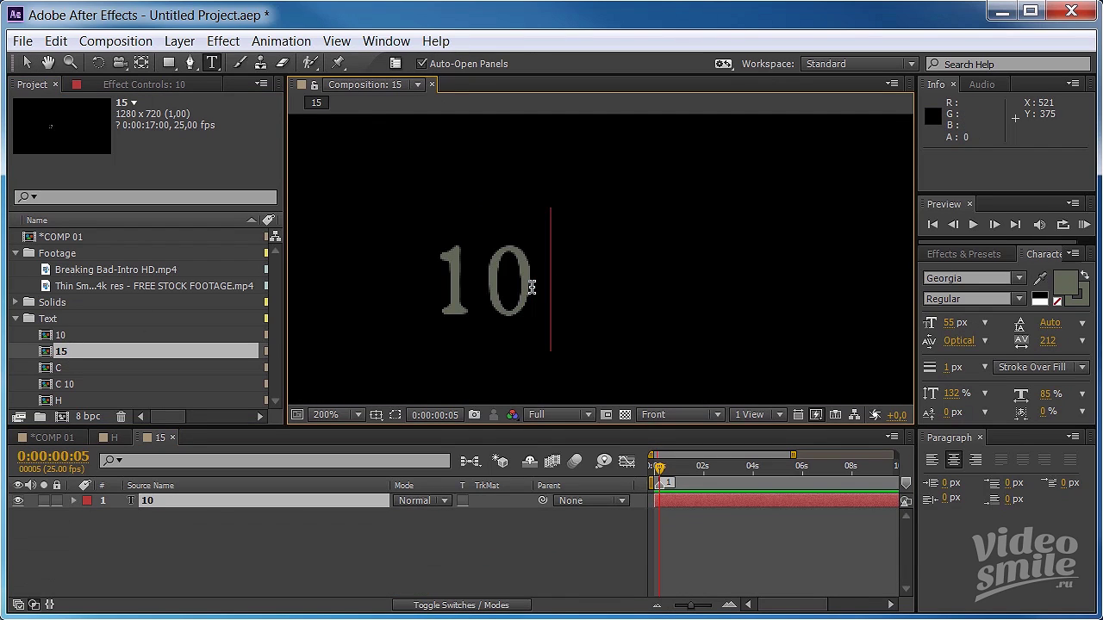
pyautogui.press('BackSpace')
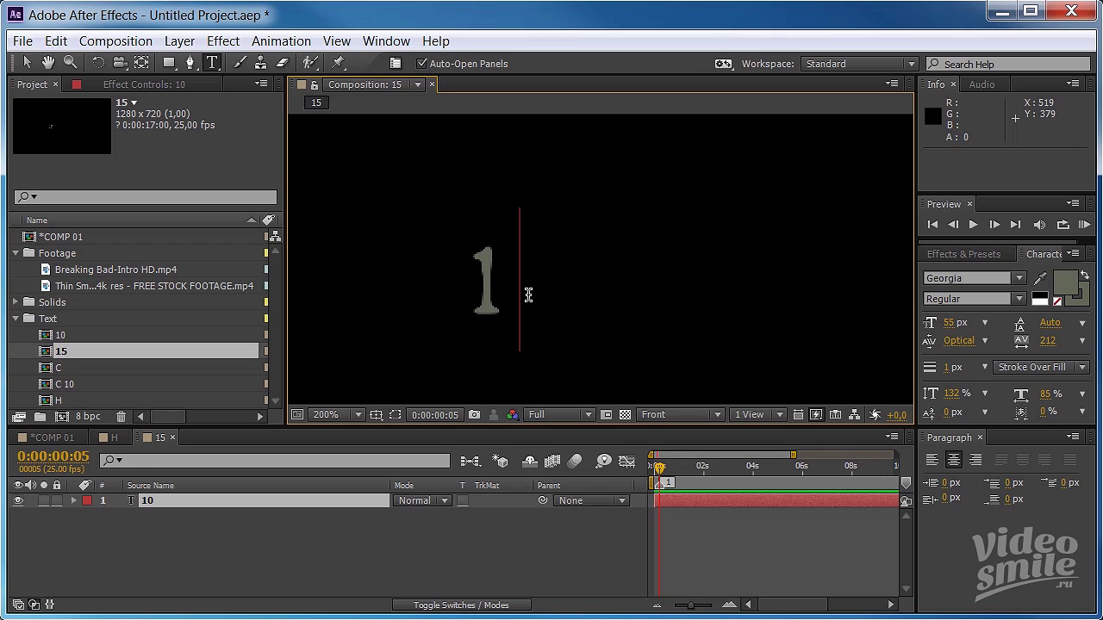
pyautogui.write('5')
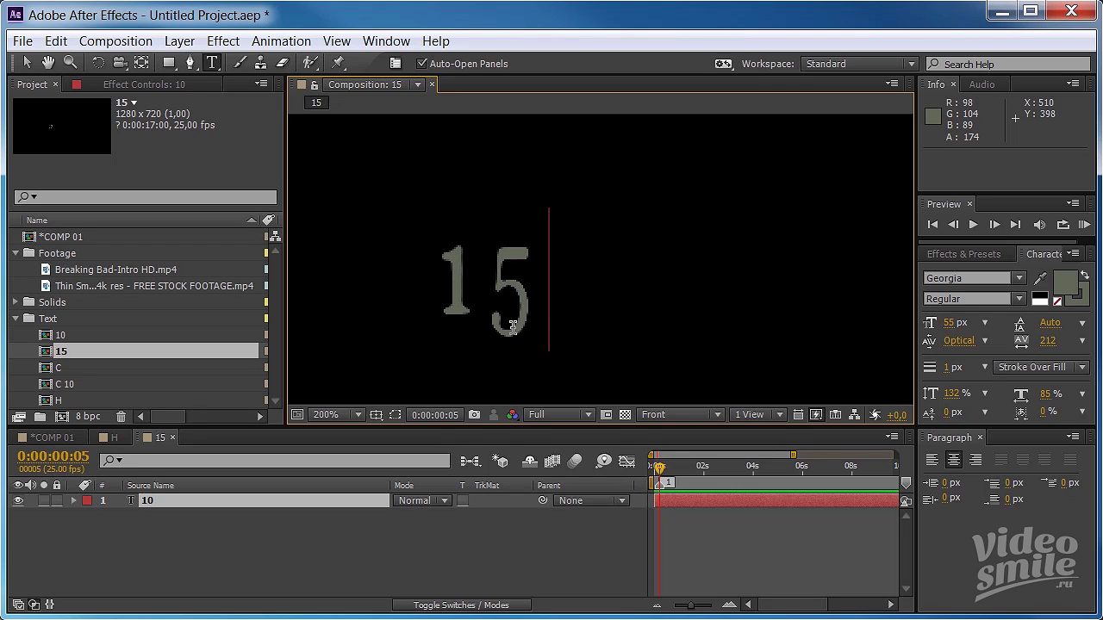
pyautogui.moveTo(535, 306); pyautogui.dragTo(488, 306)
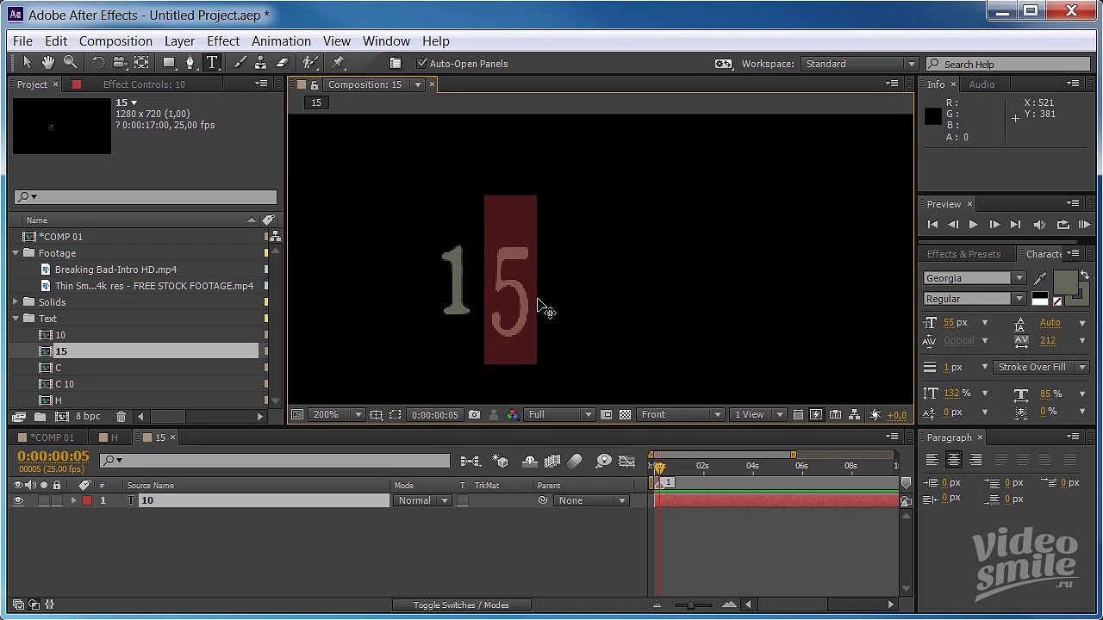
# Step: Try adjusting the 5's vertical scale and font size, undoing an accidental deletion
pyautogui.moveTo(950, 393)
pyautogui.mouseDown()
pyautogui.moveTo(986, 394)
pyautogui.moveTo(974, 398)
pyautogui.moveTo(979, 411)
pyautogui.mouseUp()
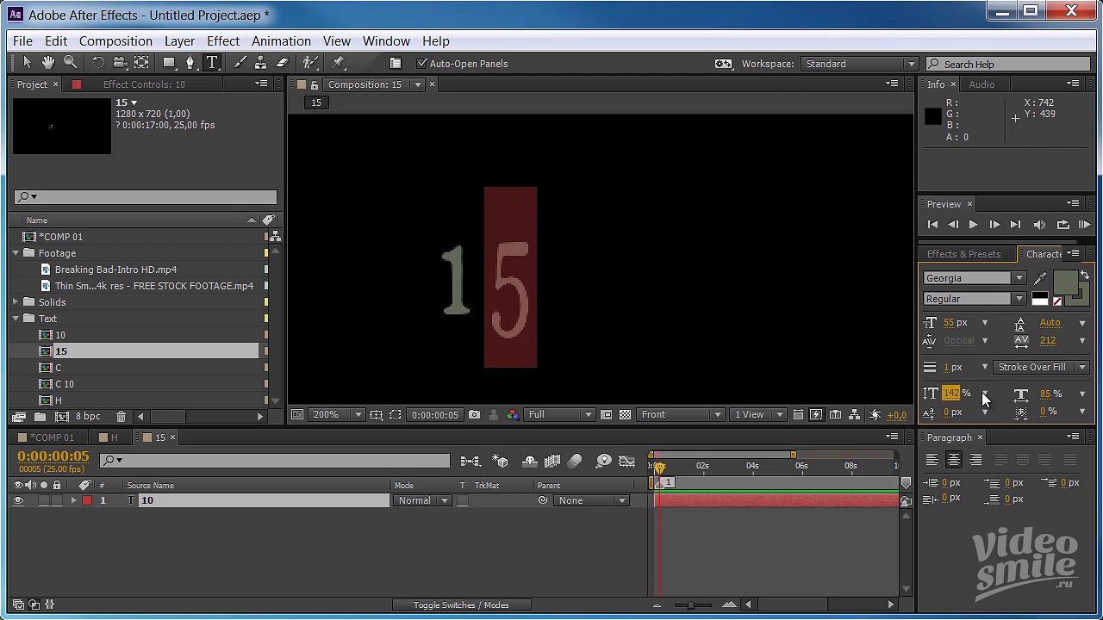
pyautogui.moveTo(948, 324); pyautogui.dragTo(950, 322)
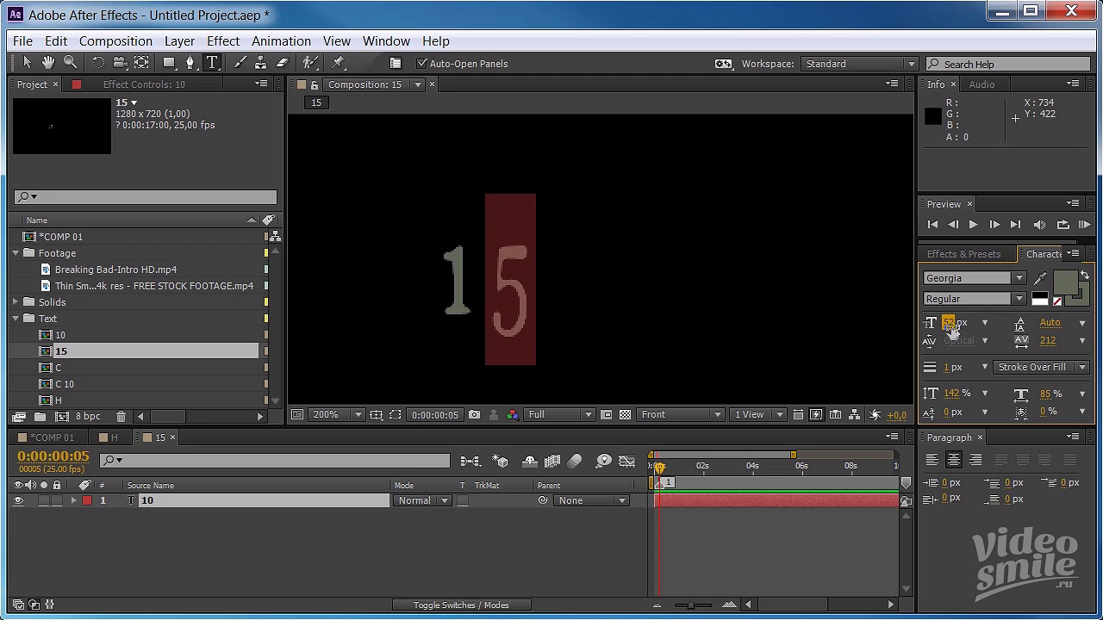
pyautogui.moveTo(948, 324); pyautogui.dragTo(951, 327)
pyautogui.press('BackSpace')
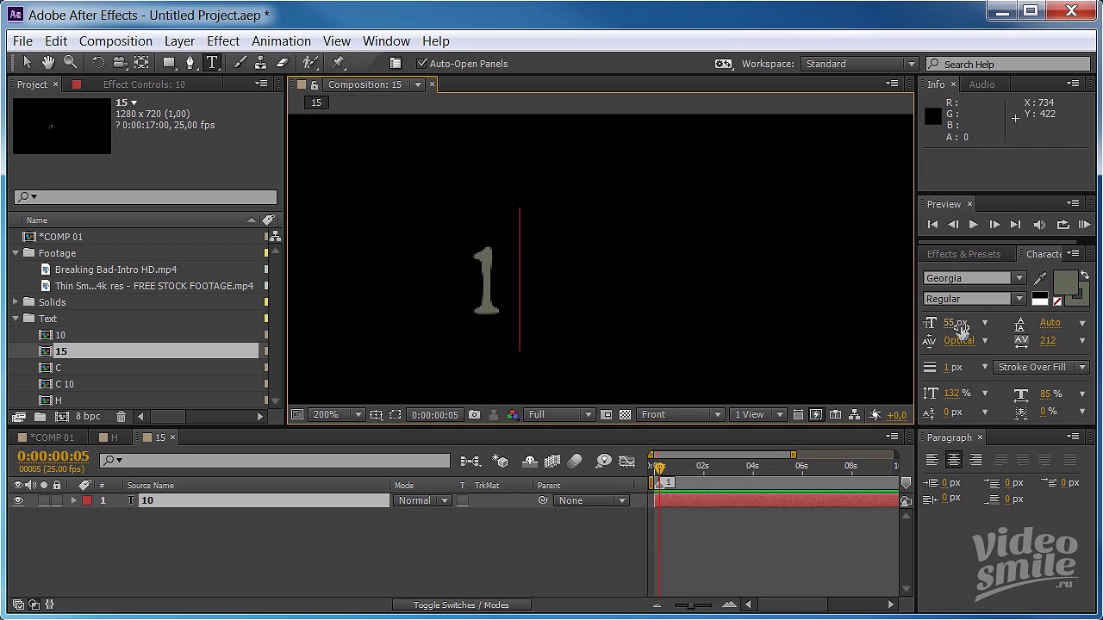
pyautogui.hotkey('ctrl', 'z')
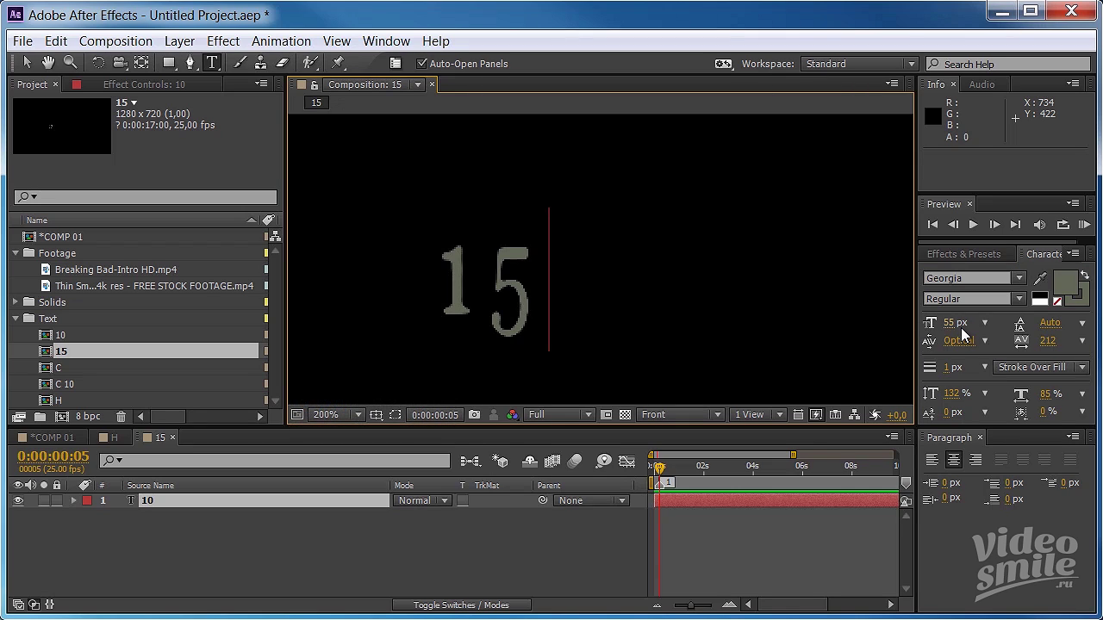
# Step: Make both digits of 15 subscript at 89 px and move the layer up
pyautogui.moveTo(552, 291); pyautogui.dragTo(426, 281)
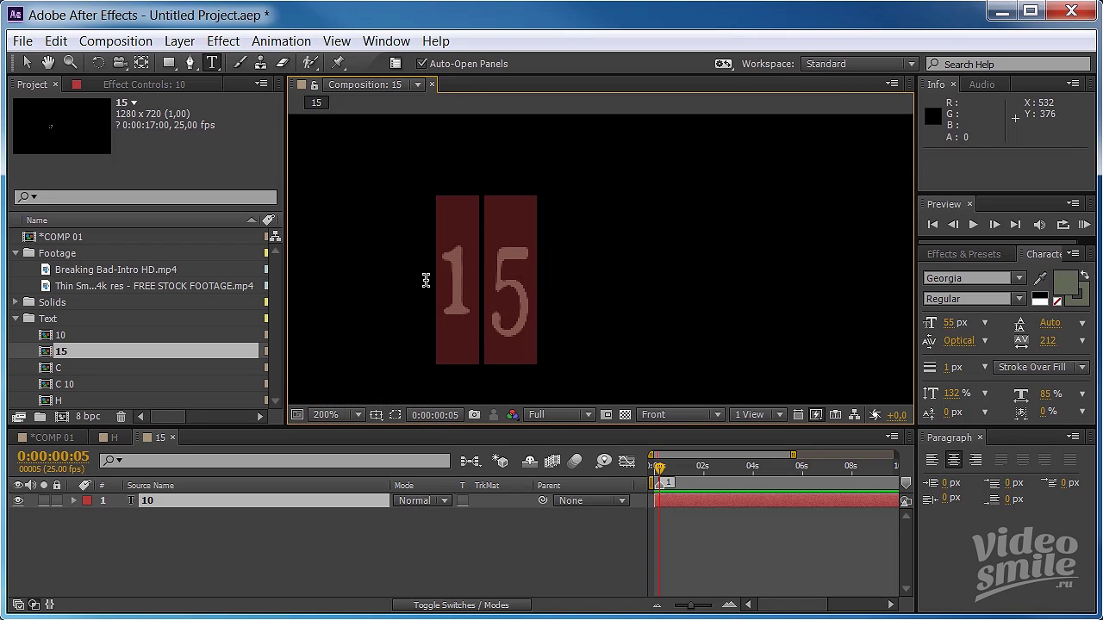
pyautogui.moveTo(1065, 431); pyautogui.dragTo(1065, 474)
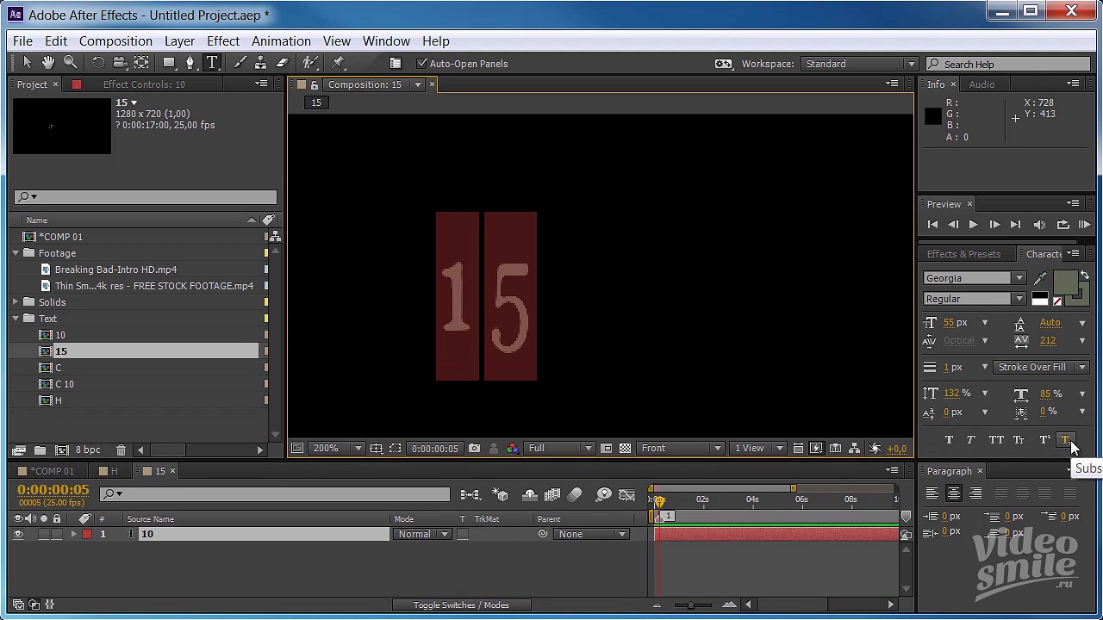
pyautogui.click(1068, 441)
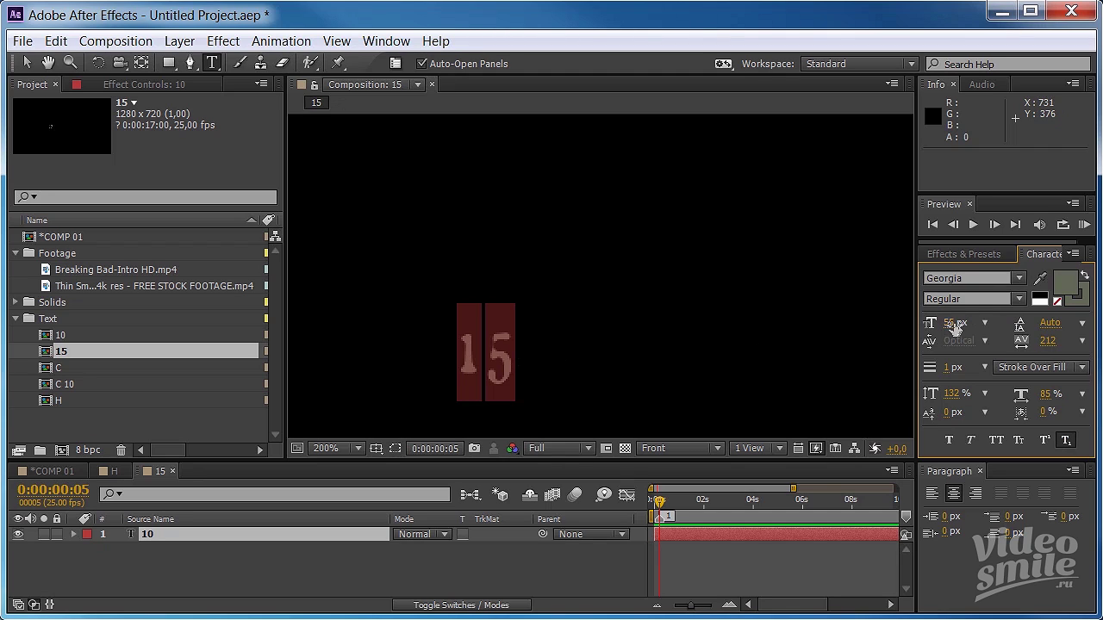
pyautogui.moveTo(950, 322); pyautogui.dragTo(980, 324)
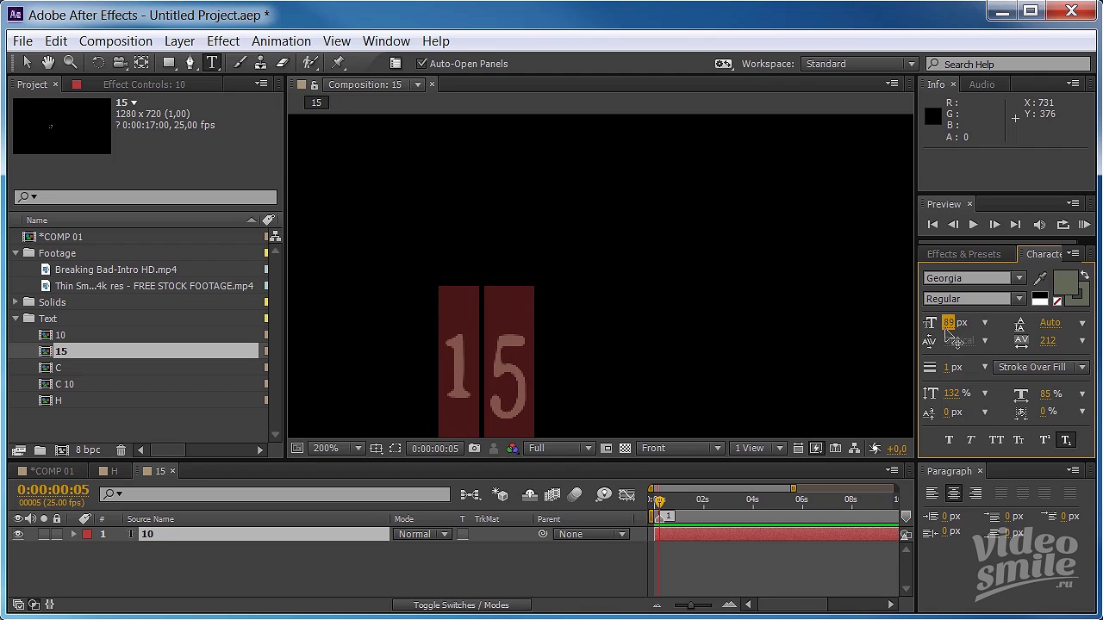
pyautogui.click(313, 576)
pyautogui.press('v')
pyautogui.moveTo(508, 382); pyautogui.dragTo(528, 298)
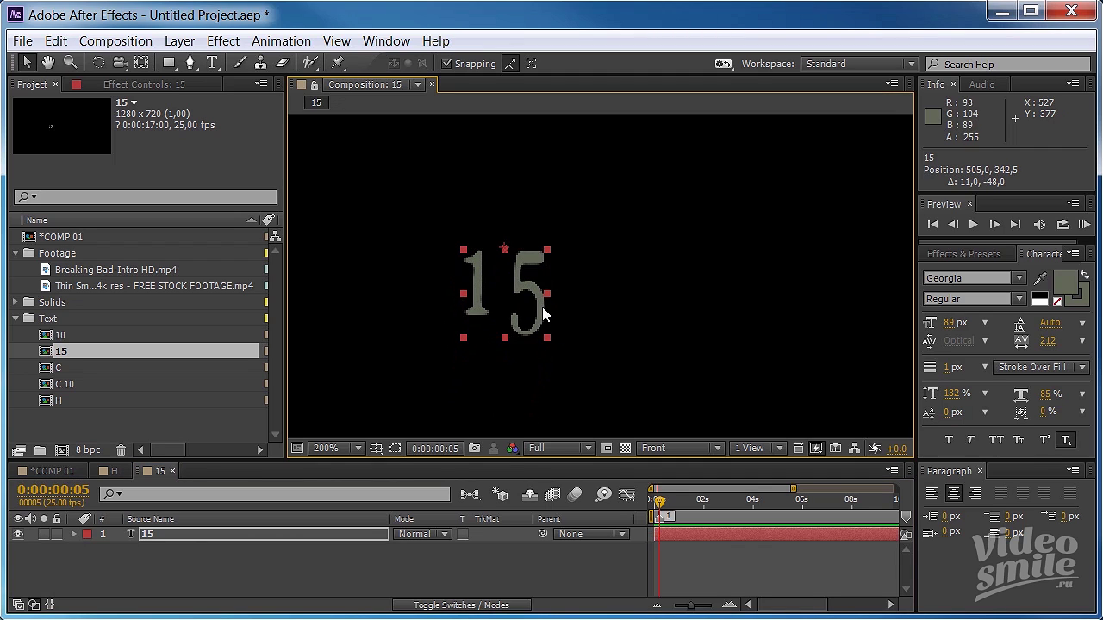
# Step: Reduce the 5's vertical scale from 132% to about 112%
pyautogui.doubleClick(543, 306)
pyautogui.moveTo(554, 295); pyautogui.dragTo(524, 297)
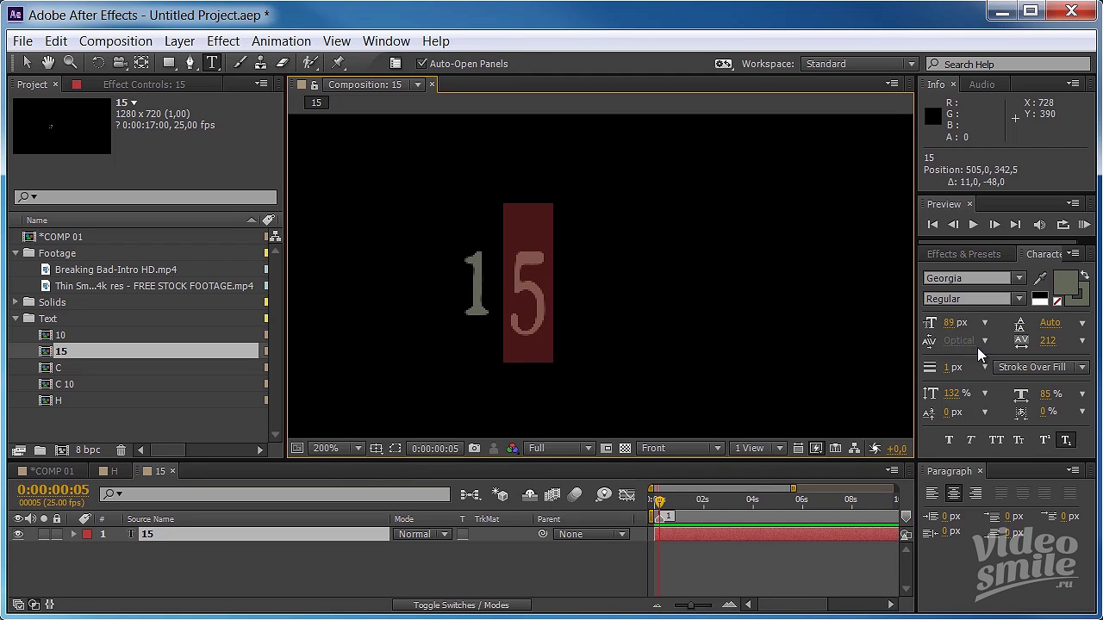
pyautogui.moveTo(957, 394); pyautogui.dragTo(933, 394)
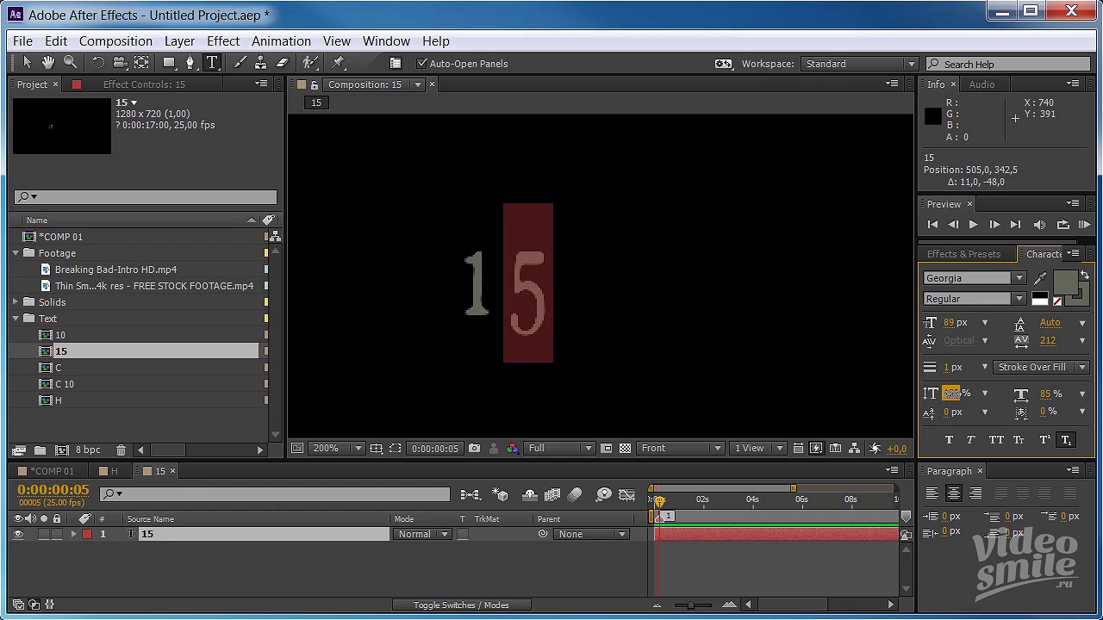
pyautogui.moveTo(933, 394); pyautogui.dragTo(935, 393)
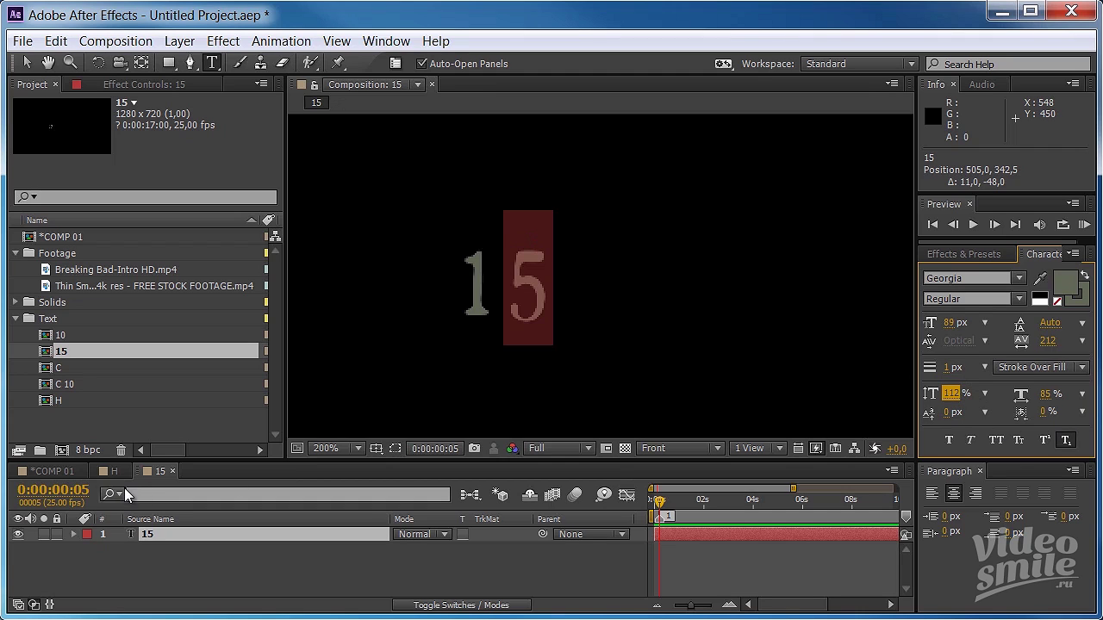
# Step: Add comp 15 to COMP 01 at 805.5, 361.5 beside the H, then reopen comp 15
pyautogui.click(66, 470)
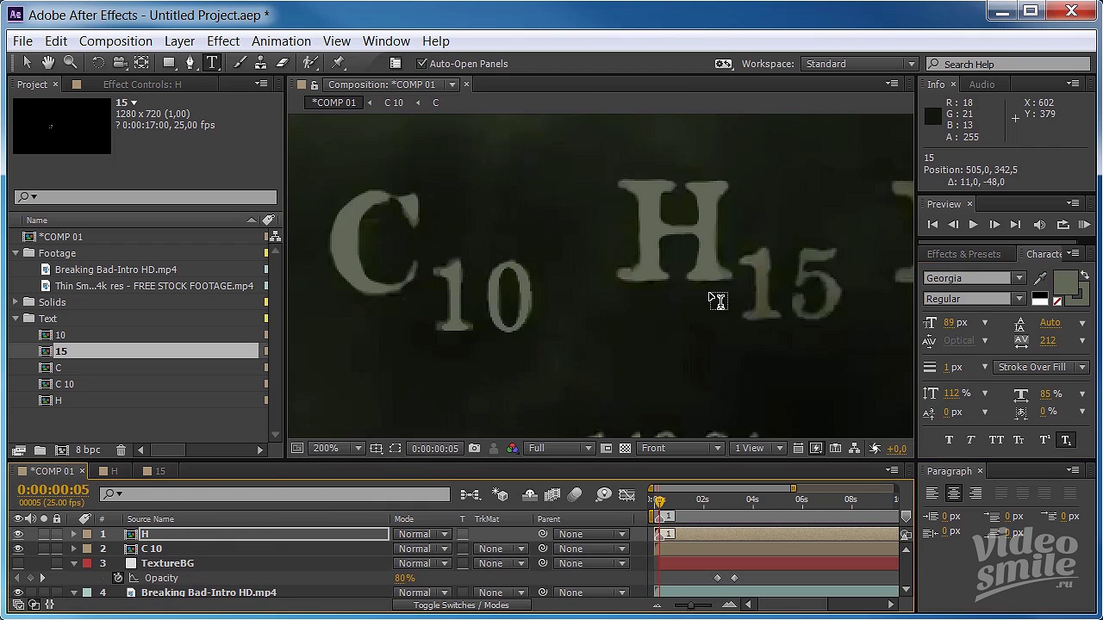
pyautogui.moveTo(55, 352); pyautogui.dragTo(153, 530)
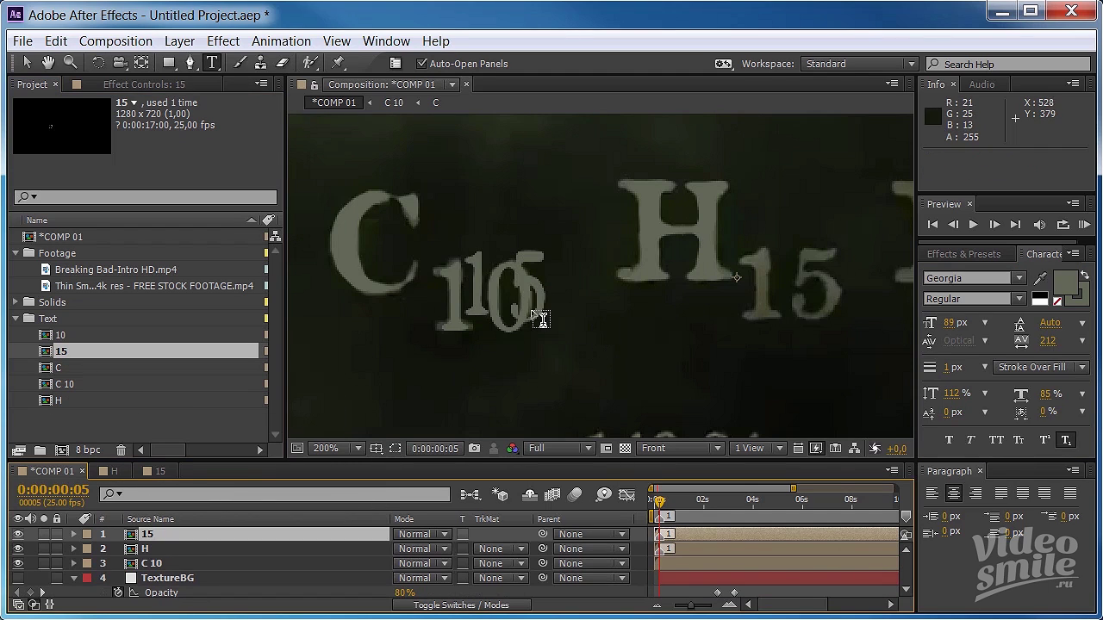
pyautogui.press('v')
pyautogui.moveTo(530, 263); pyautogui.dragTo(817, 263)
pyautogui.press('Return')
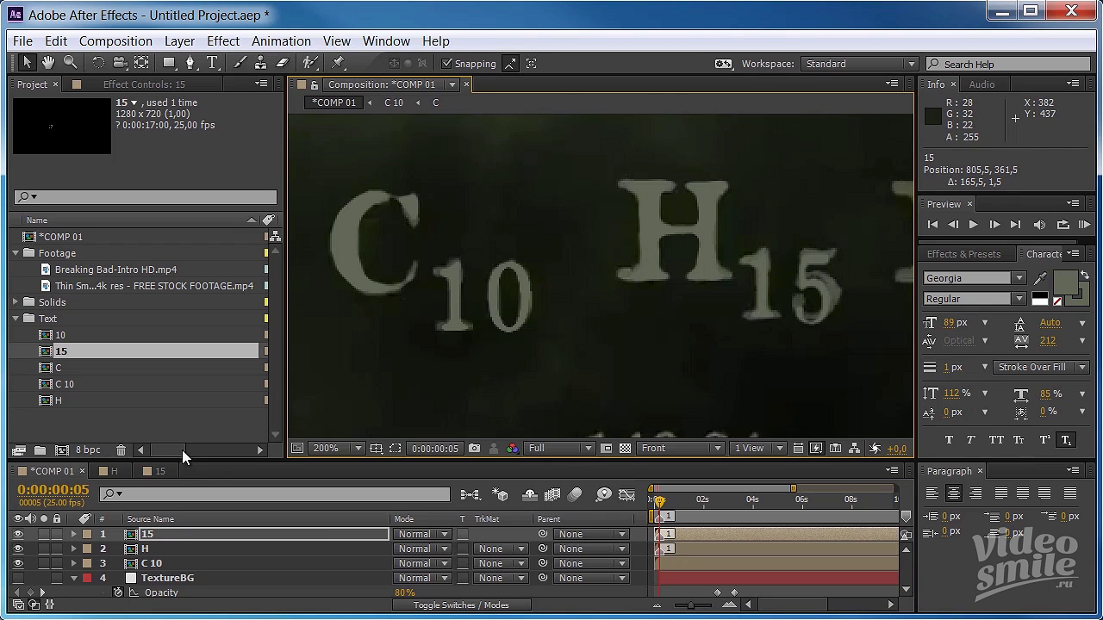
pyautogui.click(160, 471)
# Step: Open the 15 comp and enlarge its text to 97 px
pyautogui.click(158, 535)
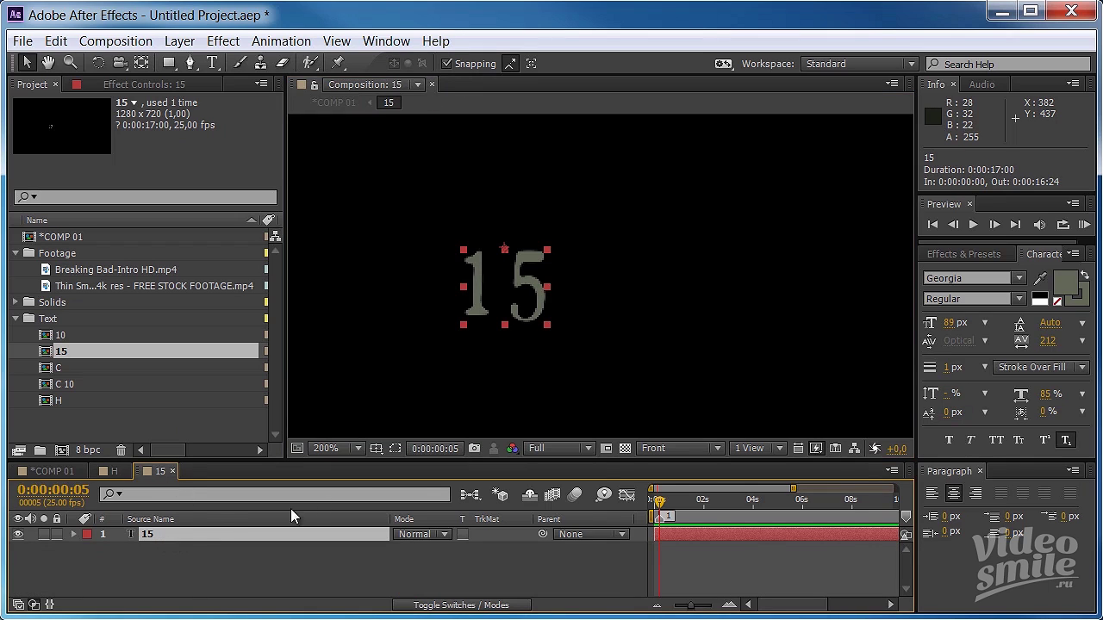
pyautogui.moveTo(950, 323); pyautogui.dragTo(958, 324)
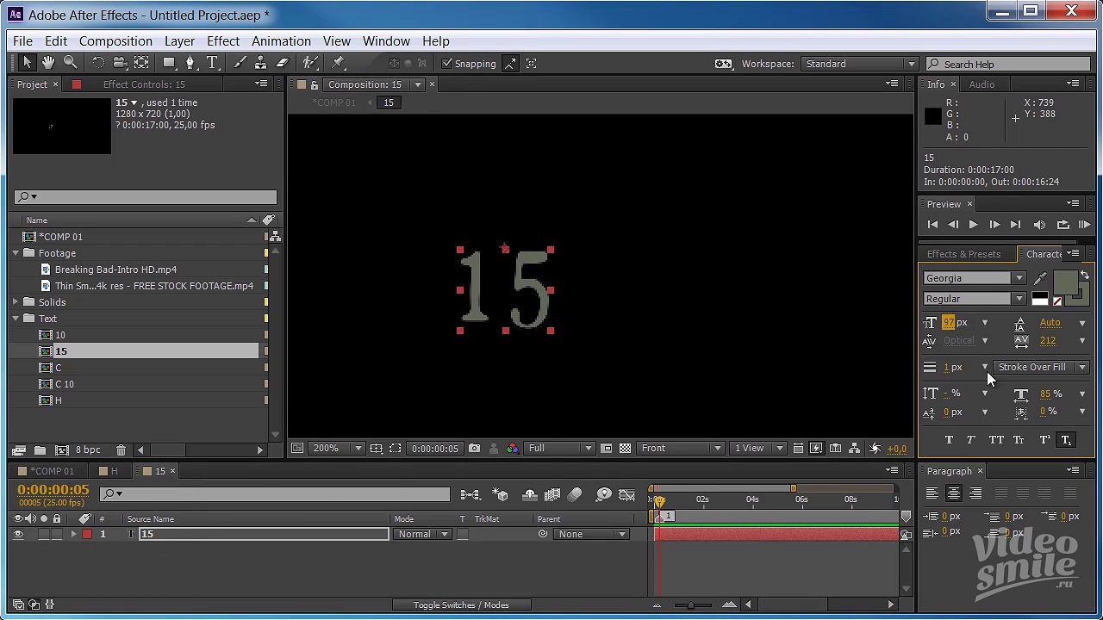
pyautogui.click(538, 299)
# Step: Reduce the 5's vertical scale to 108%, then go back to COMP 01
pyautogui.doubleClick(551, 306)
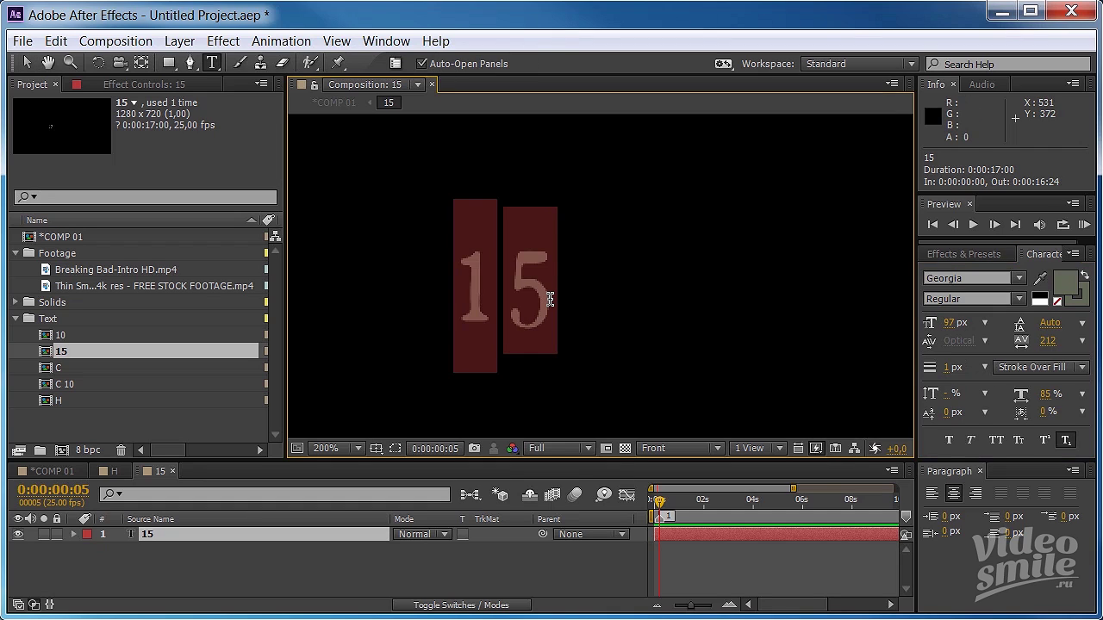
pyautogui.moveTo(552, 301); pyautogui.dragTo(519, 303)
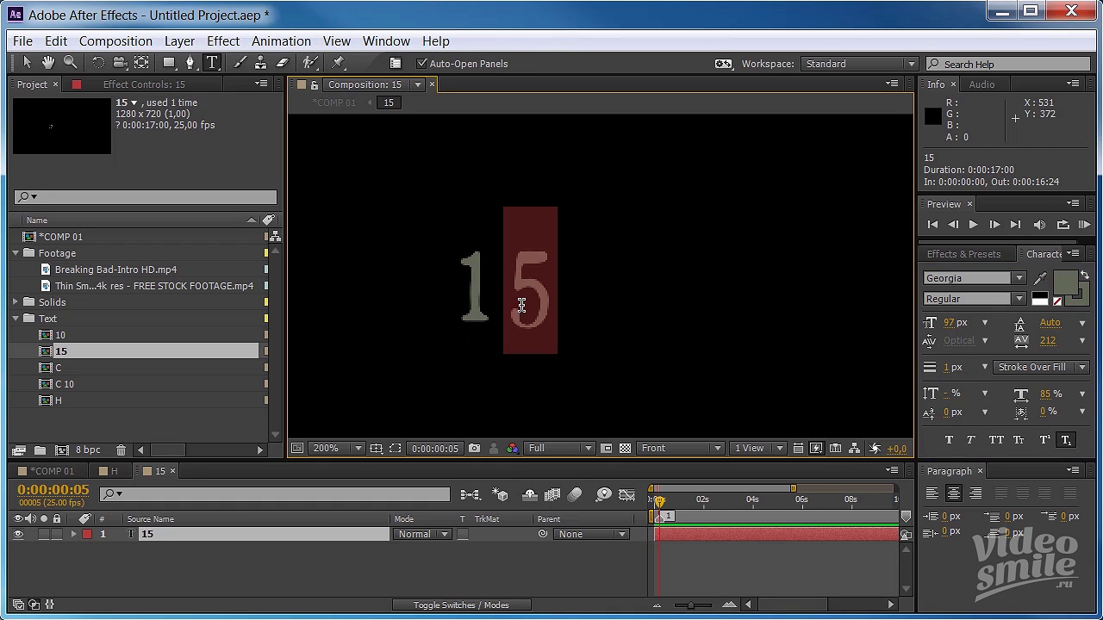
pyautogui.click(950, 395)
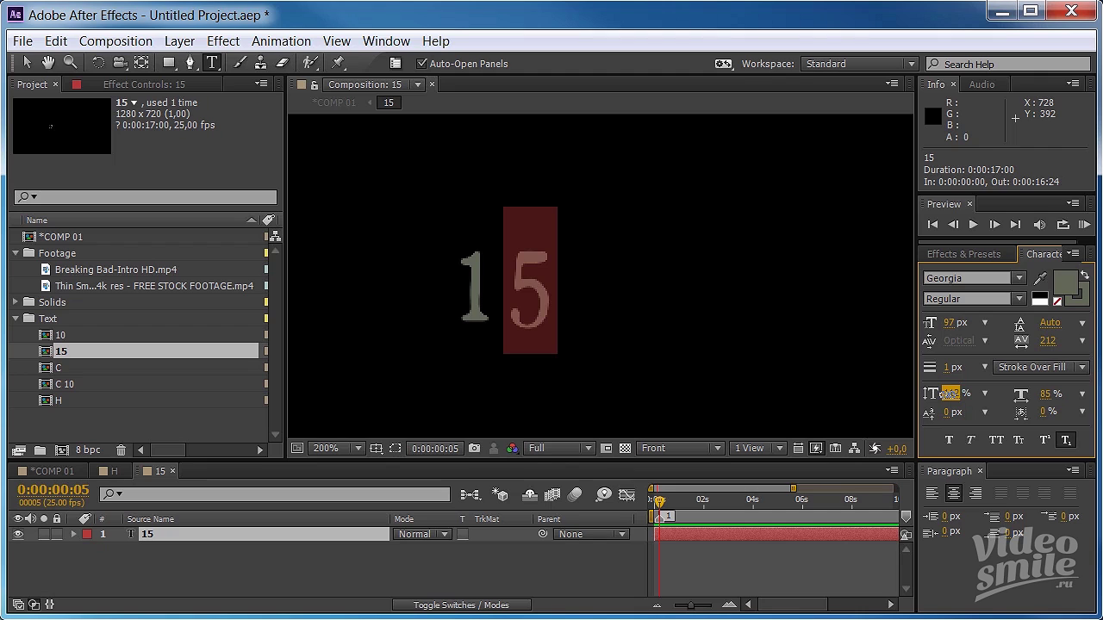
pyautogui.moveTo(951, 395); pyautogui.dragTo(938, 395)
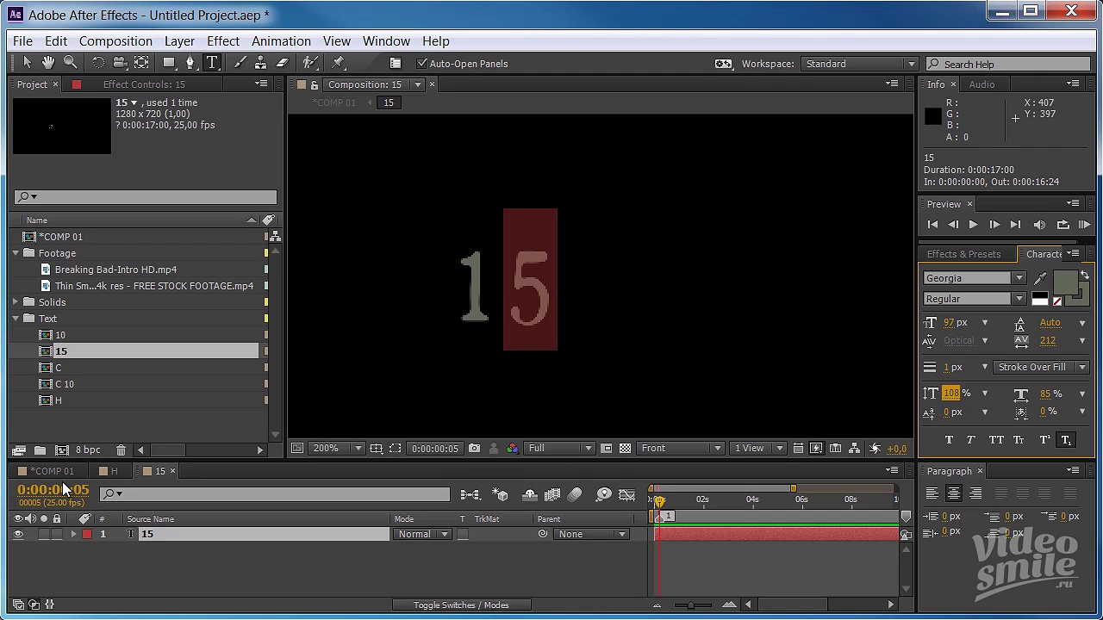
pyautogui.click(53, 471)
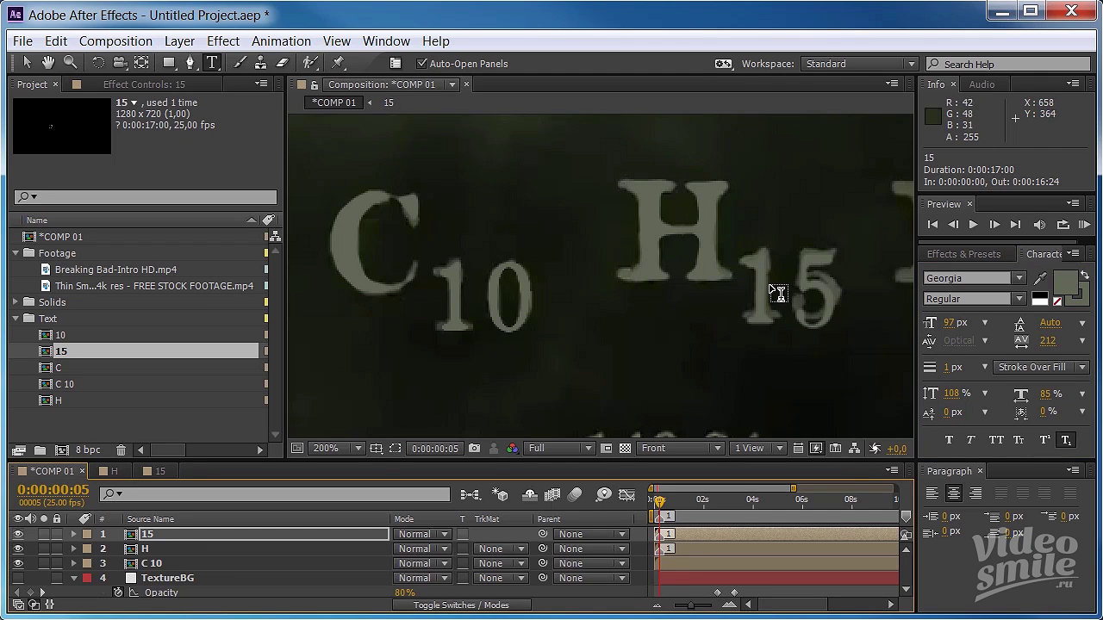
# Step: Nudge the 15 subscript up and right to 806.5, 359.5, matching the footage's 15
pyautogui.press('v')
pyautogui.moveTo(746, 293); pyautogui.dragTo(765, 284)
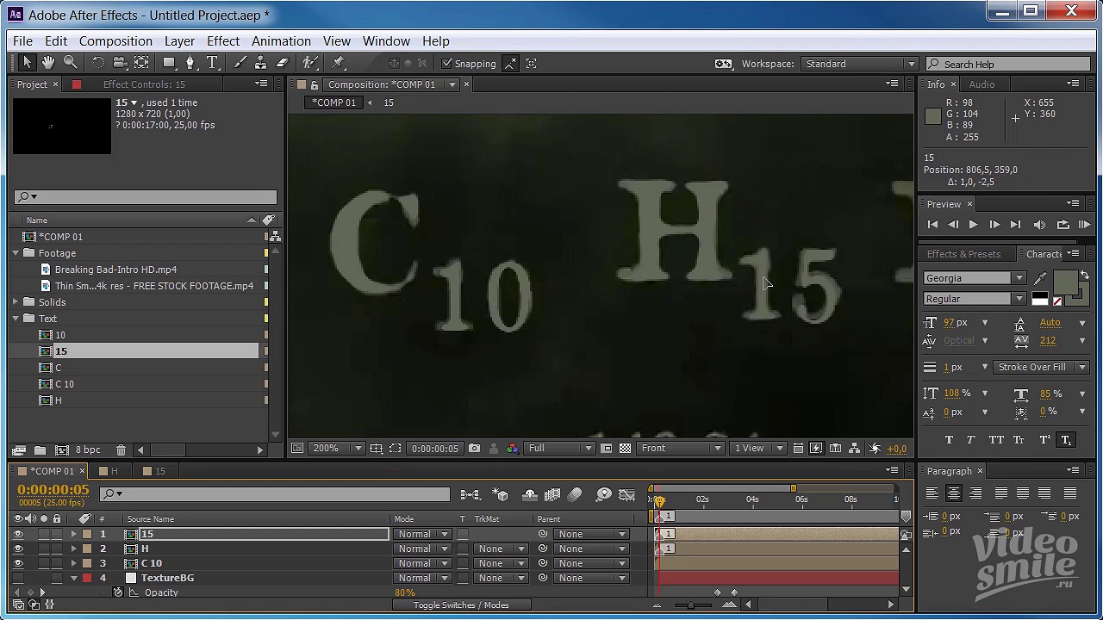
pyautogui.moveTo(777, 290); pyautogui.dragTo(778, 292)
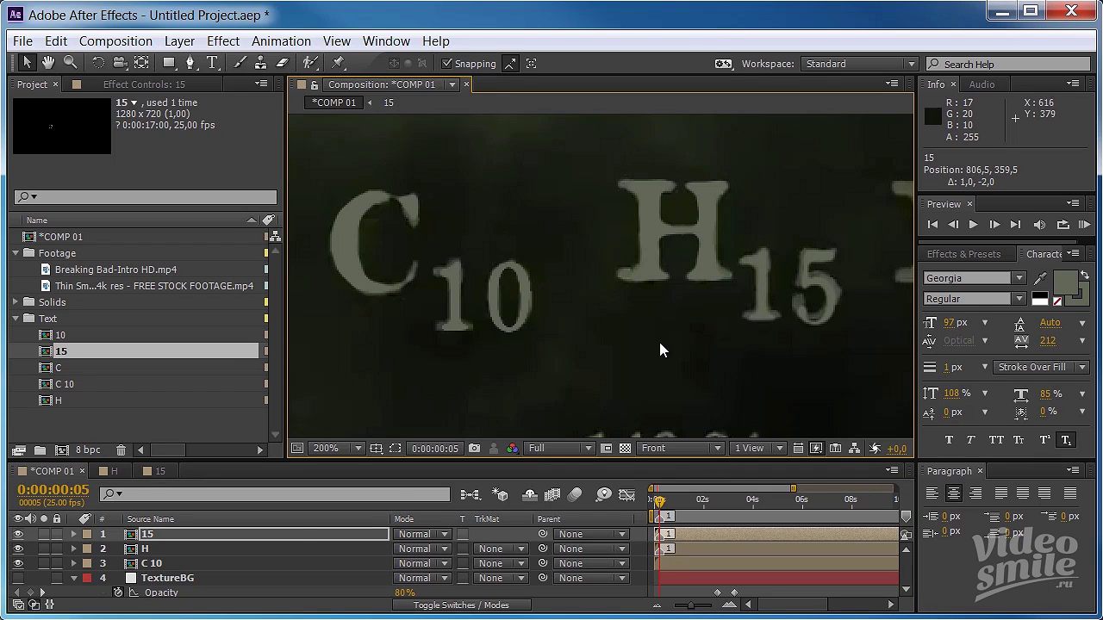
pyautogui.scroll(-3, 49, 564)
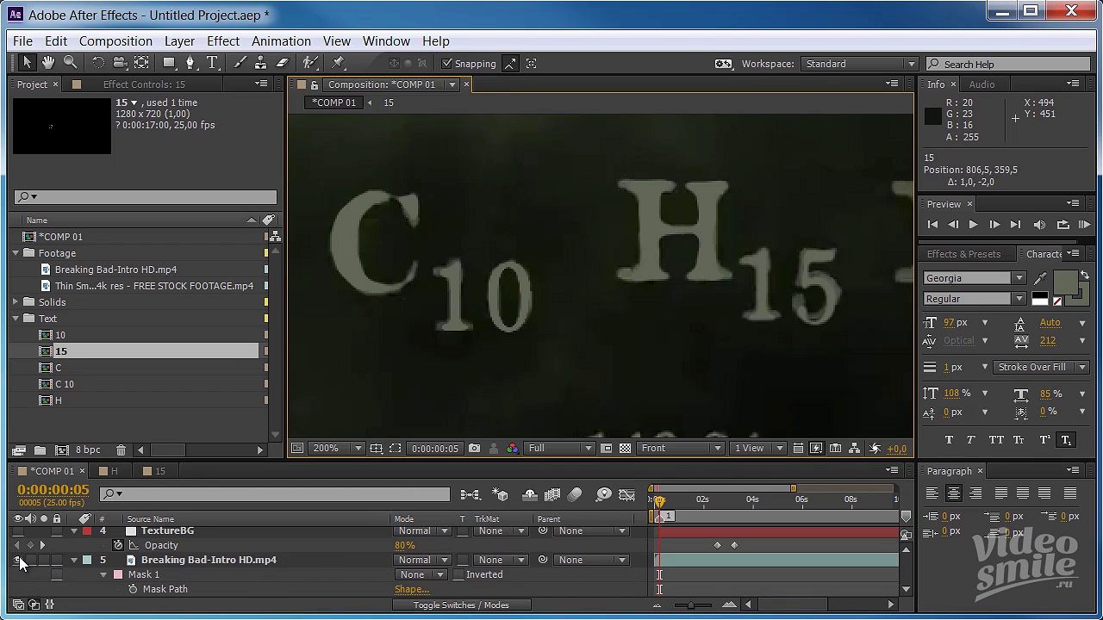
pyautogui.click(18, 561)
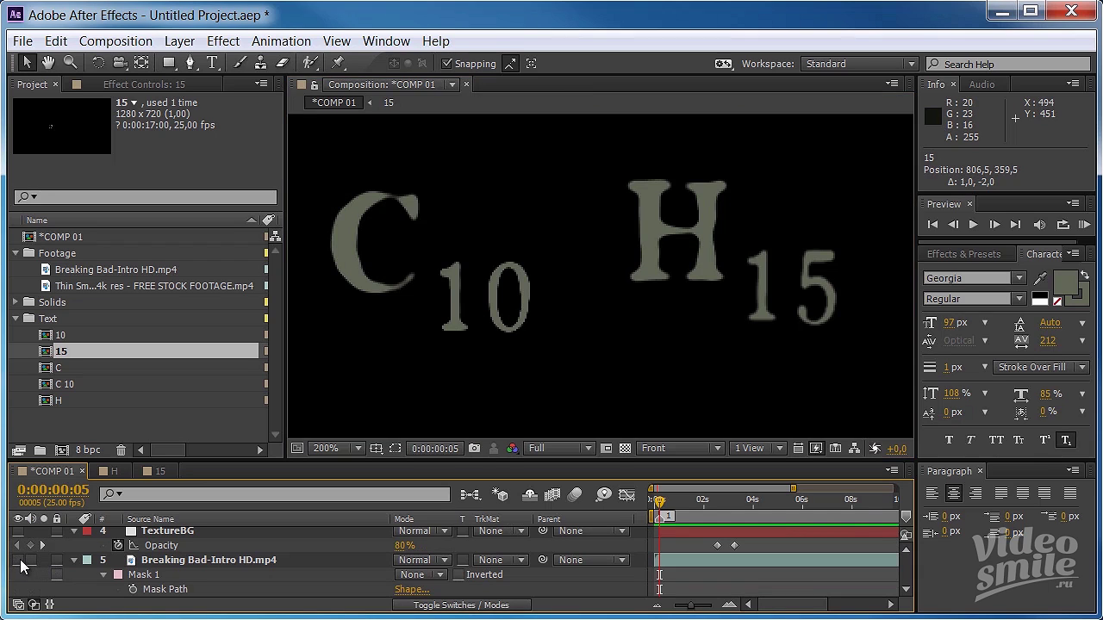
pyautogui.click(19, 560)
pyautogui.press('.')
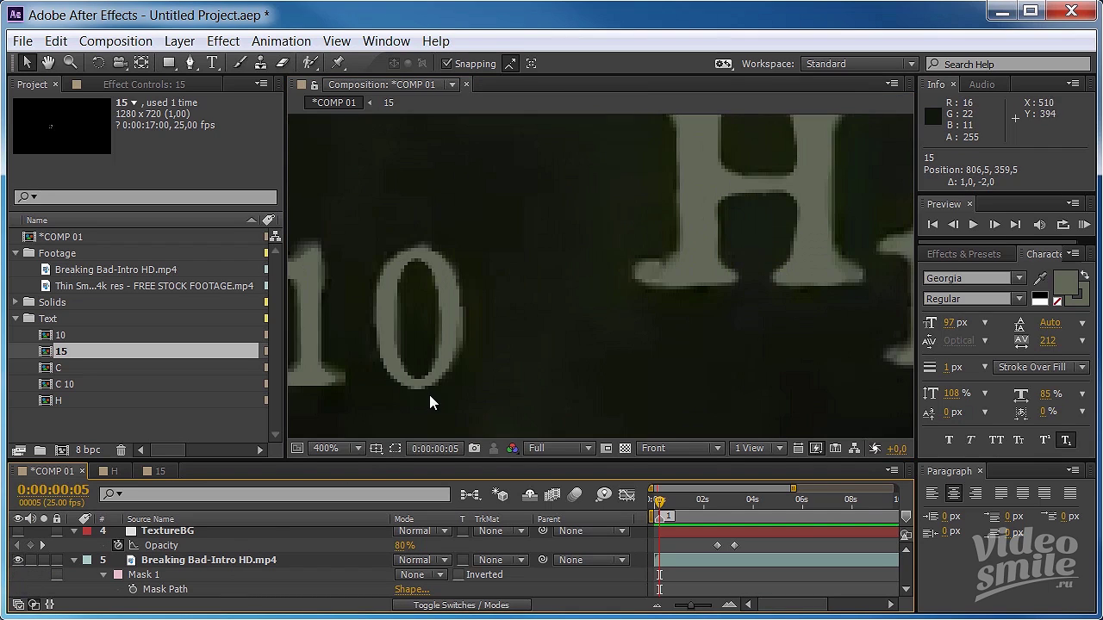
pyautogui.press(',')
pyautogui.press(',')
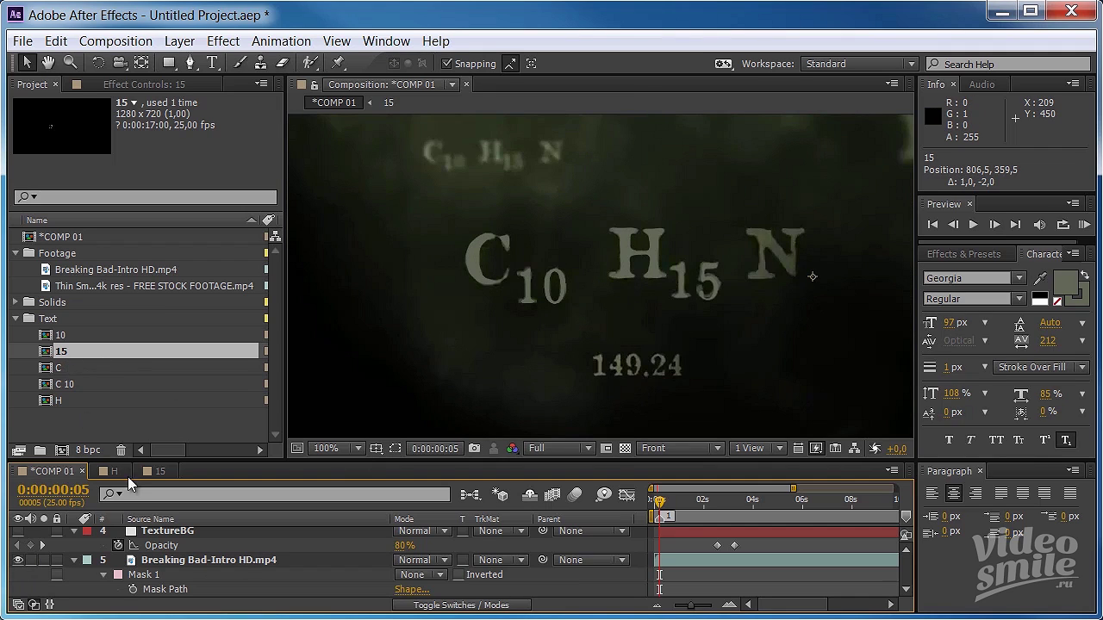
pyautogui.scroll(2, 159, 553)
# Step: Precompose the 15 and H layers into a new comp named H 15
pyautogui.click(157, 548)
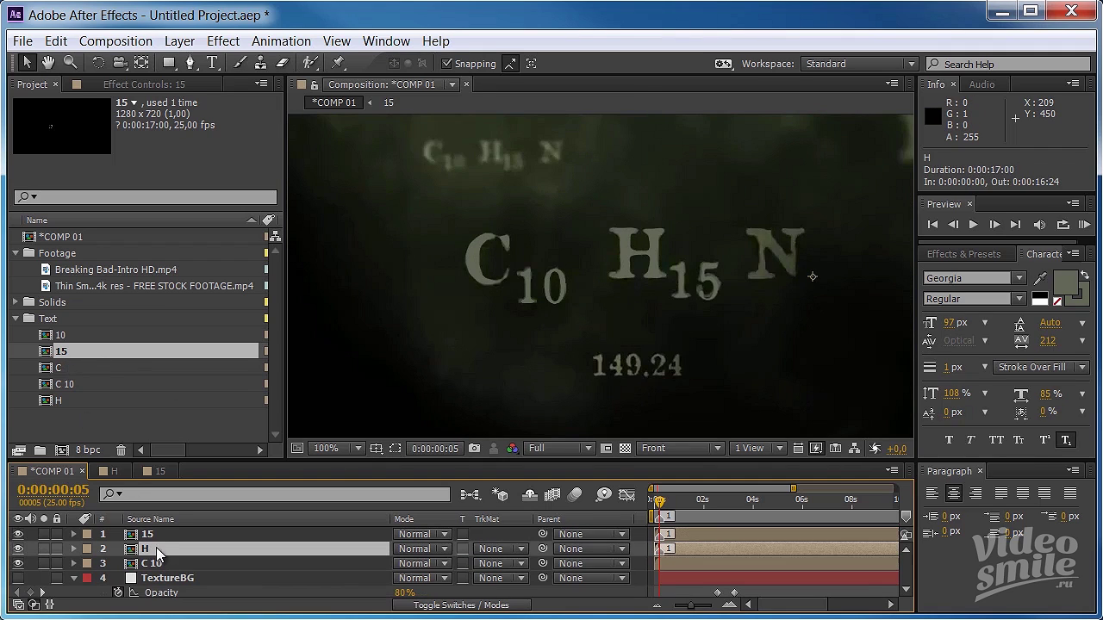
pyautogui.keyDown('ctrl'); pyautogui.click(162, 535); pyautogui.keyUp('ctrl')
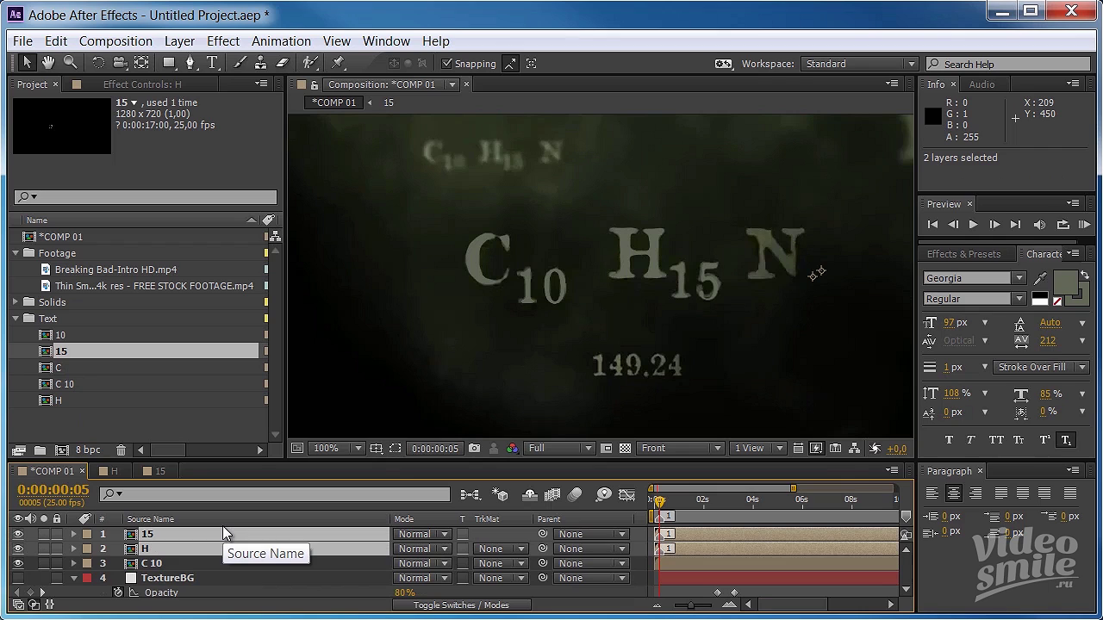
pyautogui.hotkey('ctrl', 'shift', 'c')
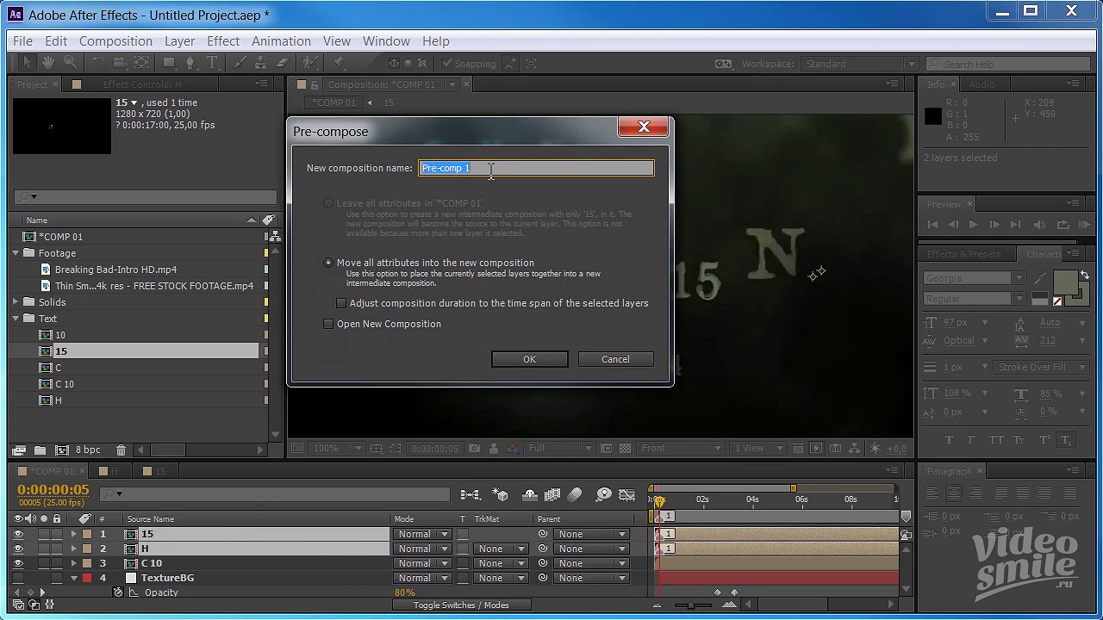
pyautogui.write('H 15')
pyautogui.click(531, 359)
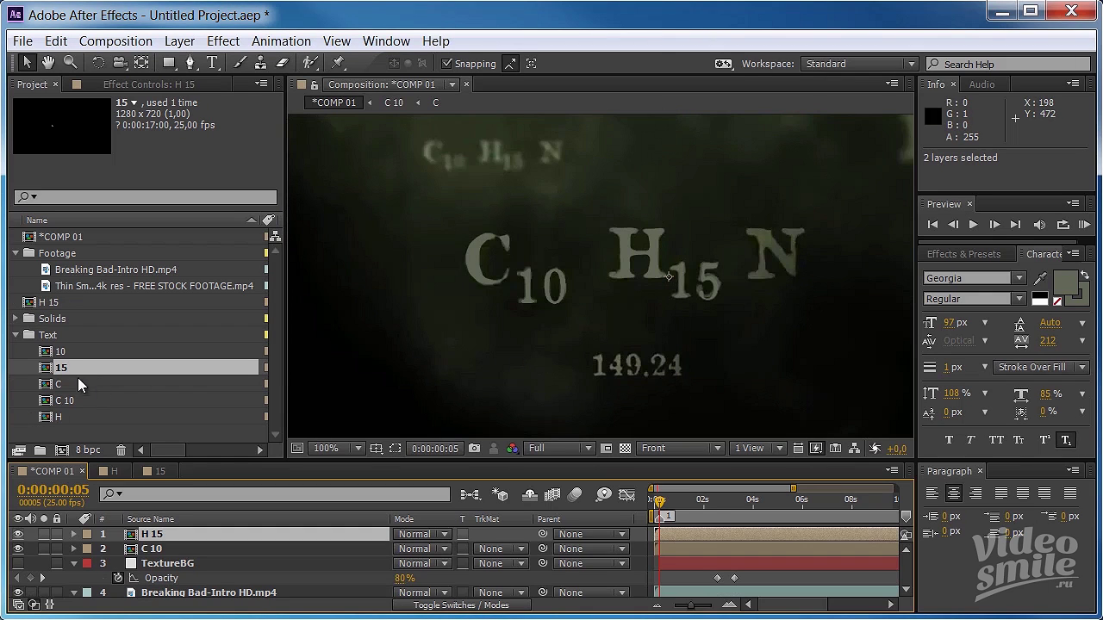
pyautogui.click(58, 416)
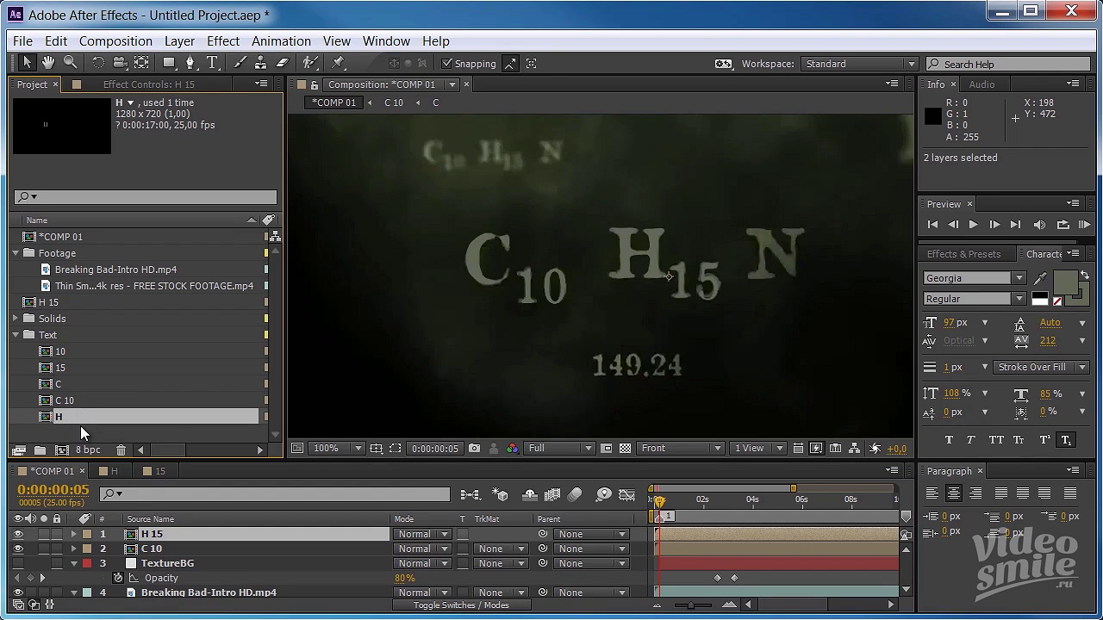
# Step: Duplicate the H comp as H 16 and move H 15 into the Text folder
pyautogui.hotkey('ctrl', 'd')
pyautogui.press('Return')
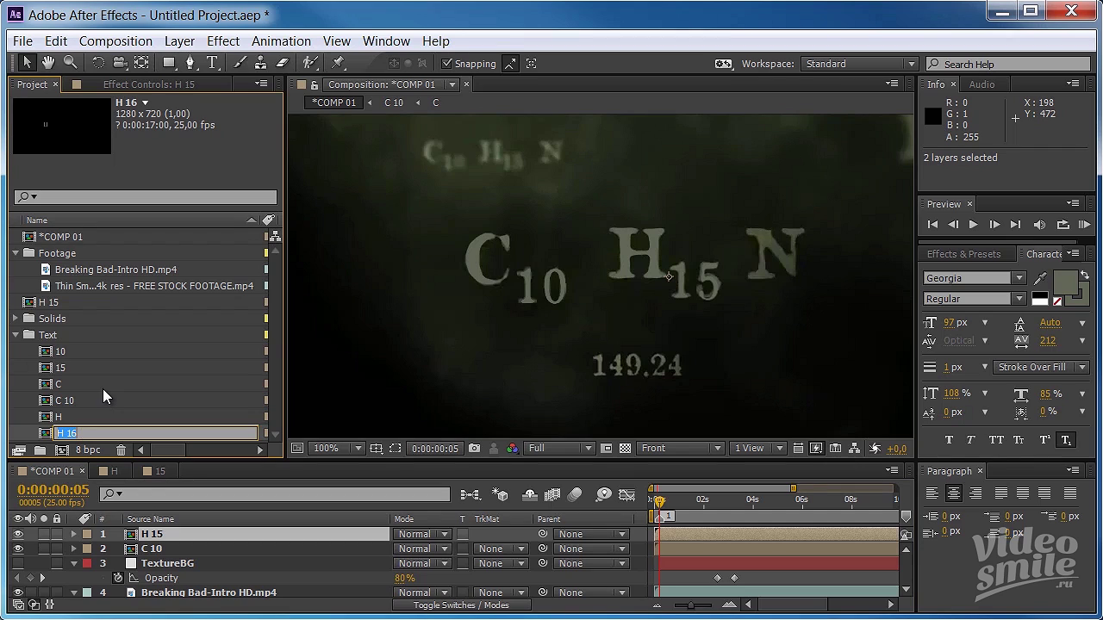
pyautogui.press('Return')
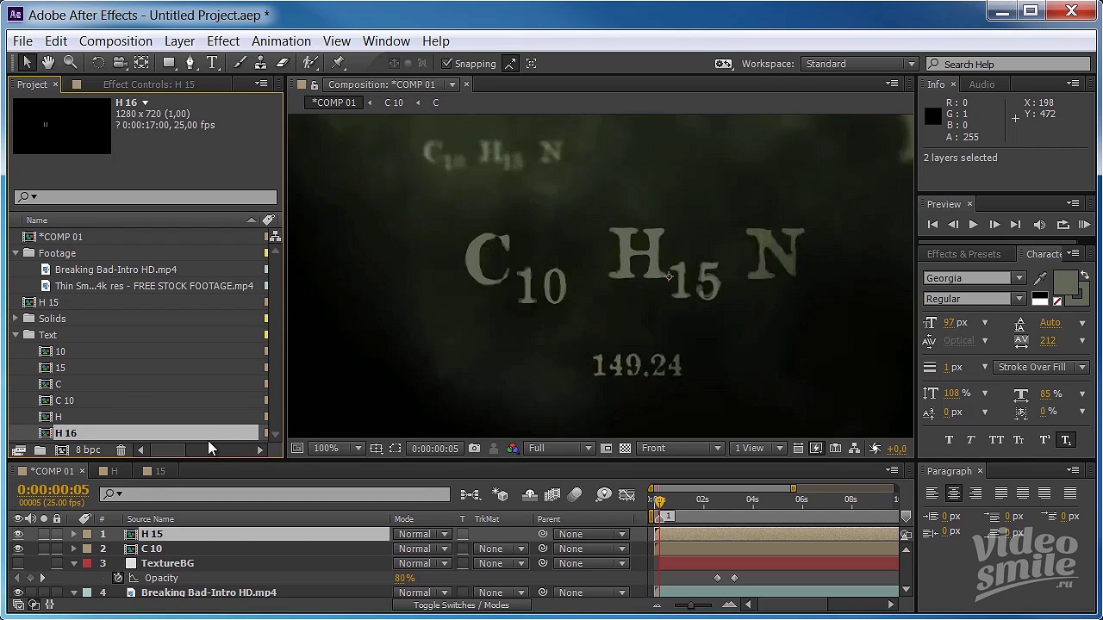
pyautogui.click(47, 303)
pyautogui.moveTo(66, 301); pyautogui.dragTo(94, 334)
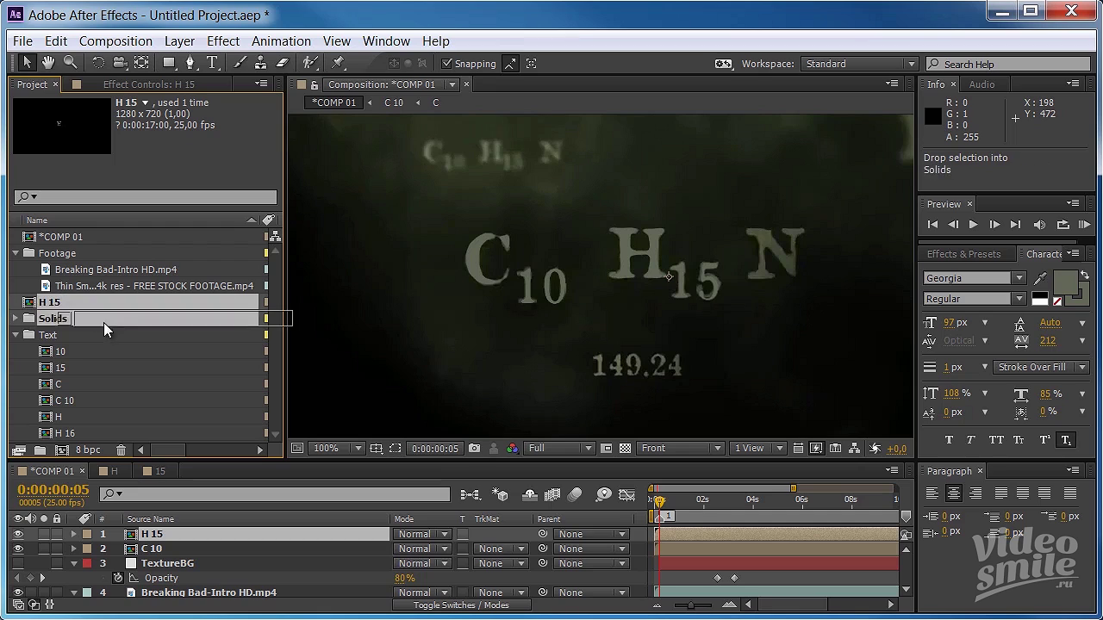
# Step: Rename the copy to N and change its letter from H to N
pyautogui.click(74, 436)
pyautogui.doubleClick(87, 435)
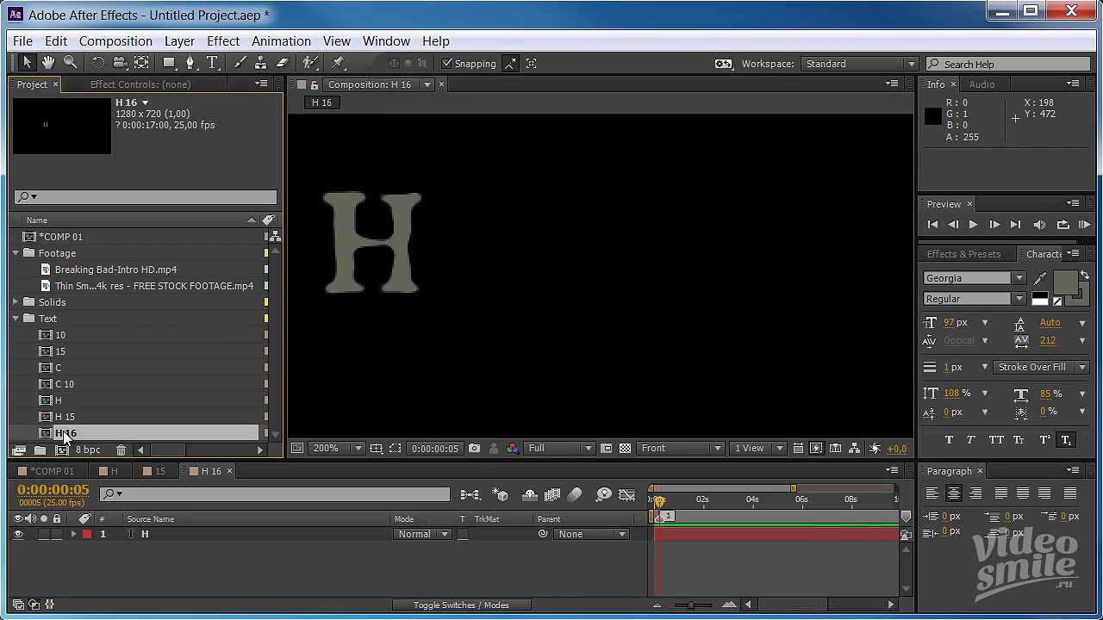
pyautogui.press('Return')
pyautogui.write('N')
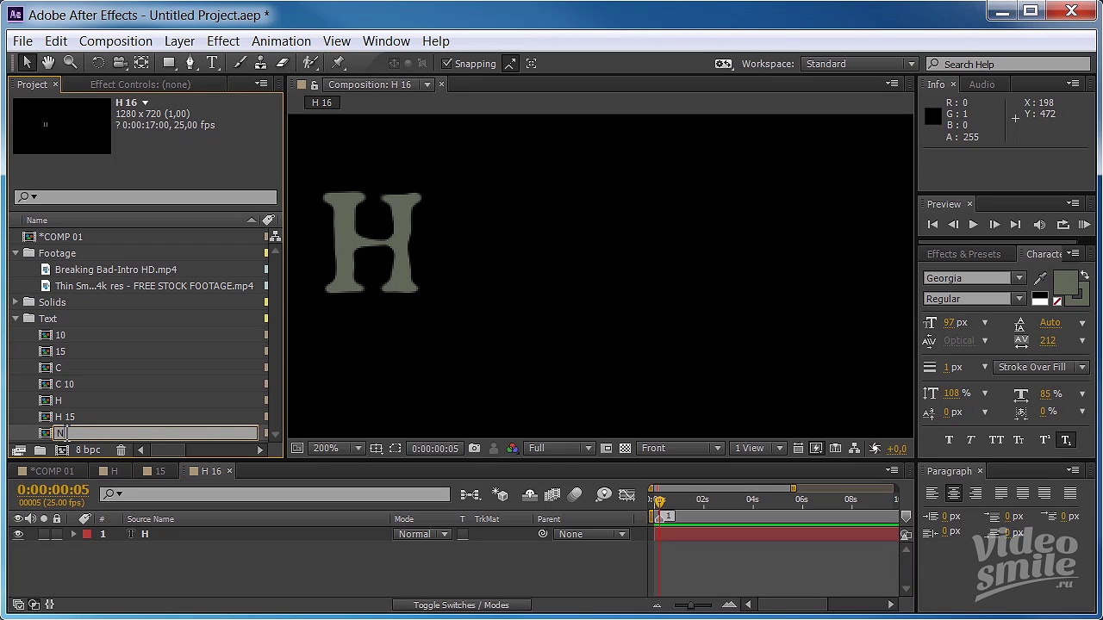
pyautogui.press('Return')
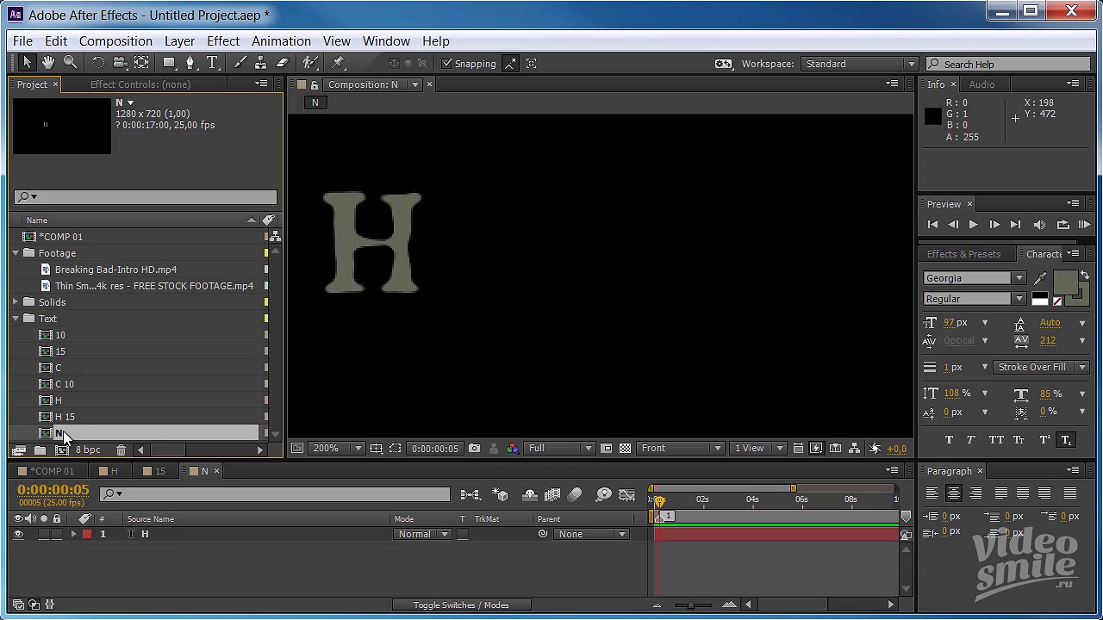
pyautogui.click(156, 531)
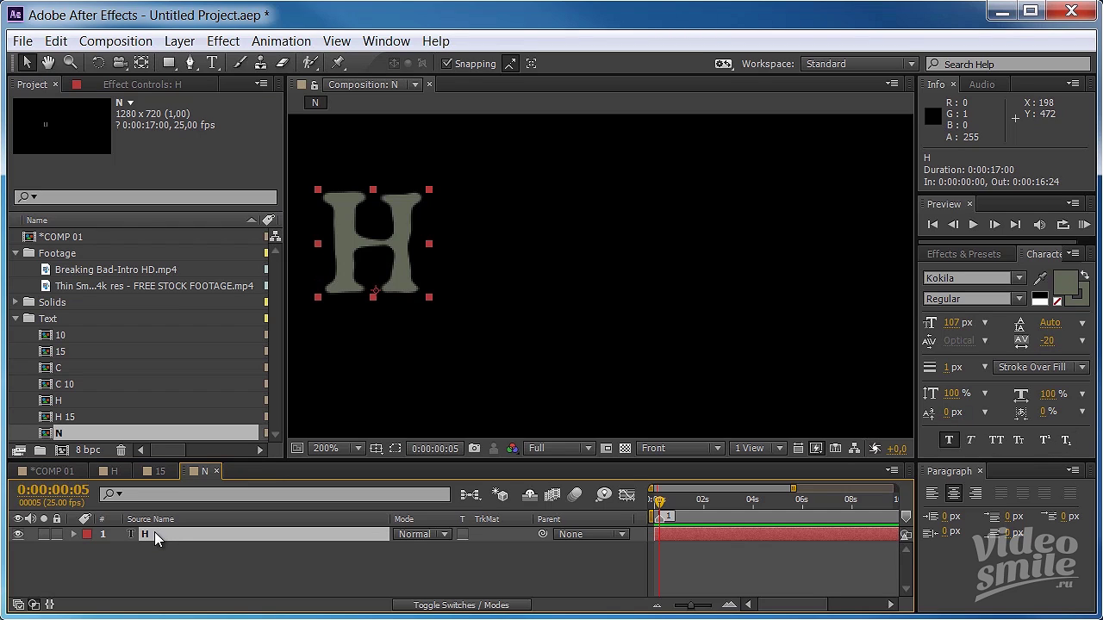
pyautogui.doubleClick(155, 531)
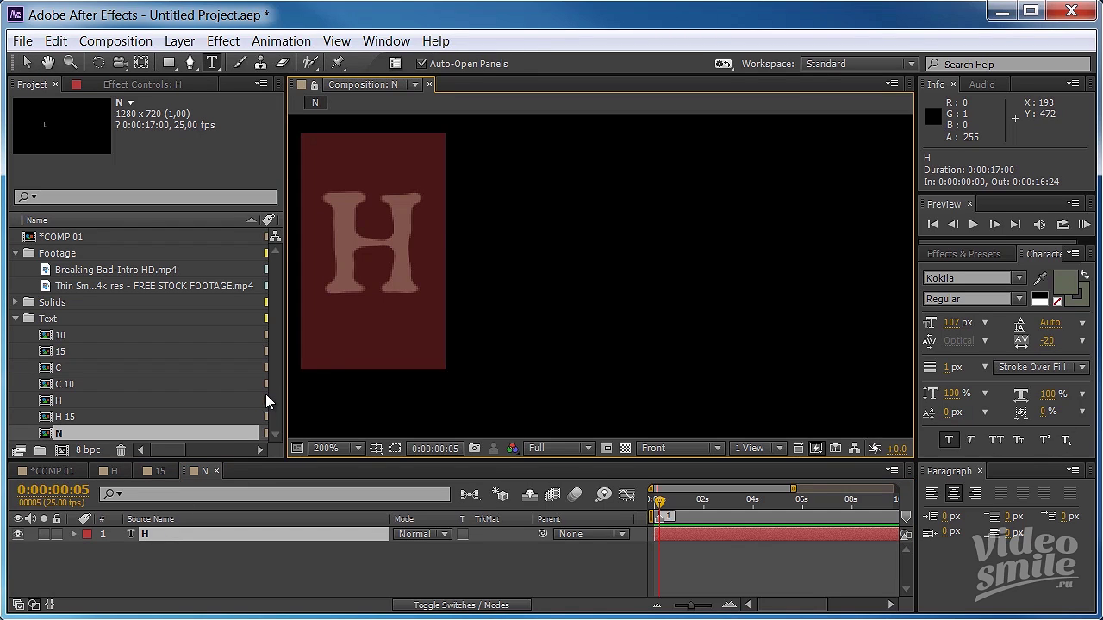
pyautogui.write('N')
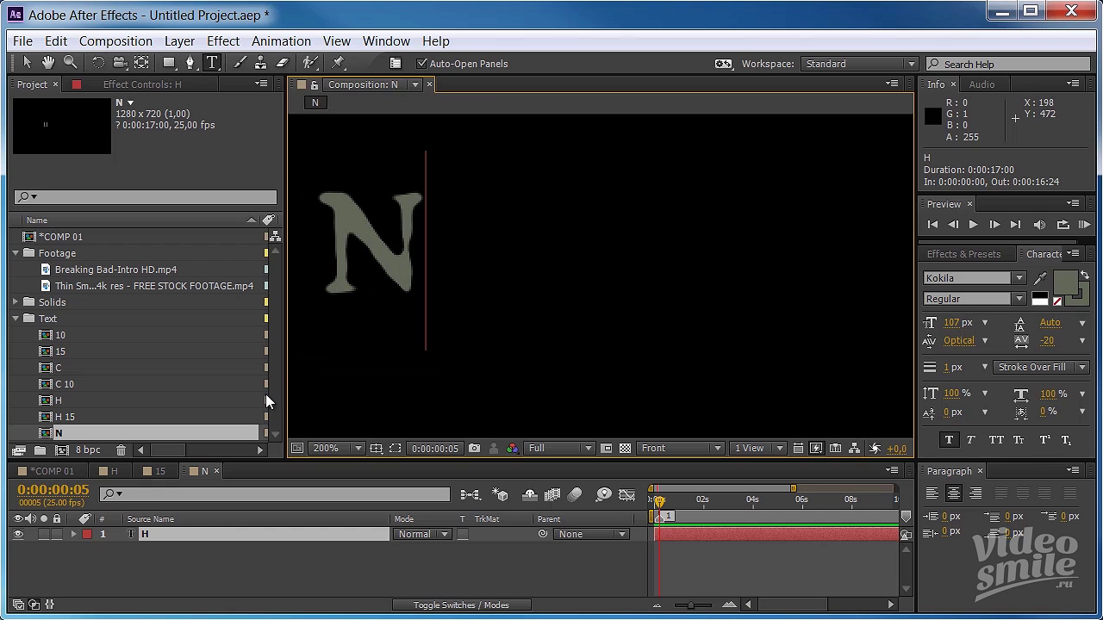
pyautogui.click(185, 549)
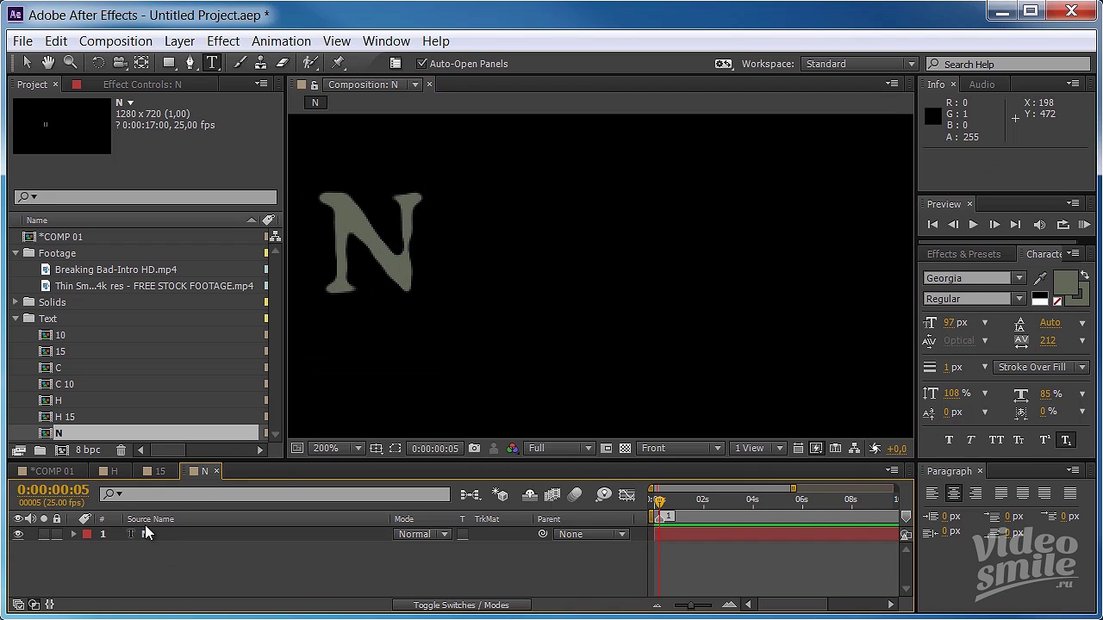
pyautogui.click(48, 472)
# Step: Add the N comp to COMP 01 at 978, 352 after H15, then select C 10, N and H 15
pyautogui.moveTo(69, 433); pyautogui.dragTo(157, 536)
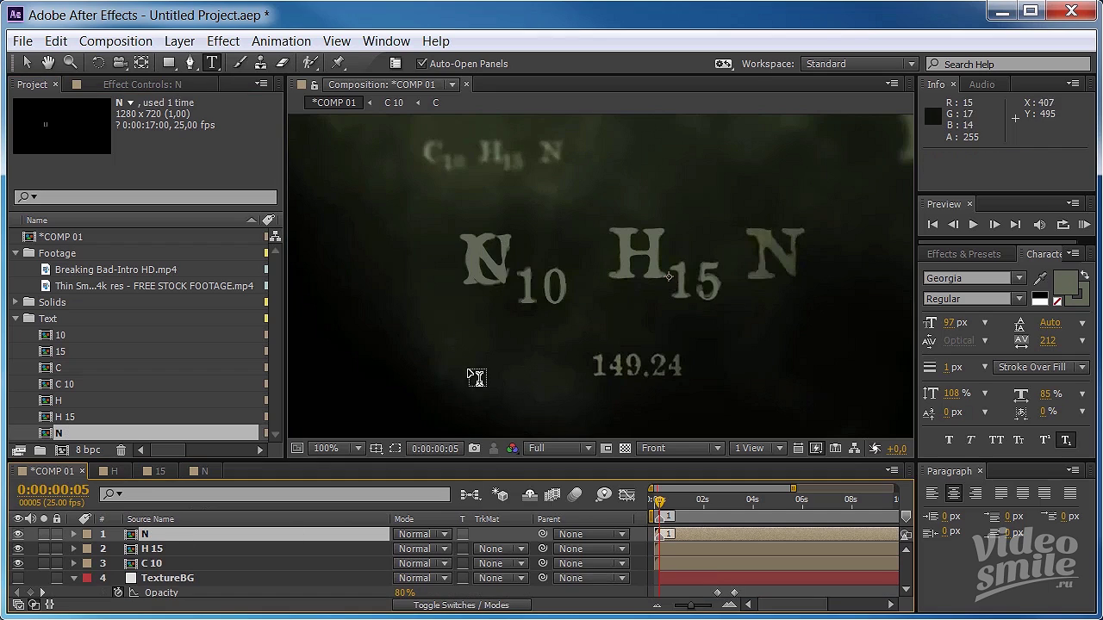
pyautogui.press('v')
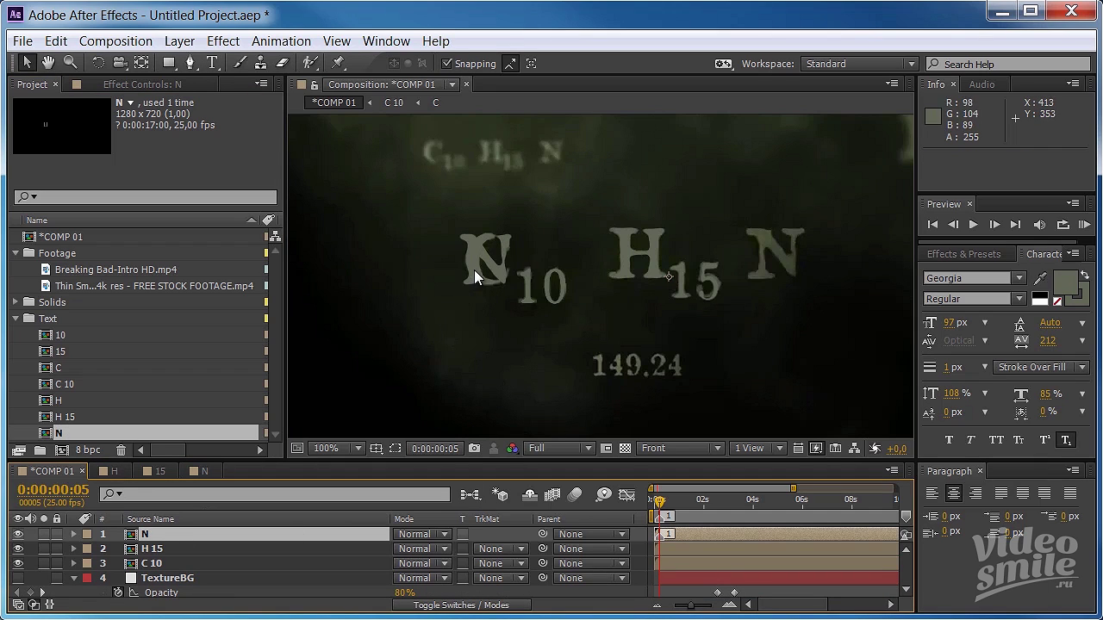
pyautogui.moveTo(481, 259)
pyautogui.mouseDown()
pyautogui.moveTo(743, 268)
pyautogui.moveTo(772, 255)
pyautogui.mouseUp()
pyautogui.press('Return')
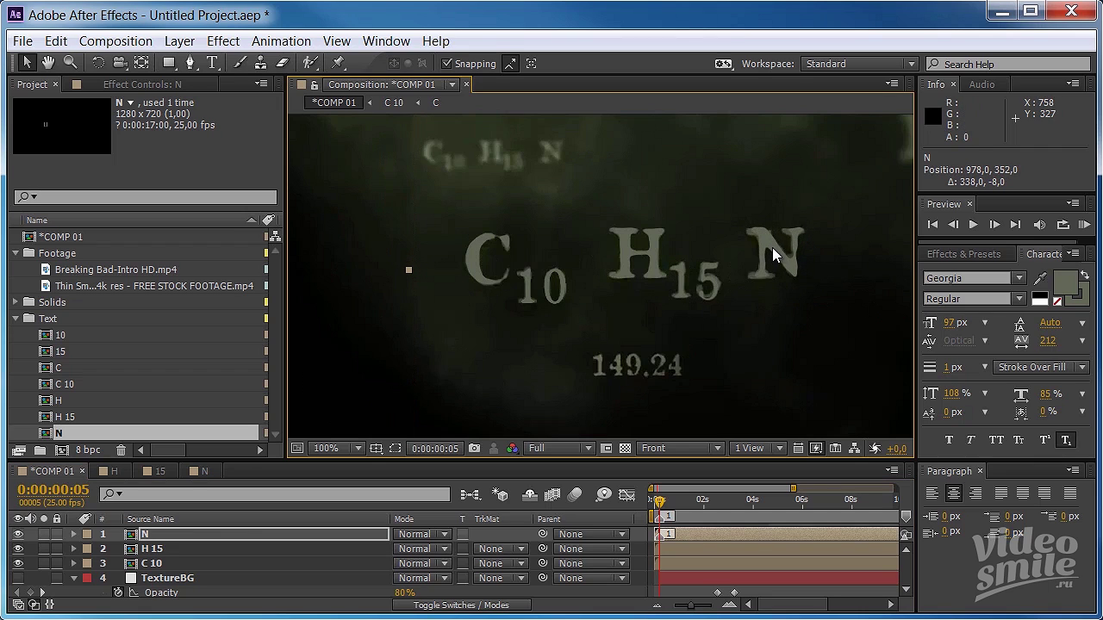
pyautogui.click(157, 566)
pyautogui.keyDown('ctrl'); pyautogui.click(162, 538); pyautogui.keyUp('ctrl')
pyautogui.keyDown('ctrl'); pyautogui.click(159, 551); pyautogui.keyUp('ctrl')
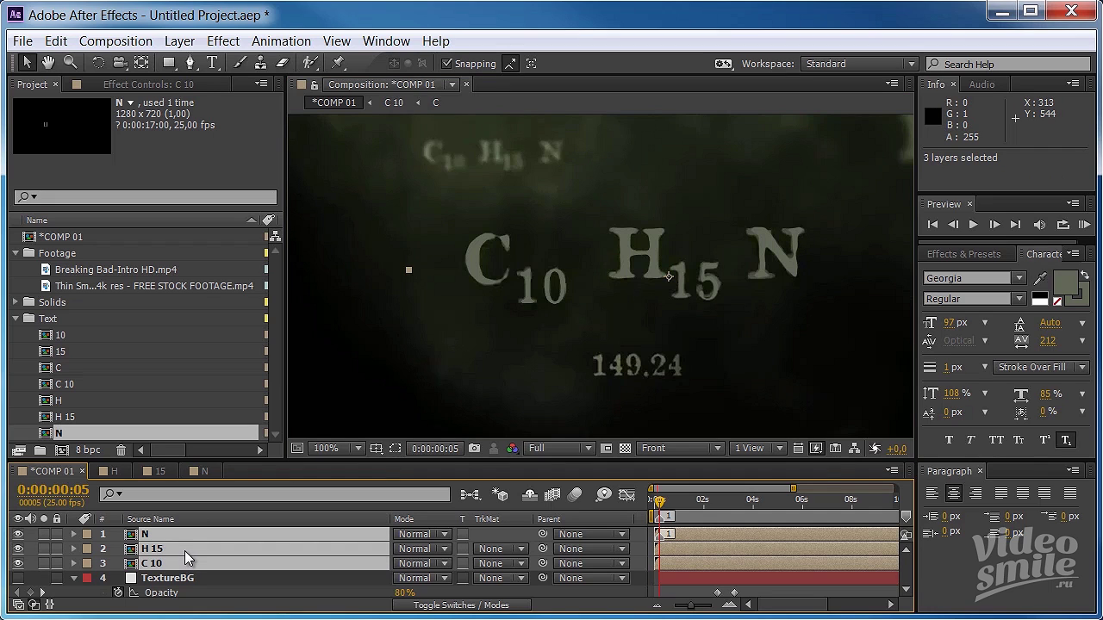
# Step: Precompose C 10, H 15 and N into a comp named Formula
pyautogui.hotkey('ctrl', 'shift', 'c')
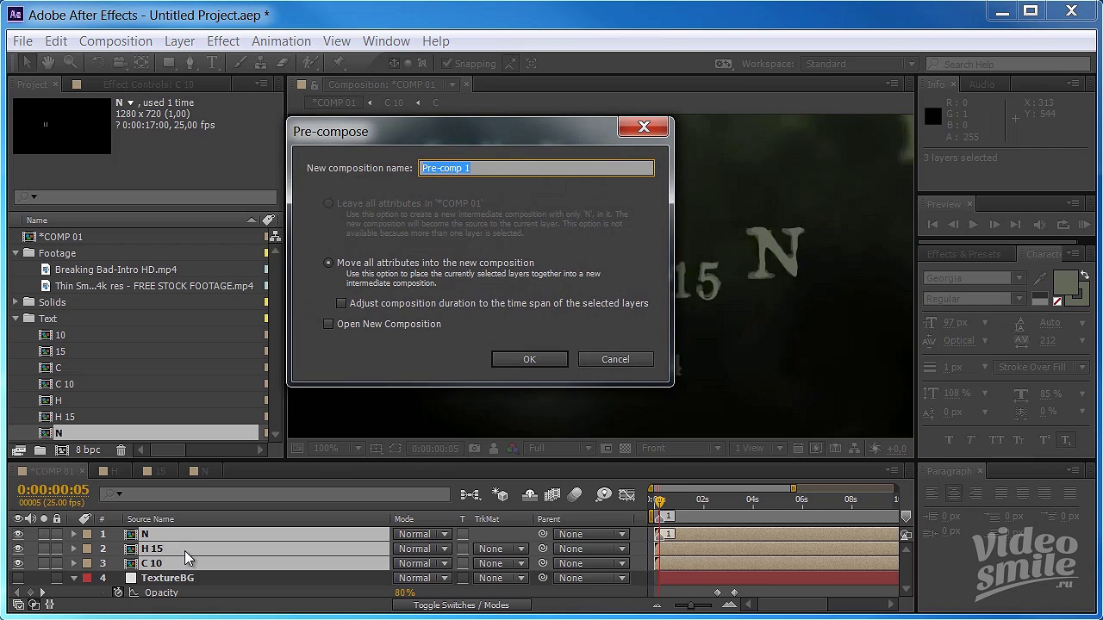
pyautogui.write('Formula')
pyautogui.click(530, 362)
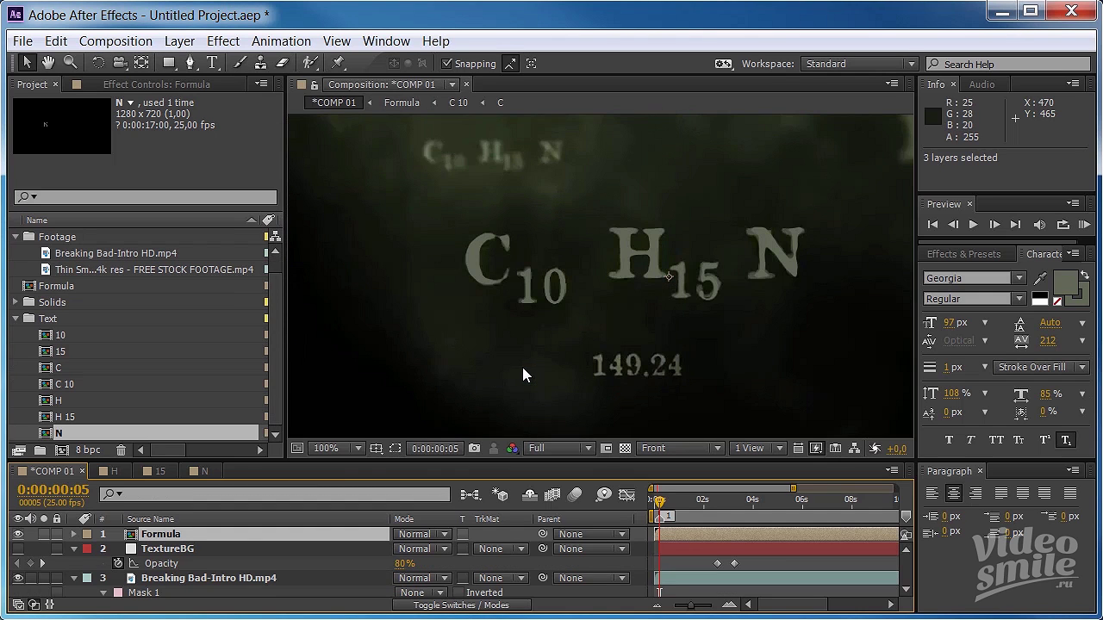
# Step: Scrub back to about 0:00:01:12, where the floating C10H15N letters are visible
pyautogui.click(18, 535)
pyautogui.click(18, 578)
pyautogui.scroll(-1, 26, 578)
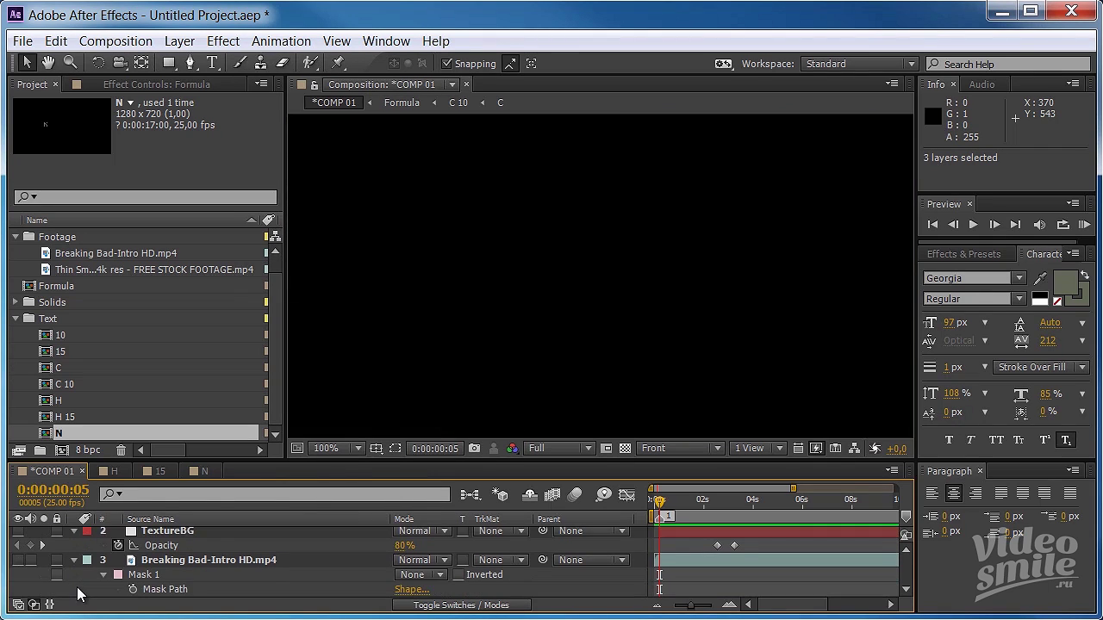
pyautogui.scroll(1, 26, 573)
pyautogui.click(18, 578)
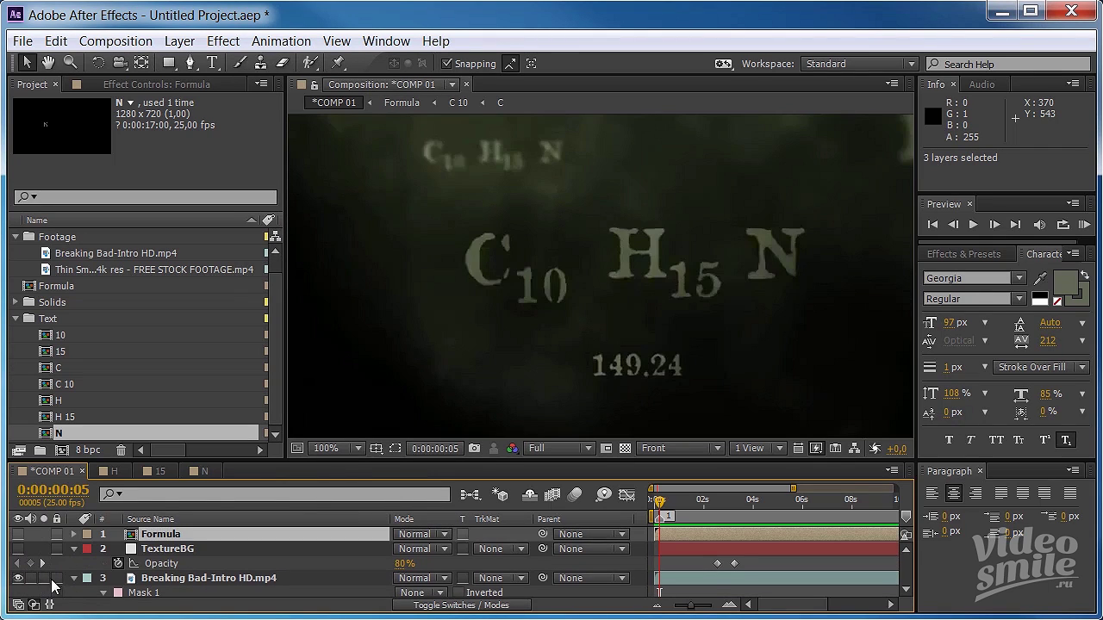
pyautogui.click(178, 581)
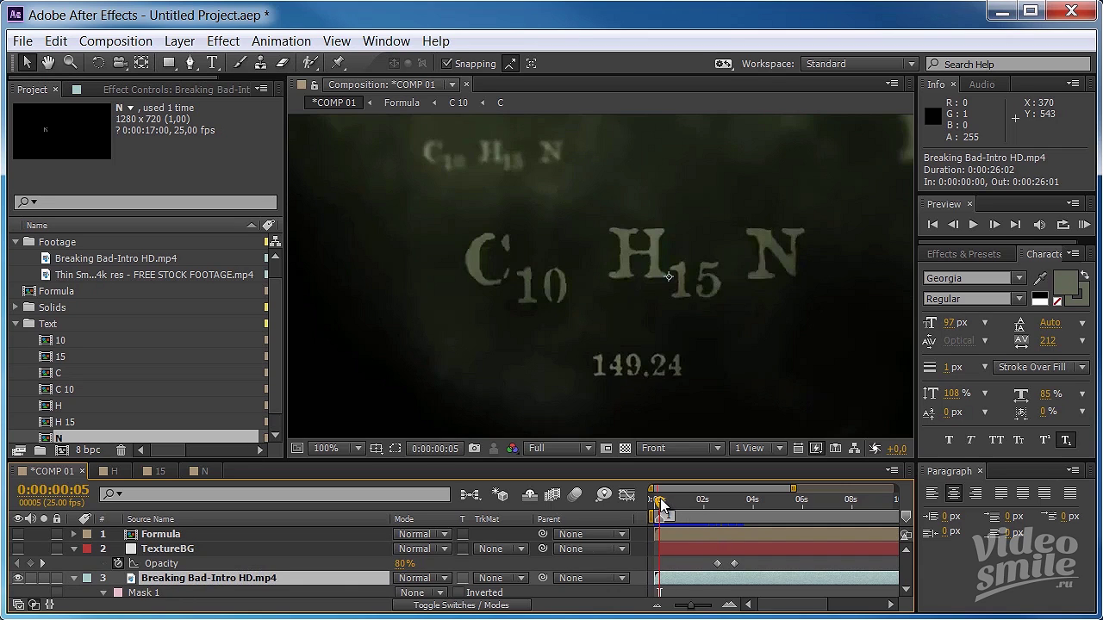
pyautogui.moveTo(660, 498); pyautogui.dragTo(827, 505)
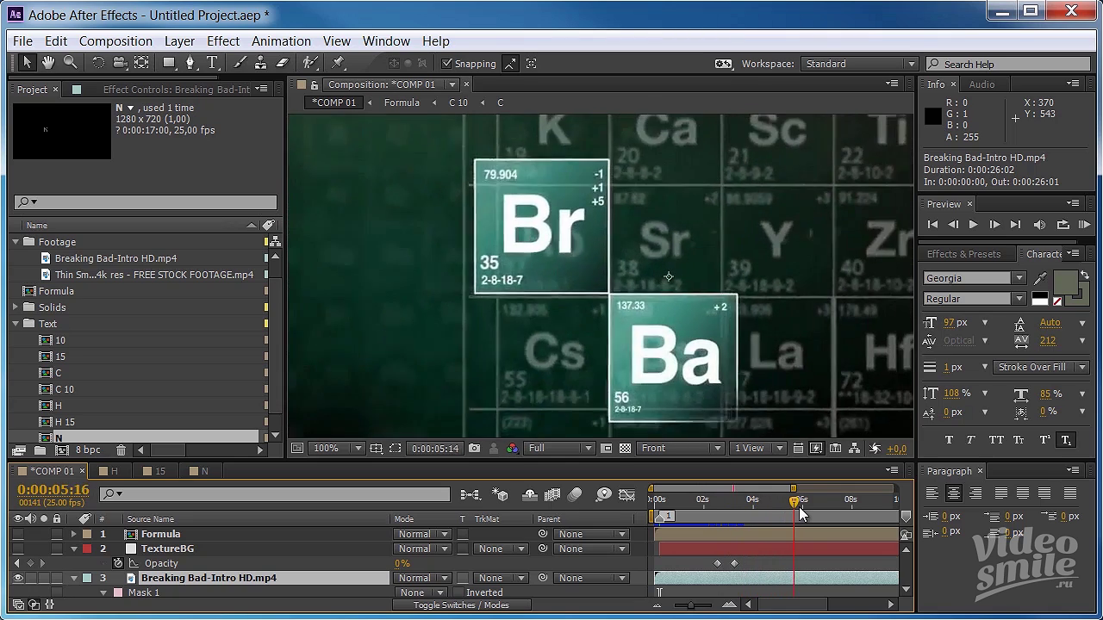
pyautogui.moveTo(826, 505); pyautogui.dragTo(771, 505)
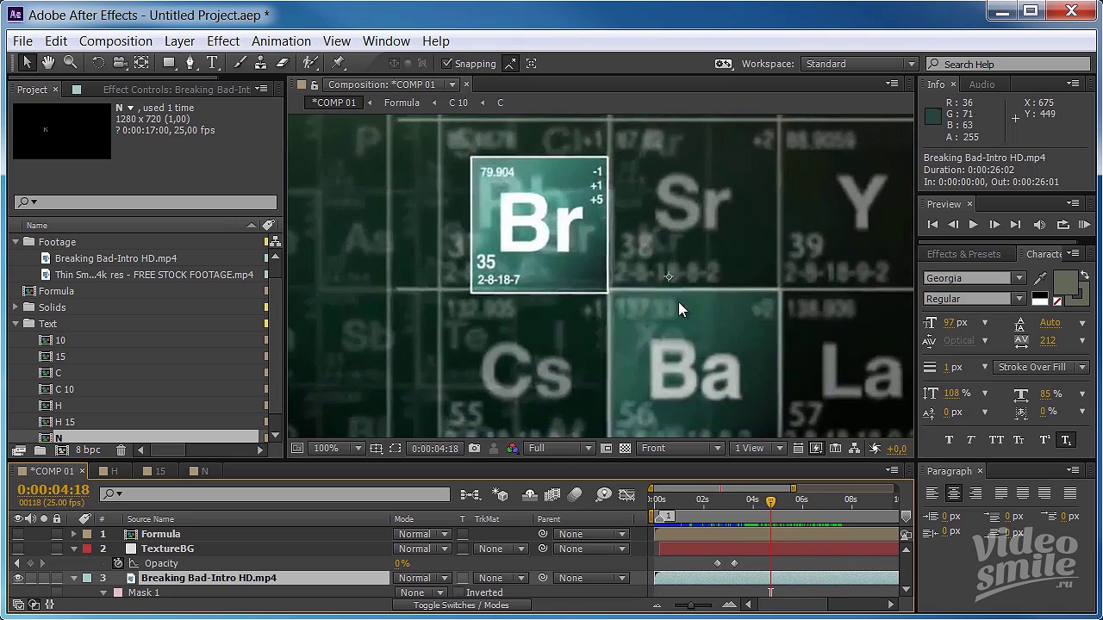
pyautogui.scroll(-2, 671, 270)
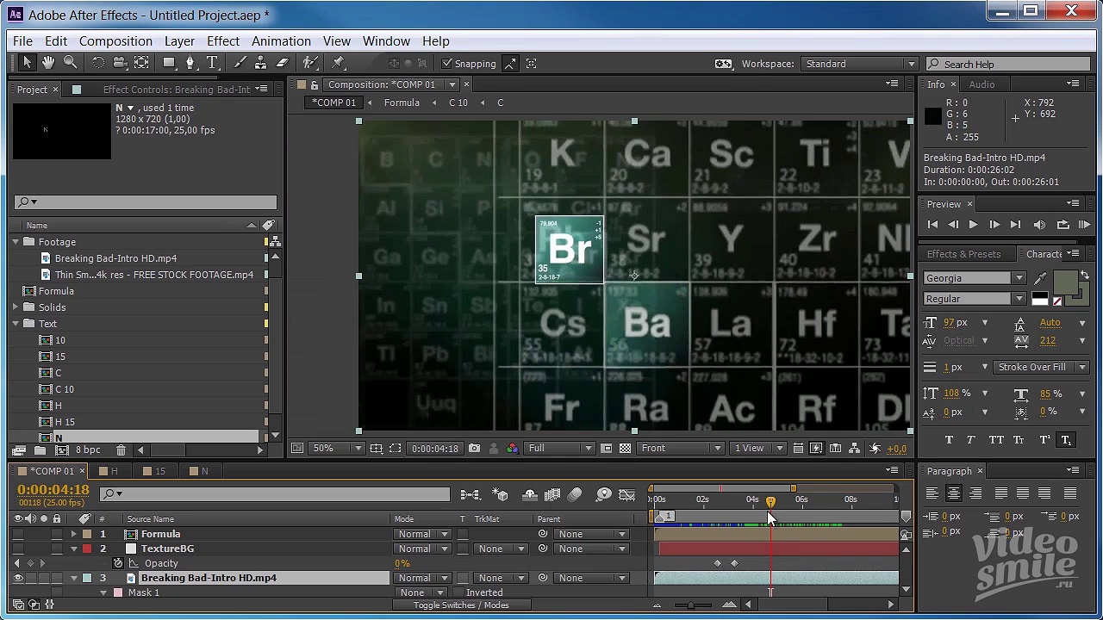
pyautogui.moveTo(769, 516)
pyautogui.mouseDown()
pyautogui.moveTo(653, 498)
pyautogui.moveTo(689, 498)
pyautogui.mouseUp()
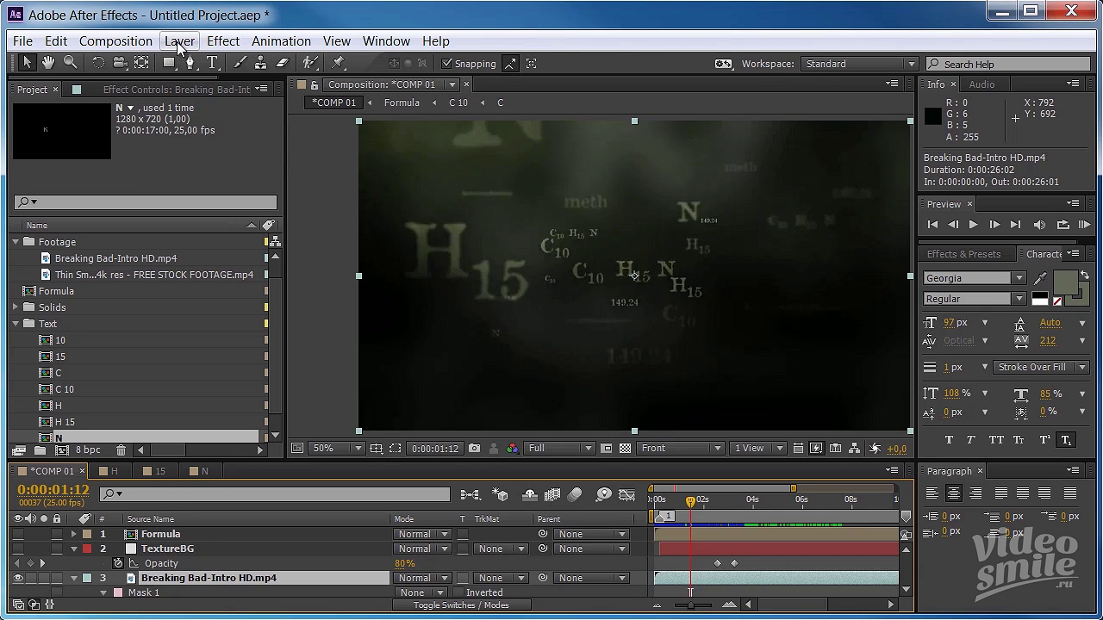
# Step: Create a new camera layer using the 35mm preset
pyautogui.click(177, 41)
pyautogui.moveTo(190, 65)
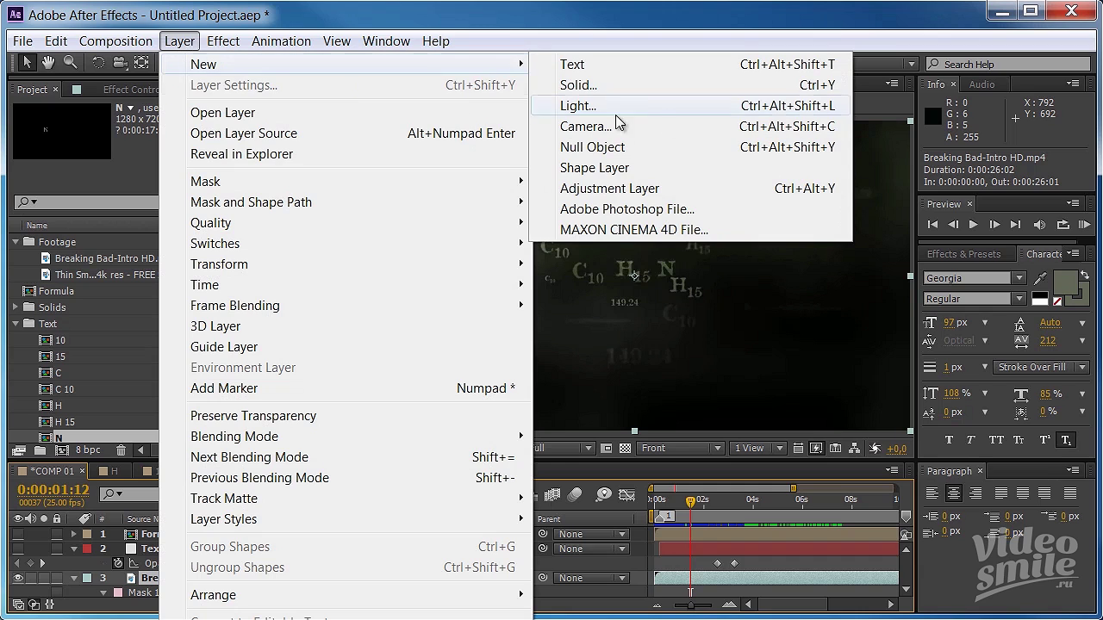
pyautogui.click(669, 121)
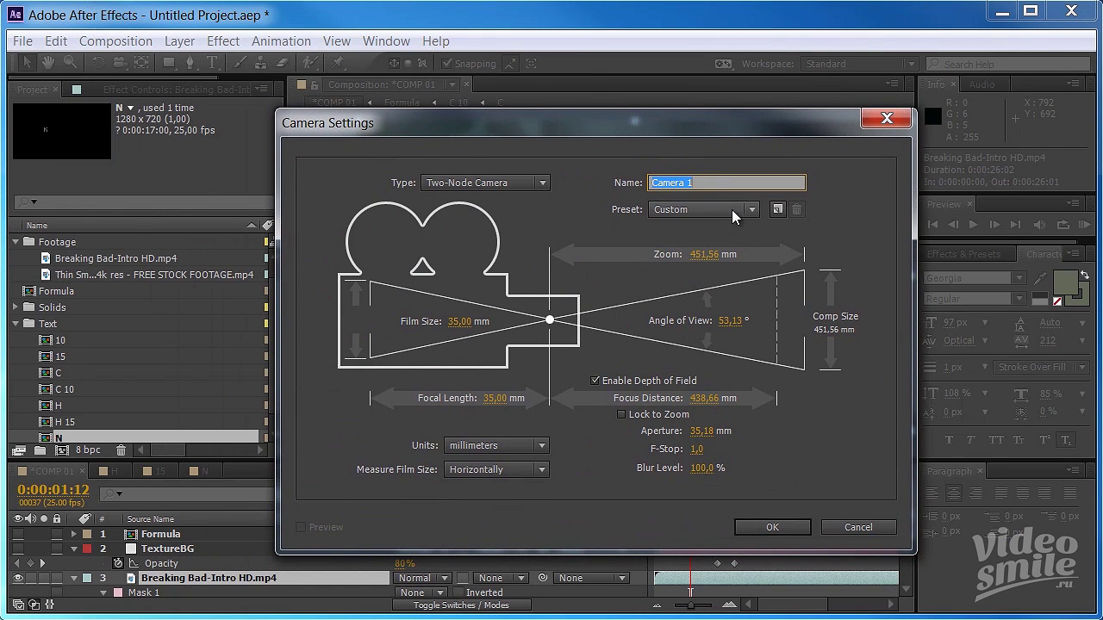
pyautogui.click(732, 209)
pyautogui.click(711, 345)
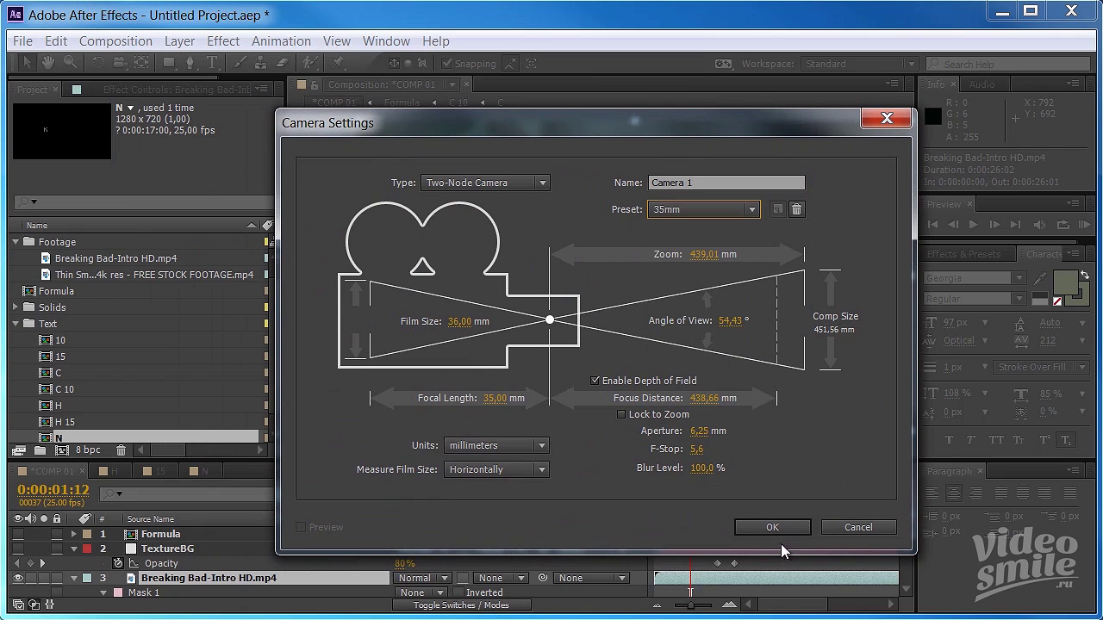
pyautogui.click(786, 530)
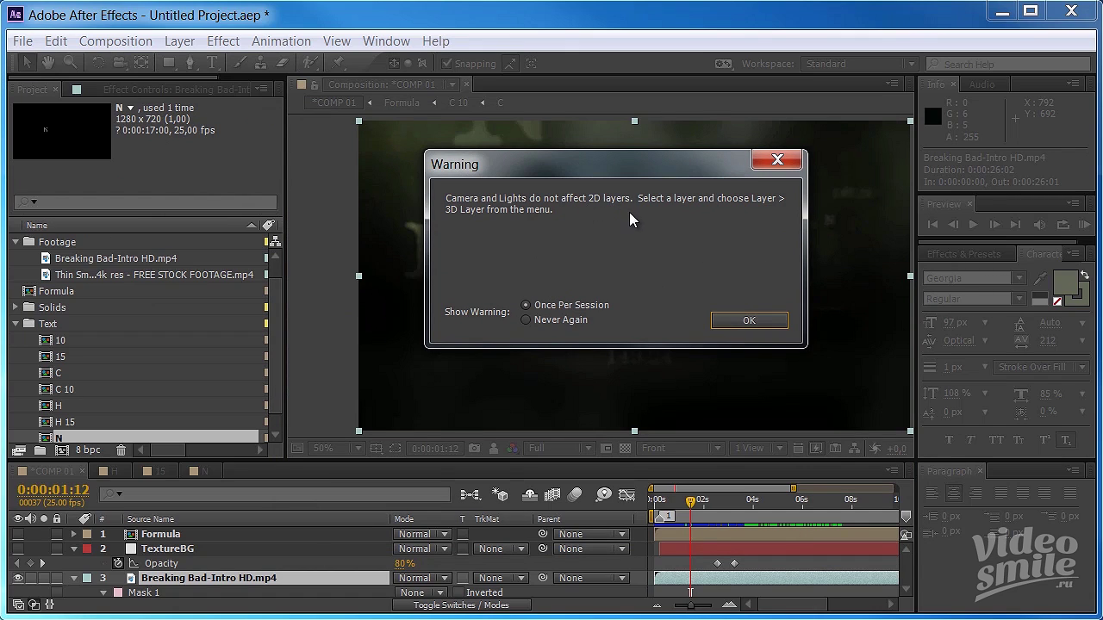
# Step: Dismiss the 2D-layer warning and turn on the Formula layer's 3D switch
pyautogui.click(765, 318)
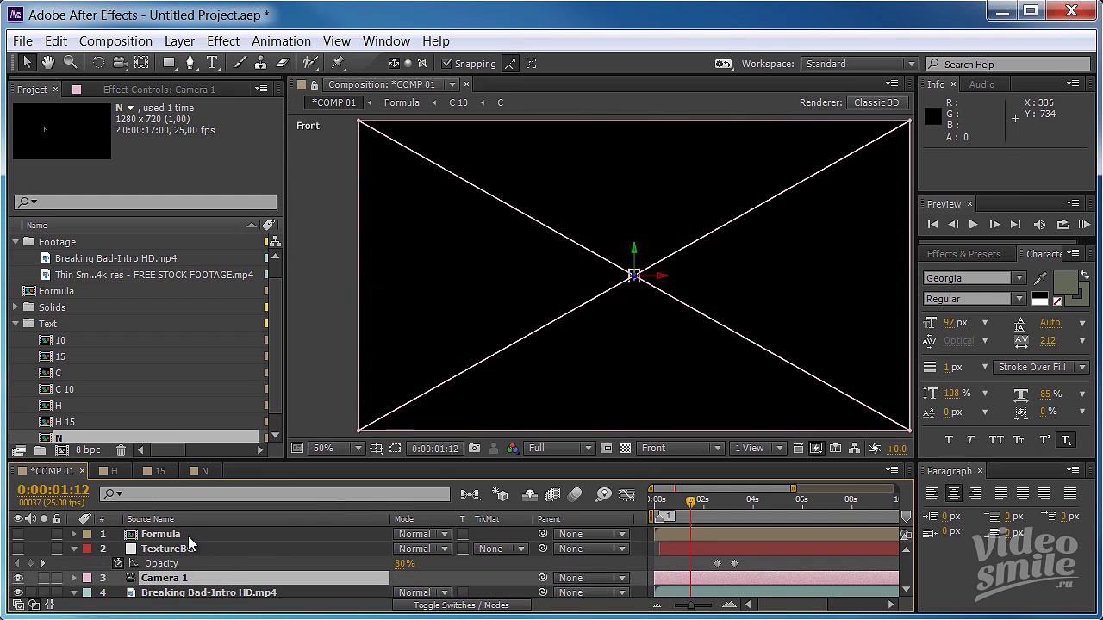
pyautogui.click(187, 534)
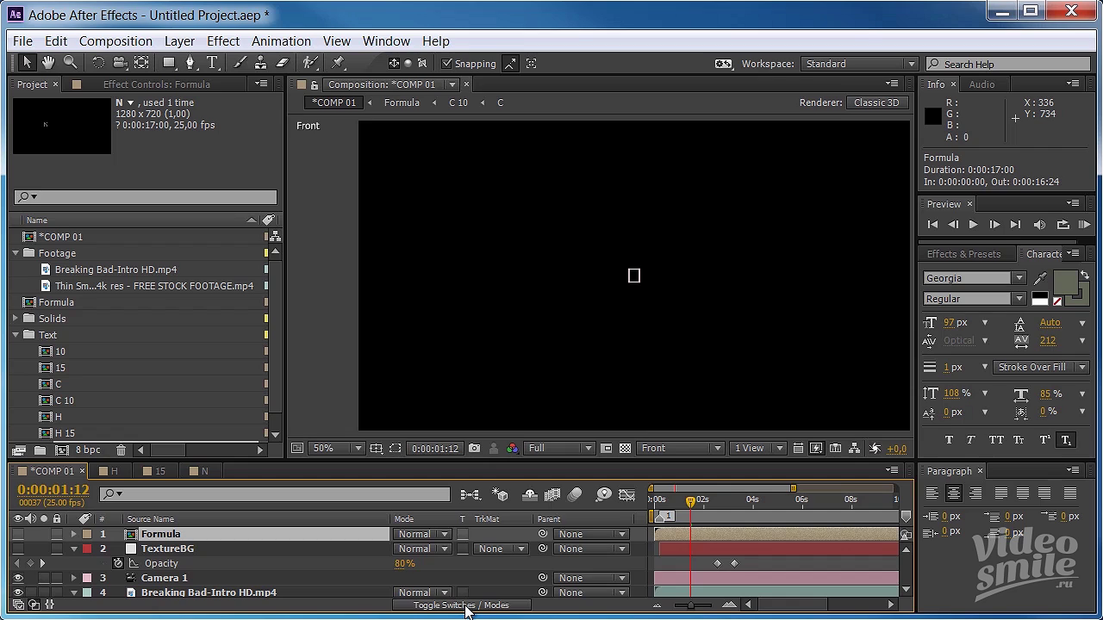
pyautogui.click(465, 606)
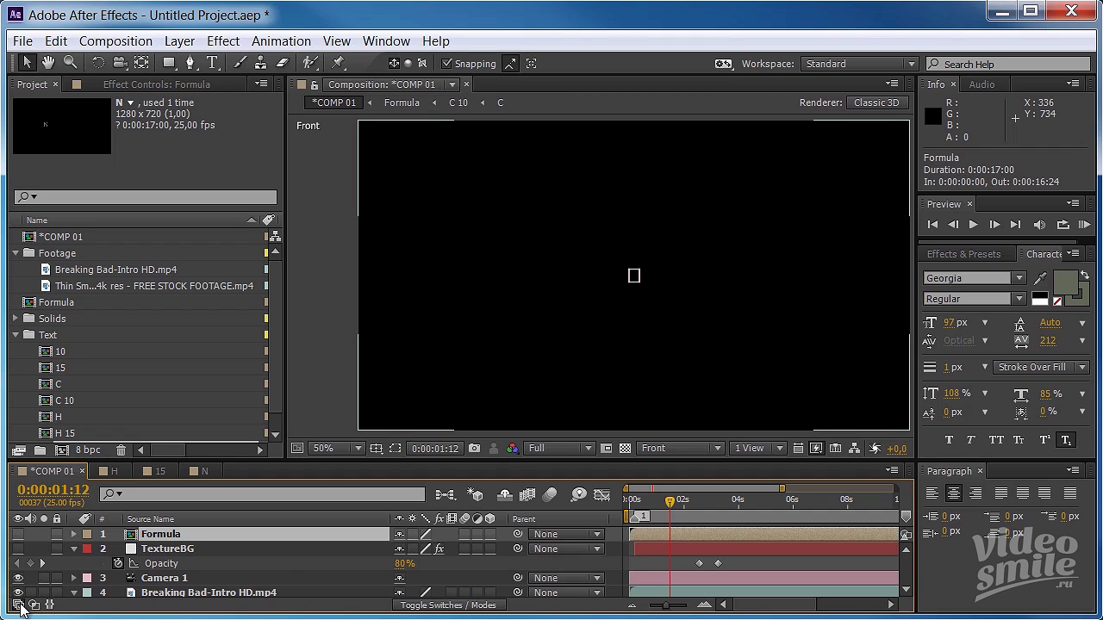
pyautogui.click(18, 605)
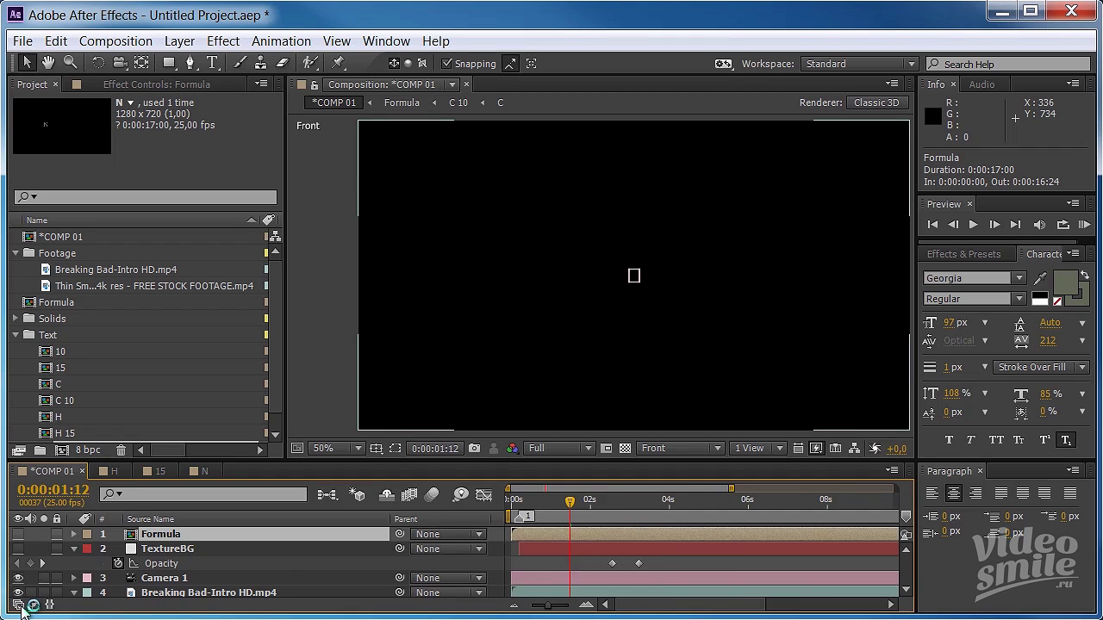
pyautogui.click(19, 605)
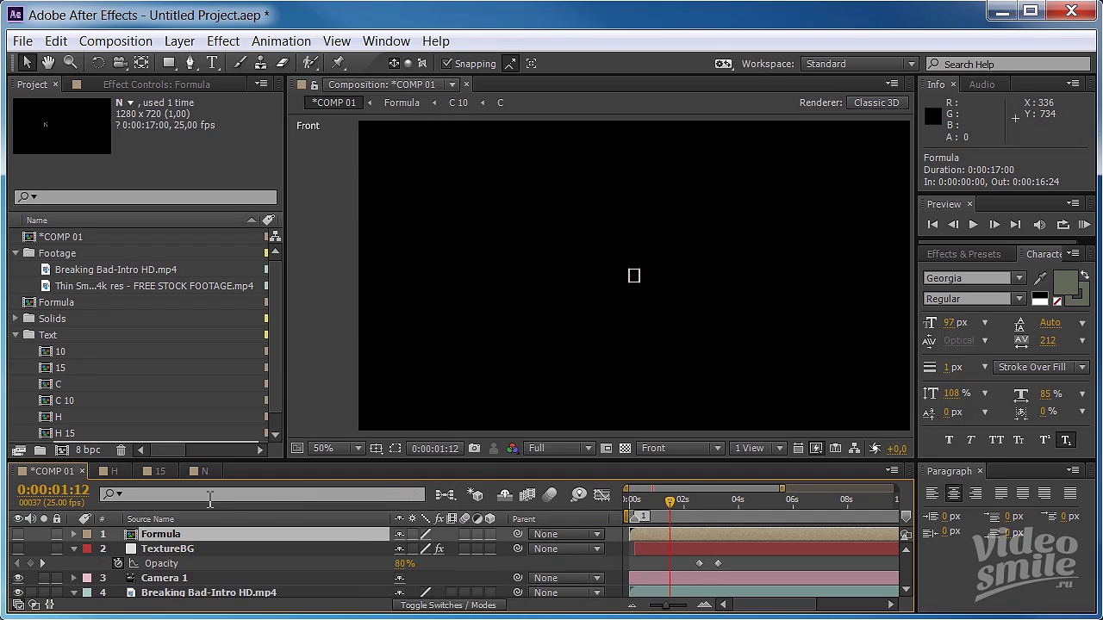
pyautogui.click(489, 535)
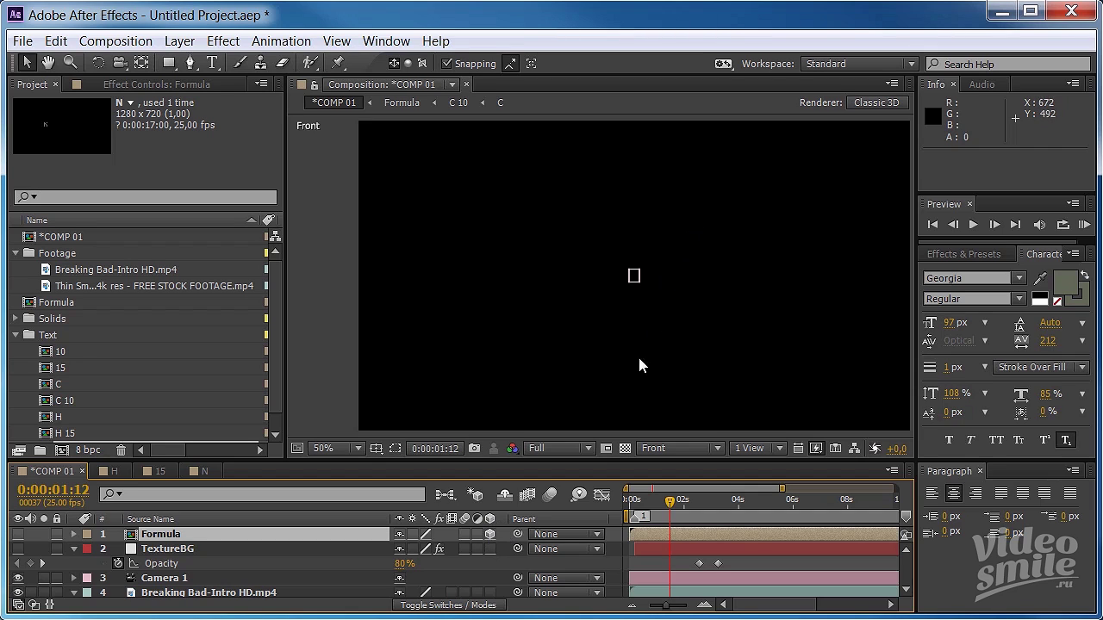
# Step: Switch the viewer's 3D view from the front view to Active Camera
pyautogui.click(717, 449)
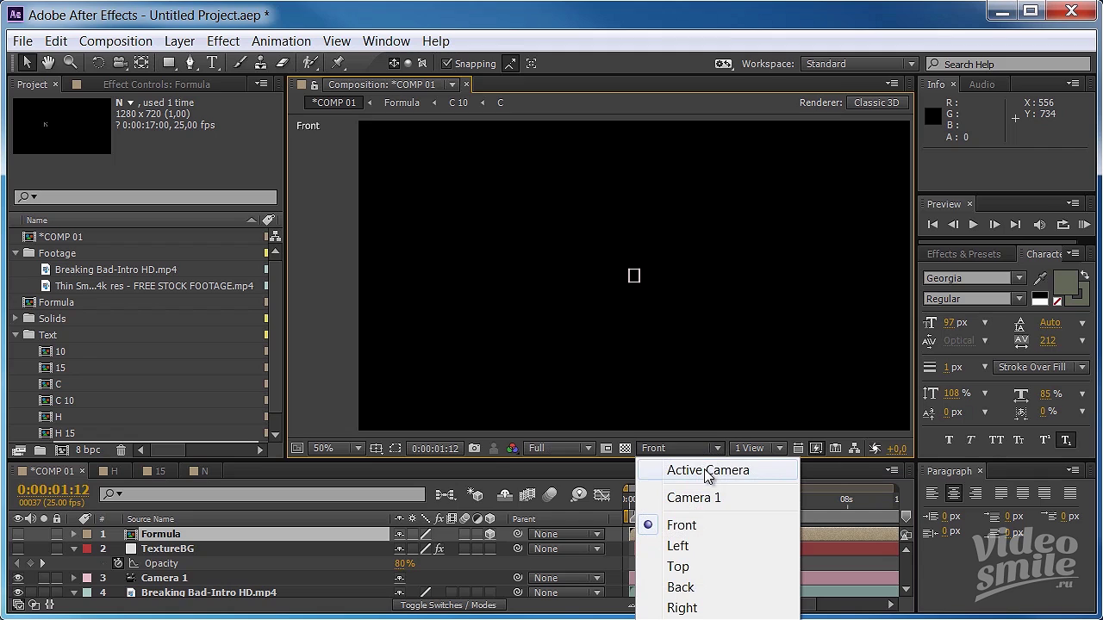
pyautogui.click(706, 471)
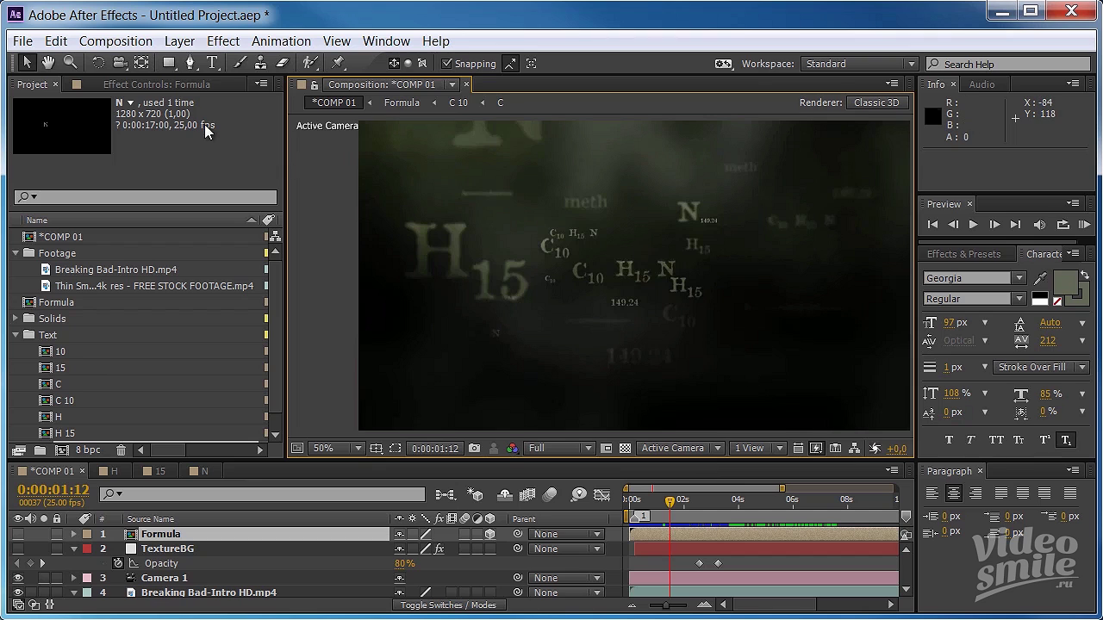
# Step: Add a null object layer and rename Null 1 to 'Camera Control' in the Solids folder
pyautogui.click(179, 40)
pyautogui.moveTo(259, 65)
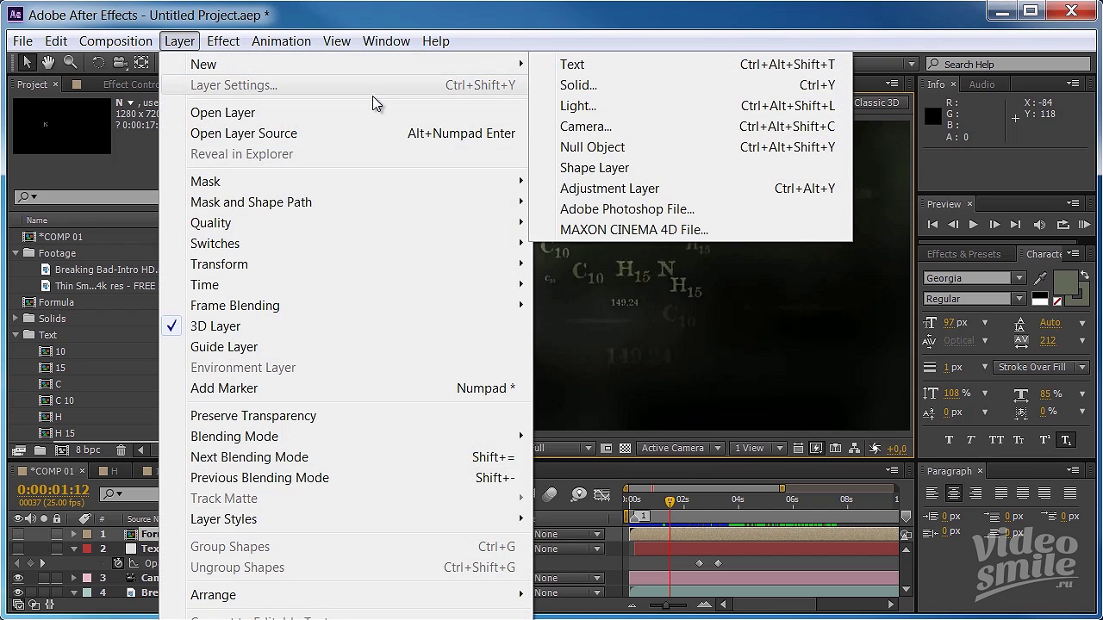
pyautogui.click(655, 147)
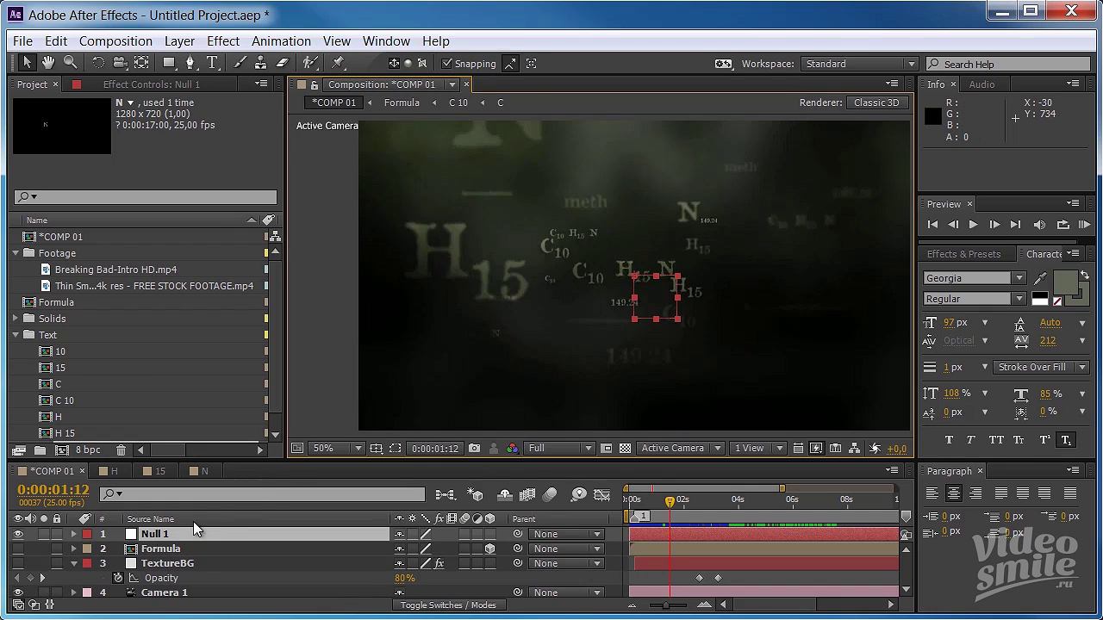
pyautogui.scroll(-1, 278, 312)
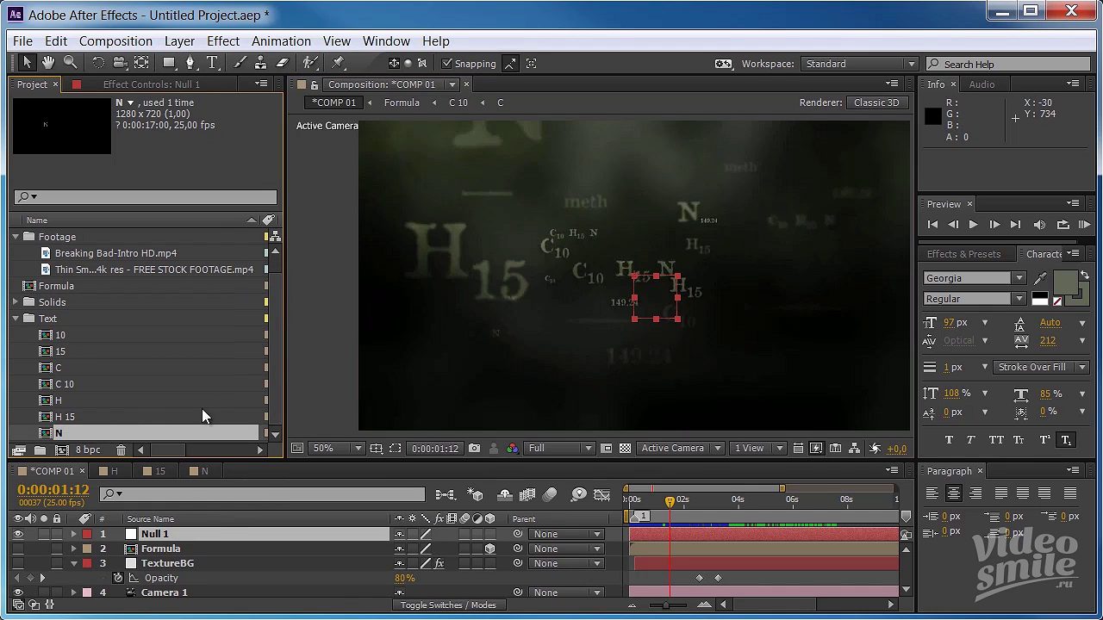
pyautogui.click(15, 303)
pyautogui.click(70, 321)
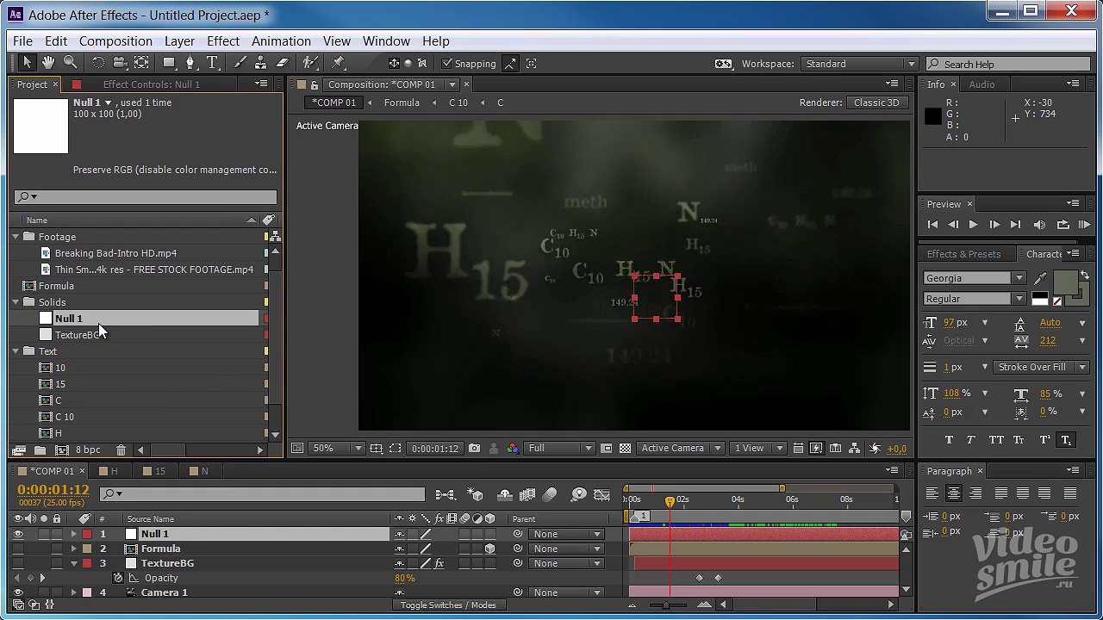
pyautogui.press('Return')
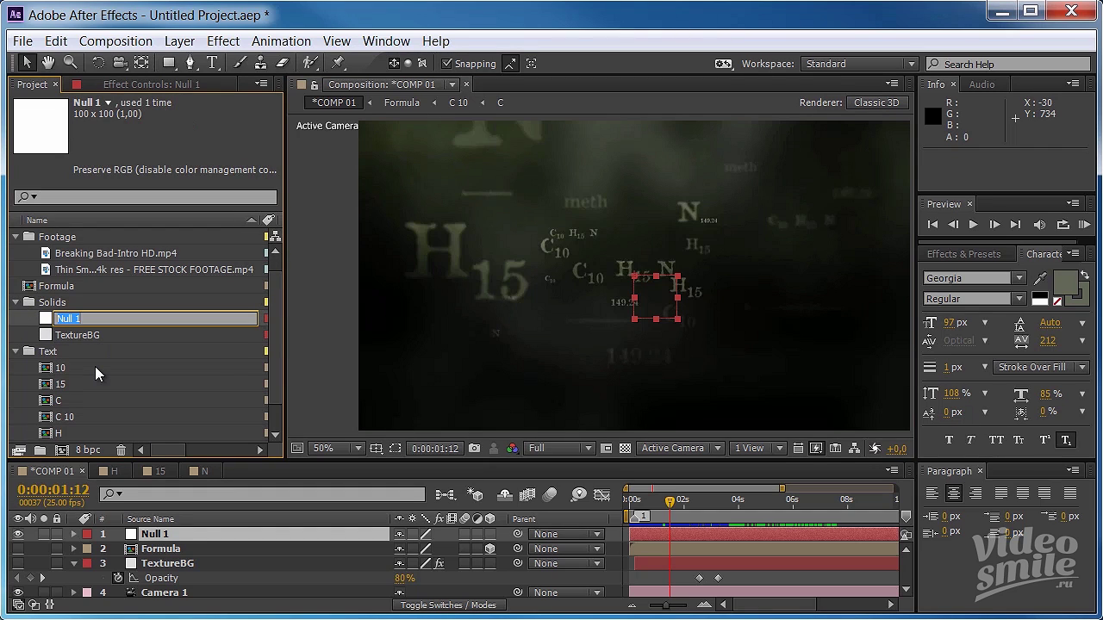
pyautogui.write('Cam')
pyautogui.write('era ')
pyautogui.write('Con')
pyautogui.write('trol')
pyautogui.press('Return')
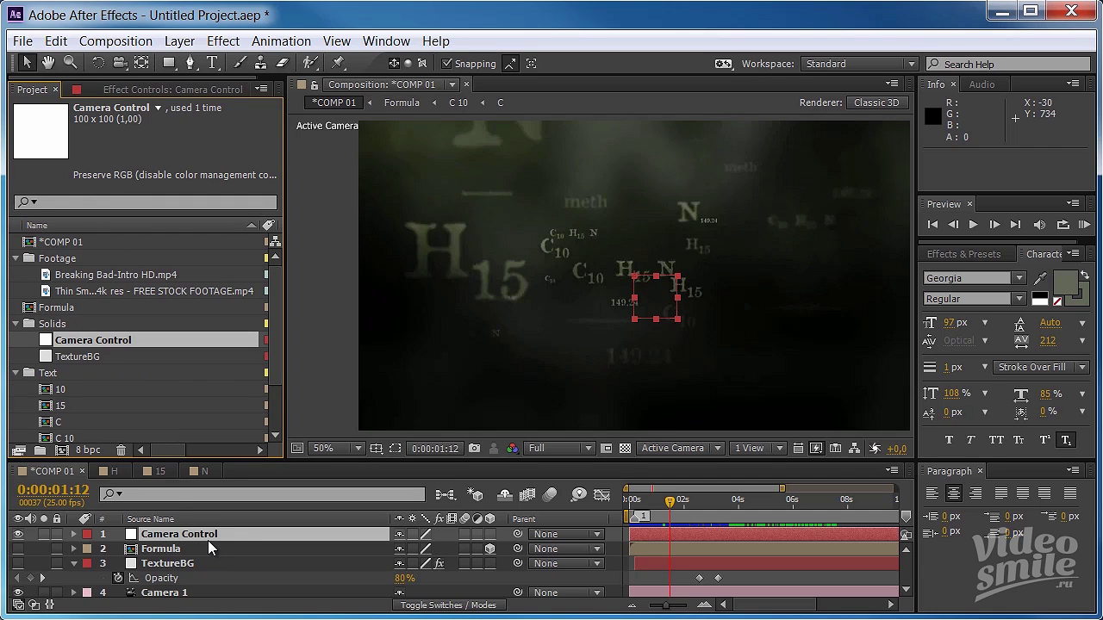
# Step: Show the Formula layer, make Camera Control 3D, and parent Camera 1 to it, placed directly beneath
pyautogui.click(18, 549)
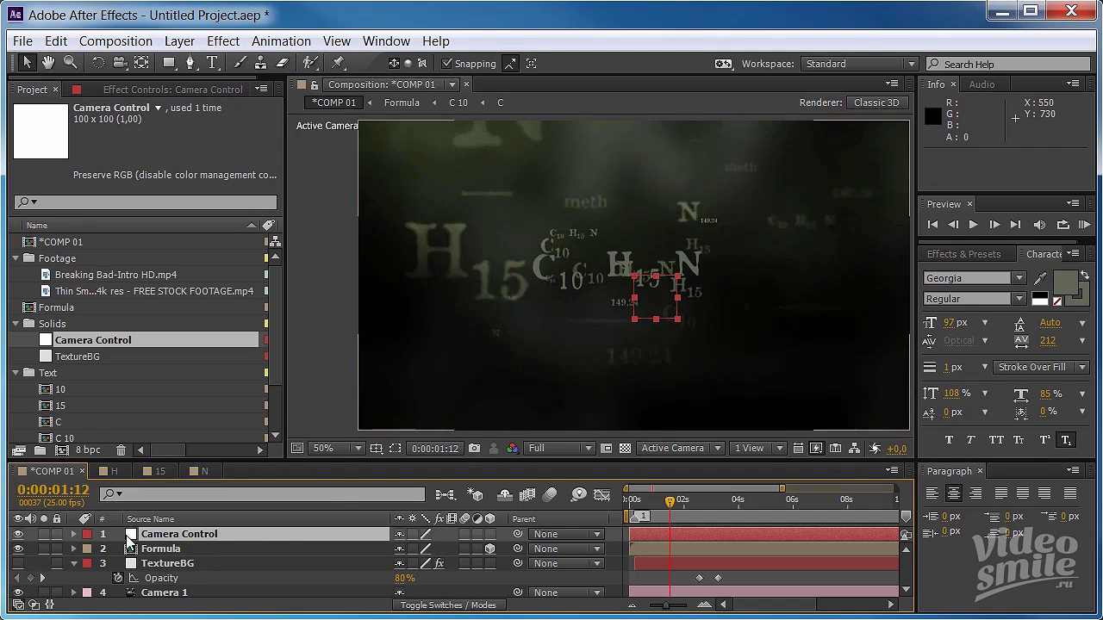
pyautogui.click(489, 535)
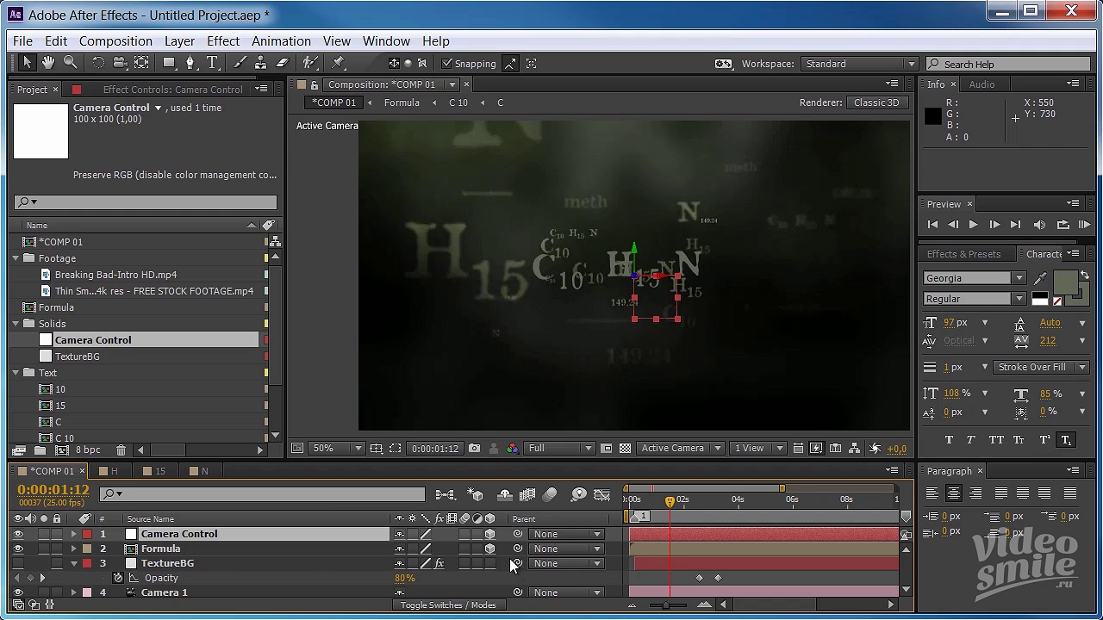
pyautogui.click(188, 597)
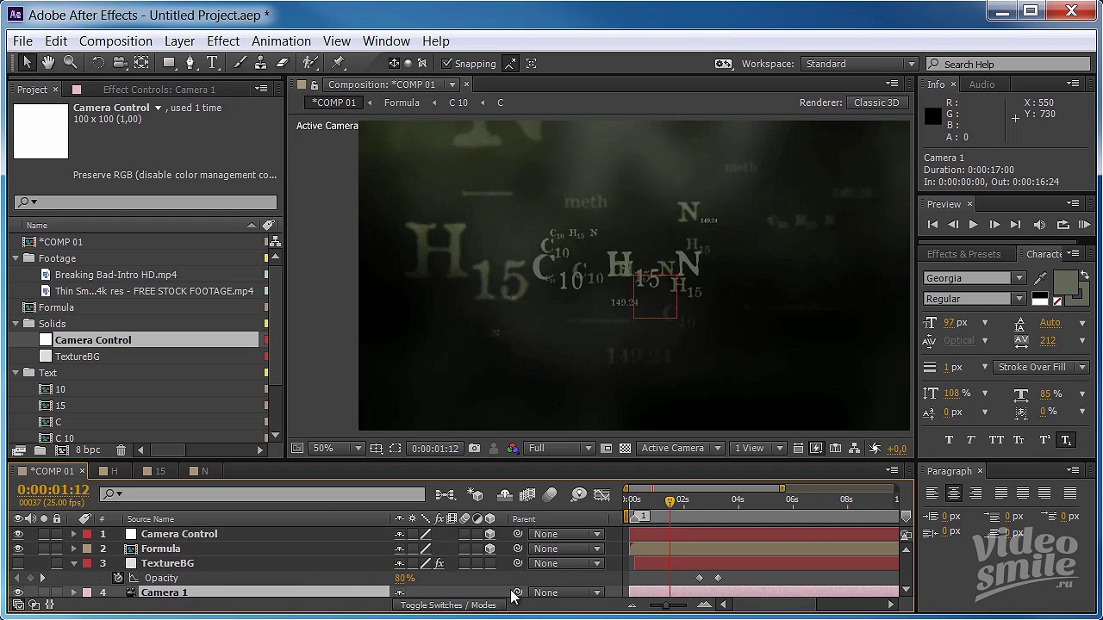
pyautogui.scroll(-3, 515, 576)
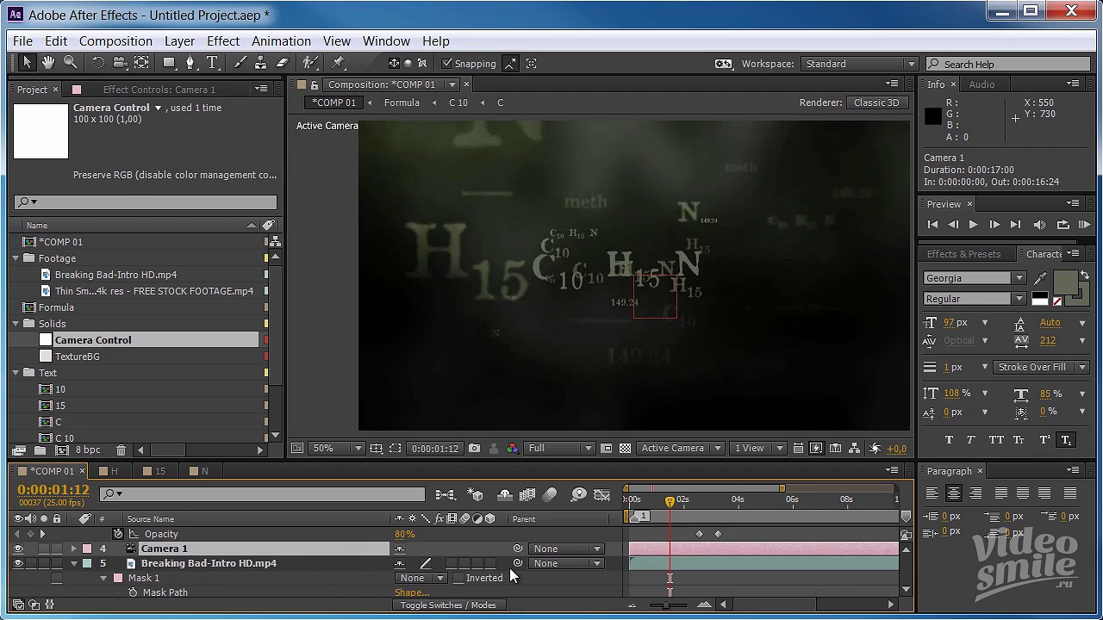
pyautogui.scroll(1, 518, 552)
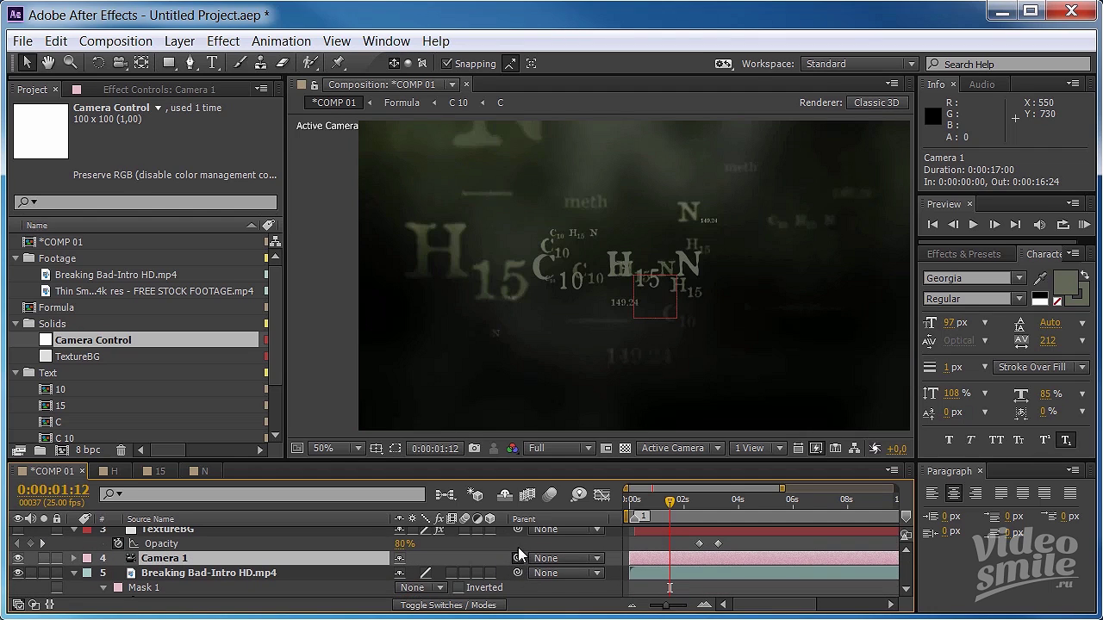
pyautogui.moveTo(517, 560); pyautogui.dragTo(281, 536)
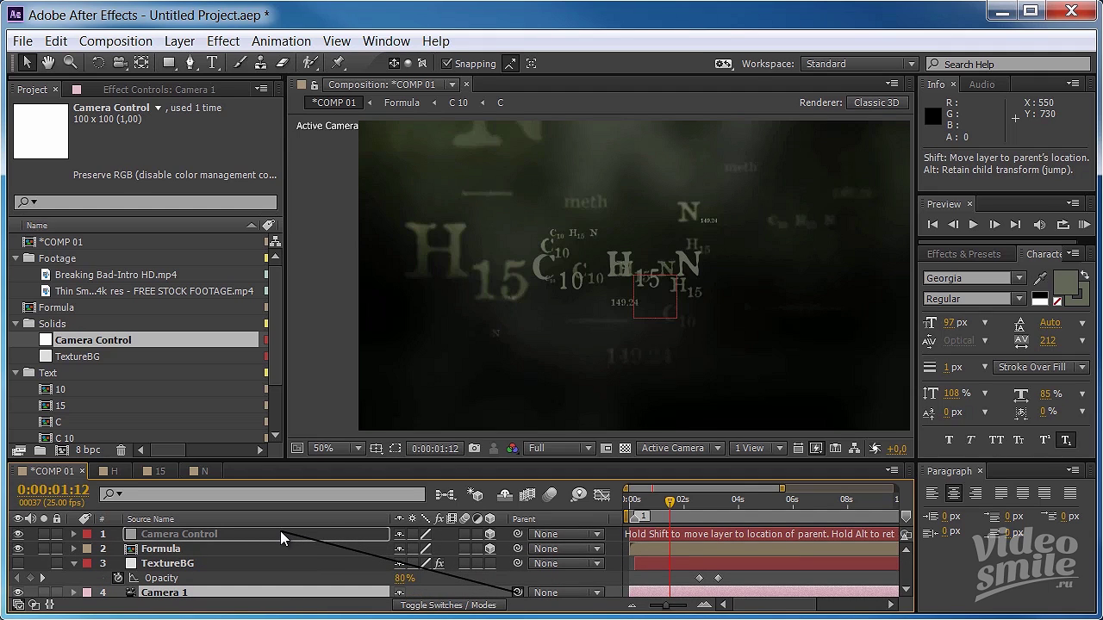
pyautogui.moveTo(281, 536); pyautogui.dragTo(281, 536)
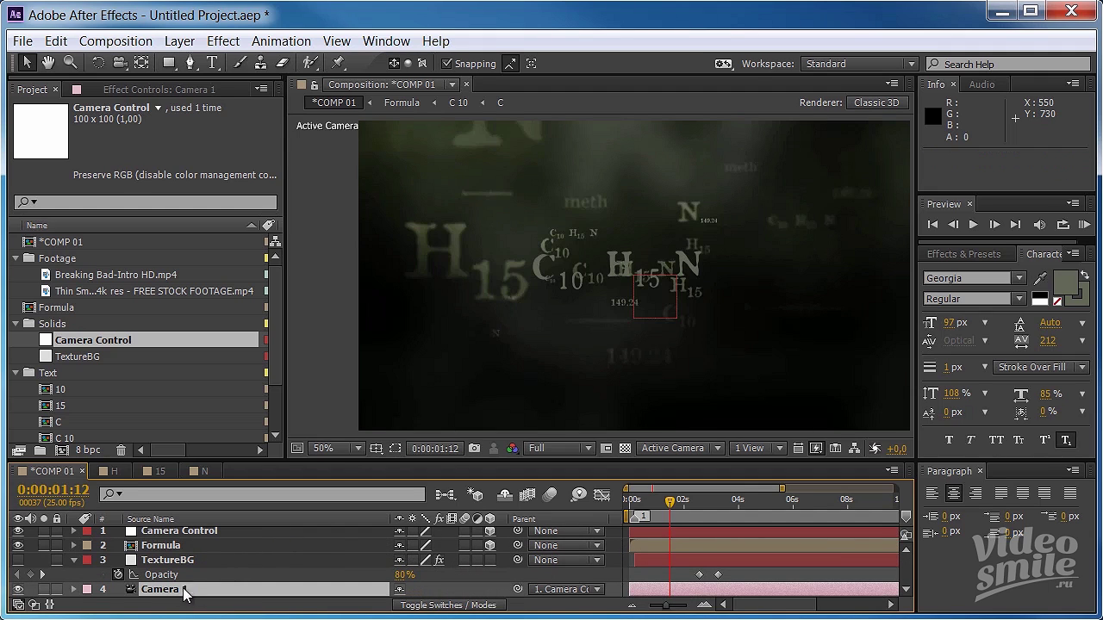
pyautogui.moveTo(167, 591)
pyautogui.mouseDown()
pyautogui.moveTo(170, 575)
pyautogui.moveTo(207, 550)
pyautogui.mouseUp()
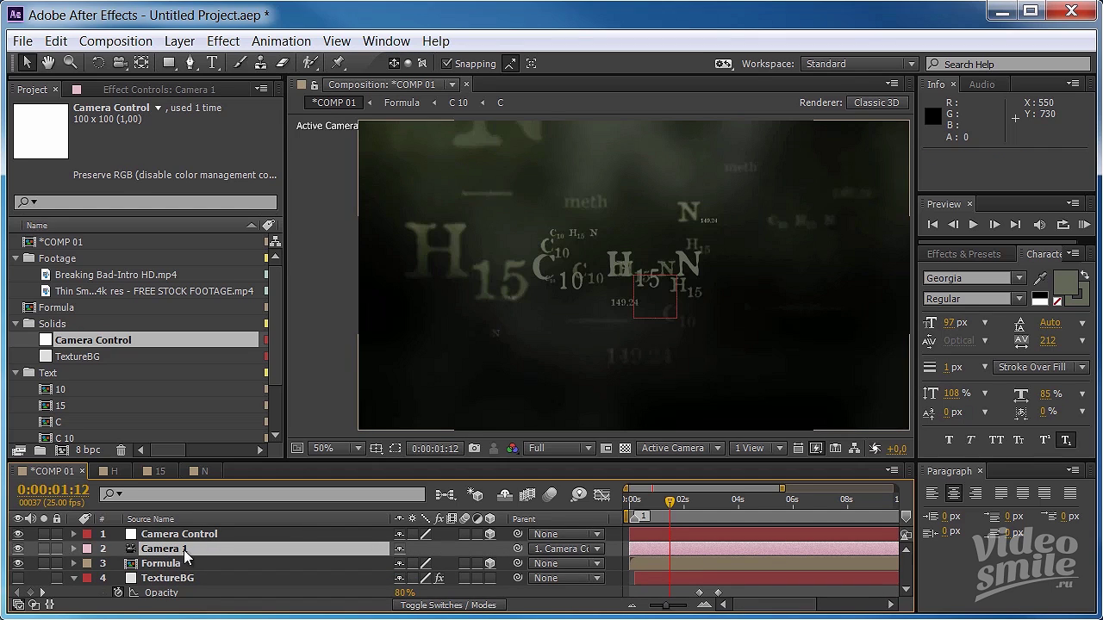
# Step: Collapse the expanded layer properties and select the Formula layer
pyautogui.scroll(-3, 194, 579)
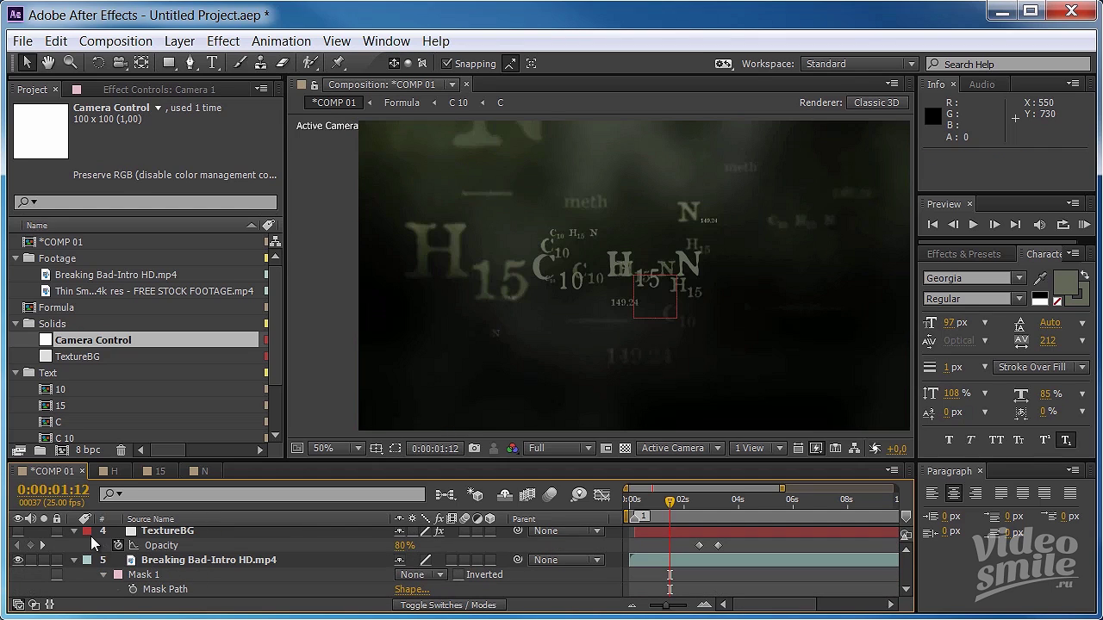
pyautogui.click(73, 531)
pyautogui.click(74, 561)
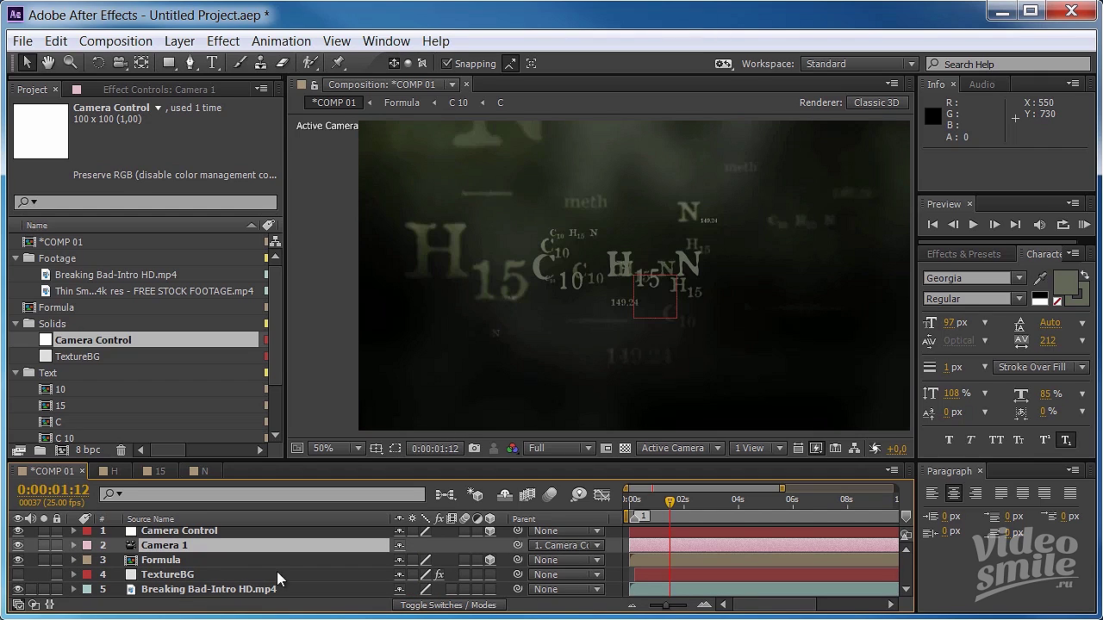
pyautogui.click(212, 561)
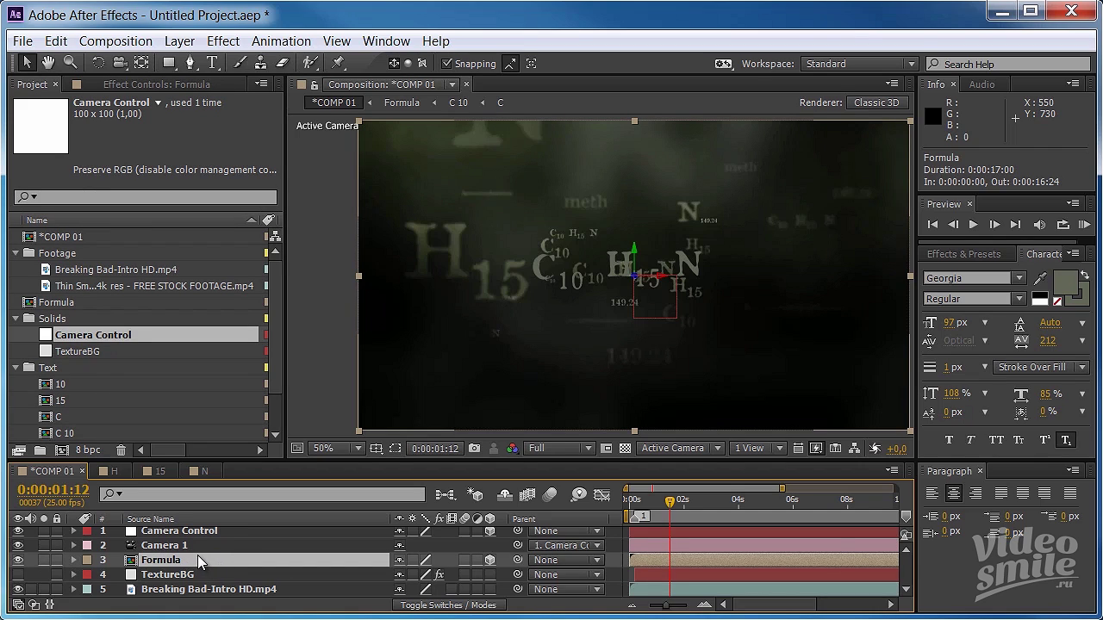
# Step: Rename the Formula layer to 'Formula Front' and go back to the composition's start
pyautogui.press('Return')
pyautogui.click(201, 552)
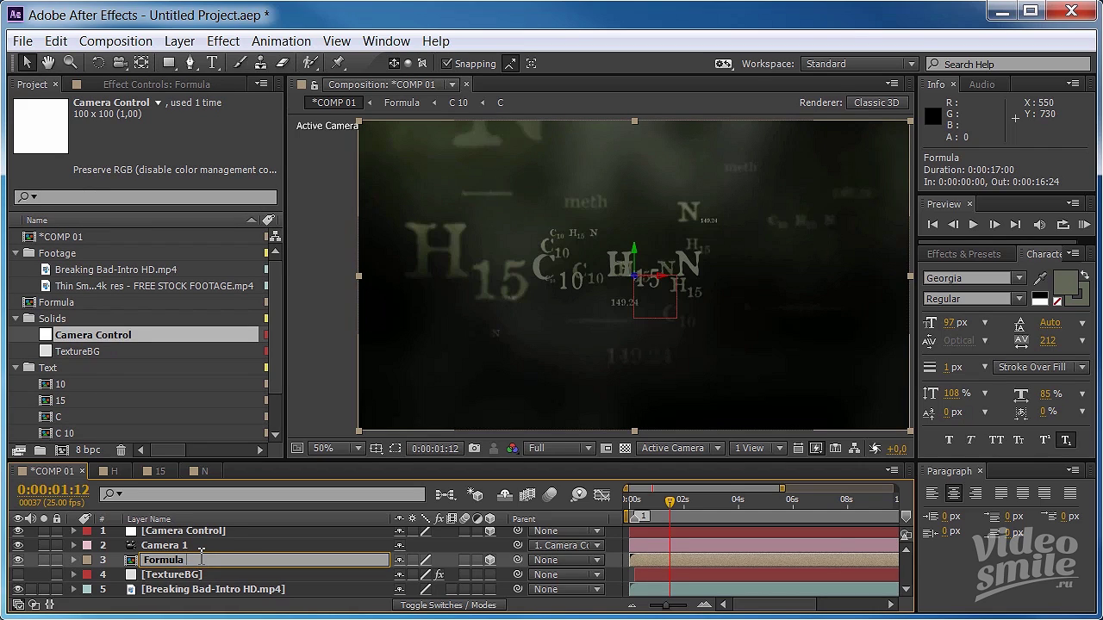
pyautogui.write('F')
pyautogui.write('ront')
pyautogui.press('Return')
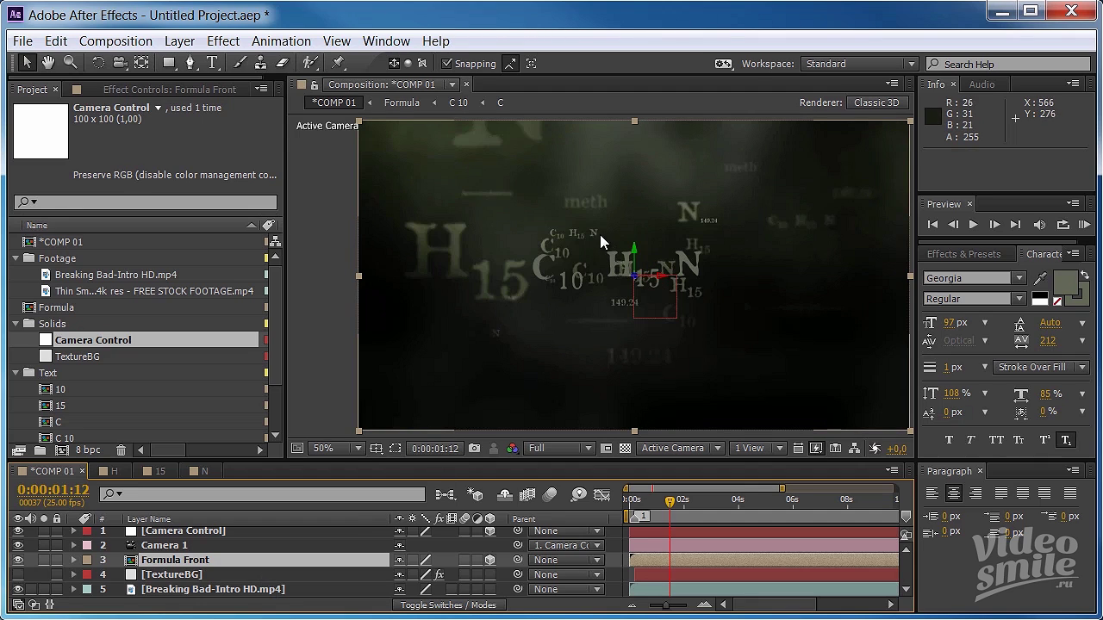
pyautogui.scroll(2, 600, 276)
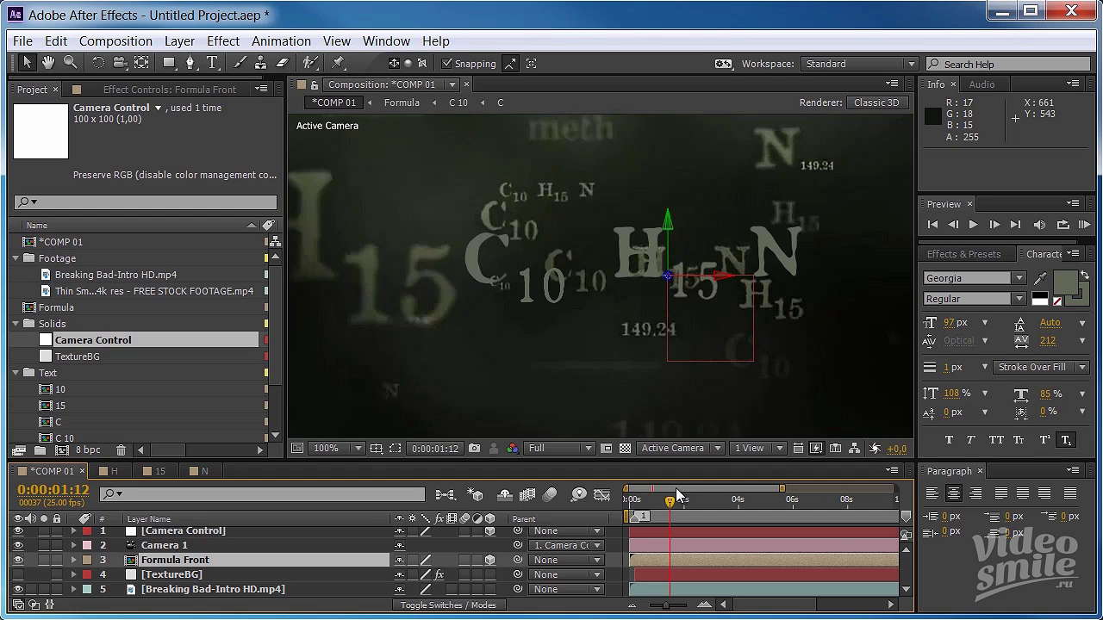
pyautogui.press('KP_0')
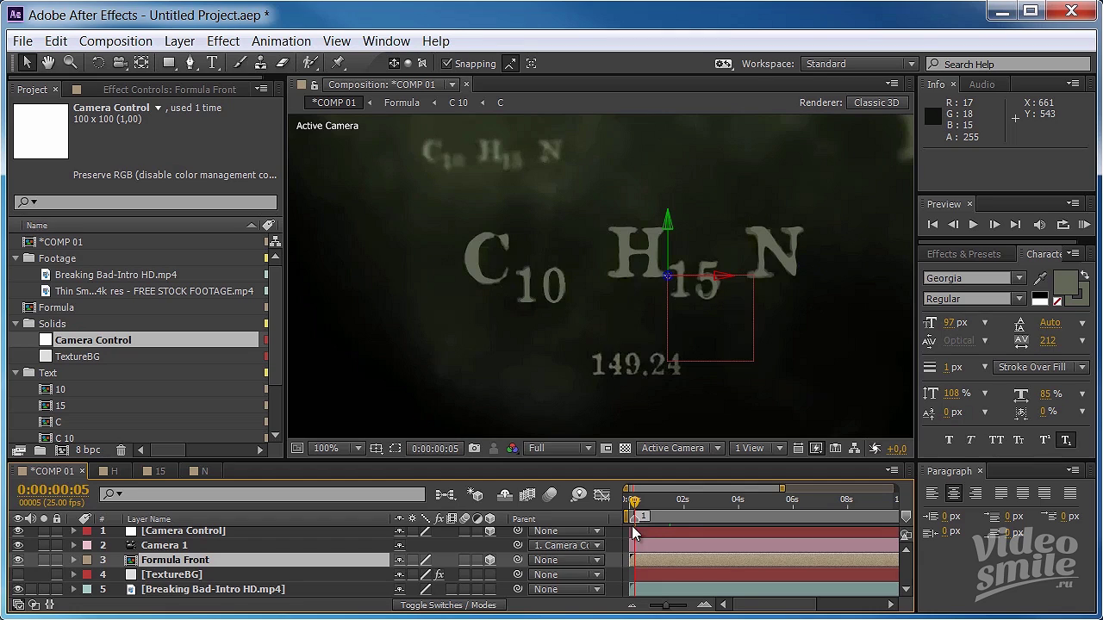
# Step: Keyframe Camera Control's Position at the start, then set Z to -639 at 0:00:01:05
pyautogui.click(237, 531)
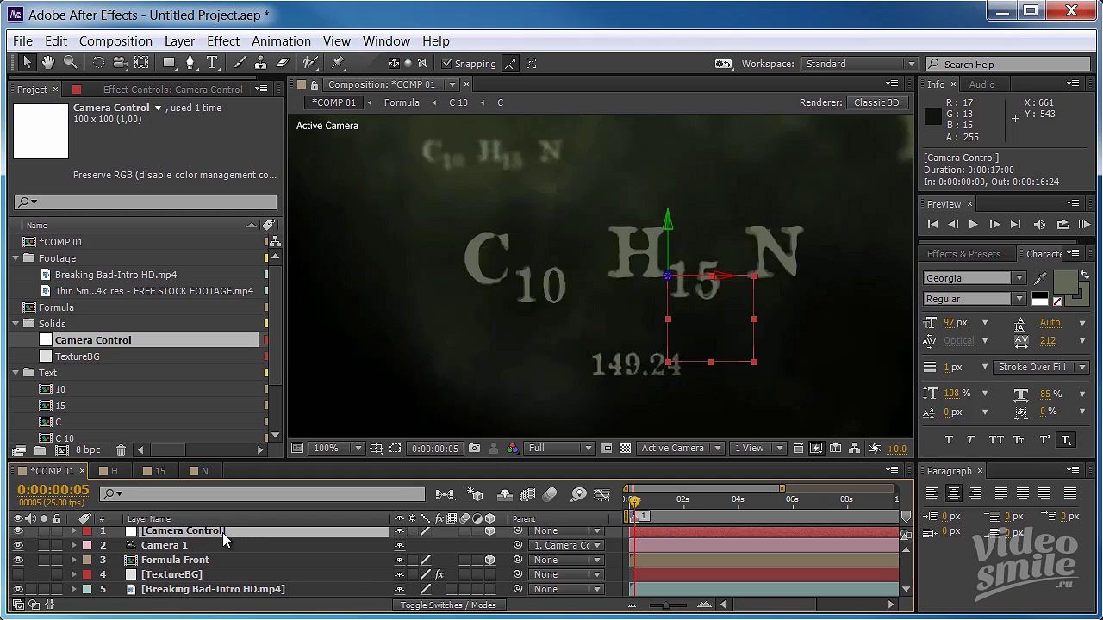
pyautogui.press('p')
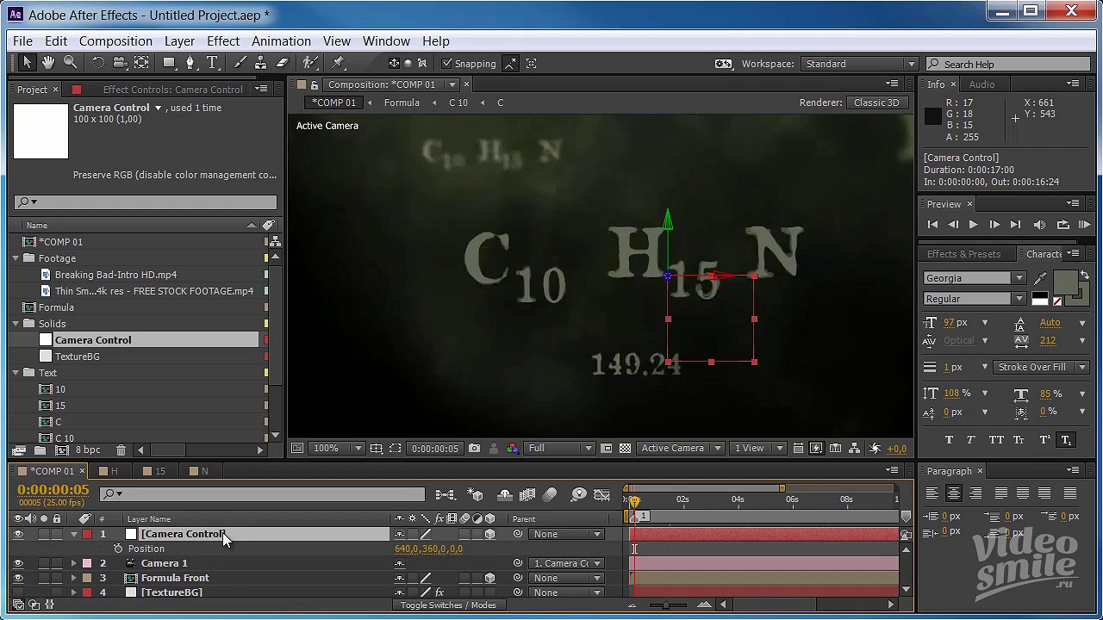
pyautogui.click(119, 549)
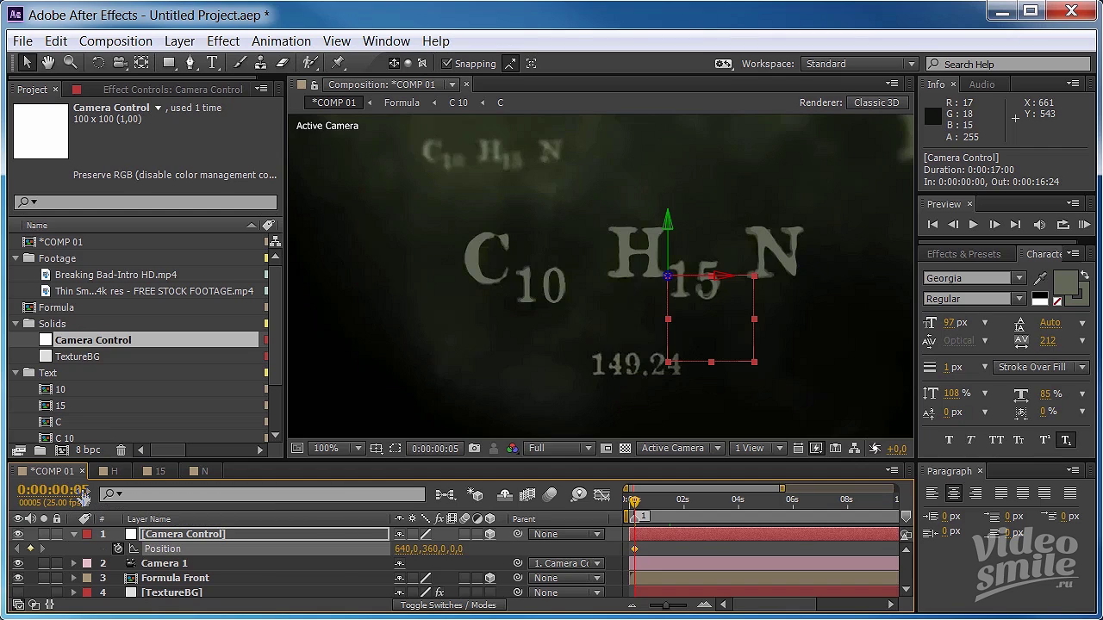
pyautogui.click(85, 490)
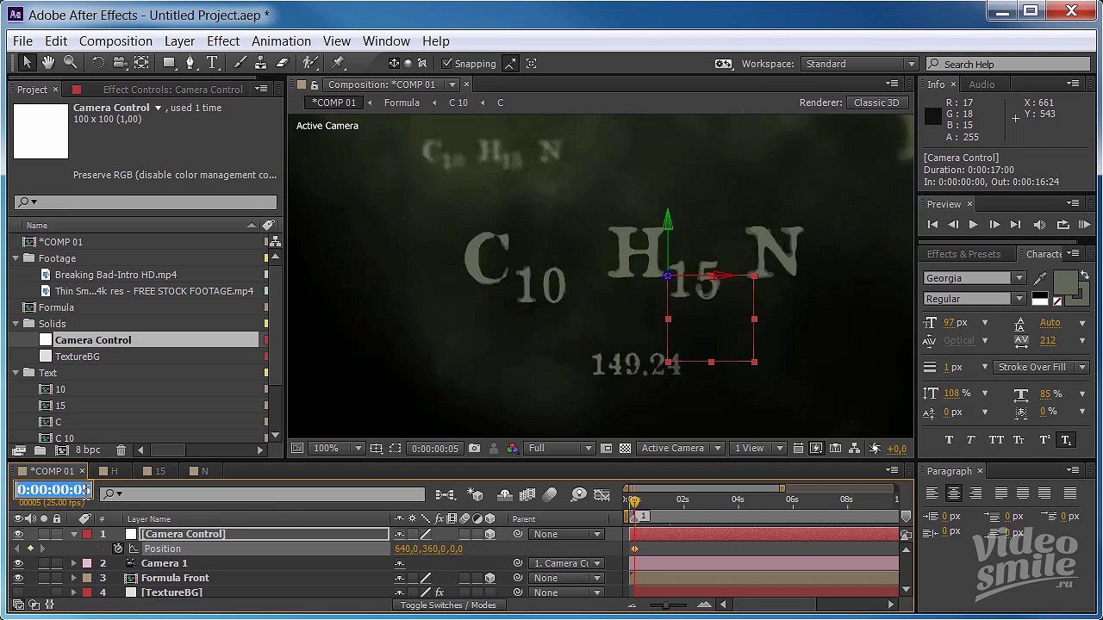
pyautogui.write('105')
pyautogui.press('Return')
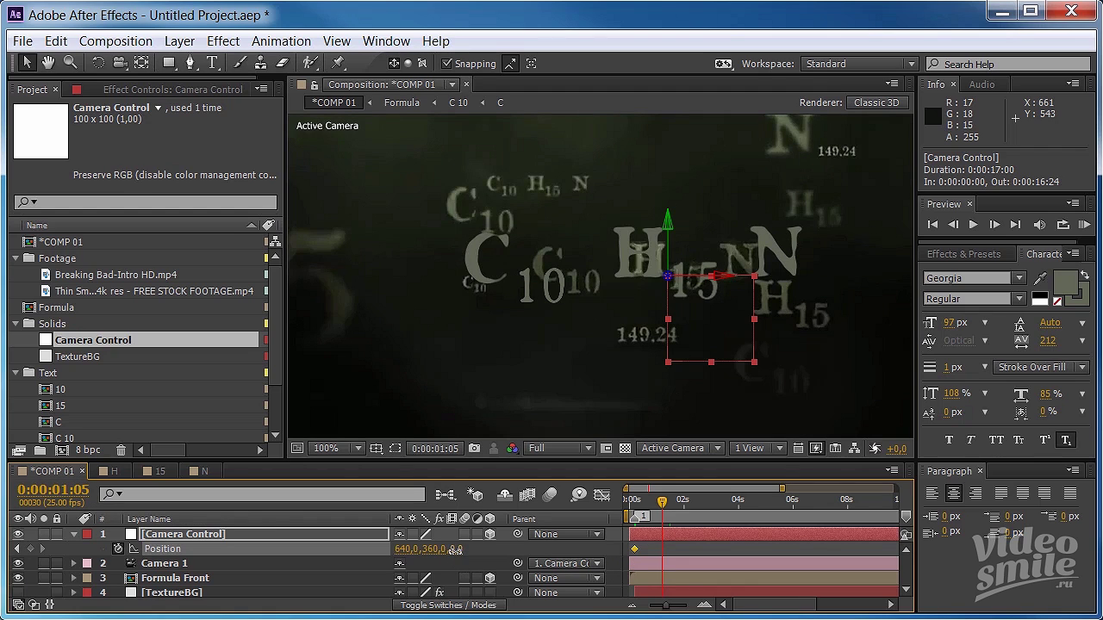
pyautogui.moveTo(455, 550); pyautogui.dragTo(32, 543)
pyautogui.moveTo(460, 556); pyautogui.dragTo(397, 549)
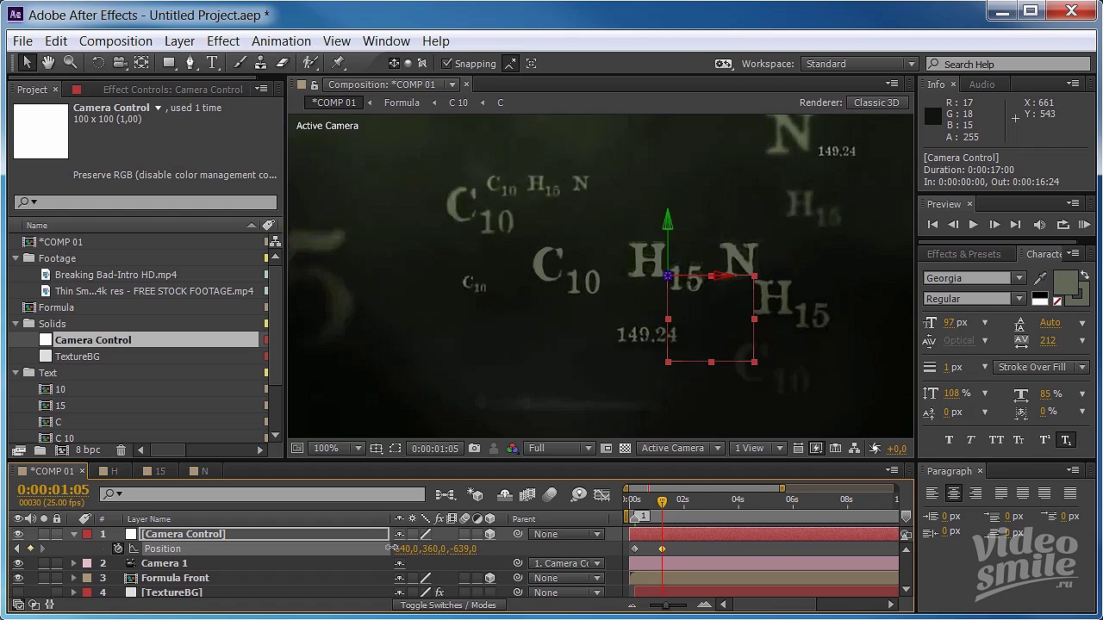
pyautogui.moveTo(397, 548); pyautogui.dragTo(480, 554)
# Step: At 0:00:10:00, set Camera Control's Position Z to -6400
pyautogui.click(32, 492)
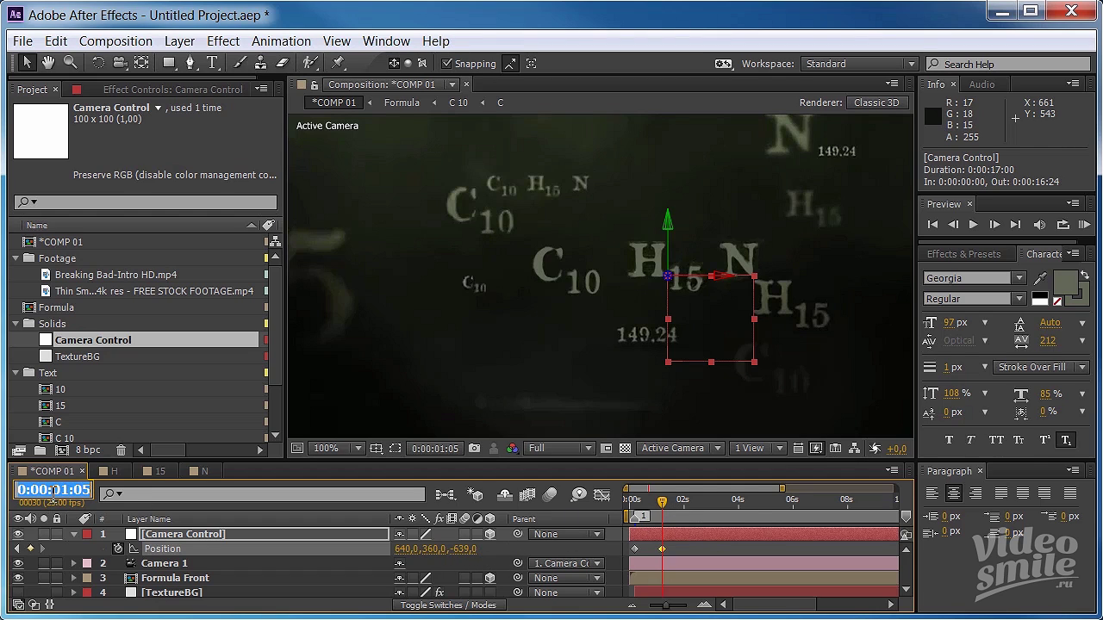
pyautogui.write('100')
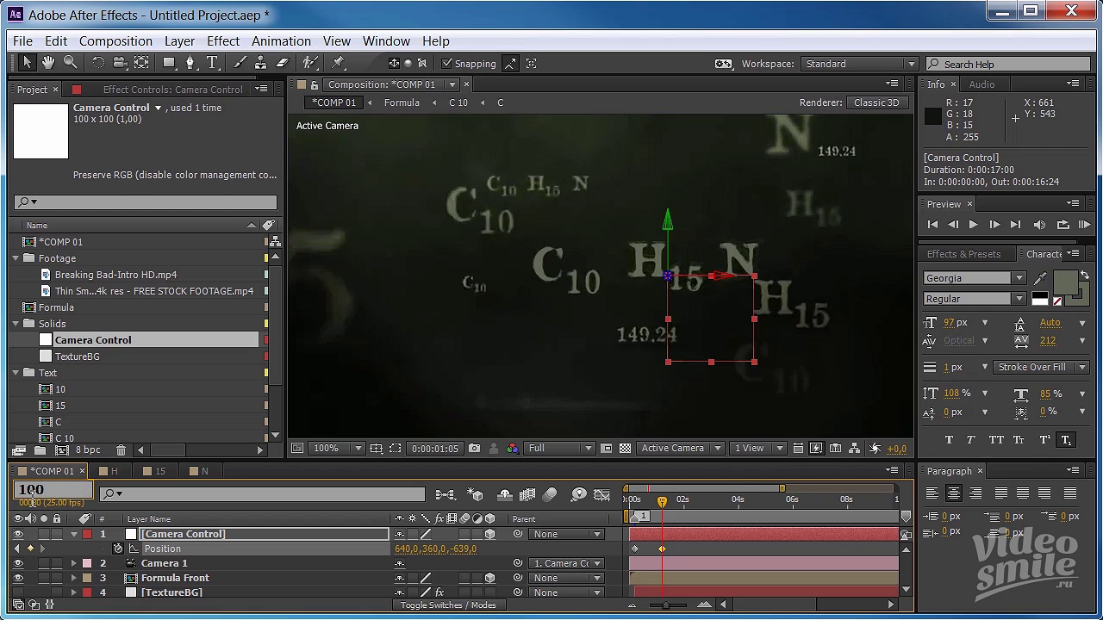
pyautogui.press('Return')
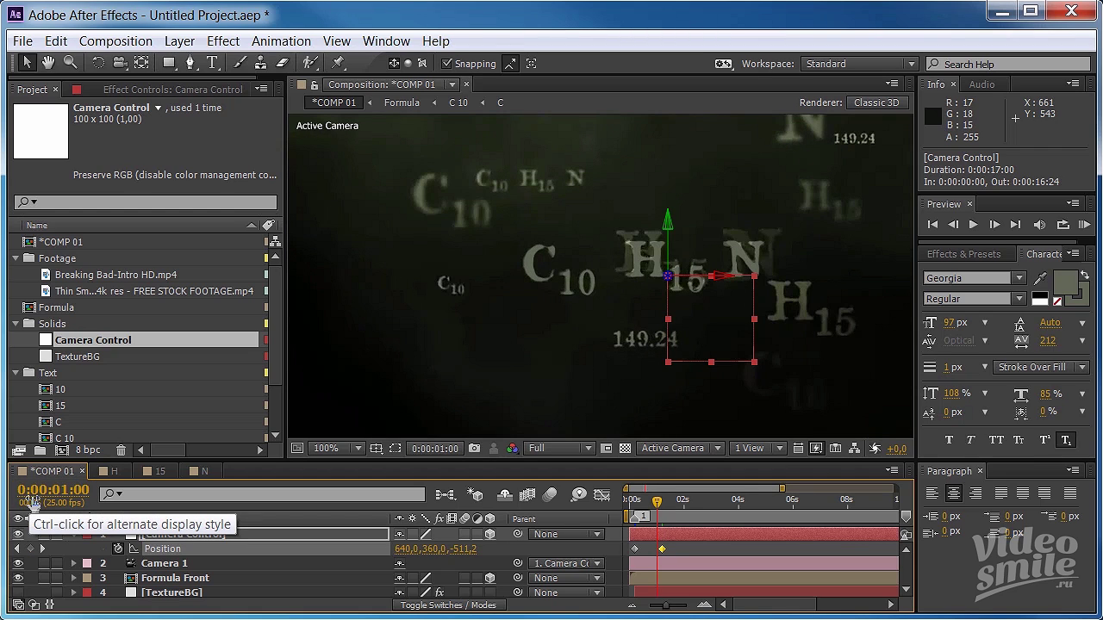
pyautogui.click(43, 490)
pyautogui.write('10')
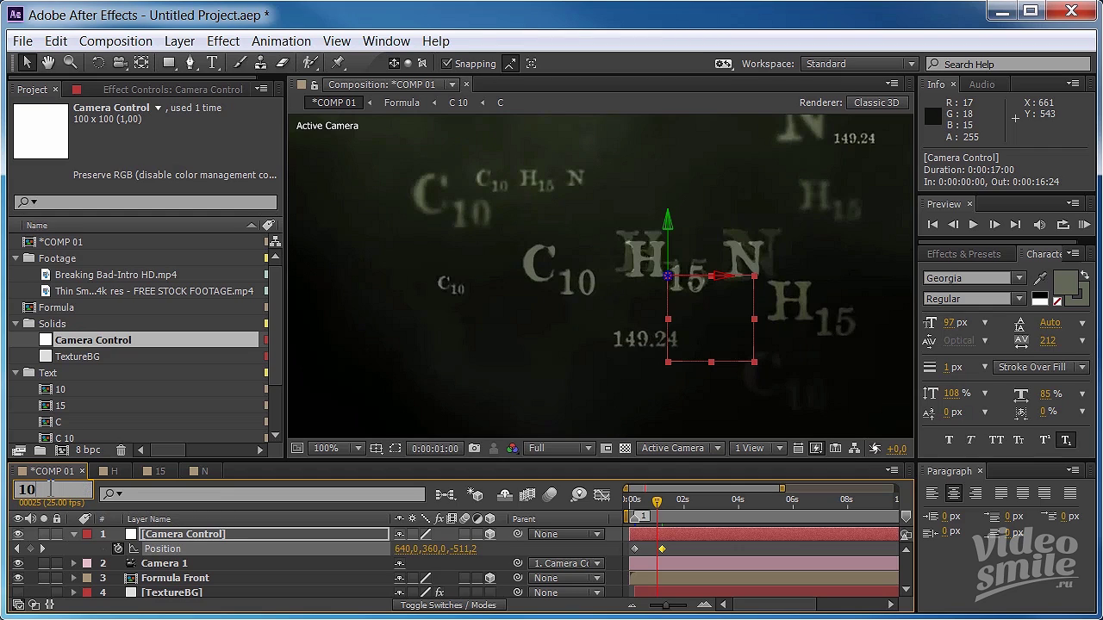
pyautogui.write('00')
pyautogui.press('Return')
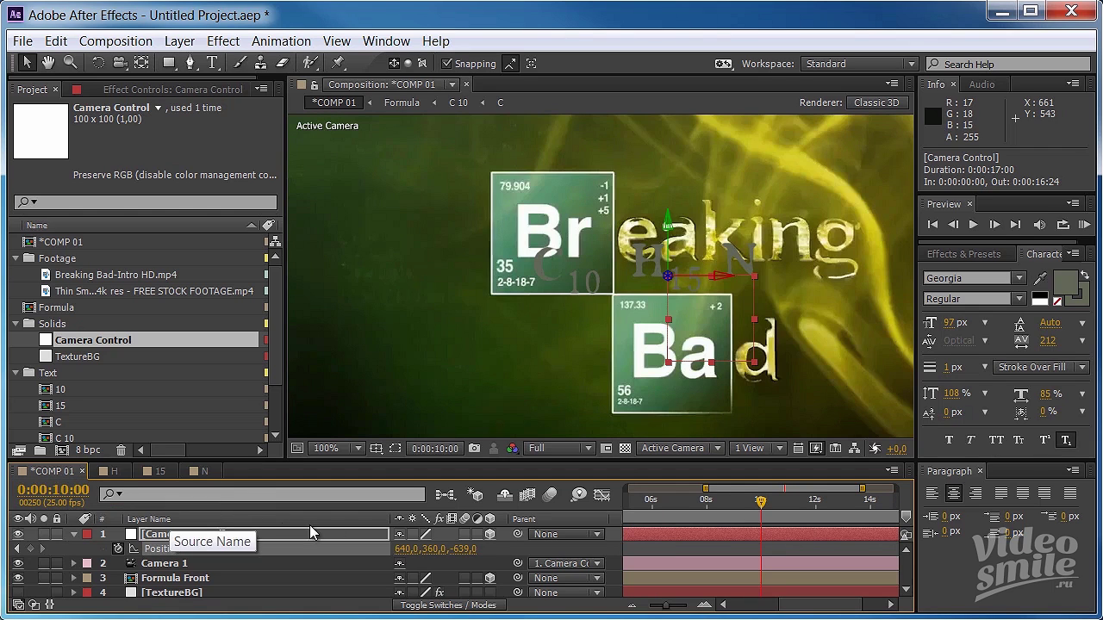
pyautogui.click(464, 548)
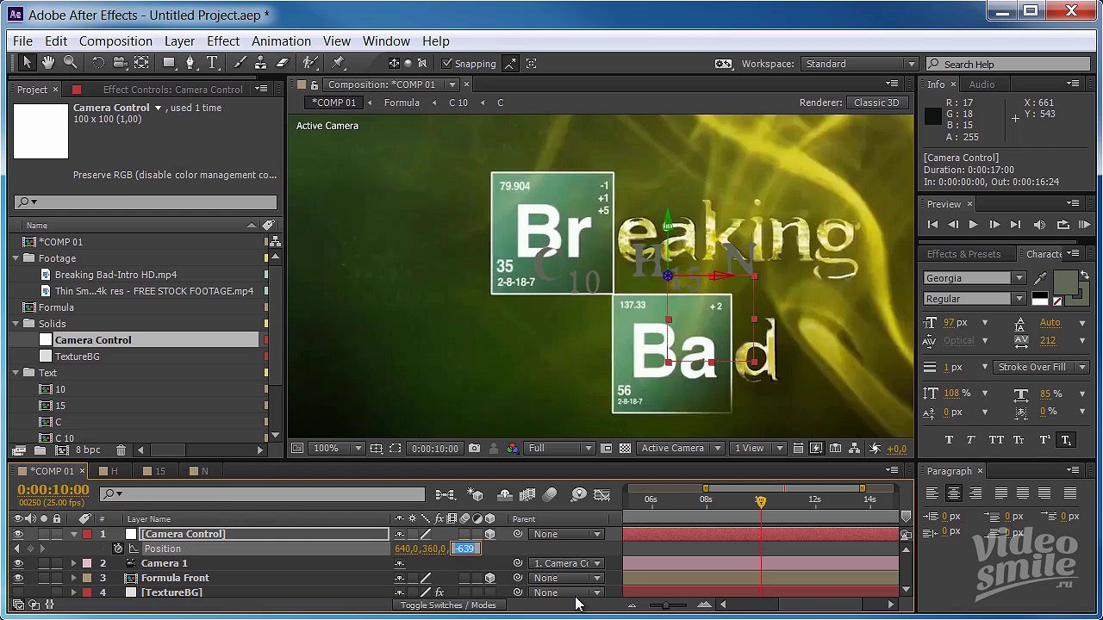
pyautogui.write('-64')
pyautogui.write('00')
pyautogui.press('Return')
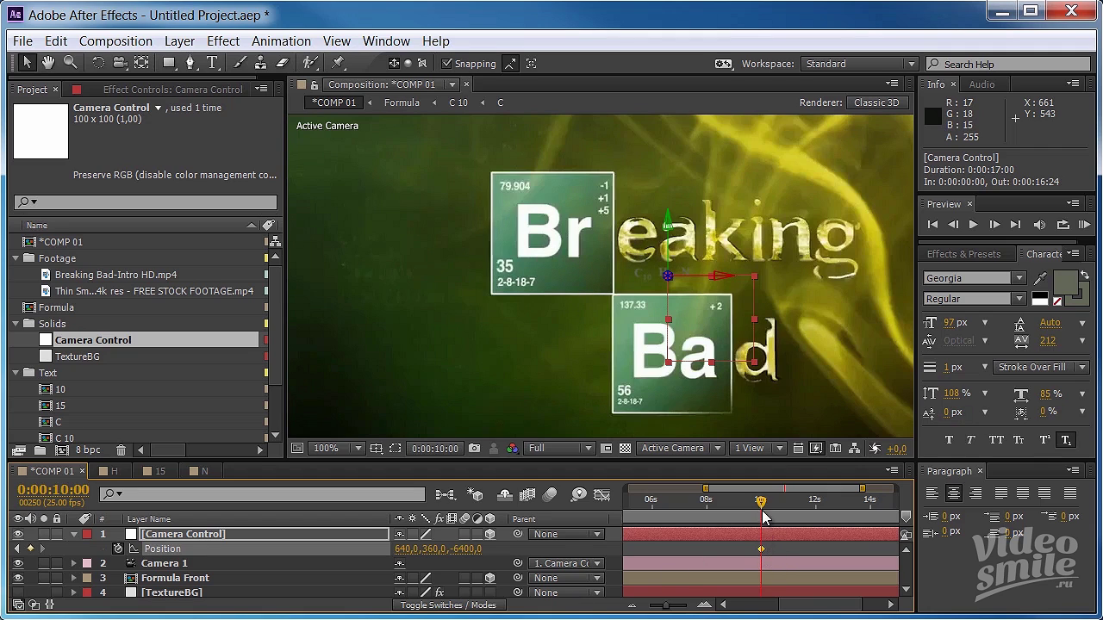
# Step: Add a Position keyframe at 0:00:09:00 (Z -5745.3) and delete the 10-second keyframe
pyautogui.click(88, 491)
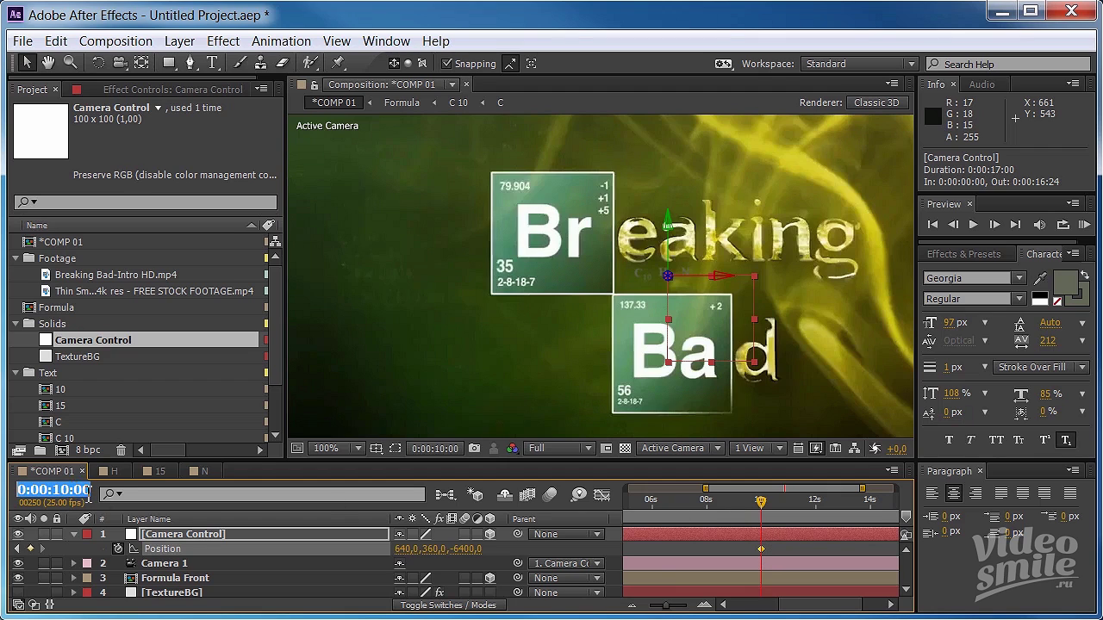
pyautogui.press('Return')
pyautogui.write('900')
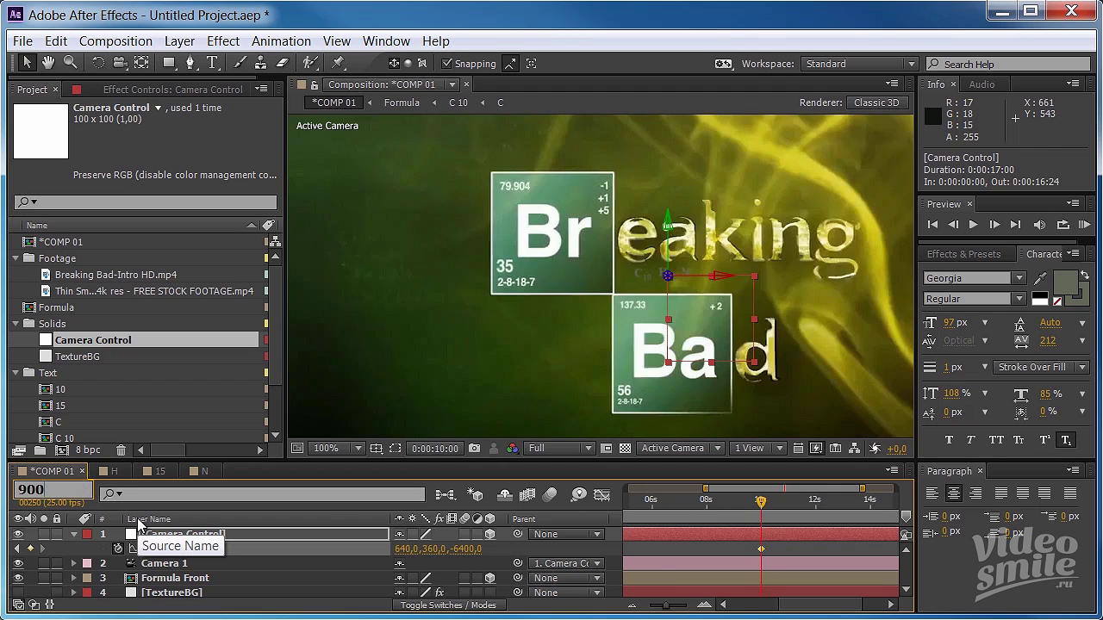
pyautogui.press('Return')
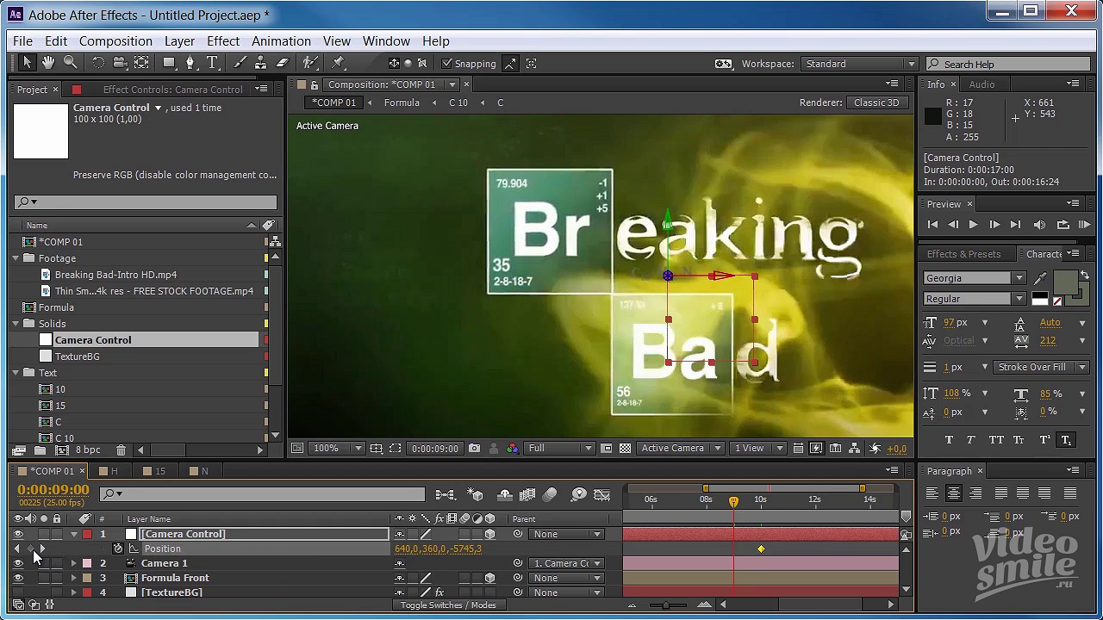
pyautogui.click(31, 549)
pyautogui.click(761, 549)
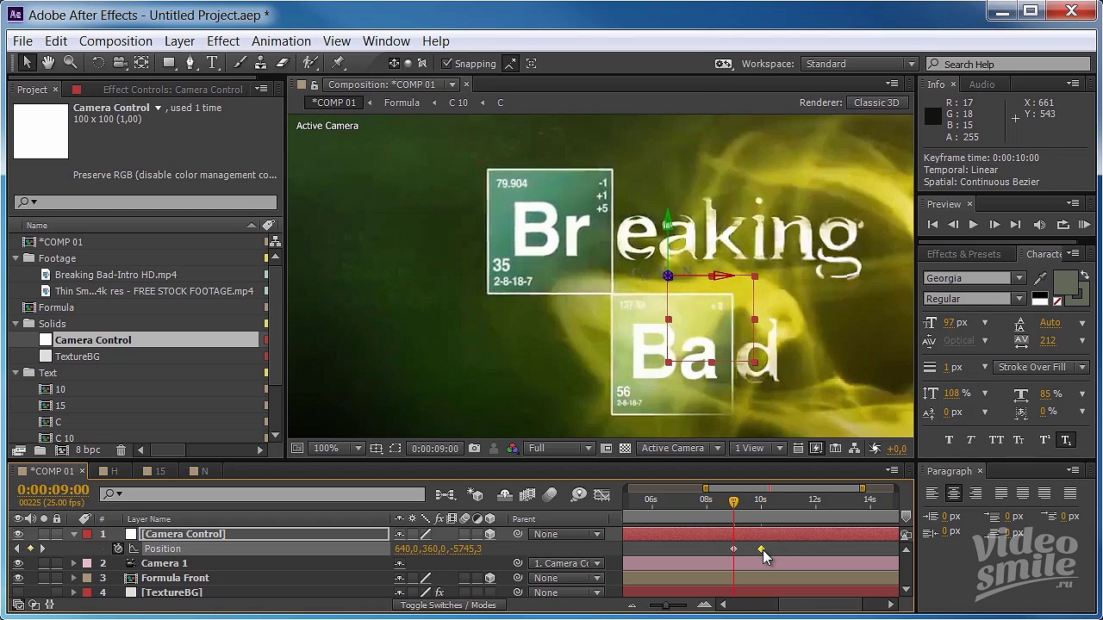
pyautogui.press('Delete')
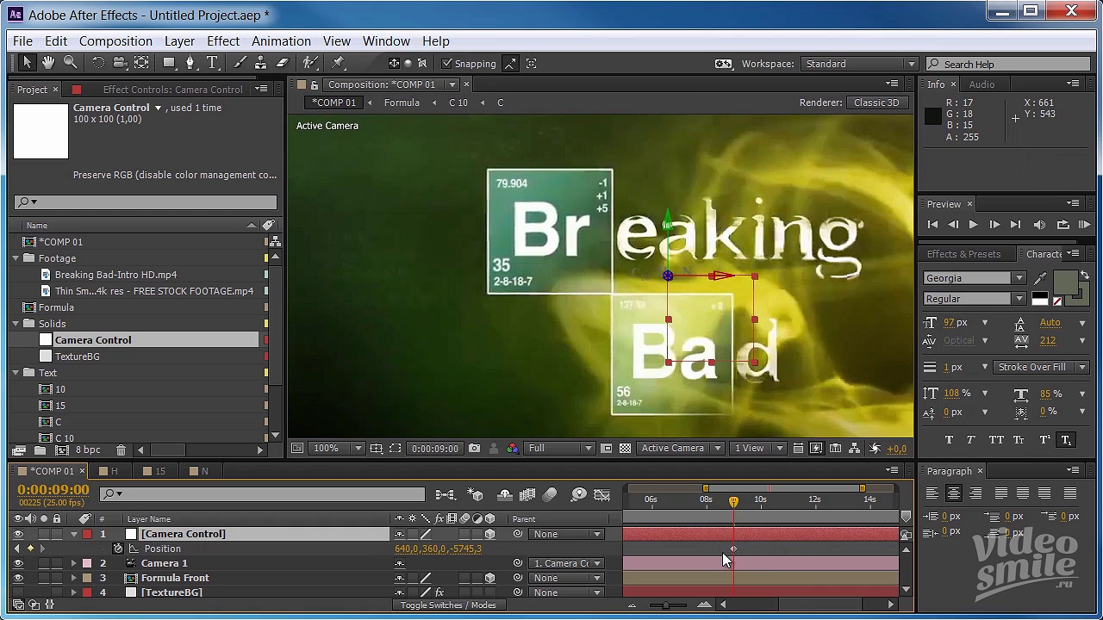
# Step: Delete Camera Control's 0:00:01:05 Position keyframe and fit the whole frame in the viewer
pyautogui.moveTo(731, 500); pyautogui.dragTo(626, 500)
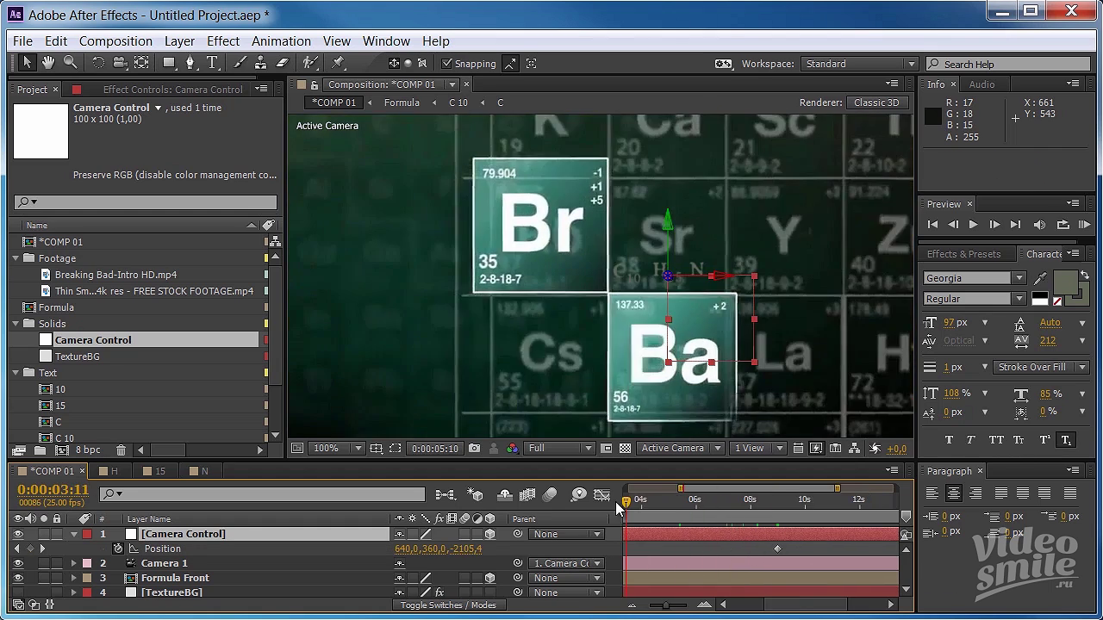
pyautogui.moveTo(725, 491); pyautogui.dragTo(676, 488)
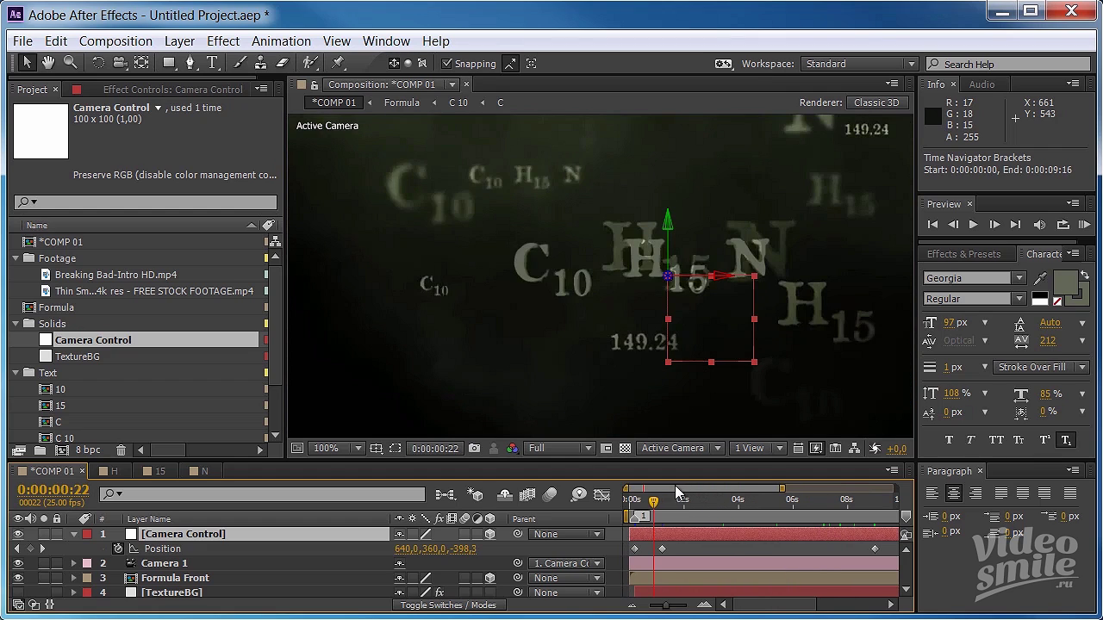
pyautogui.click(662, 549)
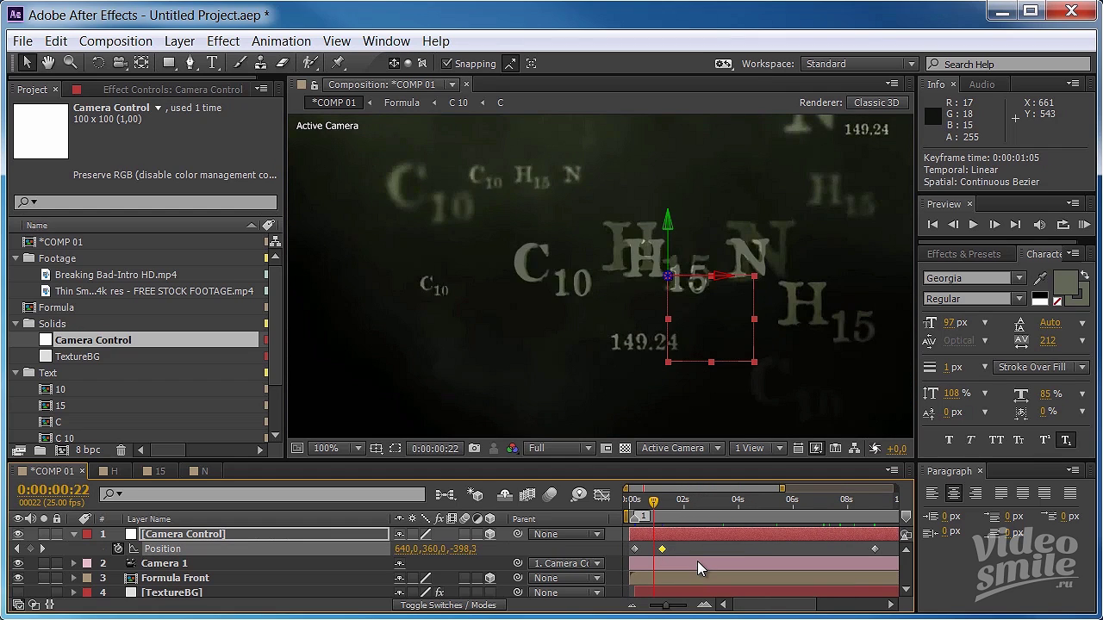
pyautogui.press('Delete')
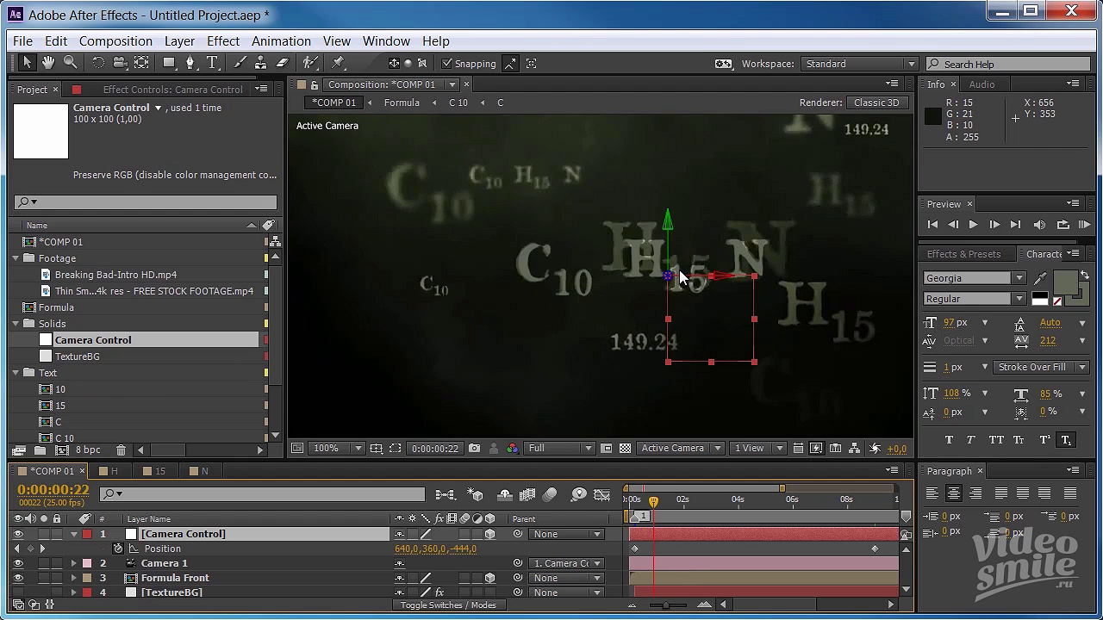
pyautogui.press(',')
pyautogui.press(',')
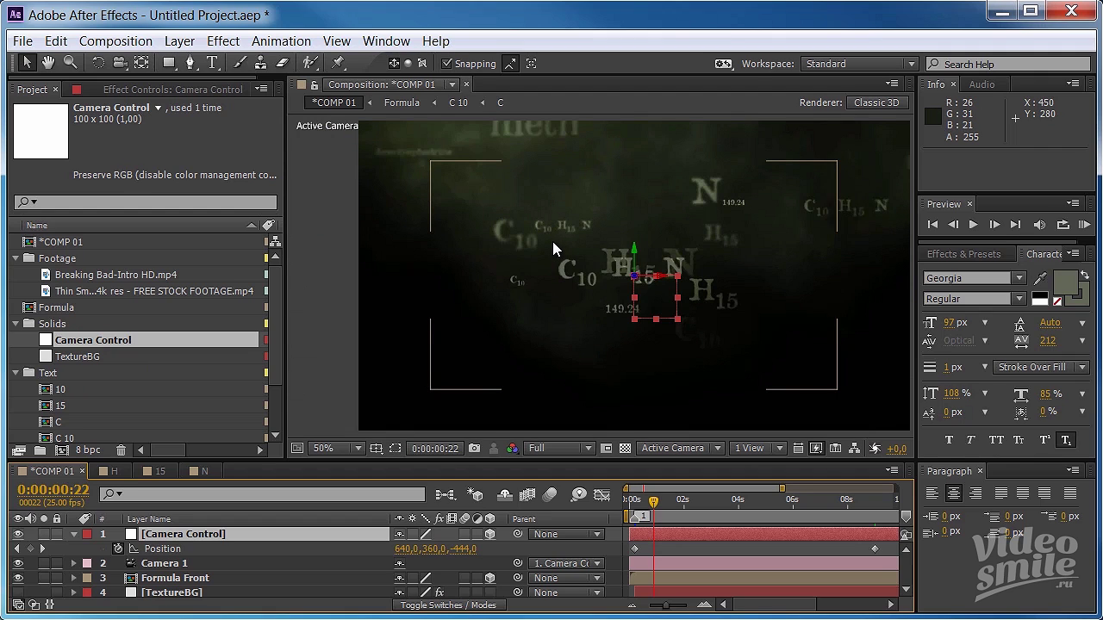
# Step: At 0:00:00:05, duplicate Formula Front and rename the copy 'Formula Back'
pyautogui.click(206, 579)
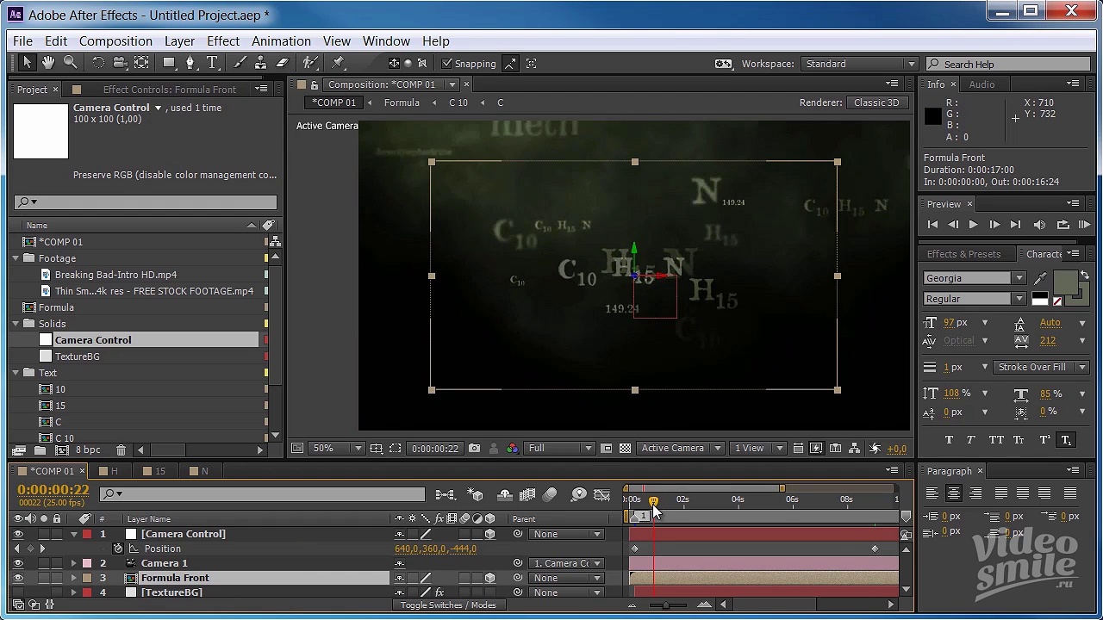
pyautogui.moveTo(655, 510); pyautogui.dragTo(635, 510)
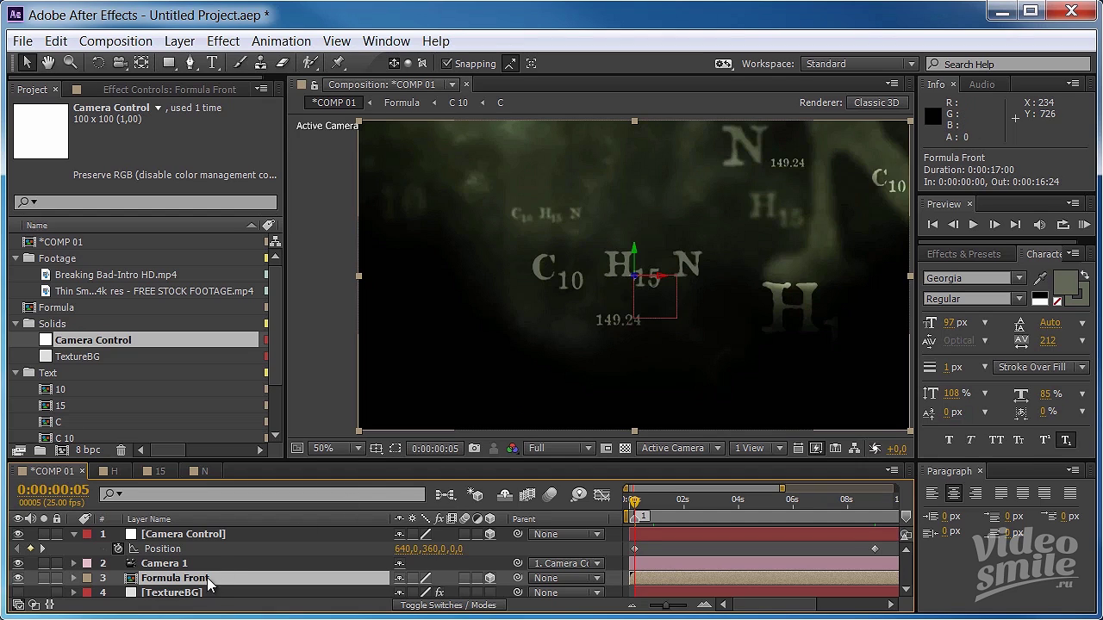
pyautogui.hotkey('ctrl', 'd')
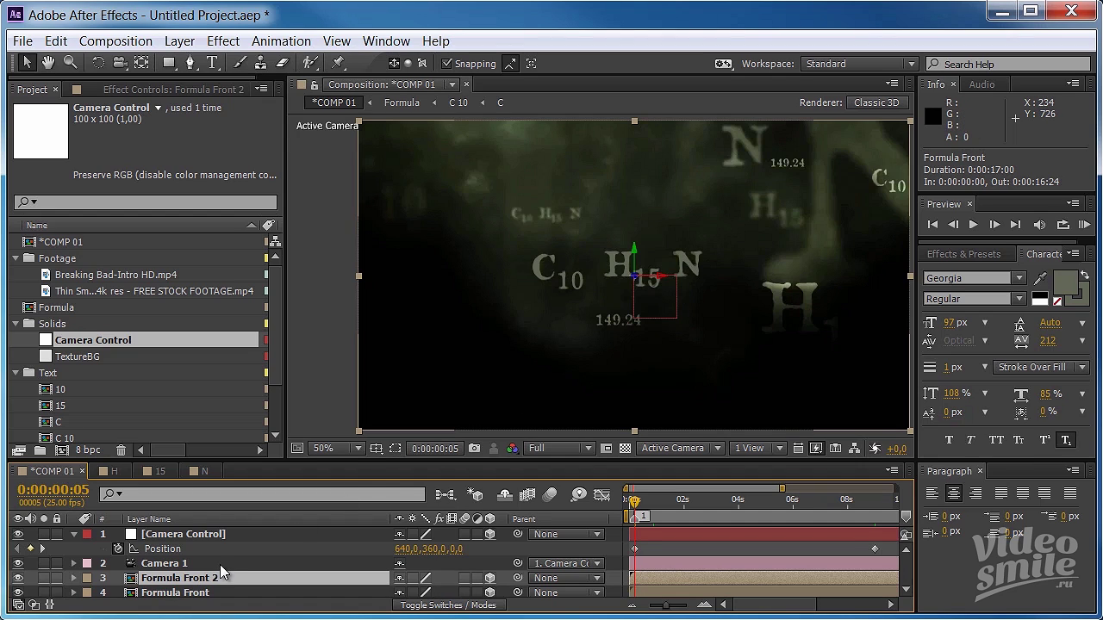
pyautogui.press('Return')
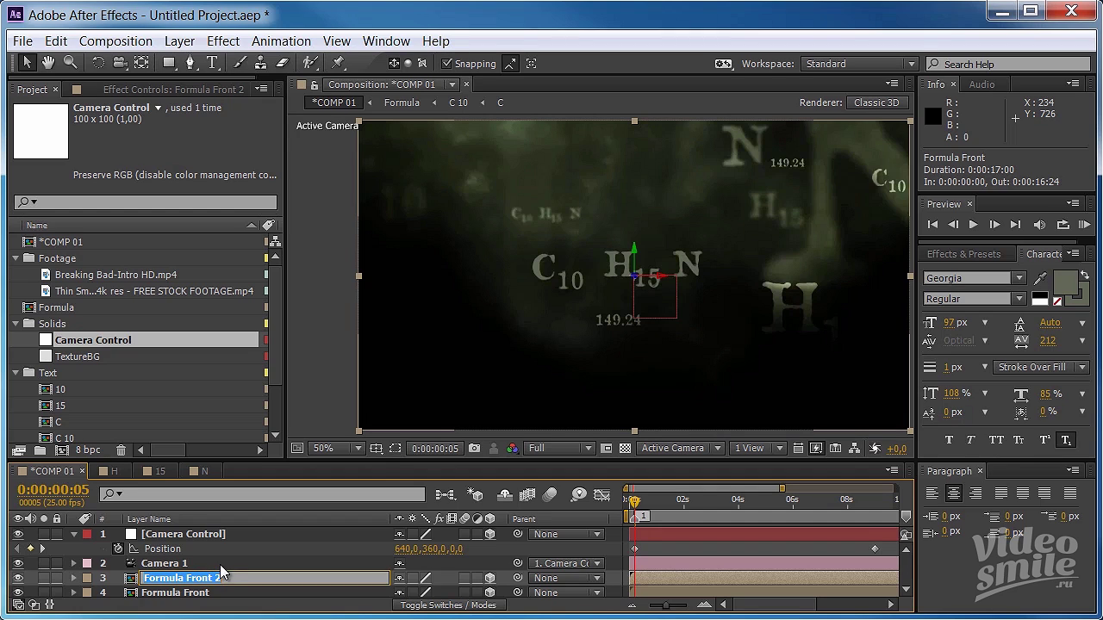
pyautogui.moveTo(220, 577); pyautogui.dragTo(187, 578)
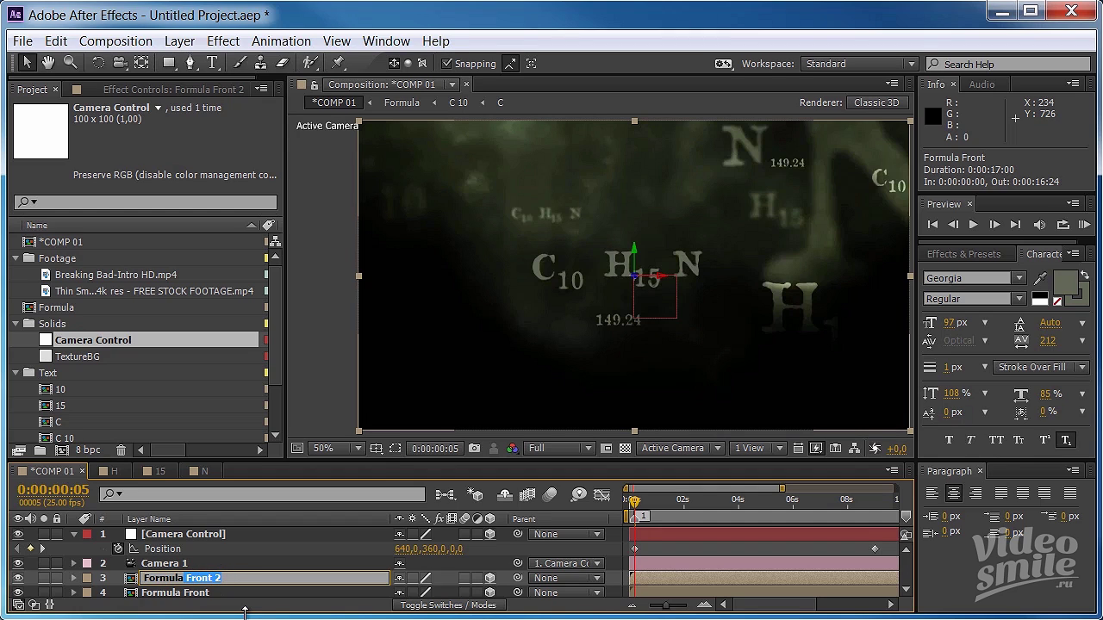
pyautogui.press('BackSpace')
pyautogui.write('Back')
pyautogui.press('Return')
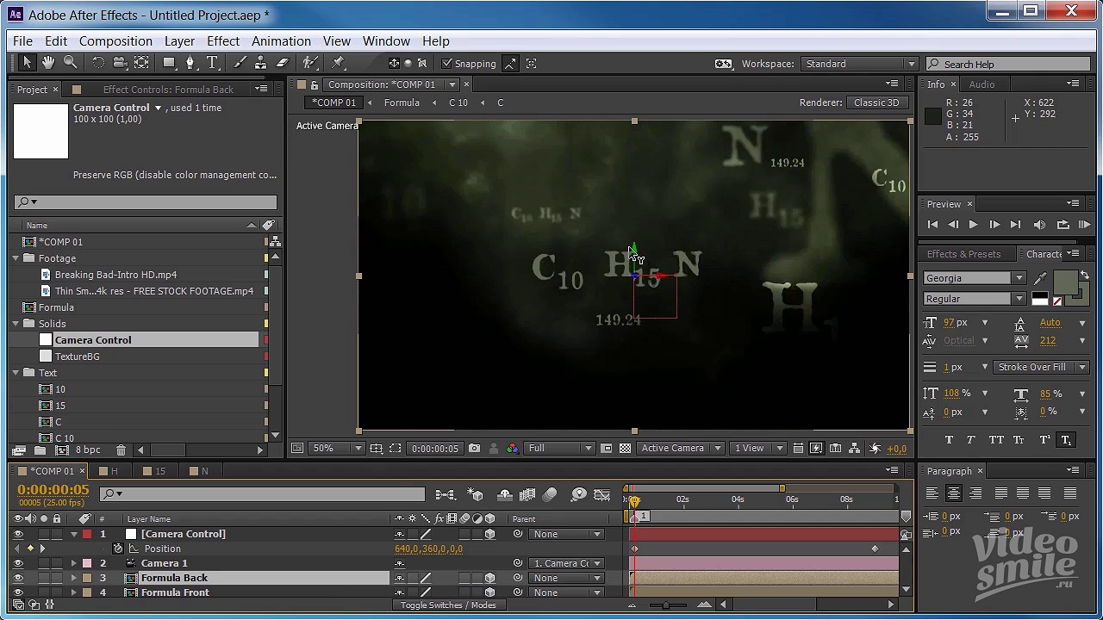
# Step: Show Formula Back's Position and push it deep behind the main formula along Z
pyautogui.moveTo(633, 256)
pyautogui.mouseDown()
pyautogui.moveTo(634, 201)
pyautogui.moveTo(596, 222)
pyautogui.moveTo(603, 227)
pyautogui.mouseUp()
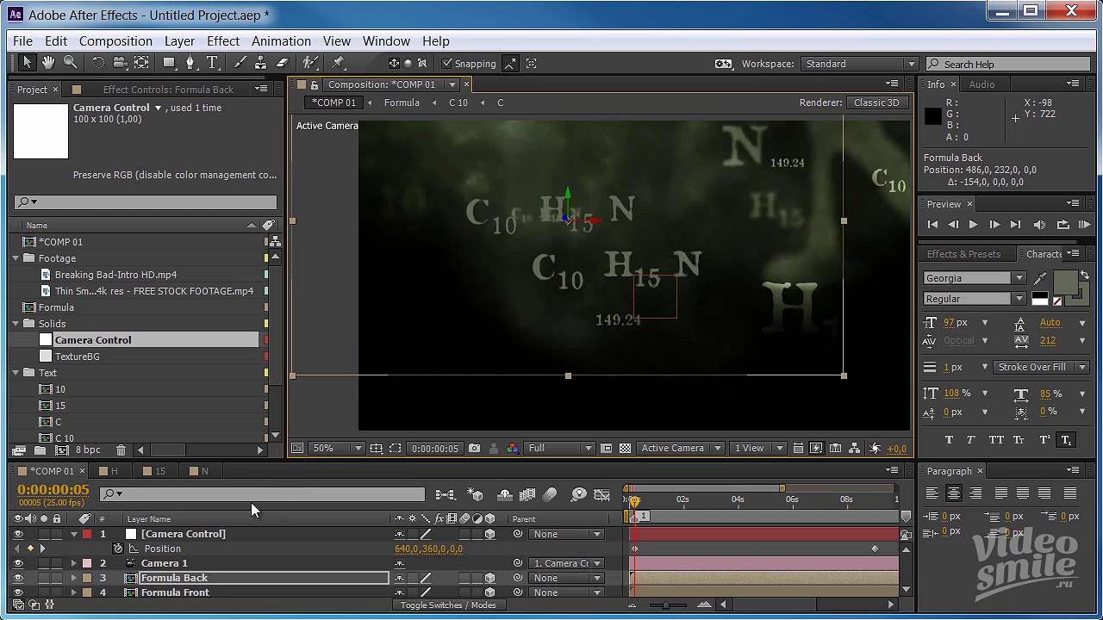
pyautogui.click(211, 579)
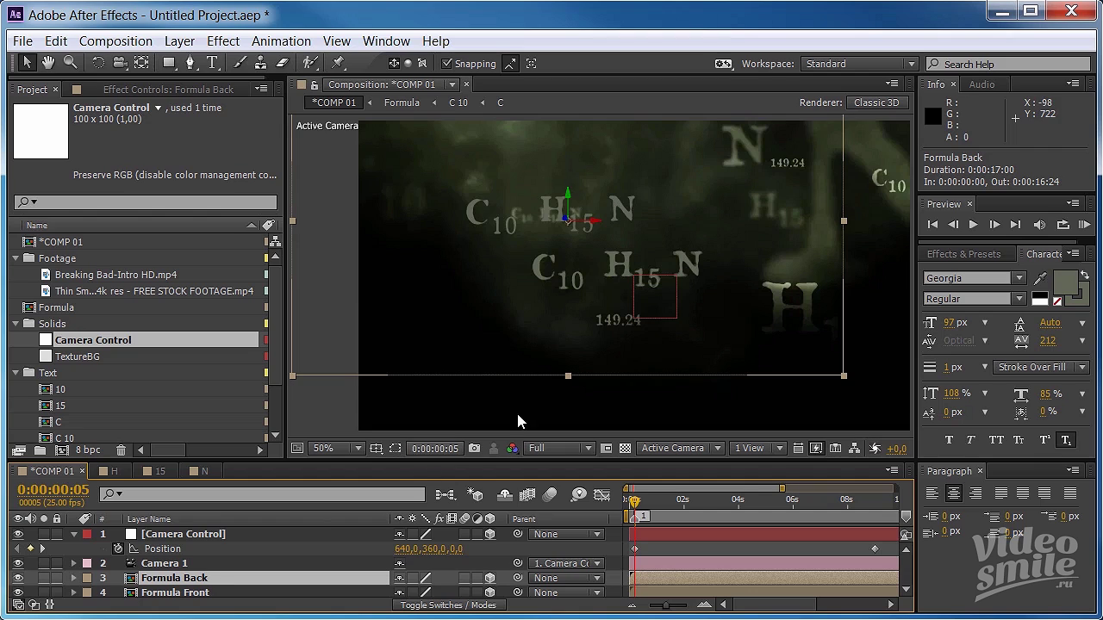
pyautogui.click(567, 226)
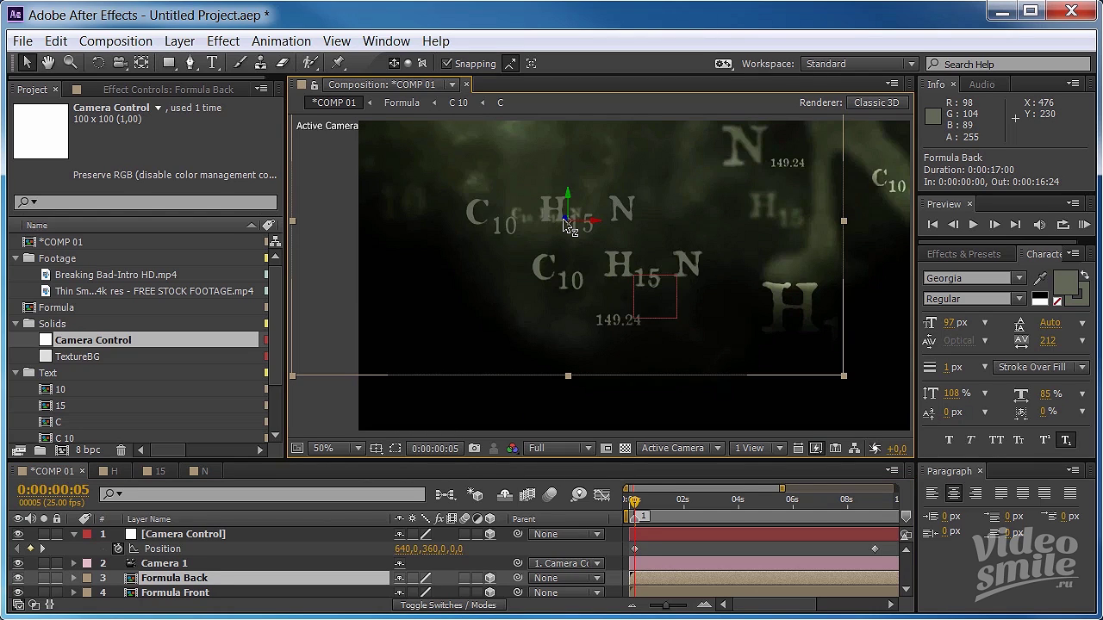
pyautogui.click(246, 584)
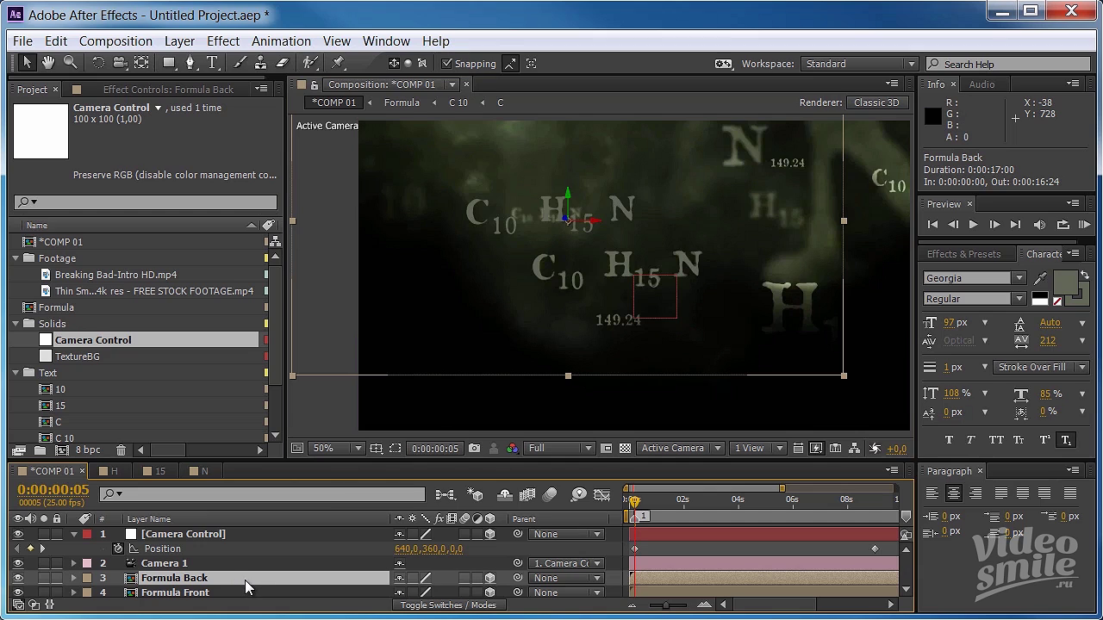
pyautogui.press('p')
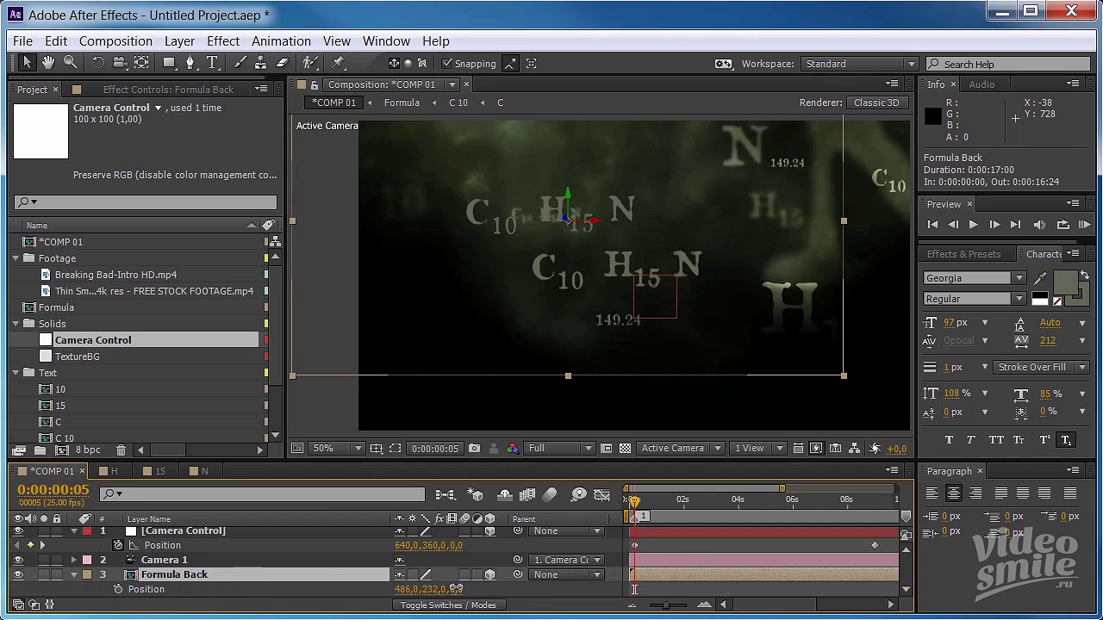
pyautogui.moveTo(455, 590); pyautogui.dragTo(834, 585)
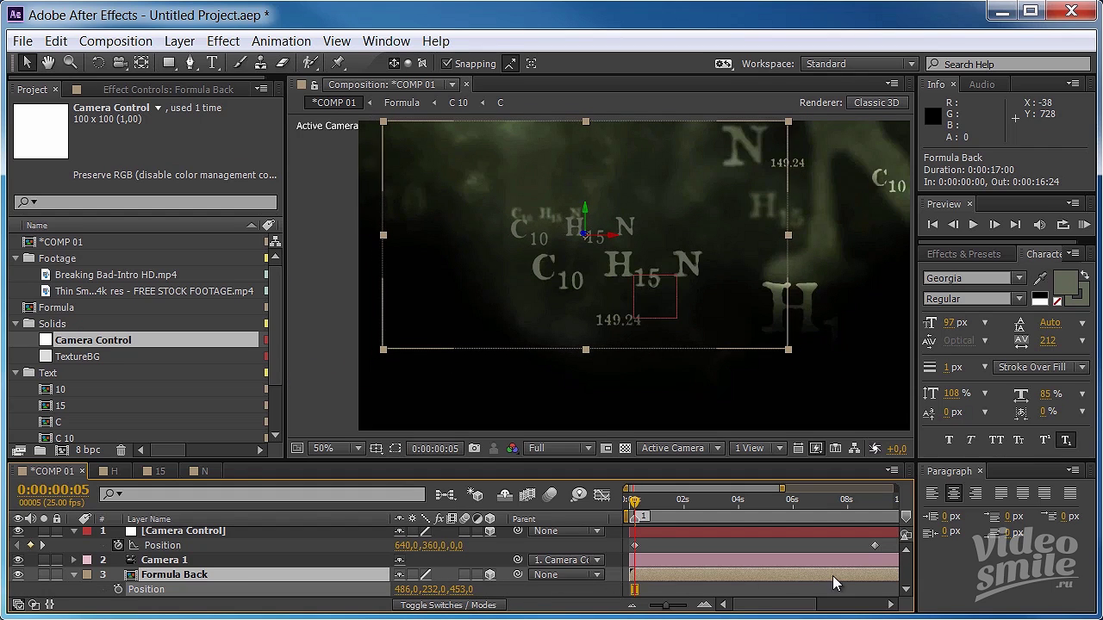
pyautogui.moveTo(465, 590)
pyautogui.mouseDown()
pyautogui.moveTo(412, 611)
pyautogui.moveTo(747, 571)
pyautogui.moveTo(507, 589)
pyautogui.moveTo(530, 586)
pyautogui.mouseUp()
# Step: Raise and shift Formula Back left, settling its Position at 194, 38, 1705
pyautogui.moveTo(605, 226); pyautogui.dragTo(610, 158)
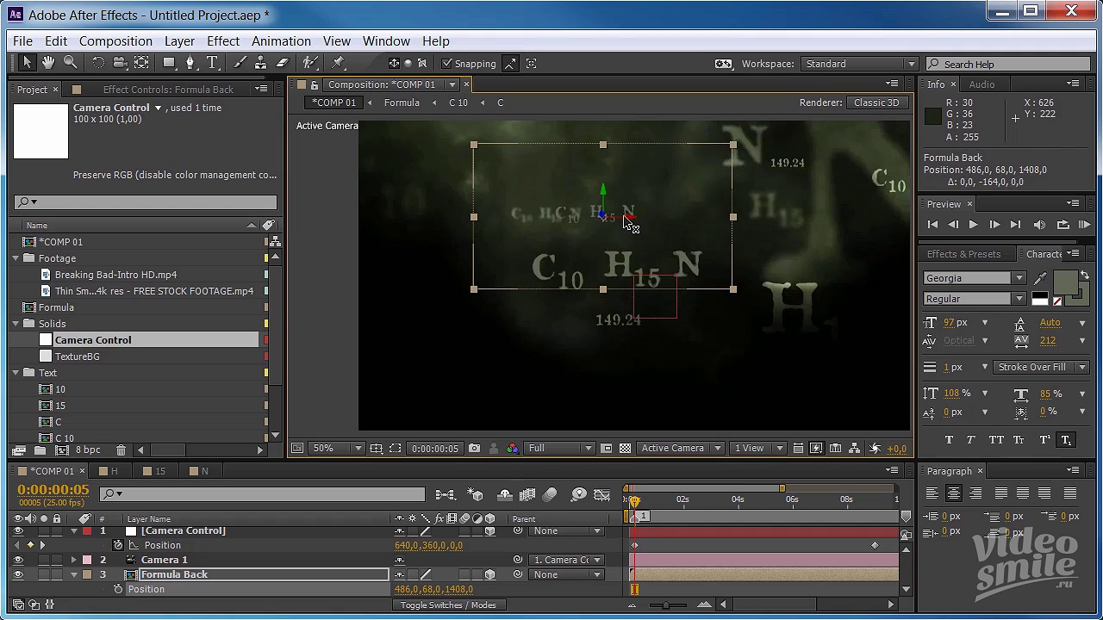
pyautogui.moveTo(629, 223); pyautogui.dragTo(532, 226)
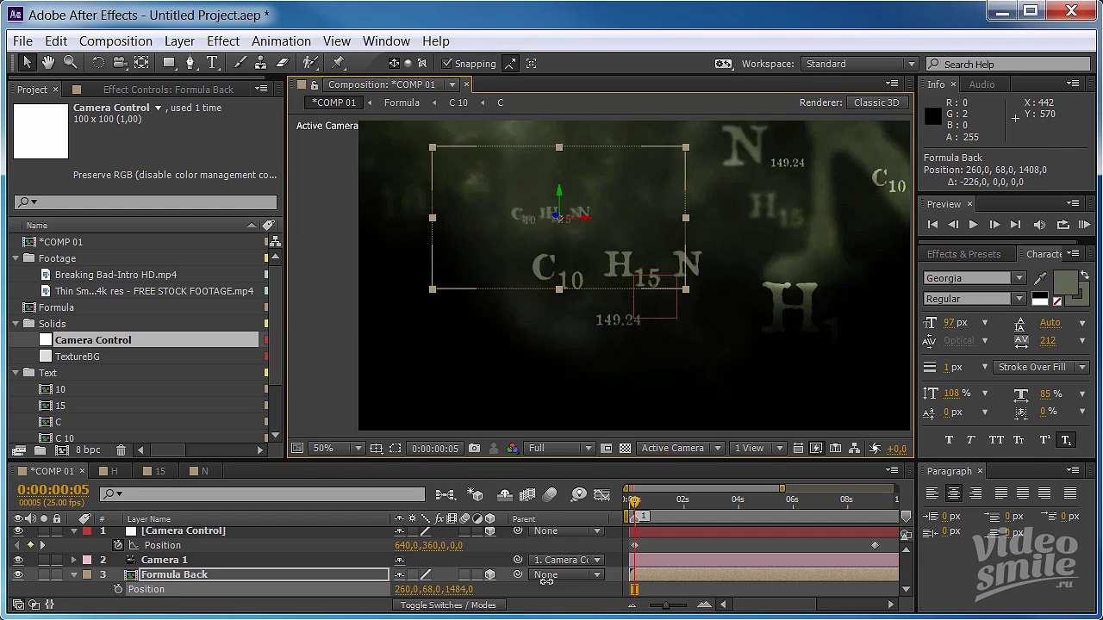
pyautogui.moveTo(462, 593); pyautogui.dragTo(500, 593)
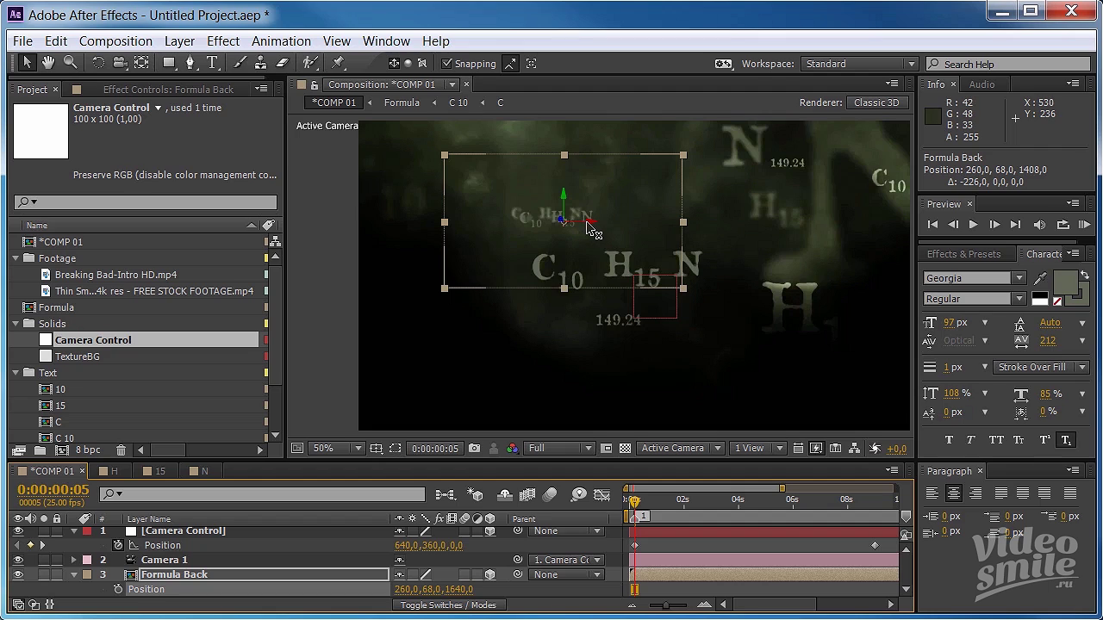
pyautogui.moveTo(586, 224)
pyautogui.mouseDown()
pyautogui.moveTo(567, 224)
pyautogui.moveTo(556, 189)
pyautogui.mouseUp()
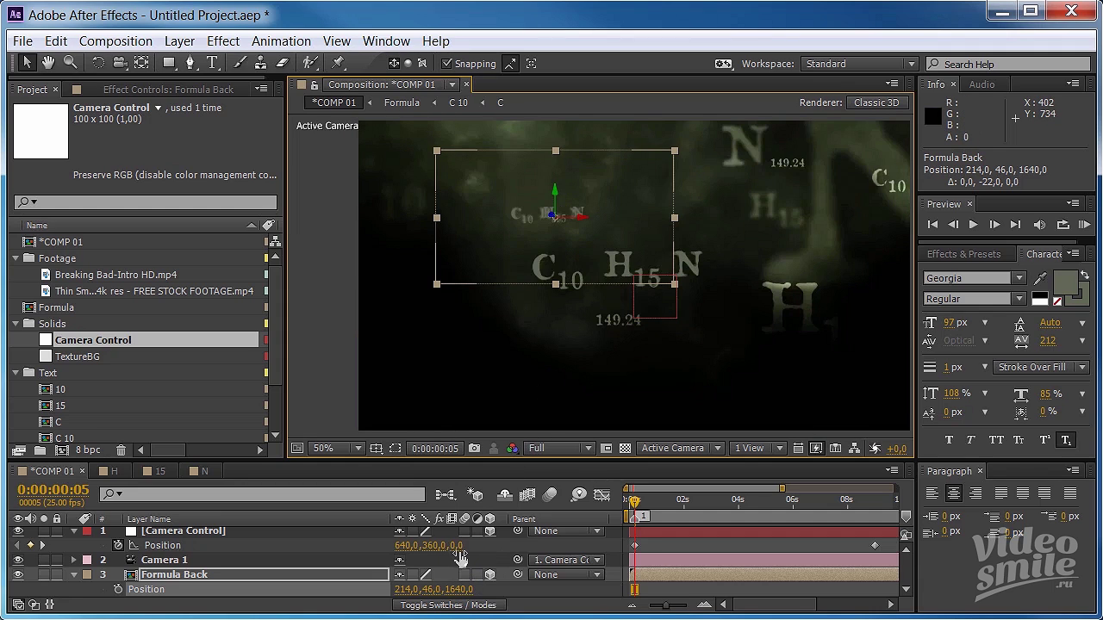
pyautogui.moveTo(464, 593)
pyautogui.mouseDown()
pyautogui.moveTo(599, 211)
pyautogui.moveTo(577, 222)
pyautogui.moveTo(553, 193)
pyautogui.mouseUp()
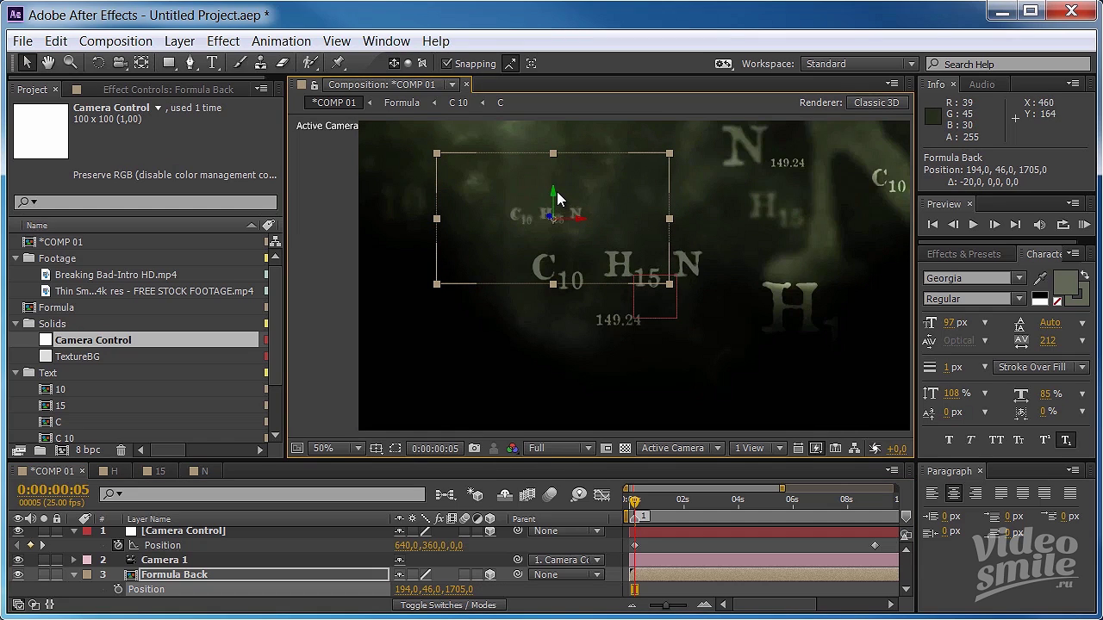
pyautogui.moveTo(552, 193); pyautogui.dragTo(553, 191)
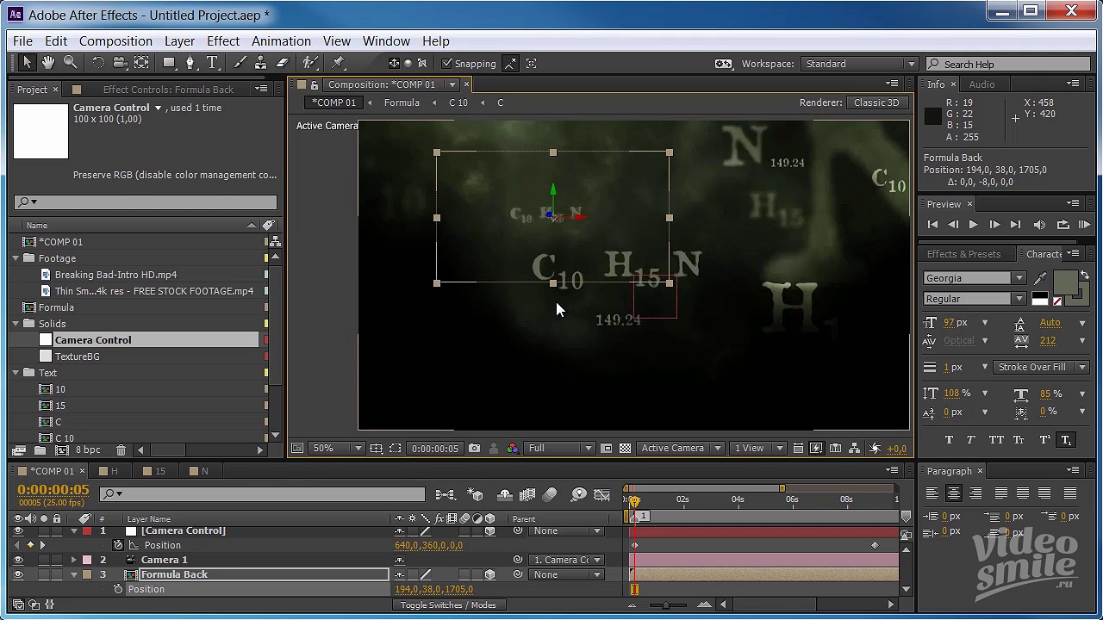
pyautogui.click(244, 570)
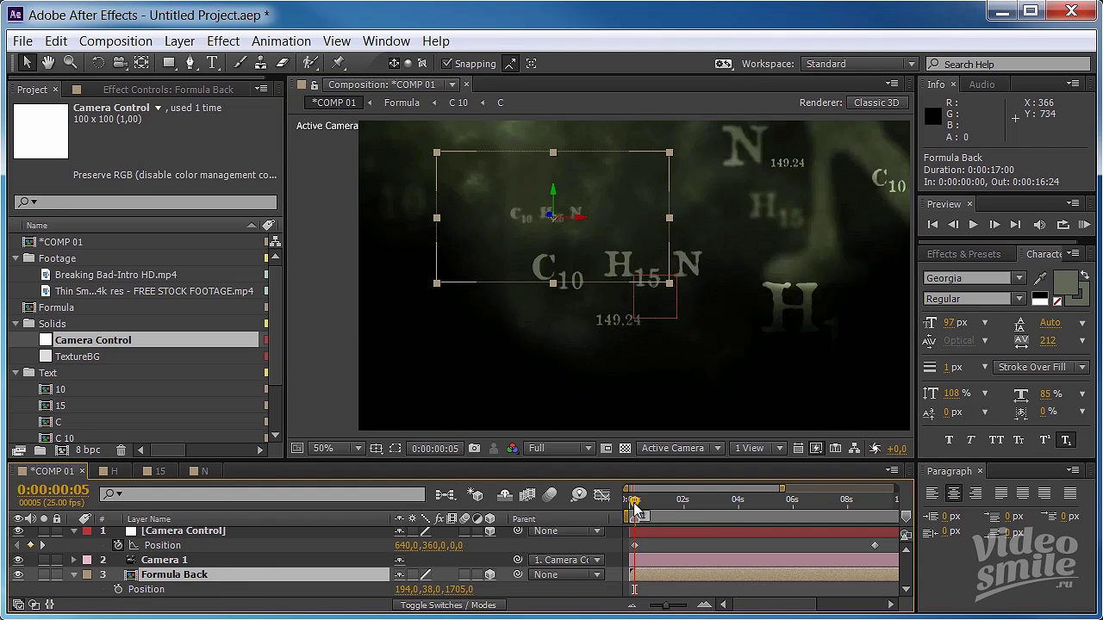
# Step: End the work area at 0:00:01:11 and RAM-preview the camera dolly
pyautogui.moveTo(635, 509); pyautogui.dragTo(681, 501)
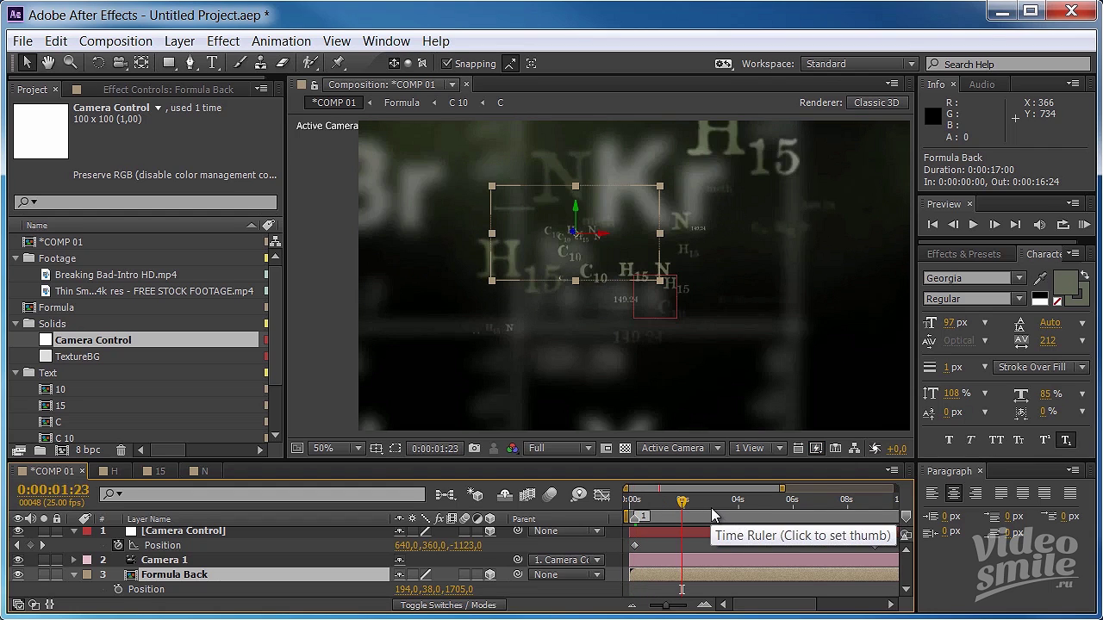
pyautogui.moveTo(682, 501); pyautogui.dragTo(668, 499)
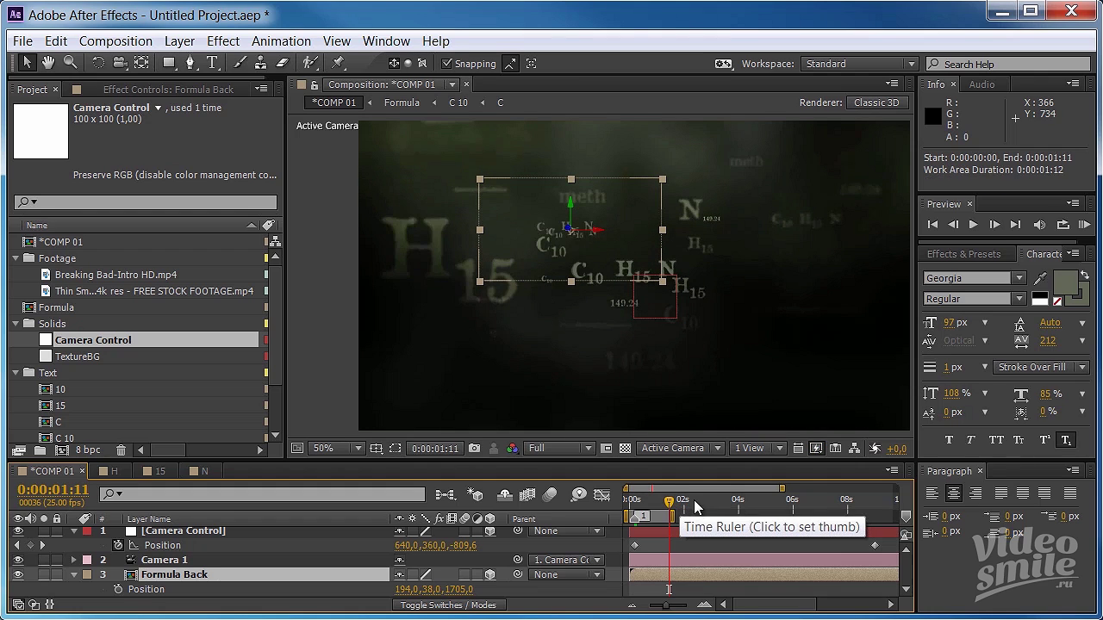
pyautogui.press('n')
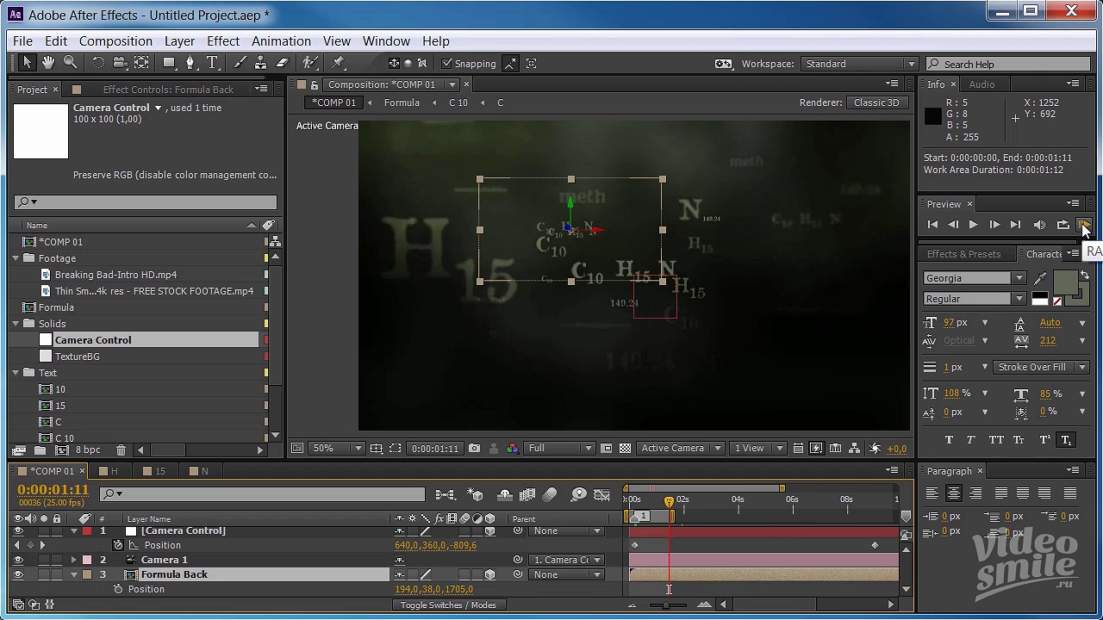
pyautogui.click(1084, 226)
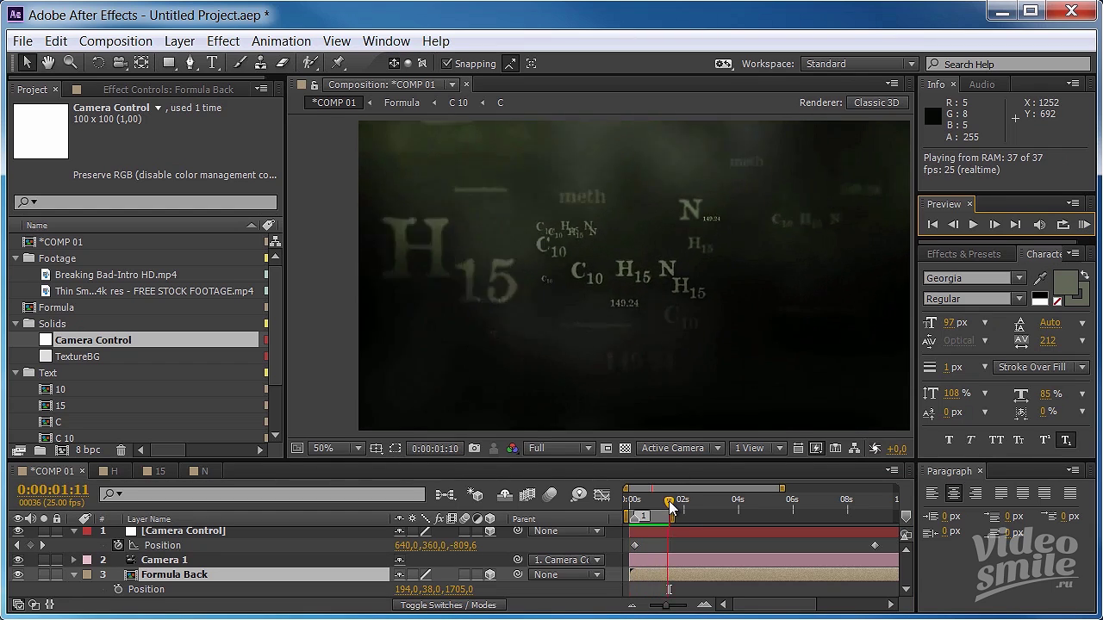
pyautogui.click(668, 503)
# Step: At full size, scrub 0:00:00:21–0:00:01:03, toggling Formula Back's visibility to compare
pyautogui.moveTo(668, 502); pyautogui.dragTo(647, 504)
pyautogui.press('/')
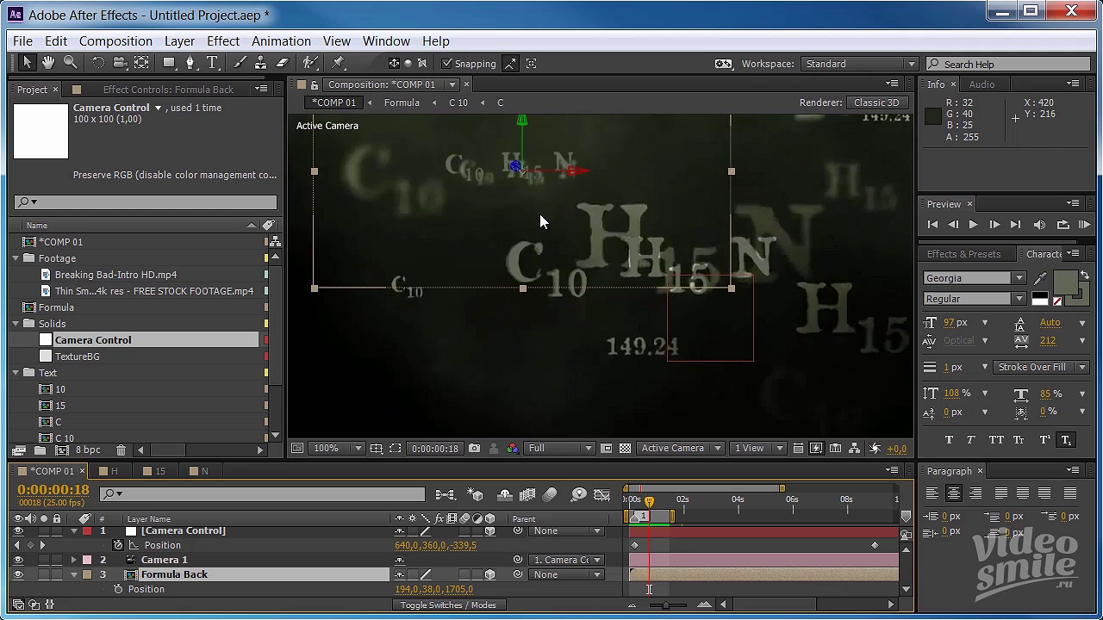
pyautogui.click(651, 502)
pyautogui.moveTo(654, 506); pyautogui.dragTo(663, 508)
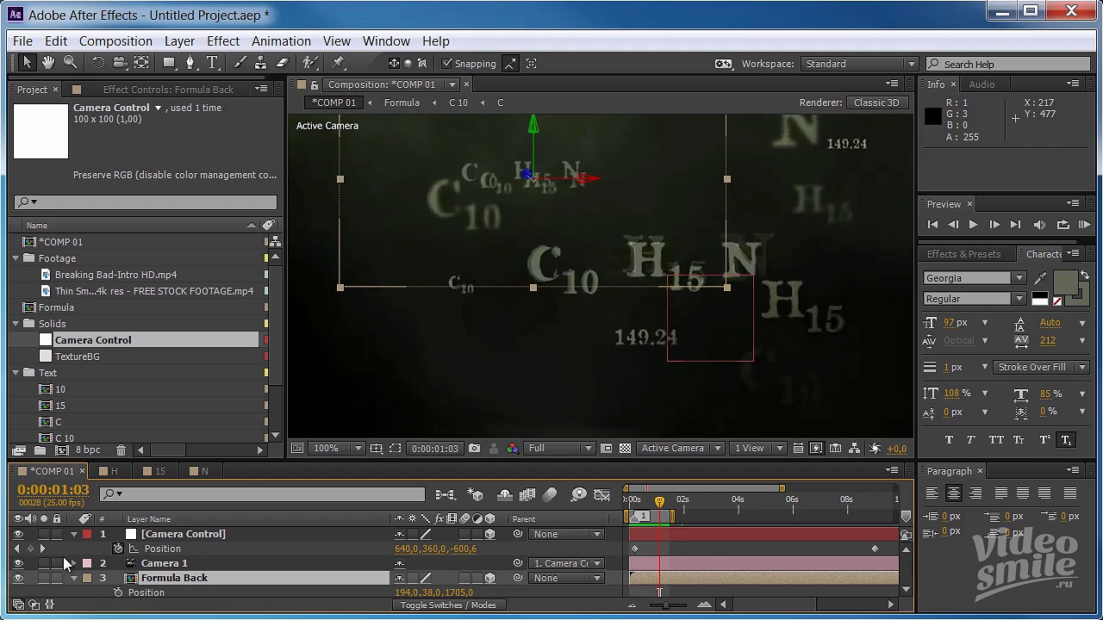
pyautogui.click(18, 578)
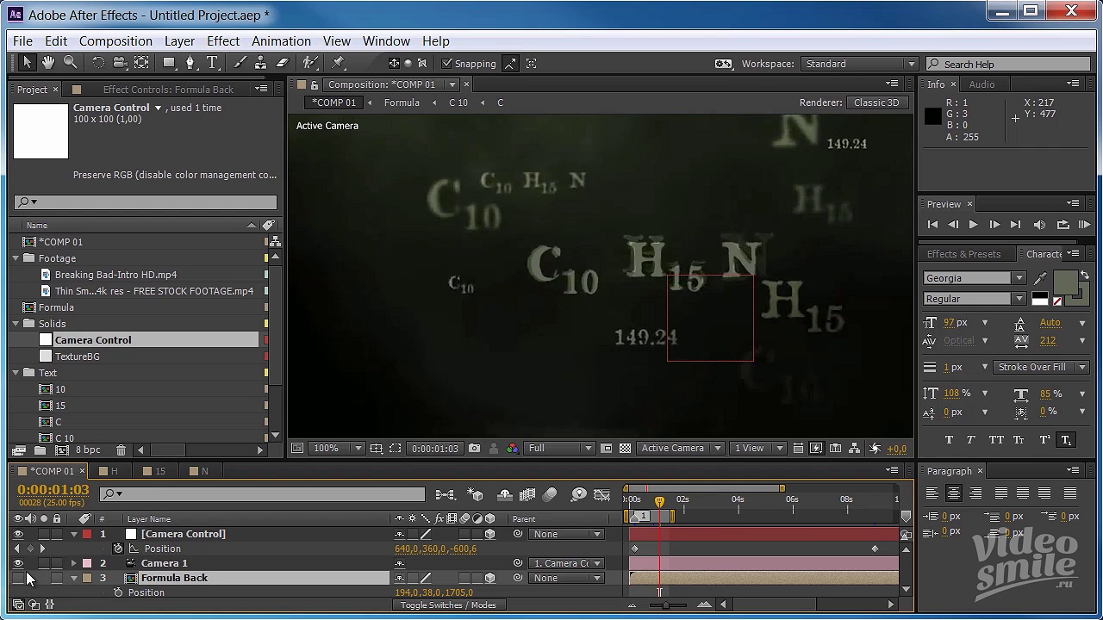
pyautogui.click(18, 577)
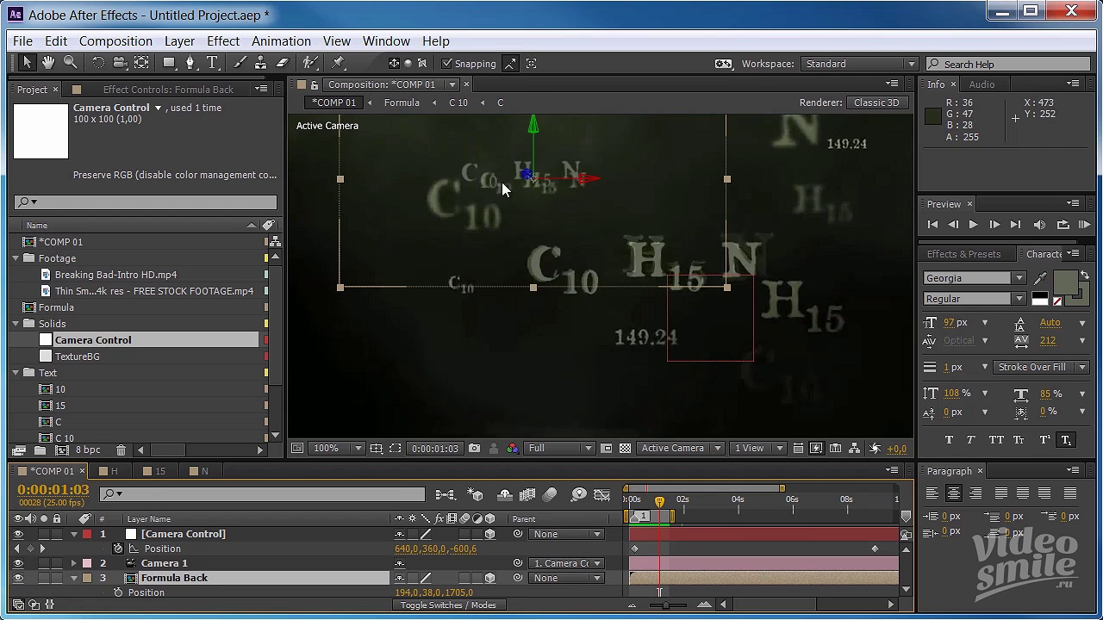
pyautogui.moveTo(659, 501); pyautogui.dragTo(655, 505)
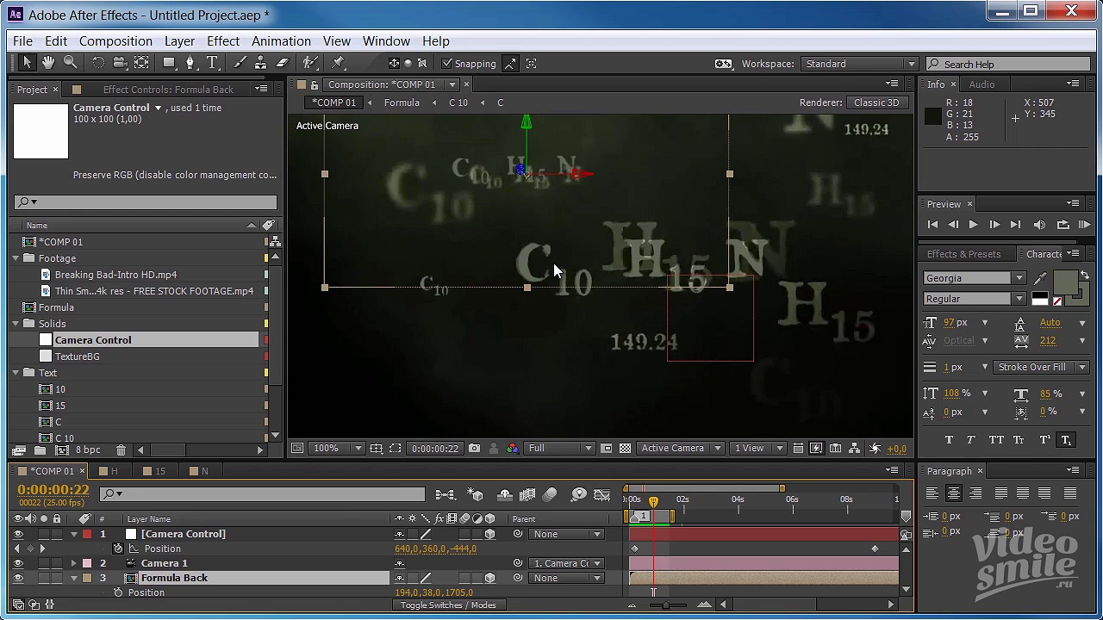
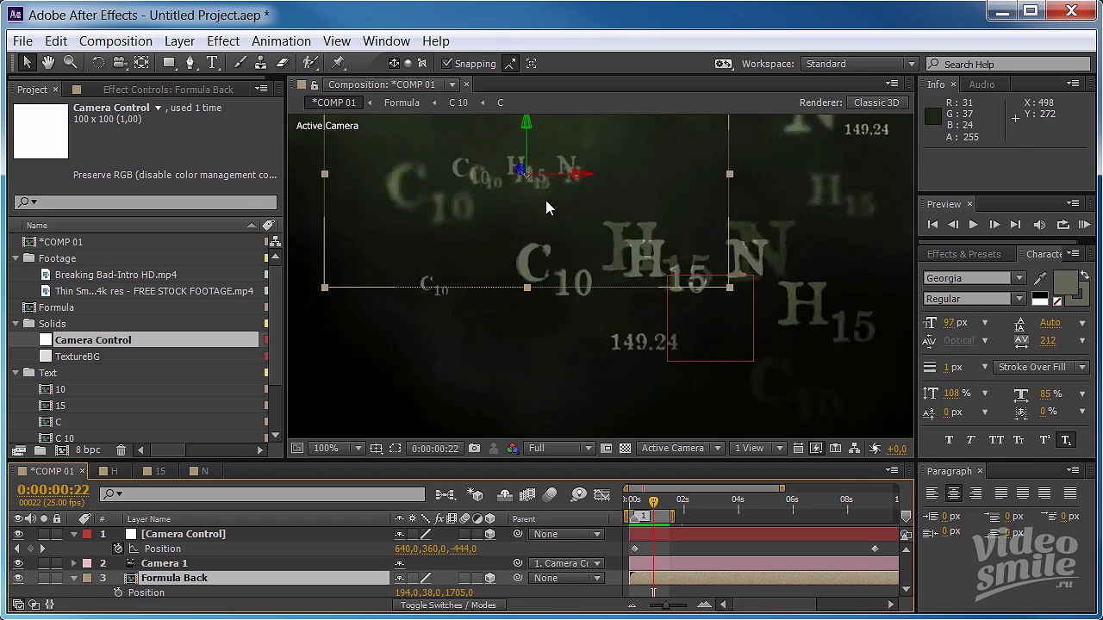
# Step: Scrub the timeline back to 0:00:00:05, where the C10H15N formula fills the view
pyautogui.moveTo(654, 501)
pyautogui.mouseDown()
pyautogui.moveTo(647, 507)
pyautogui.moveTo(659, 509)
pyautogui.moveTo(646, 512)
pyautogui.moveTo(664, 508)
pyautogui.mouseUp()
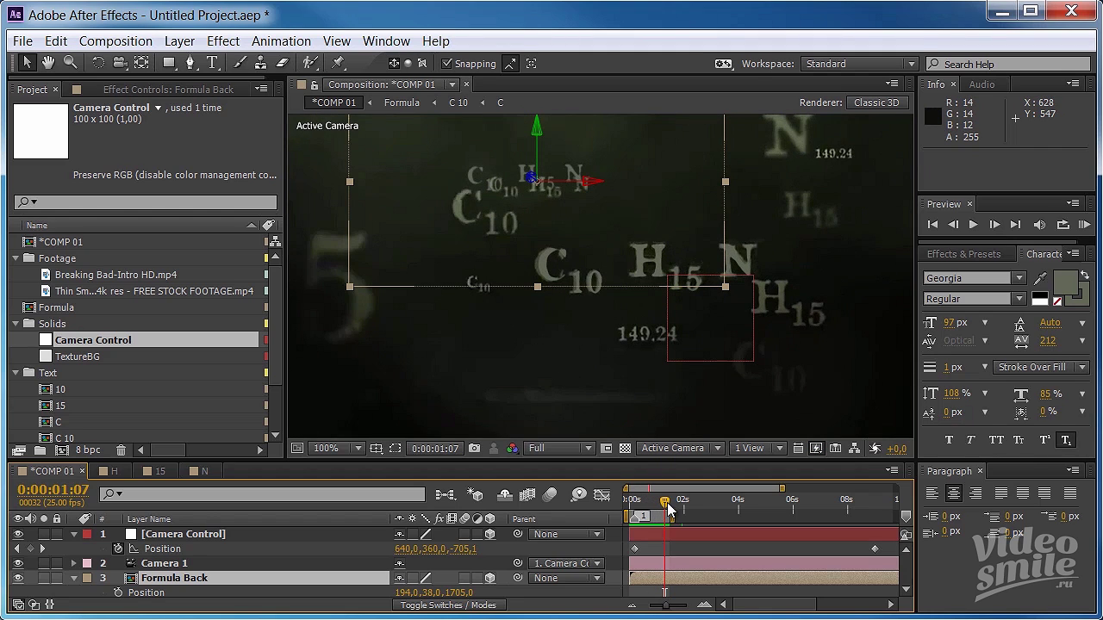
pyautogui.moveTo(670, 510); pyautogui.dragTo(637, 507)
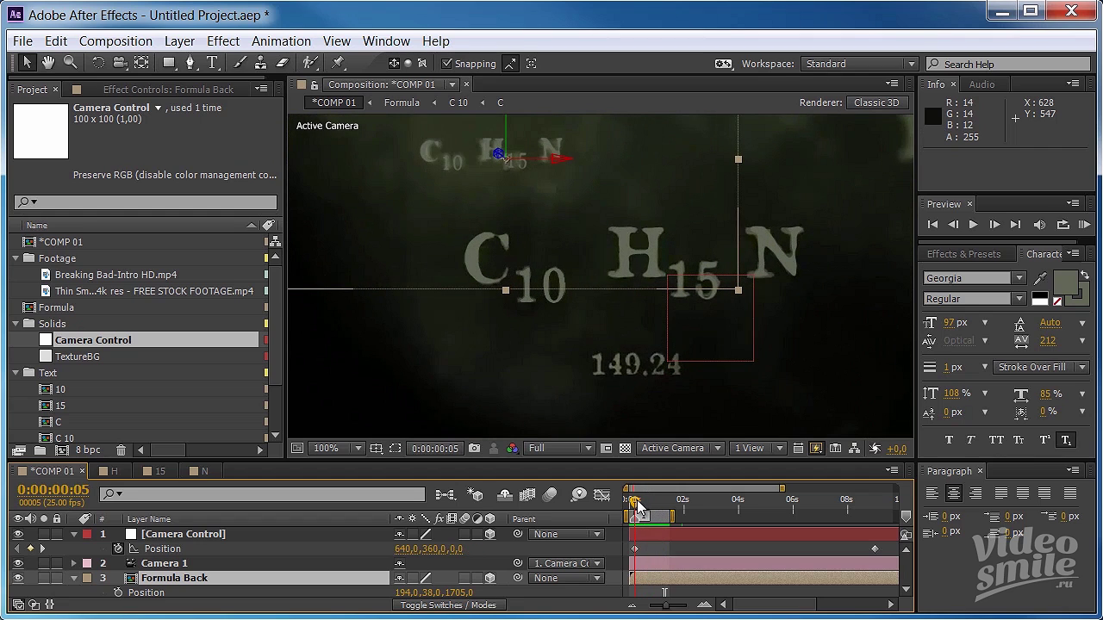
# Step: Set the Formula Back layer's scale to 60%
pyautogui.click(186, 581)
pyautogui.press('s')
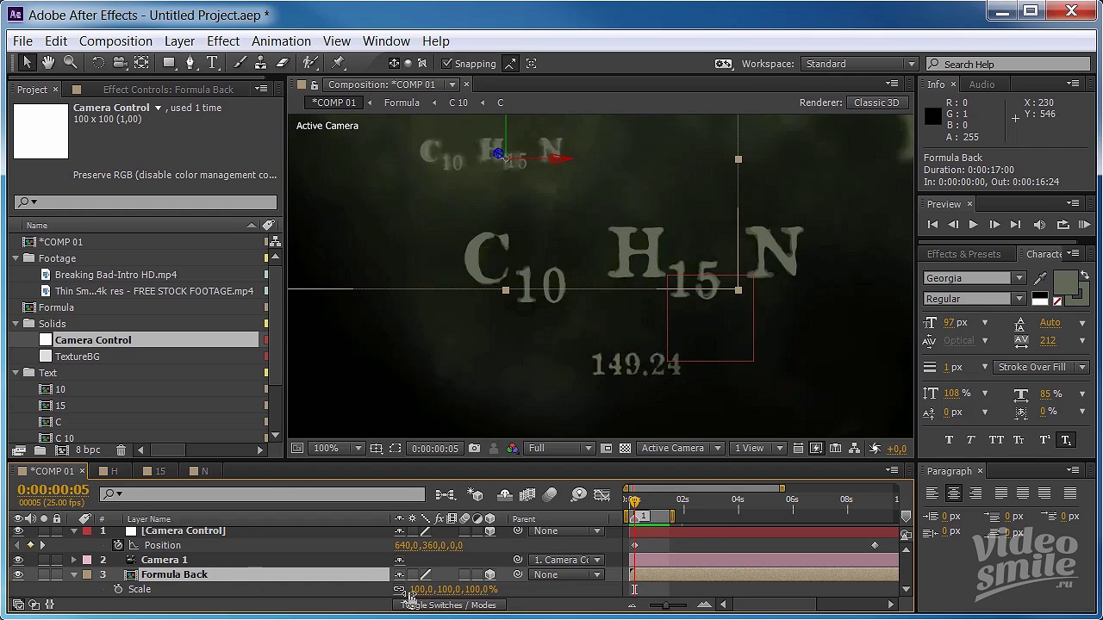
pyautogui.click(421, 590)
pyautogui.write('60')
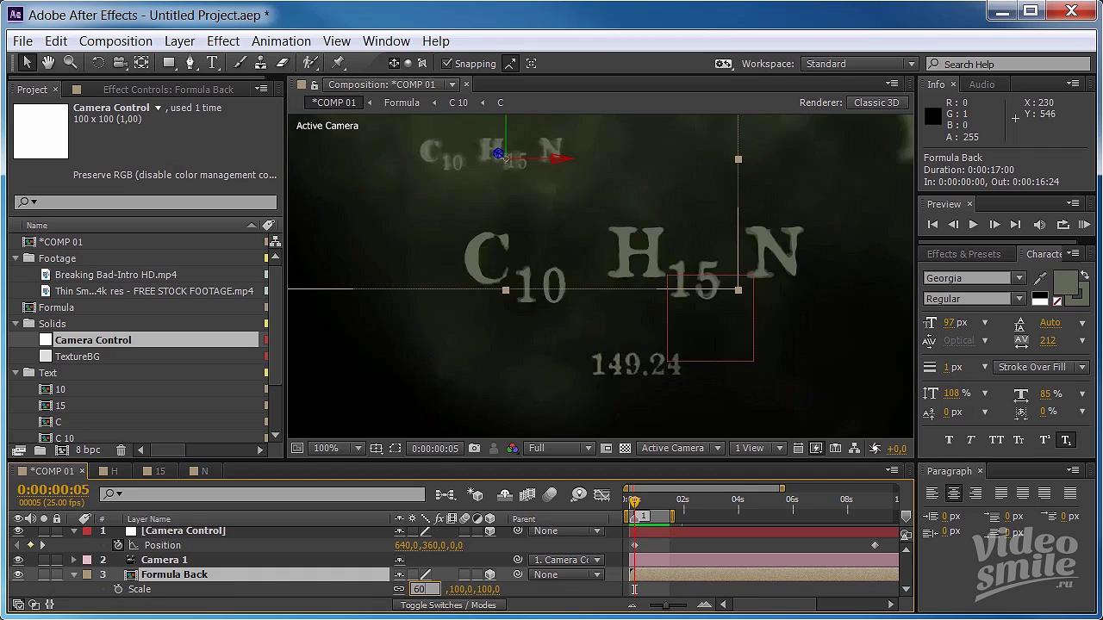
pyautogui.press('Return')
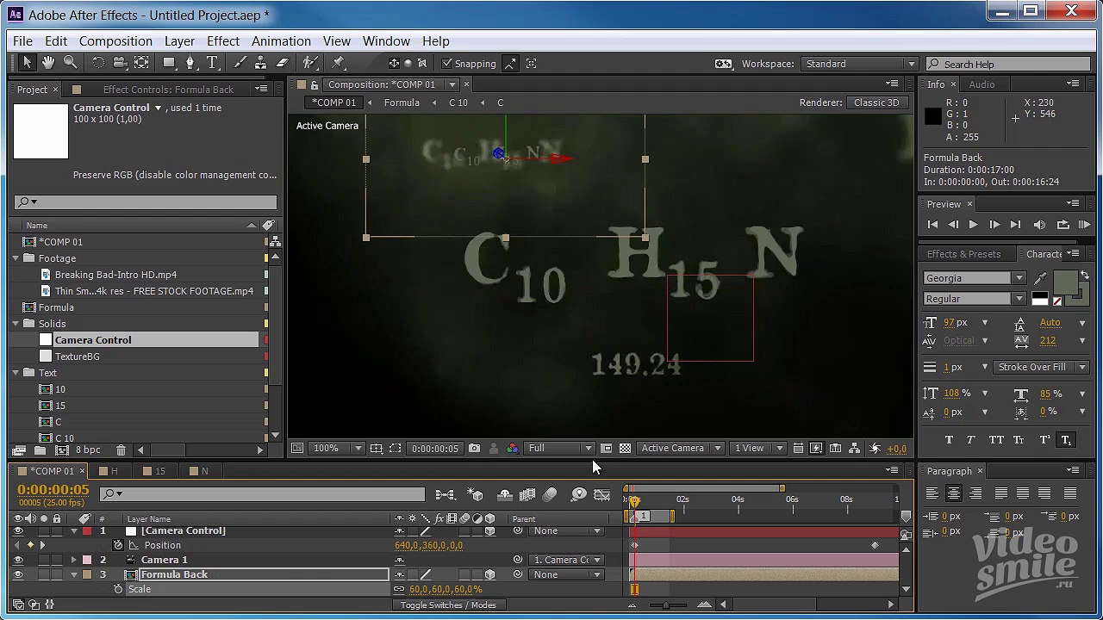
# Step: Move Formula Back in X, Y and Z with the axis gizmo so it sits behind the main formula
pyautogui.moveTo(499, 156)
pyautogui.mouseDown()
pyautogui.moveTo(379, 157)
pyautogui.moveTo(418, 435)
pyautogui.mouseUp()
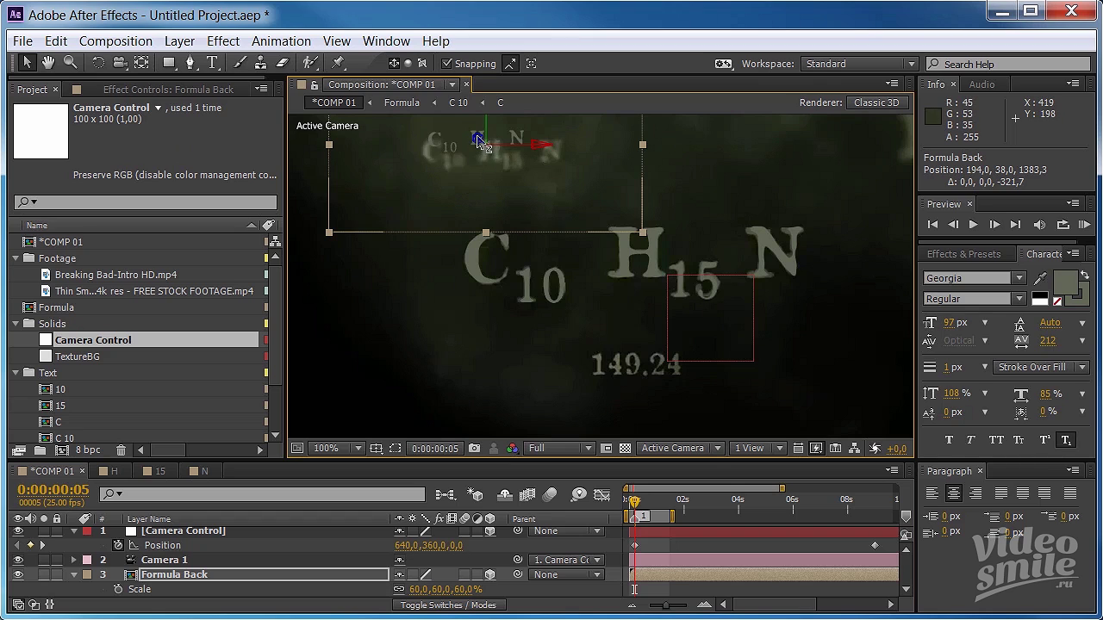
pyautogui.moveTo(467, 138); pyautogui.dragTo(473, 126)
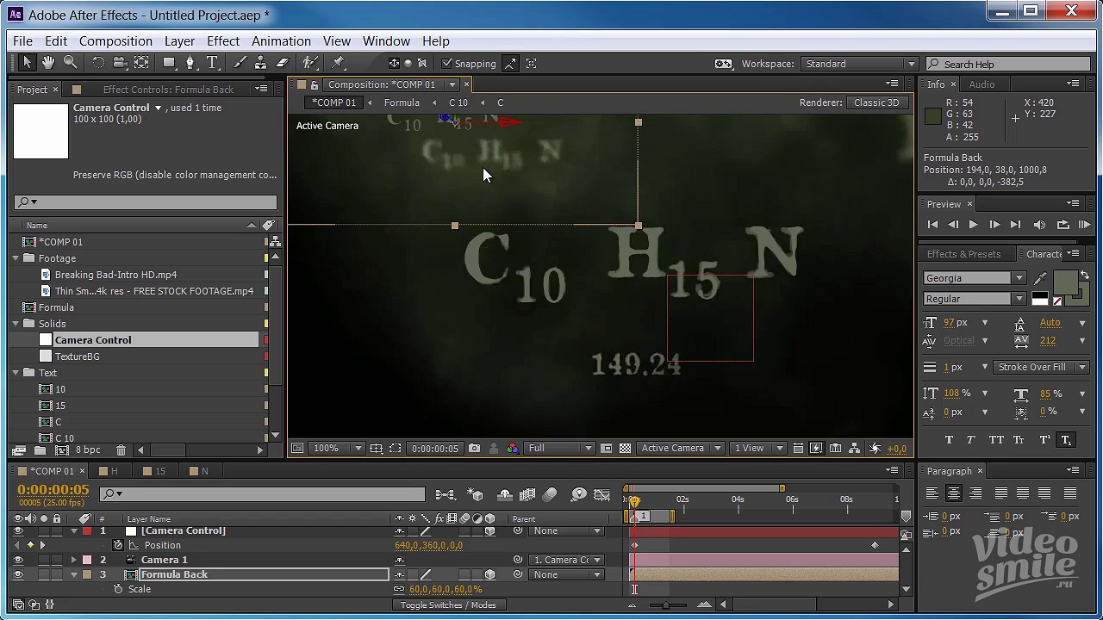
pyautogui.moveTo(457, 124)
pyautogui.mouseDown()
pyautogui.moveTo(452, 192)
pyautogui.moveTo(586, 192)
pyautogui.mouseUp()
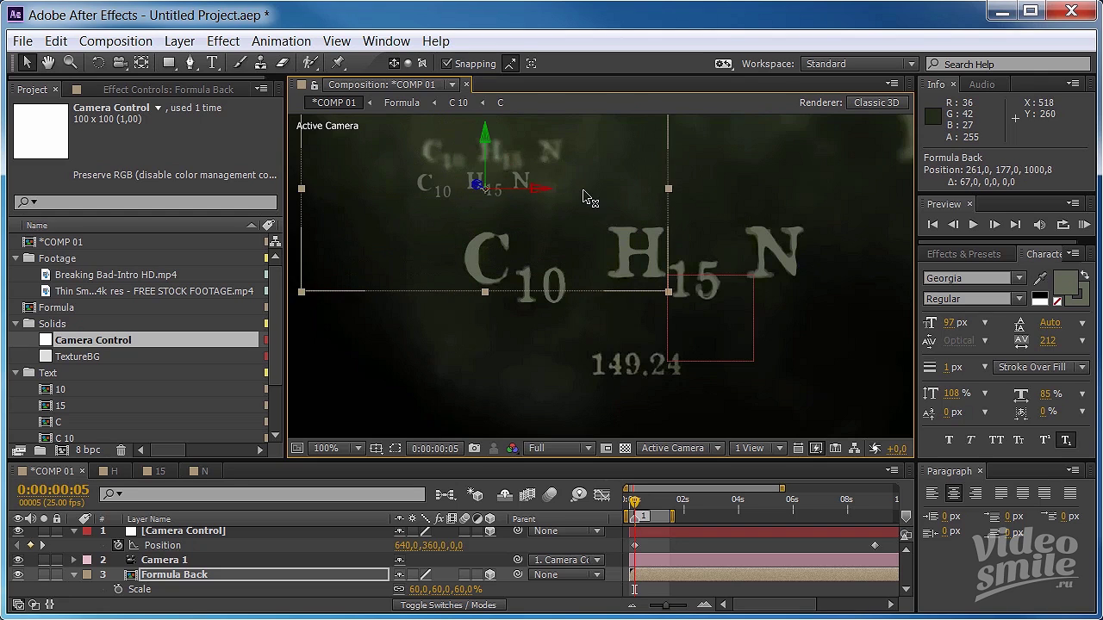
pyautogui.moveTo(505, 181); pyautogui.dragTo(153, 170)
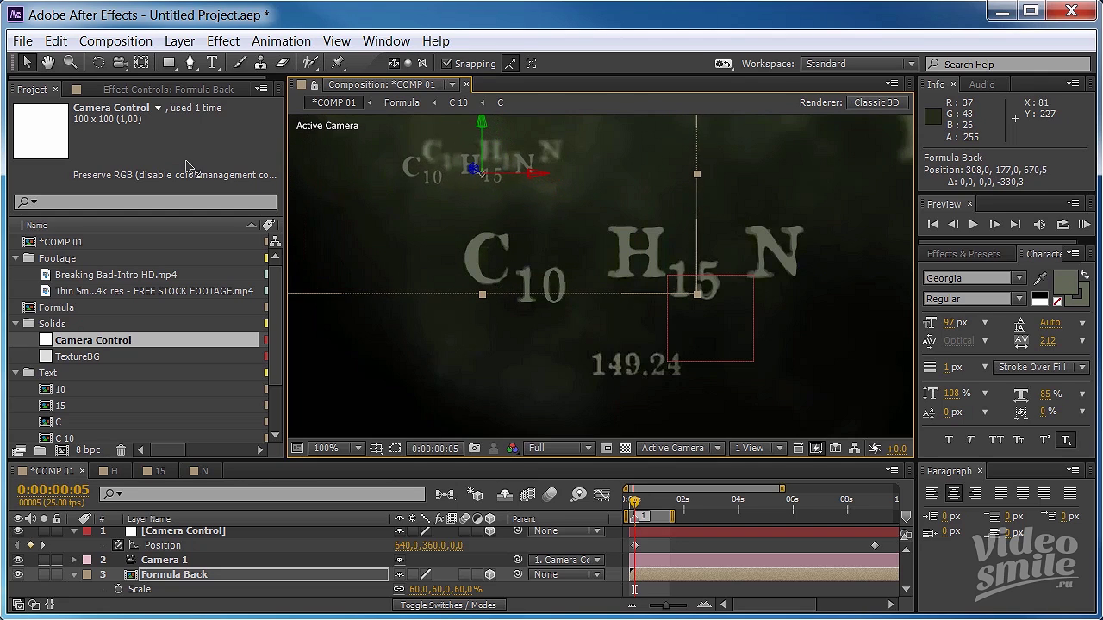
pyautogui.moveTo(530, 175); pyautogui.dragTo(573, 176)
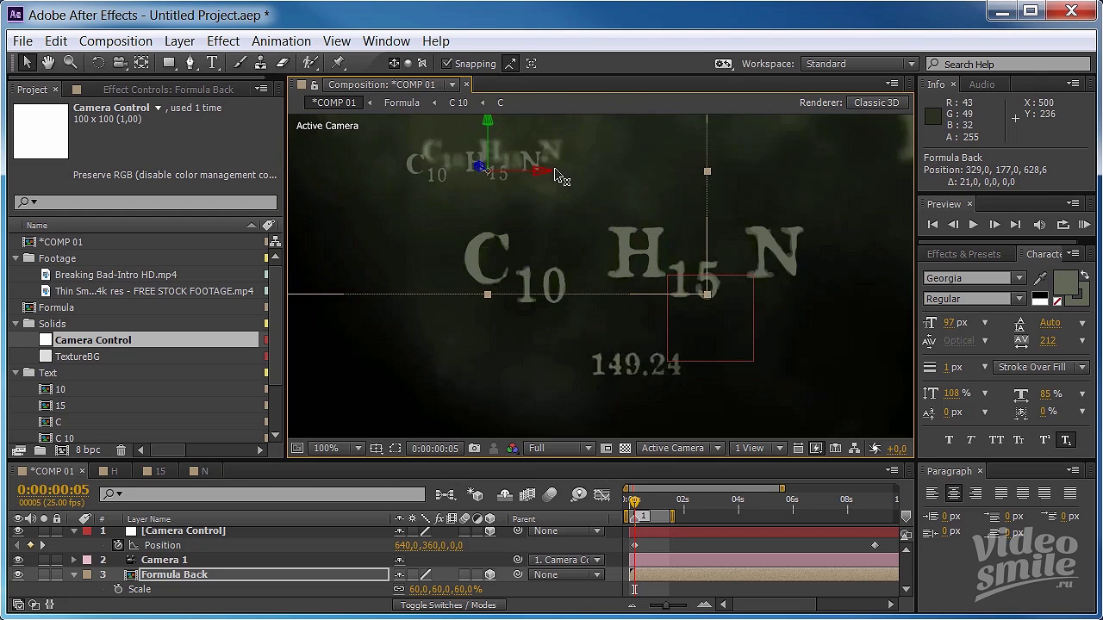
pyautogui.moveTo(510, 131); pyautogui.dragTo(513, 112)
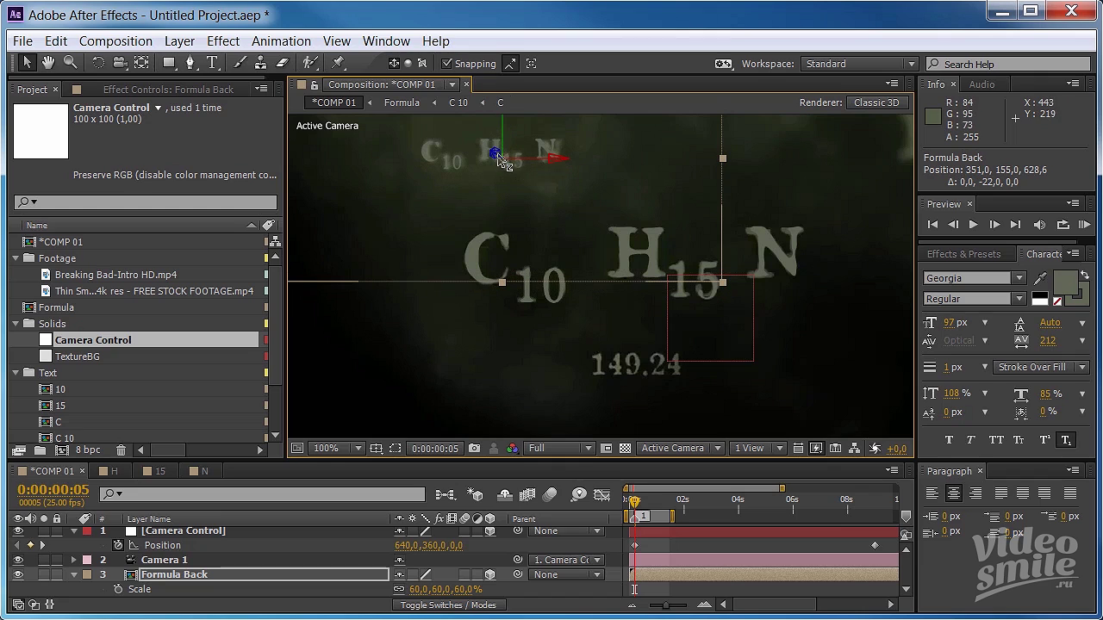
pyautogui.moveTo(498, 155); pyautogui.dragTo(447, 147)
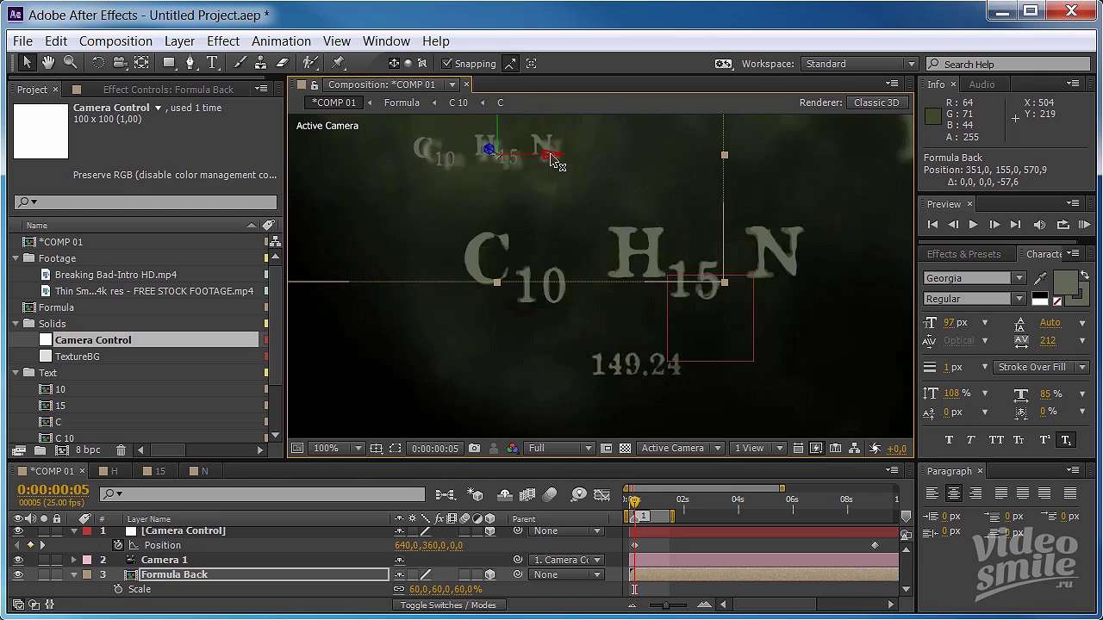
pyautogui.moveTo(550, 158)
pyautogui.mouseDown()
pyautogui.moveTo(560, 160)
pyautogui.moveTo(508, 128)
pyautogui.moveTo(497, 161)
pyautogui.moveTo(515, 164)
pyautogui.mouseUp()
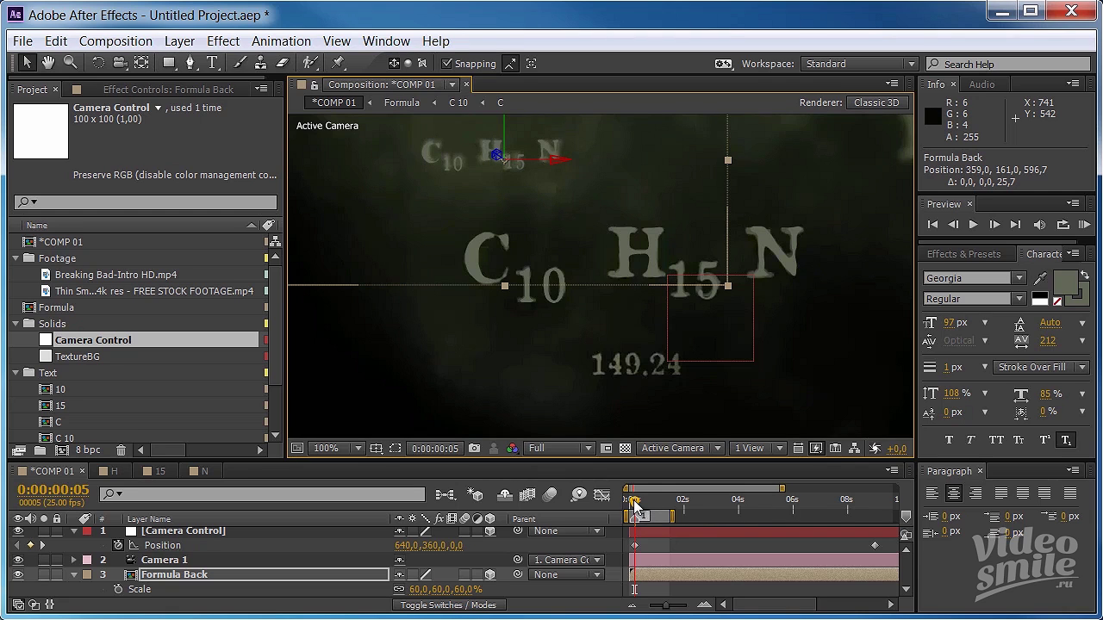
# Step: Zoom the viewer out and scrub the camera move forward and back to check the placement
pyautogui.moveTo(635, 505)
pyautogui.mouseDown()
pyautogui.moveTo(672, 515)
pyautogui.moveTo(641, 518)
pyautogui.mouseUp()
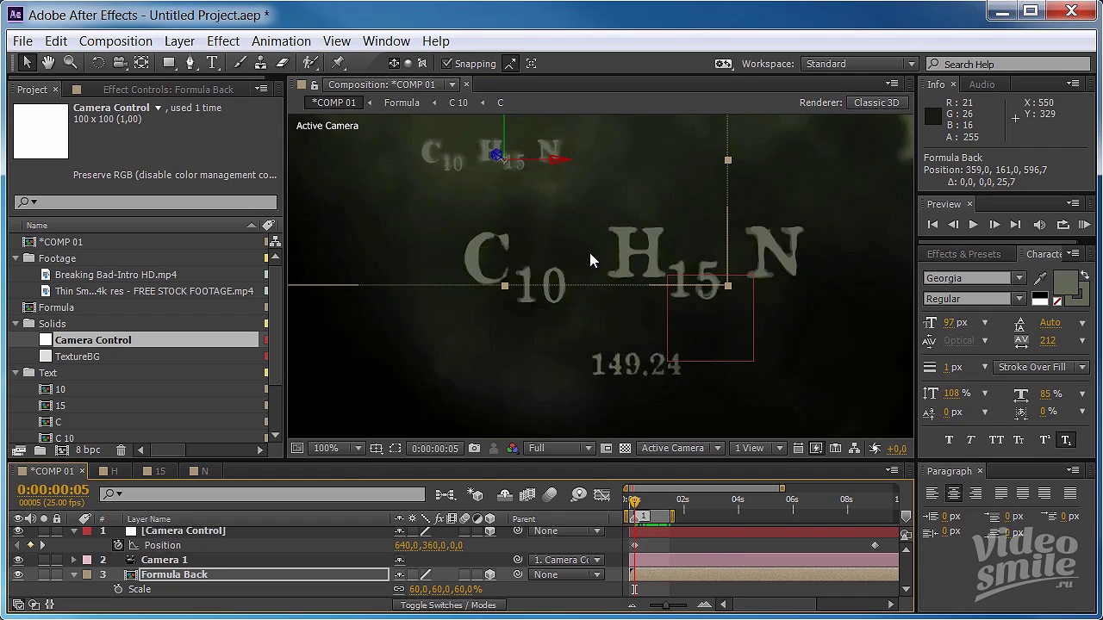
pyautogui.press('Return')
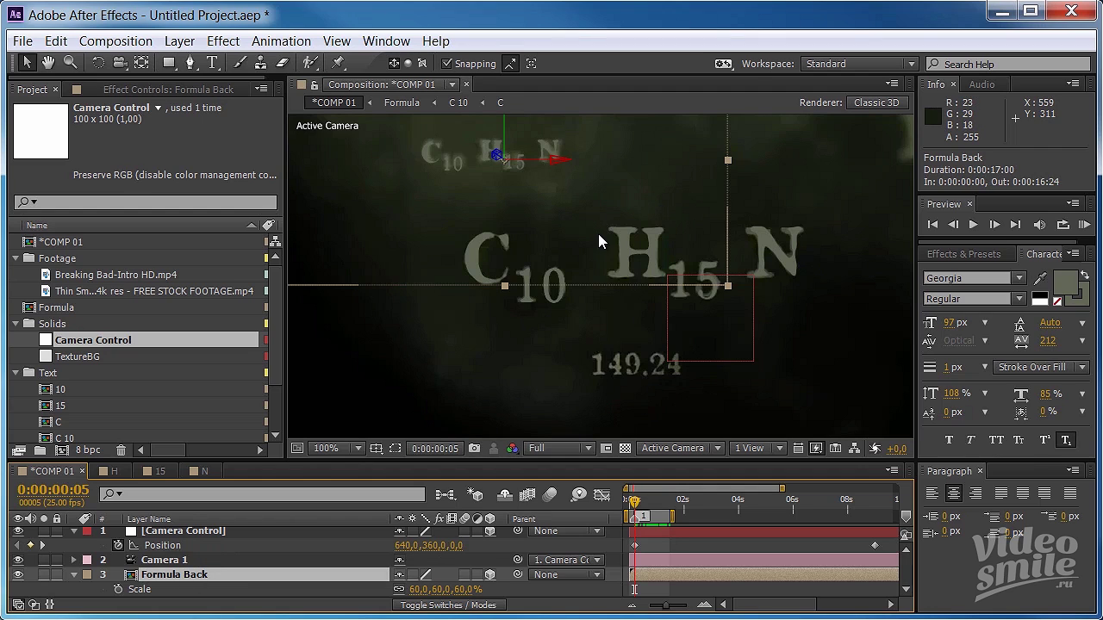
pyautogui.press(',')
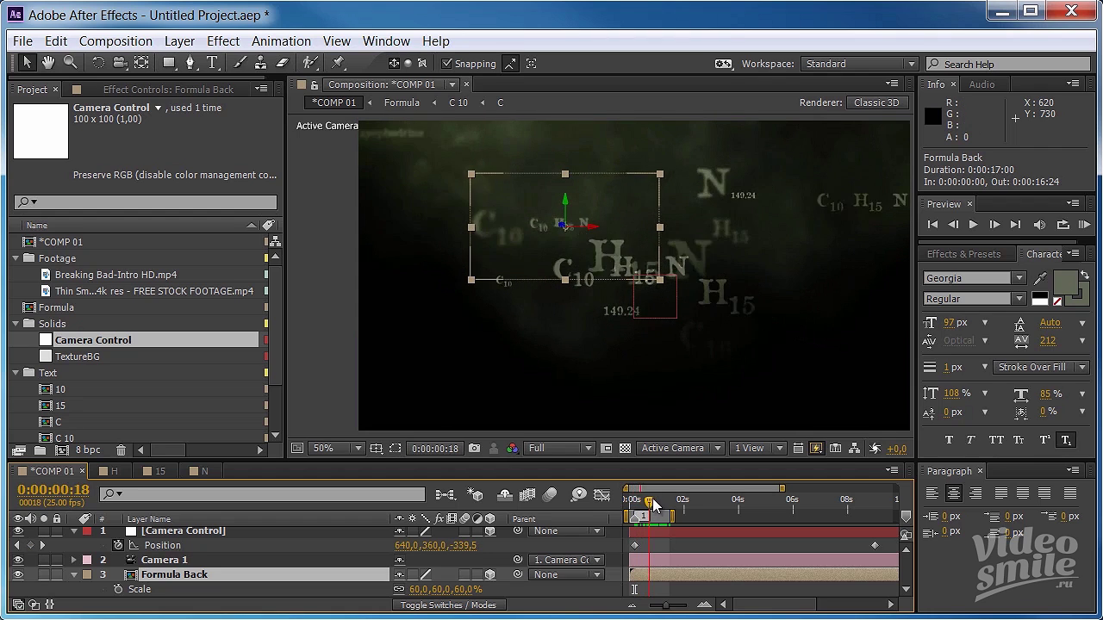
pyautogui.moveTo(635, 503); pyautogui.dragTo(700, 502)
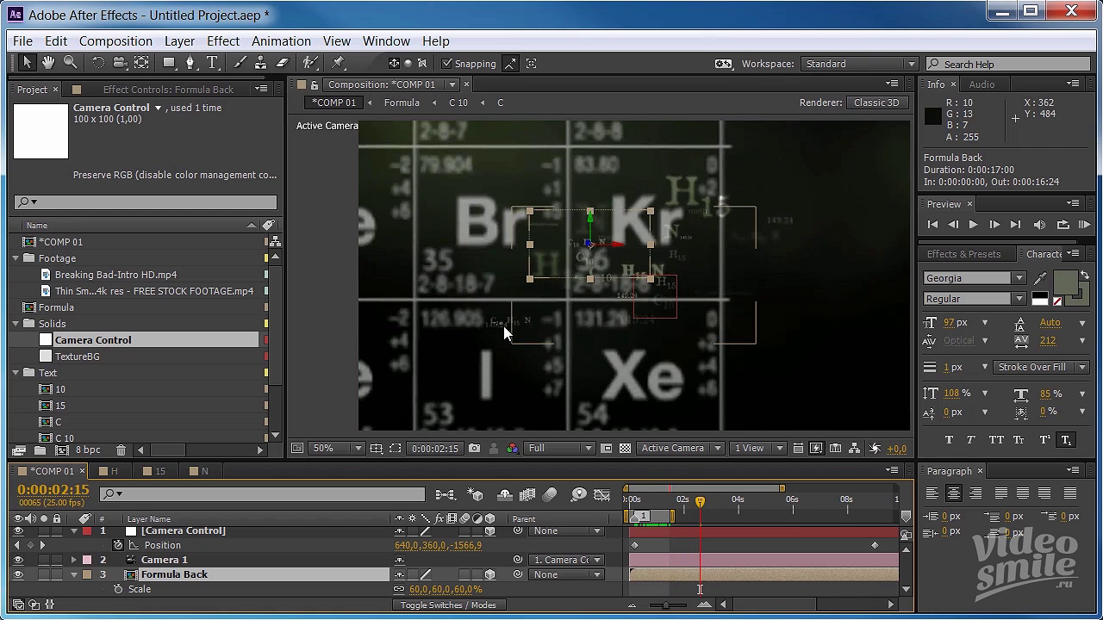
pyautogui.moveTo(698, 501); pyautogui.dragTo(633, 502)
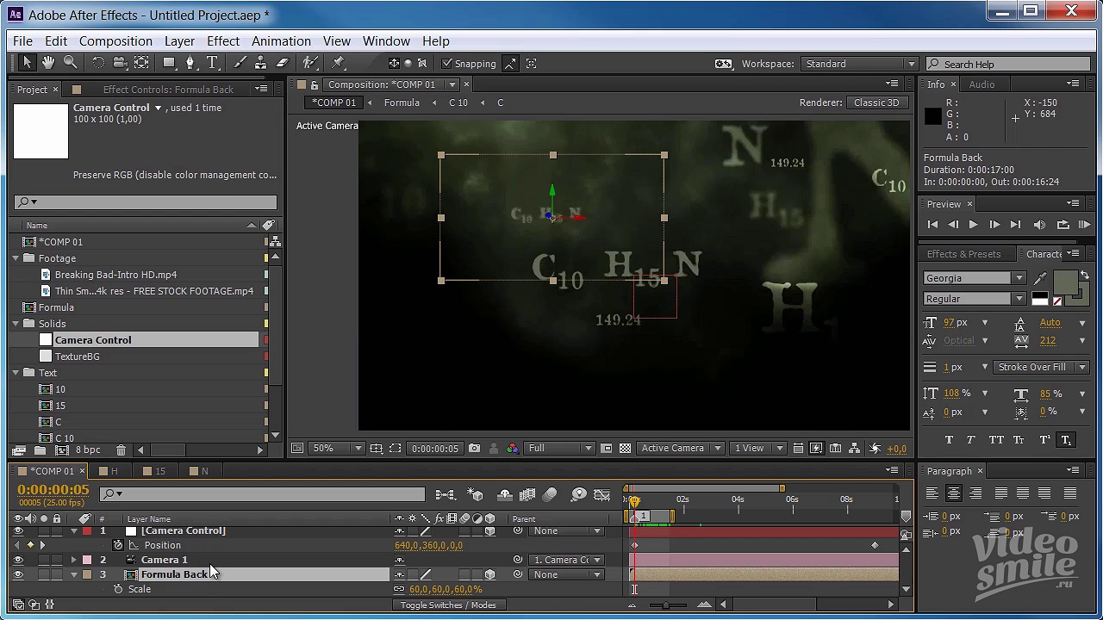
# Step: Duplicate Formula Back and rename the copy Formula Right
pyautogui.hotkey('ctrl', 'd')
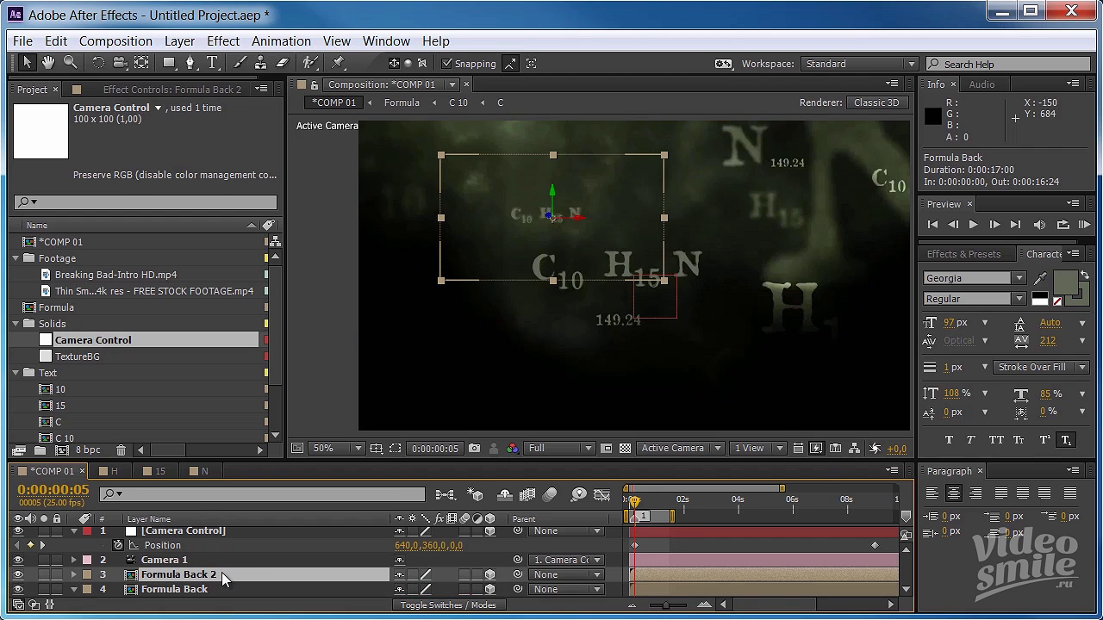
pyautogui.press('Return')
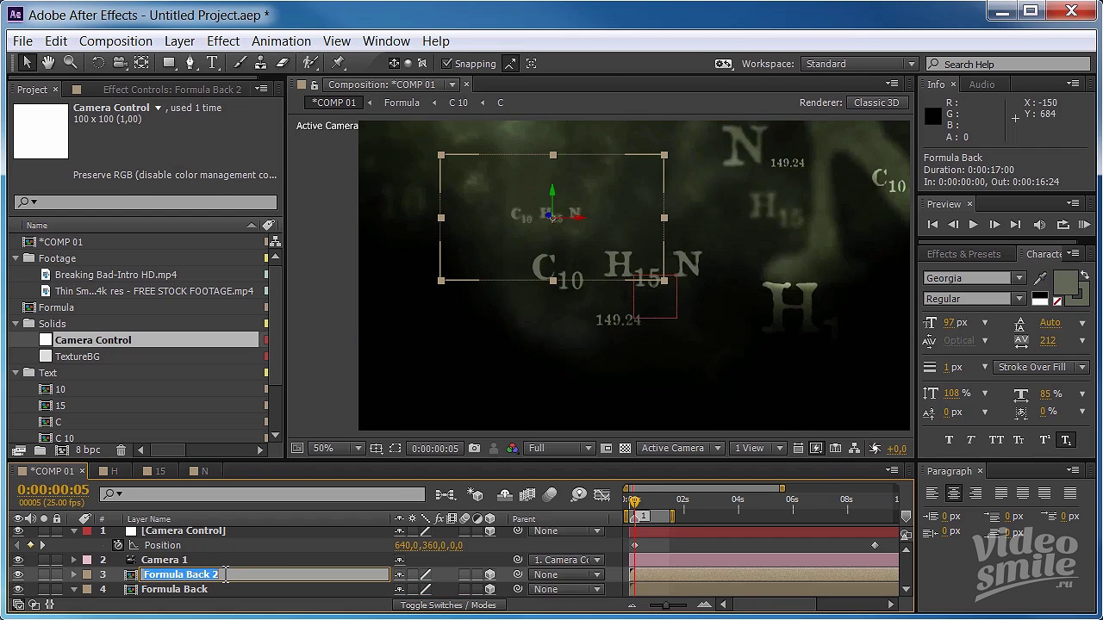
pyautogui.click(225, 574)
pyautogui.write('Right')
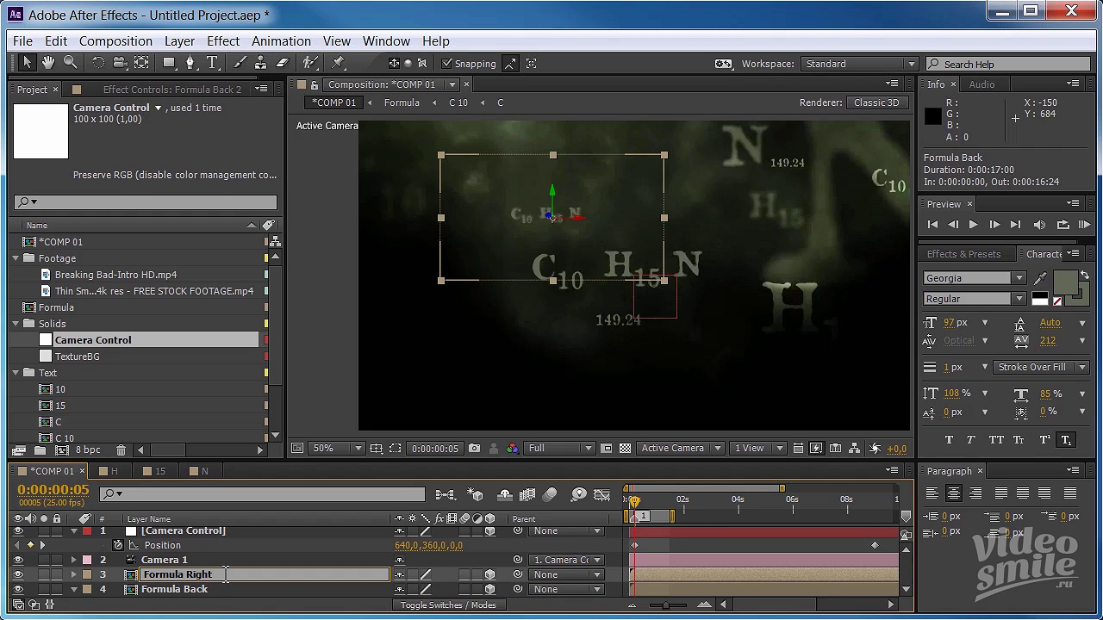
pyautogui.press('Return')
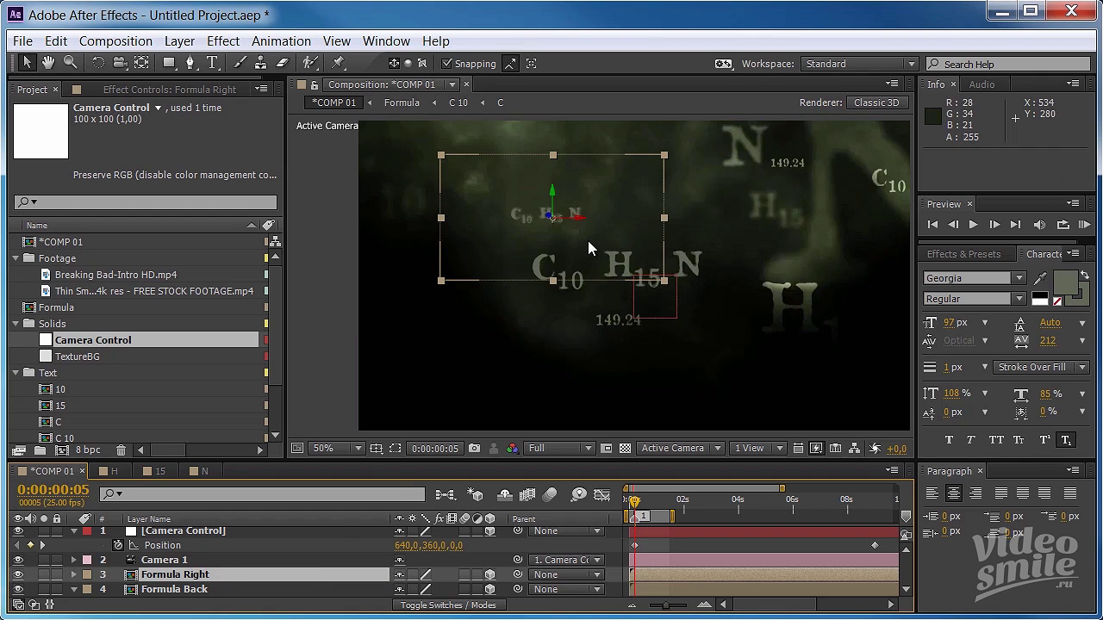
# Step: Drag Formula Right right and upward in the scene, to about 1261, 173, -160.3
pyautogui.moveTo(591, 243); pyautogui.dragTo(931, 222)
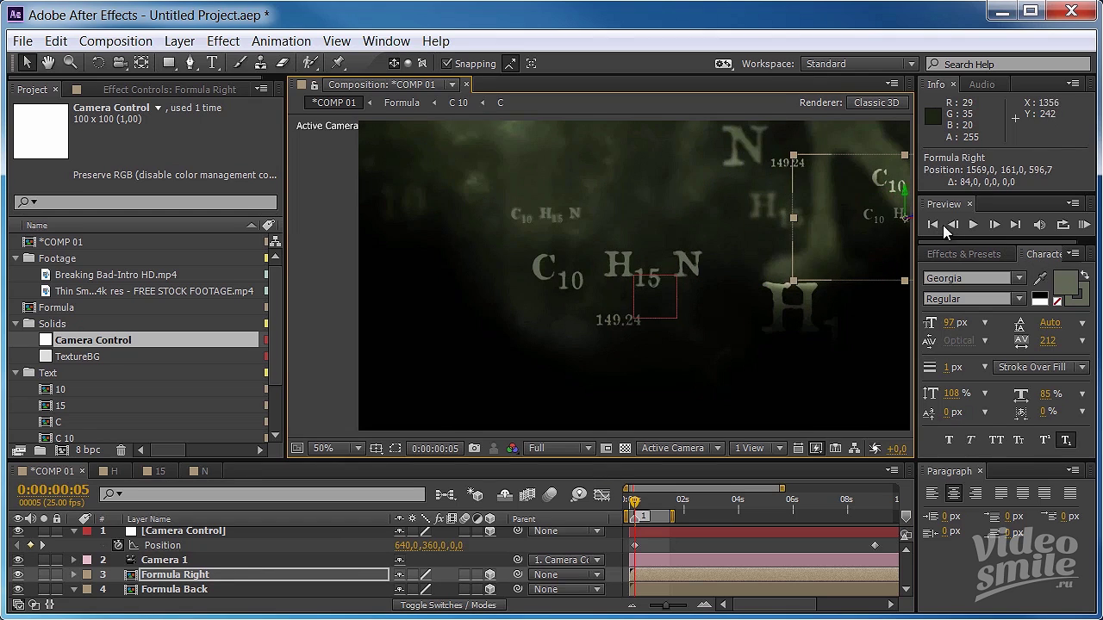
pyautogui.moveTo(680, 267); pyautogui.dragTo(471, 267)
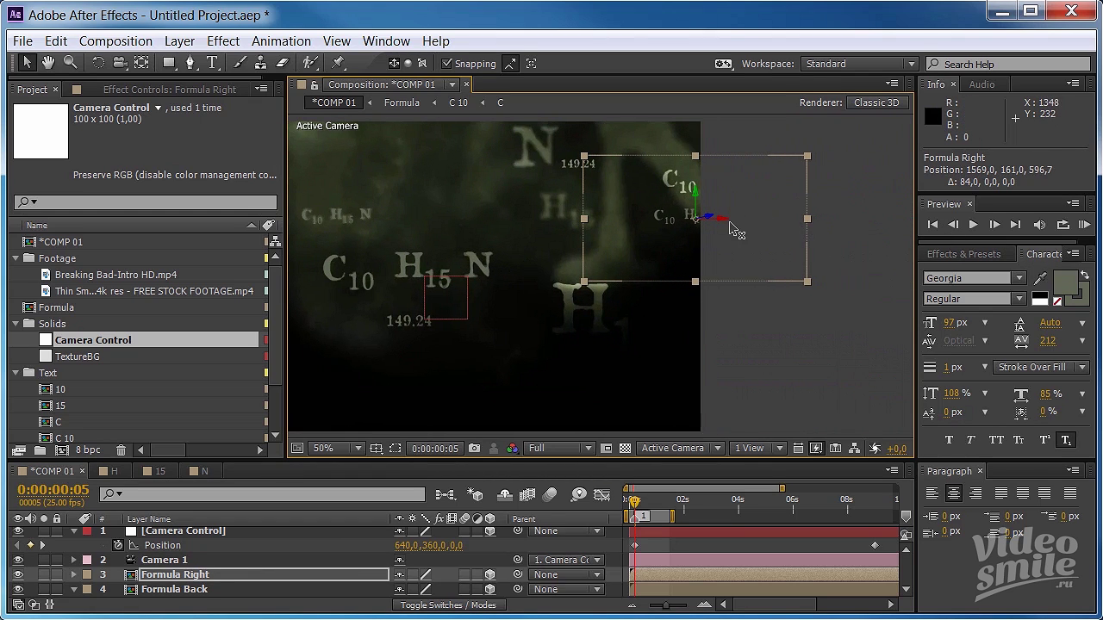
pyautogui.moveTo(728, 226); pyautogui.dragTo(741, 227)
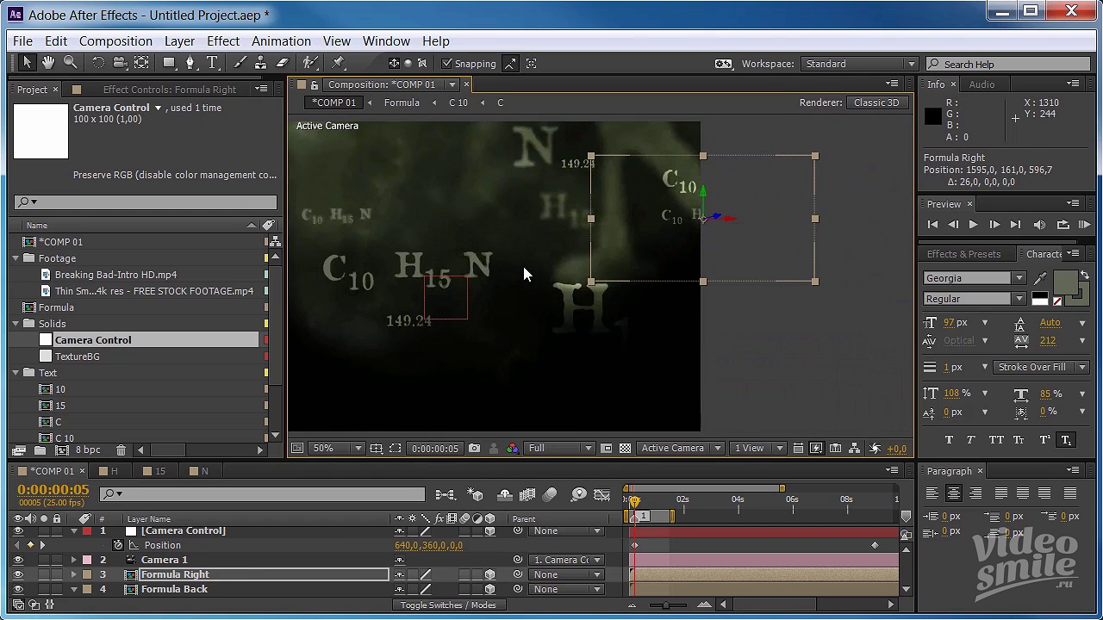
pyautogui.moveTo(419, 254)
pyautogui.mouseDown()
pyautogui.moveTo(517, 261)
pyautogui.moveTo(620, 295)
pyautogui.moveTo(611, 261)
pyautogui.moveTo(627, 277)
pyautogui.moveTo(600, 247)
pyautogui.mouseUp()
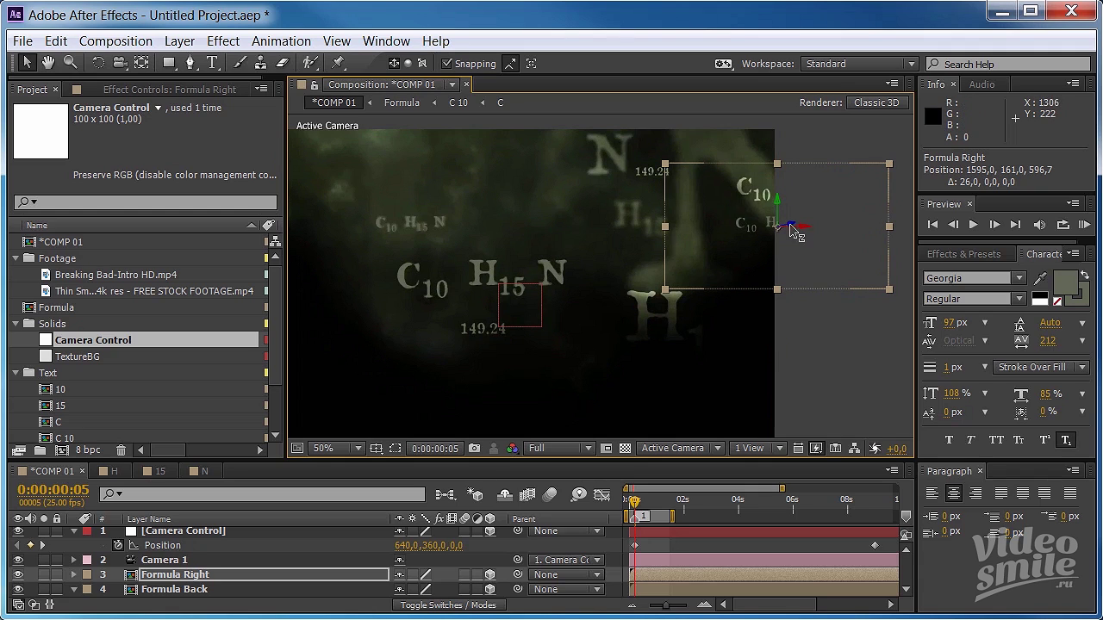
pyautogui.moveTo(778, 207)
pyautogui.mouseDown()
pyautogui.moveTo(779, 170)
pyautogui.moveTo(817, 192)
pyautogui.moveTo(865, 181)
pyautogui.mouseUp()
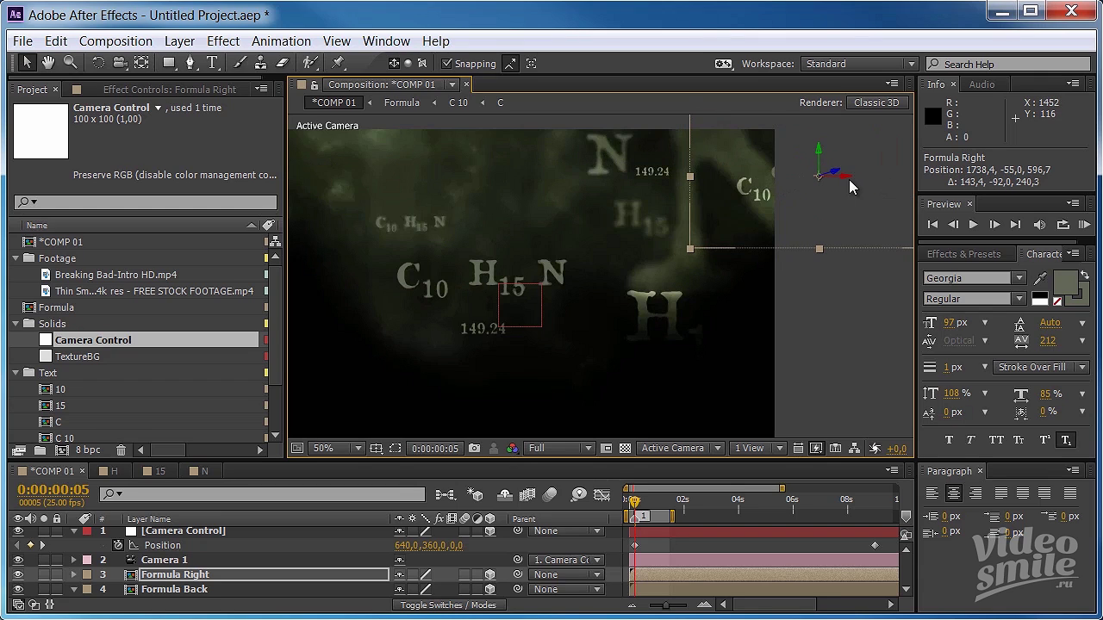
pyautogui.moveTo(848, 180)
pyautogui.mouseDown()
pyautogui.moveTo(797, 178)
pyautogui.moveTo(861, 158)
pyautogui.moveTo(797, 138)
pyautogui.mouseUp()
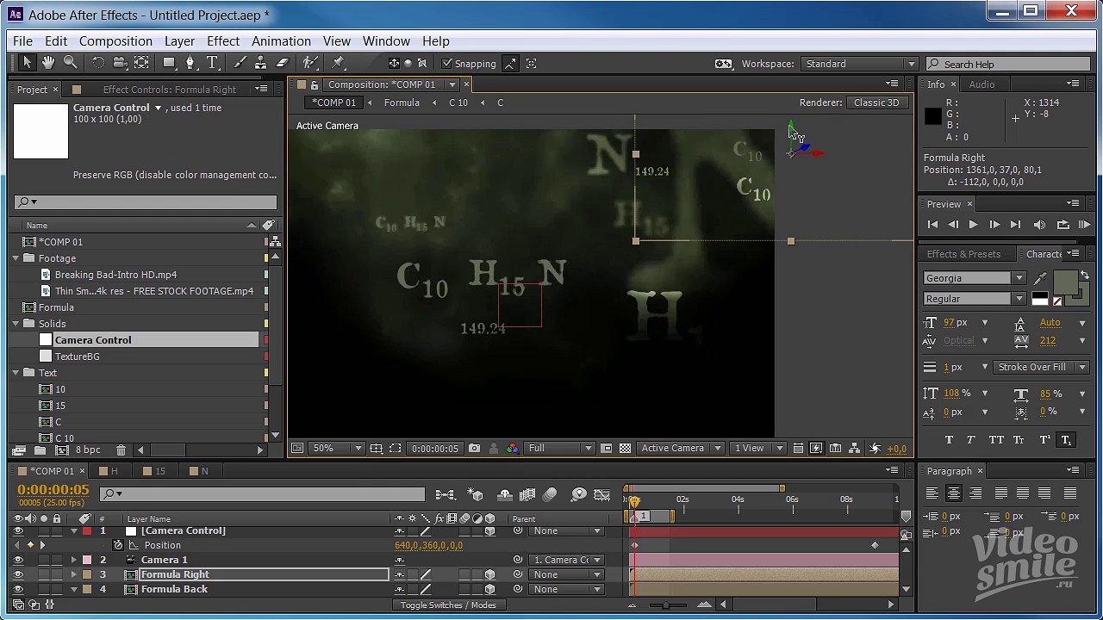
pyautogui.moveTo(798, 138)
pyautogui.mouseDown()
pyautogui.moveTo(812, 191)
pyautogui.moveTo(890, 179)
pyautogui.moveTo(807, 168)
pyautogui.moveTo(834, 197)
pyautogui.mouseUp()
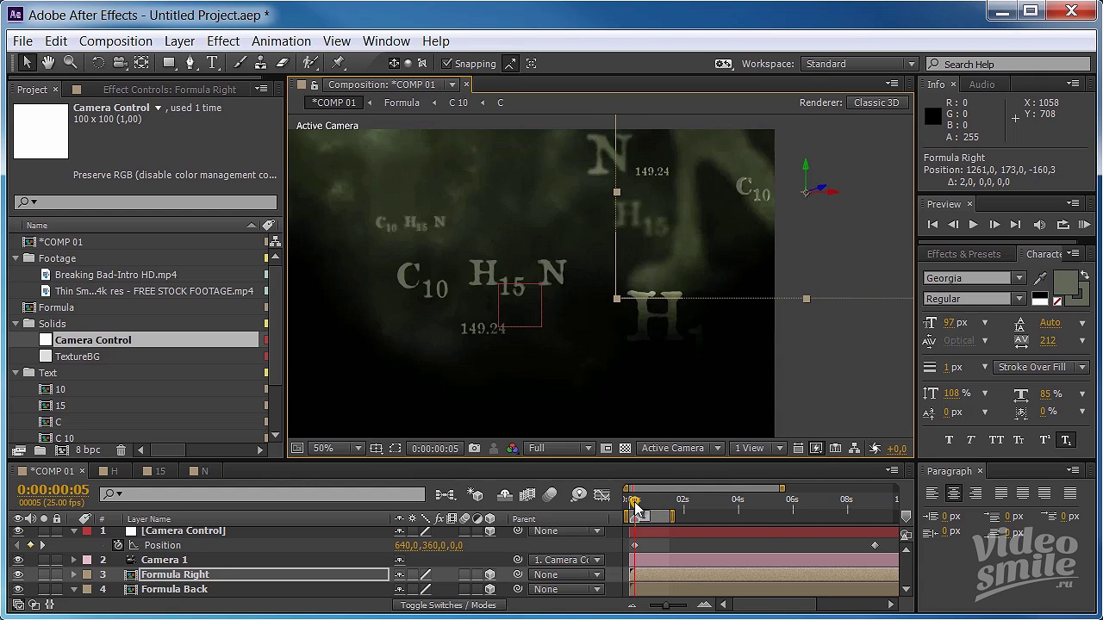
# Step: Scrub the camera move to frame 13, then back to the first camera keyframe
pyautogui.moveTo(635, 507); pyautogui.dragTo(664, 510)
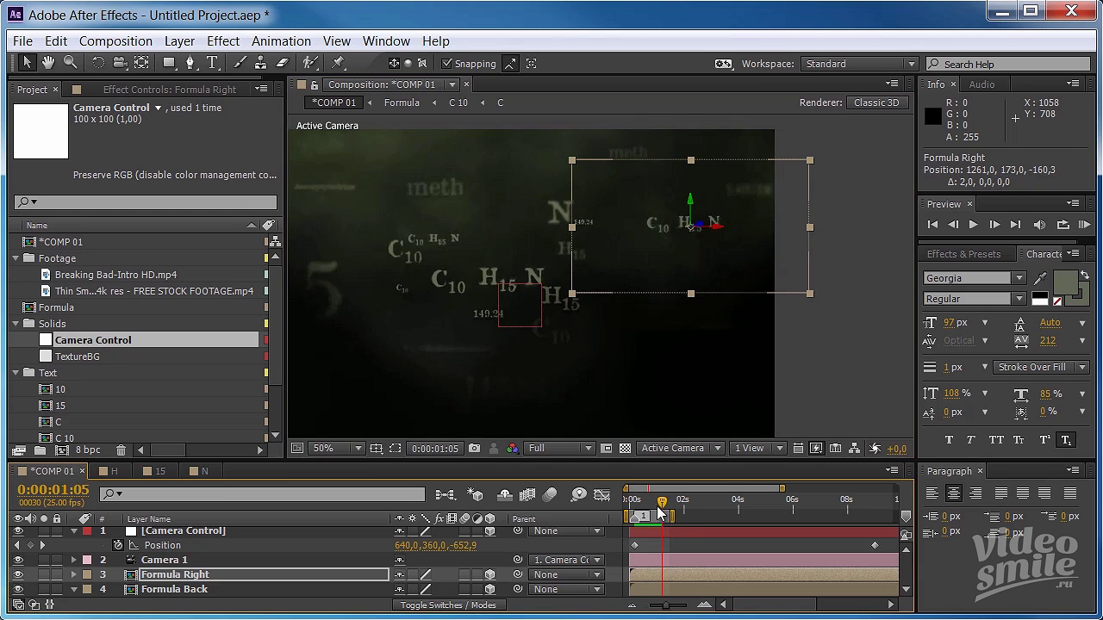
pyautogui.moveTo(662, 501); pyautogui.dragTo(641, 505)
pyautogui.moveTo(636, 504); pyautogui.dragTo(634, 503)
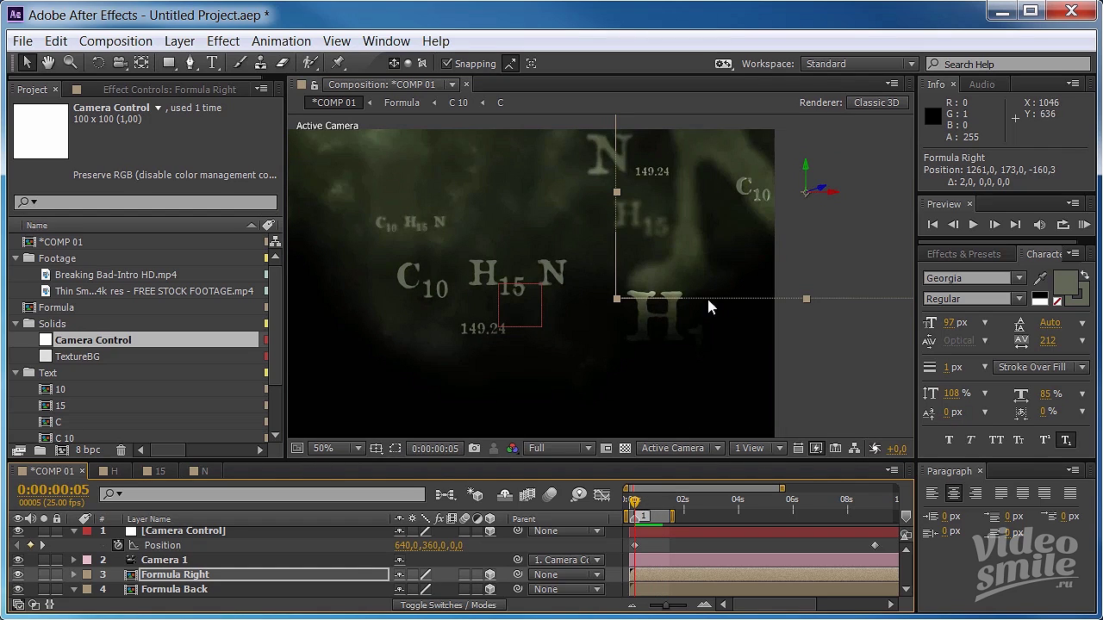
# Step: Duplicate Formula Right and rename the copy Formula left
pyautogui.click(210, 577)
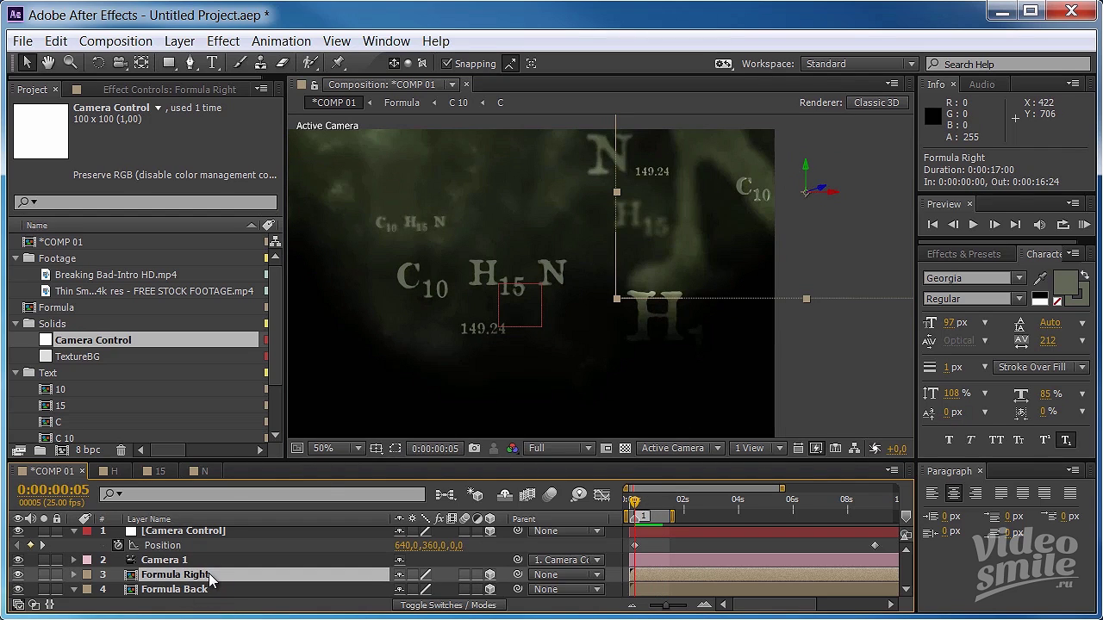
pyautogui.hotkey('ctrl', 'd')
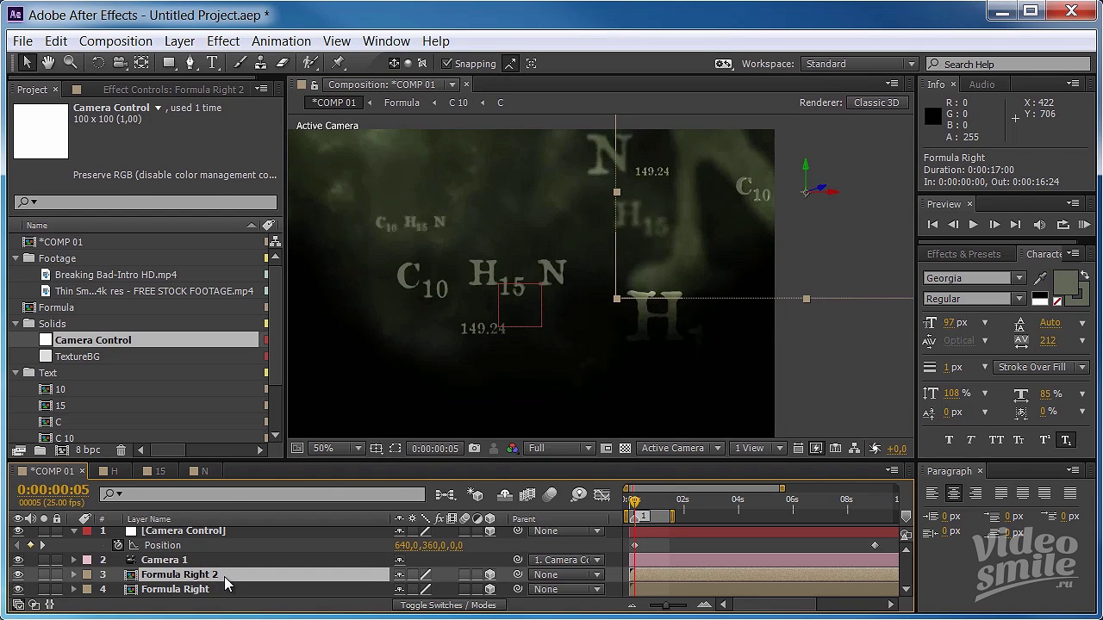
pyautogui.press('Return')
pyautogui.moveTo(221, 575); pyautogui.dragTo(199, 575)
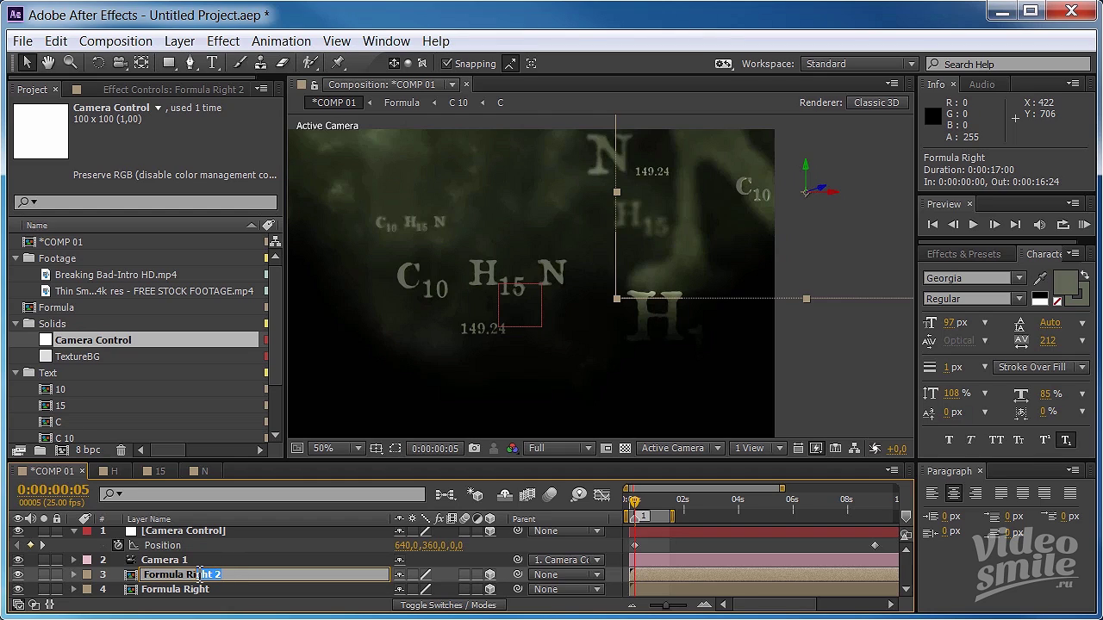
pyautogui.press('BackSpace')
pyautogui.write('lef')
pyautogui.press('Return')
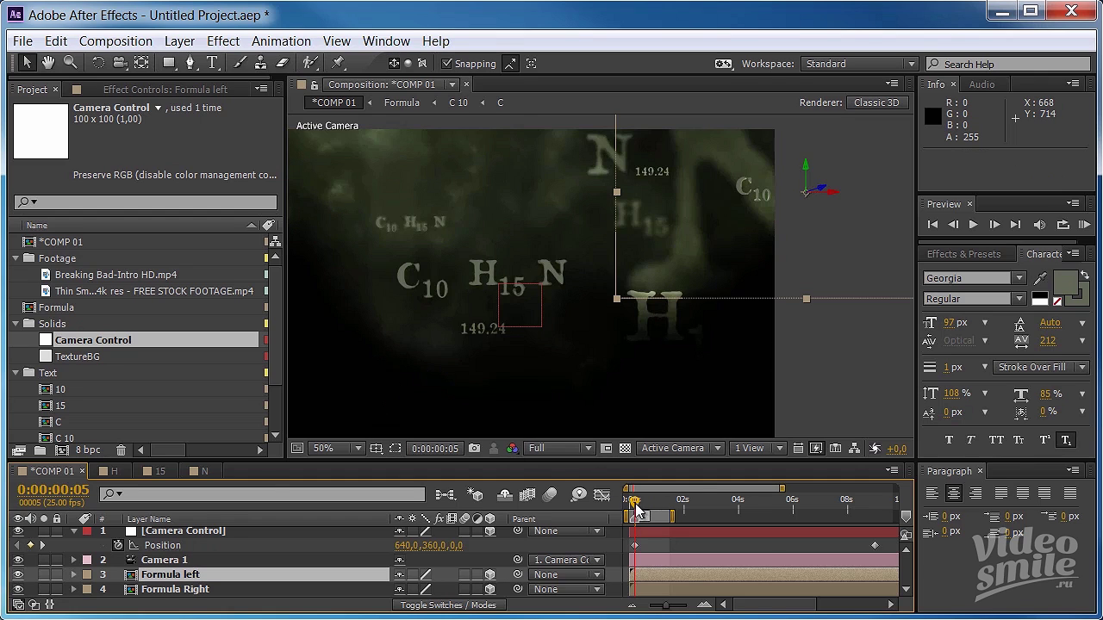
# Step: Move Formula left far left and lower in the scene, to about 51, 593, -160.3
pyautogui.moveTo(635, 501); pyautogui.dragTo(682, 507)
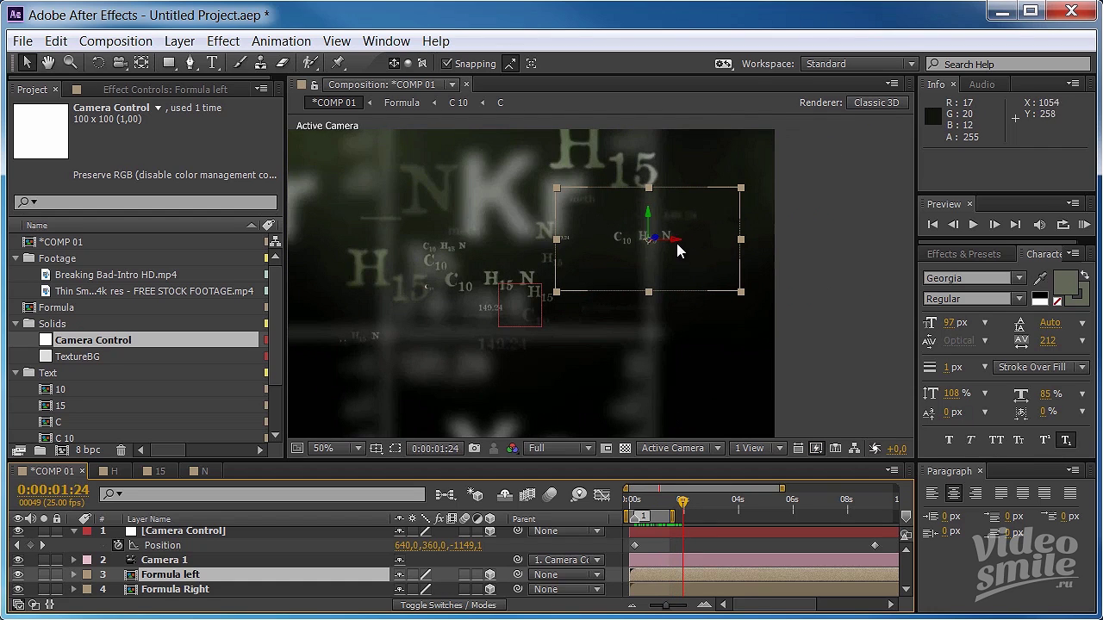
pyautogui.moveTo(677, 247); pyautogui.dragTo(153, 259)
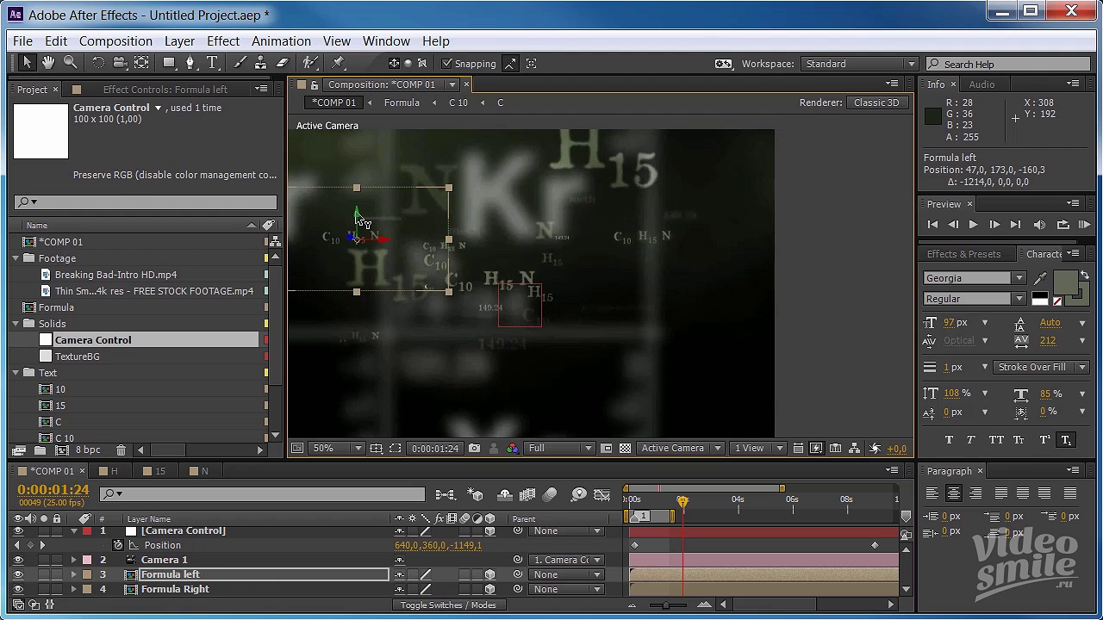
pyautogui.moveTo(358, 218); pyautogui.dragTo(350, 397)
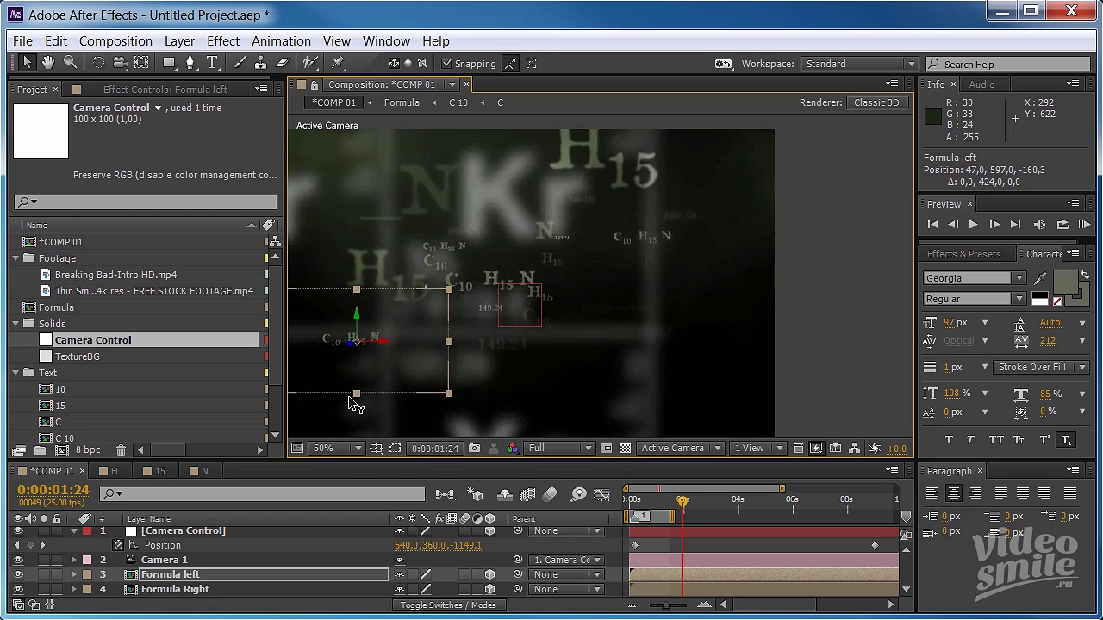
pyautogui.scroll(2, 354, 398)
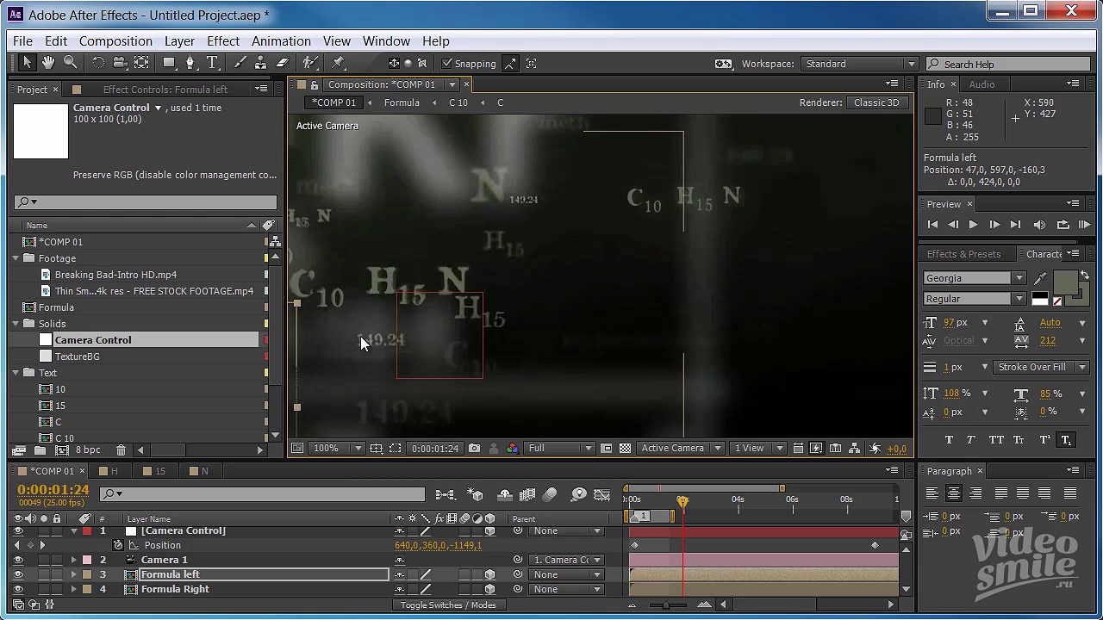
pyautogui.moveTo(360, 336); pyautogui.dragTo(763, 180)
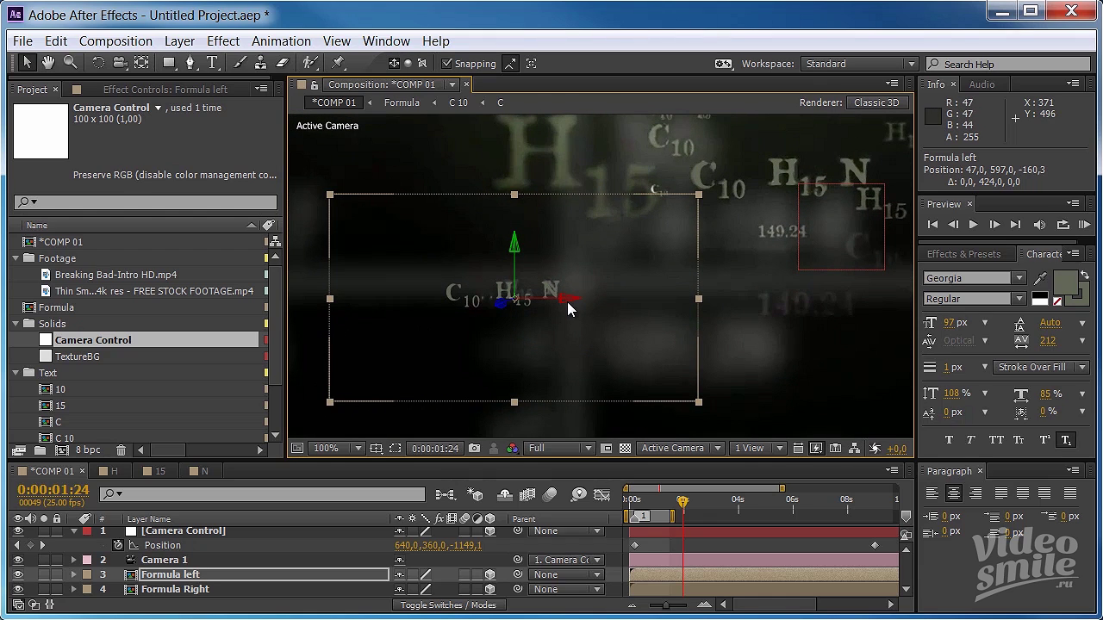
pyautogui.moveTo(569, 299); pyautogui.dragTo(572, 299)
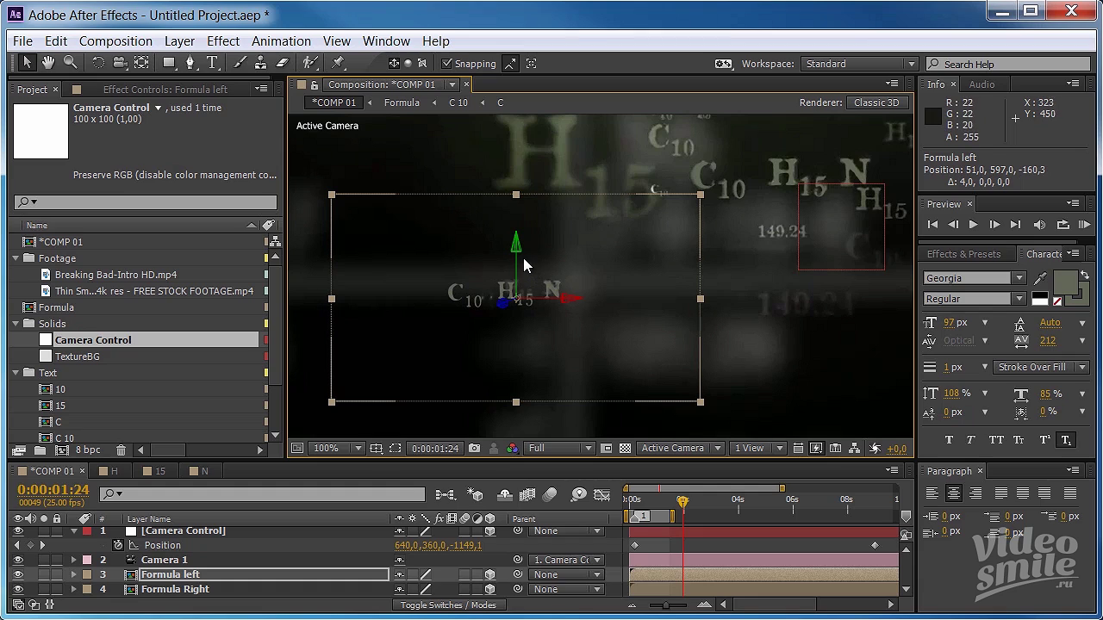
pyautogui.moveTo(516, 250); pyautogui.dragTo(515, 247)
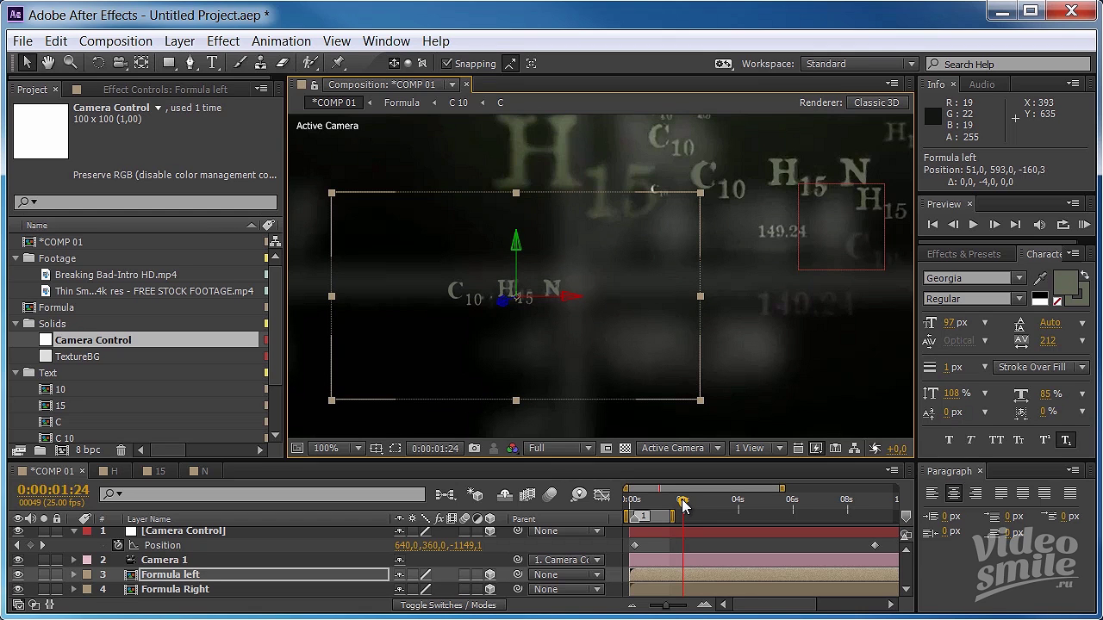
# Step: Preview a later point of the fly-through and scroll down the layer list
pyautogui.moveTo(682, 505)
pyautogui.mouseDown()
pyautogui.moveTo(734, 505)
pyautogui.moveTo(638, 513)
pyautogui.mouseUp()
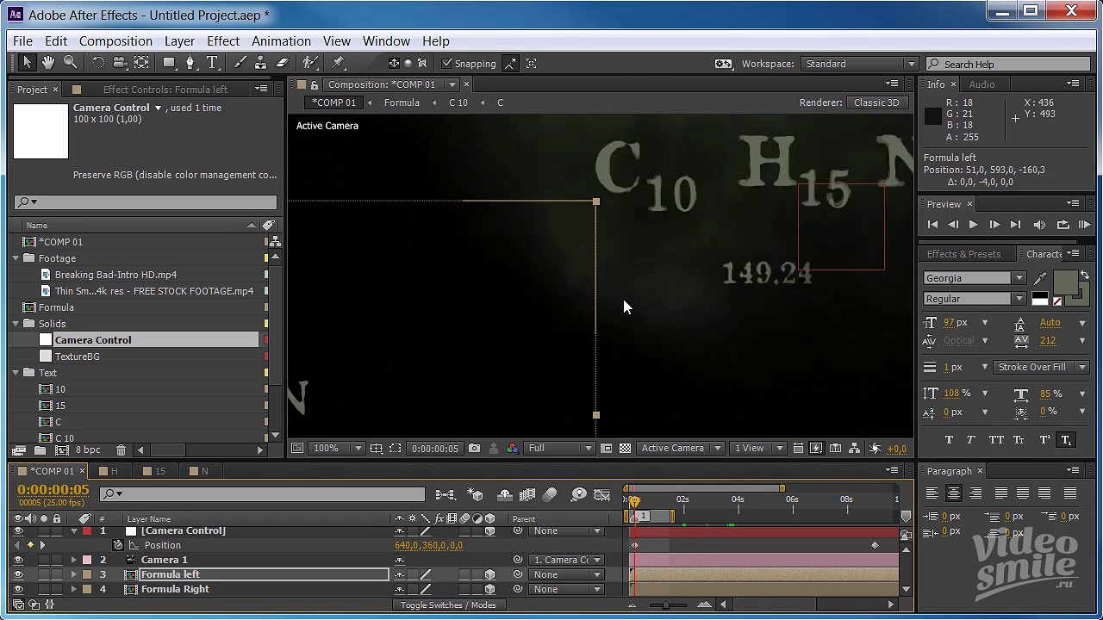
pyautogui.scroll(-2, 654, 275)
pyautogui.scroll(-2, 687, 257)
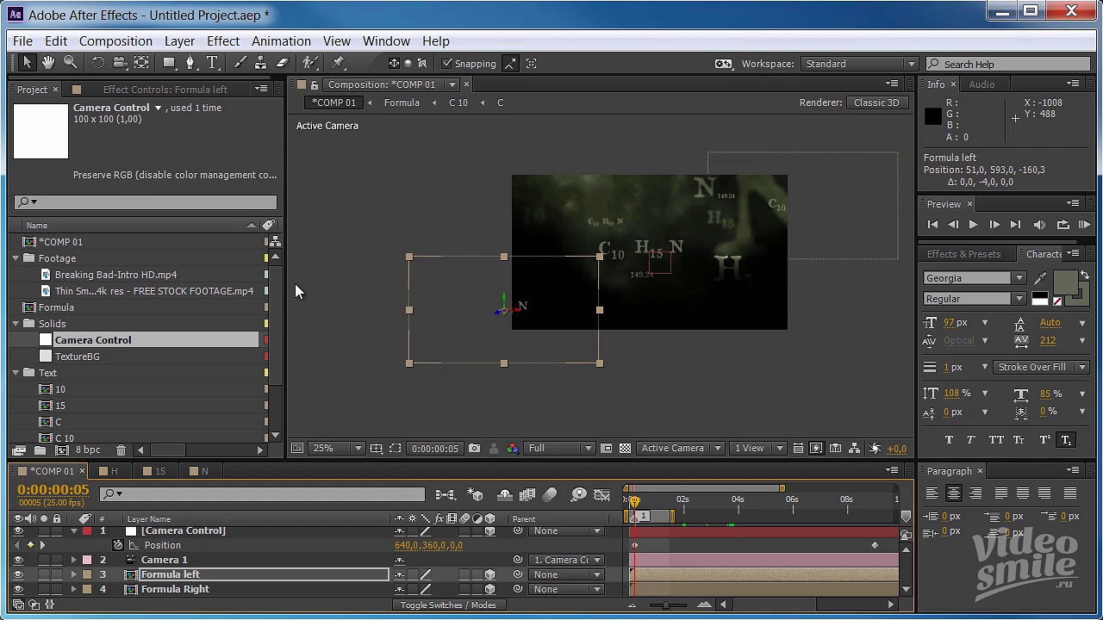
pyautogui.scroll(-2, 269, 362)
# Step: Drag the H 15 composition from the Project panel into COMP 01 and recentre the view
pyautogui.click(71, 405)
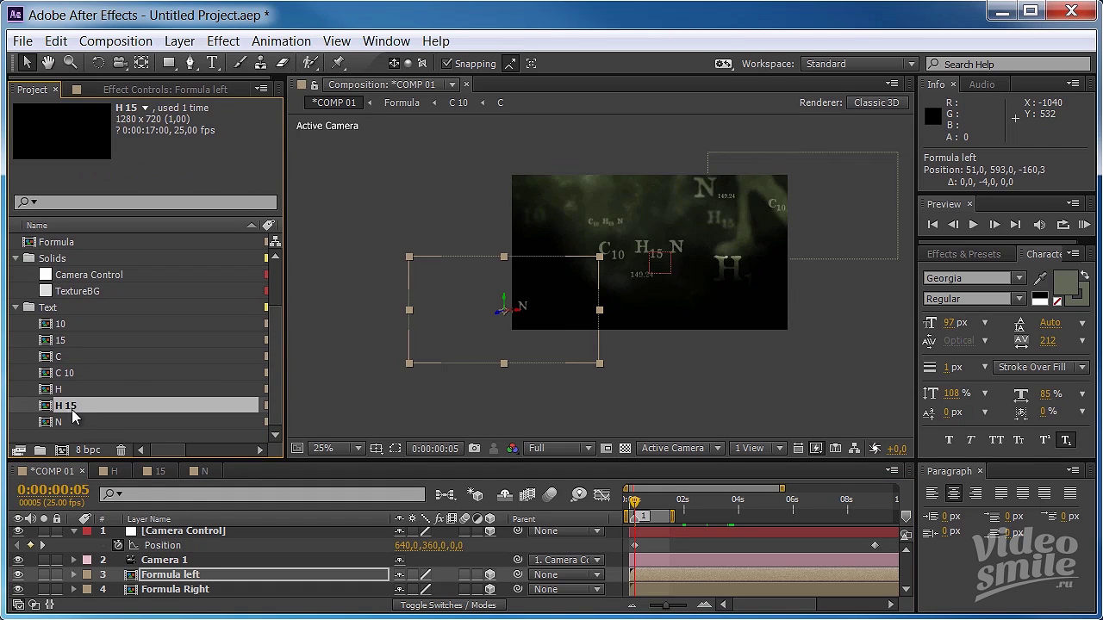
pyautogui.keyDown('shift'); pyautogui.click(72, 421); pyautogui.keyUp('shift')
pyautogui.moveTo(73, 405)
pyautogui.mouseDown()
pyautogui.moveTo(120, 452)
pyautogui.moveTo(172, 575)
pyautogui.mouseUp()
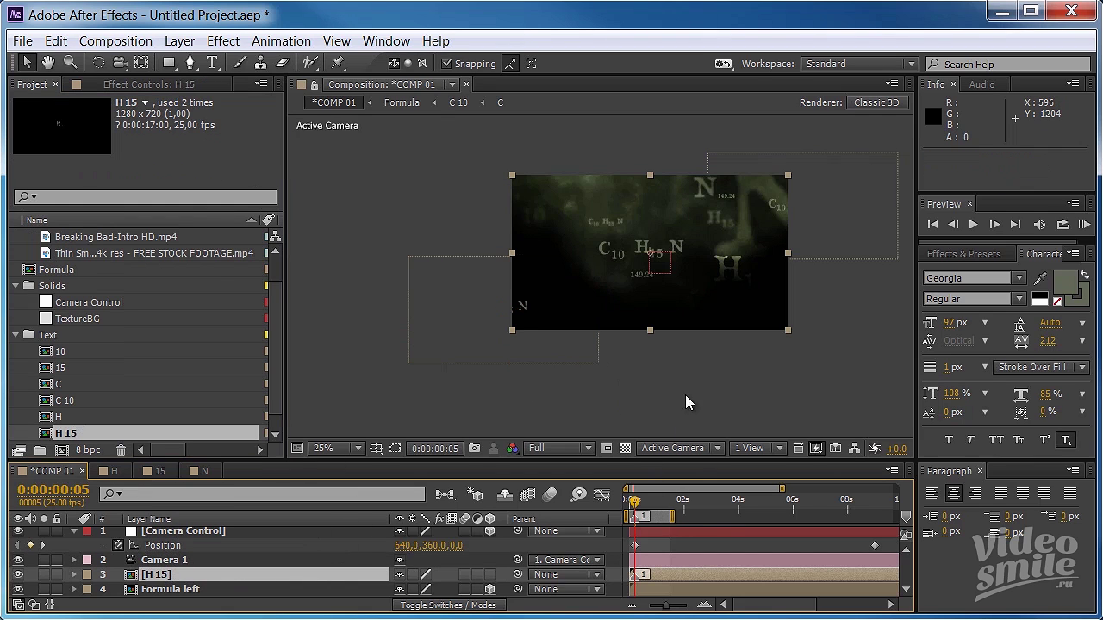
pyautogui.press('.')
pyautogui.moveTo(712, 240); pyautogui.dragTo(583, 277)
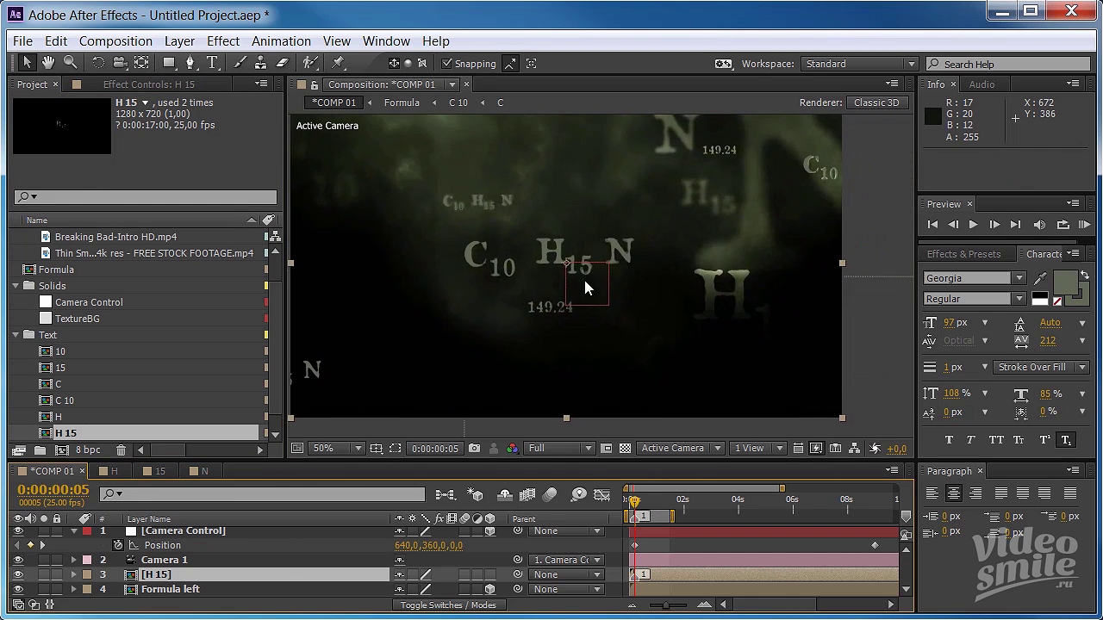
# Step: Scrub the camera move, toggle H 15's visibility to compare, and make H 15 a 3D layer
pyautogui.moveTo(635, 501)
pyautogui.mouseDown()
pyautogui.moveTo(652, 506)
pyautogui.moveTo(642, 501)
pyautogui.mouseUp()
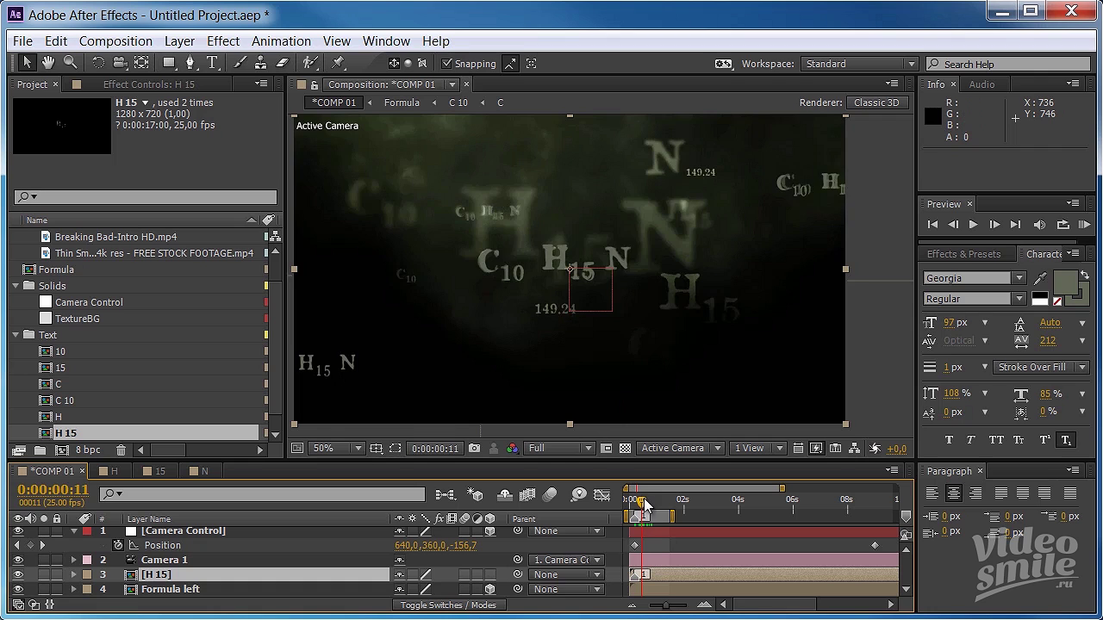
pyautogui.moveTo(644, 505); pyautogui.dragTo(658, 504)
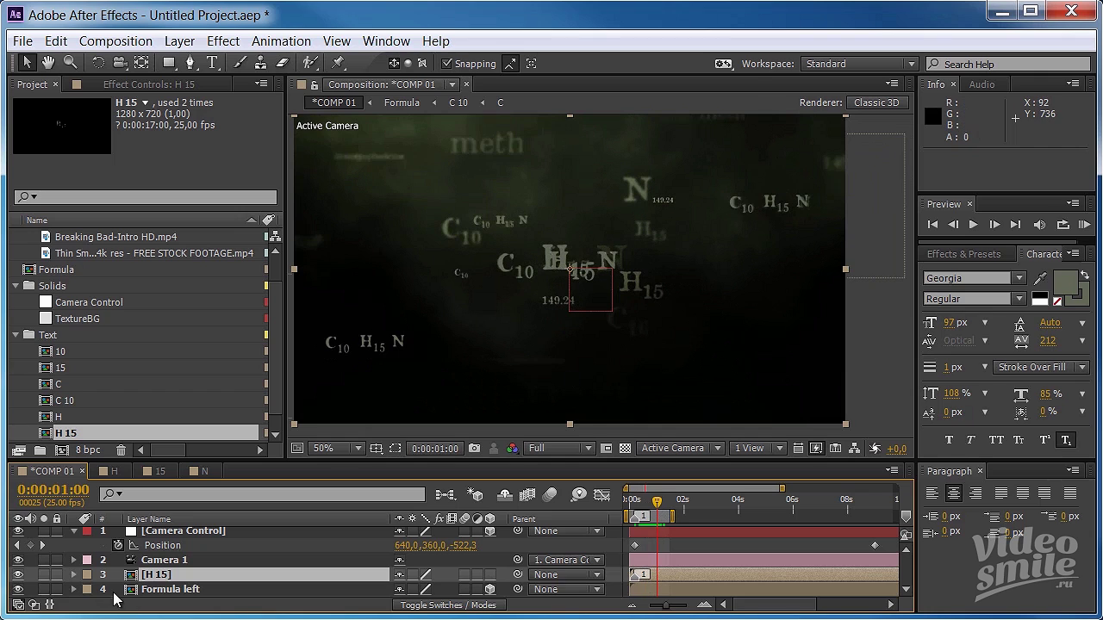
pyautogui.click(17, 575)
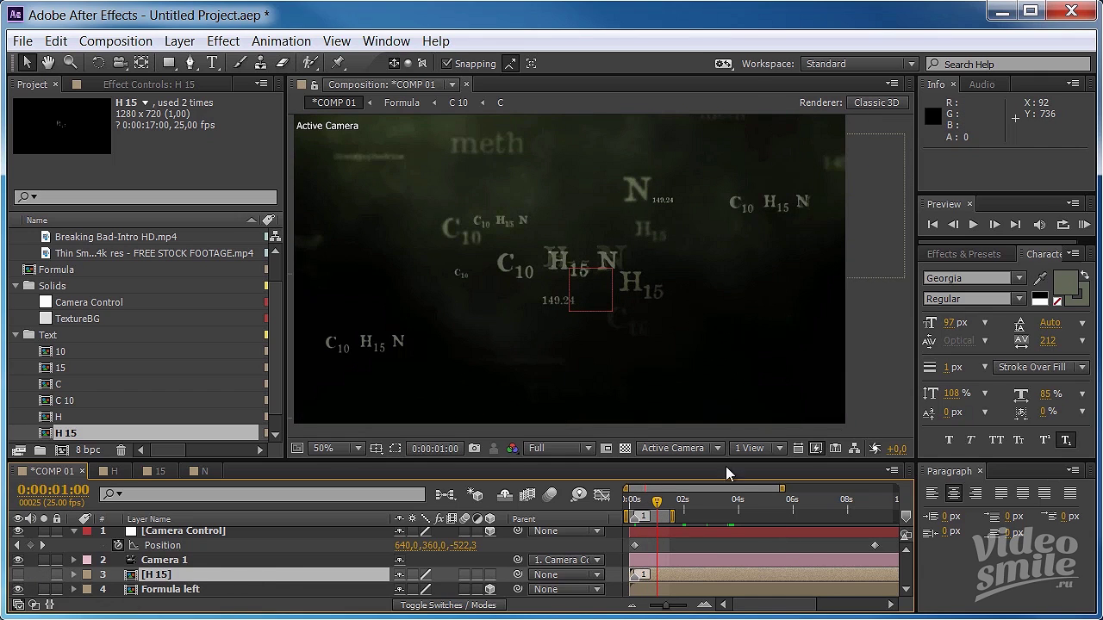
pyautogui.moveTo(658, 500); pyautogui.dragTo(651, 500)
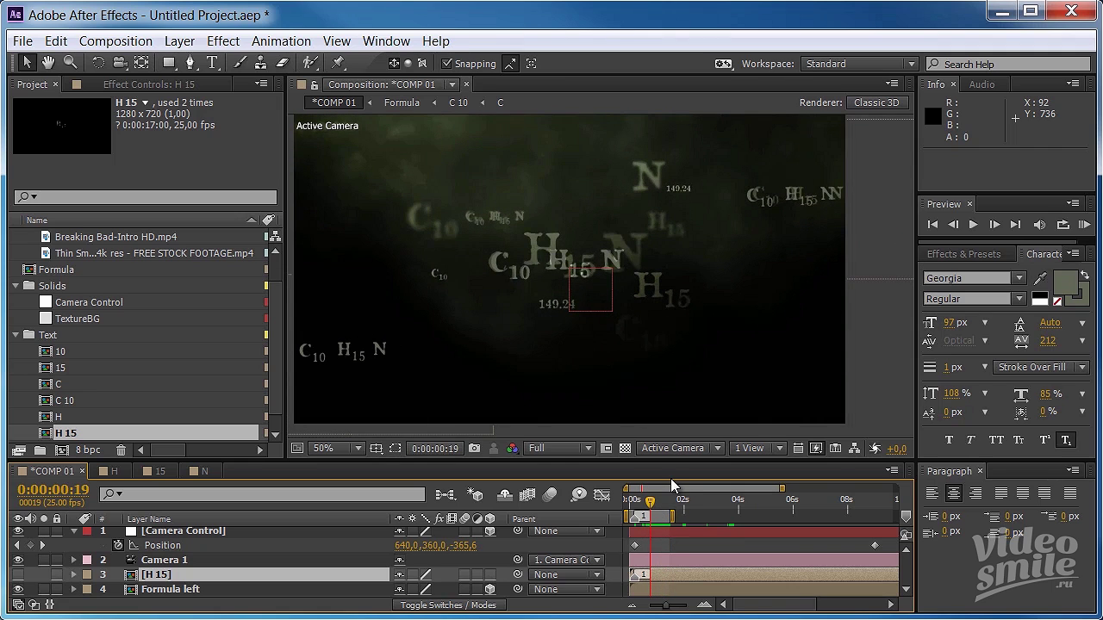
pyautogui.click(17, 575)
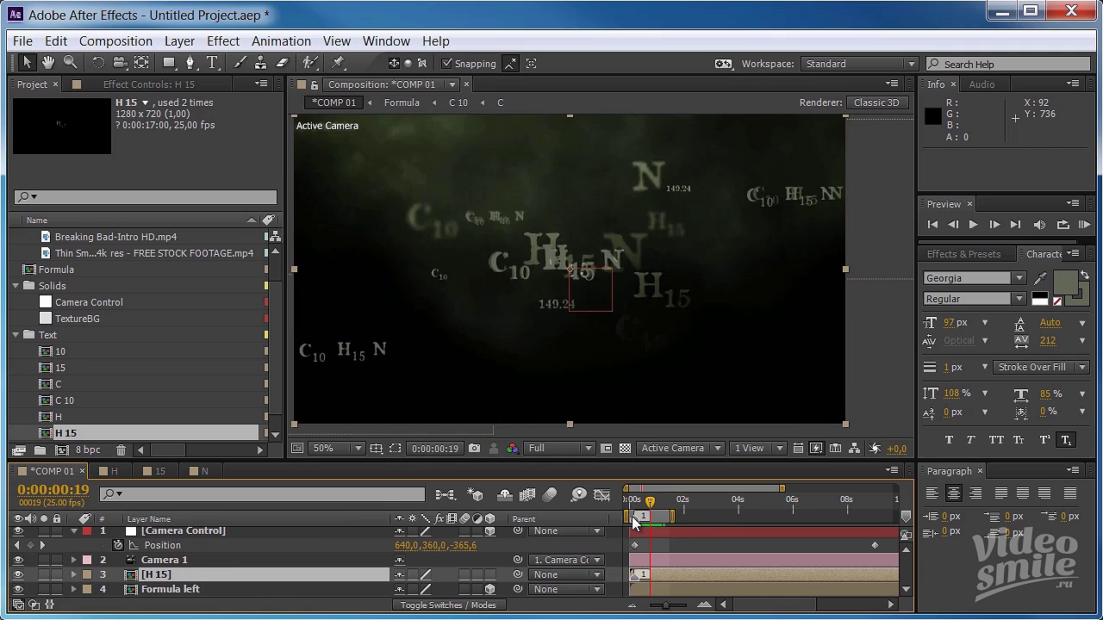
pyautogui.click(489, 575)
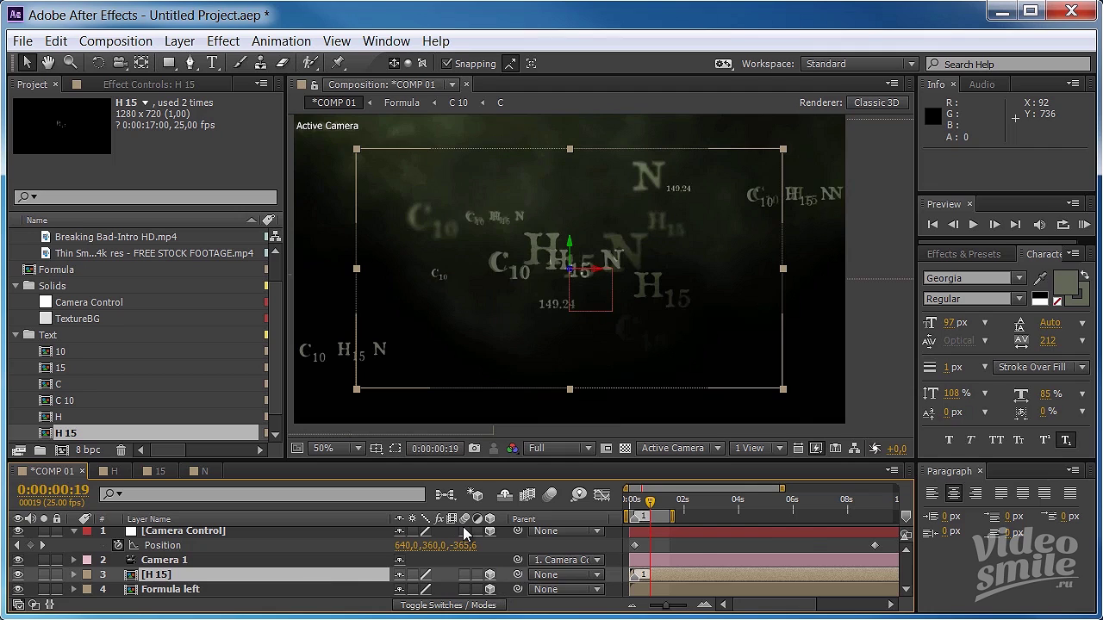
# Step: Jump to the first Position keyframe, preview the fly-through with 3D H 15, and select H 15
pyautogui.press('j')
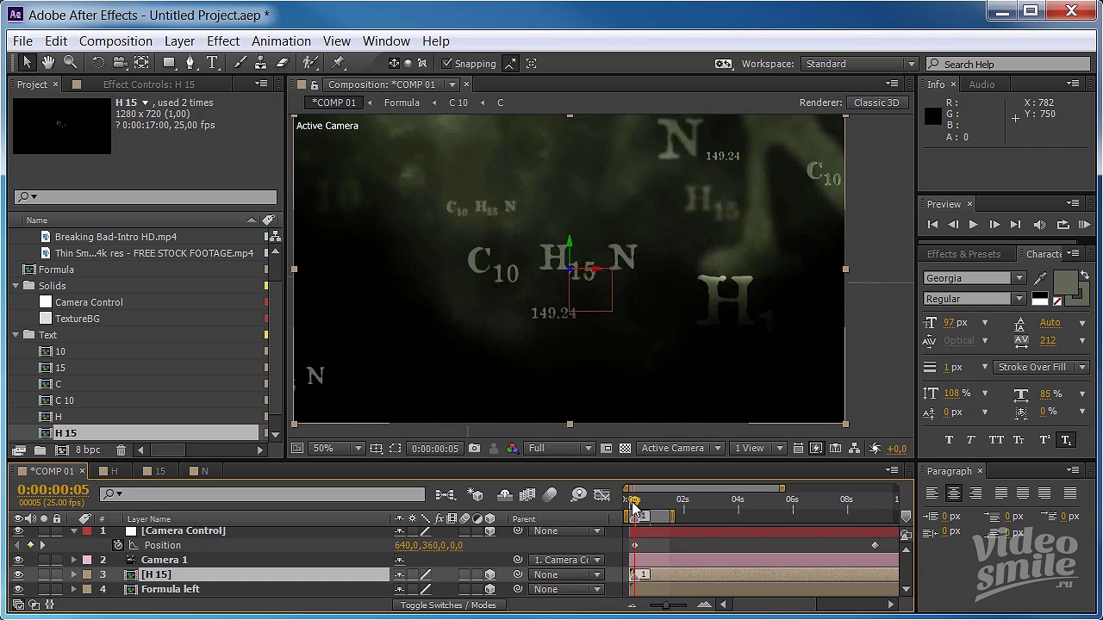
pyautogui.moveTo(635, 502); pyautogui.dragTo(642, 504)
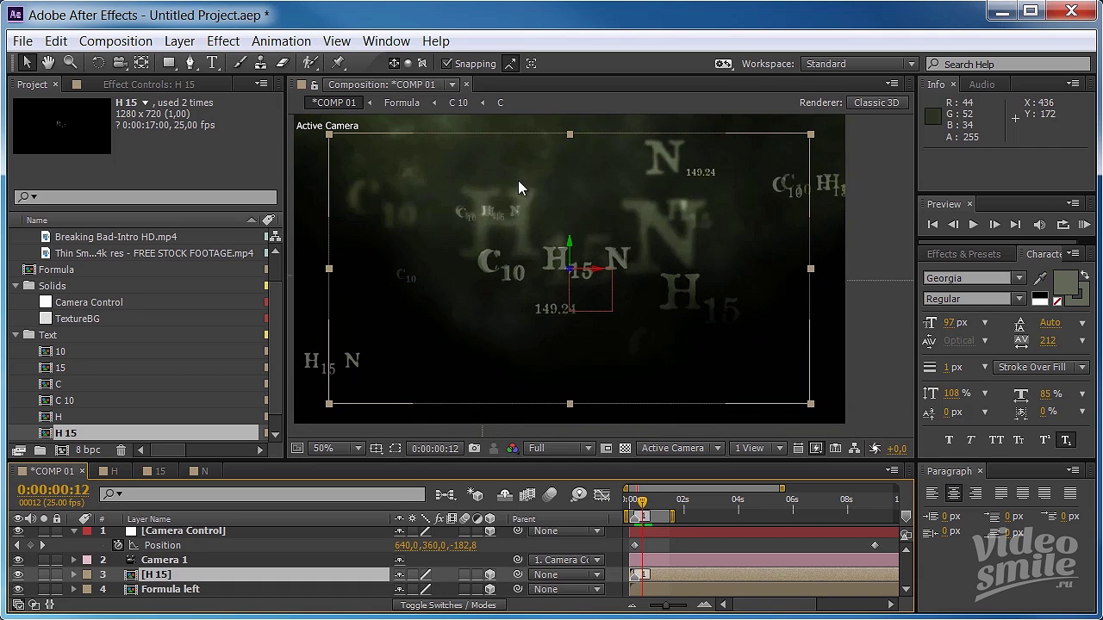
pyautogui.moveTo(642, 503); pyautogui.dragTo(638, 505)
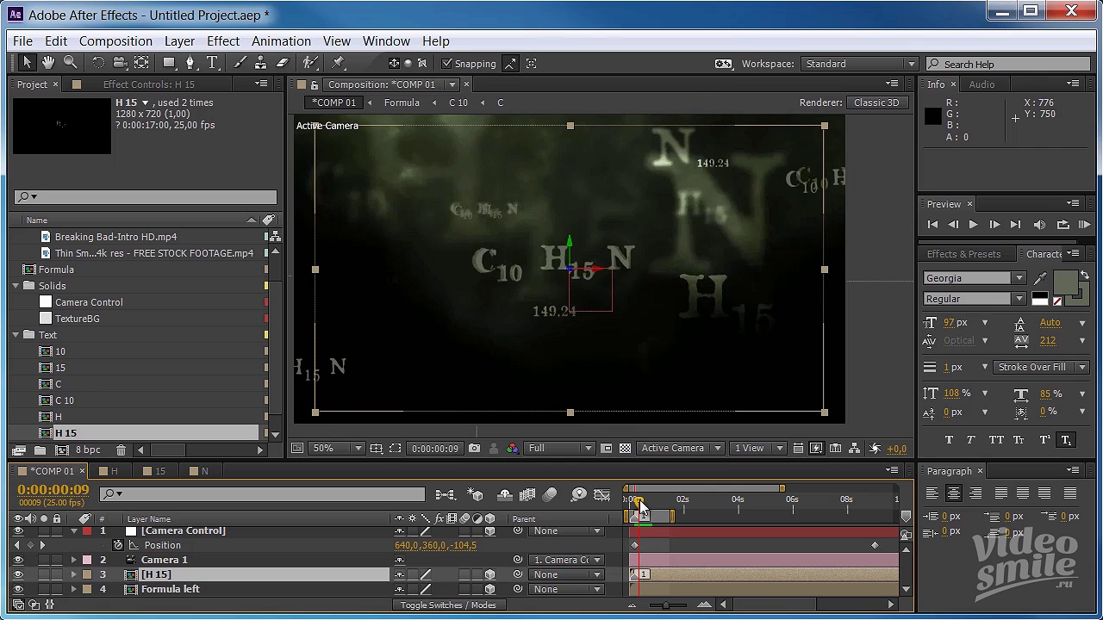
pyautogui.moveTo(639, 504); pyautogui.dragTo(636, 504)
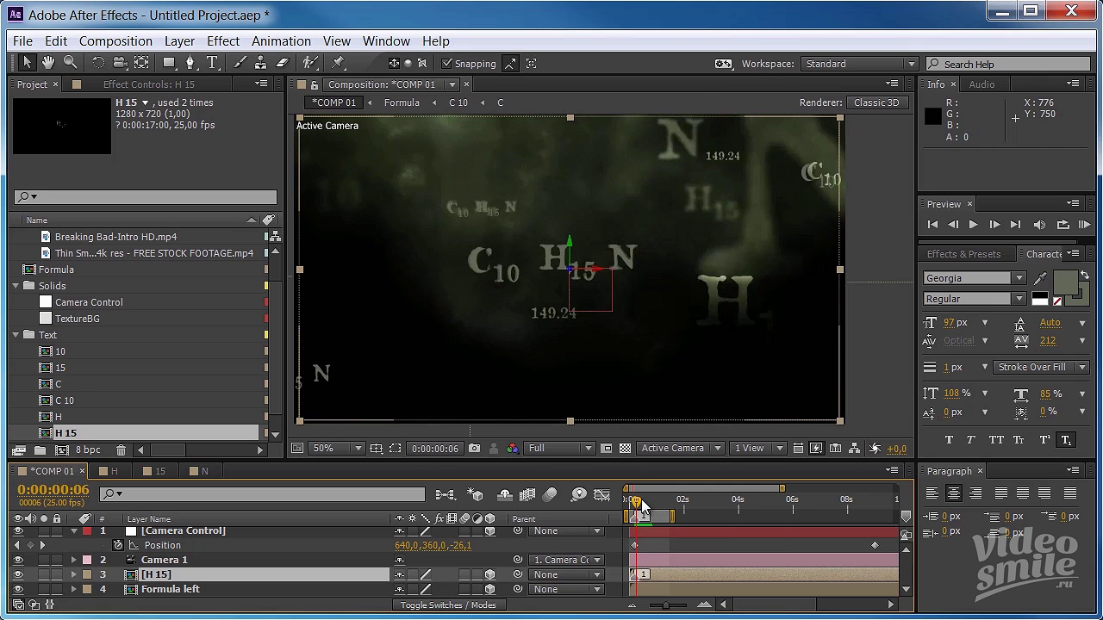
pyautogui.moveTo(641, 504); pyautogui.dragTo(639, 504)
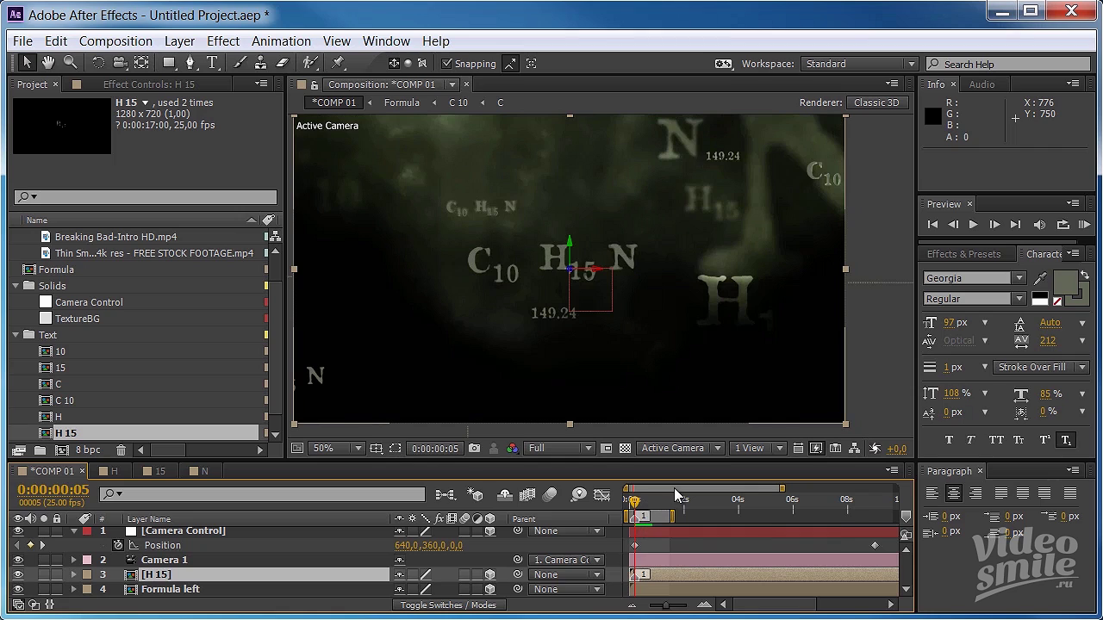
pyautogui.click(185, 574)
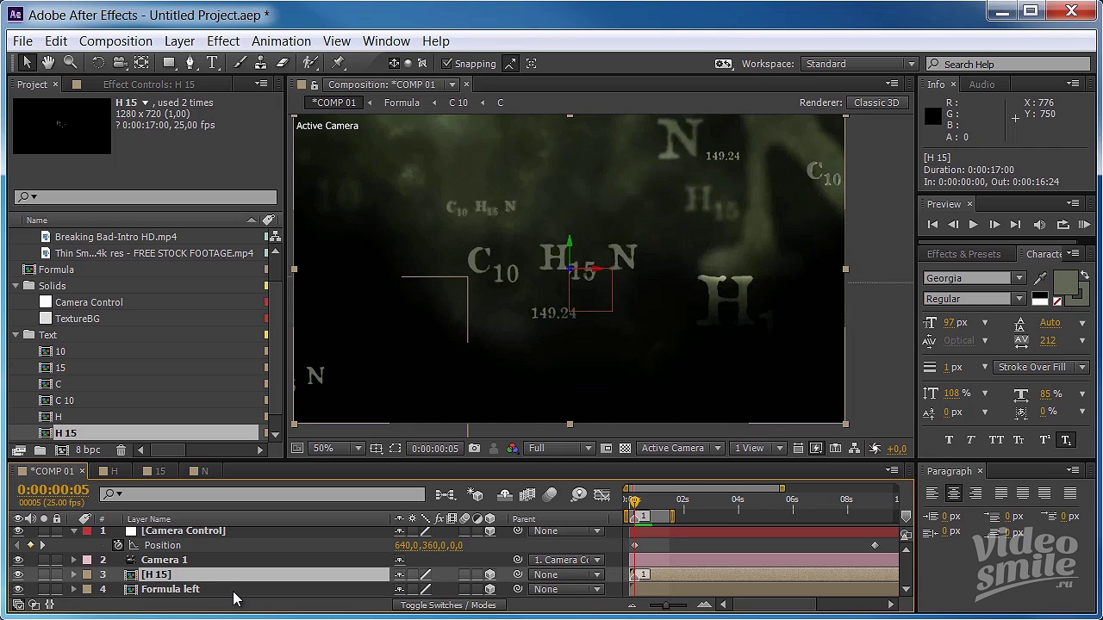
# Step: Set the H 15 layer's scale to 30%
pyautogui.press('s')
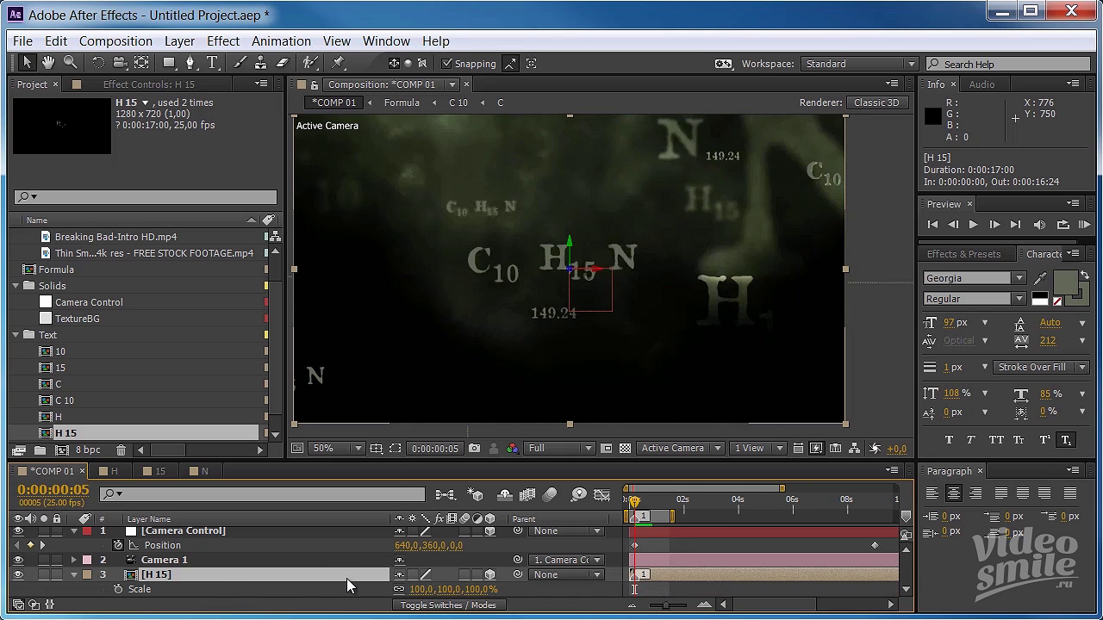
pyautogui.click(426, 590)
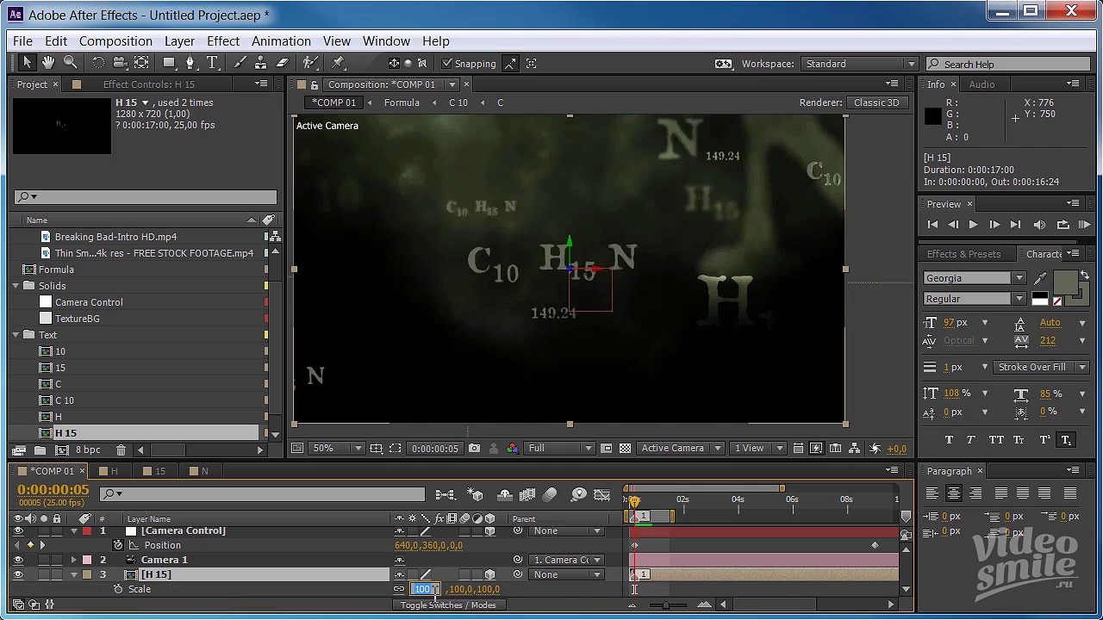
pyautogui.write('30')
pyautogui.press('Return')
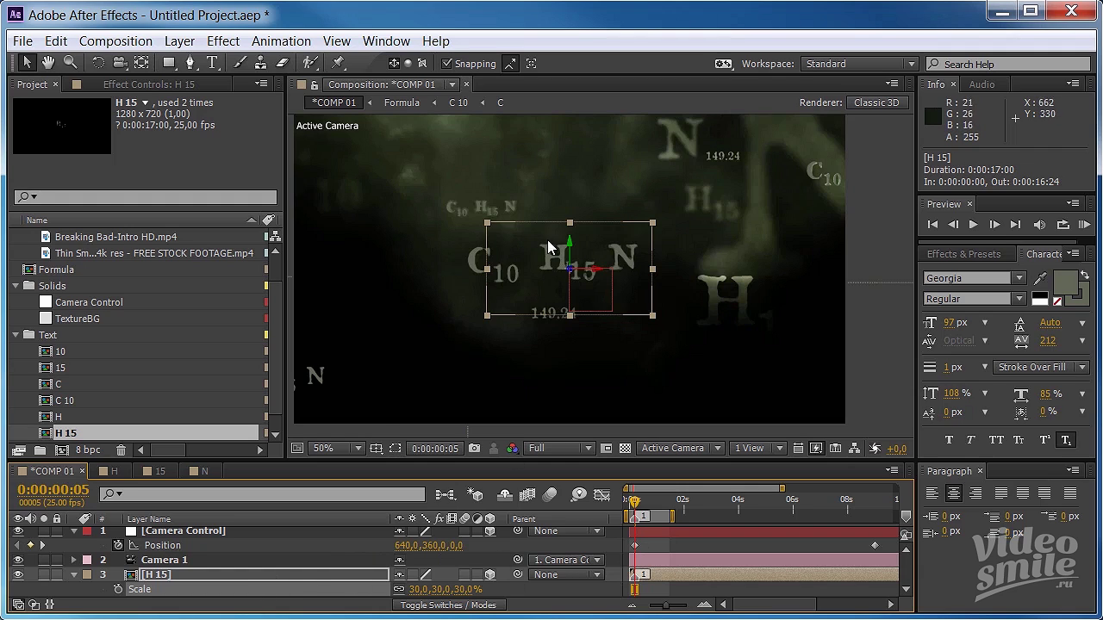
# Step: Scrub H 15's Z Position back in depth to about -868
pyautogui.click(310, 578)
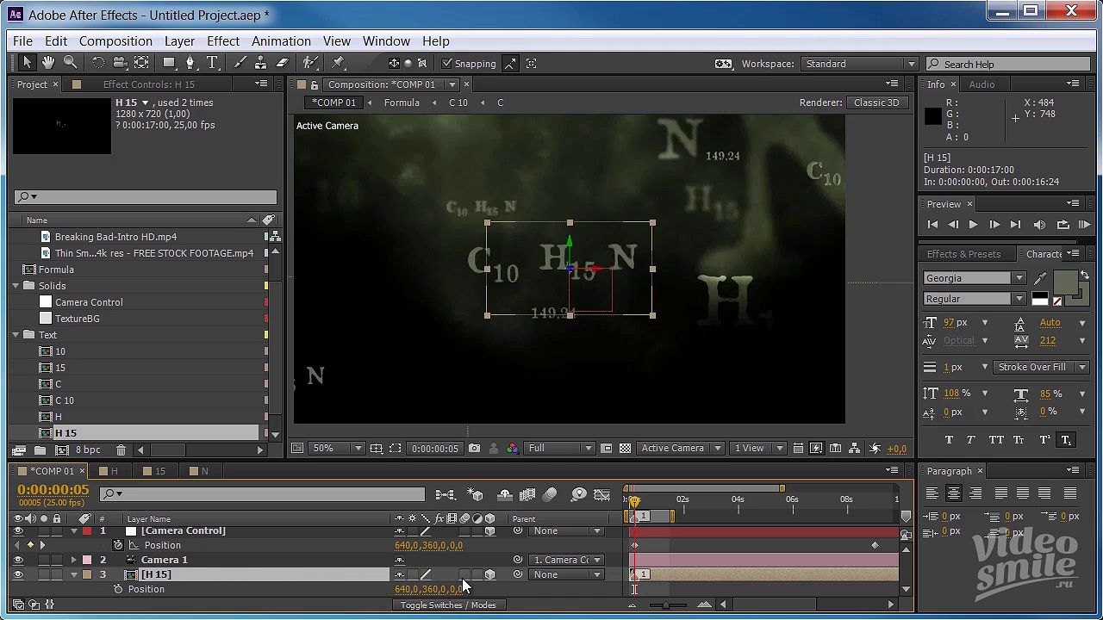
pyautogui.press('p')
pyautogui.moveTo(526, 590); pyautogui.dragTo(453, 589)
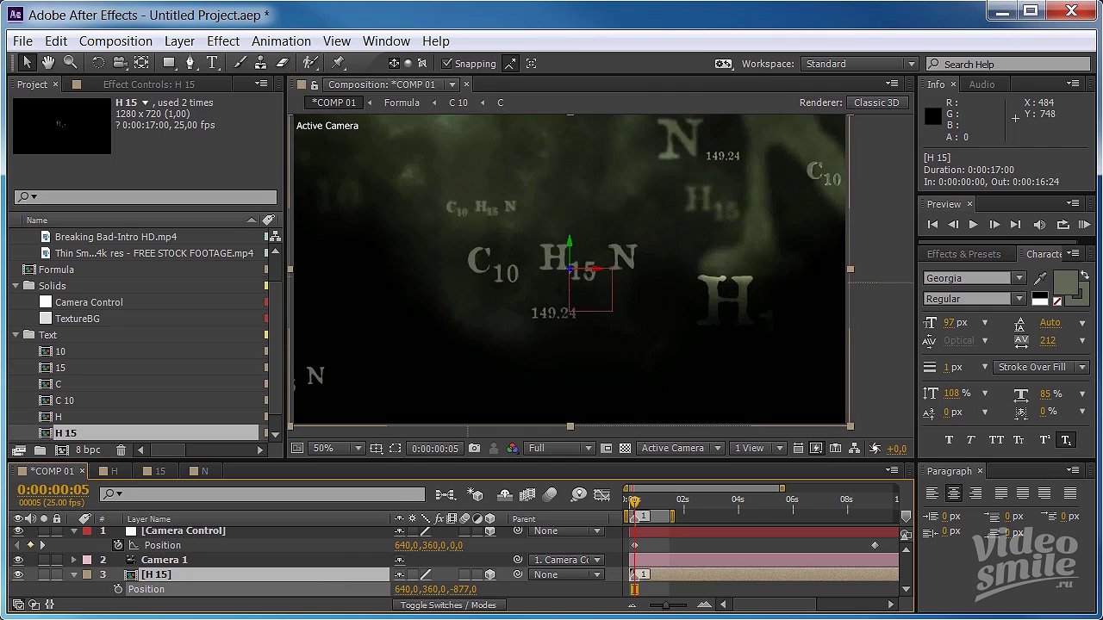
pyautogui.moveTo(453, 589); pyautogui.dragTo(454, 590)
pyautogui.press('.')
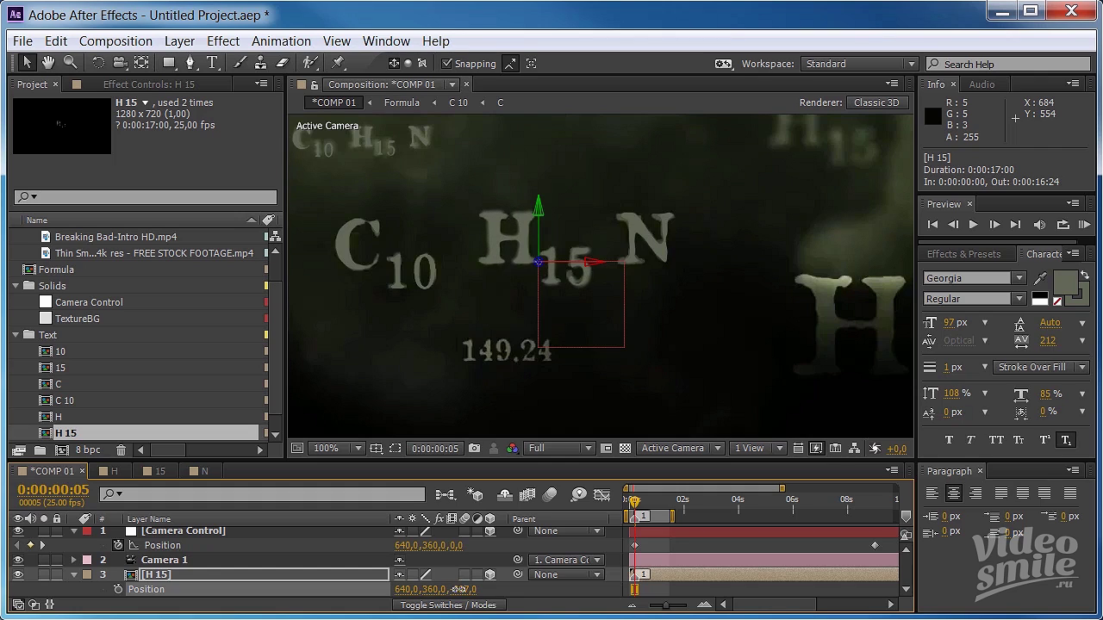
pyautogui.moveTo(462, 589); pyautogui.dragTo(469, 590)
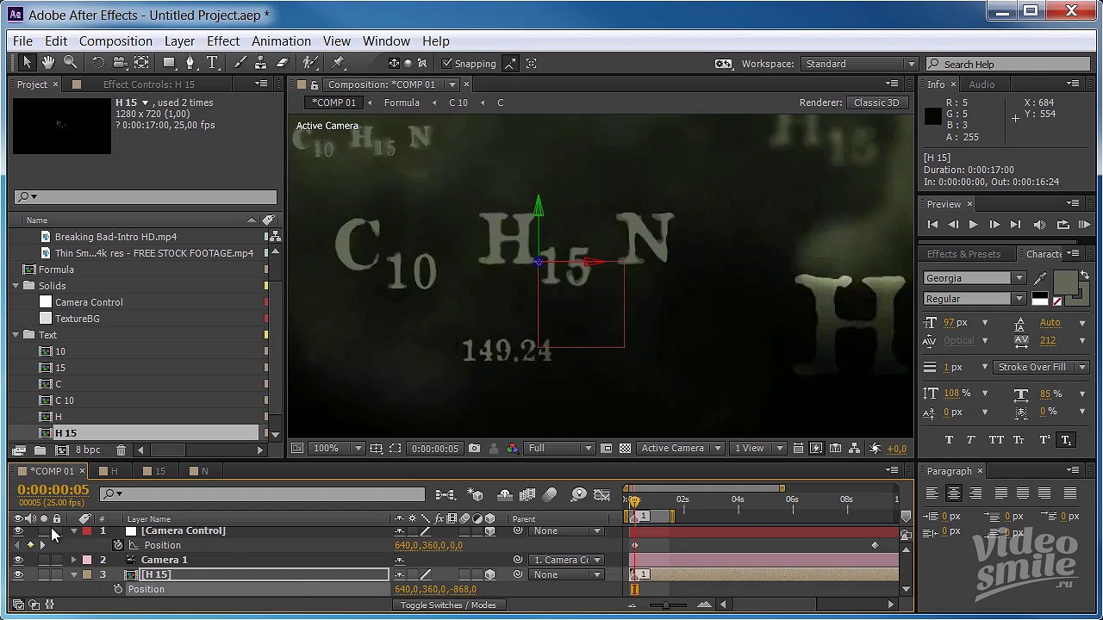
# Step: Toggle the background video off and on and scrub the fly-through forward
pyautogui.scroll(-2, 49, 560)
pyautogui.scroll(-1, 48, 556)
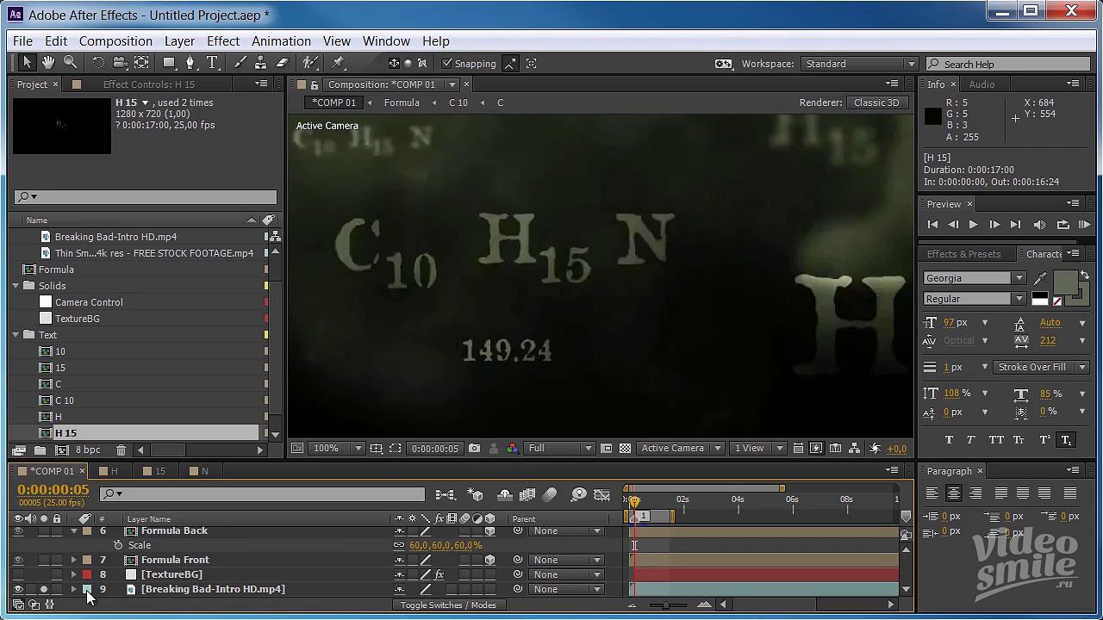
pyautogui.click(17, 590)
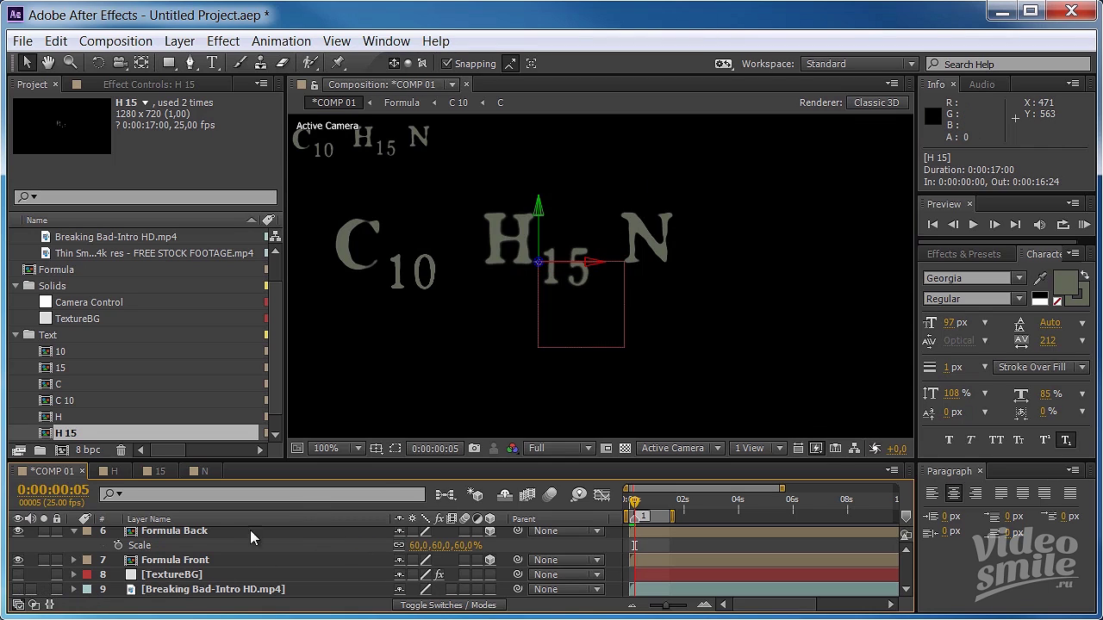
pyautogui.click(18, 589)
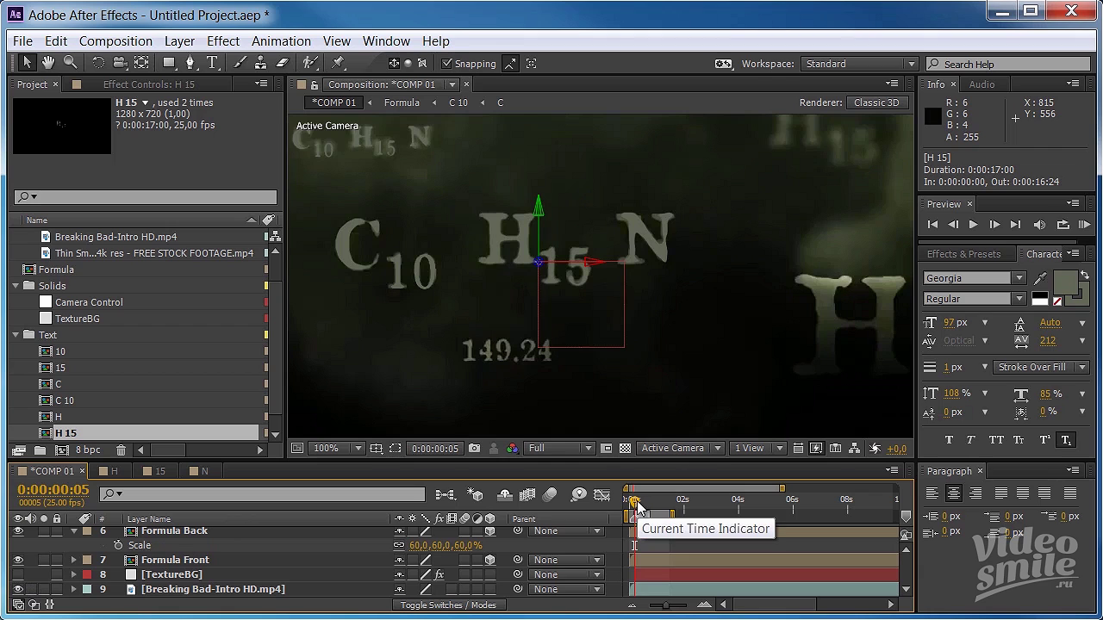
pyautogui.moveTo(636, 506)
pyautogui.mouseDown()
pyautogui.moveTo(644, 509)
pyautogui.moveTo(629, 512)
pyautogui.mouseUp()
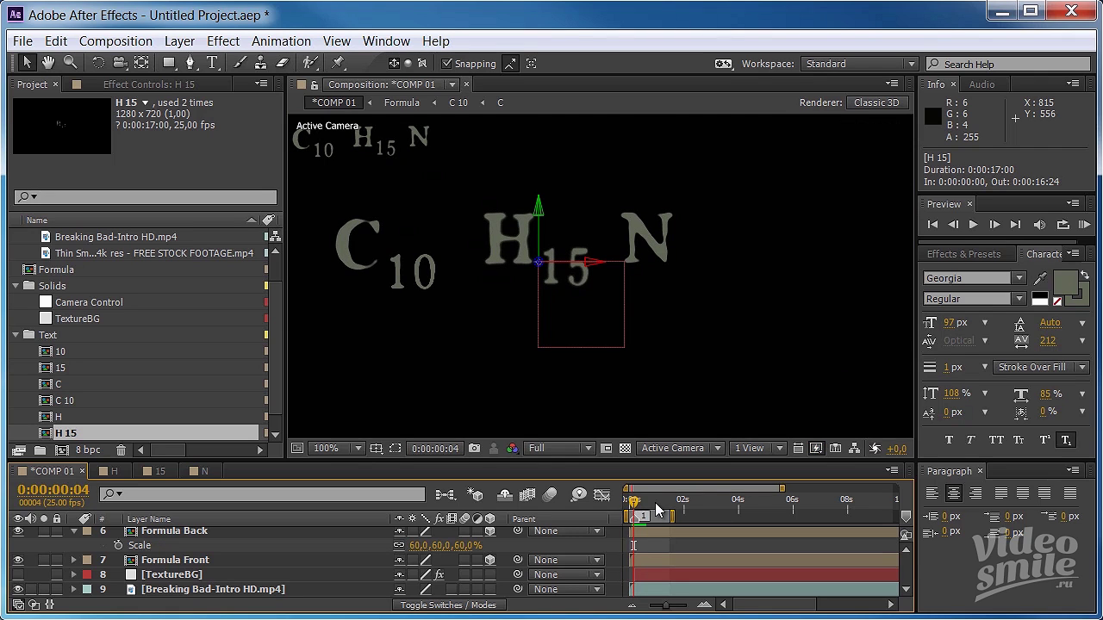
pyautogui.moveTo(633, 505); pyautogui.dragTo(662, 501)
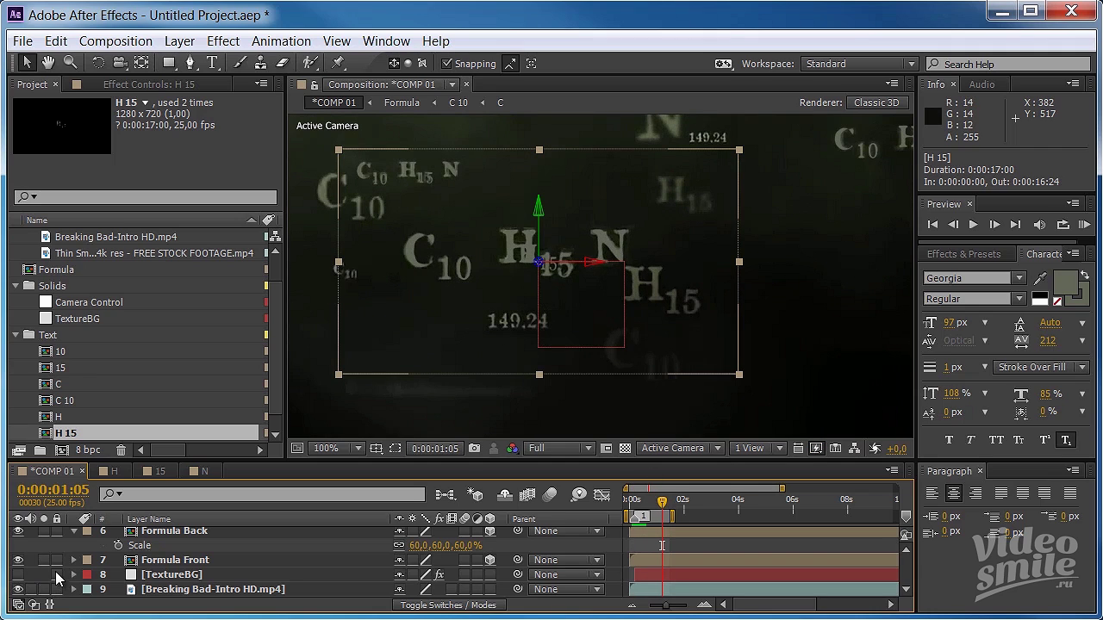
pyautogui.click(44, 589)
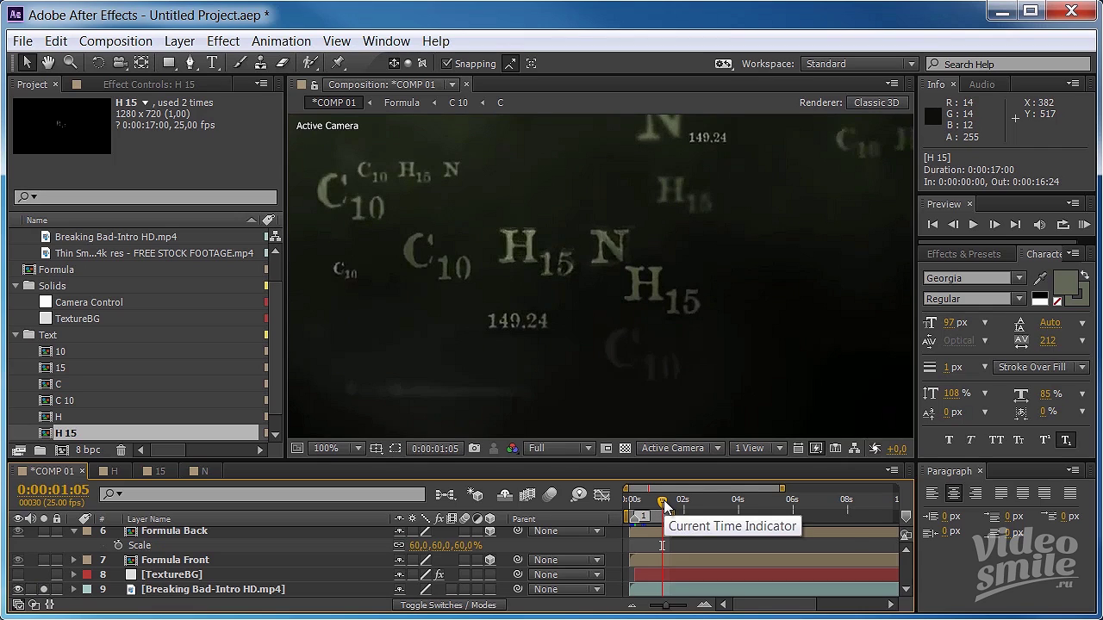
# Step: Step the preview frame by frame to 0:00:01:10
pyautogui.press('pagedown')
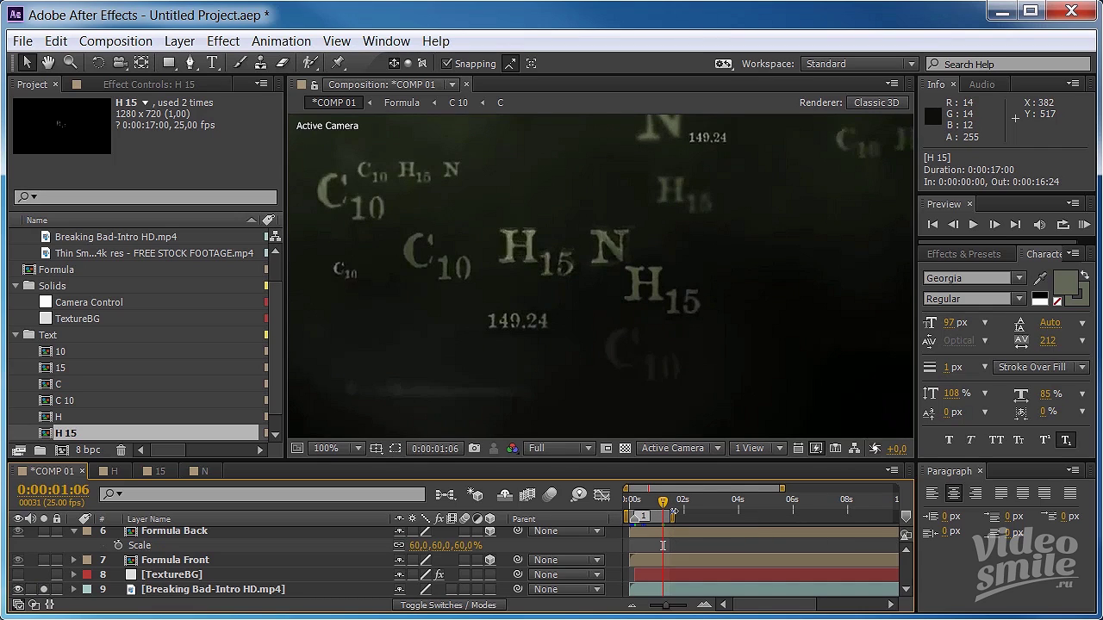
pyautogui.press('pagedown')
pyautogui.press('pagedown')
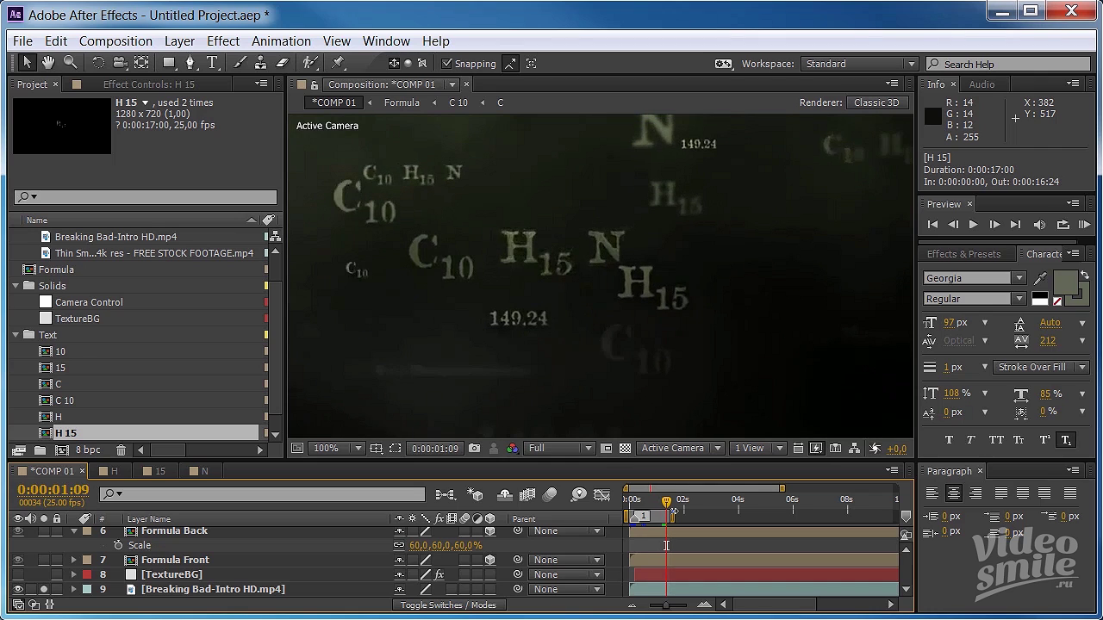
pyautogui.press('pagedown')
pyautogui.press('pagedown')
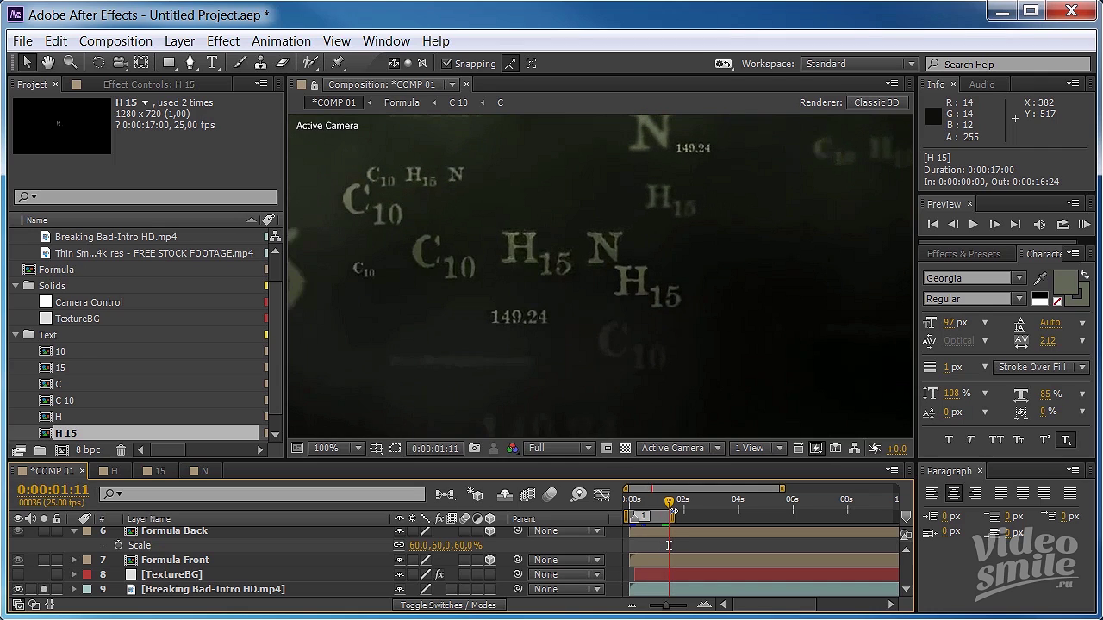
pyautogui.press('pagedown')
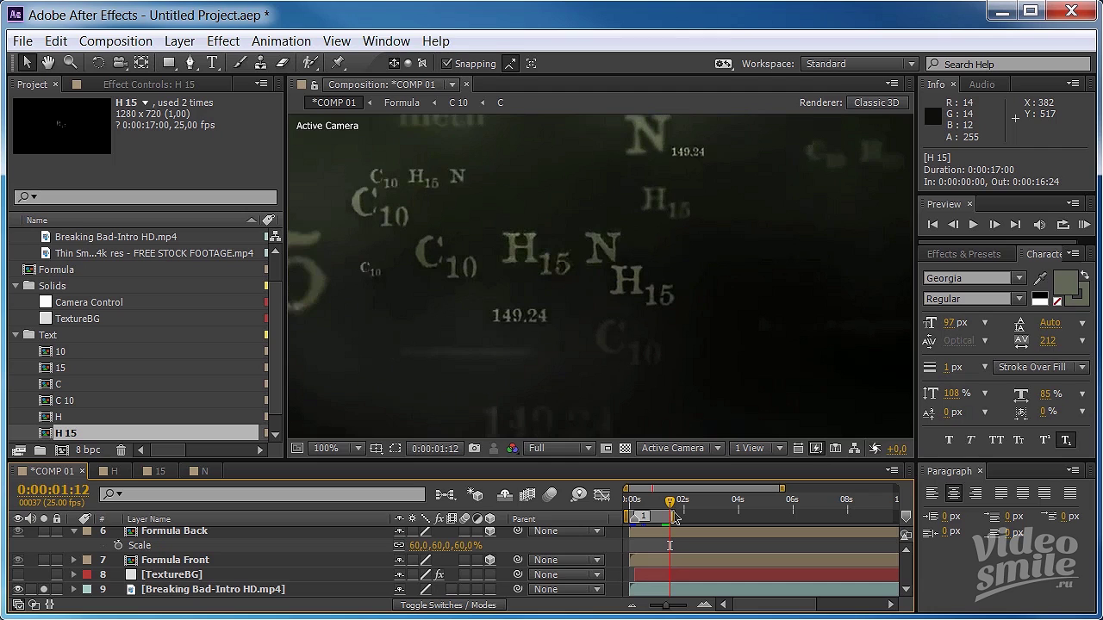
pyautogui.press('pagedown')
pyautogui.press('pageup')
pyautogui.press('pageup')
pyautogui.press('pageup')
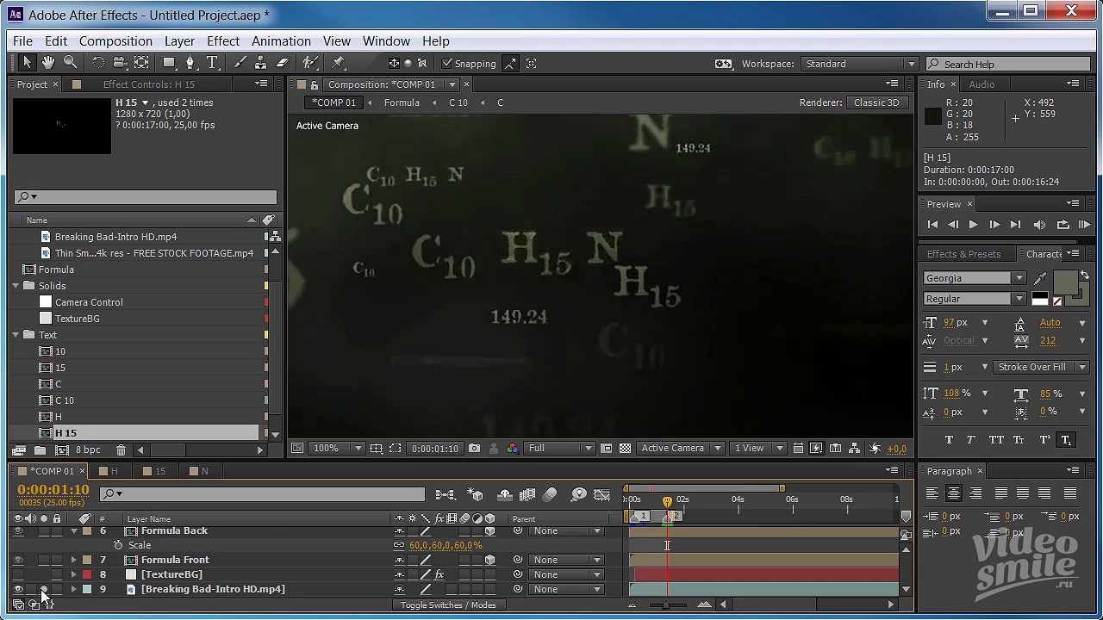
# Step: Show layer axes, drag H 15 deeper to Z -1420, and hide the background video
pyautogui.hotkey('ctrl', 'shift', 'h')
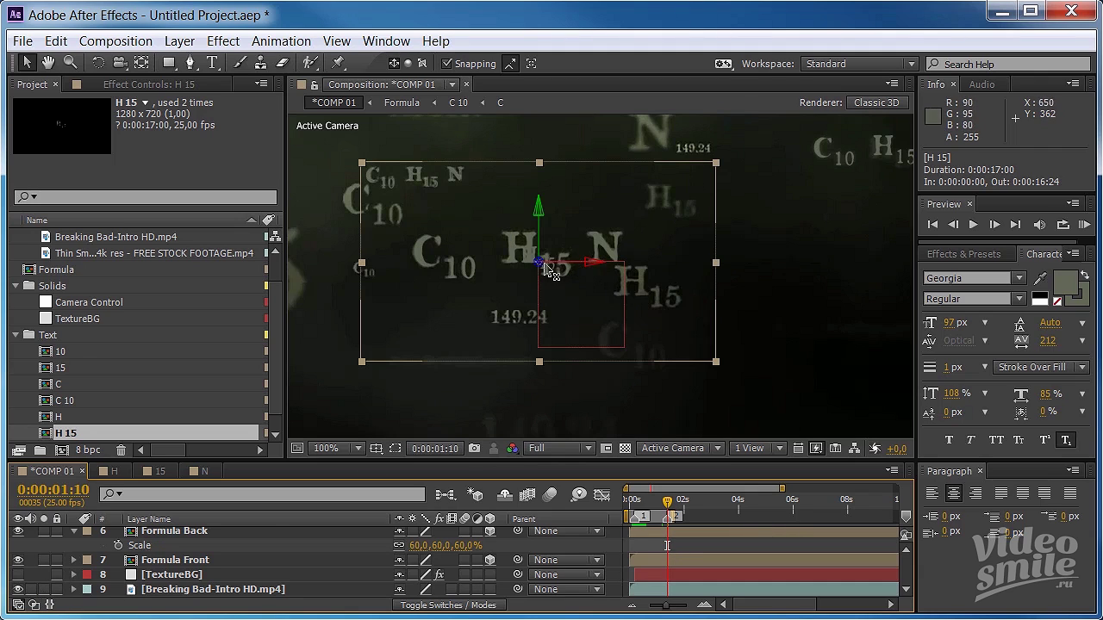
pyautogui.moveTo(538, 262)
pyautogui.mouseDown()
pyautogui.moveTo(433, 270)
pyautogui.moveTo(980, 258)
pyautogui.moveTo(1011, 247)
pyautogui.mouseUp()
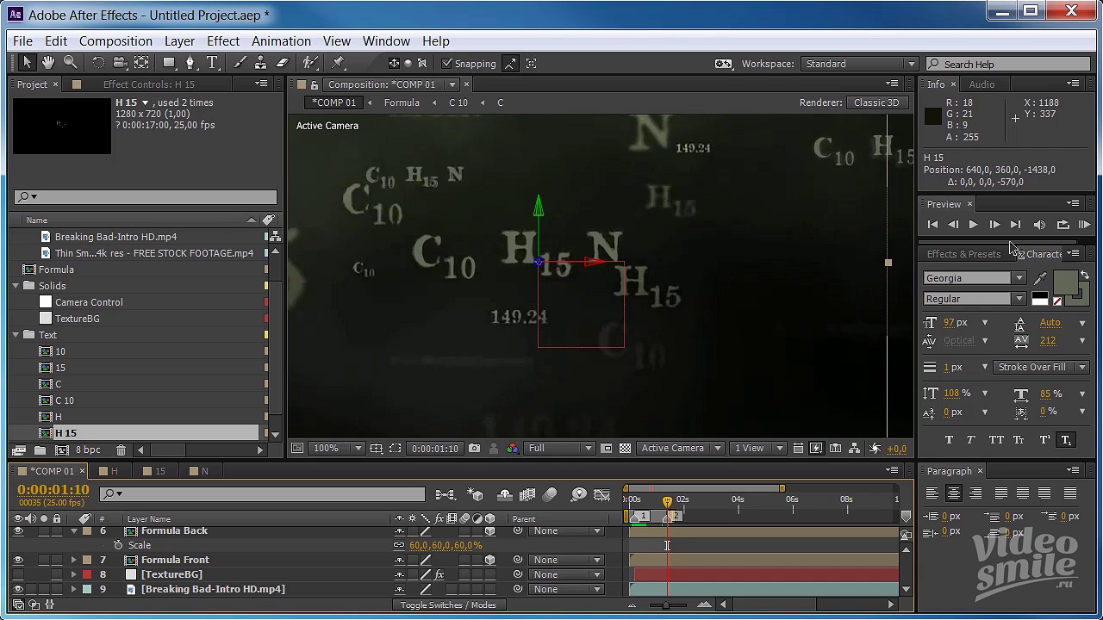
pyautogui.click(17, 590)
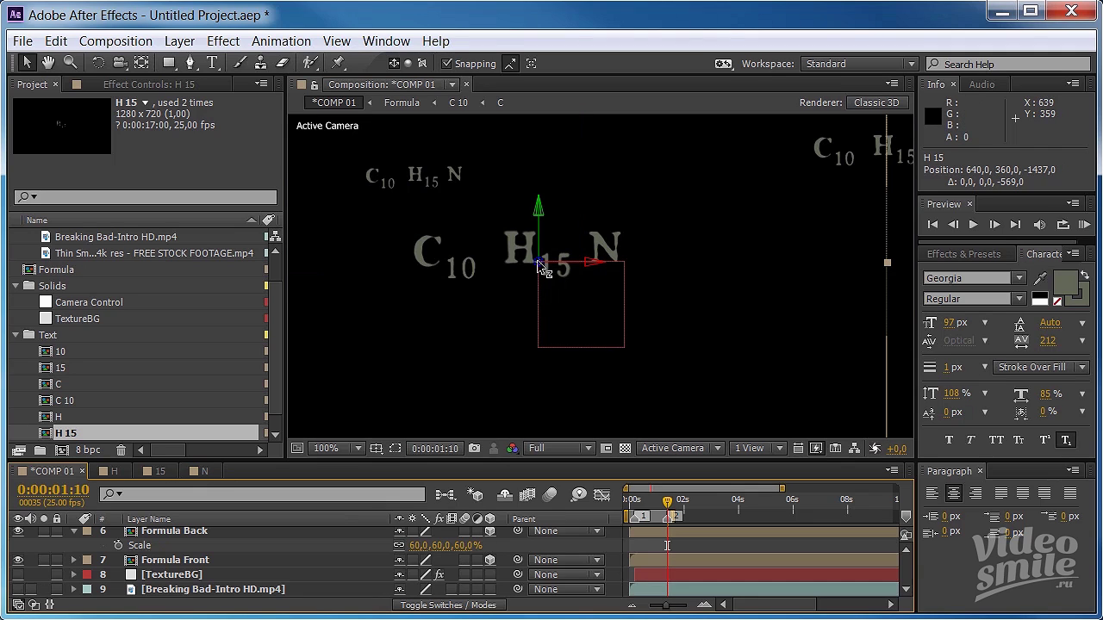
pyautogui.moveTo(537, 265)
pyautogui.mouseDown()
pyautogui.moveTo(504, 265)
pyautogui.moveTo(524, 265)
pyautogui.mouseUp()
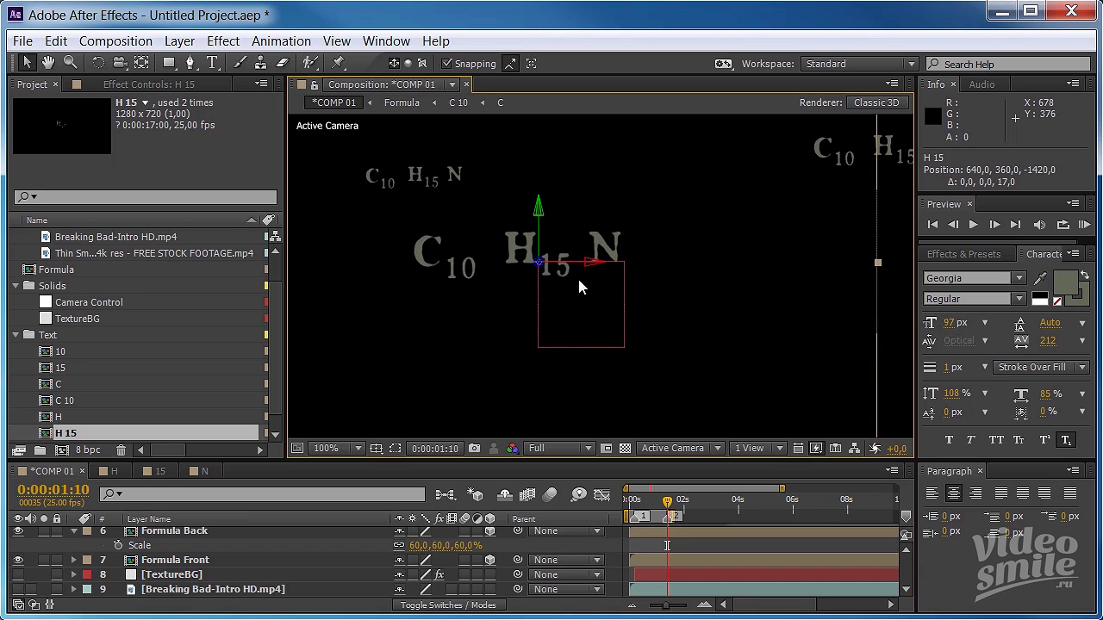
pyautogui.moveTo(523, 260); pyautogui.dragTo(534, 274)
pyautogui.moveTo(668, 504); pyautogui.dragTo(648, 503)
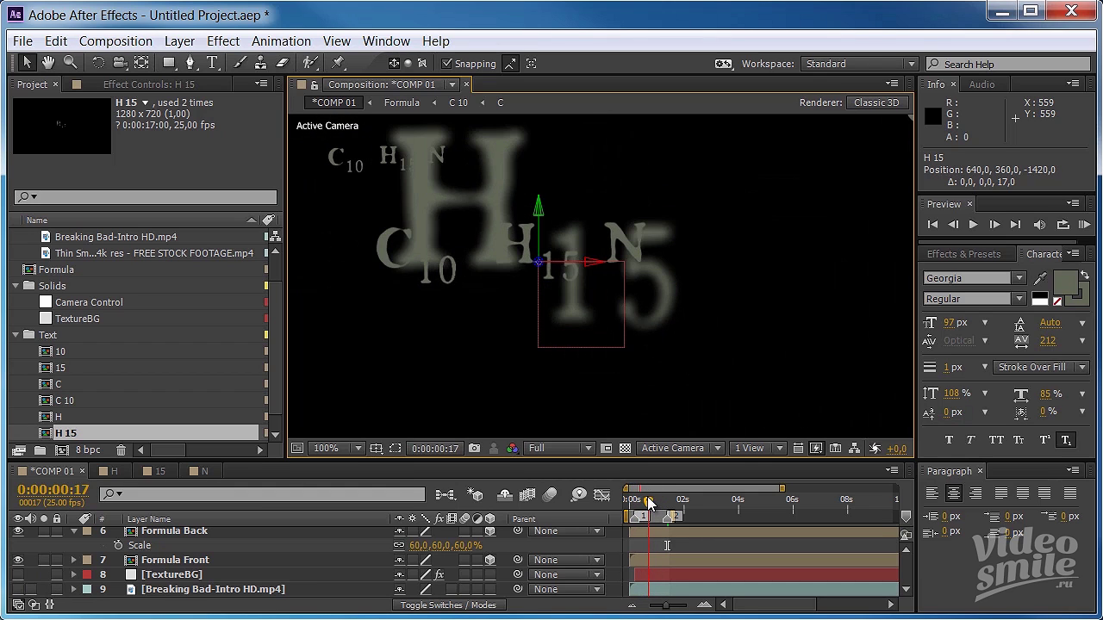
# Step: Show the Breaking Bad-Intro HD.mp4 background again and preview around 0:00:00:16
pyautogui.click(148, 592)
pyautogui.click(17, 589)
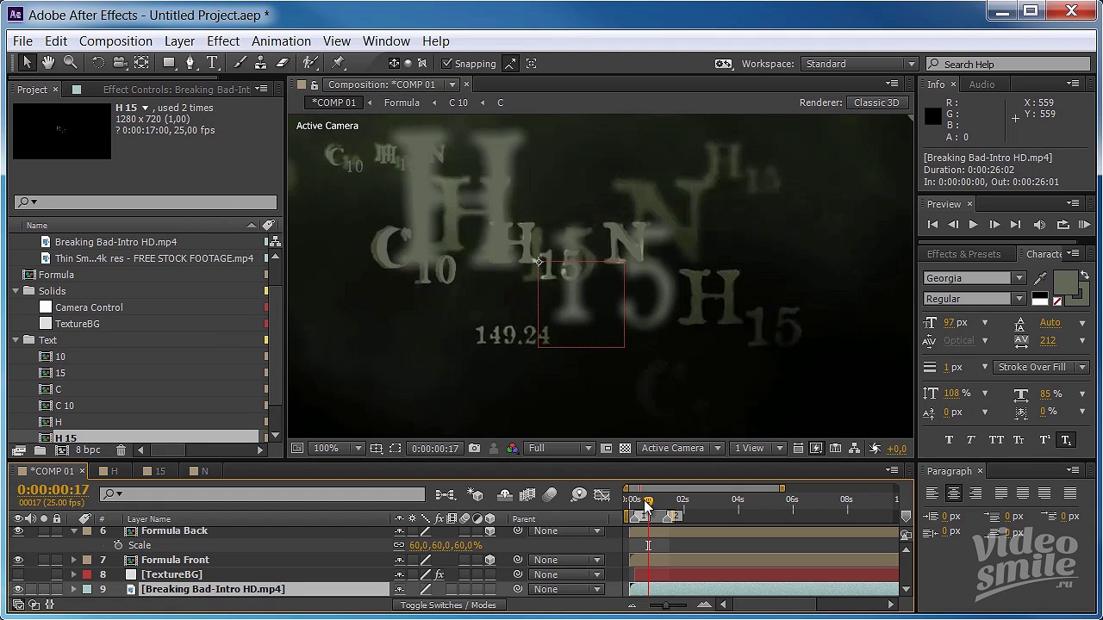
pyautogui.moveTo(648, 505); pyautogui.dragTo(655, 506)
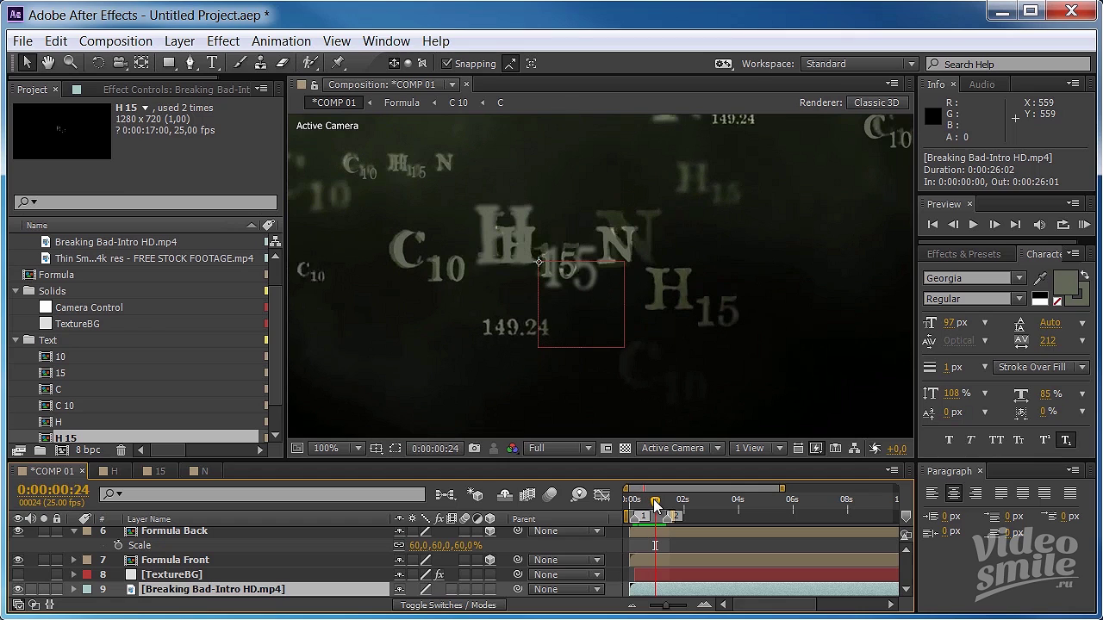
pyautogui.scroll(5, 245, 558)
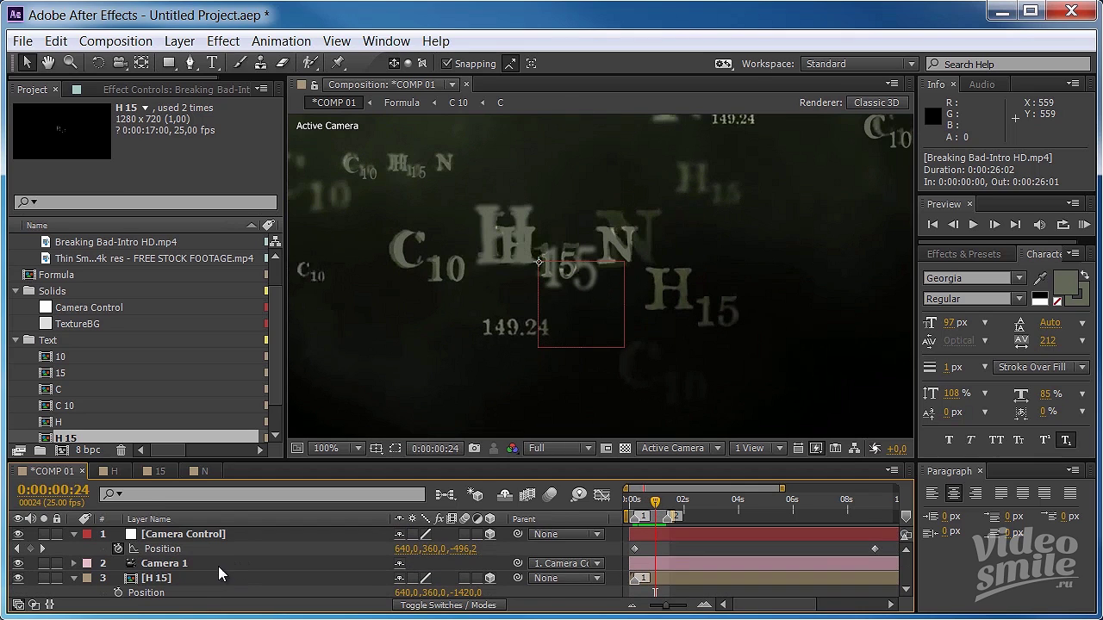
pyautogui.scroll(-2, 218, 566)
# Step: Set the H 15 layer's opacity to 60%
pyautogui.click(176, 535)
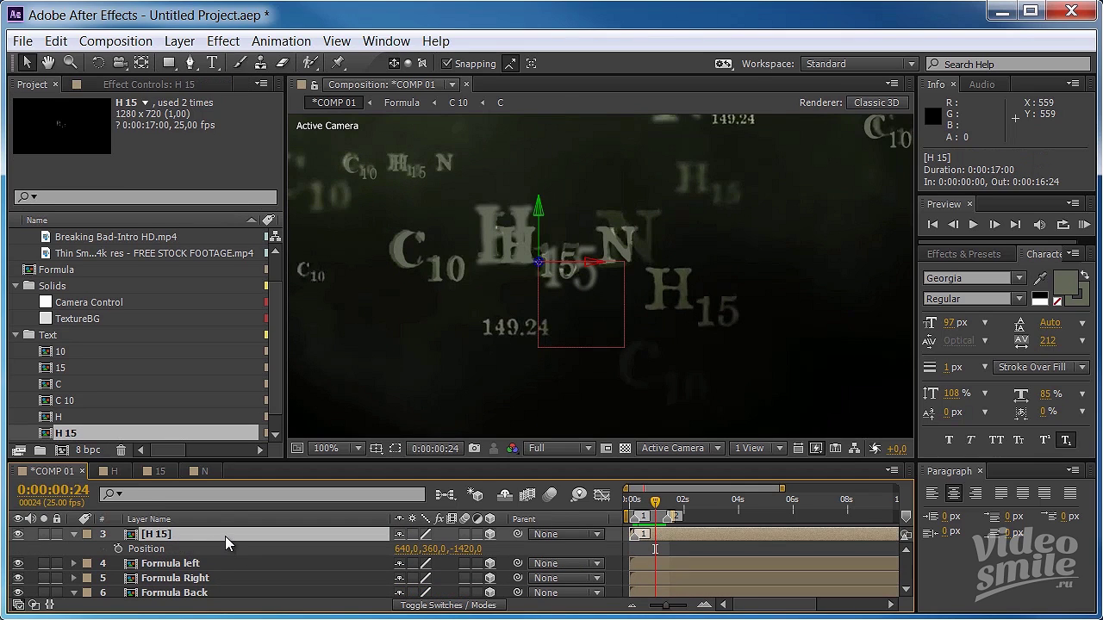
pyautogui.press('t')
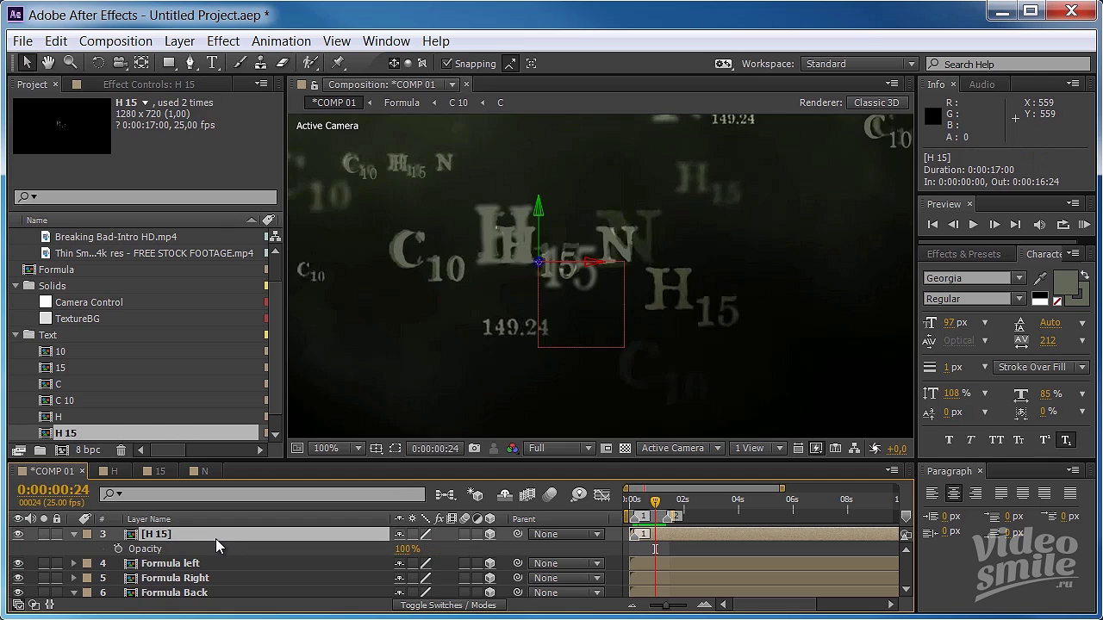
pyautogui.click(406, 549)
pyautogui.write('60')
pyautogui.press('Return')
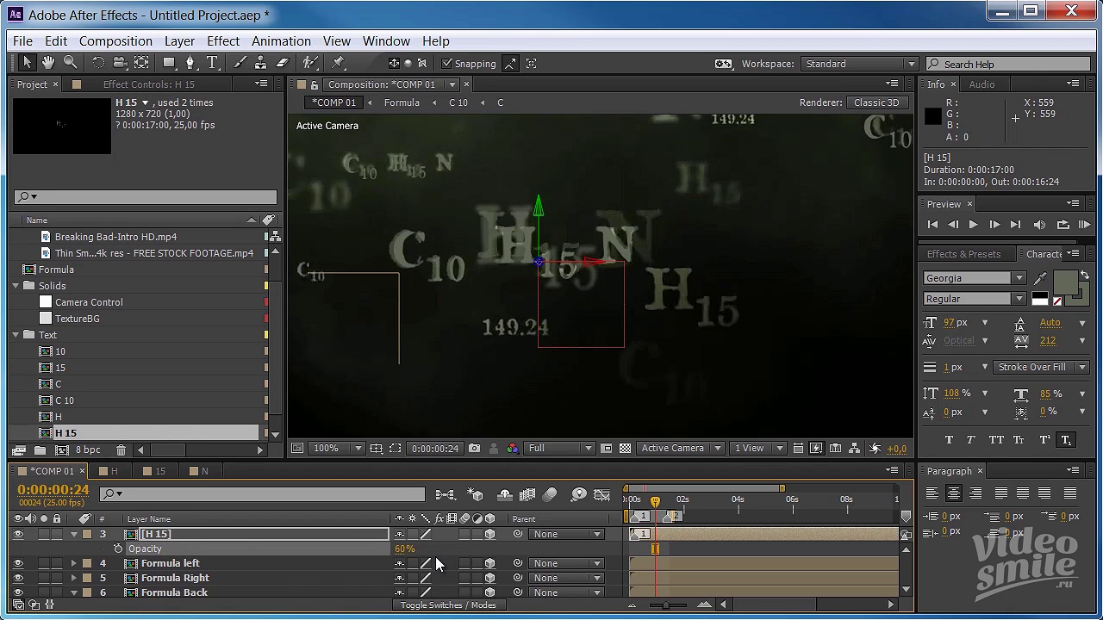
pyautogui.scroll(-3, 31, 583)
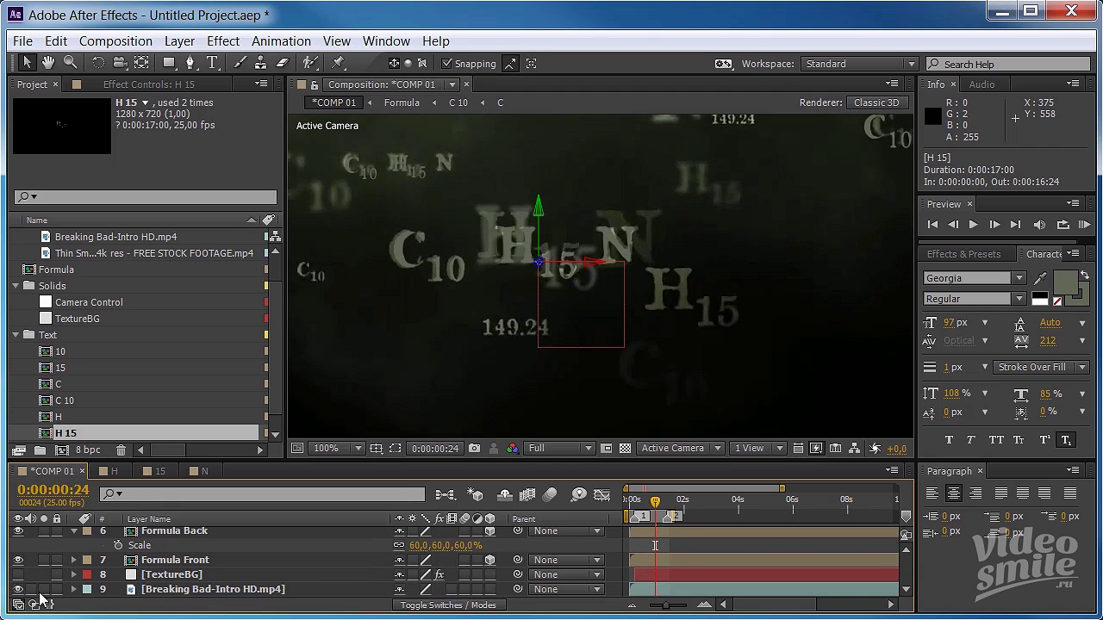
pyautogui.click(43, 590)
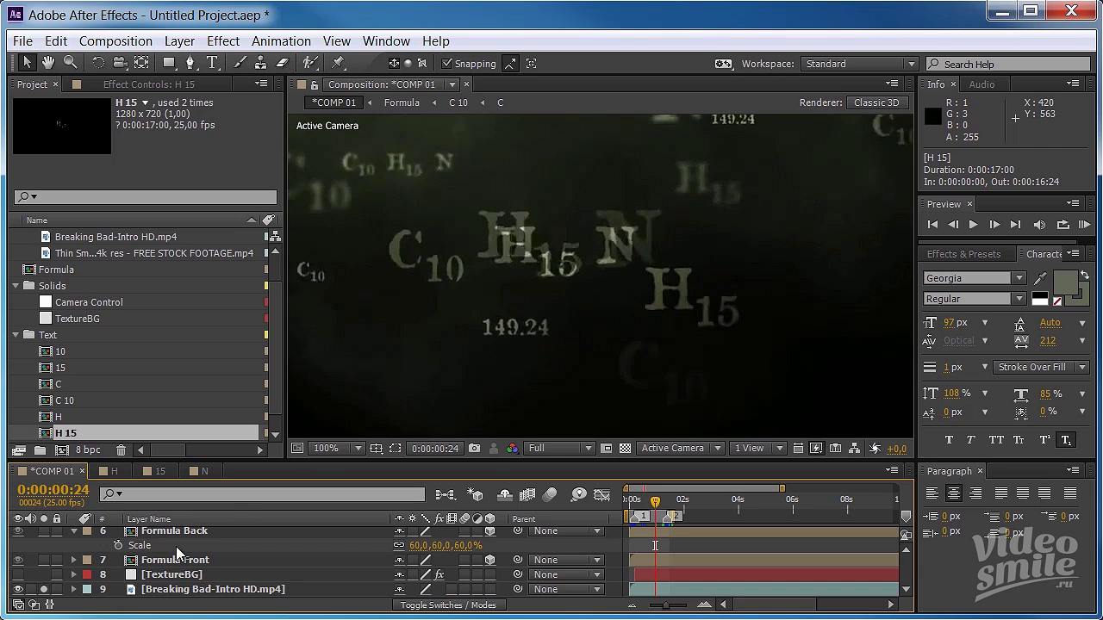
pyautogui.scroll(2, 176, 547)
pyautogui.scroll(3, 166, 548)
# Step: Reselect H 15 and Formula Back, then switch the timeline to show the blend Modes column
pyautogui.click(200, 574)
pyautogui.press('Return')
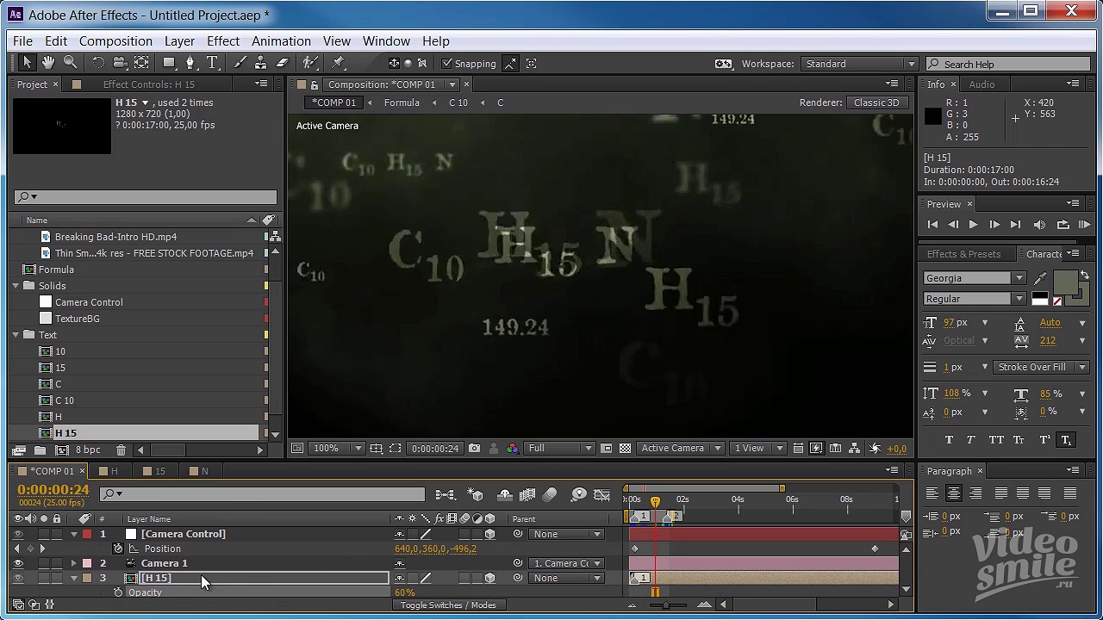
pyautogui.click(259, 580)
pyautogui.scroll(-2, 250, 573)
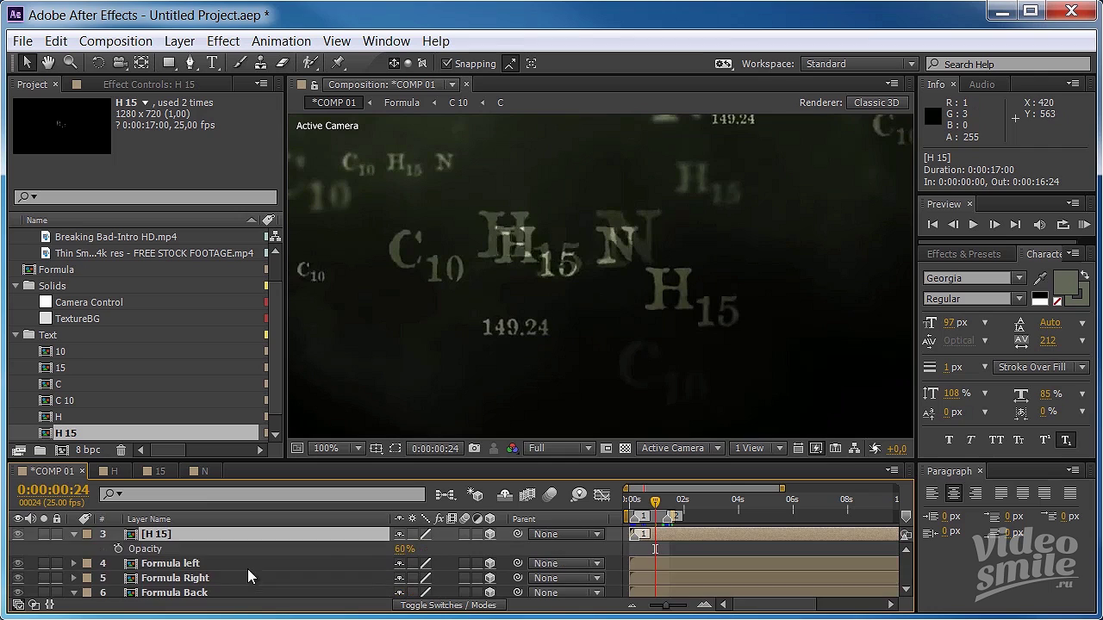
pyautogui.click(67, 586)
pyautogui.press('s')
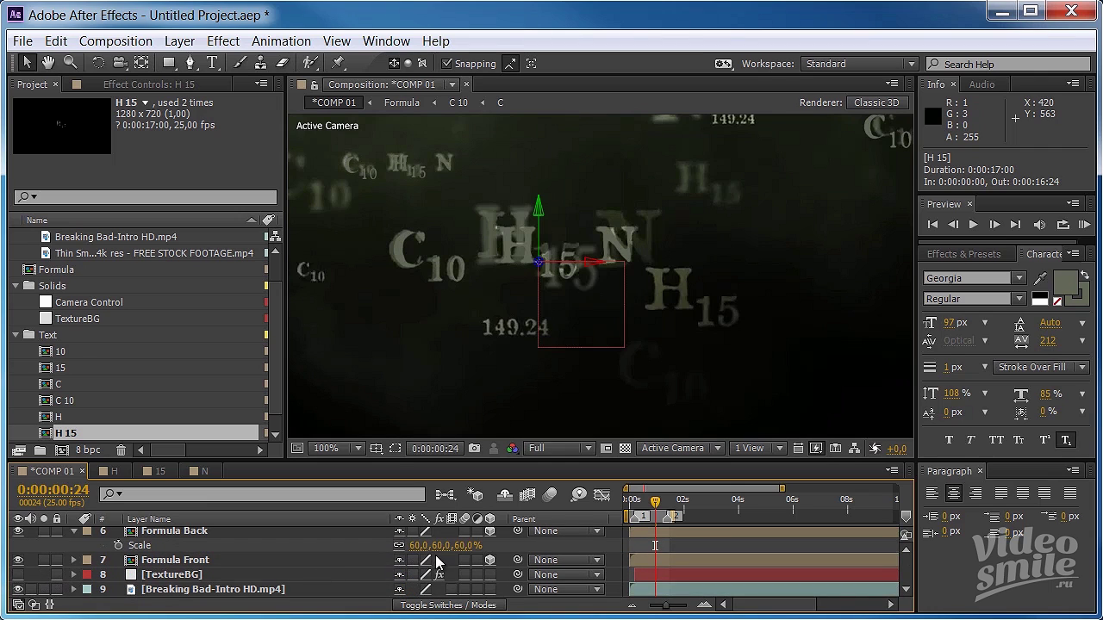
pyautogui.scroll(2, 456, 549)
pyautogui.scroll(-2, 457, 549)
pyautogui.click(439, 606)
pyautogui.scroll(2, 444, 552)
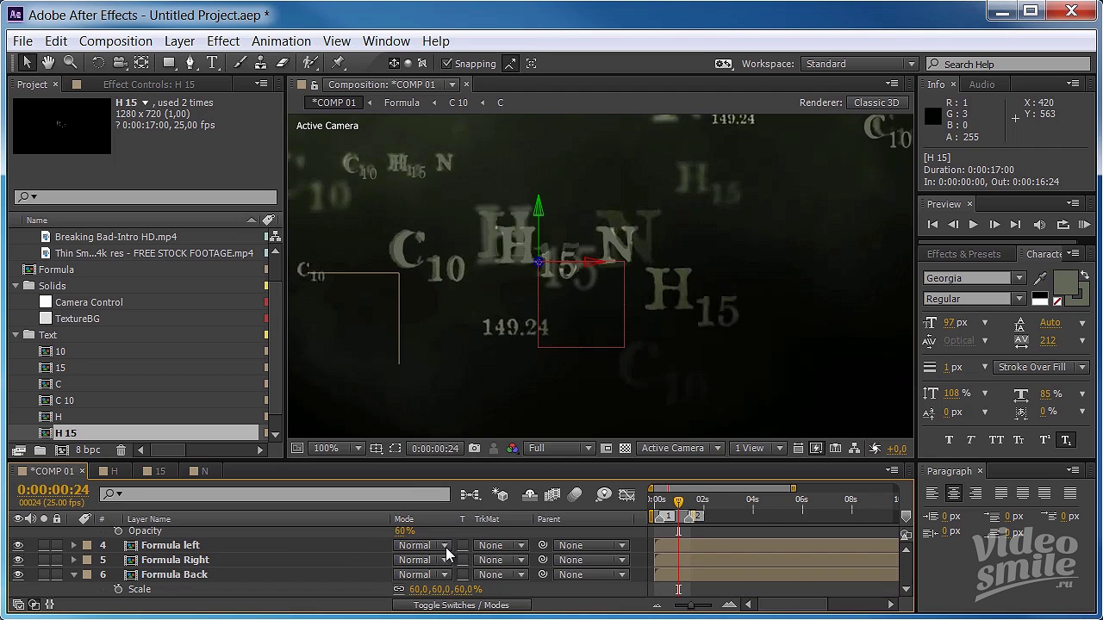
pyautogui.scroll(3, 435, 551)
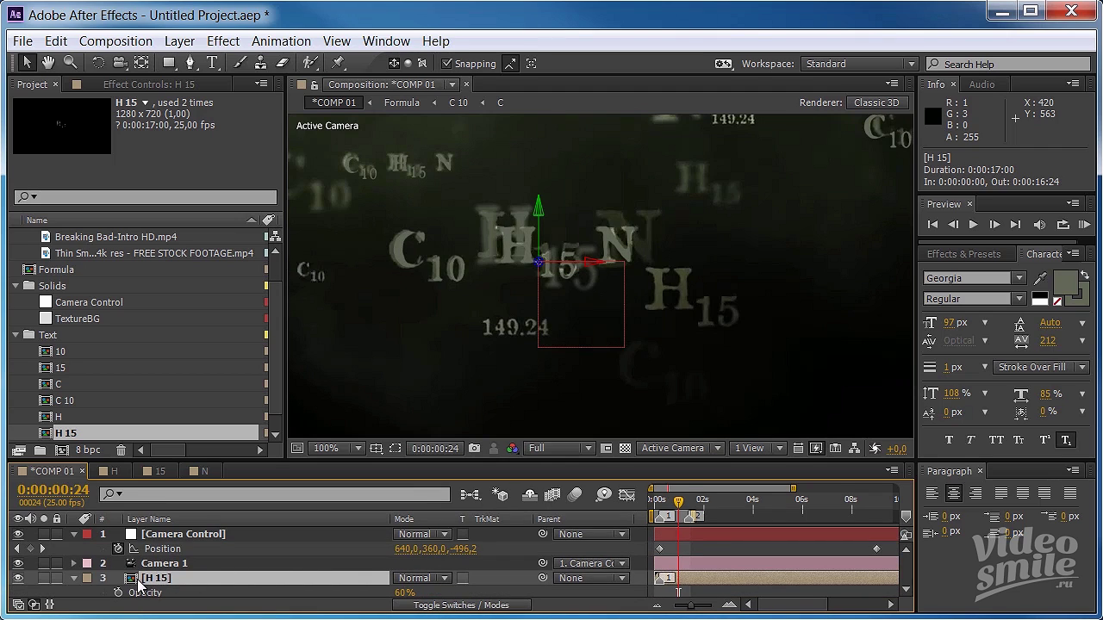
# Step: Set the H 15 layer's blend mode to Add
pyautogui.click(443, 583)
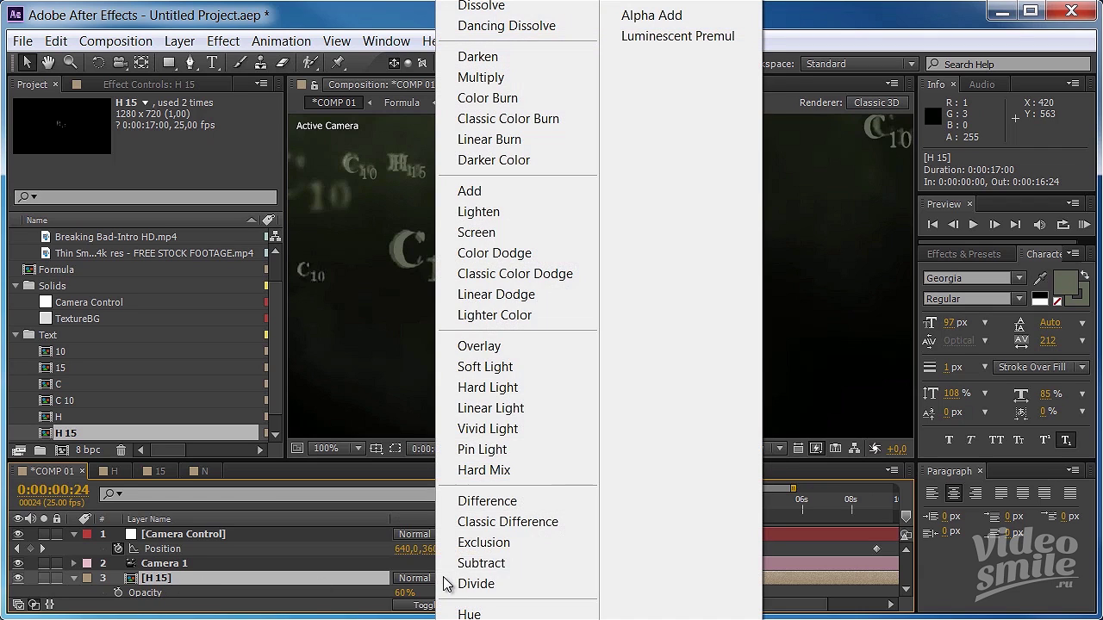
pyautogui.click(511, 192)
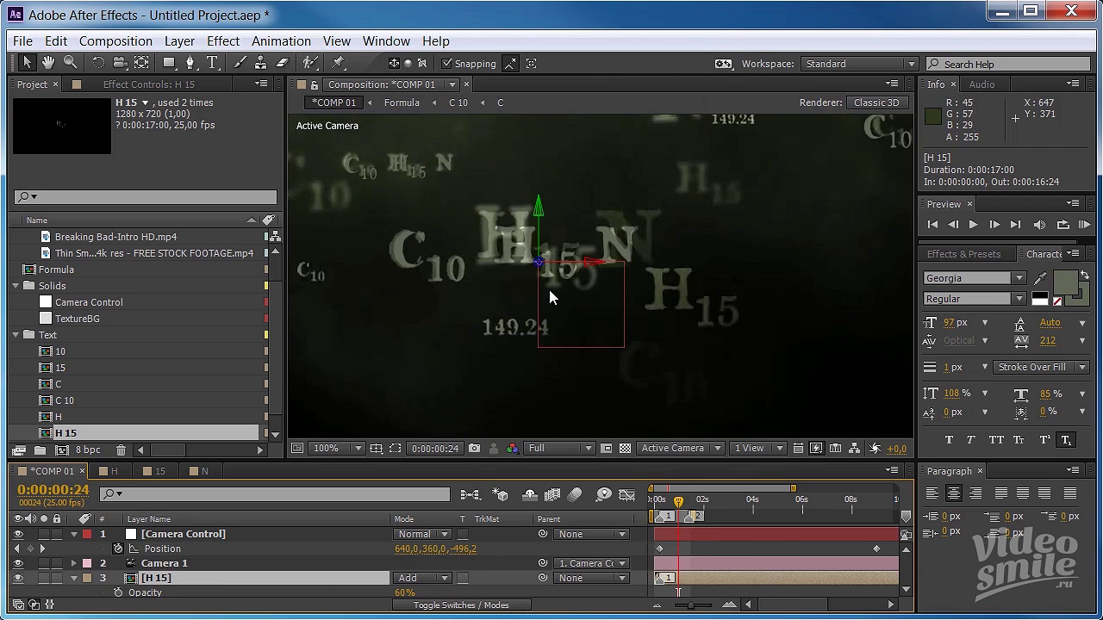
pyautogui.scroll(-5, 36, 564)
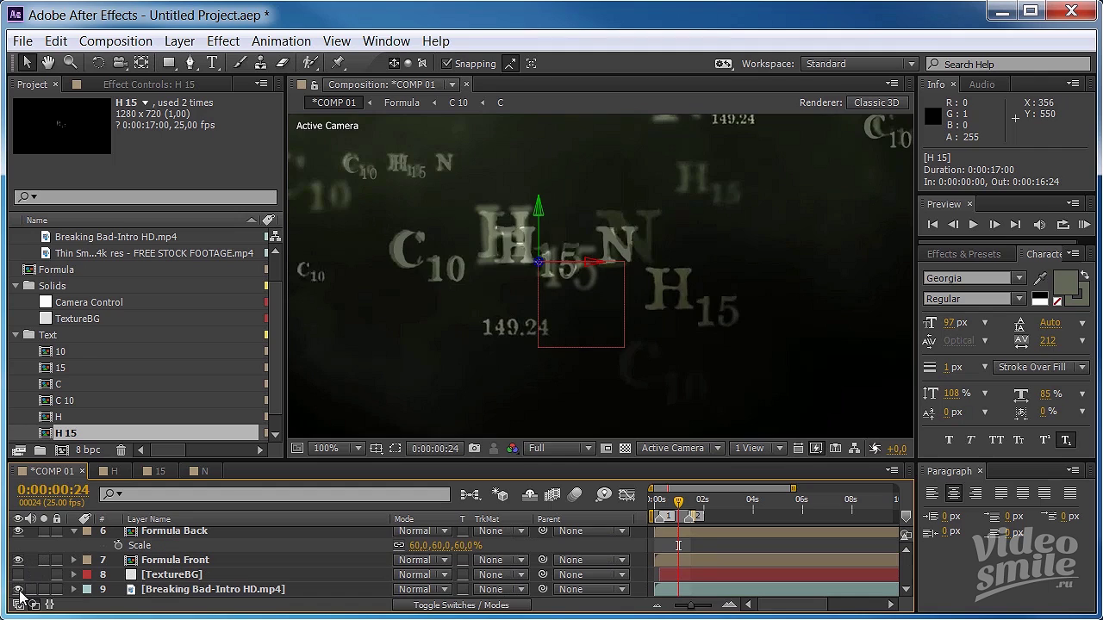
# Step: Hide the Breaking Bad footage, check H 15 at 200%, then return to 100% and restore the footage
pyautogui.click(18, 589)
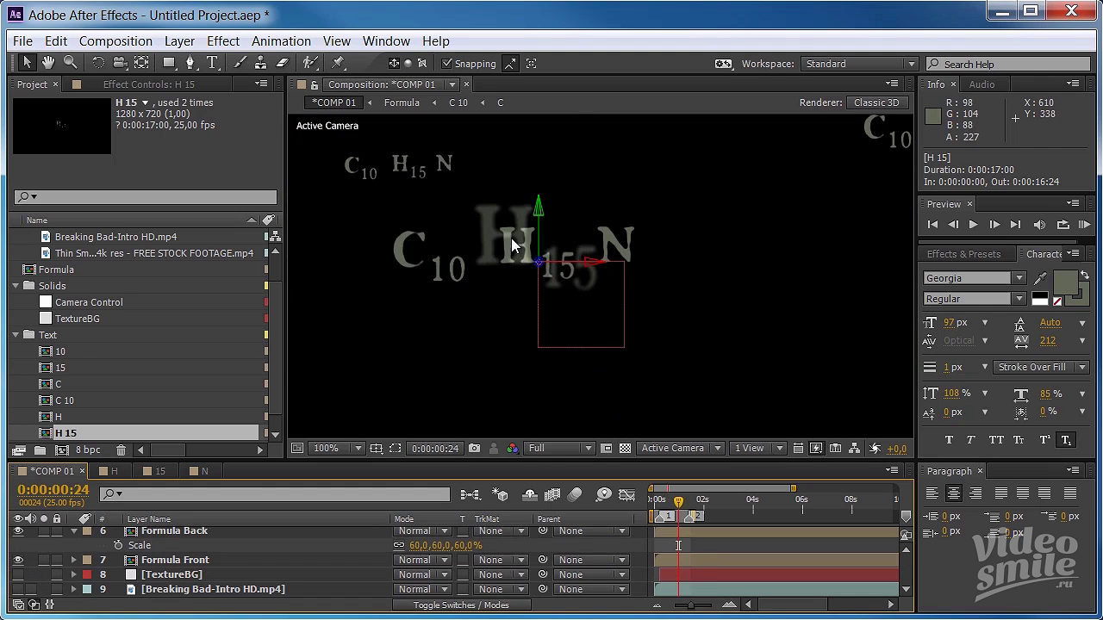
pyautogui.press('.')
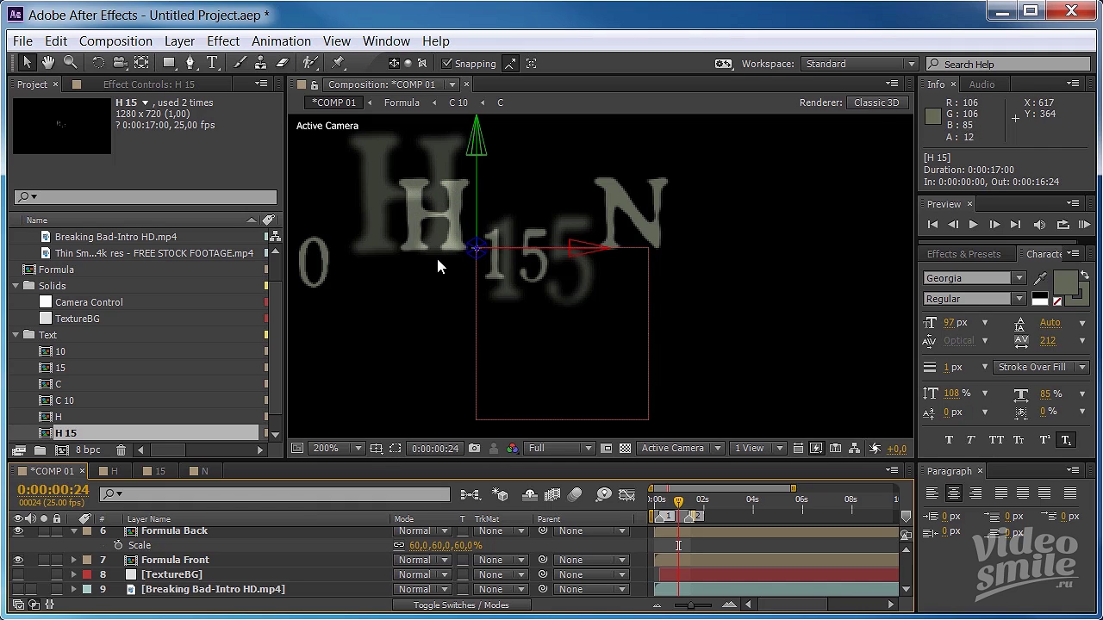
pyautogui.press(',')
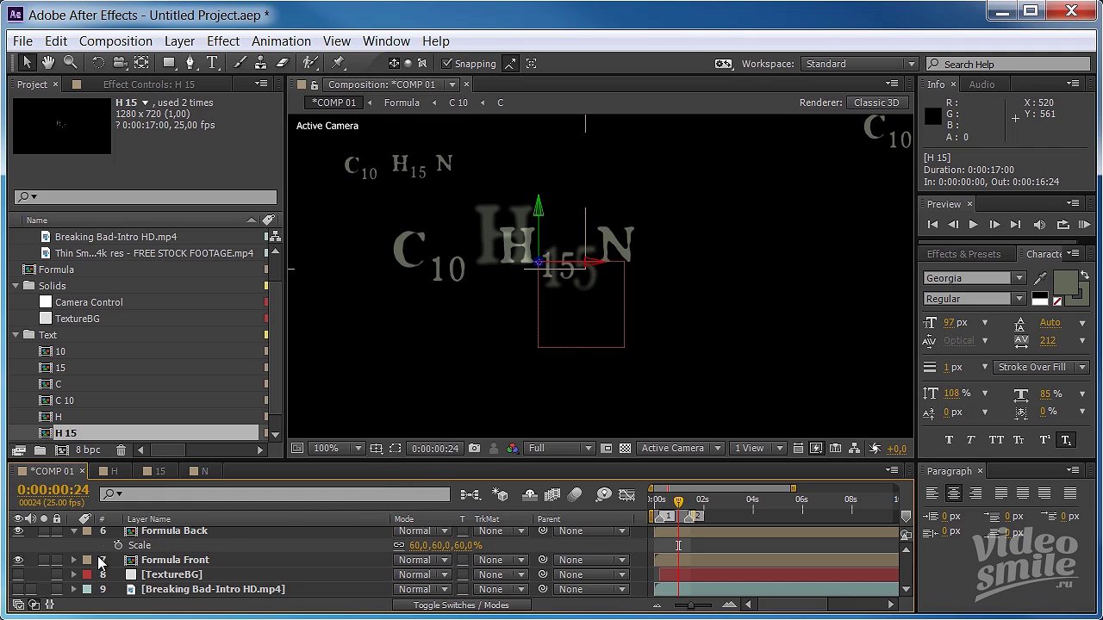
pyautogui.click(17, 589)
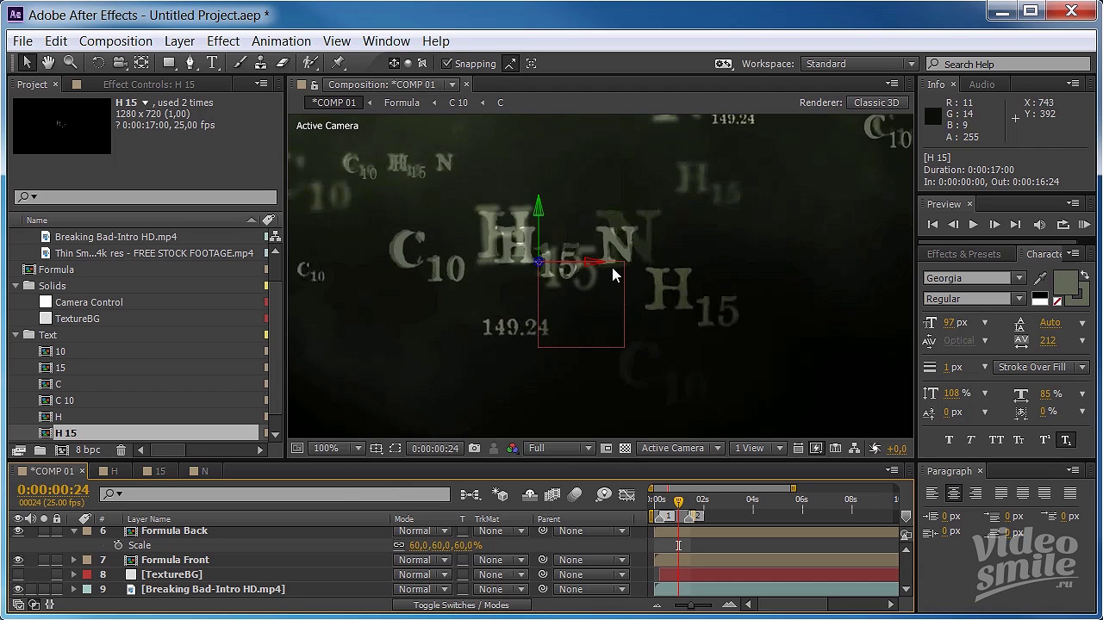
# Step: File Formula in the Text folder and add N above H 15 as a 3D layer
pyautogui.click(55, 270)
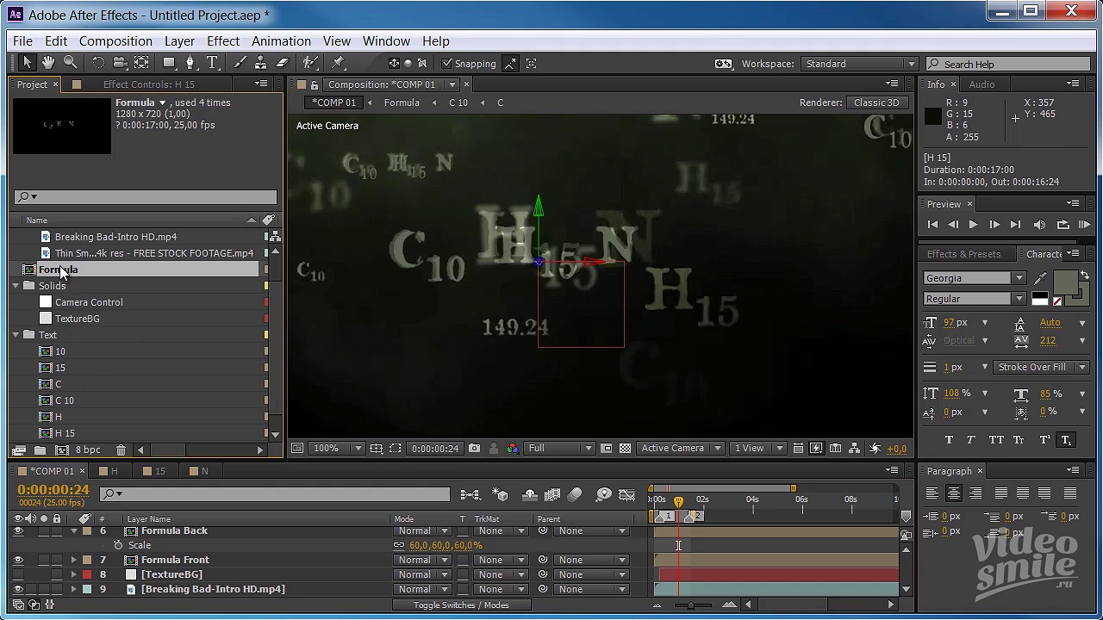
pyautogui.moveTo(60, 269); pyautogui.dragTo(82, 335)
pyautogui.scroll(-1, 151, 381)
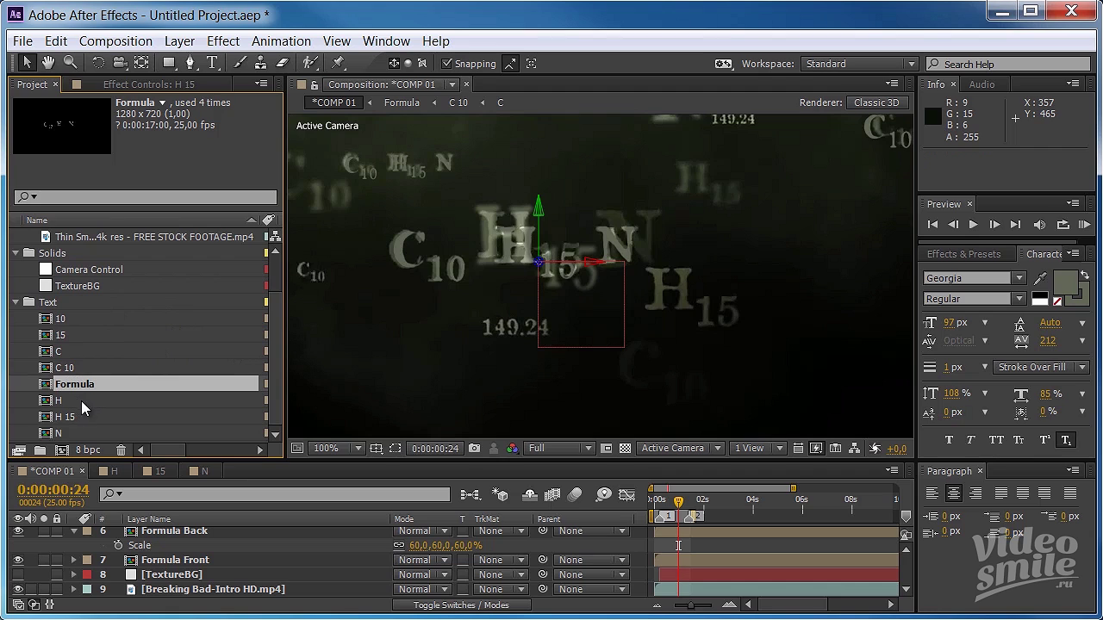
pyautogui.click(68, 433)
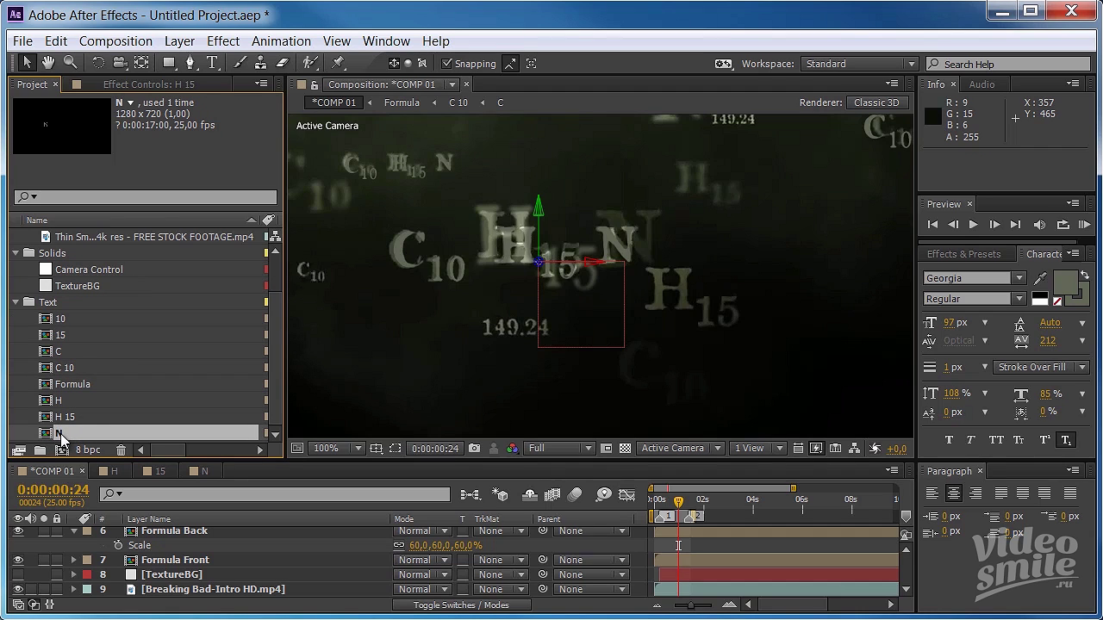
pyautogui.moveTo(60, 439); pyautogui.dragTo(172, 579)
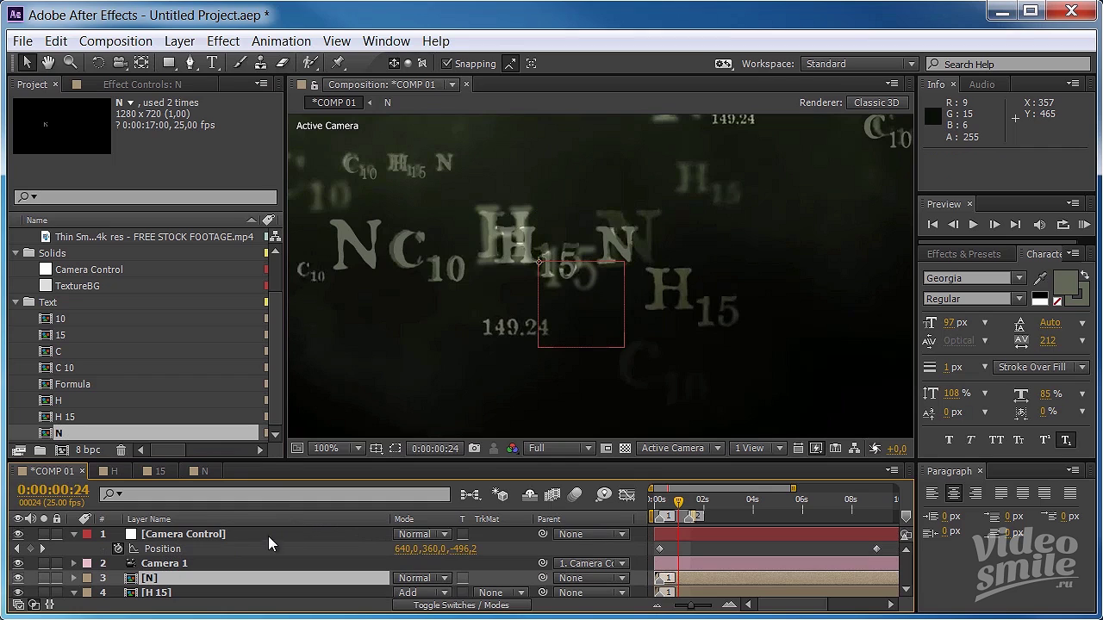
pyautogui.click(463, 603)
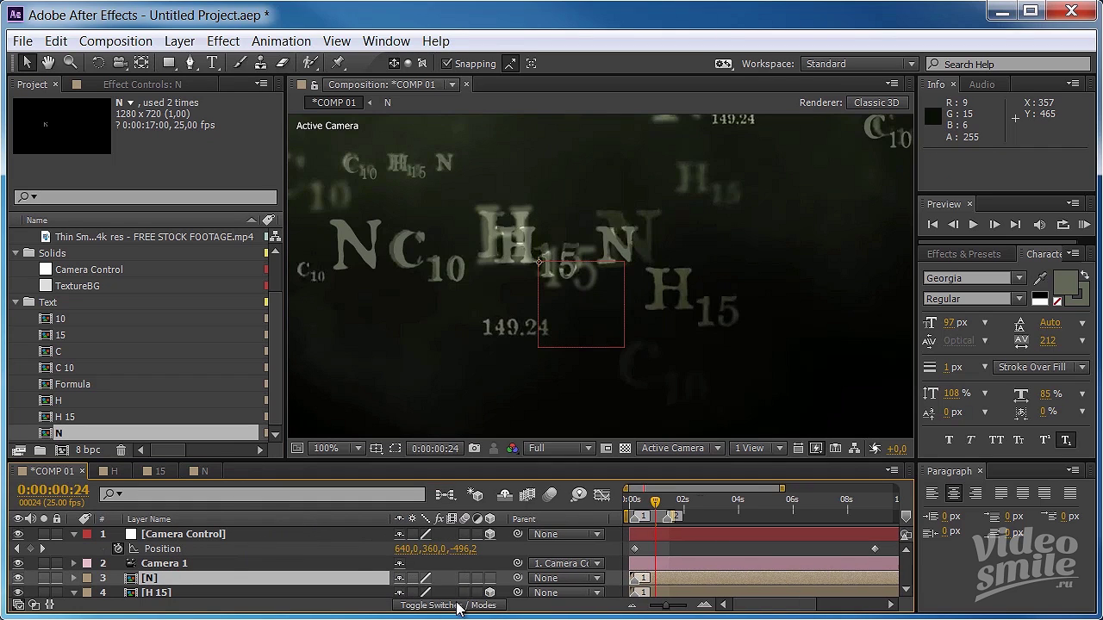
pyautogui.click(489, 578)
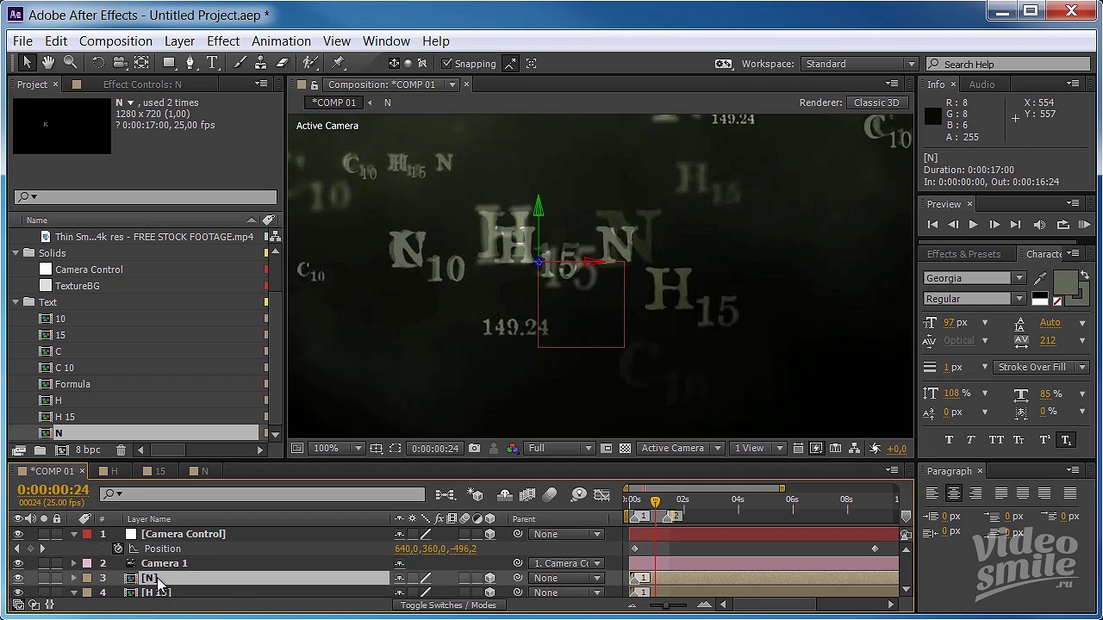
# Step: Scale the N layer to 30% and move the time indicator to 0:00:01:10
pyautogui.press('s')
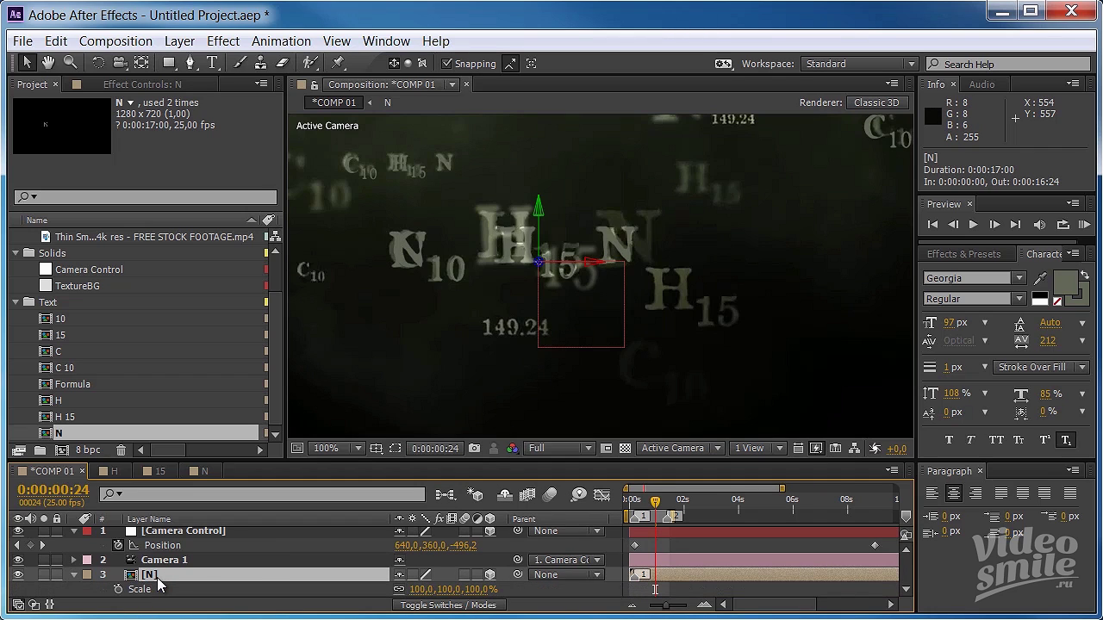
pyautogui.click(421, 590)
pyautogui.write('30')
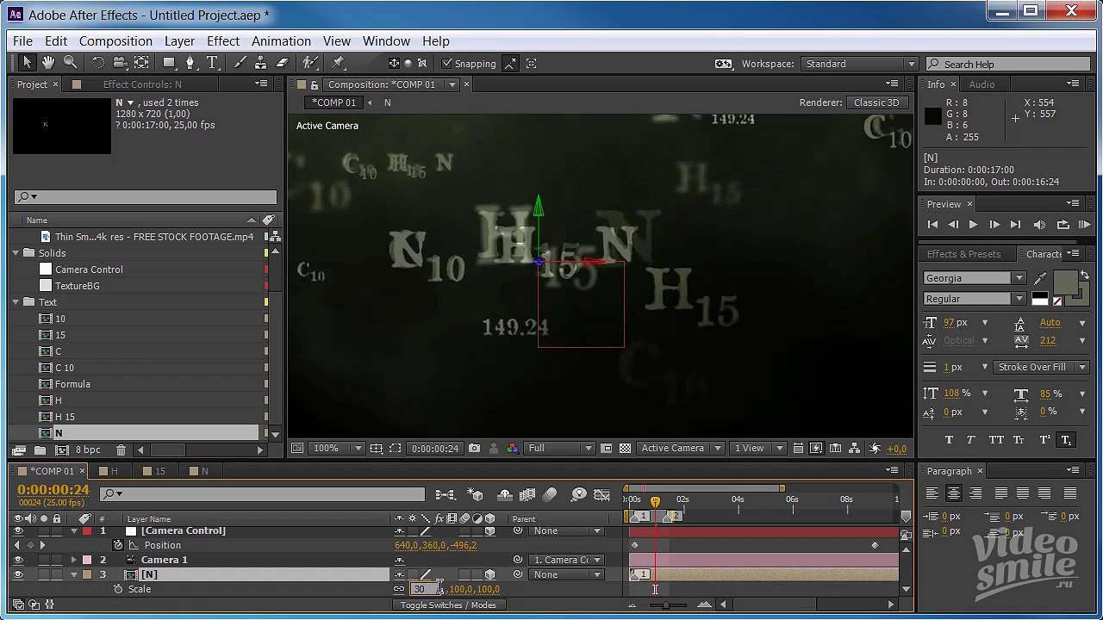
pyautogui.press('Return')
pyautogui.hotkey('shift', 'pagedown')
pyautogui.press('pagedown')
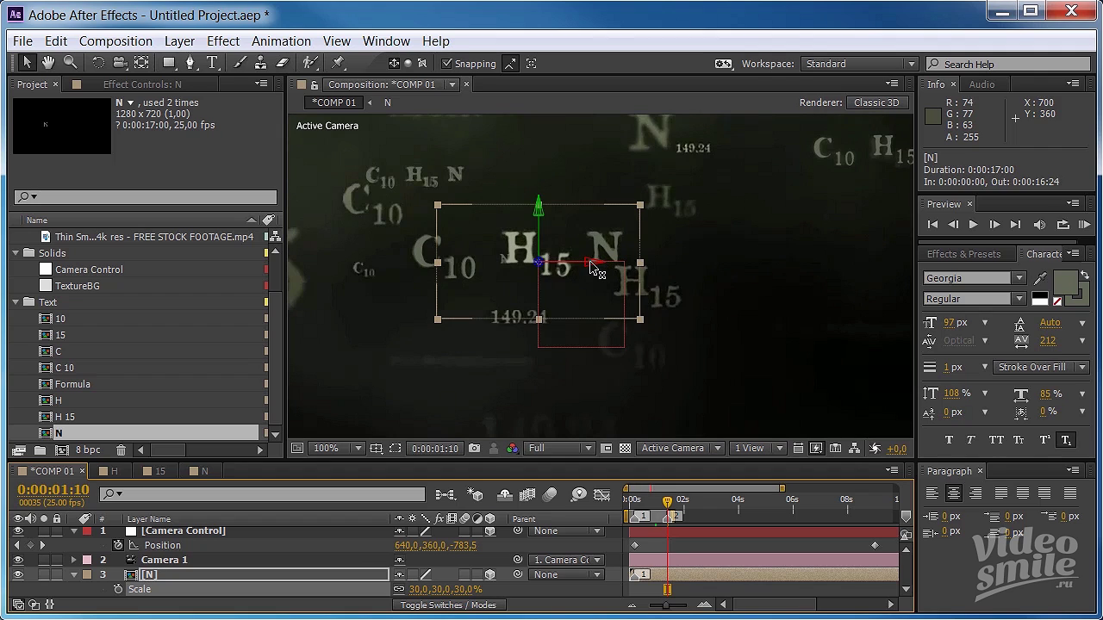
# Step: Position N beside H 15 and closer to the camera, at 740, 360, -1484
pyautogui.moveTo(593, 269); pyautogui.dragTo(735, 266)
pyautogui.moveTo(632, 262)
pyautogui.mouseDown()
pyautogui.moveTo(724, 285)
pyautogui.moveTo(830, 276)
pyautogui.mouseUp()
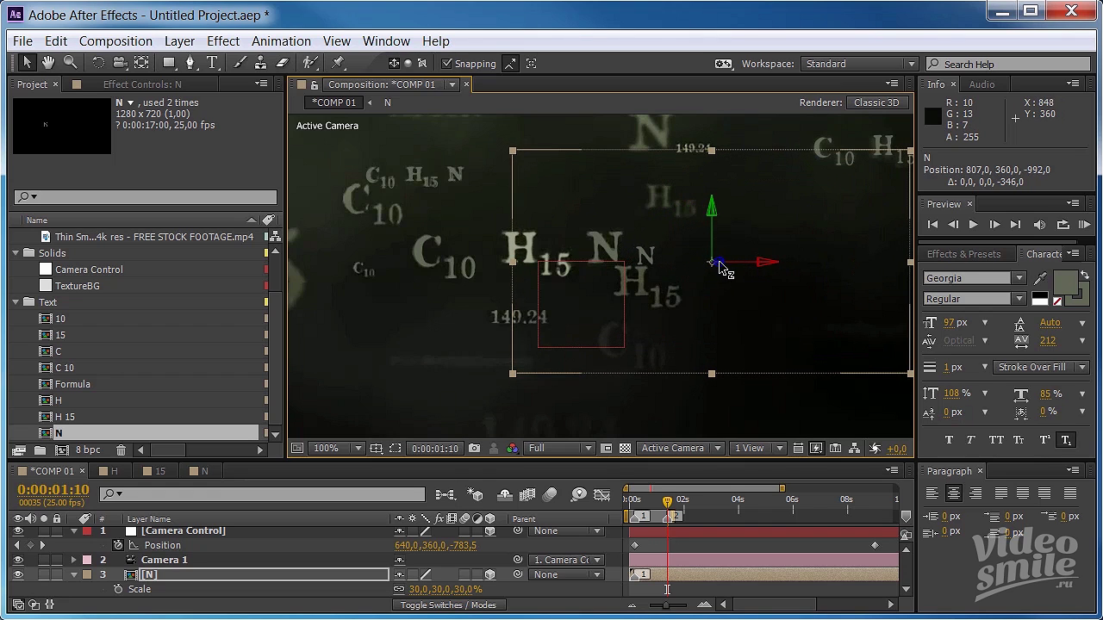
pyautogui.moveTo(722, 263); pyautogui.dragTo(1046, 257)
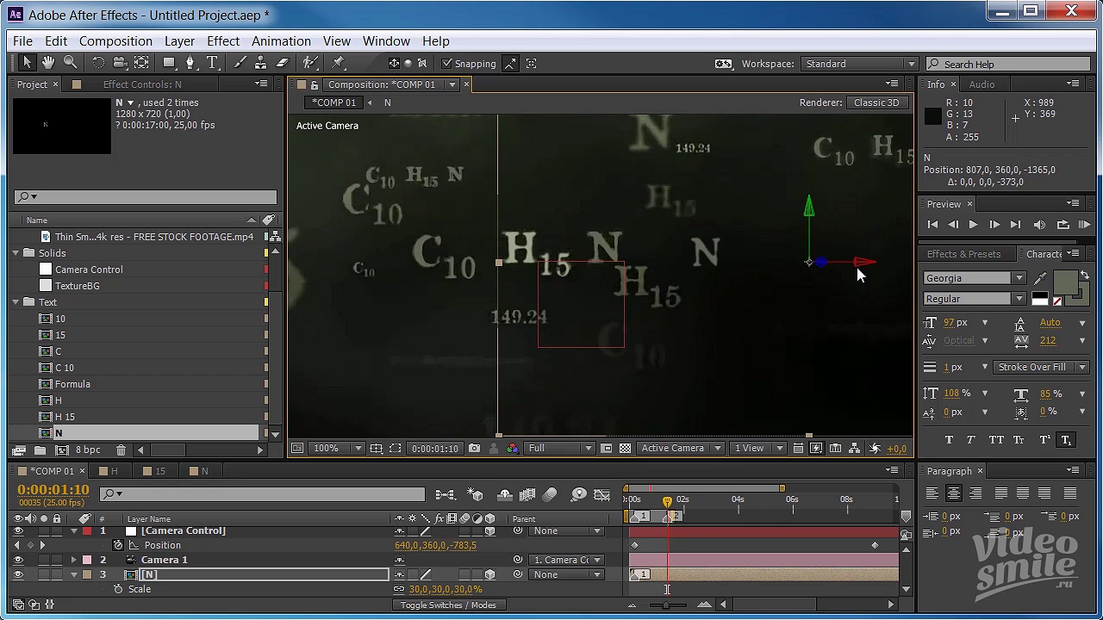
pyautogui.moveTo(866, 268); pyautogui.dragTo(737, 280)
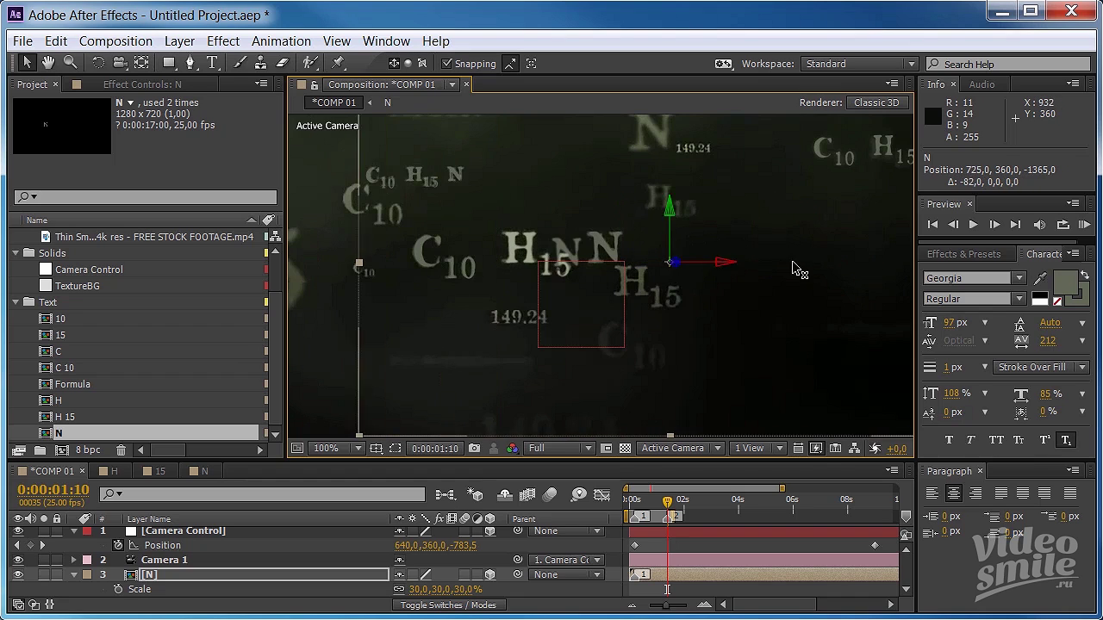
pyautogui.moveTo(709, 263); pyautogui.dragTo(813, 274)
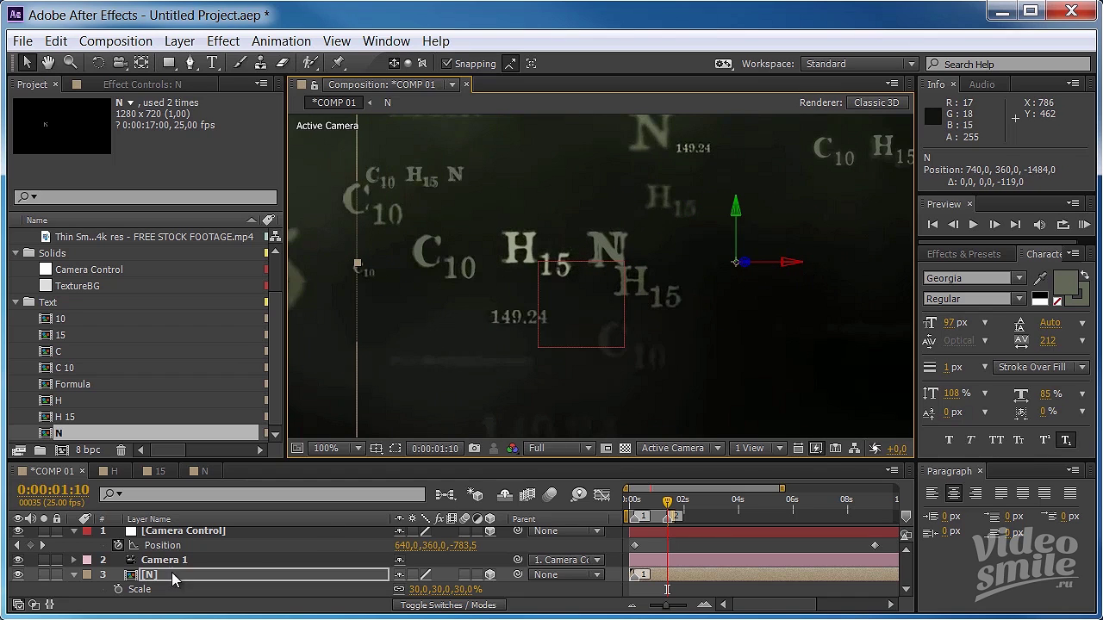
pyautogui.scroll(-3, 78, 565)
# Step: With the background footage hidden, nudge the N letter to position 739, 358, -1452
pyautogui.scroll(-3, 65, 569)
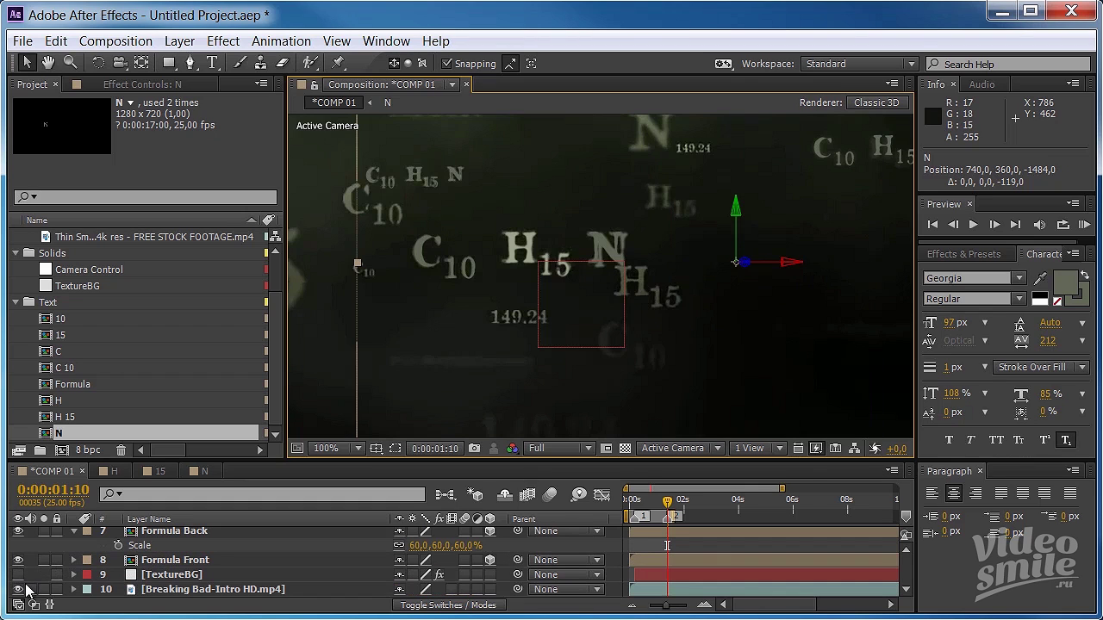
pyautogui.click(18, 589)
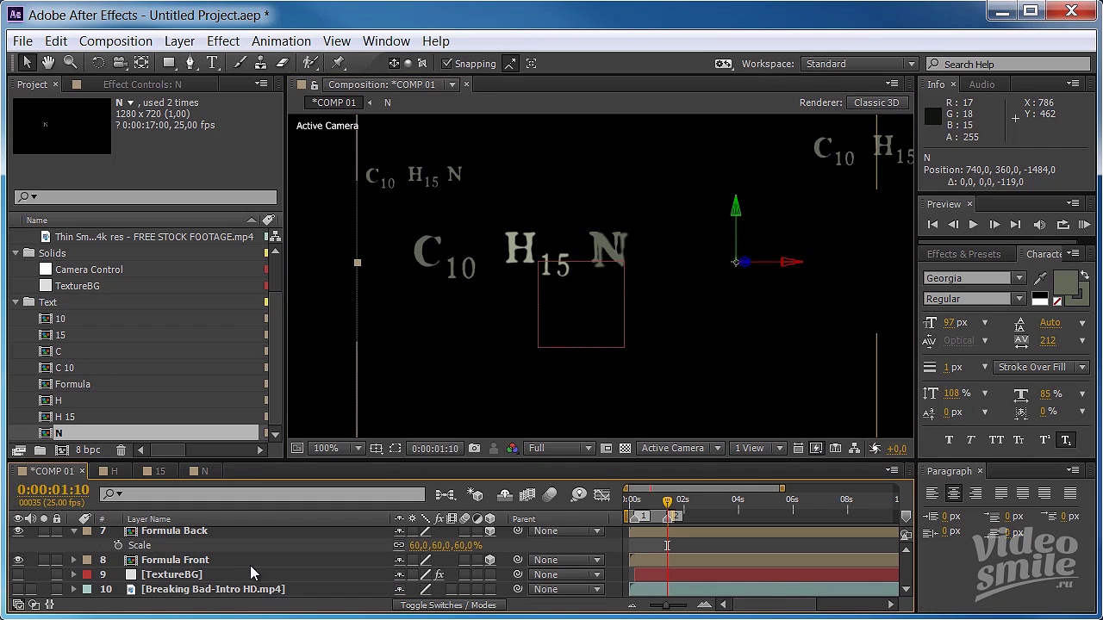
pyautogui.scroll(3, 256, 573)
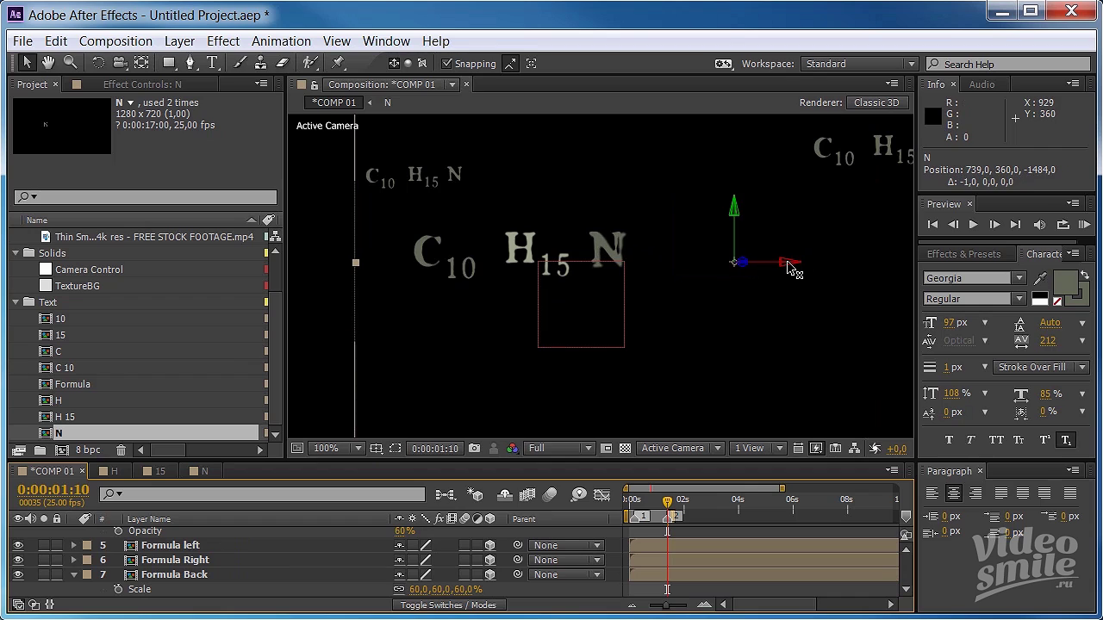
pyautogui.moveTo(786, 267)
pyautogui.mouseDown()
pyautogui.moveTo(731, 269)
pyautogui.moveTo(731, 213)
pyautogui.mouseUp()
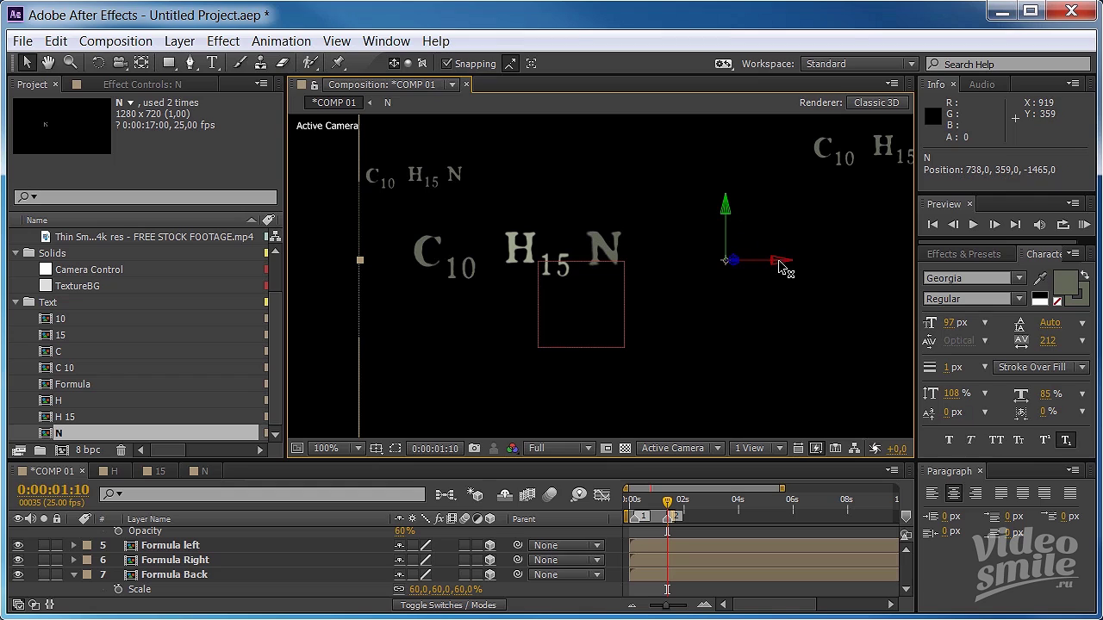
pyautogui.moveTo(731, 266); pyautogui.dragTo(722, 268)
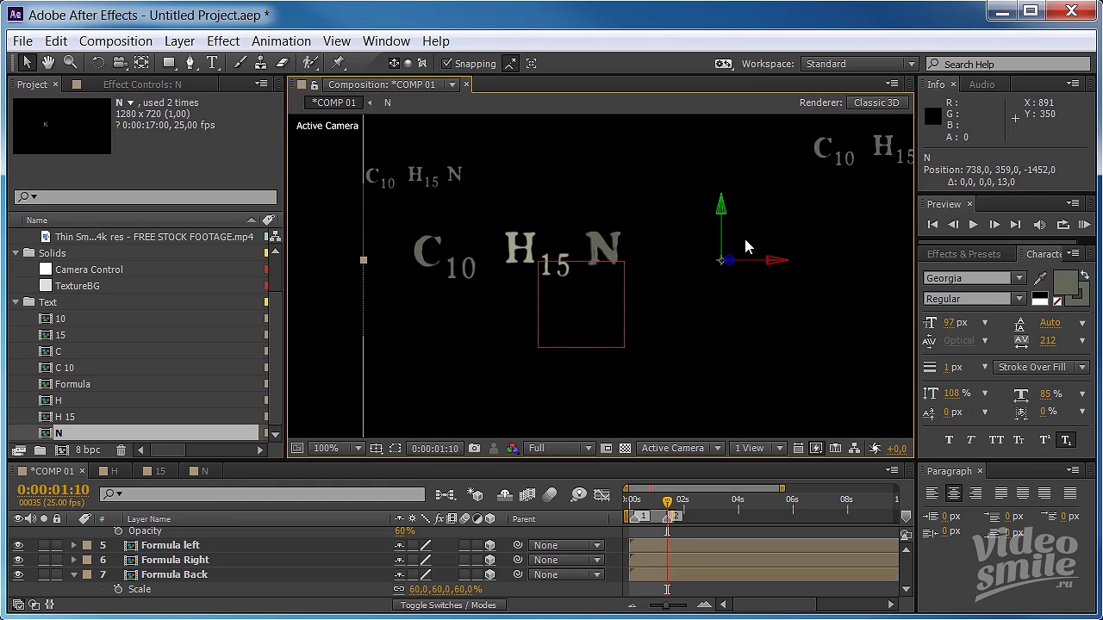
pyautogui.moveTo(724, 213); pyautogui.dragTo(722, 211)
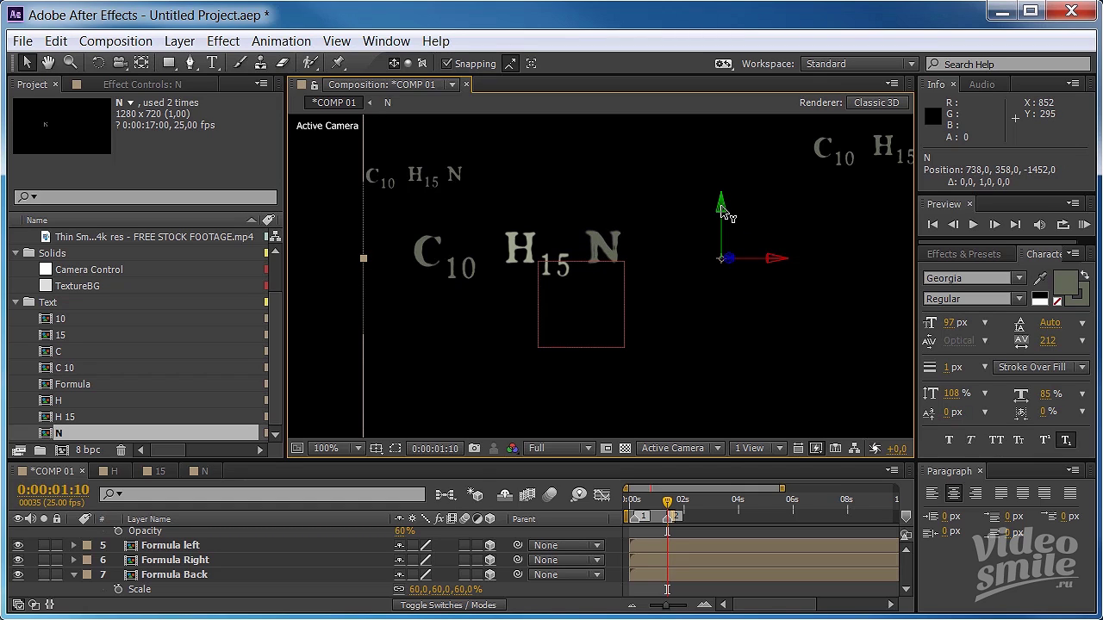
pyautogui.moveTo(773, 259); pyautogui.dragTo(775, 263)
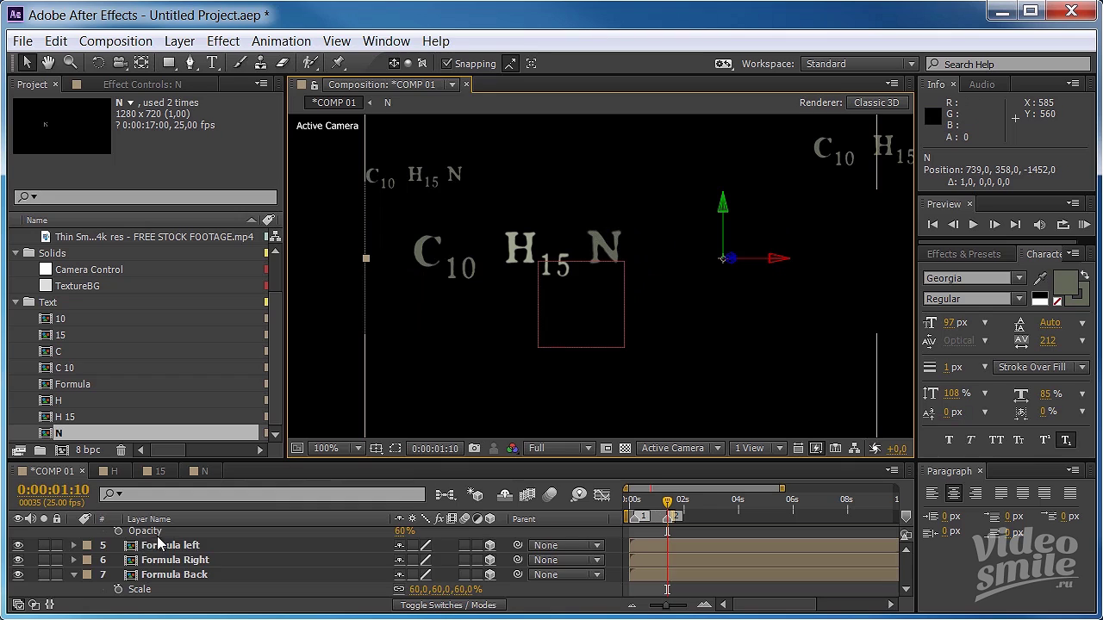
# Step: Set the N layer's opacity to 60%
pyautogui.scroll(3, 169, 549)
pyautogui.click(422, 580)
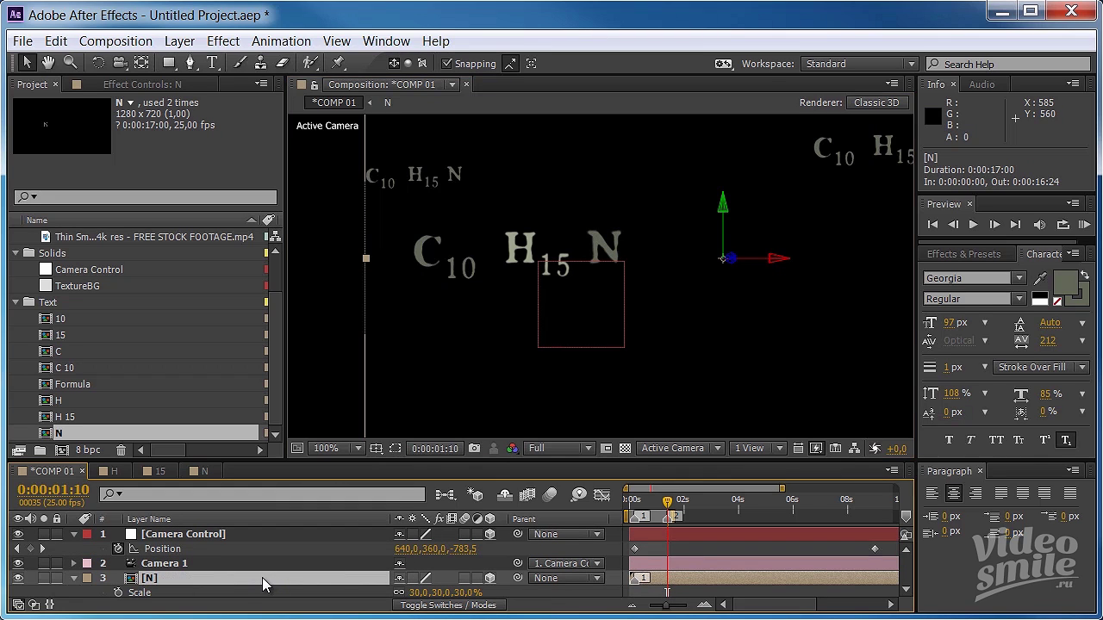
pyautogui.press('t')
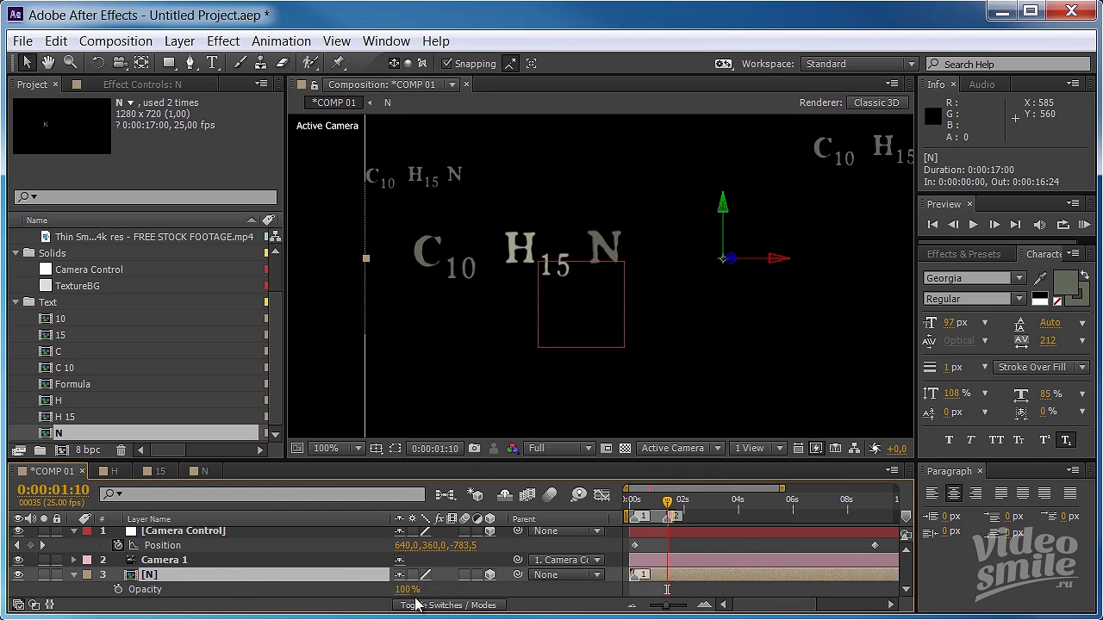
pyautogui.click(410, 589)
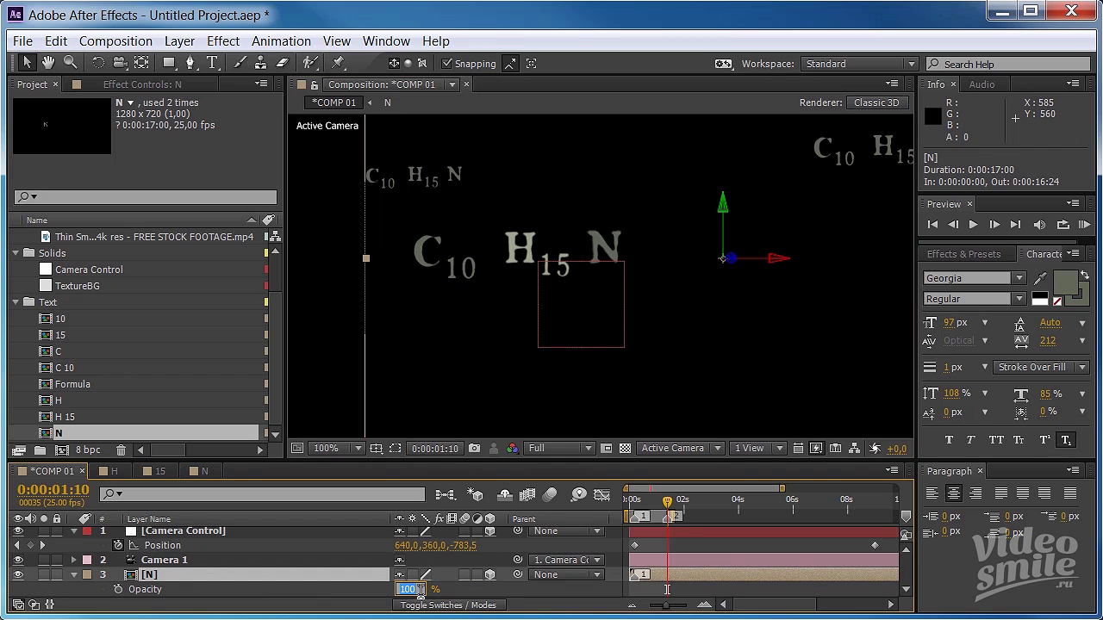
pyautogui.write('60')
pyautogui.press('Return')
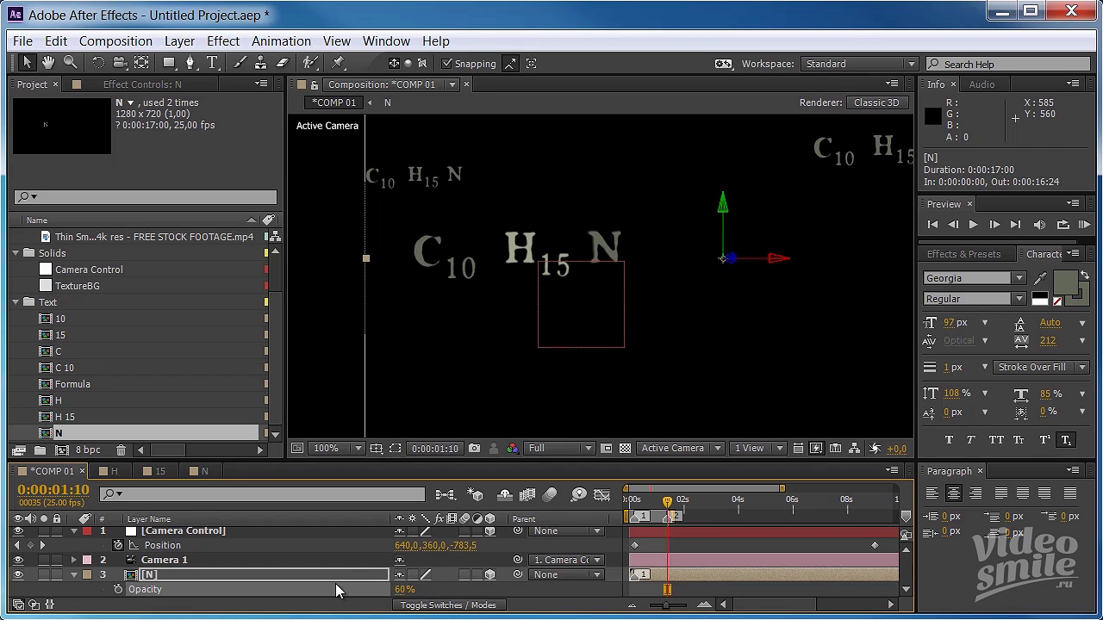
# Step: Switch N to Add blend mode and set an opacity keyframe at 0:00:01:10
pyautogui.click(324, 574)
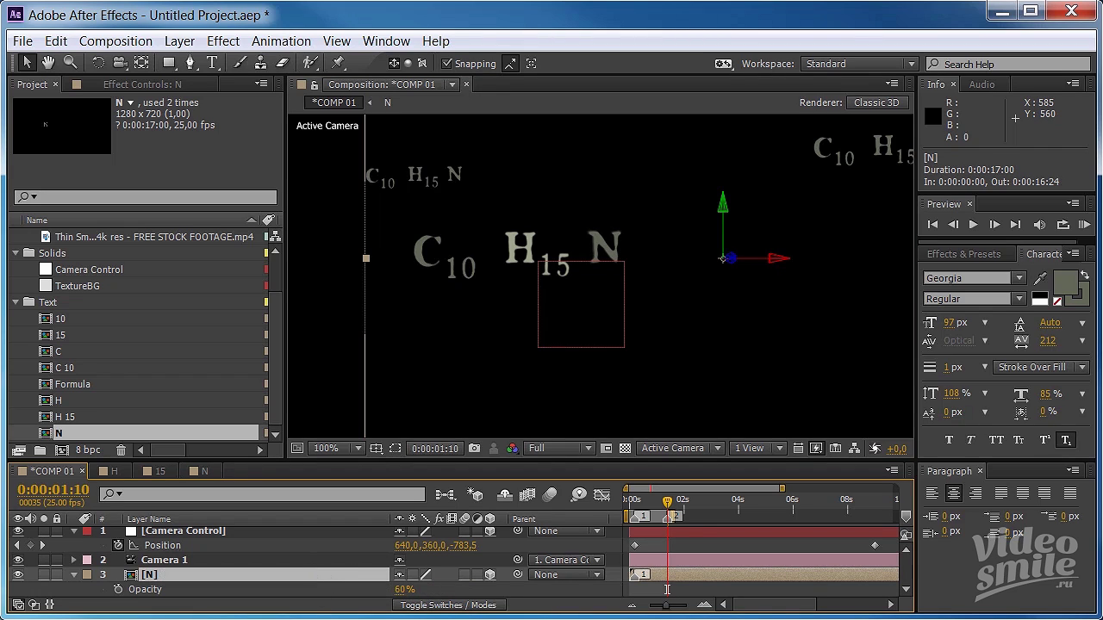
pyautogui.click(449, 606)
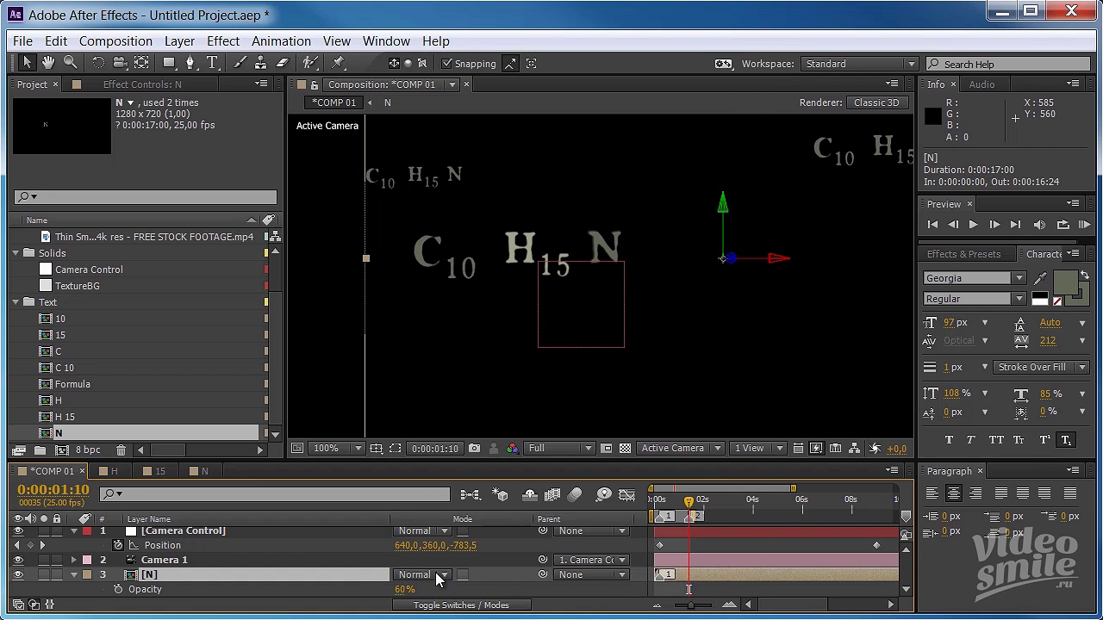
pyautogui.click(441, 575)
pyautogui.click(500, 192)
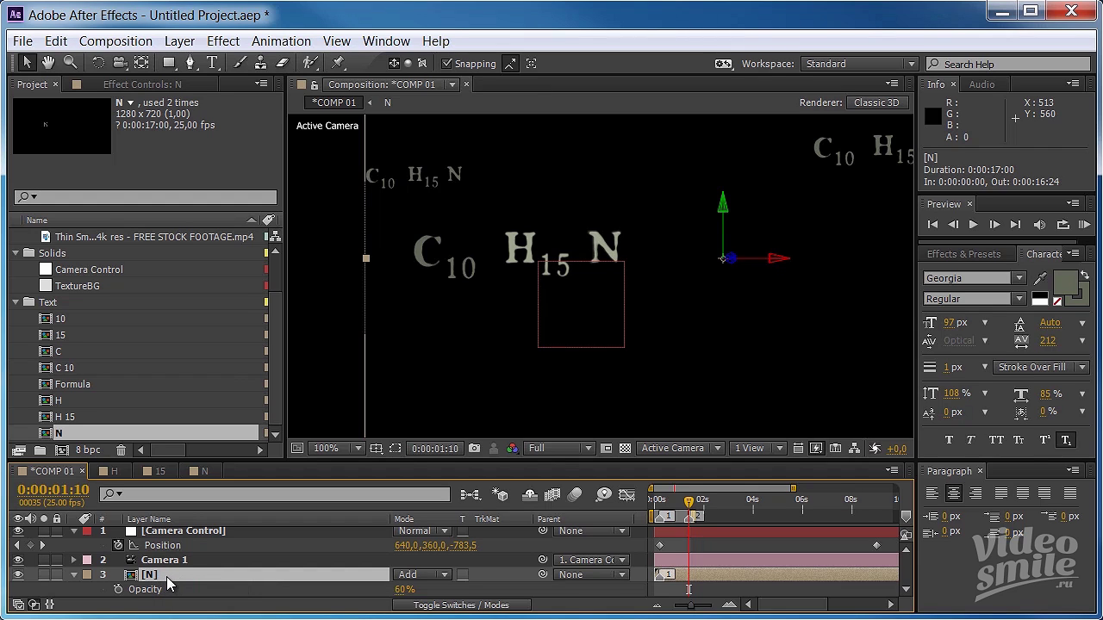
pyautogui.click(118, 590)
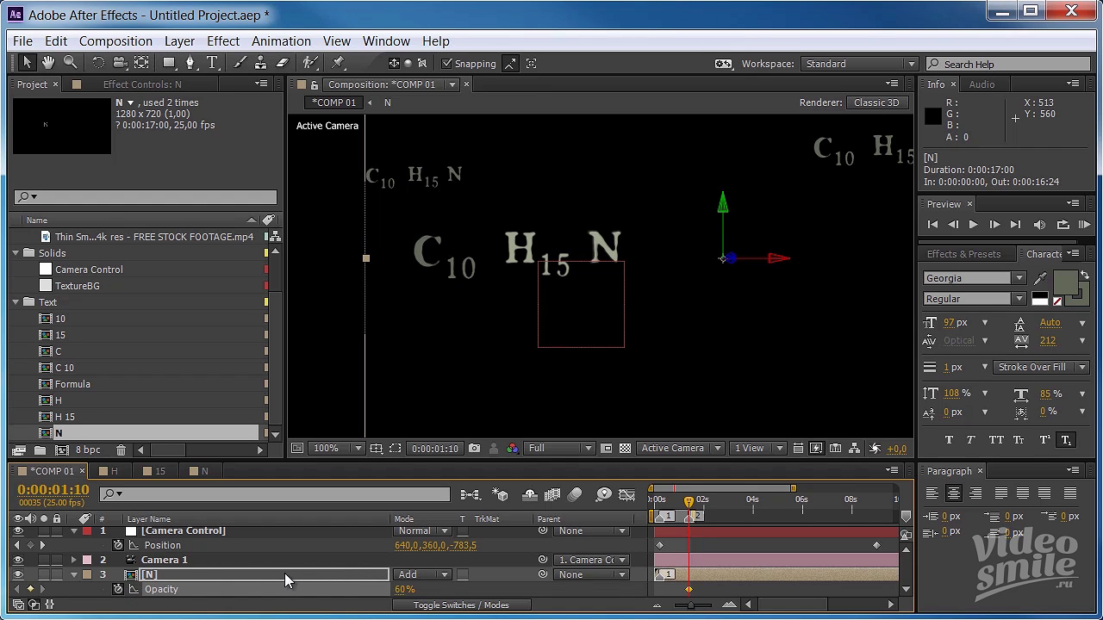
# Step: Add an H 15 opacity keyframe and lower both layers' keyframed opacity together
pyautogui.scroll(-3, 275, 573)
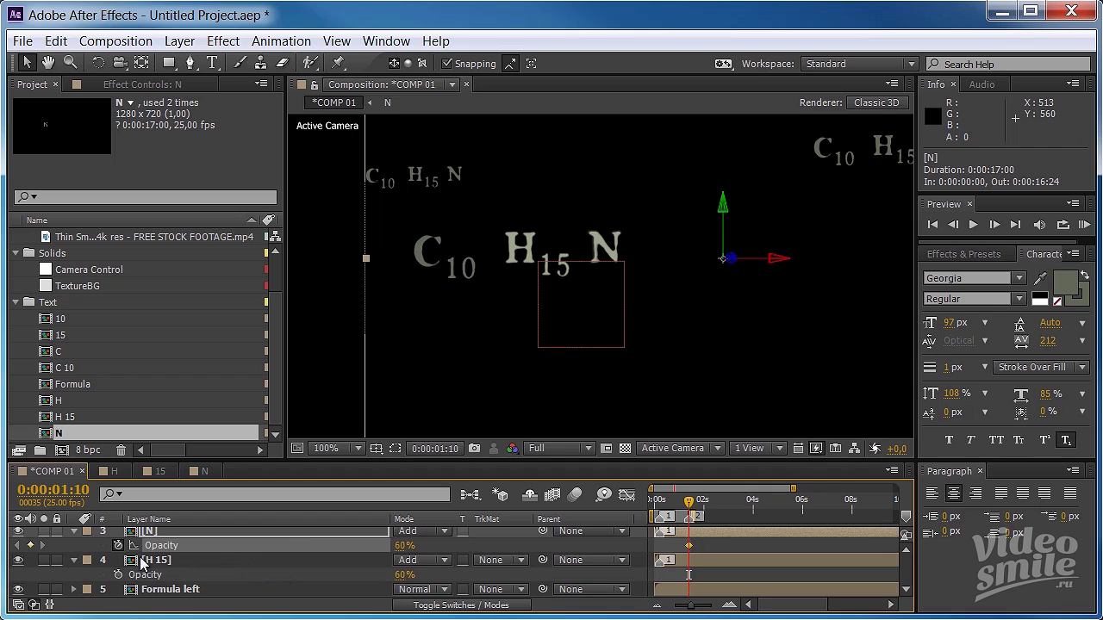
pyautogui.click(118, 575)
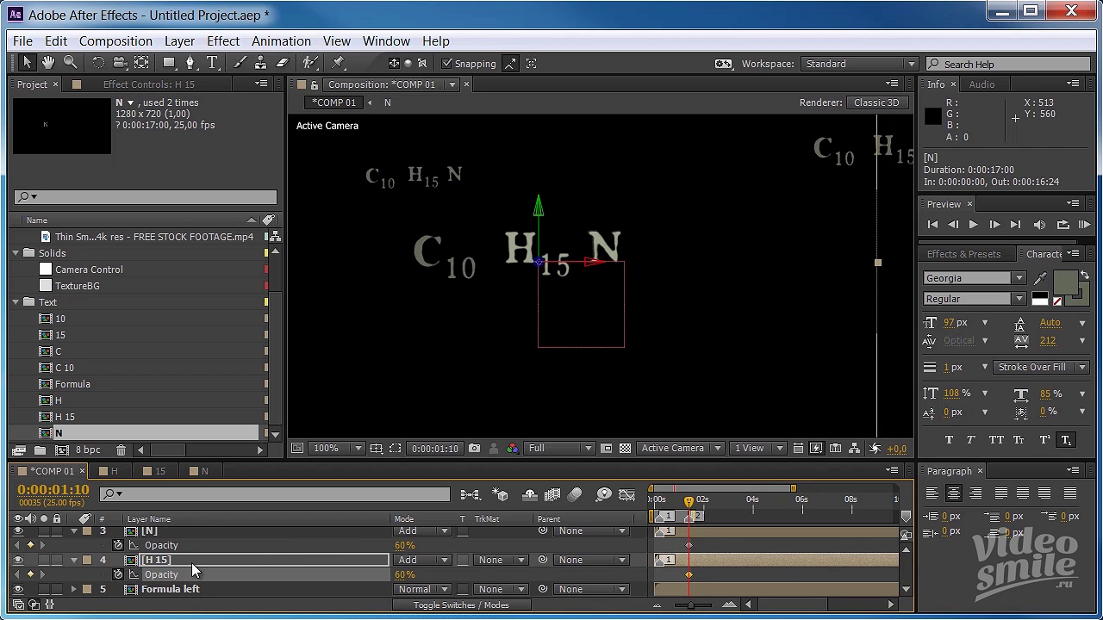
pyautogui.moveTo(699, 538); pyautogui.dragTo(687, 580)
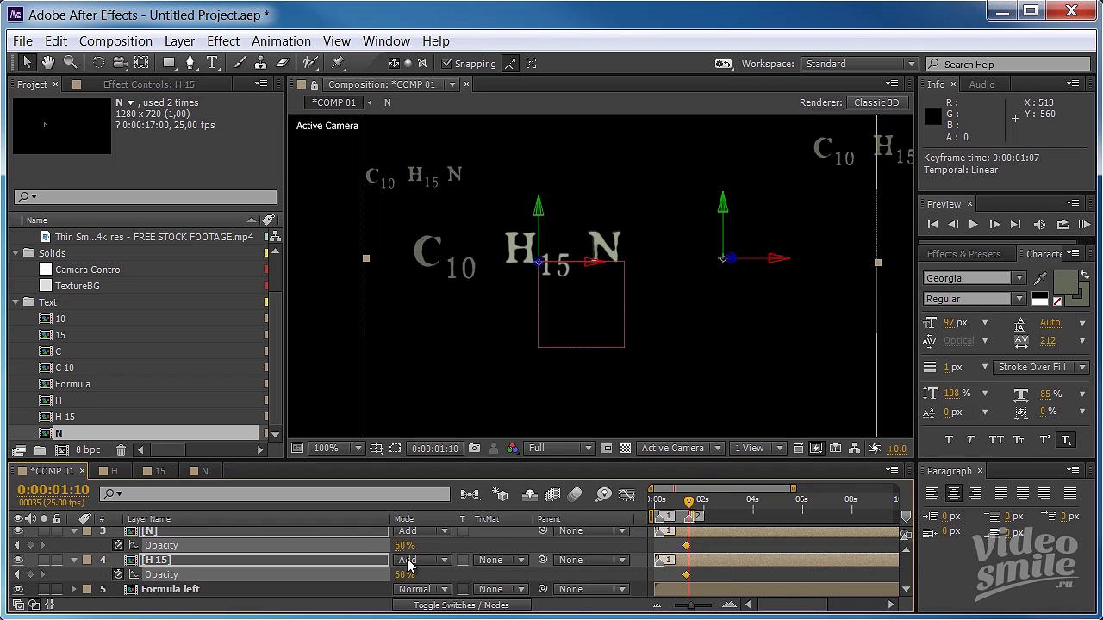
pyautogui.moveTo(401, 546); pyautogui.dragTo(236, 539)
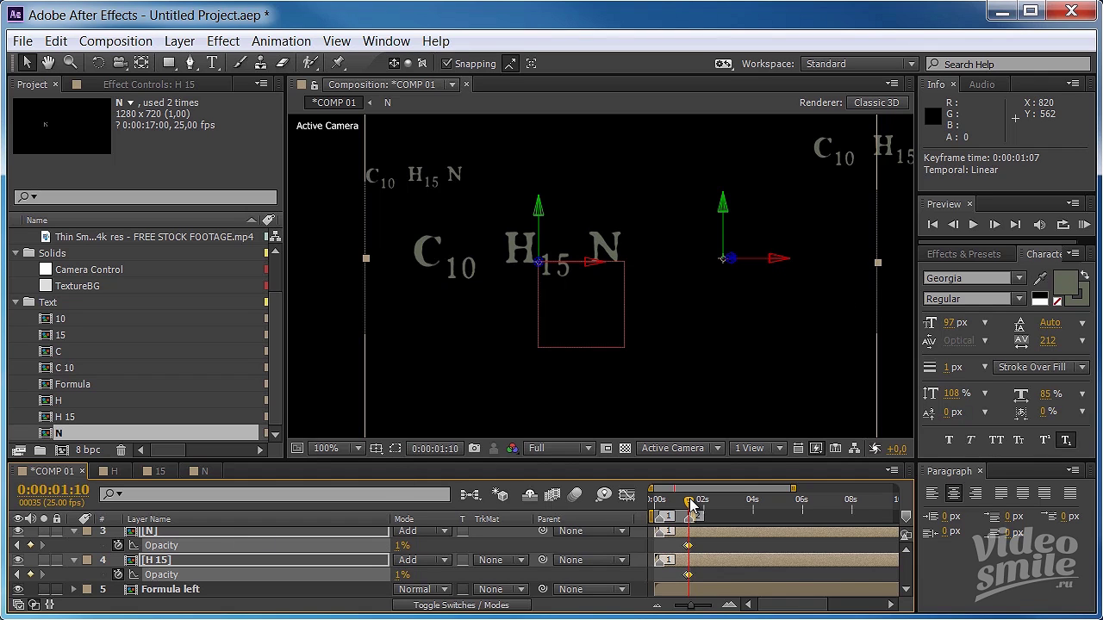
# Step: Set the N and H 15 opacity keyframes to 0% at 0:00:01:10
pyautogui.moveTo(690, 504)
pyautogui.mouseDown()
pyautogui.moveTo(670, 505)
pyautogui.moveTo(694, 507)
pyautogui.mouseUp()
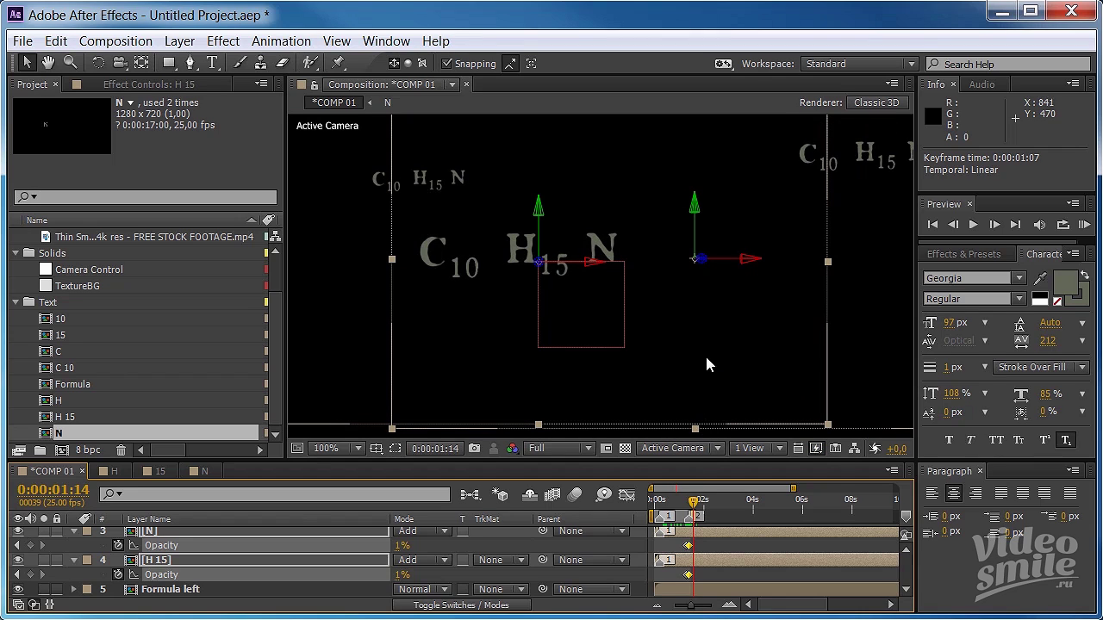
pyautogui.moveTo(694, 507); pyautogui.dragTo(690, 507)
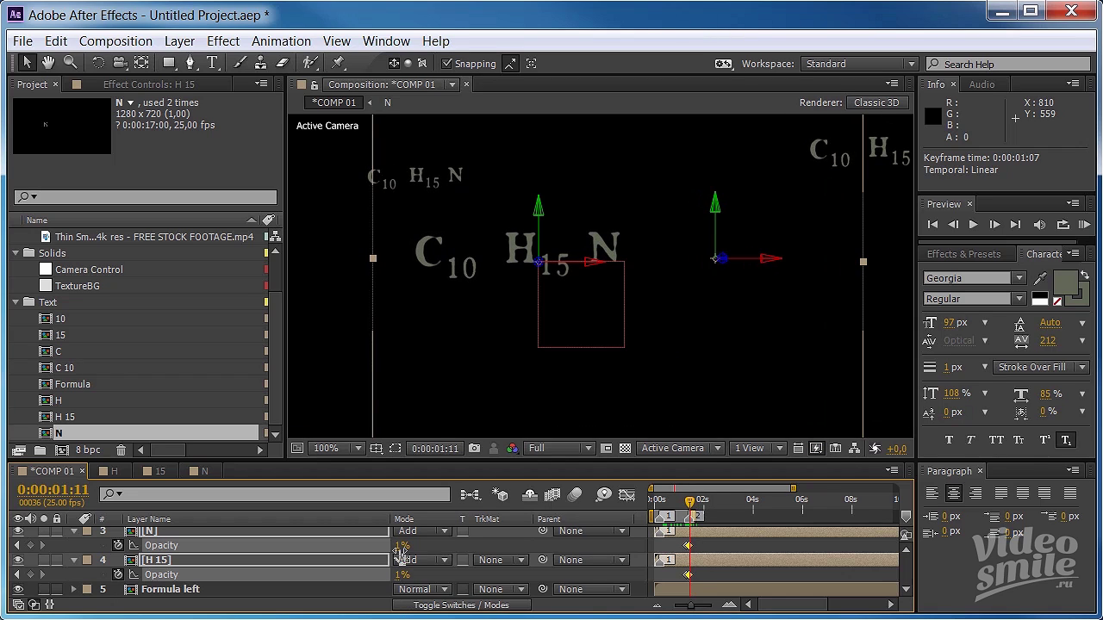
pyautogui.moveTo(402, 546); pyautogui.dragTo(385, 558)
pyautogui.hotkey('ctrl', 'z')
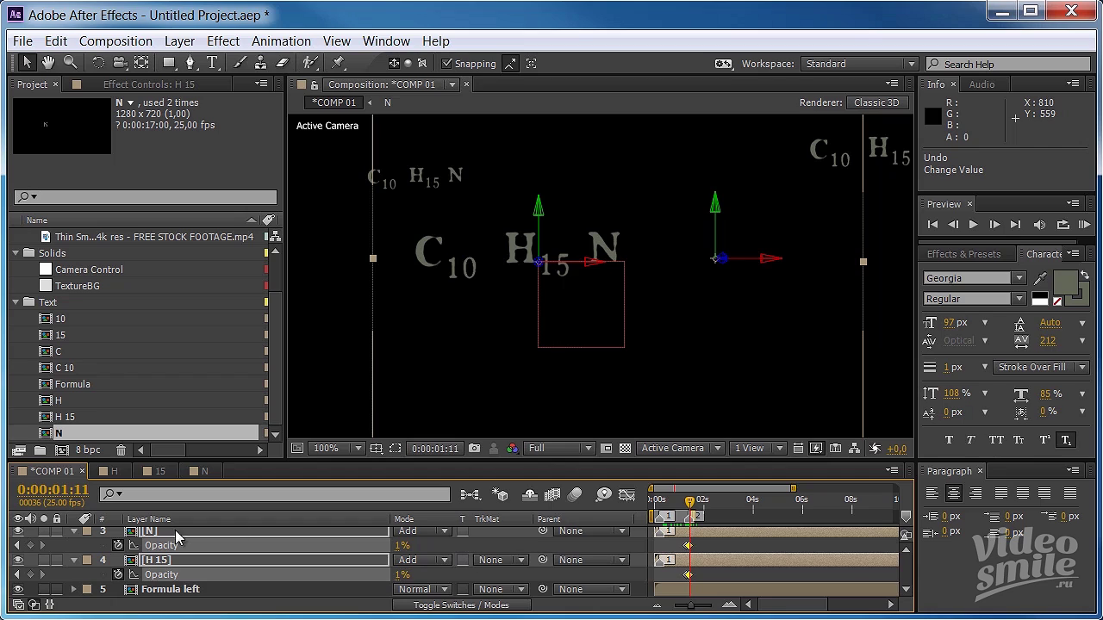
pyautogui.click(17, 545)
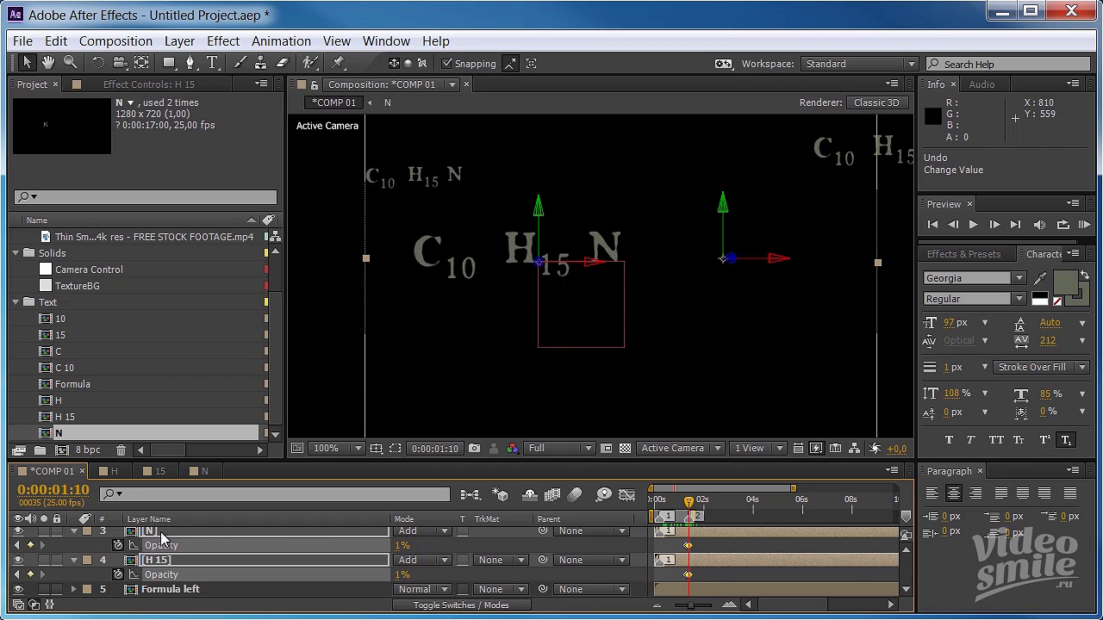
pyautogui.moveTo(402, 546); pyautogui.dragTo(380, 548)
pyautogui.scroll(-2, 603, 276)
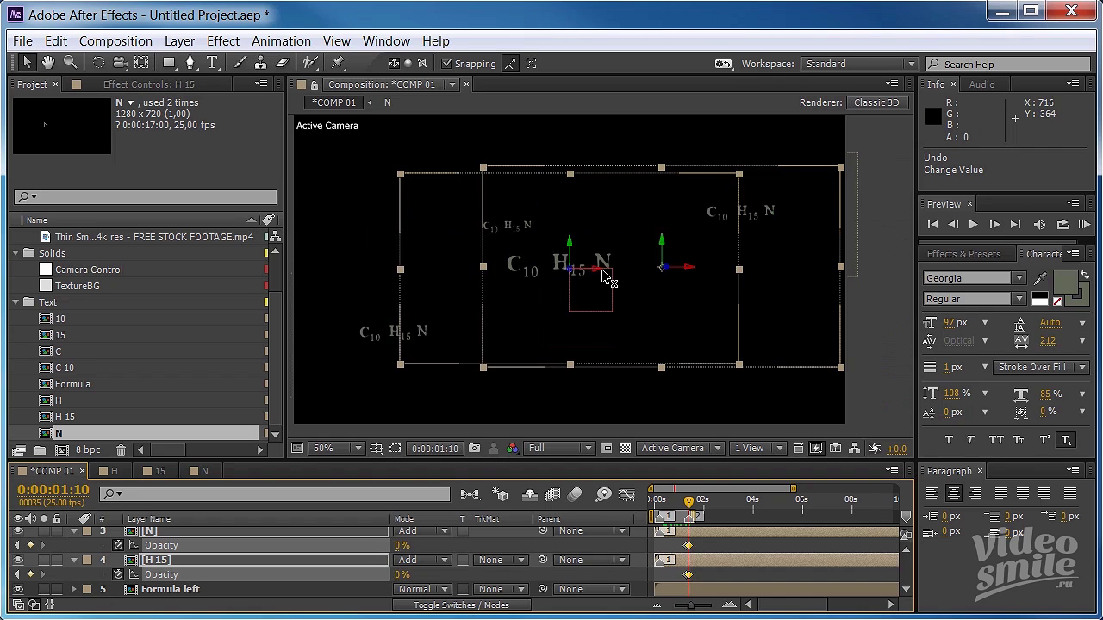
pyautogui.scroll(-2, 39, 572)
pyautogui.scroll(-2, 39, 572)
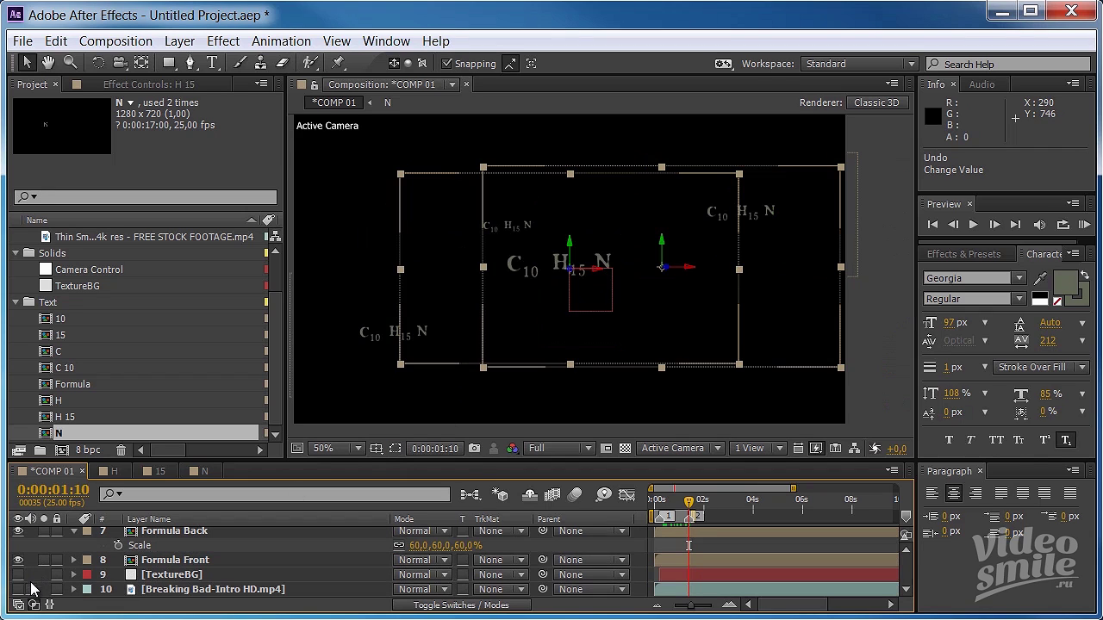
# Step: Show the Breaking Bad-Intro HD.mp4 layer and inspect the scene, ending at 100% zoom
pyautogui.click(18, 590)
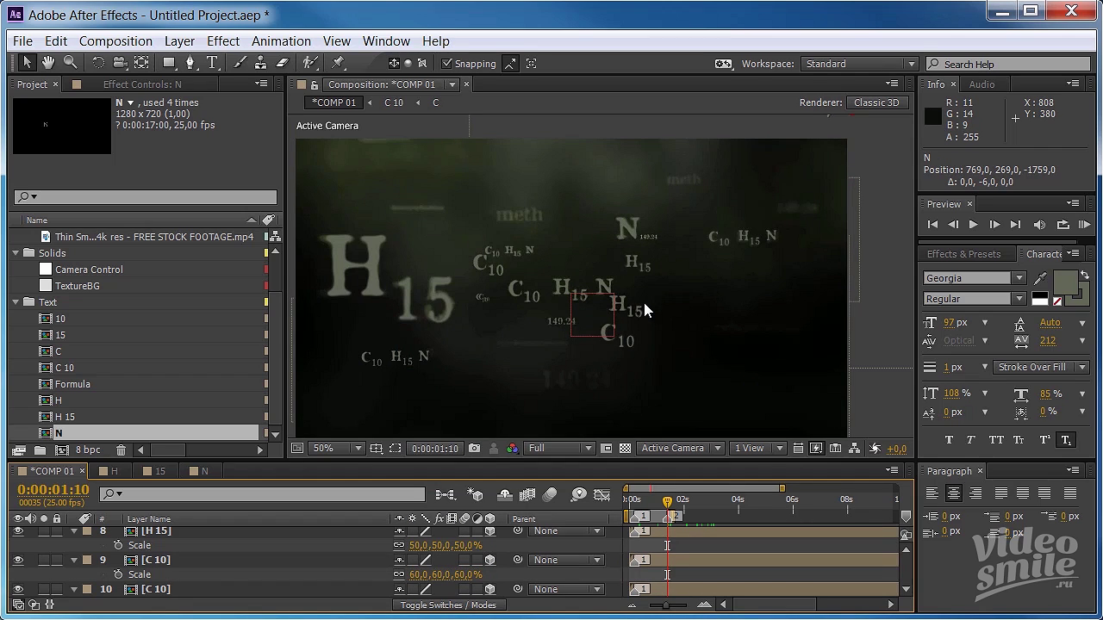
pyautogui.scroll(2, 644, 303)
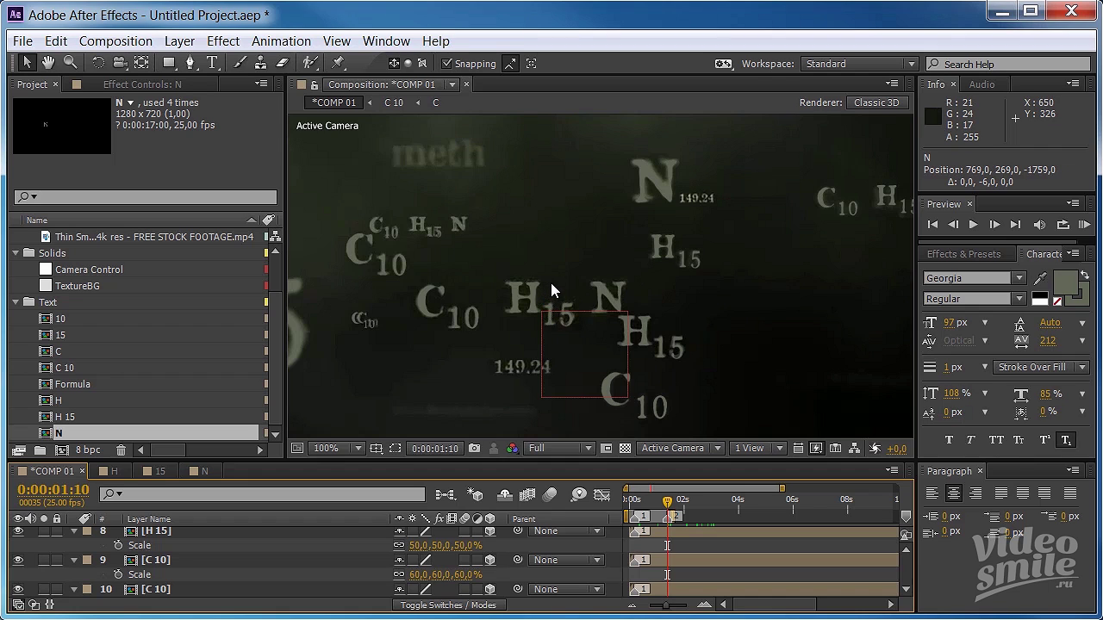
pyautogui.moveTo(529, 263); pyautogui.dragTo(569, 174)
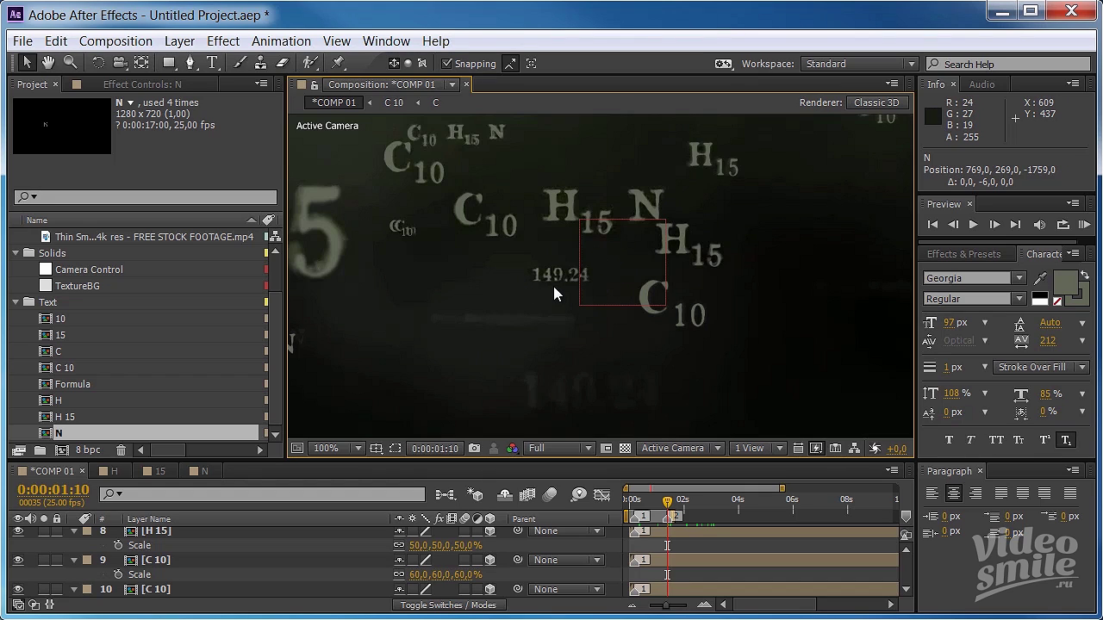
pyautogui.scroll(-2, 553, 286)
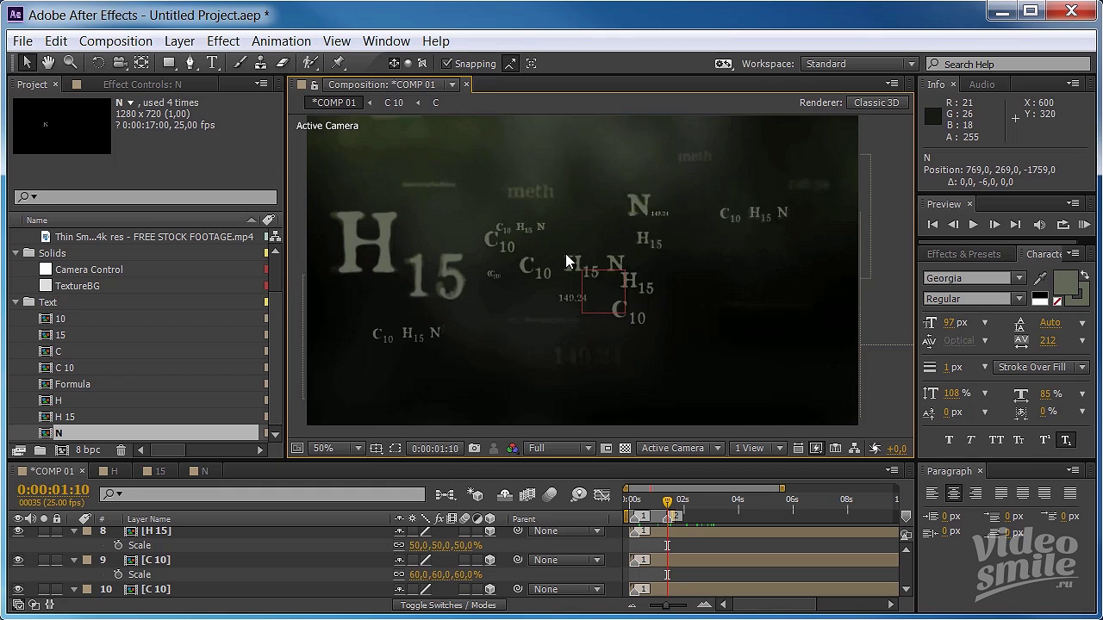
pyautogui.press('/')
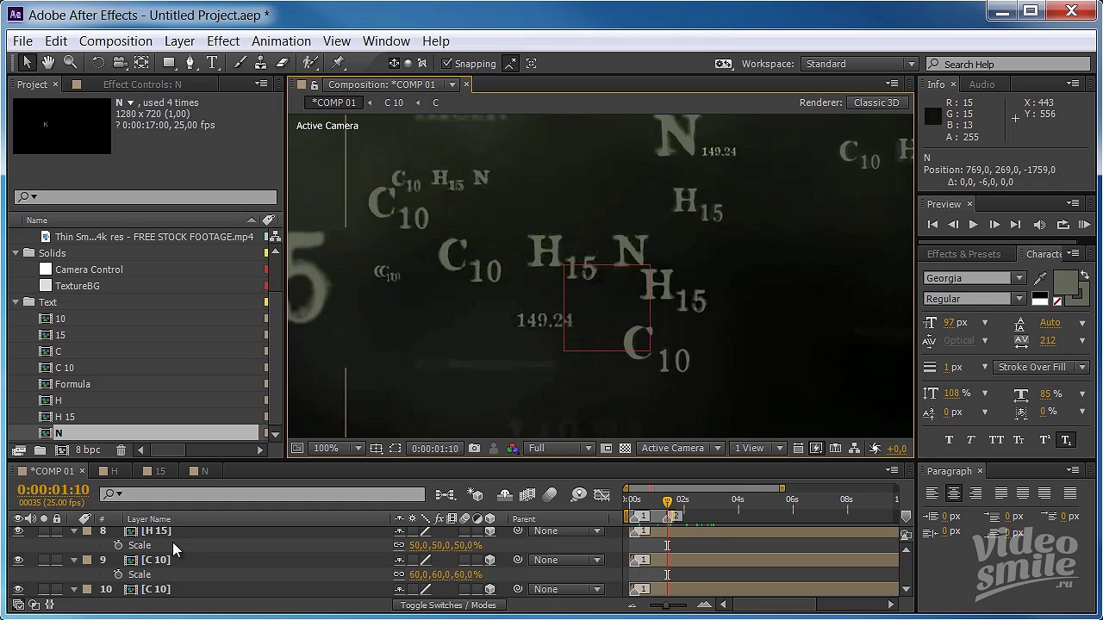
# Step: Duplicate the 15 composition, rename the copy 149.24, and open it
pyautogui.click(62, 335)
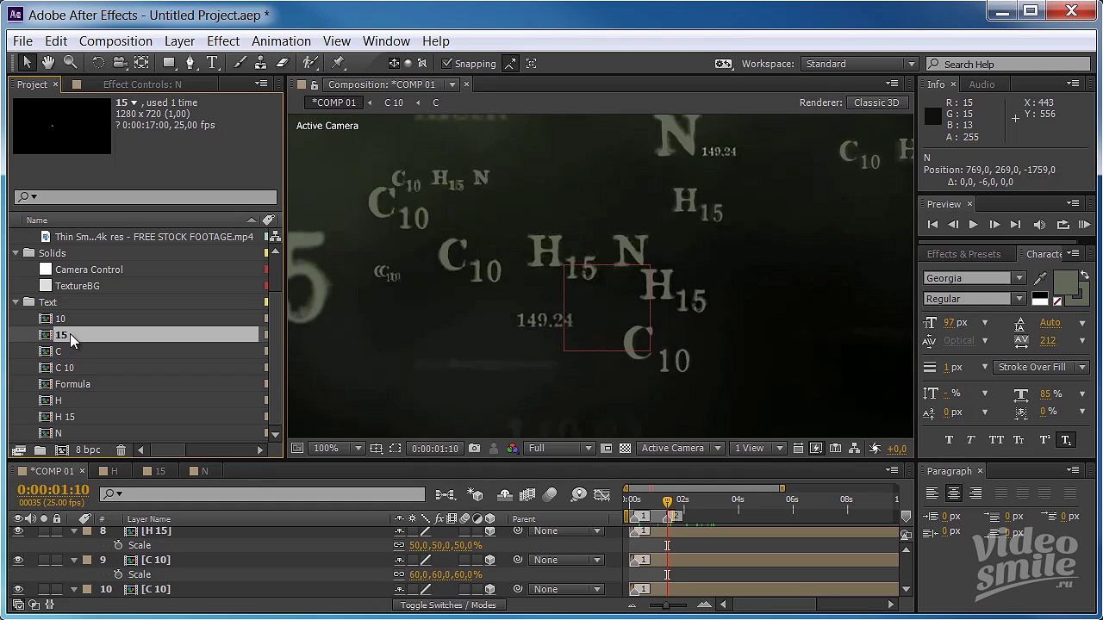
pyautogui.hotkey('ctrl', 'd')
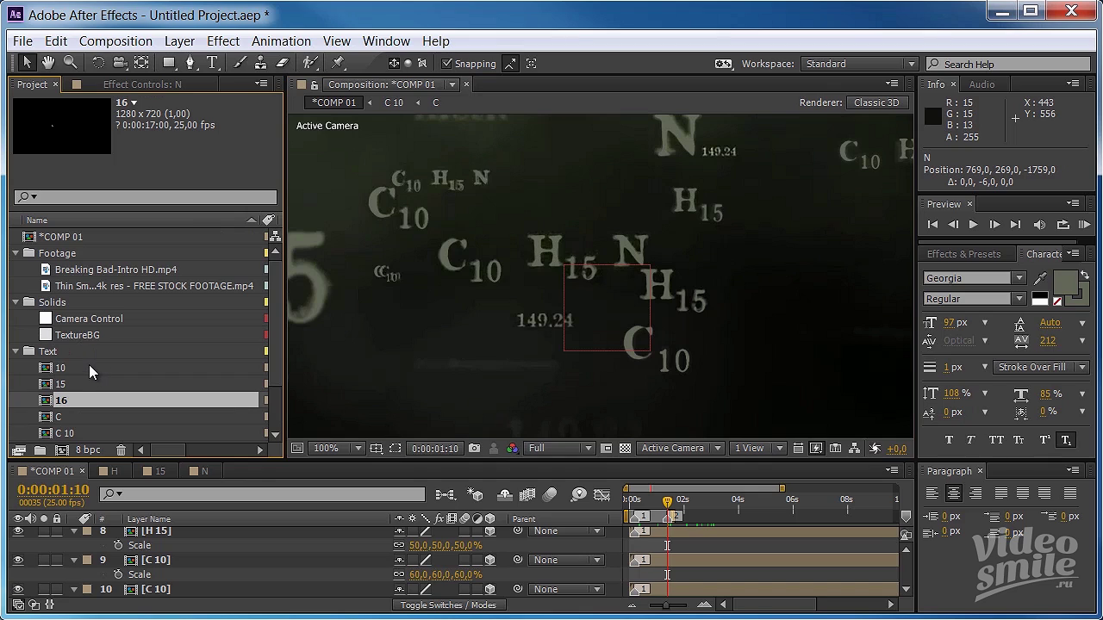
pyautogui.press('Return')
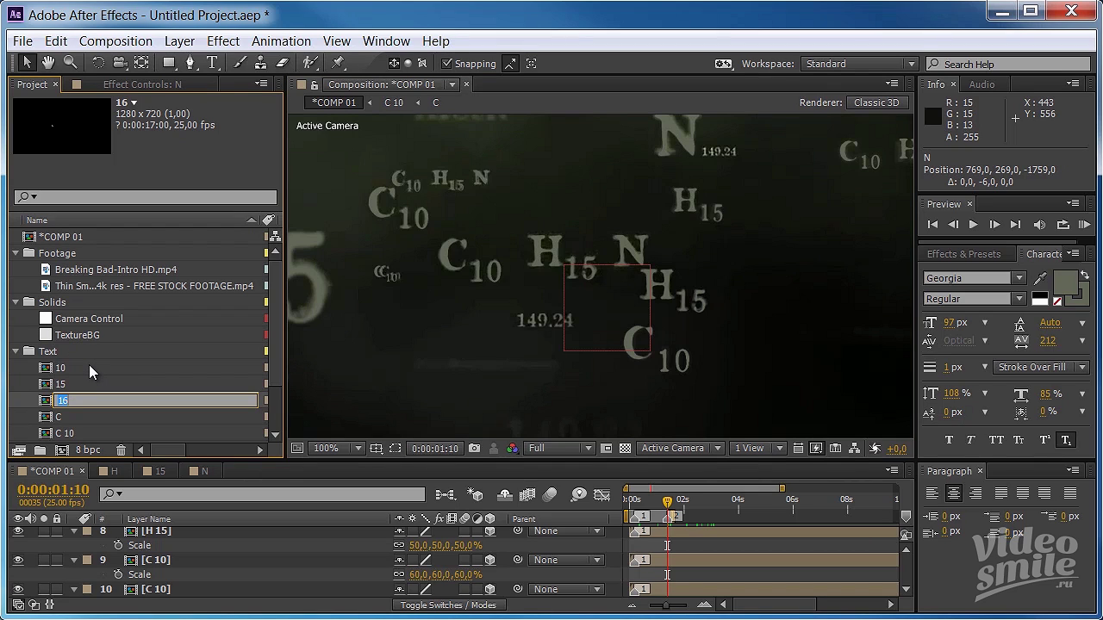
pyautogui.write('149.')
pyautogui.write('24')
pyautogui.press('Return')
pyautogui.doubleClick(85, 405)
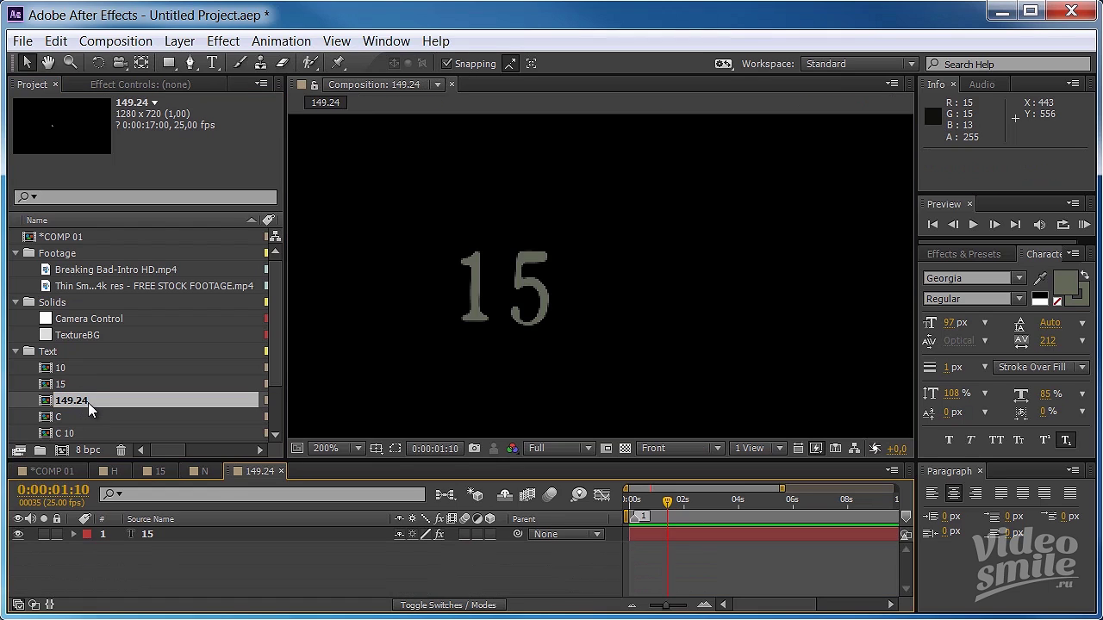
pyautogui.click(551, 292)
# Step: Change the text to 149.24, raise the .2 characters' vertical scale to 144%, and return to COMP 01
pyautogui.doubleClick(550, 302)
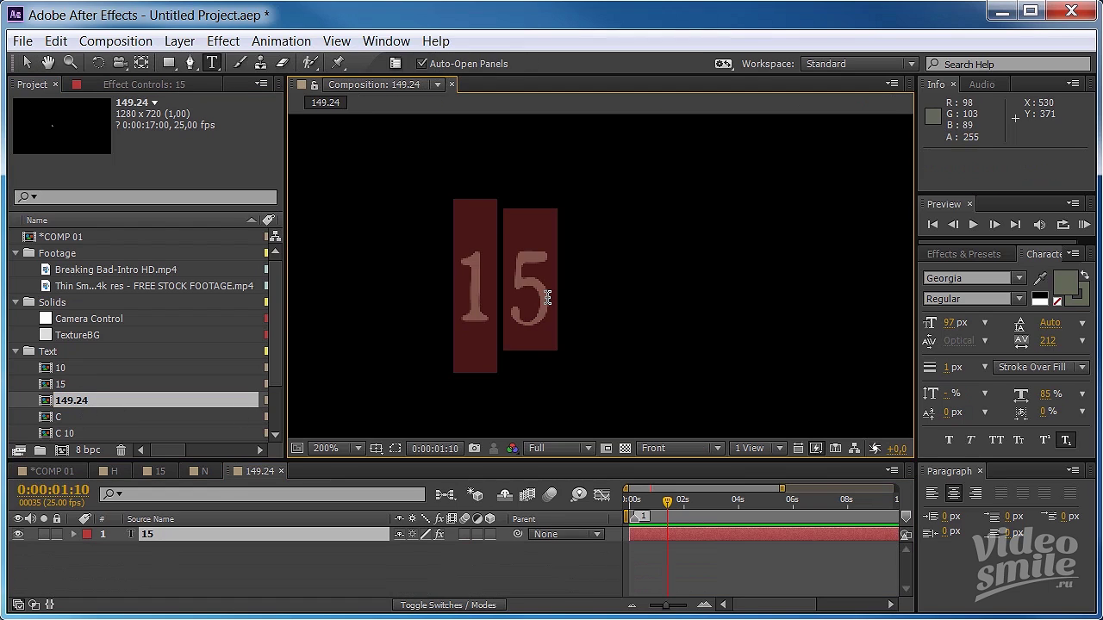
pyautogui.moveTo(552, 302); pyautogui.dragTo(515, 293)
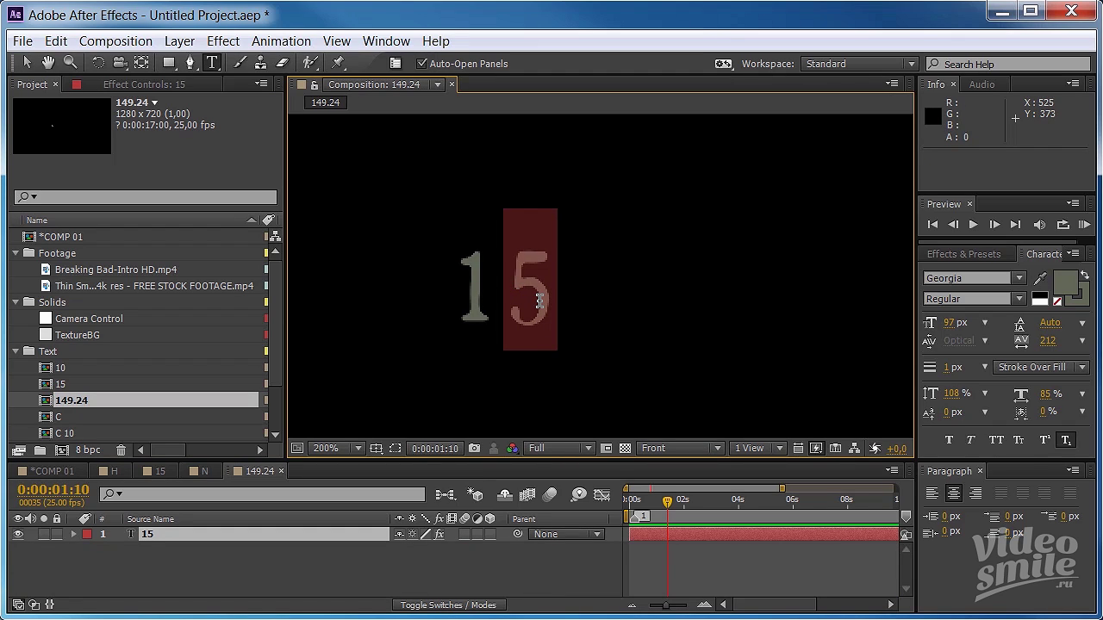
pyautogui.write('4')
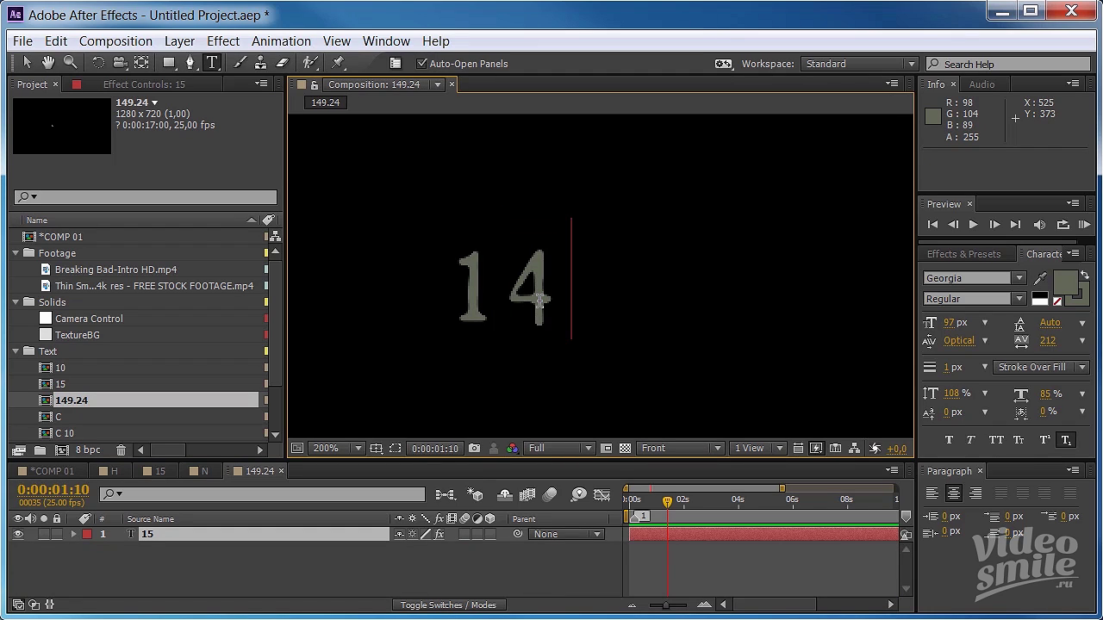
pyautogui.write('9')
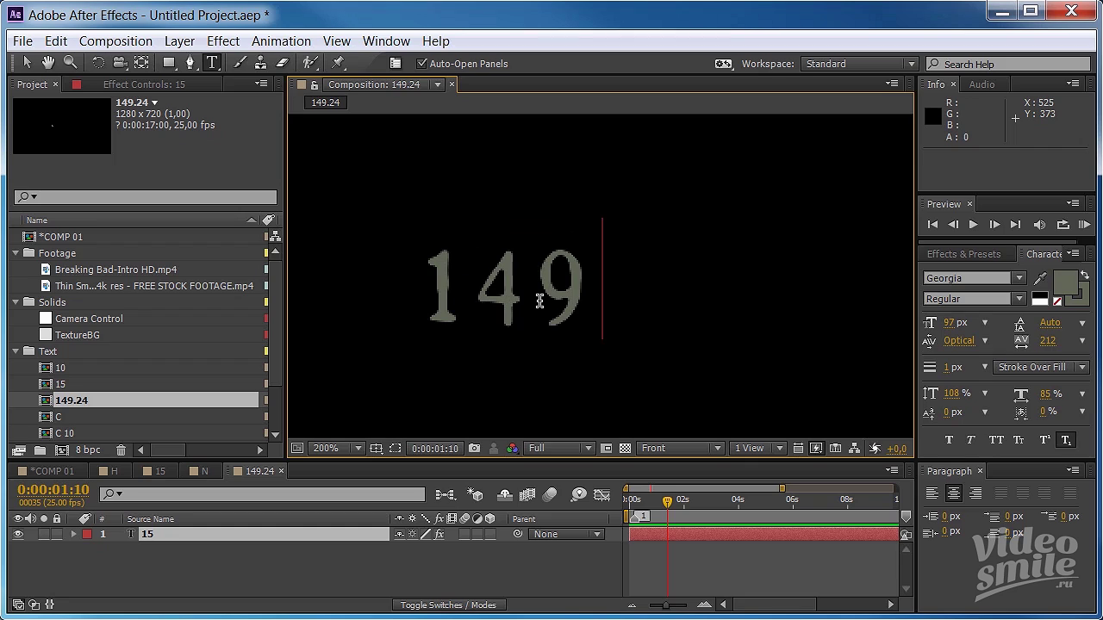
pyautogui.write('.2')
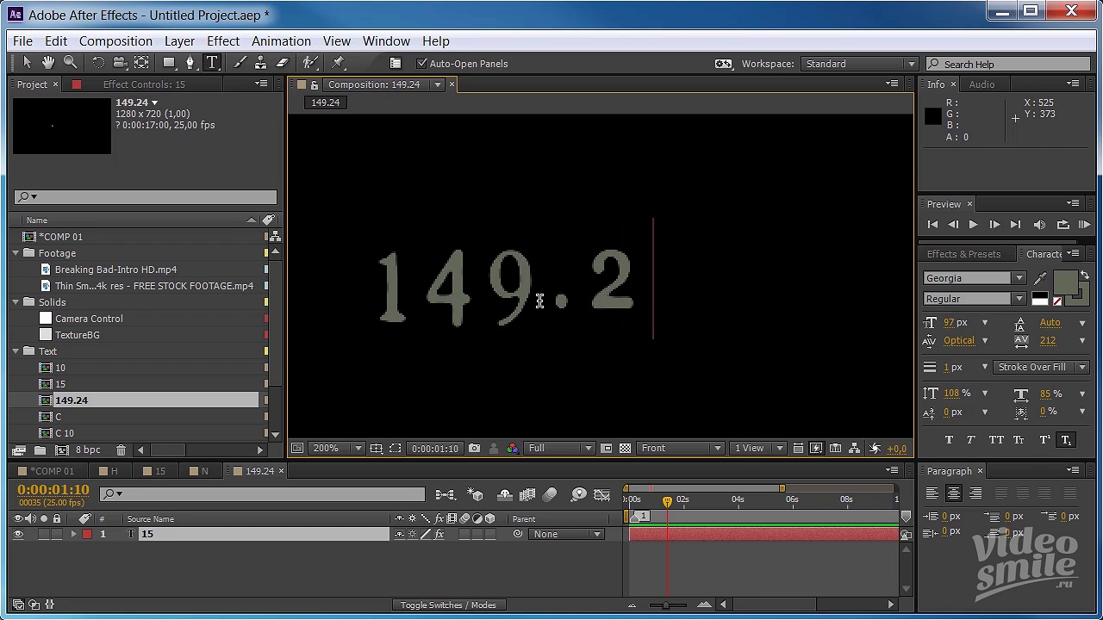
pyautogui.write('4')
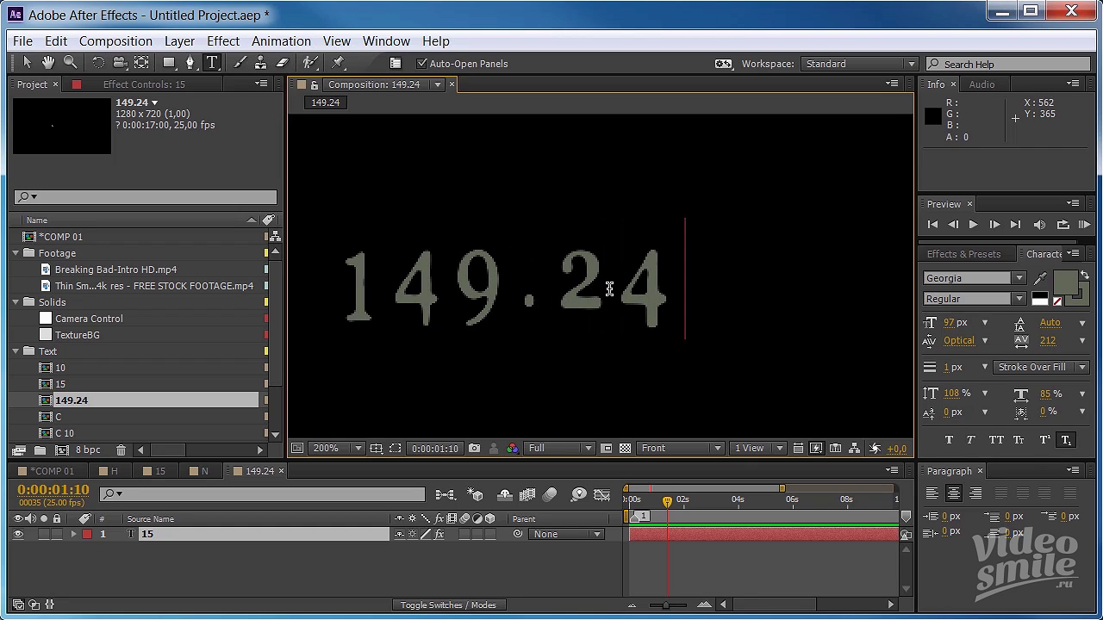
pyautogui.moveTo(609, 288); pyautogui.dragTo(527, 298)
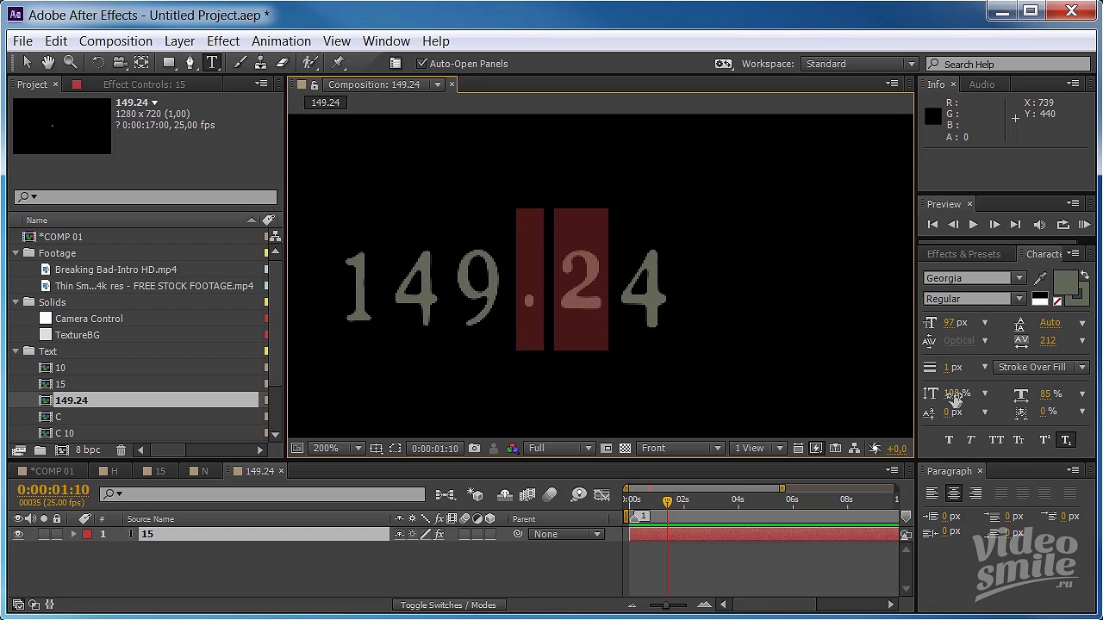
pyautogui.moveTo(955, 396); pyautogui.dragTo(982, 393)
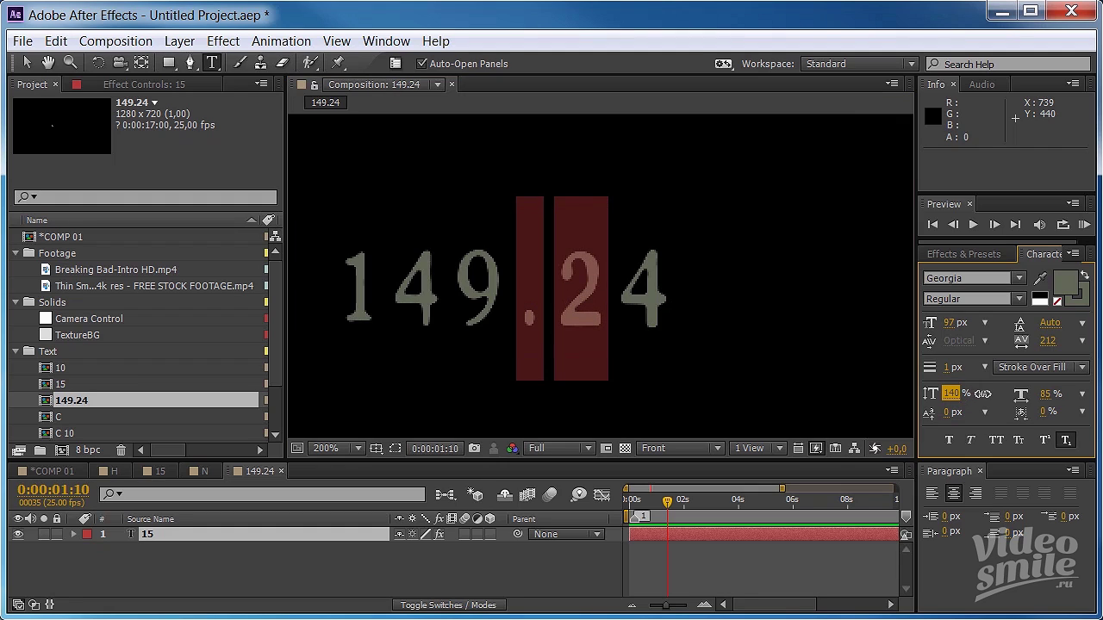
pyautogui.moveTo(983, 394); pyautogui.dragTo(985, 394)
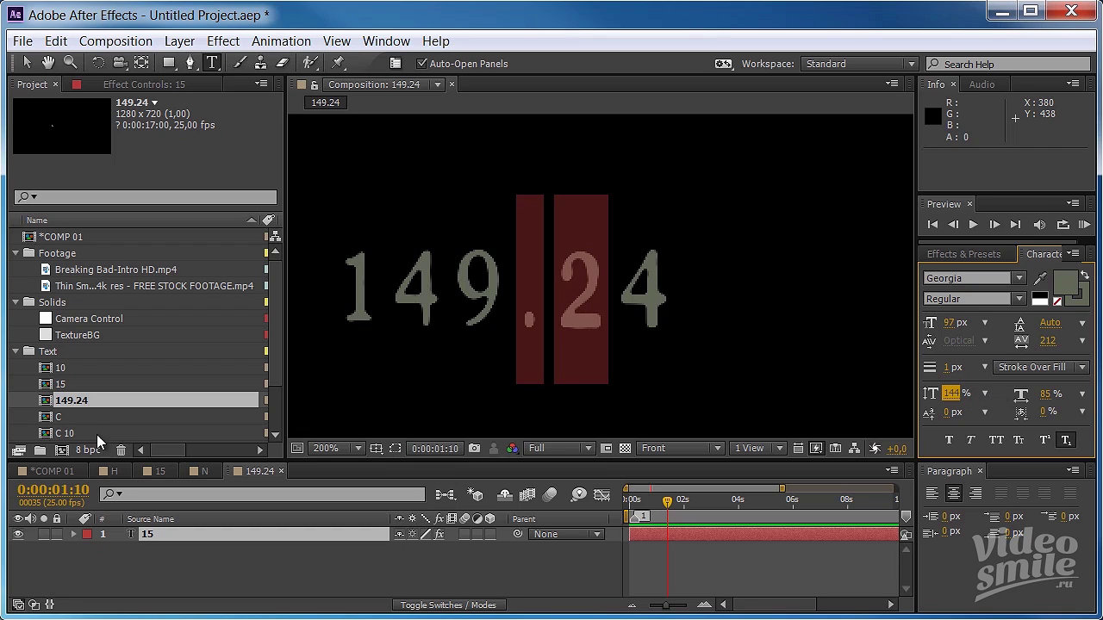
pyautogui.click(74, 399)
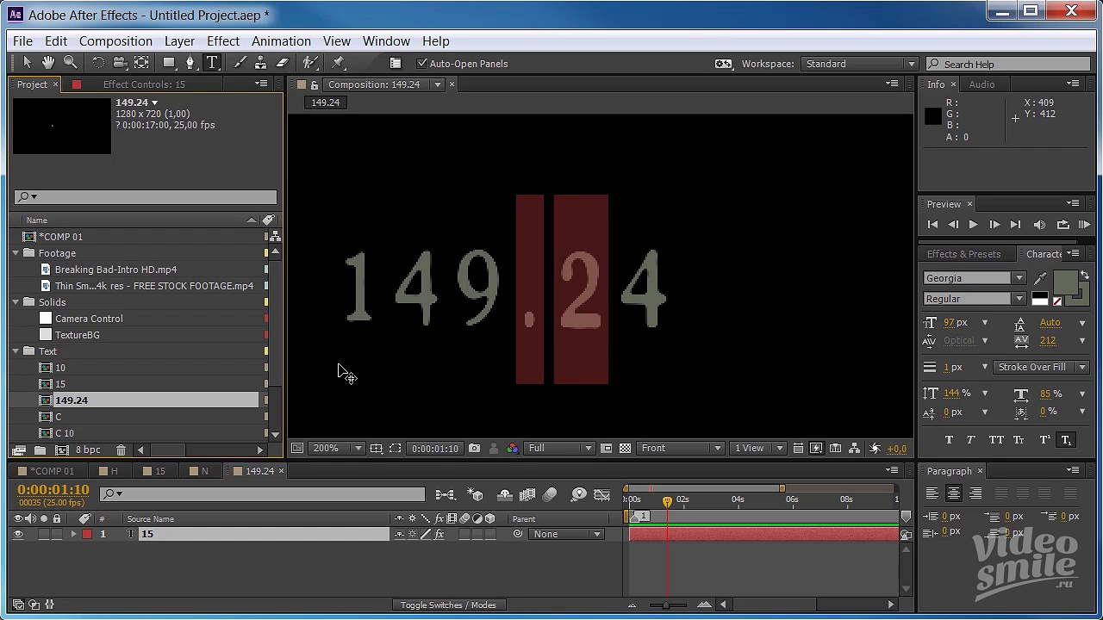
pyautogui.click(55, 469)
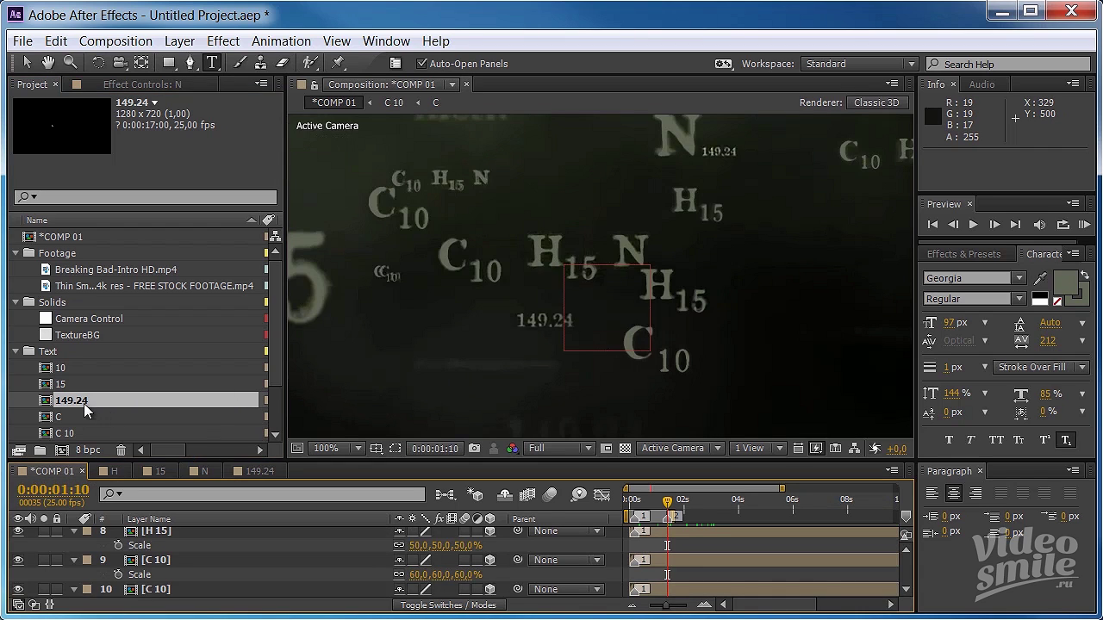
# Step: Add the 149.24 composition to COMP 01 as a 3D layer
pyautogui.moveTo(75, 399); pyautogui.dragTo(164, 569)
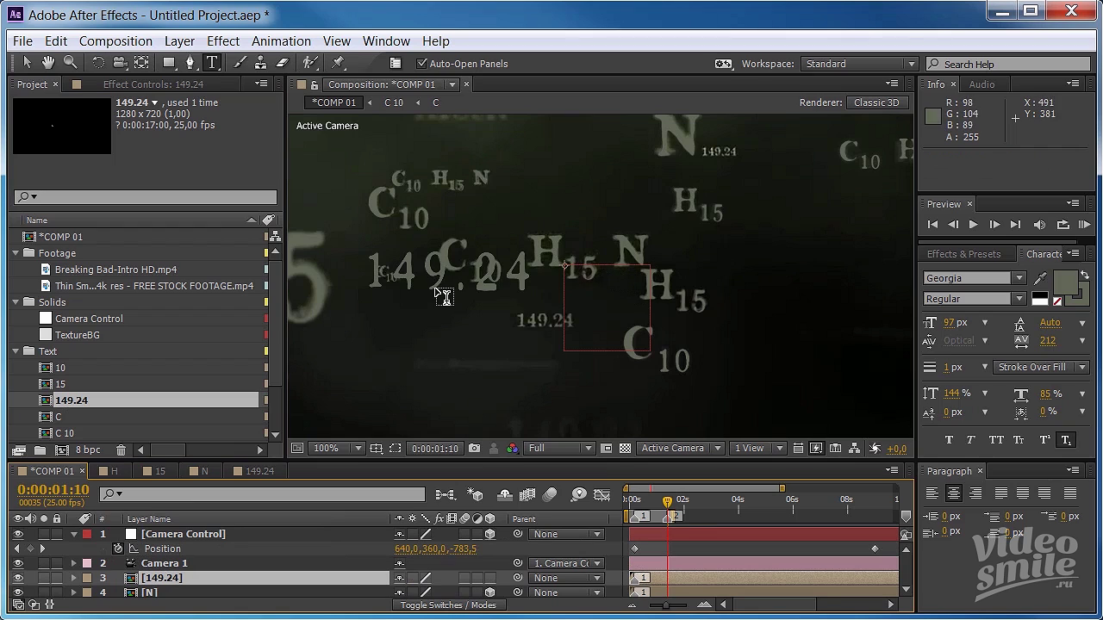
pyautogui.click(187, 577)
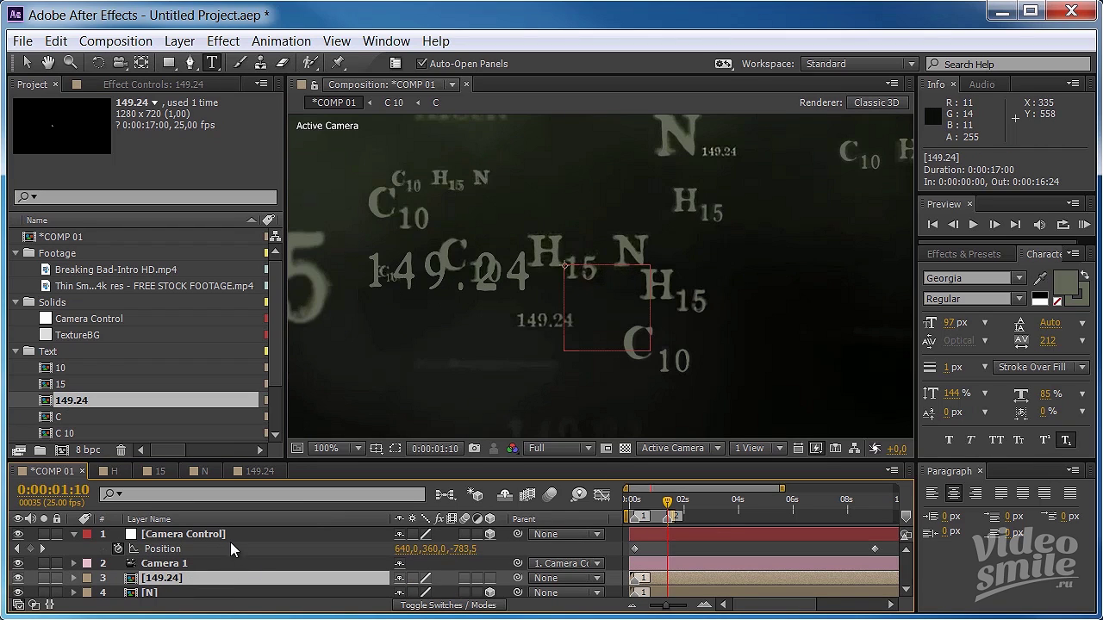
pyautogui.click(491, 579)
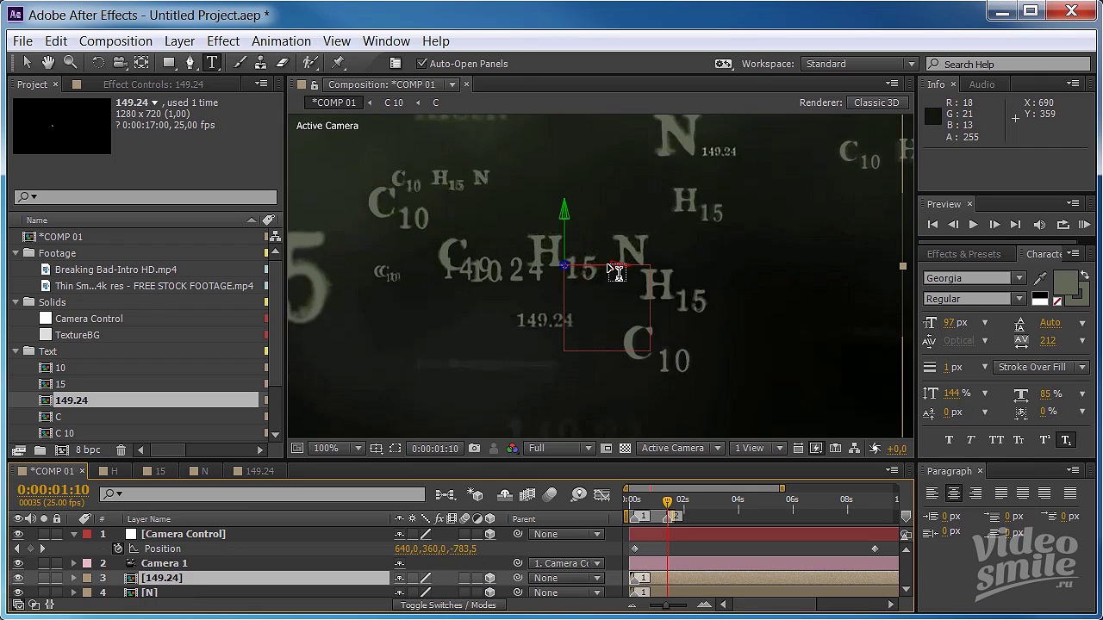
pyautogui.press('v')
# Step: Position the 149.24 number deeper among the letters at 715, 515, 1088.2
pyautogui.moveTo(623, 269); pyautogui.dragTo(699, 268)
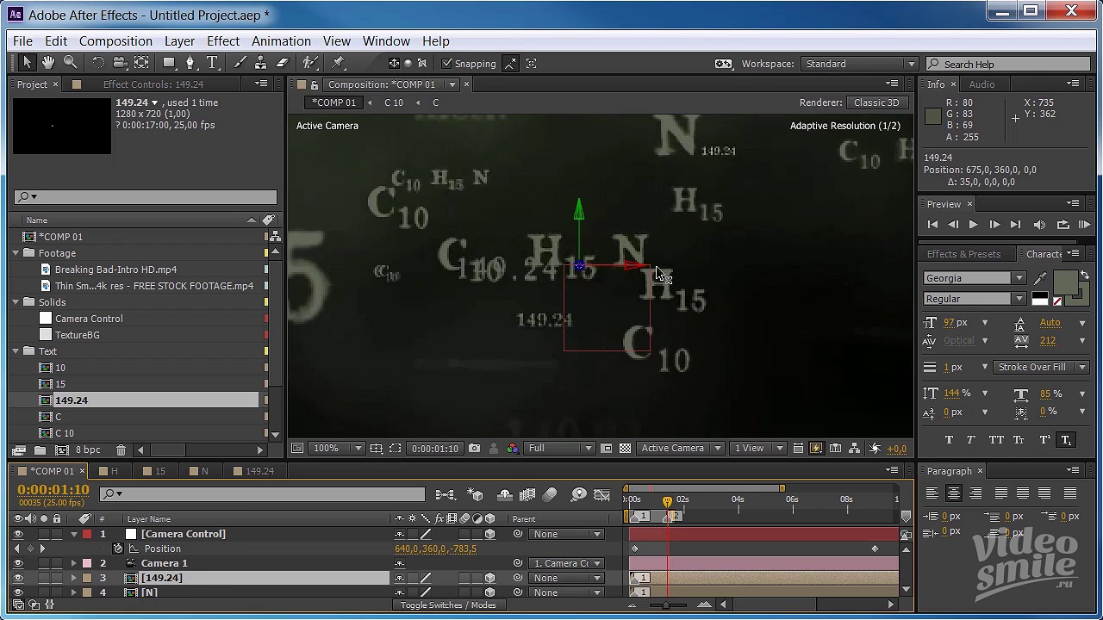
pyautogui.moveTo(622, 220)
pyautogui.mouseDown()
pyautogui.moveTo(614, 306)
pyautogui.moveTo(368, 312)
pyautogui.moveTo(409, 306)
pyautogui.mouseUp()
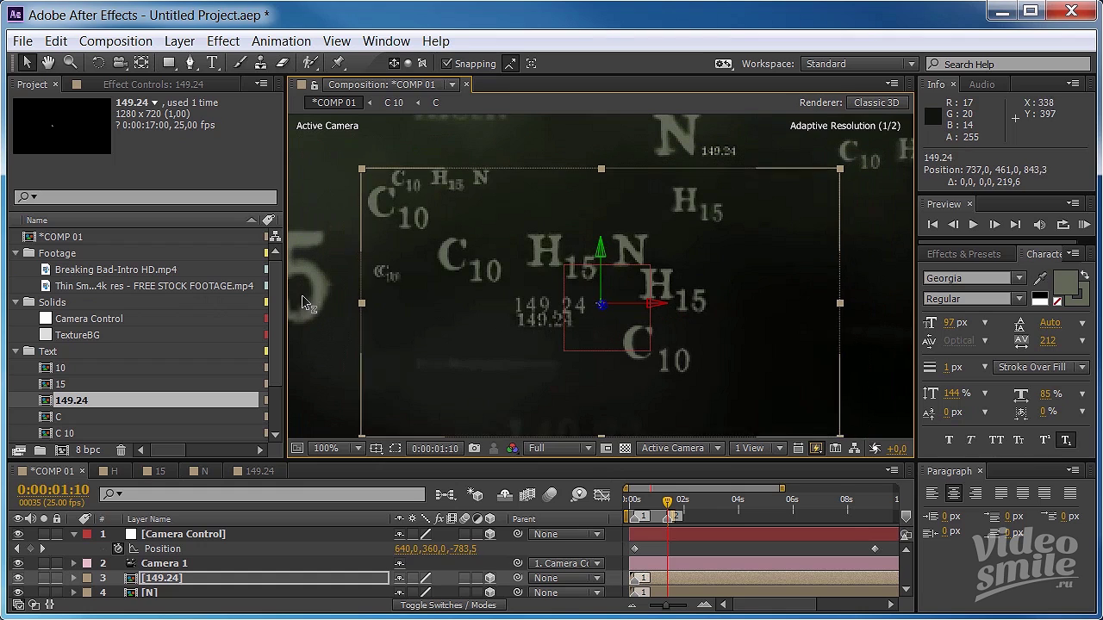
pyautogui.moveTo(600, 252); pyautogui.dragTo(599, 284)
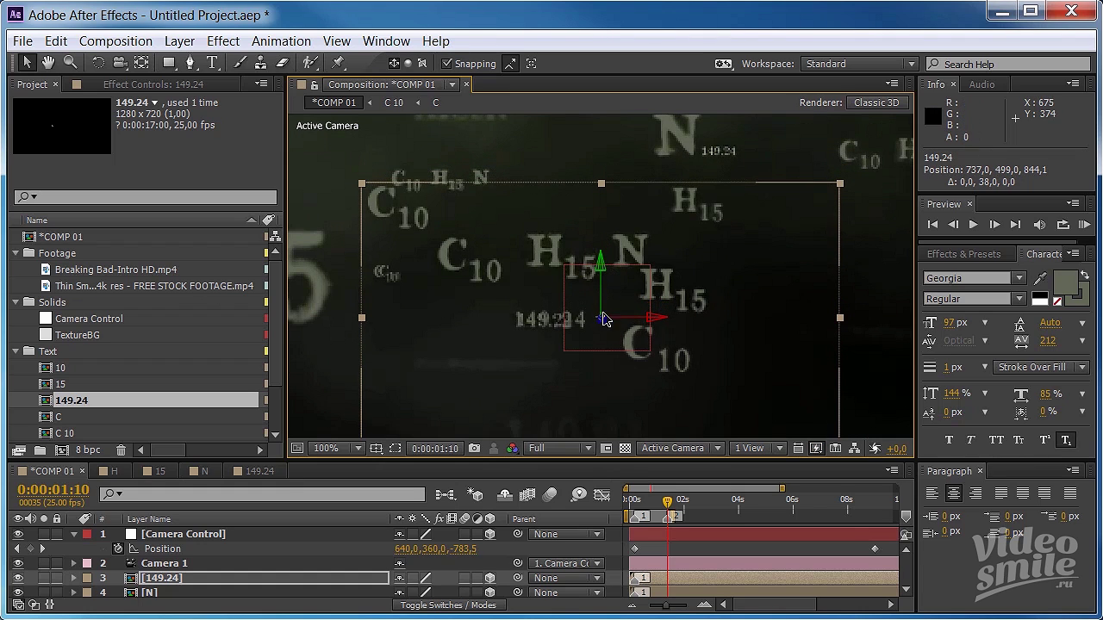
pyautogui.moveTo(604, 328); pyautogui.dragTo(772, 265)
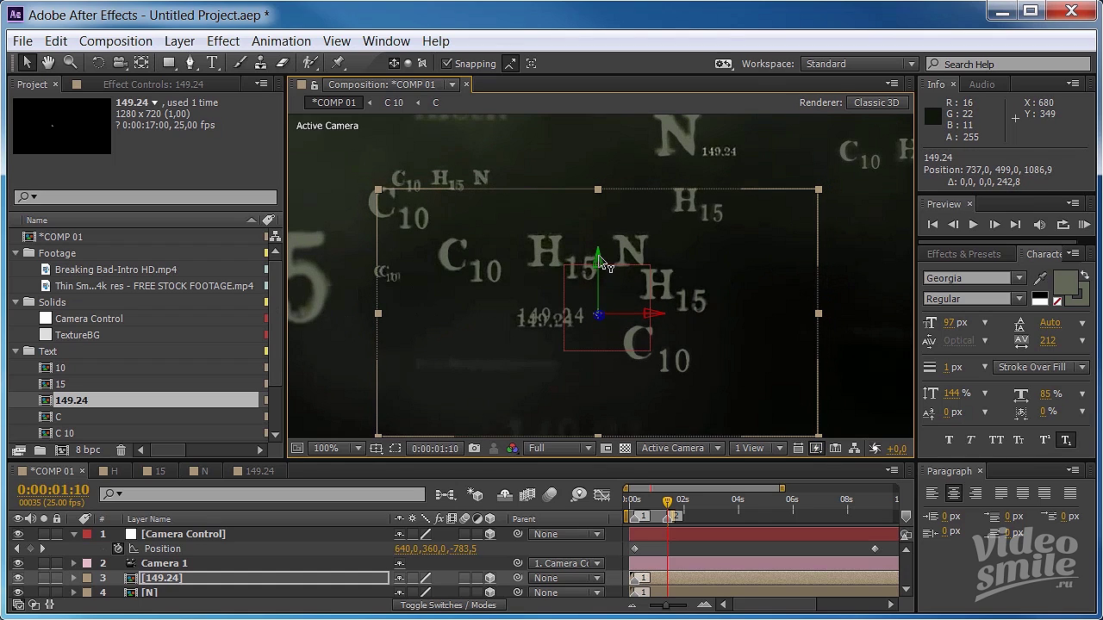
pyautogui.moveTo(601, 261); pyautogui.dragTo(600, 269)
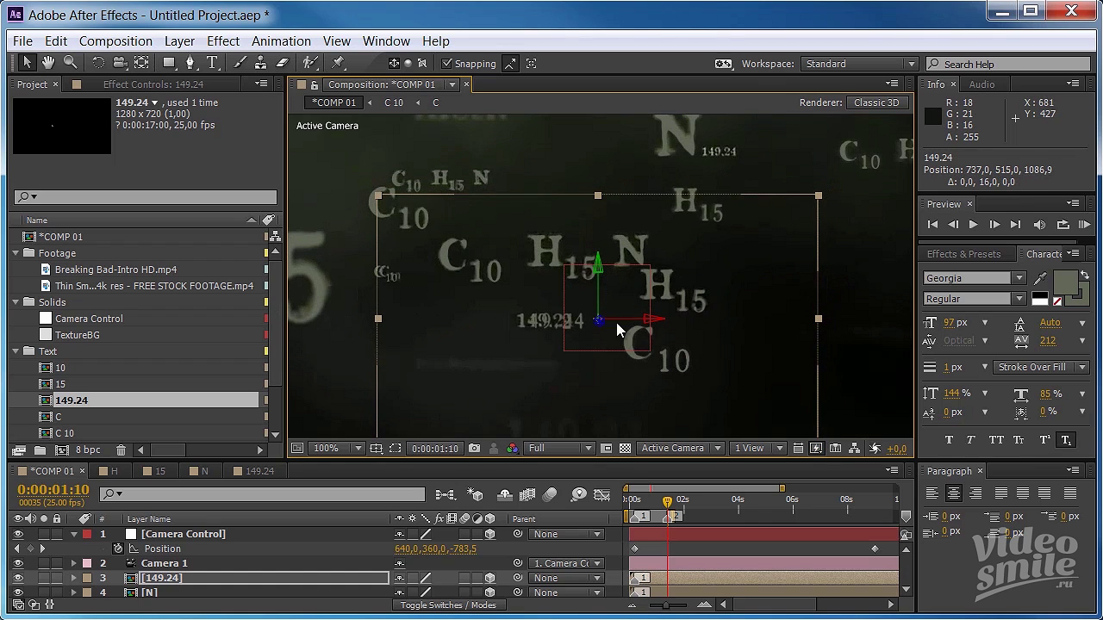
pyautogui.moveTo(652, 320); pyautogui.dragTo(639, 330)
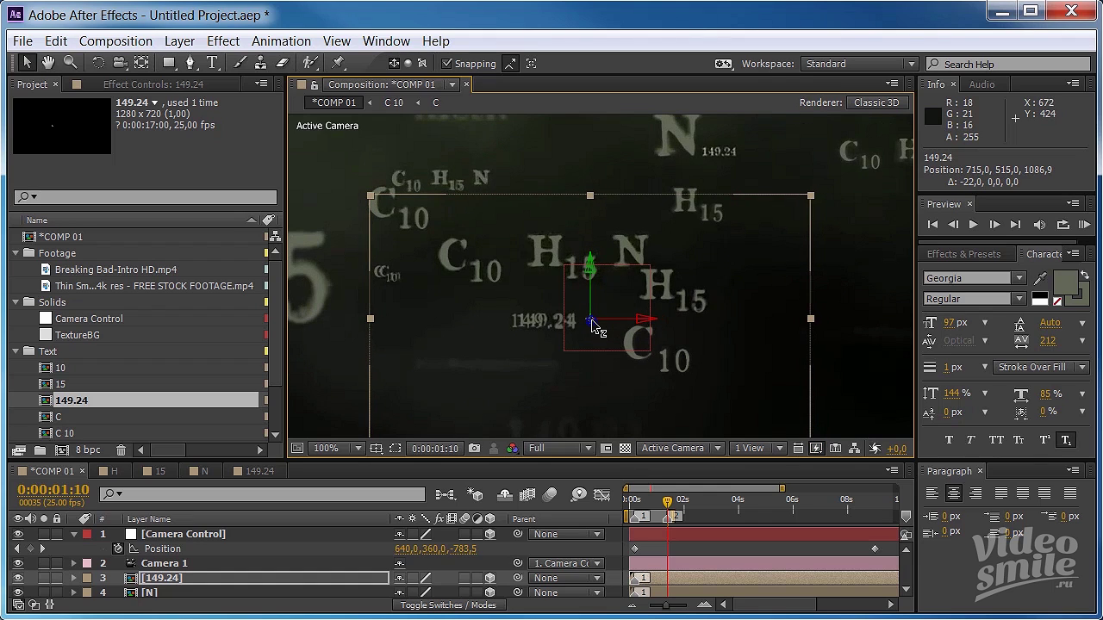
pyautogui.moveTo(592, 321); pyautogui.dragTo(573, 338)
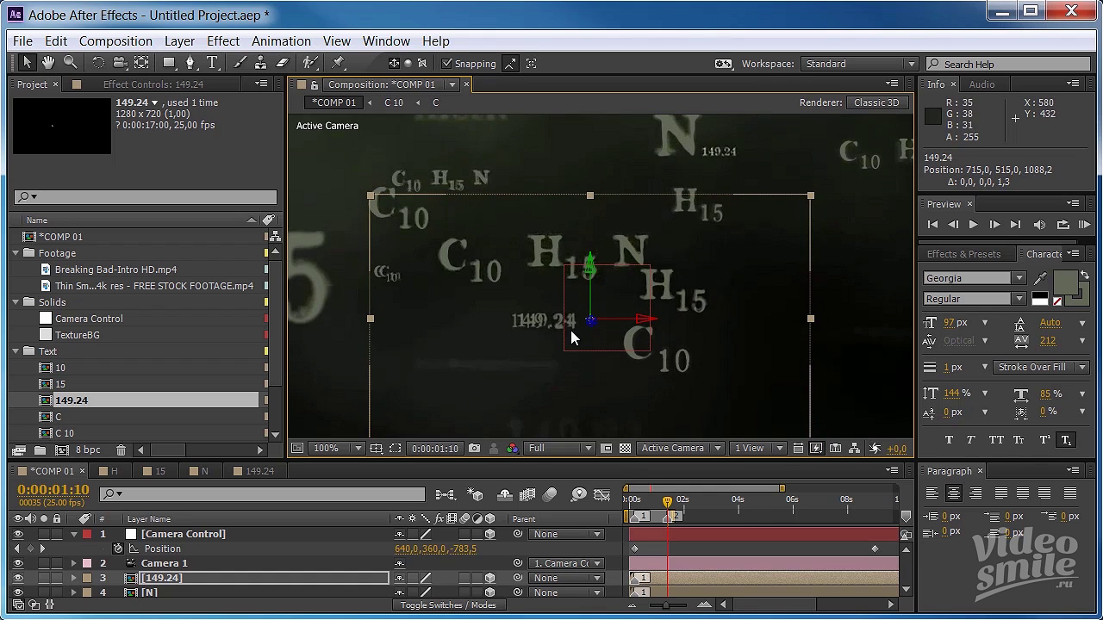
# Step: Tighten 149.24's tracking to 84 and shift the layer right to 720, 515, 1088.2
pyautogui.doubleClick(181, 578)
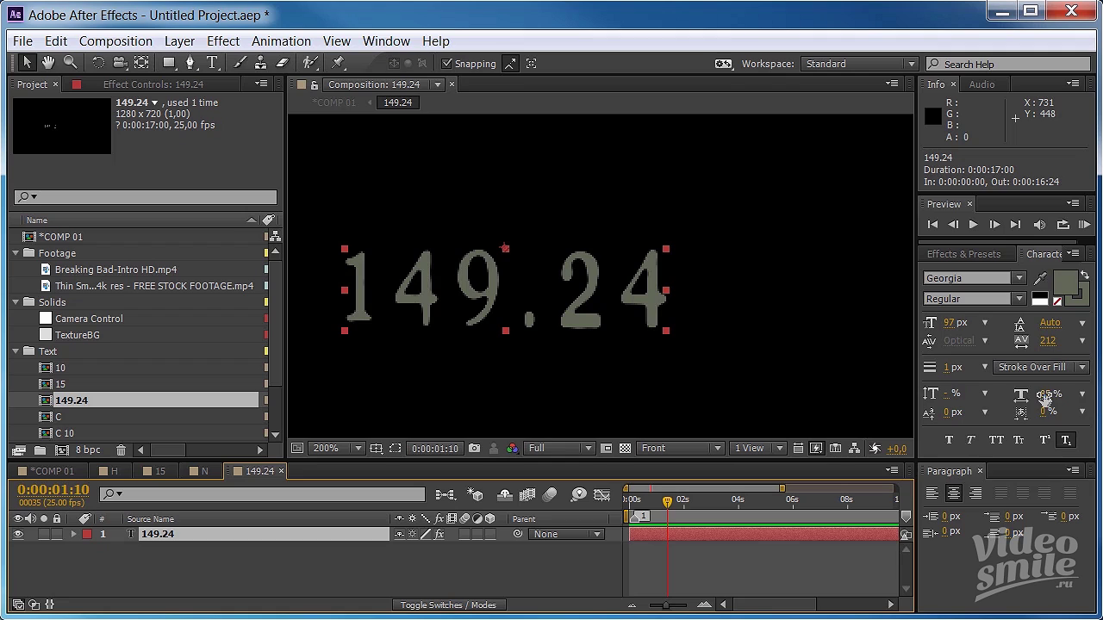
pyautogui.moveTo(1050, 341); pyautogui.dragTo(931, 338)
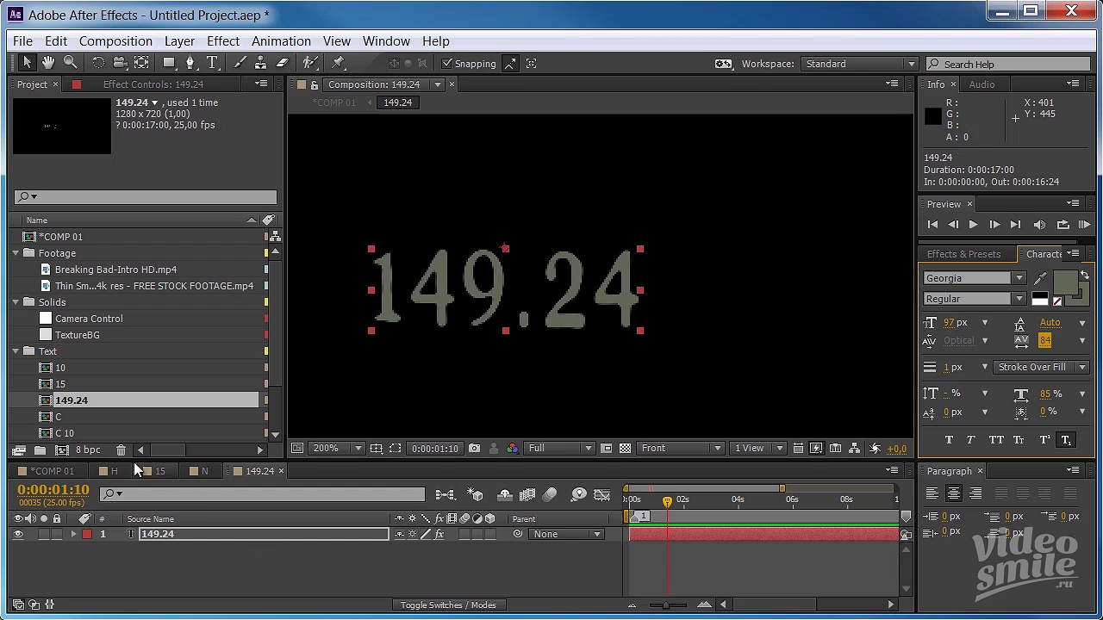
pyautogui.click(71, 471)
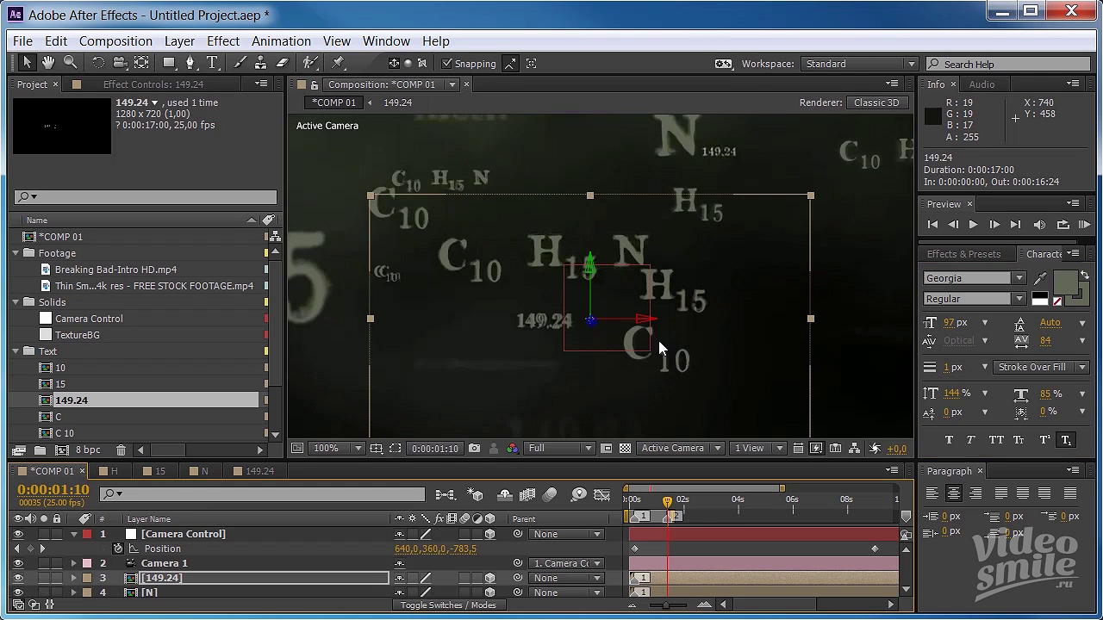
pyautogui.moveTo(642, 323); pyautogui.dragTo(647, 326)
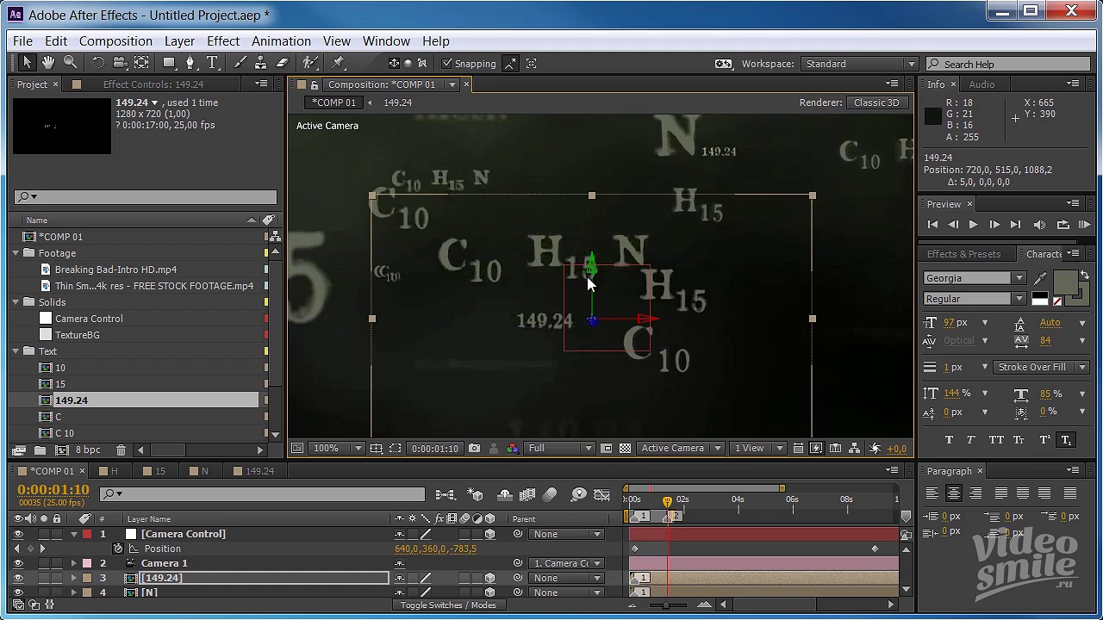
# Step: Duplicate the 10 composition, rename the copy meth, and open it
pyautogui.scroll(-2, 608, 266)
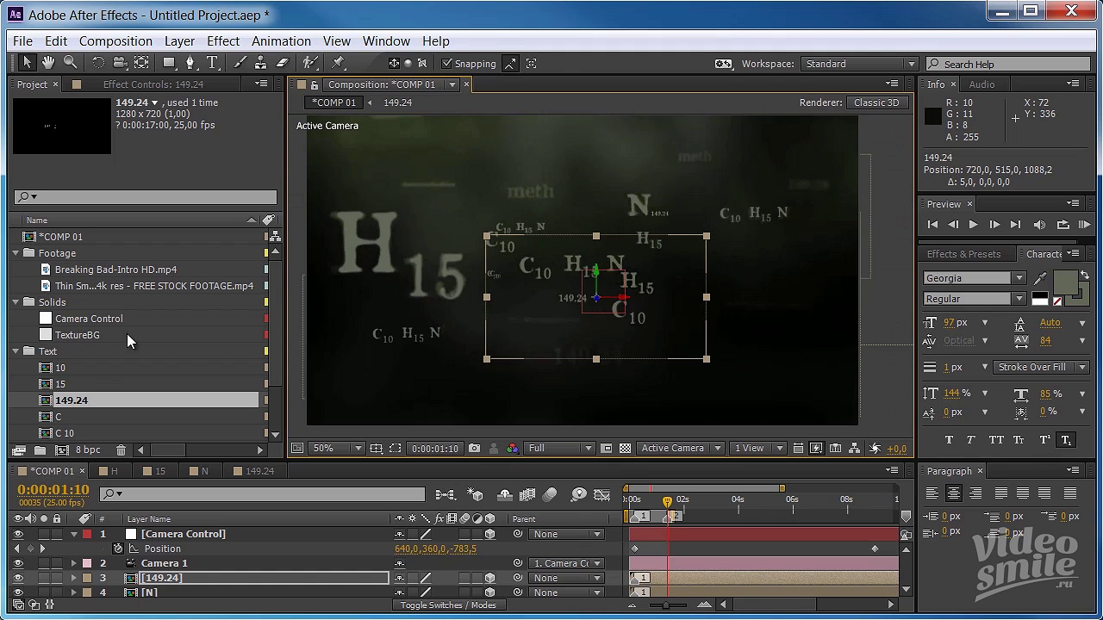
pyautogui.click(87, 367)
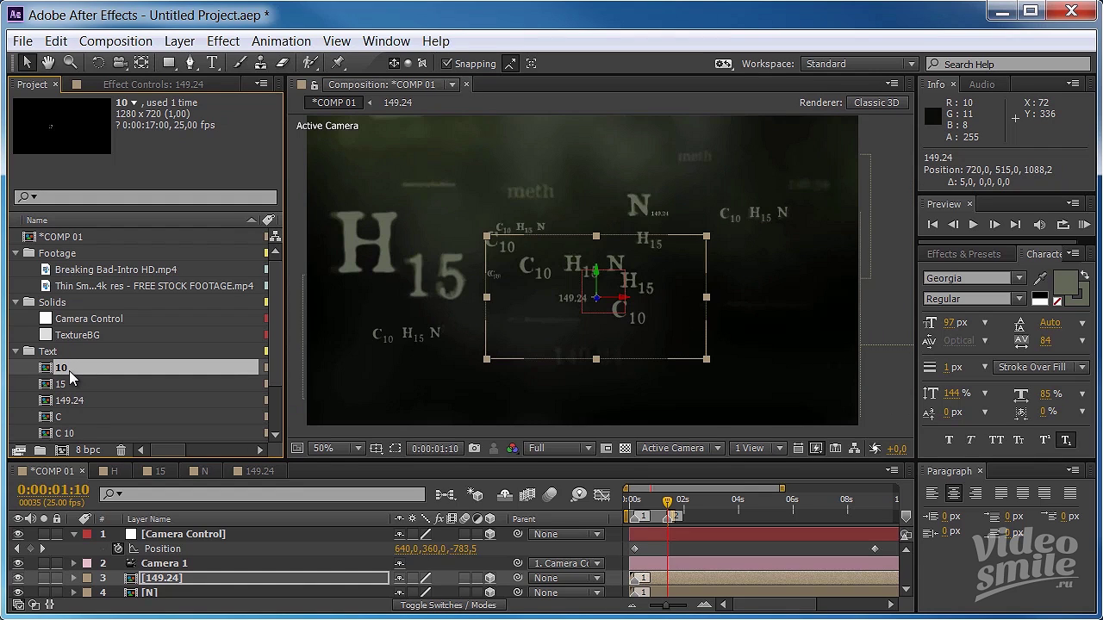
pyautogui.hotkey('ctrl', 'd')
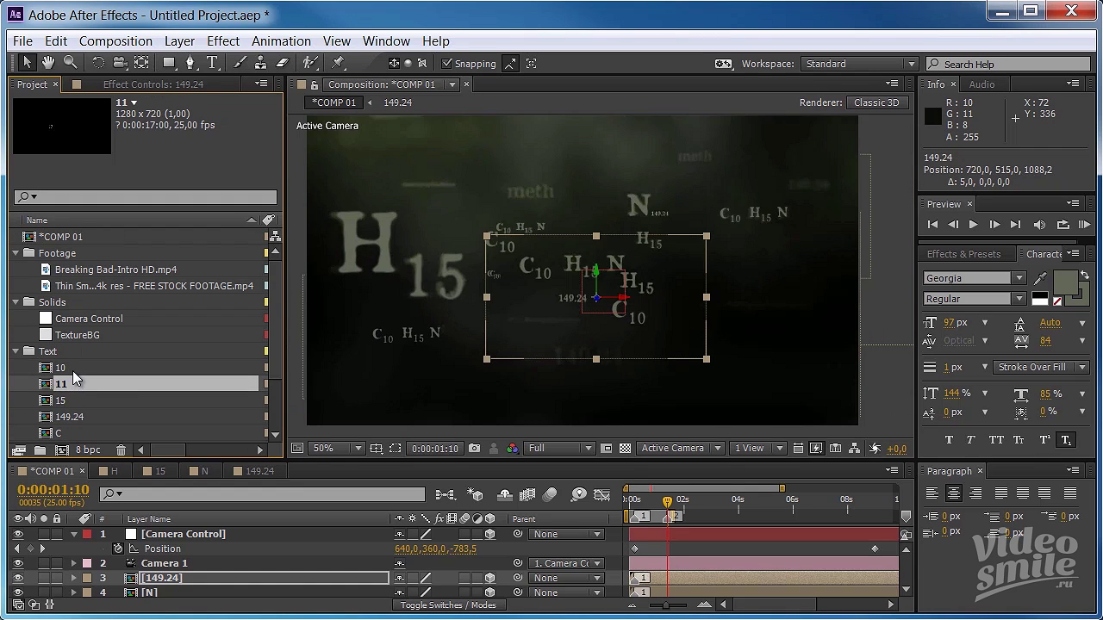
pyautogui.press('Return')
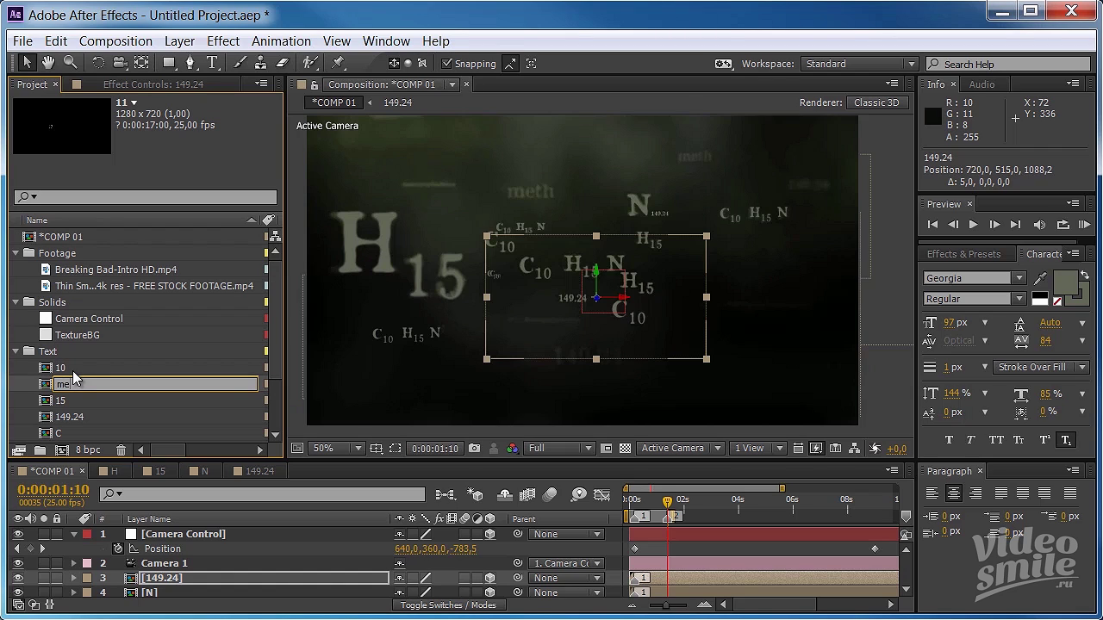
pyautogui.press('Return')
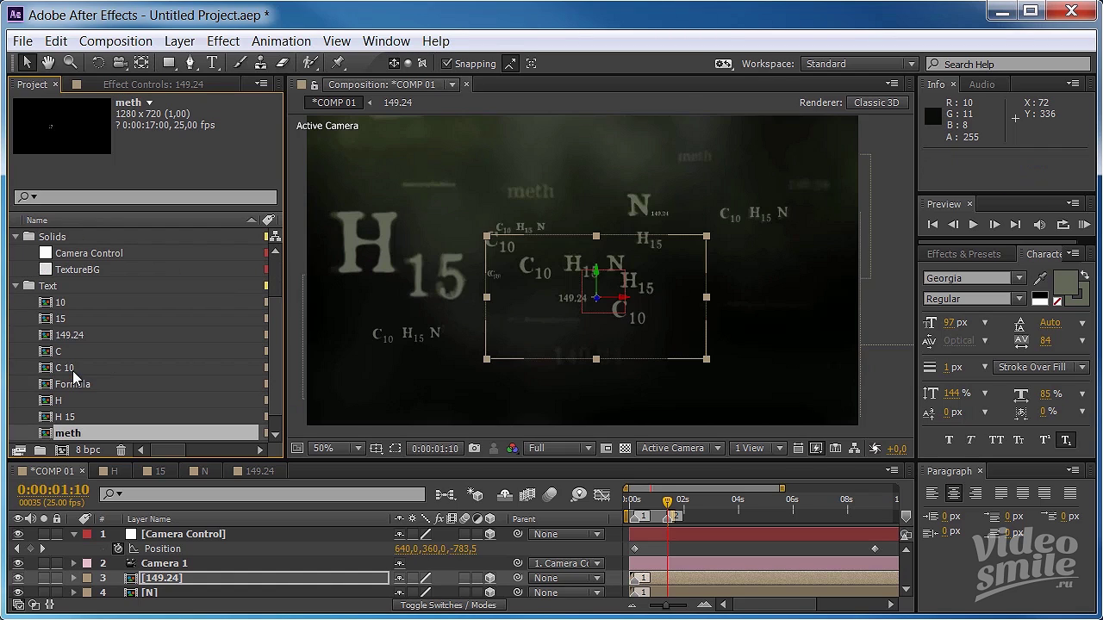
pyautogui.doubleClick(69, 432)
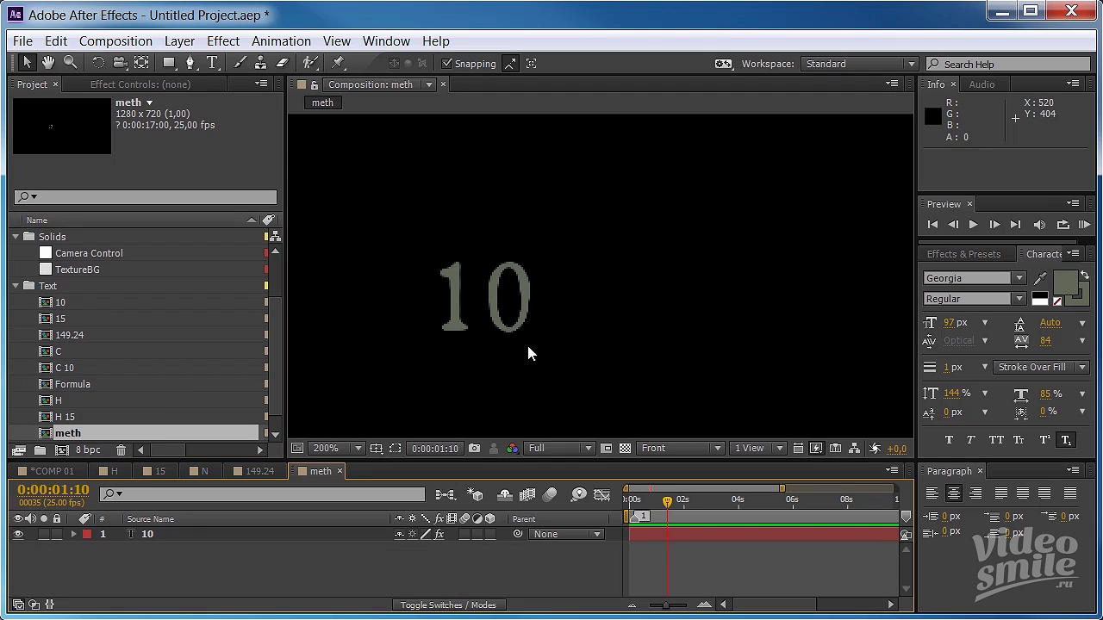
# Step: Retype the text as meth at 100% horizontal scale, then return to COMP 01
pyautogui.doubleClick(517, 308)
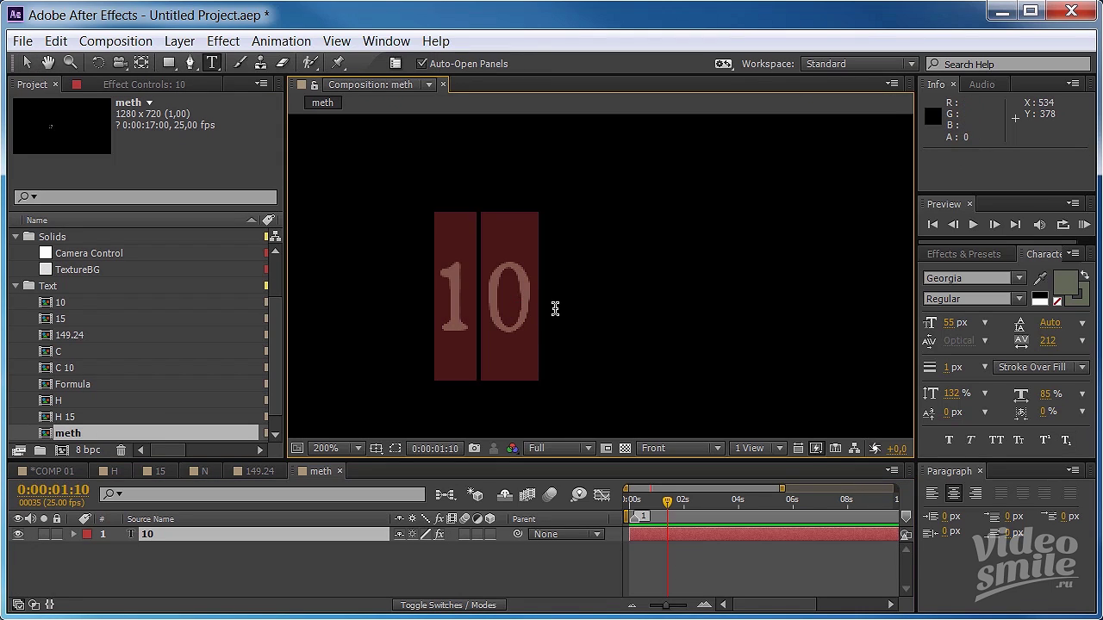
pyautogui.write('meth')
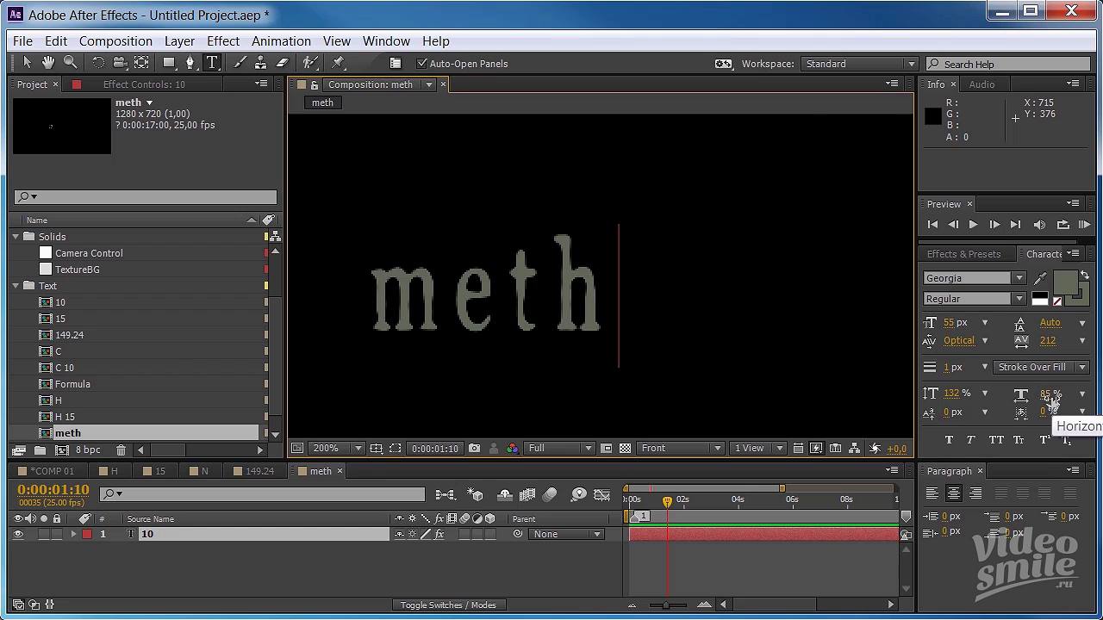
pyautogui.moveTo(1044, 395); pyautogui.dragTo(1084, 395)
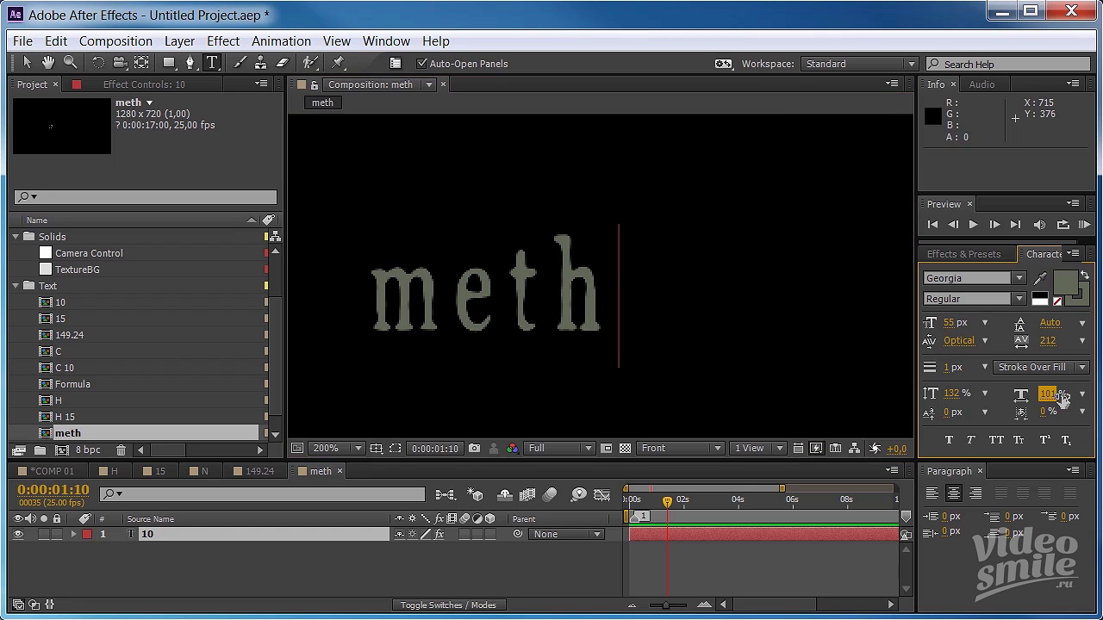
pyautogui.click(1048, 395)
pyautogui.write('101')
pyautogui.moveTo(613, 291); pyautogui.dragTo(381, 288)
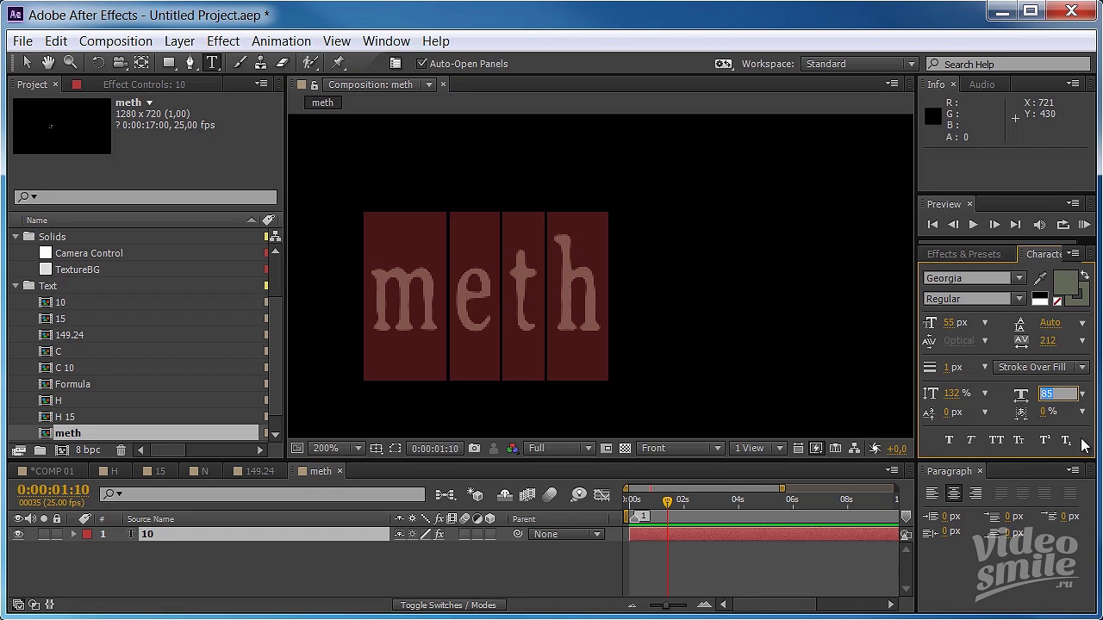
pyautogui.write('100')
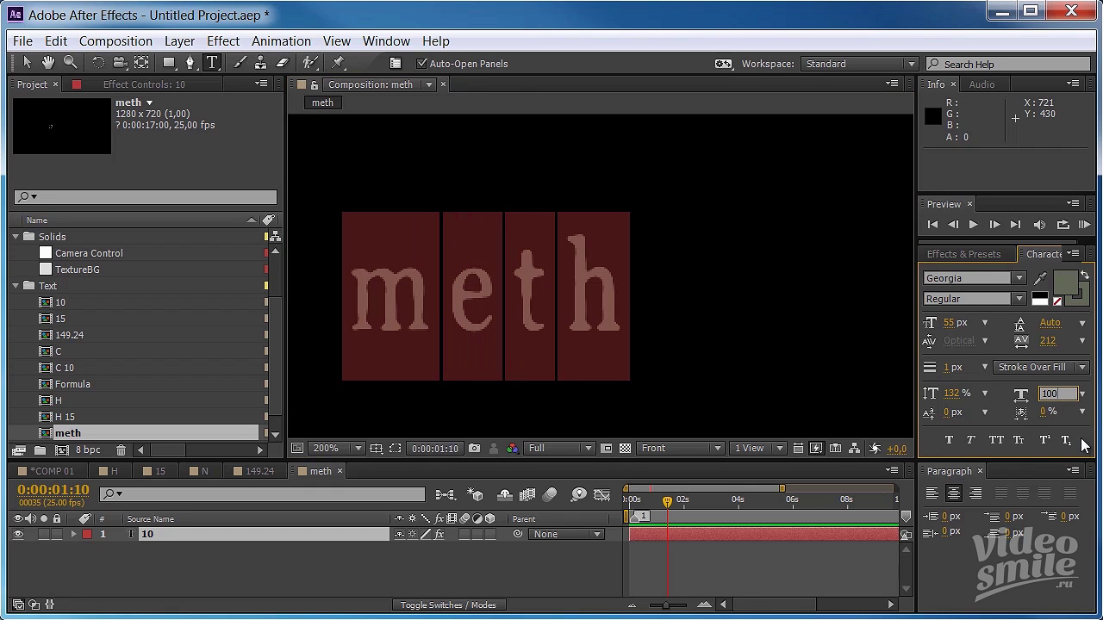
pyautogui.press('Return')
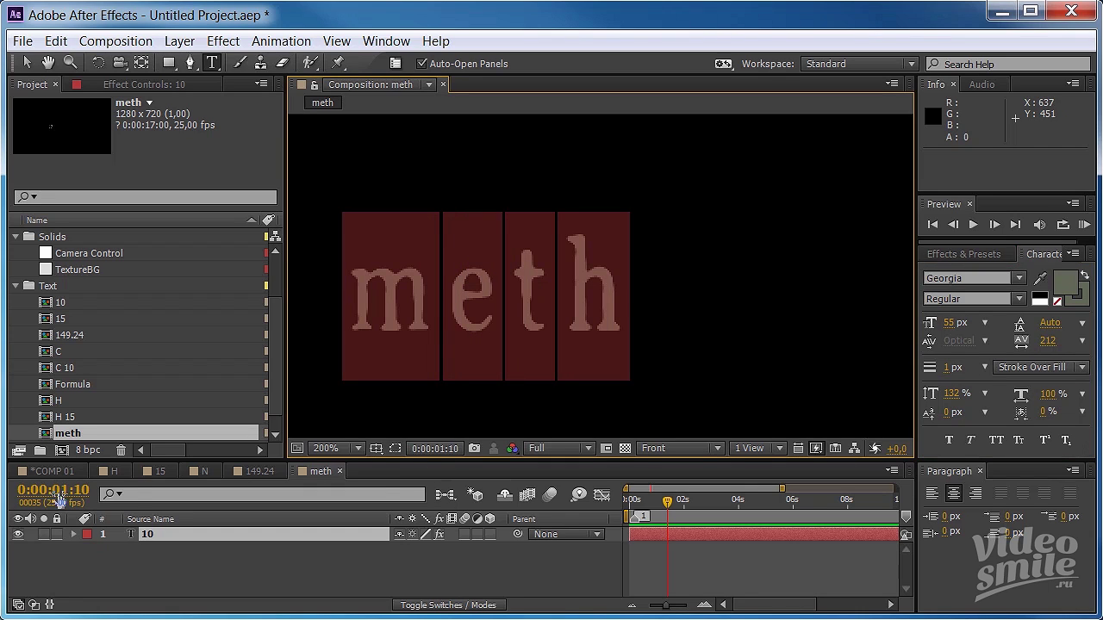
pyautogui.click(53, 471)
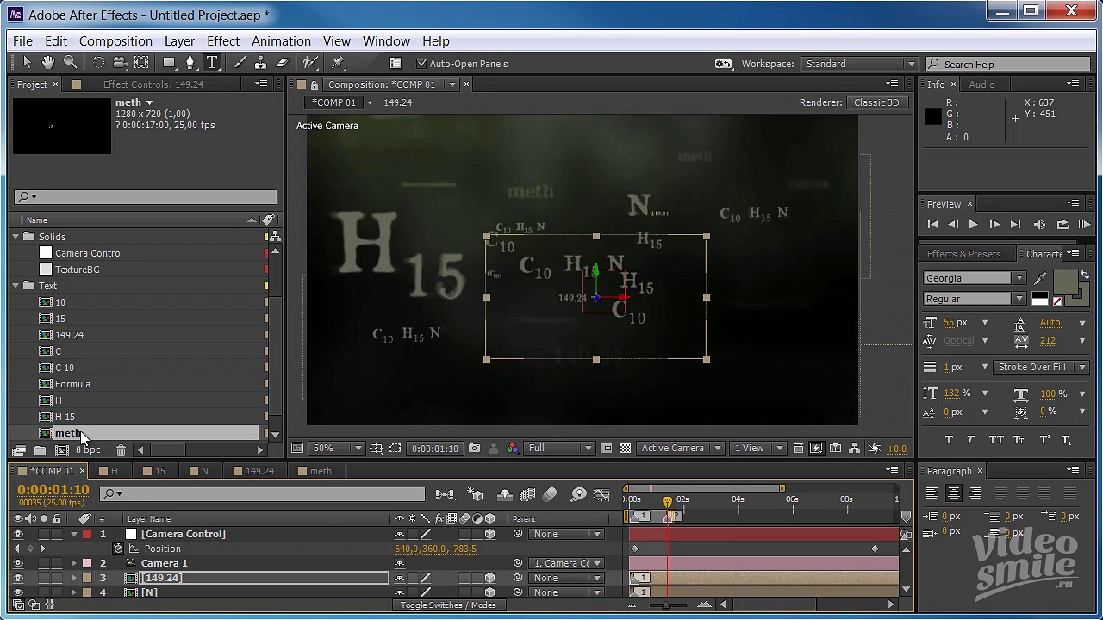
# Step: Add the meth composition to COMP 01 near the top of the frame and make it a 3D layer
pyautogui.moveTo(80, 430); pyautogui.dragTo(173, 571)
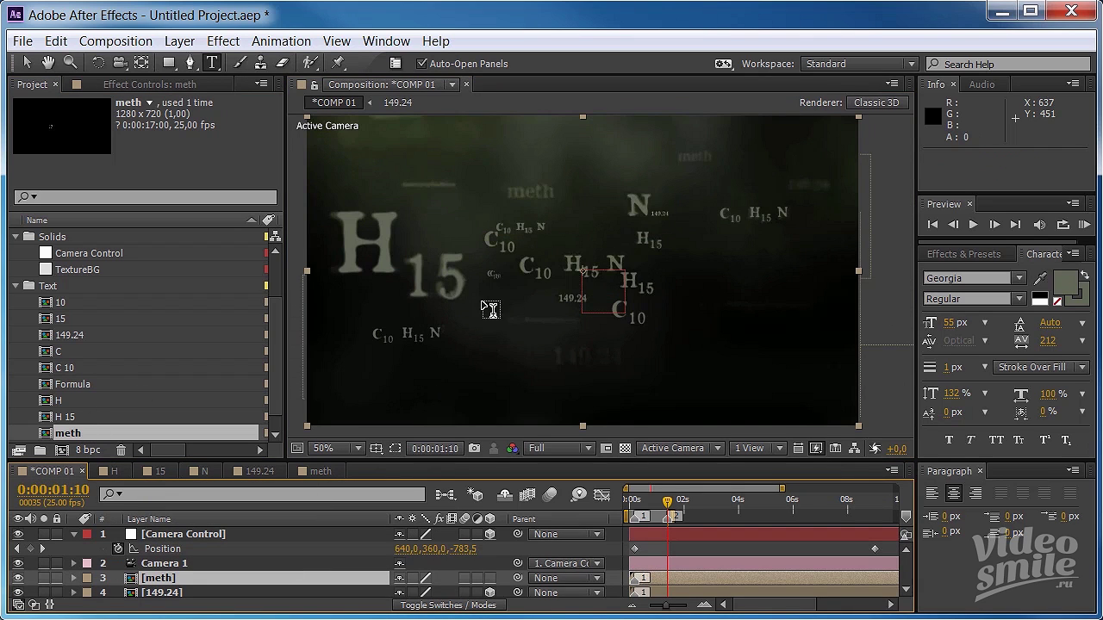
pyautogui.press('/')
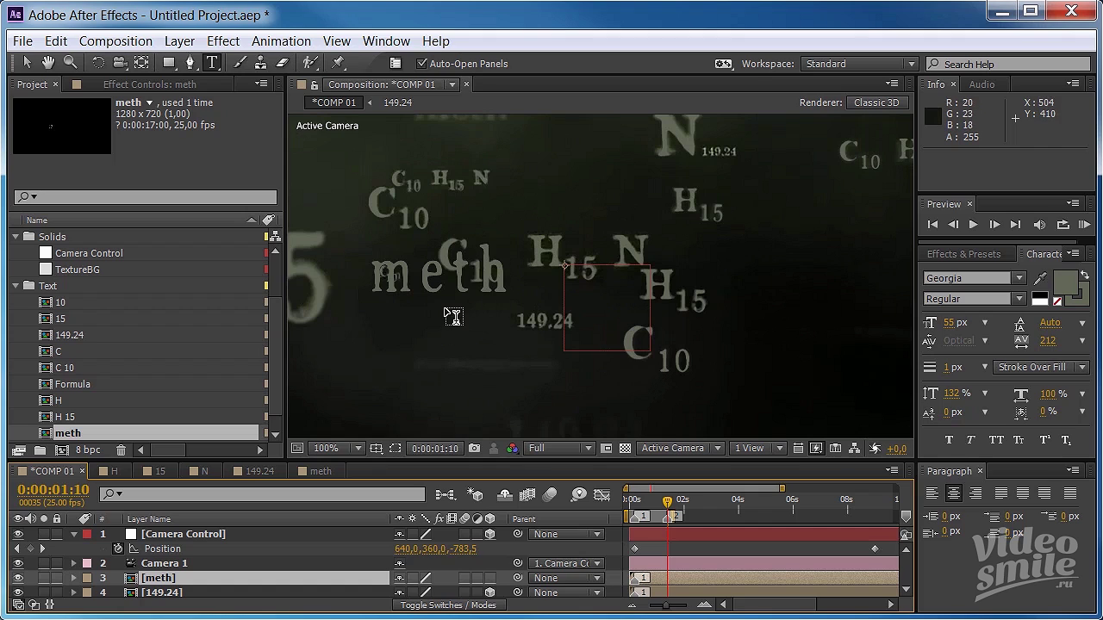
pyautogui.press('v')
pyautogui.moveTo(441, 277)
pyautogui.mouseDown()
pyautogui.moveTo(495, 151)
pyautogui.moveTo(486, 132)
pyautogui.mouseUp()
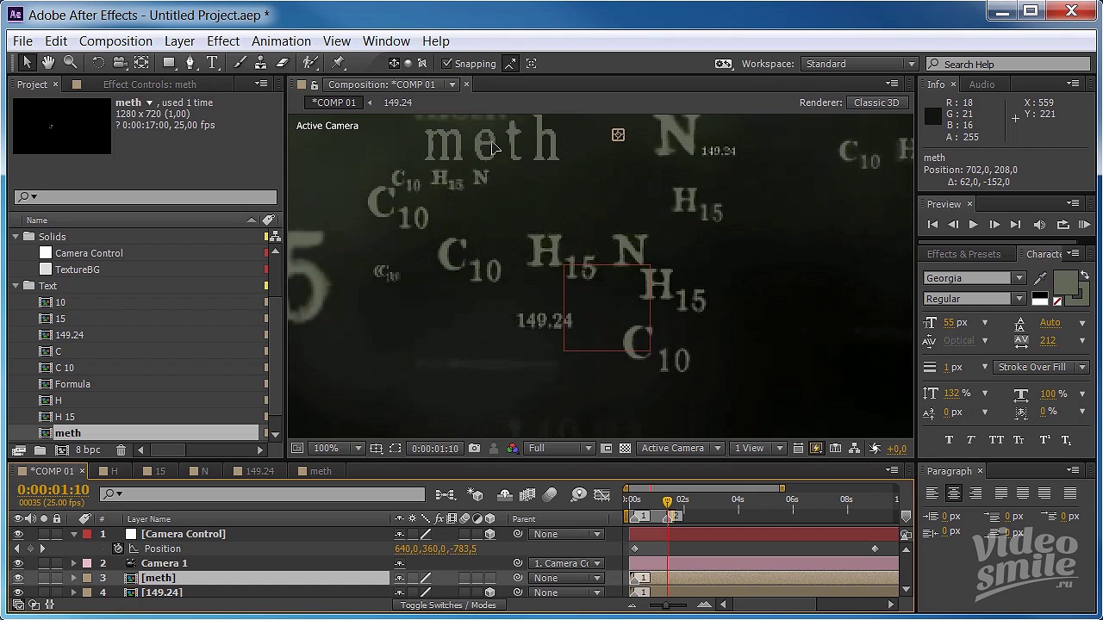
pyautogui.click(490, 578)
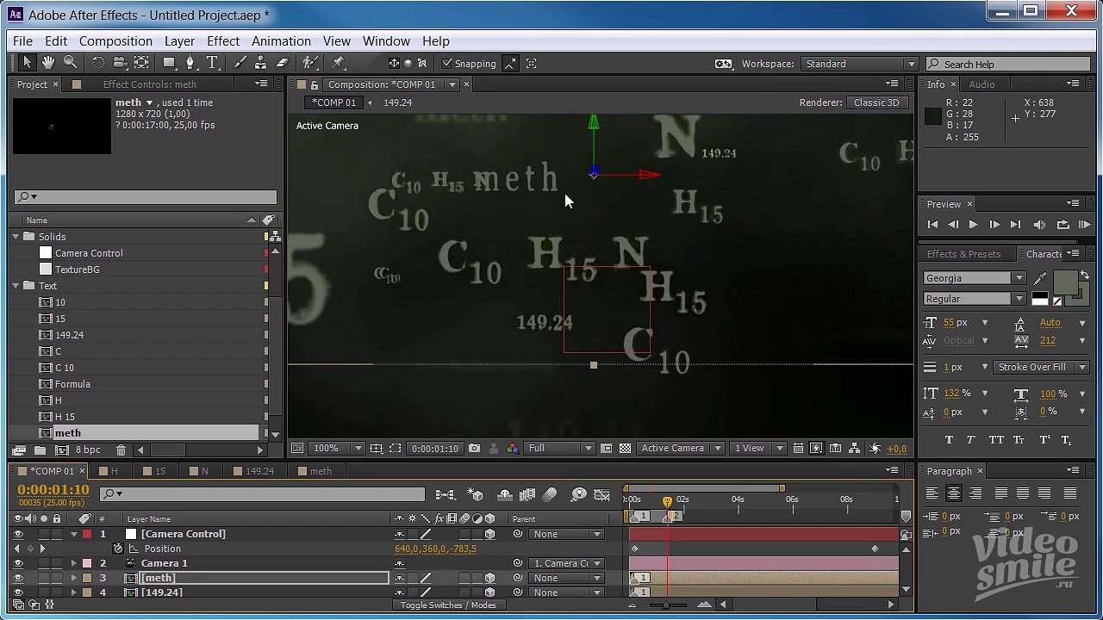
# Step: Raise meth along its Y axis and slide it left to position 593, 51, 0
pyautogui.moveTo(593, 127); pyautogui.dragTo(601, 75)
pyautogui.moveTo(554, 201); pyautogui.dragTo(554, 287)
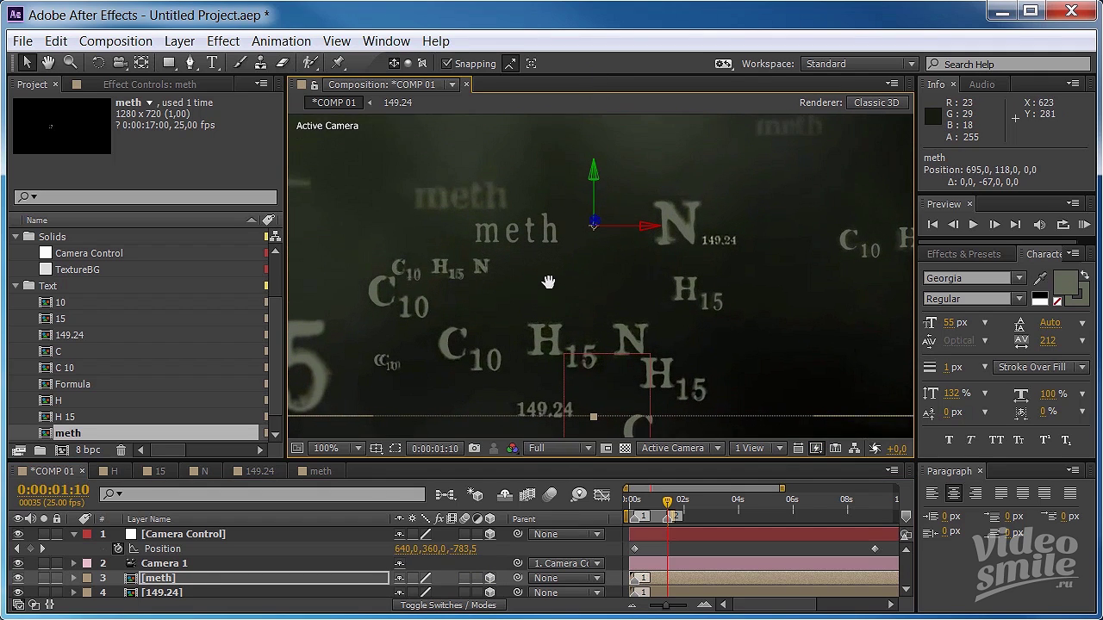
pyautogui.moveTo(596, 180); pyautogui.dragTo(606, 127)
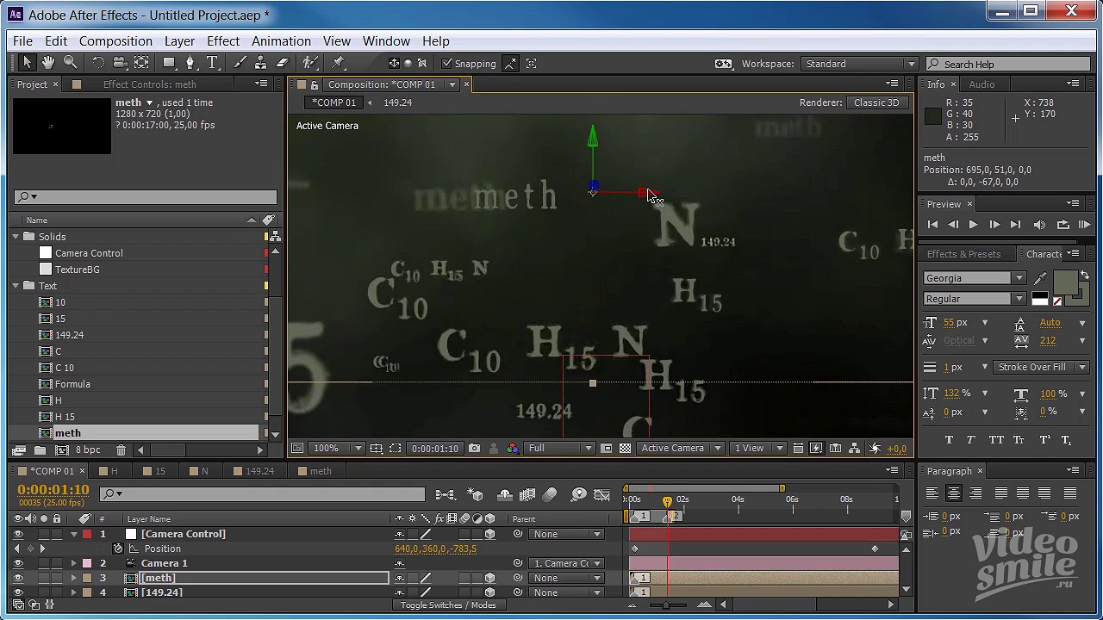
pyautogui.moveTo(631, 189); pyautogui.dragTo(592, 197)
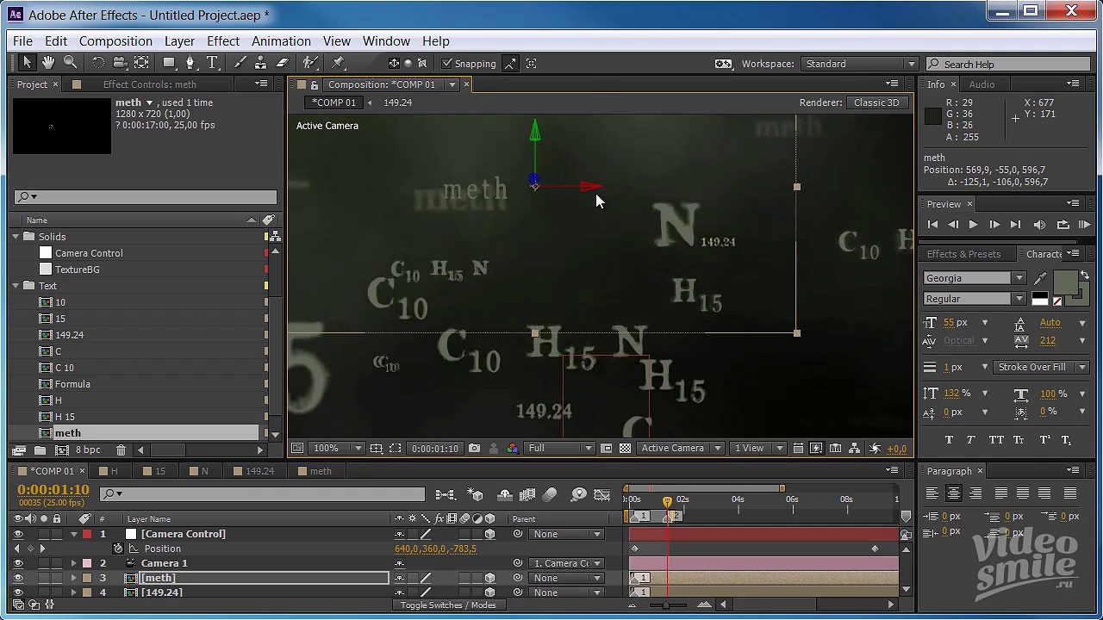
pyautogui.hotkey('ctrl', 'z')
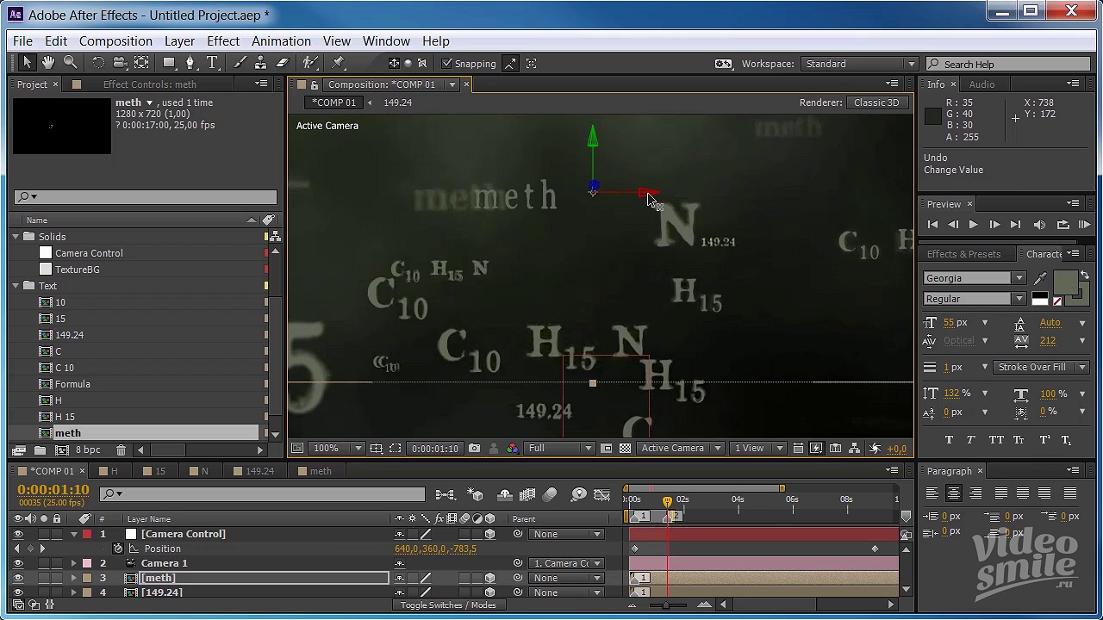
pyautogui.moveTo(651, 200); pyautogui.dragTo(560, 193)
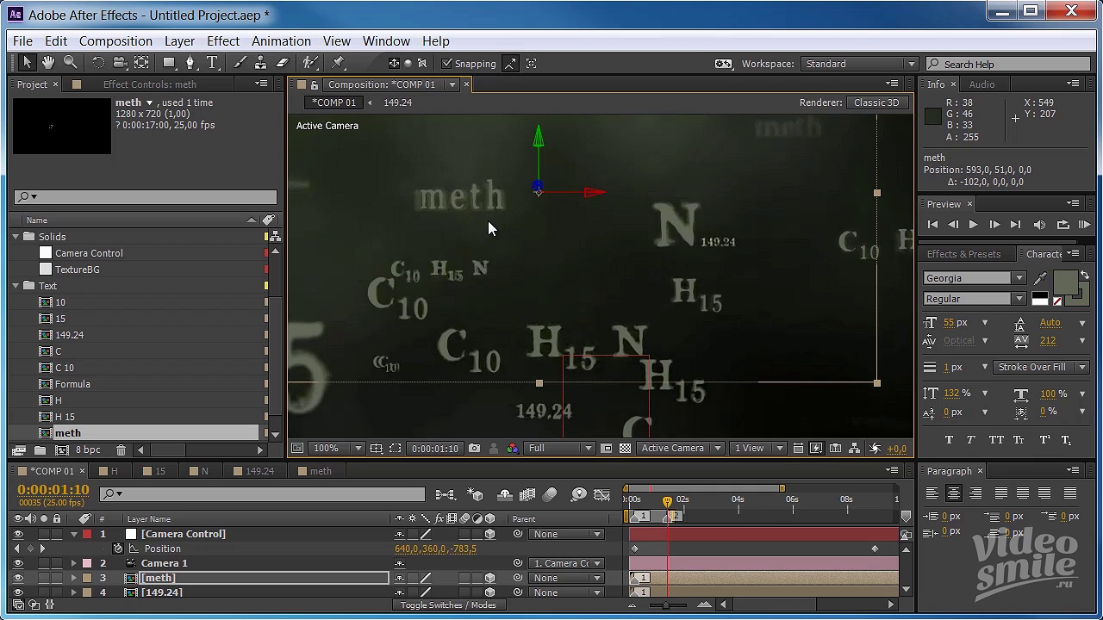
pyautogui.click(185, 578)
# Step: In the meth comp, enlarge the text to 58 px, widen it and tighten its letter spacing
pyautogui.doubleClick(185, 578)
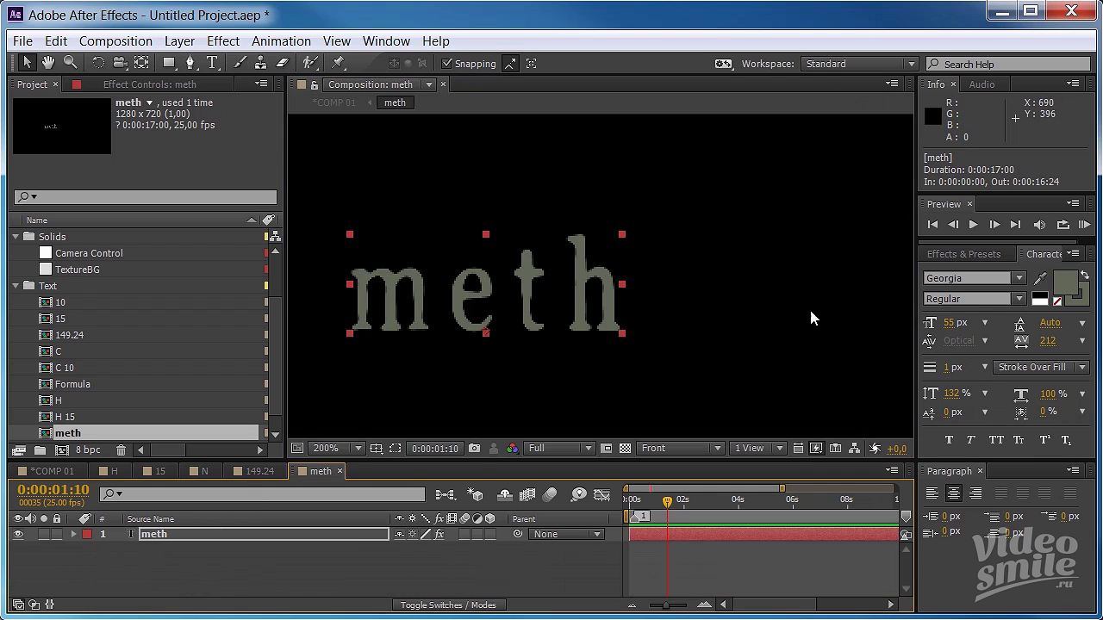
pyautogui.click(183, 535)
pyautogui.click(954, 322)
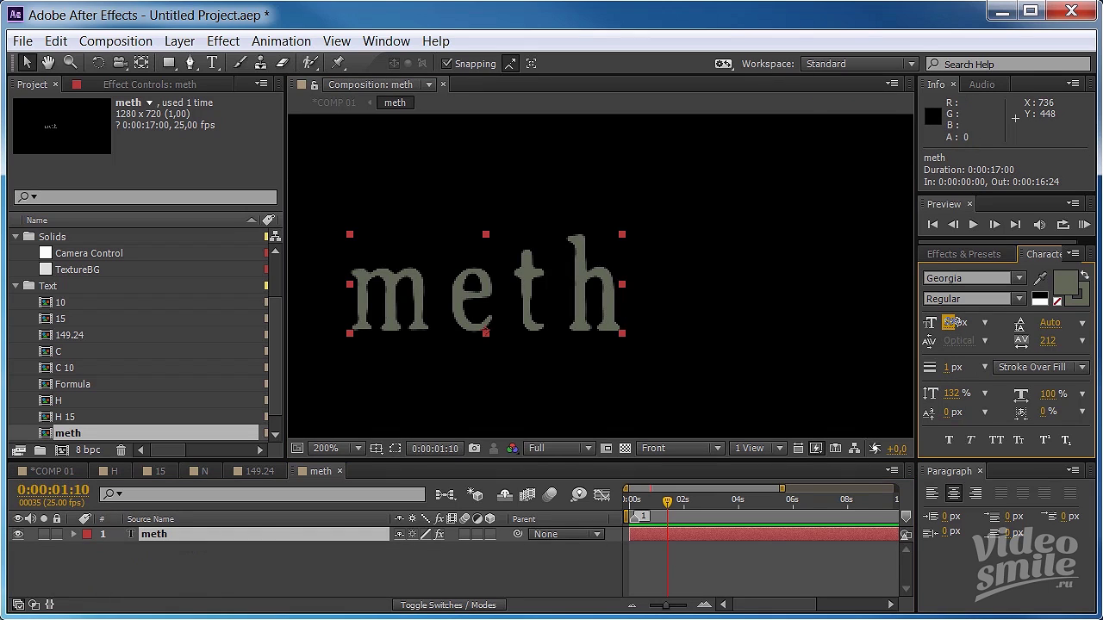
pyautogui.moveTo(954, 322); pyautogui.dragTo(961, 322)
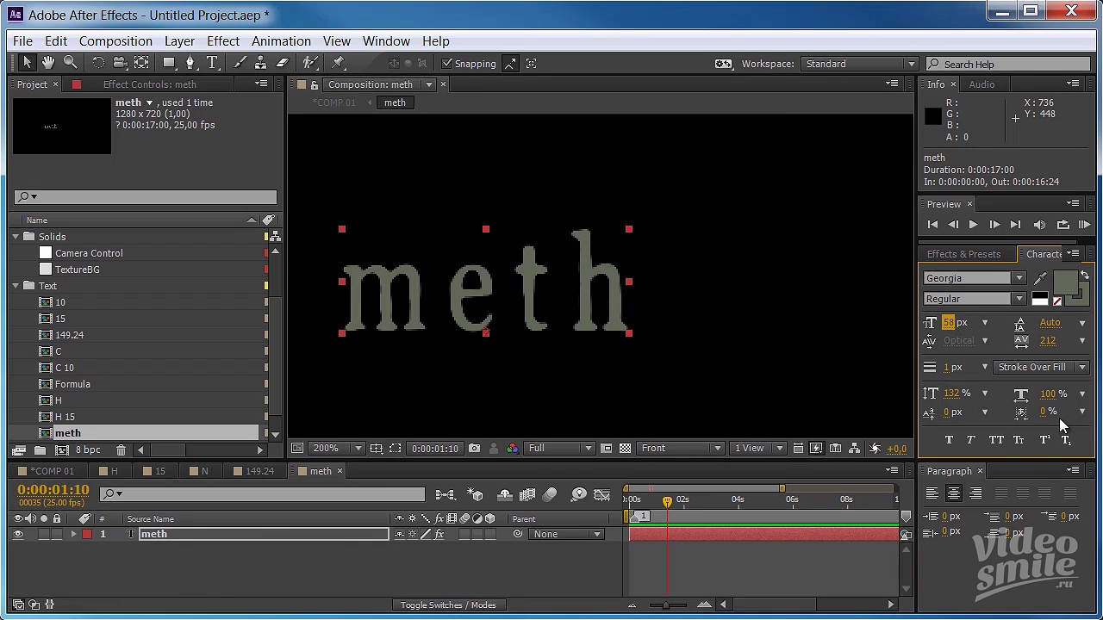
pyautogui.moveTo(1047, 394); pyautogui.dragTo(1054, 394)
pyautogui.moveTo(1047, 341); pyautogui.dragTo(931, 342)
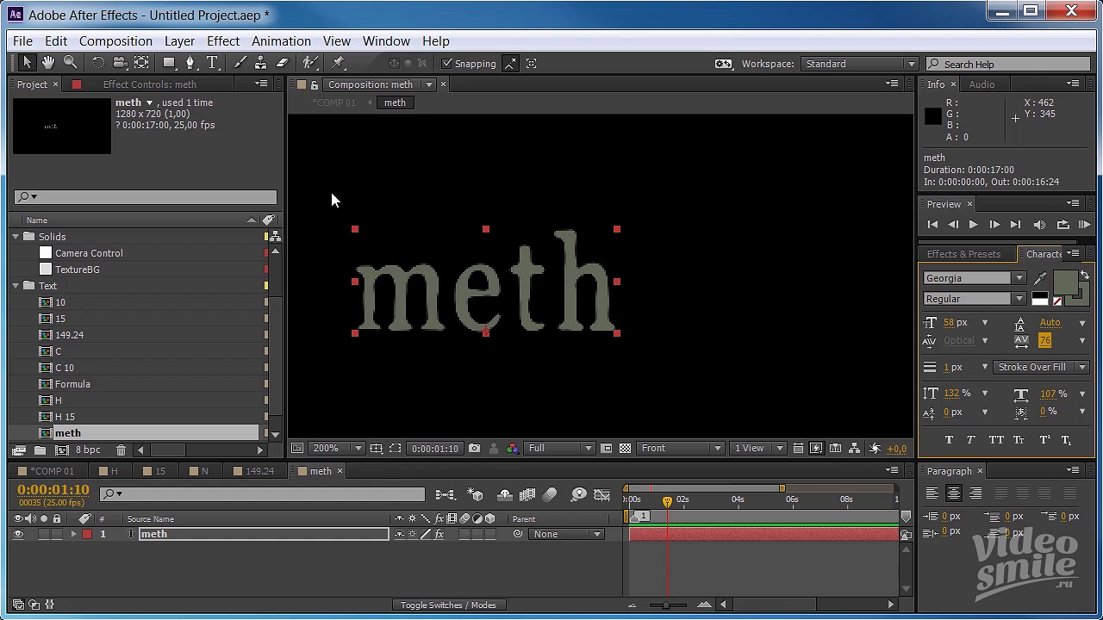
# Step: Widen the meth text further, checking the result in COMP 01
pyautogui.click(53, 467)
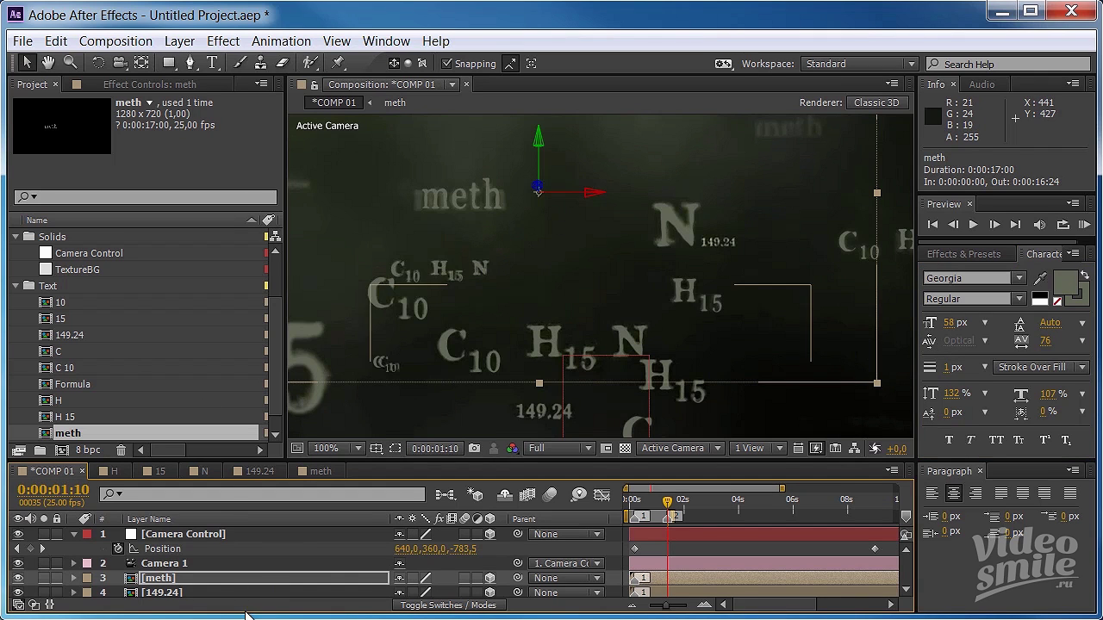
pyautogui.click(323, 470)
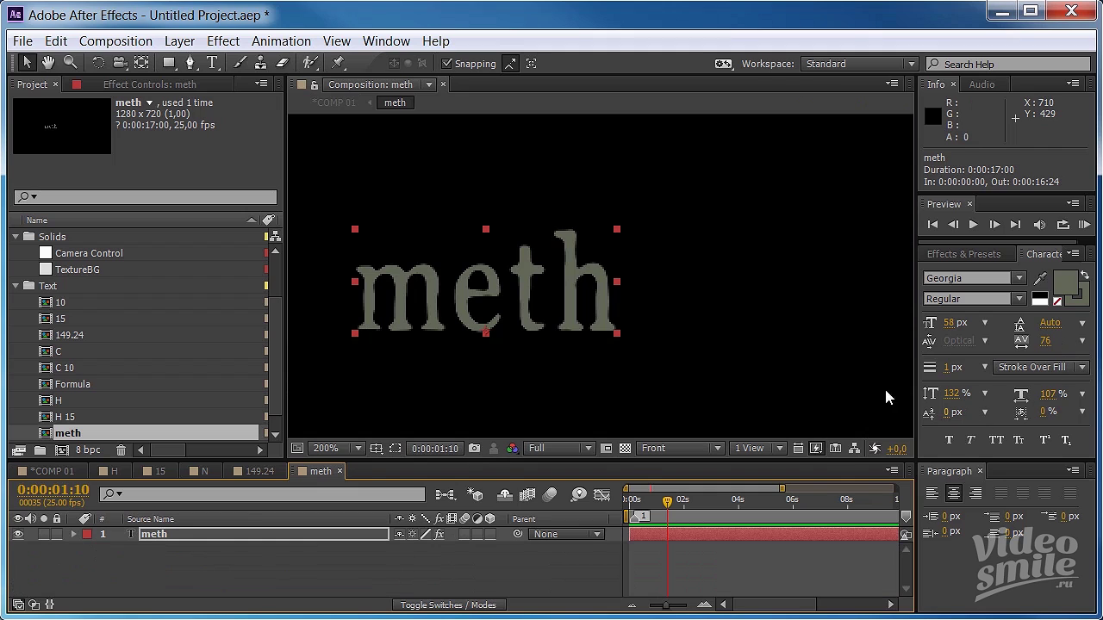
pyautogui.click(213, 535)
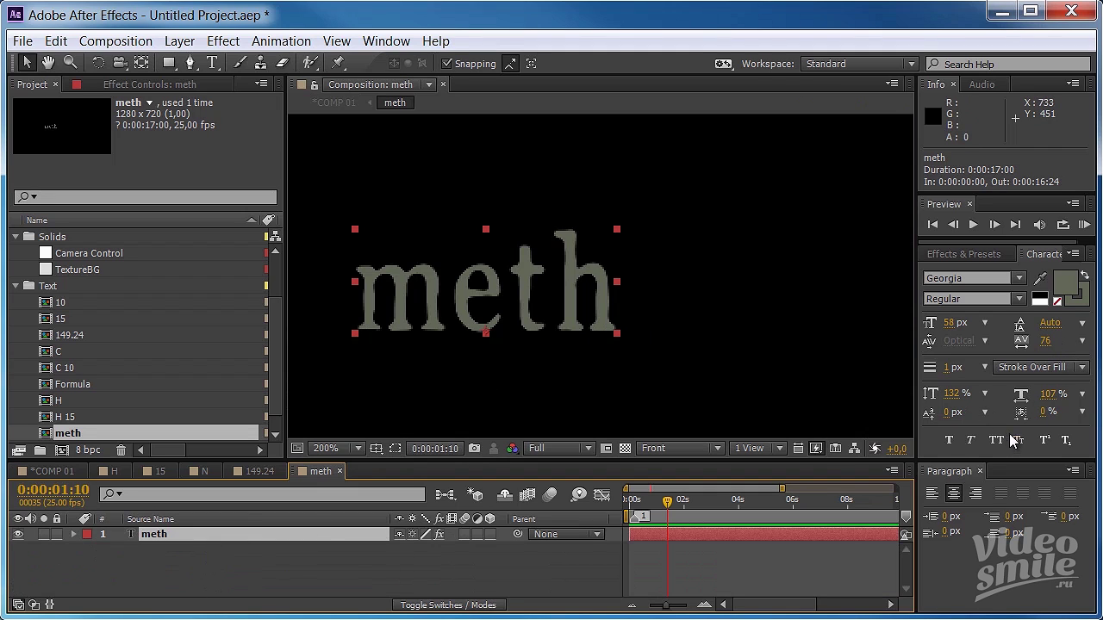
pyautogui.moveTo(1047, 394); pyautogui.dragTo(1068, 395)
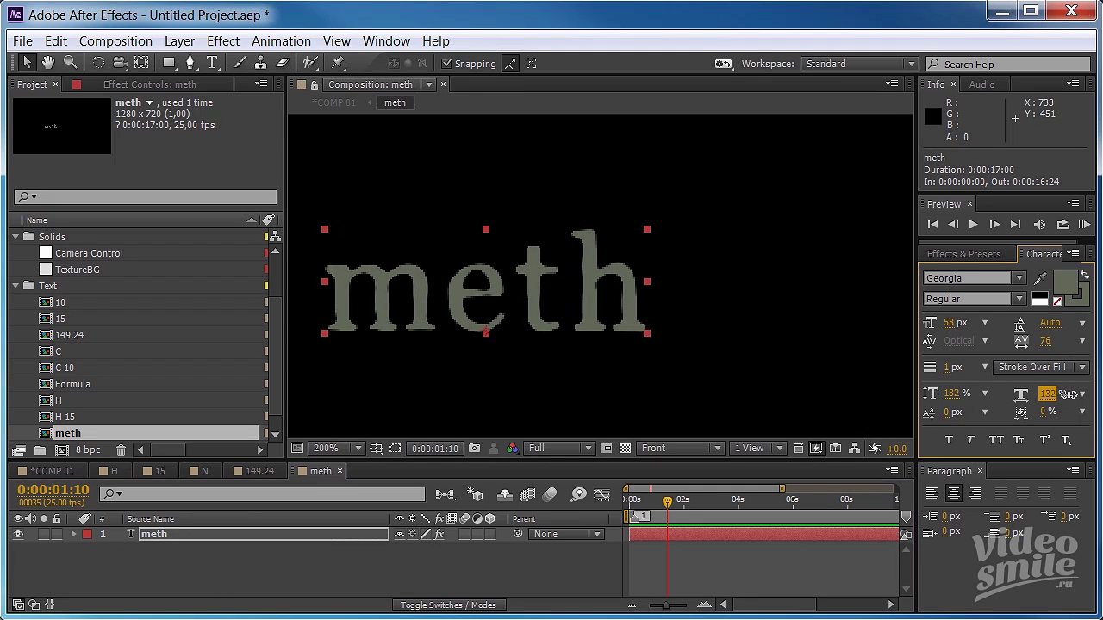
pyautogui.click(82, 470)
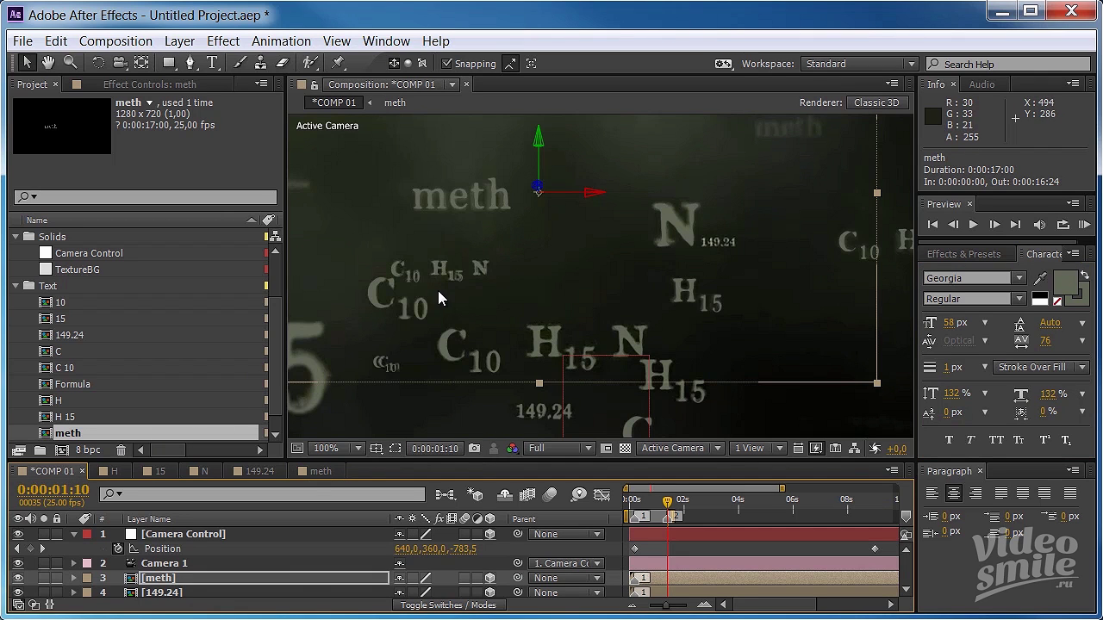
pyautogui.click(315, 471)
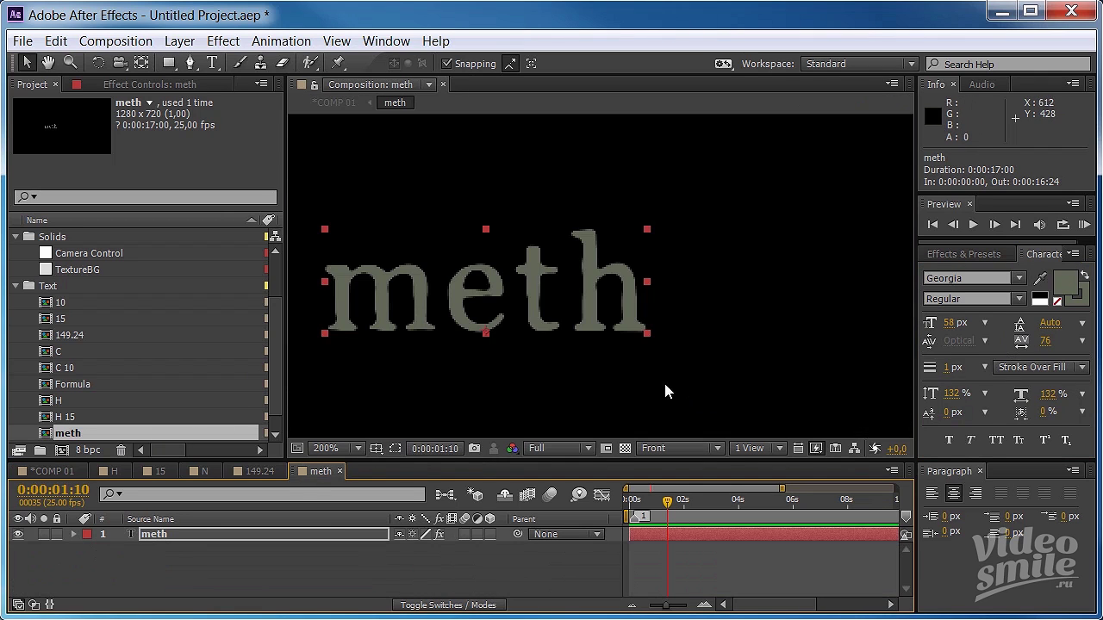
# Step: Tighten meth tracking to 56, narrow it slightly, and nudge the layer left and down 2 px
pyautogui.click(181, 535)
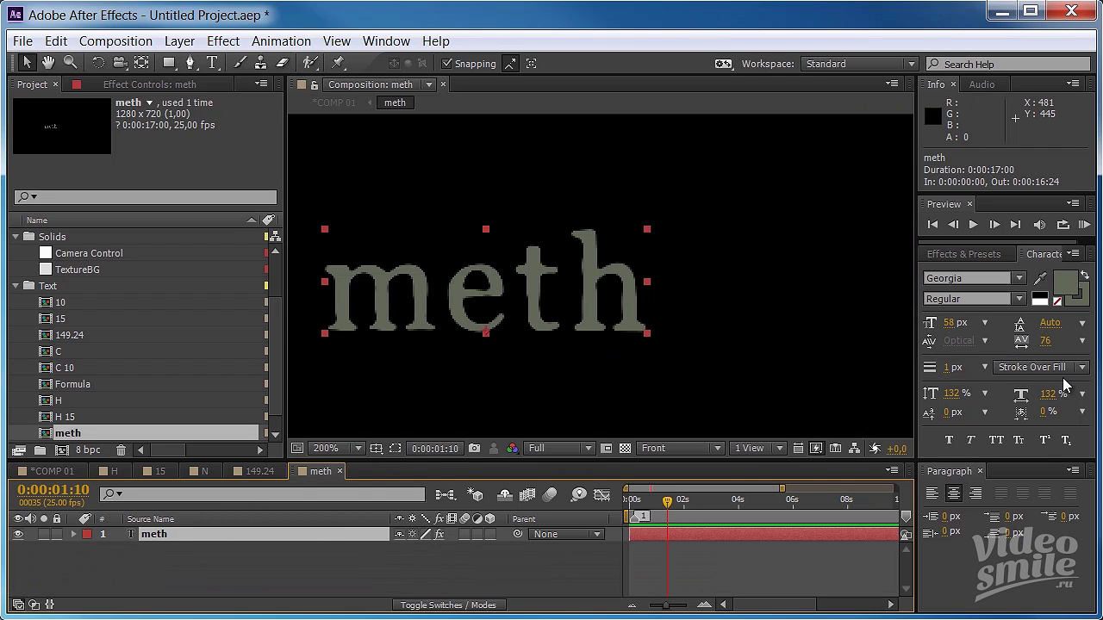
pyautogui.click(1045, 342)
pyautogui.moveTo(1044, 342); pyautogui.dragTo(1026, 341)
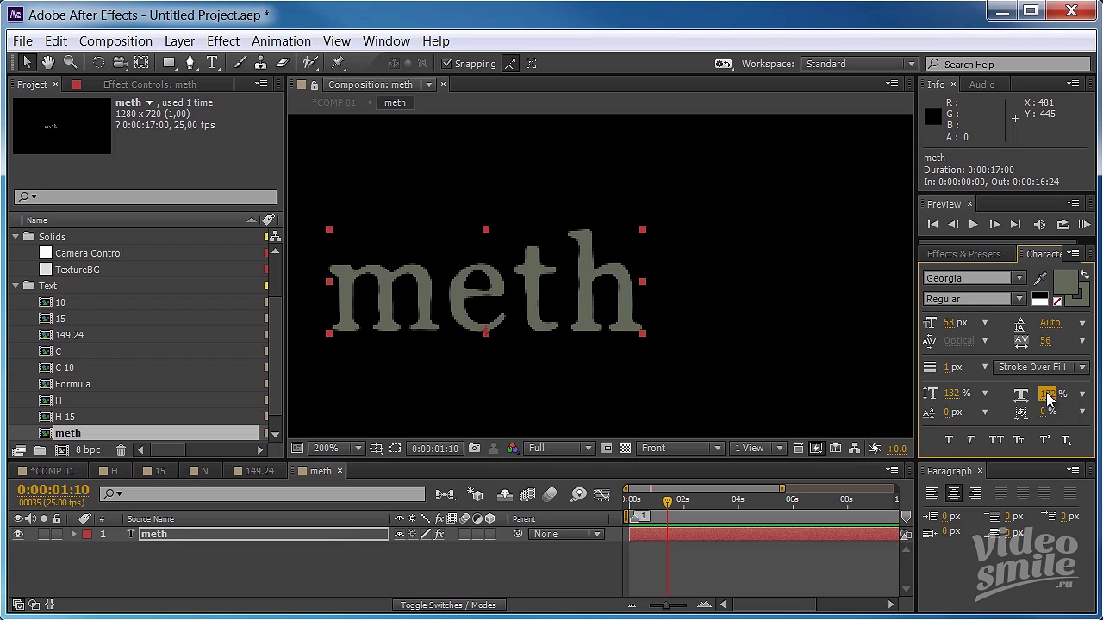
pyautogui.moveTo(1051, 402); pyautogui.dragTo(1034, 393)
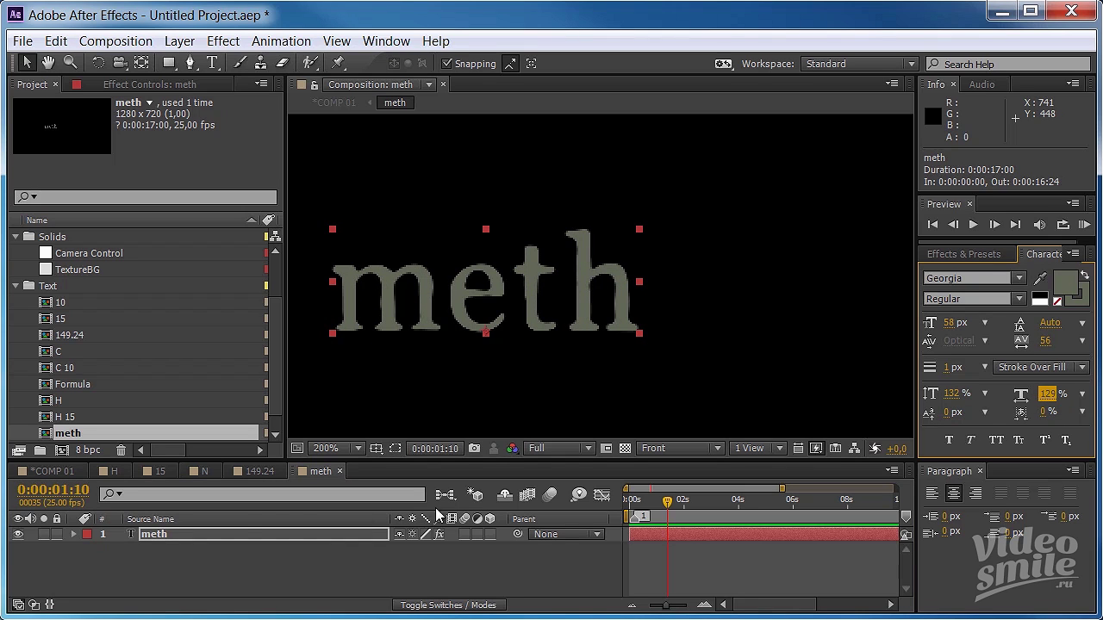
pyautogui.click(73, 474)
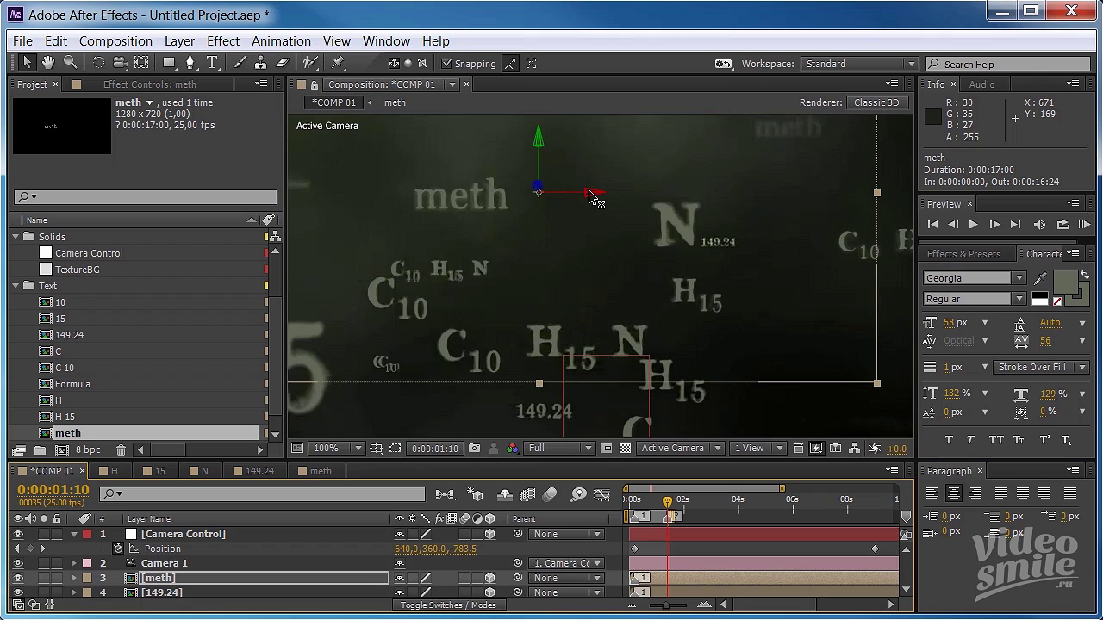
pyautogui.moveTo(594, 200); pyautogui.dragTo(591, 198)
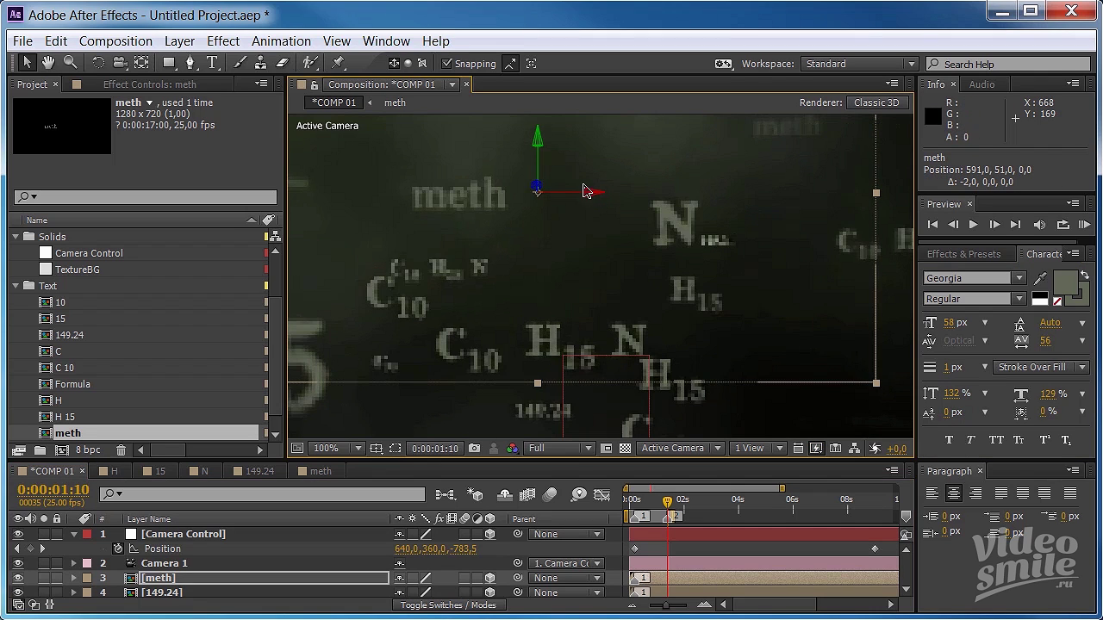
pyautogui.moveTo(538, 148); pyautogui.dragTo(540, 150)
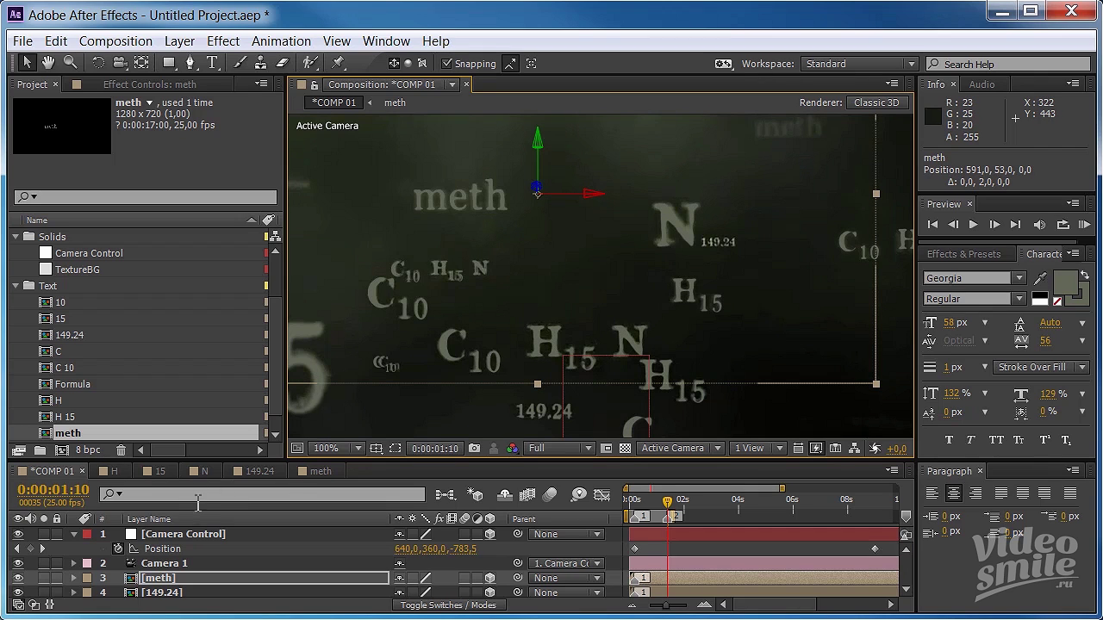
# Step: Set the meth text's horizontal scale to 126% and tracking to 52
pyautogui.click(322, 472)
pyautogui.click(1047, 393)
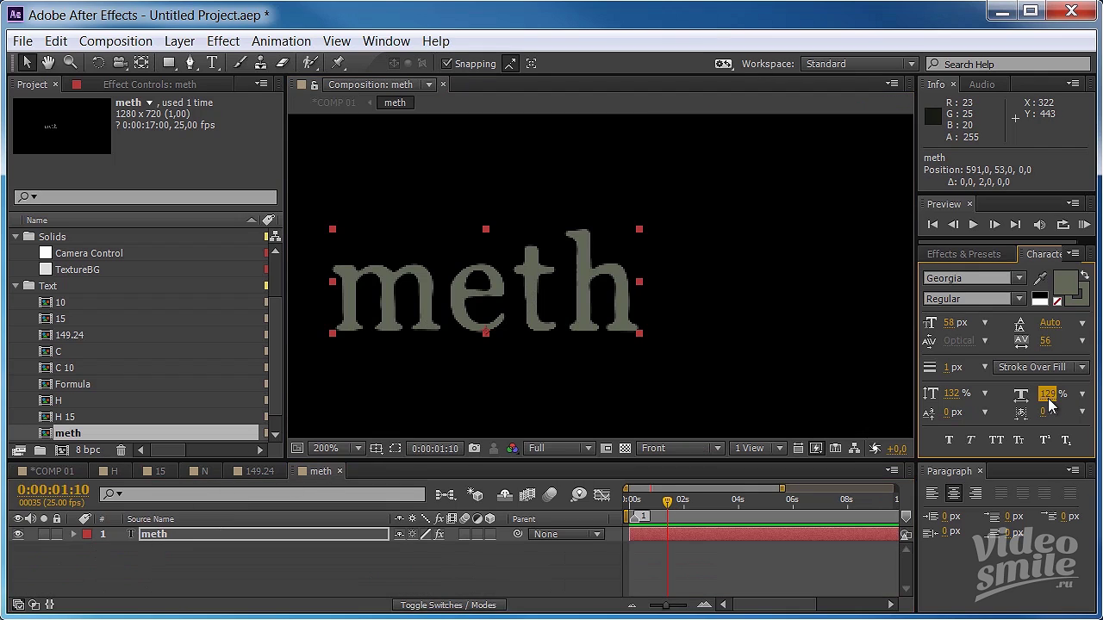
pyautogui.moveTo(1047, 393); pyautogui.dragTo(1066, 402)
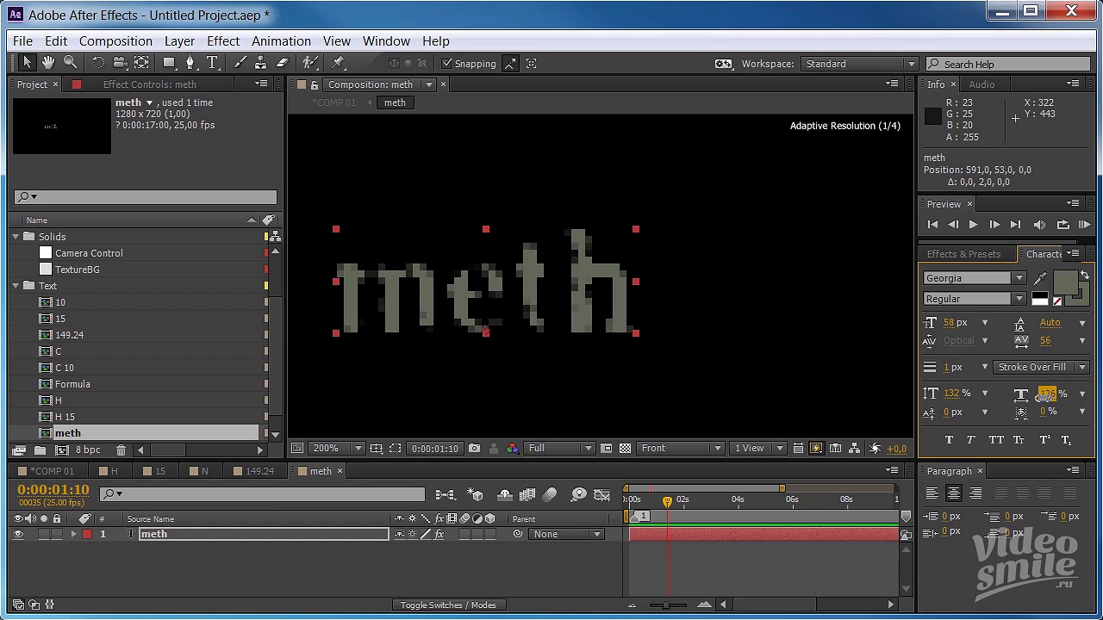
pyautogui.moveTo(1045, 342); pyautogui.dragTo(1041, 340)
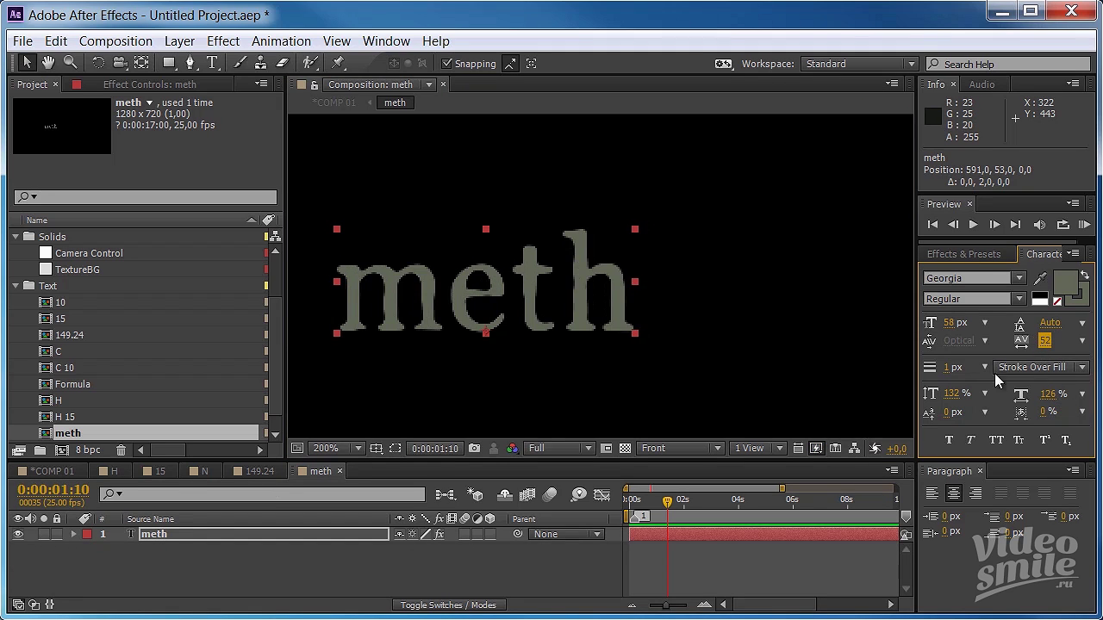
pyautogui.click(73, 472)
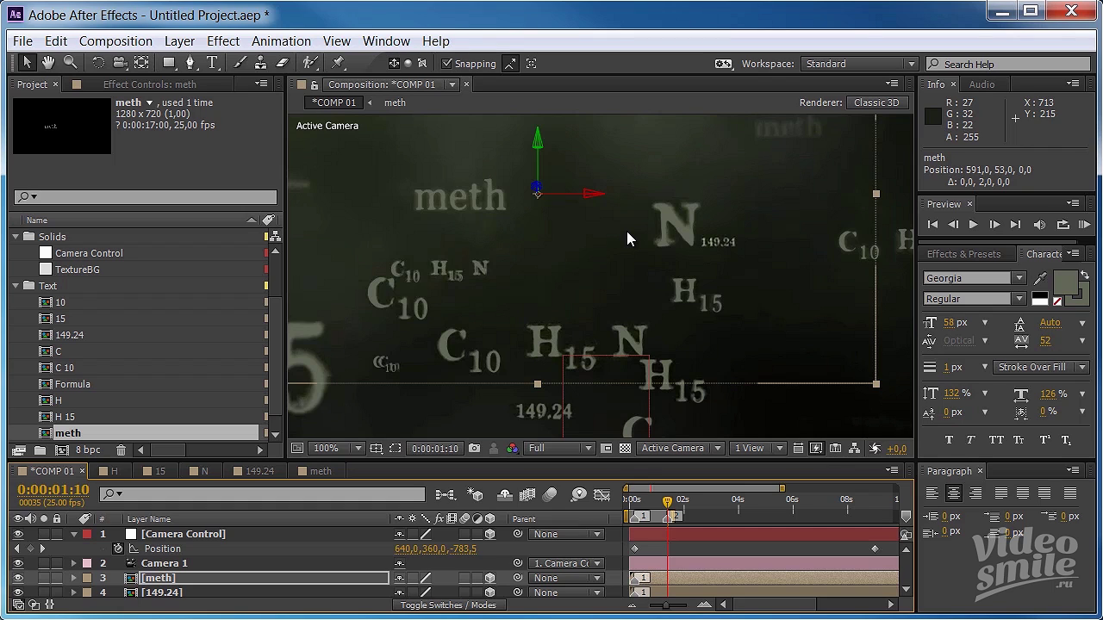
# Step: Duplicate the meth composition and rename the copy 'long text'
pyautogui.press(',')
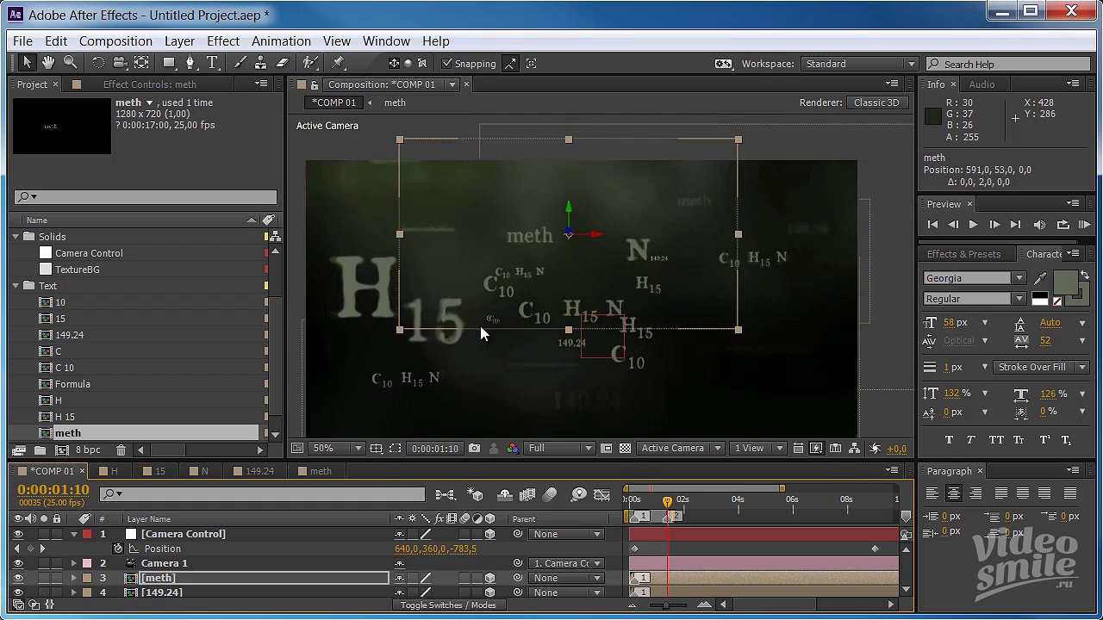
pyautogui.click(183, 581)
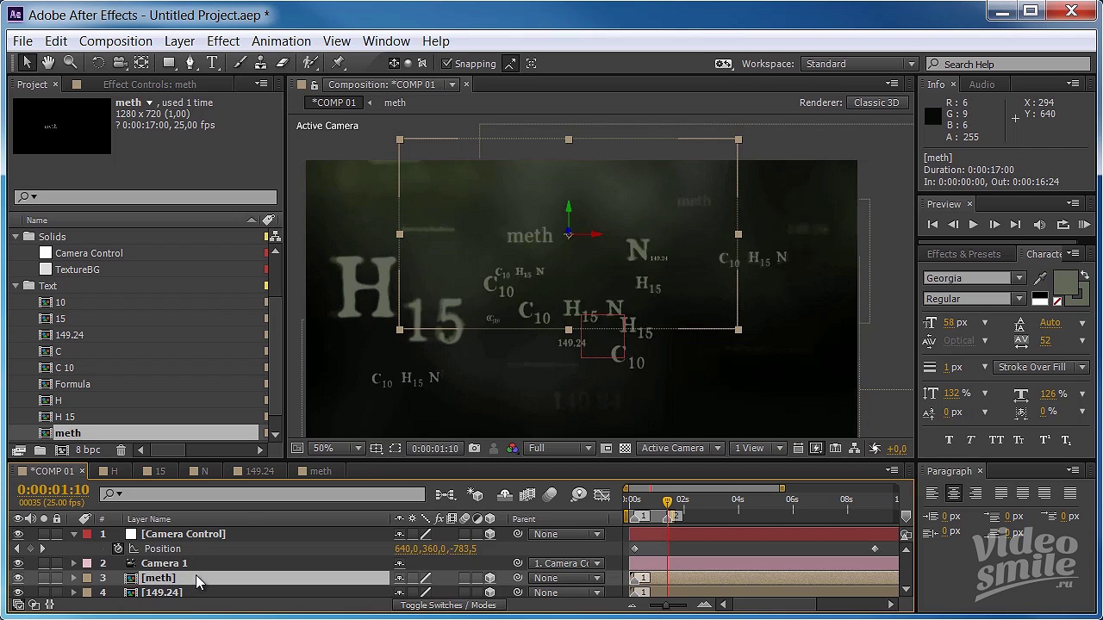
pyautogui.click(71, 438)
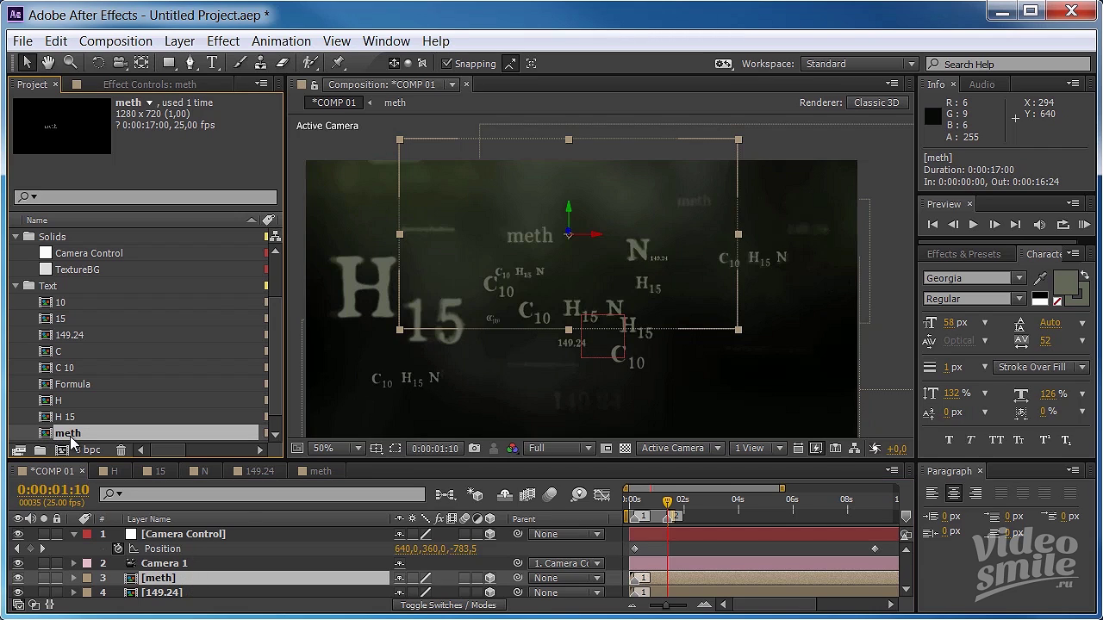
pyautogui.hotkey('ctrl', 'd')
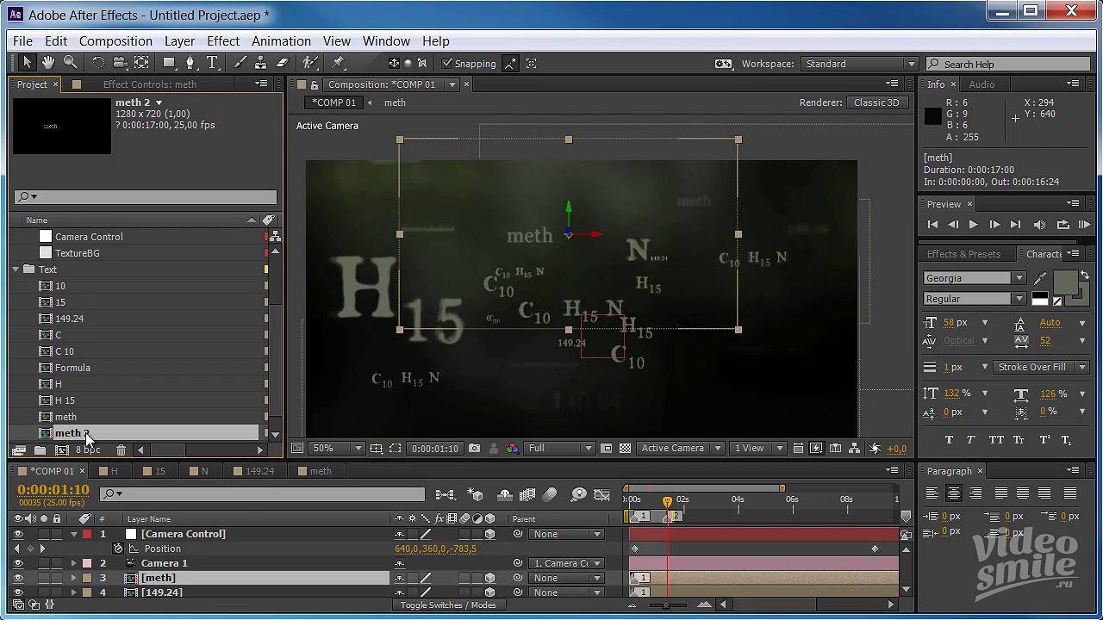
pyautogui.press('Return')
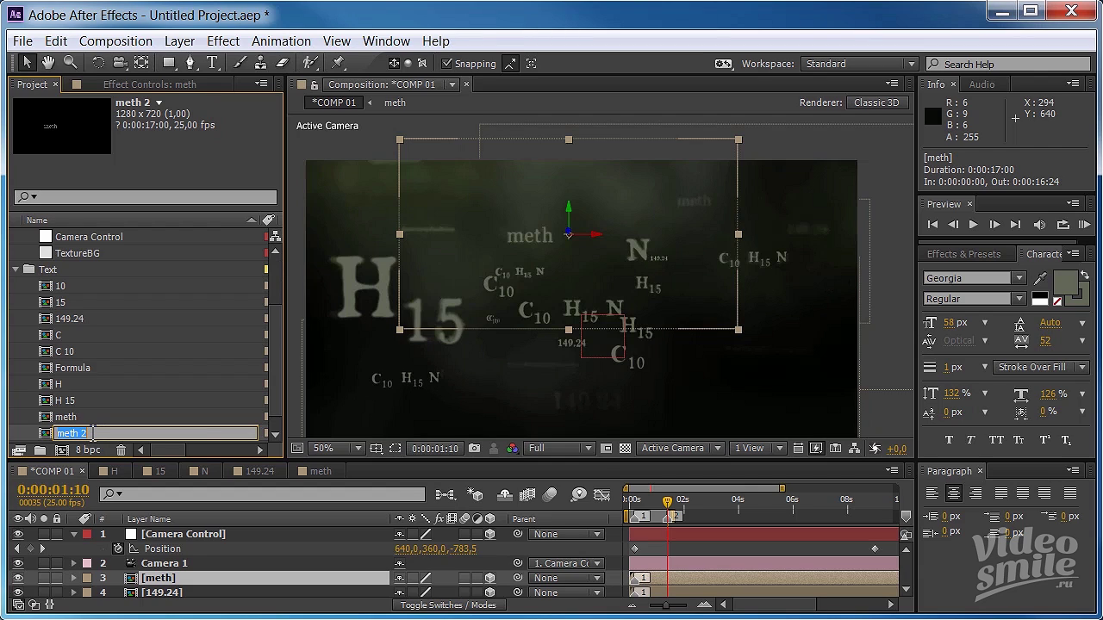
pyautogui.press('BackSpace')
pyautogui.write('long text')
pyautogui.press('Return')
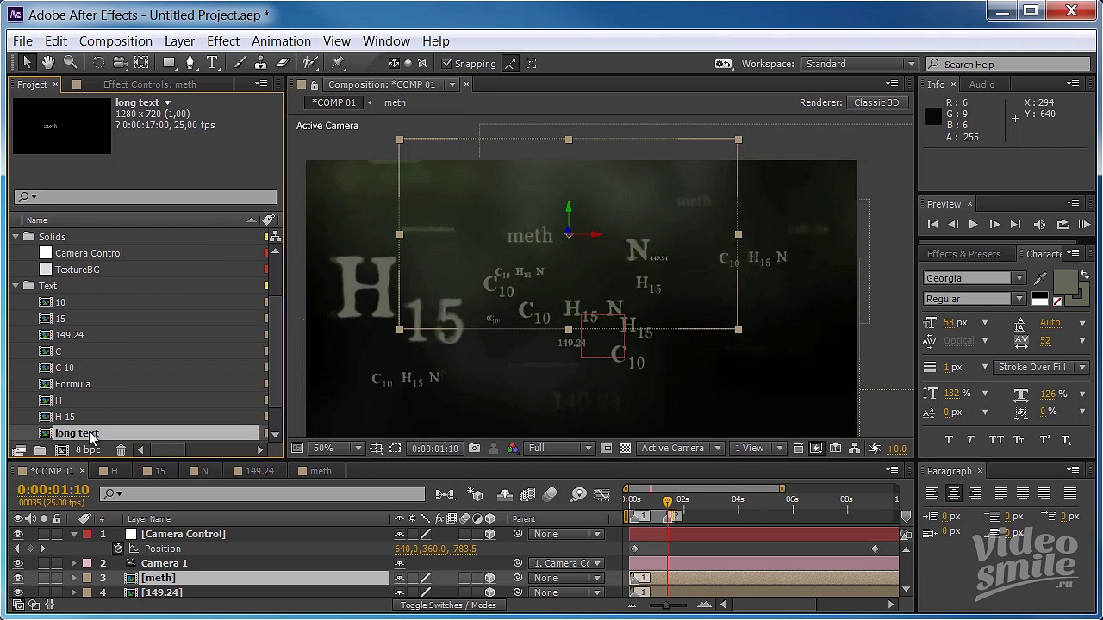
# Step: Replace the text in the long text comp with the run-together full name
pyautogui.doubleClick(91, 433)
pyautogui.doubleClick(561, 317)
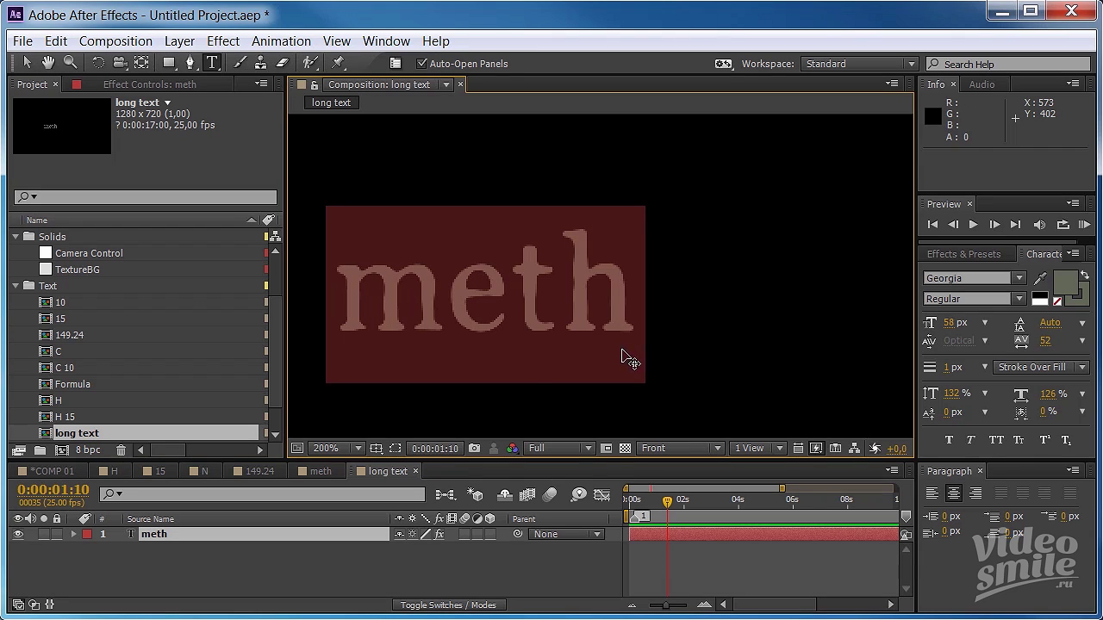
pyautogui.write('Wer')
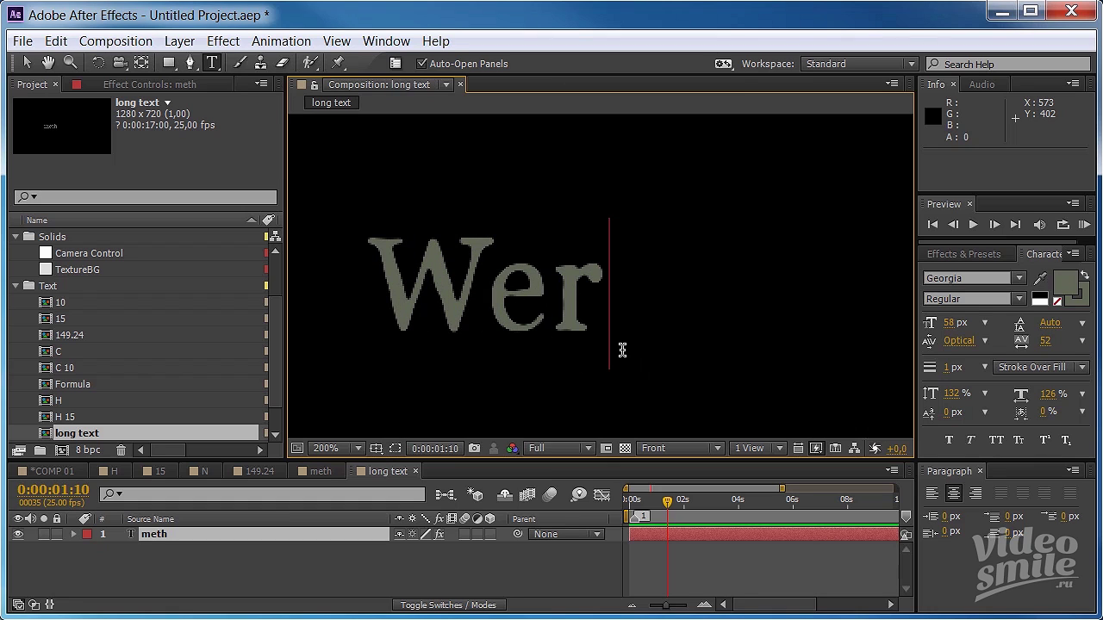
pyautogui.write('nerK')
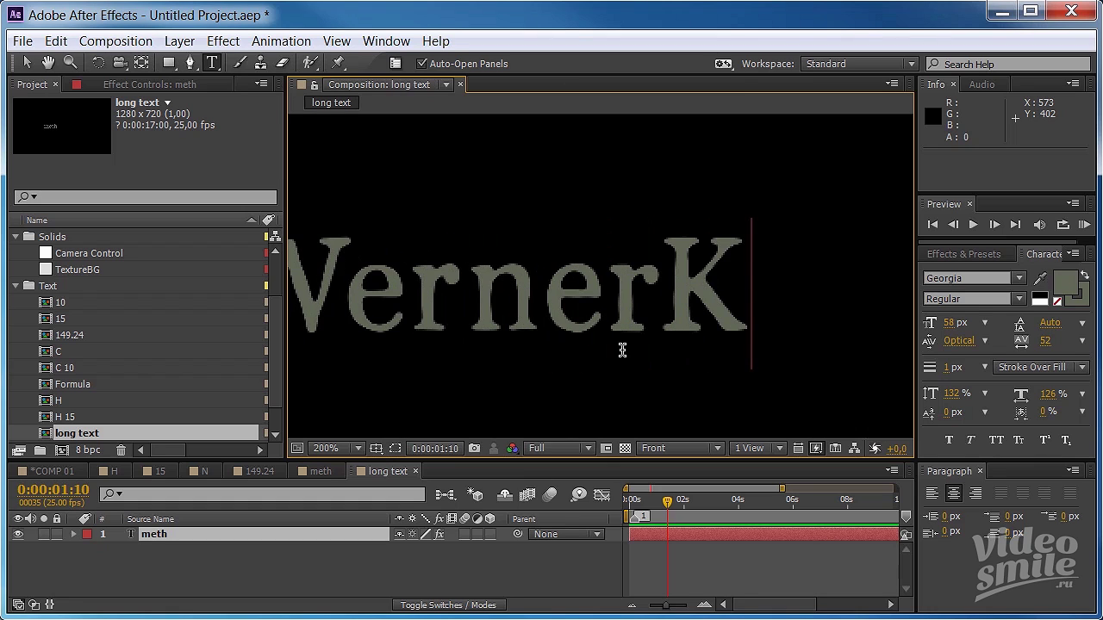
pyautogui.write('arlH')
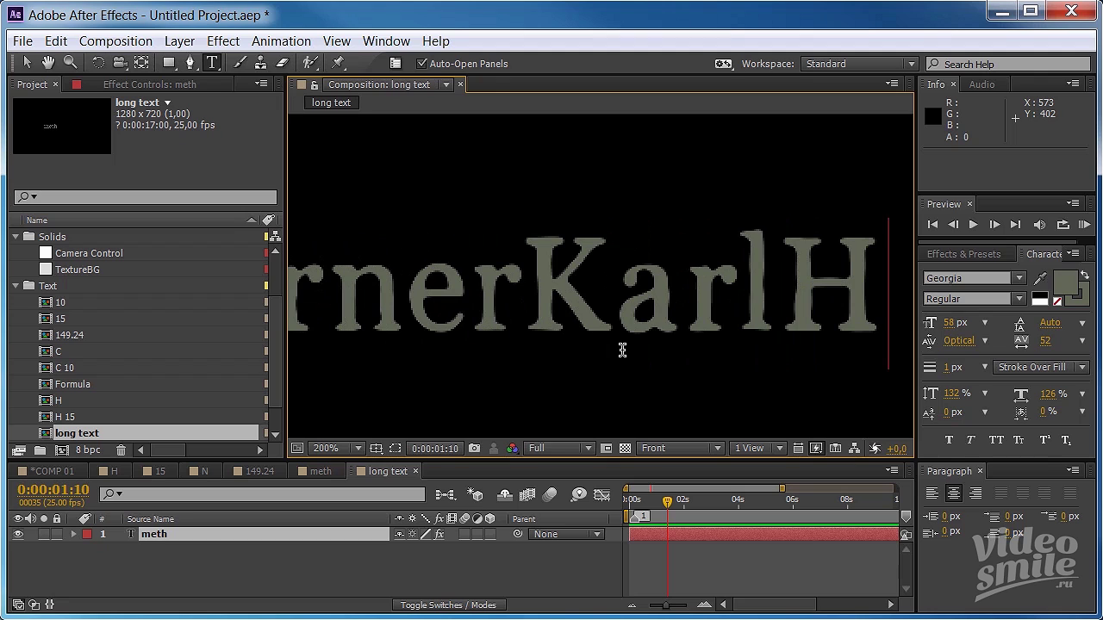
pyautogui.write('eis')
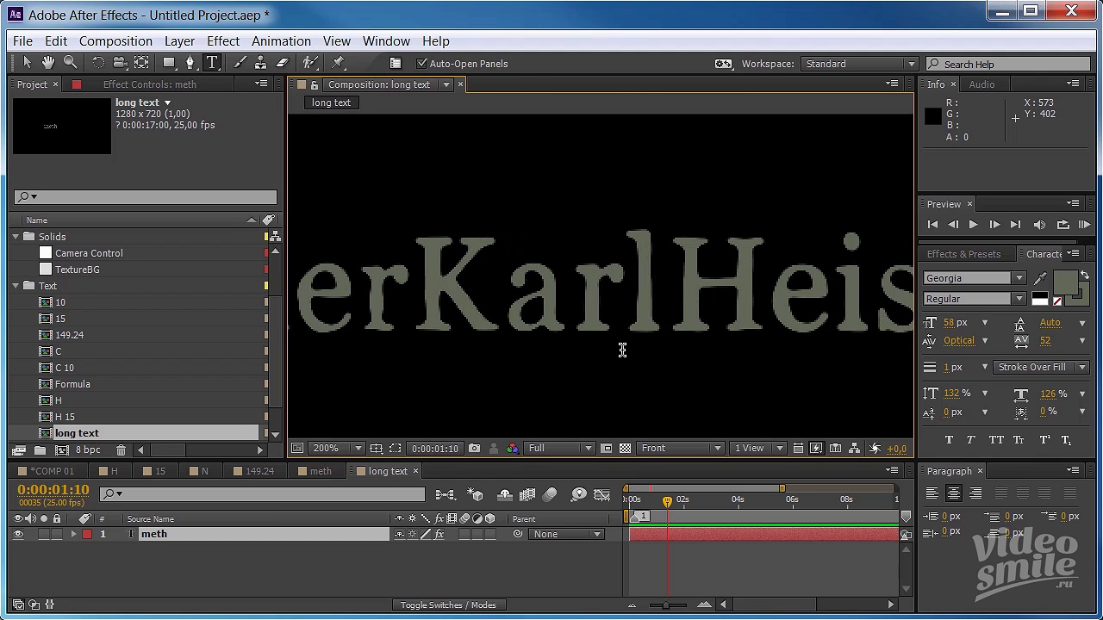
pyautogui.write('e')
pyautogui.write('n')
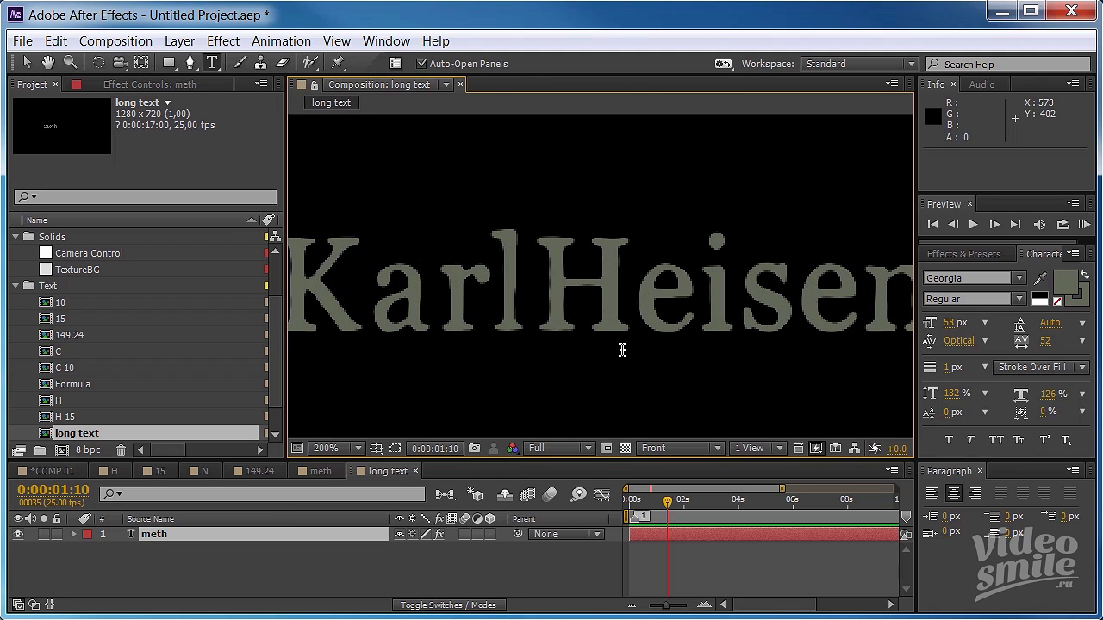
pyautogui.write('berg')
pyautogui.scroll(-1, 603, 328)
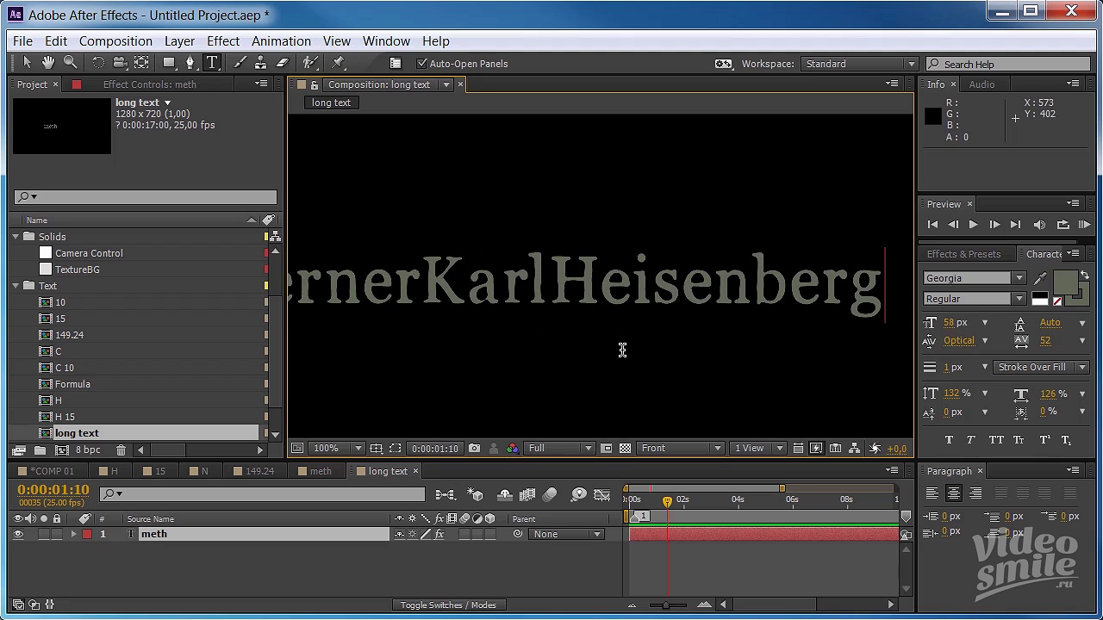
pyautogui.press('Escape')
pyautogui.moveTo(531, 320); pyautogui.dragTo(584, 320)
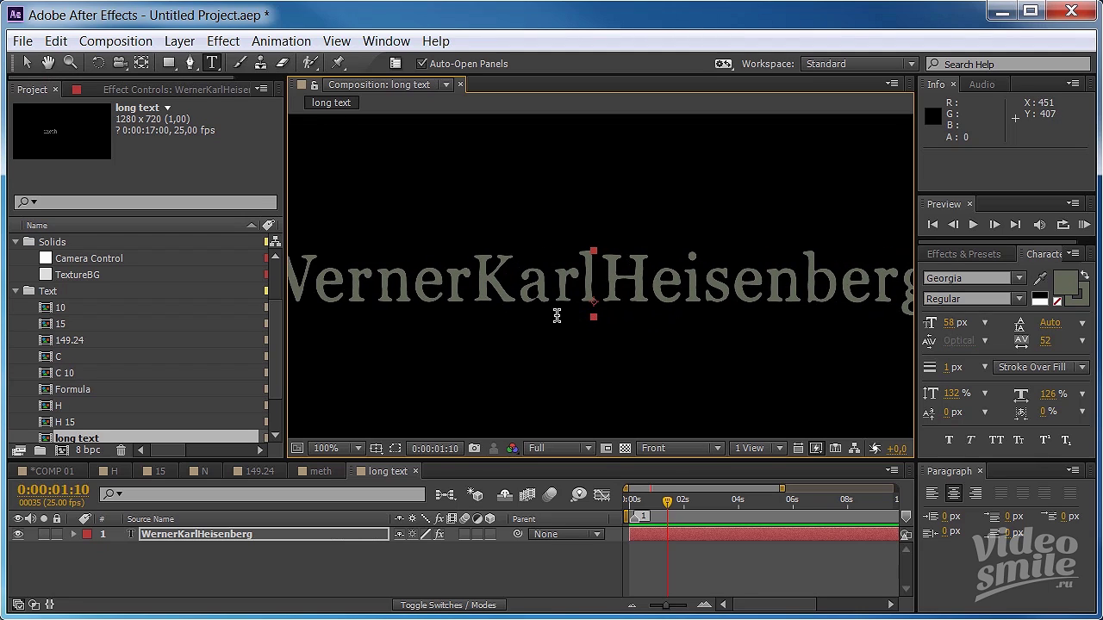
pyautogui.scroll(-1, 558, 315)
# Step: Drop the long text comp into COMP 01, make it a 3D layer and set its Scale to 20%
pyautogui.click(54, 471)
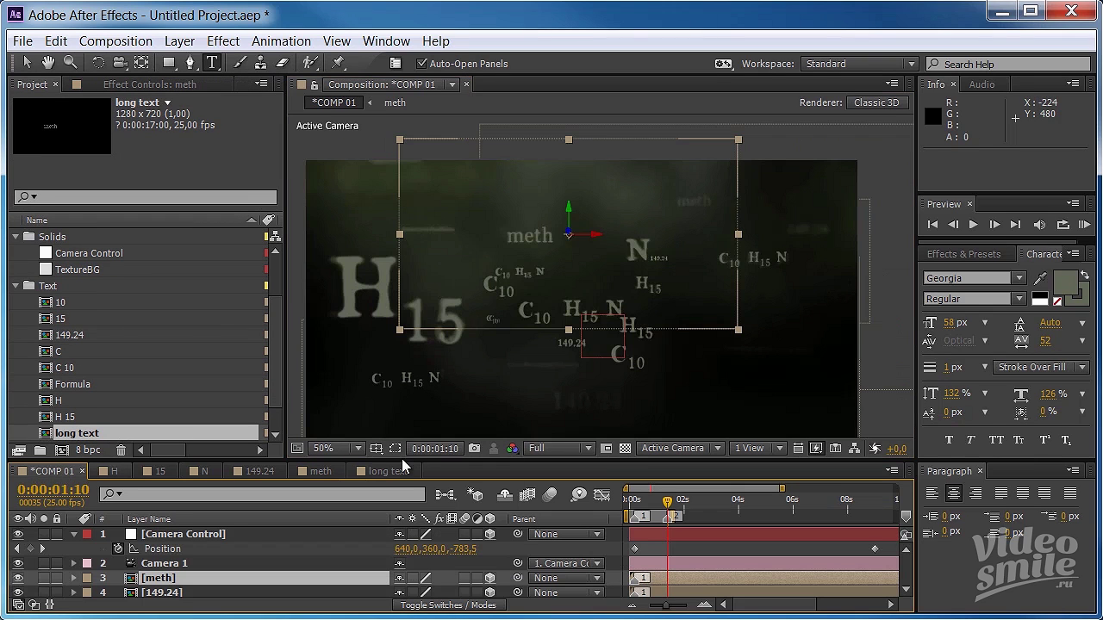
pyautogui.scroll(1, 534, 303)
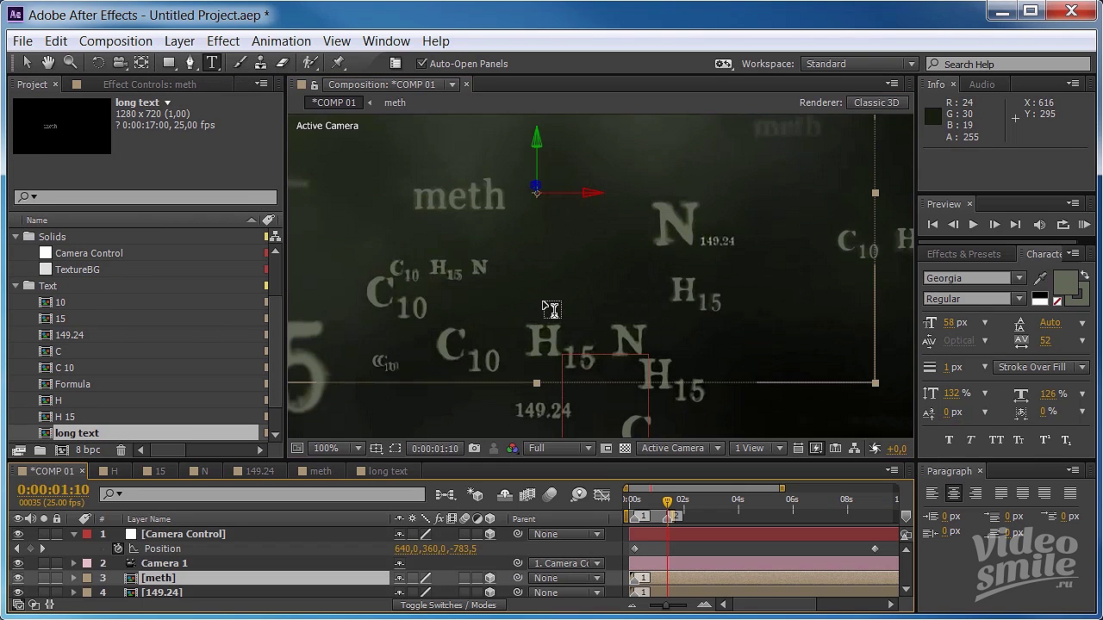
pyautogui.moveTo(94, 435); pyautogui.dragTo(206, 576)
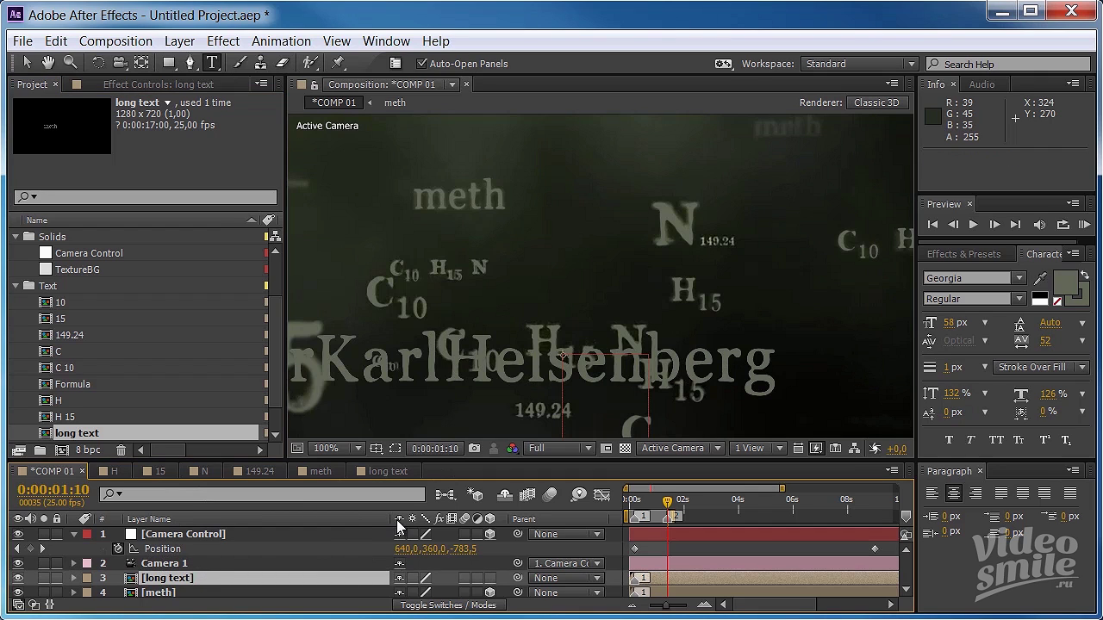
pyautogui.click(204, 580)
pyautogui.press('s')
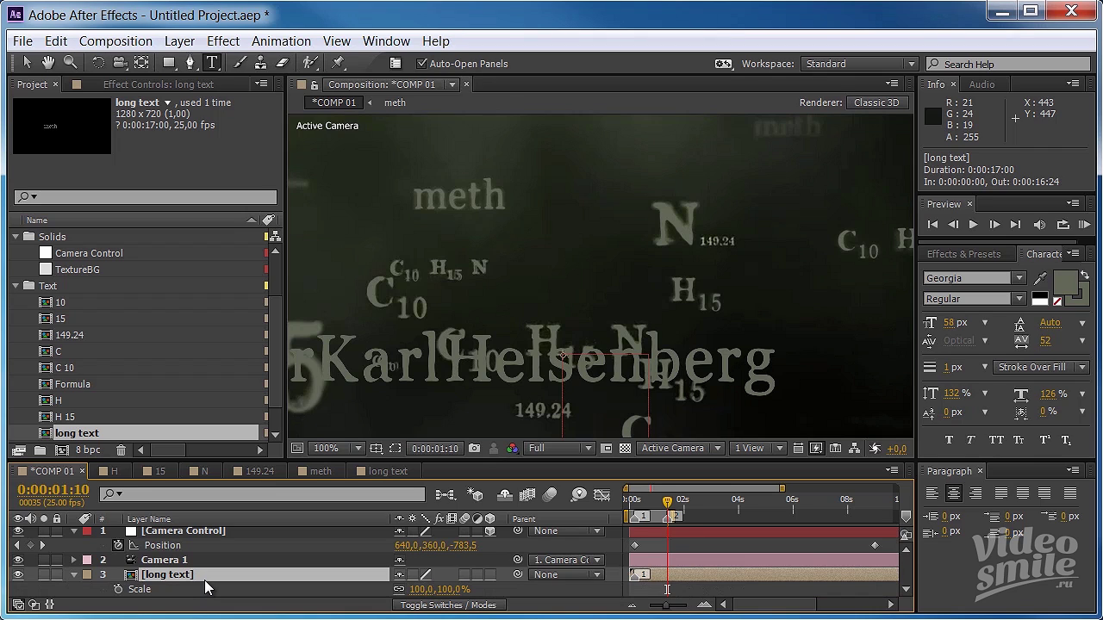
pyautogui.click(490, 575)
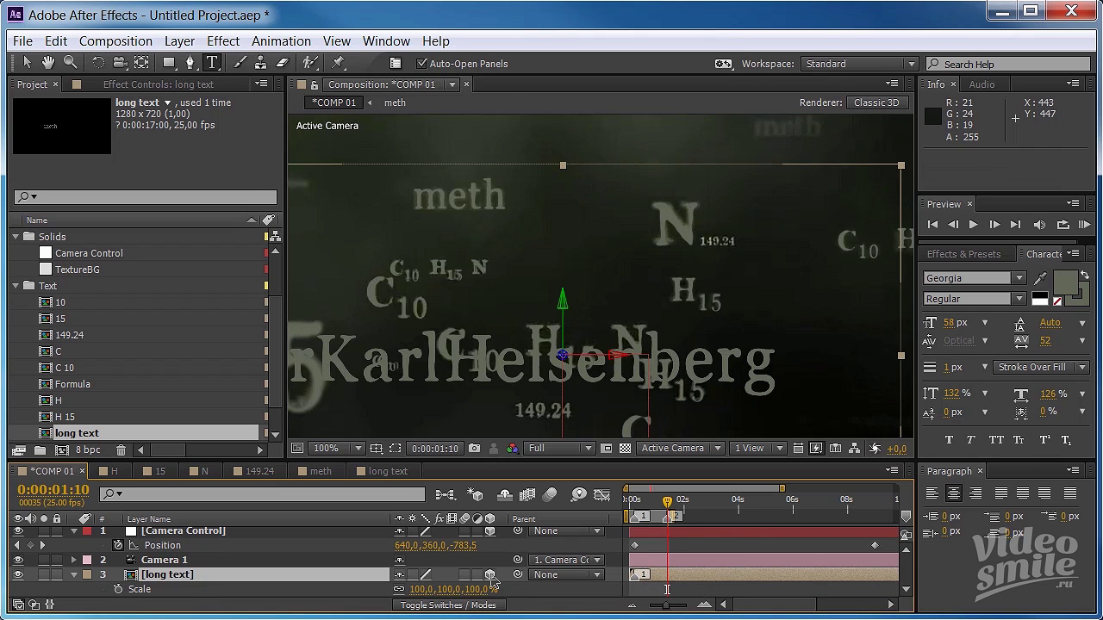
pyautogui.click(422, 590)
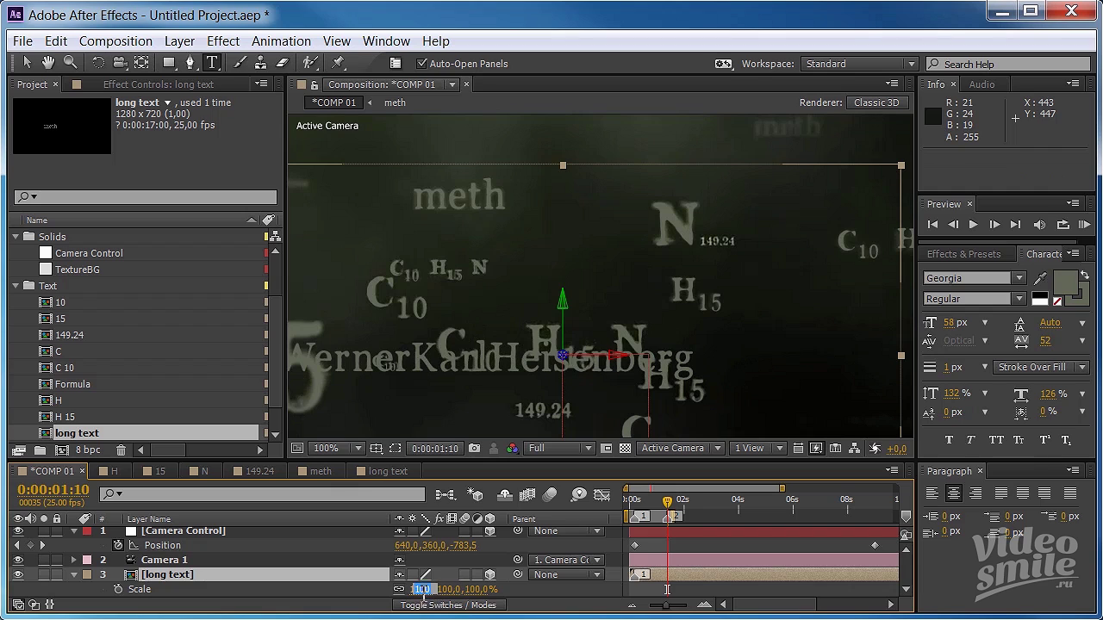
pyautogui.write('20')
pyautogui.press('Return')
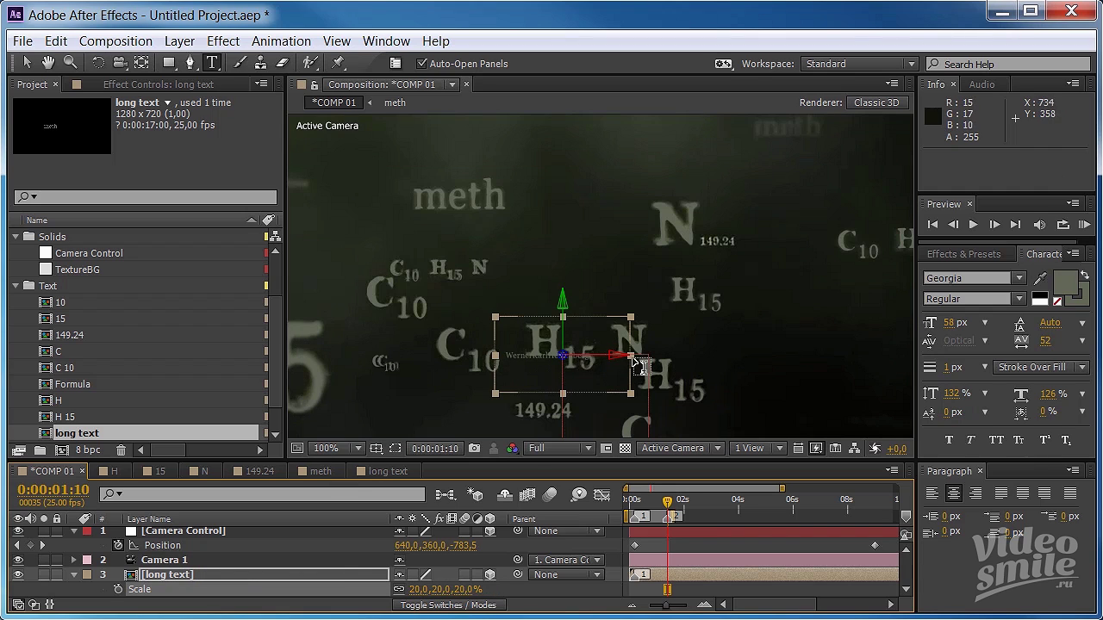
# Step: Move the long text layer up-left, push it back in depth and shift it right to 231, 112, -493.8
pyautogui.press('v')
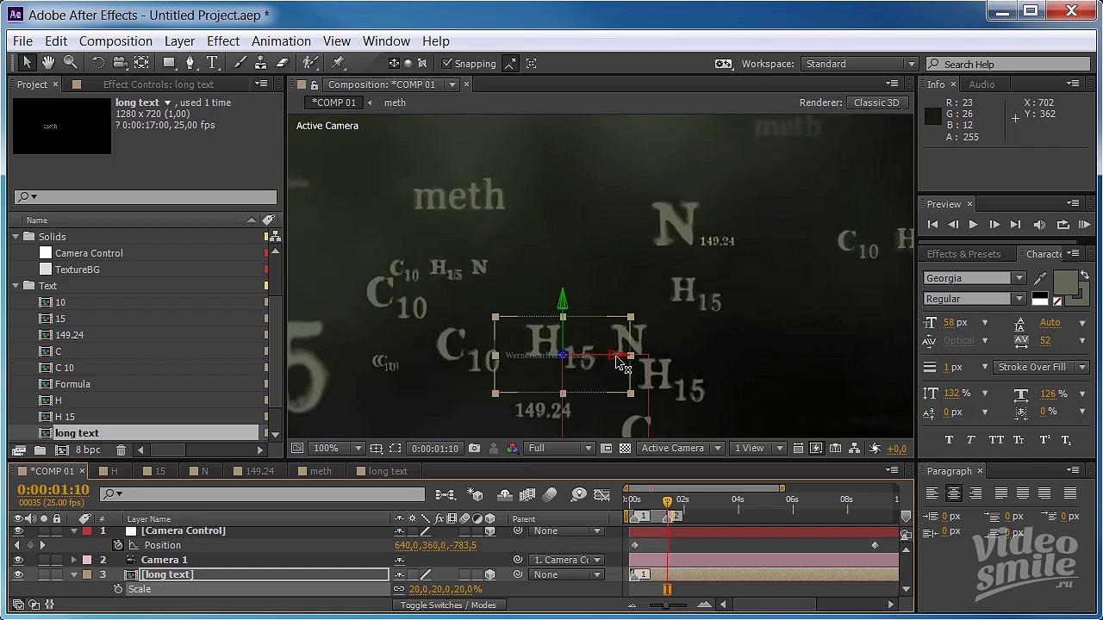
pyautogui.moveTo(617, 362); pyautogui.dragTo(341, 336)
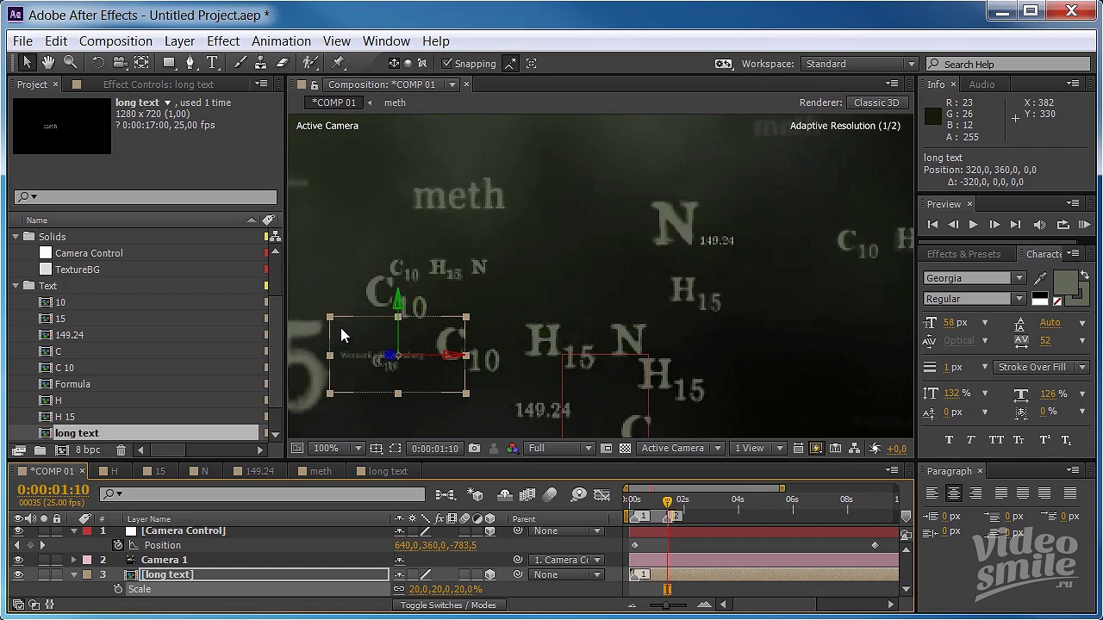
pyautogui.moveTo(398, 309); pyautogui.dragTo(396, 47)
pyautogui.moveTo(380, 278)
pyautogui.mouseDown()
pyautogui.moveTo(468, 270)
pyautogui.moveTo(516, 291)
pyautogui.mouseUp()
pyautogui.moveTo(590, 209); pyautogui.dragTo(398, 202)
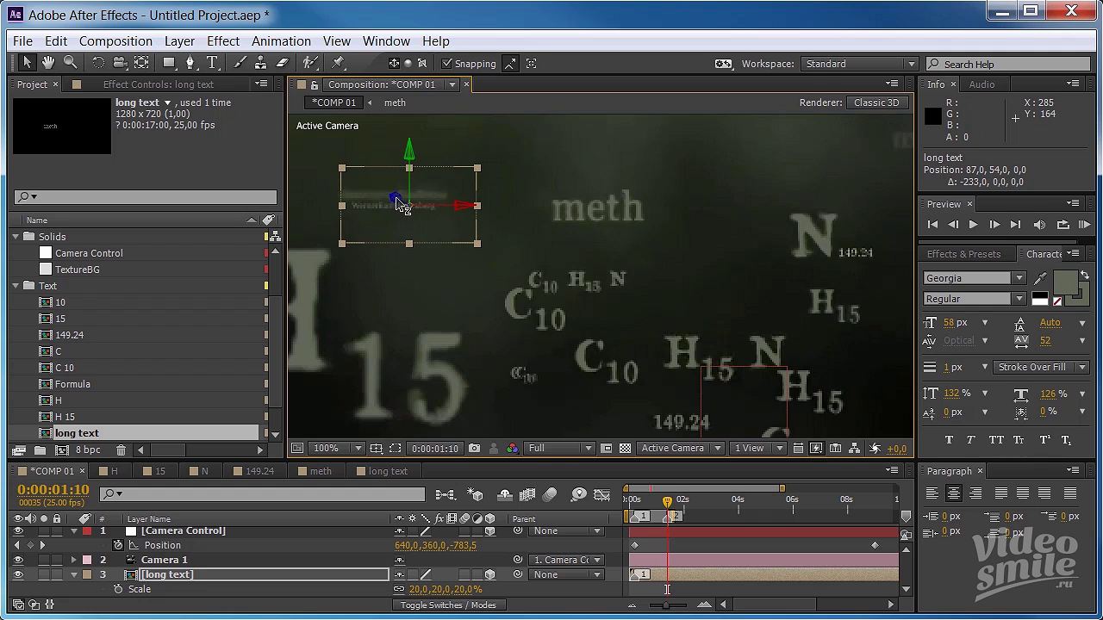
pyautogui.moveTo(398, 201); pyautogui.dragTo(285, 177)
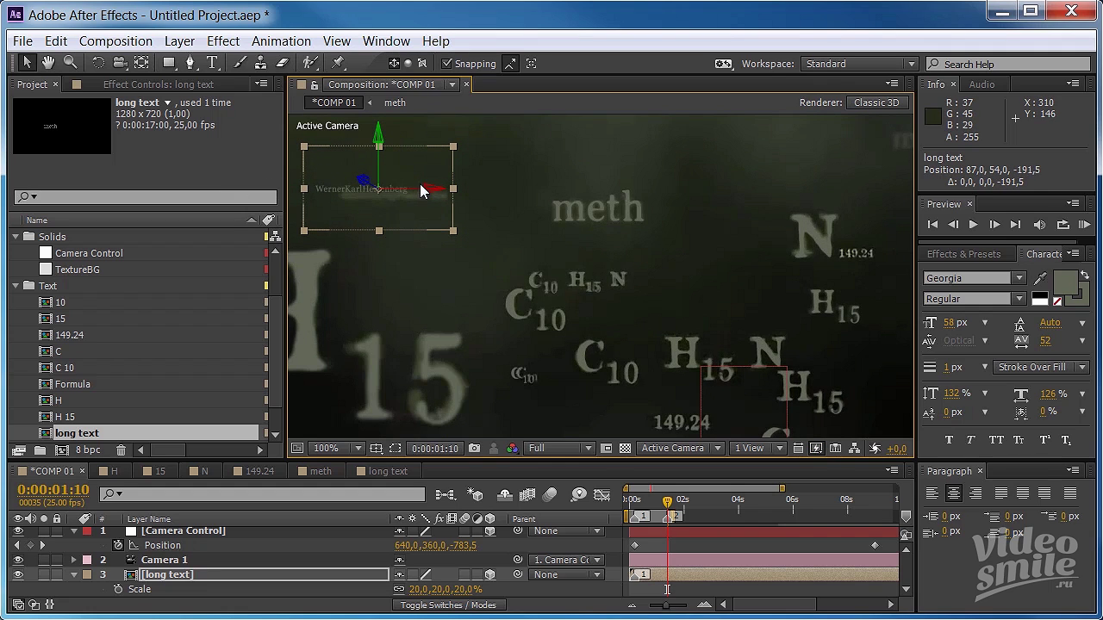
pyautogui.moveTo(428, 187); pyautogui.dragTo(480, 194)
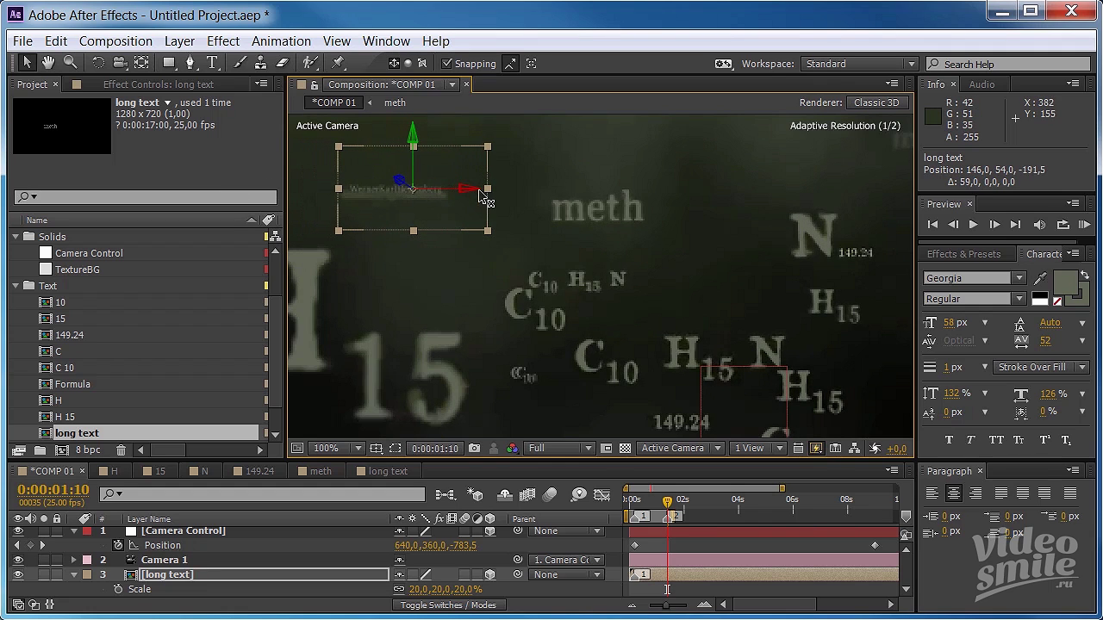
pyautogui.moveTo(401, 181); pyautogui.dragTo(267, 156)
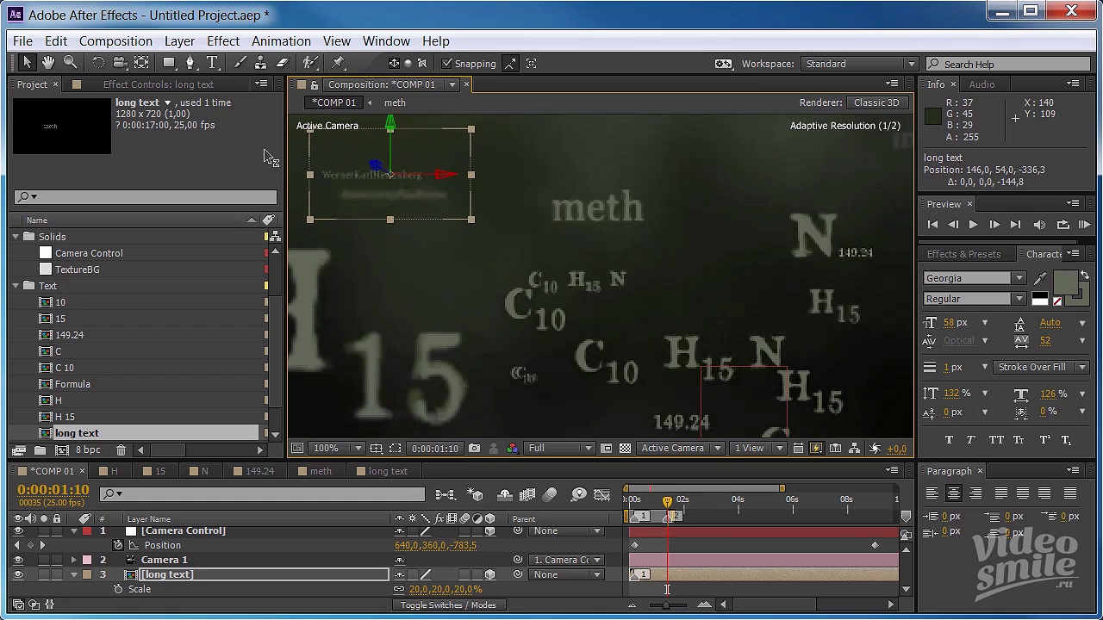
pyautogui.moveTo(453, 176); pyautogui.dragTo(485, 180)
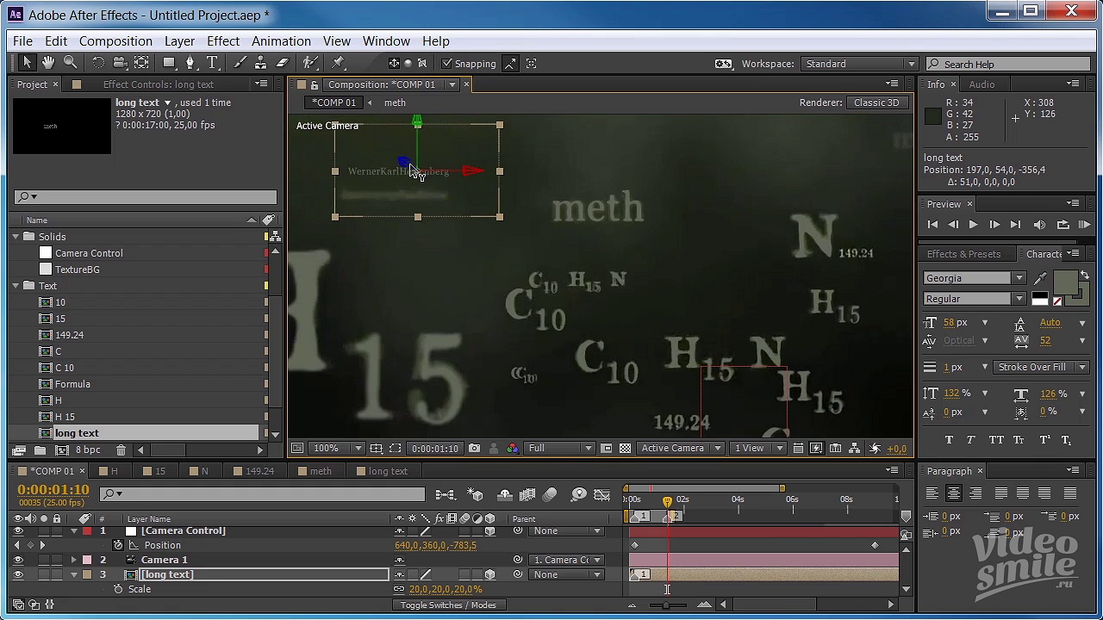
pyautogui.moveTo(403, 163)
pyautogui.mouseDown()
pyautogui.moveTo(379, 157)
pyautogui.moveTo(395, 131)
pyautogui.moveTo(412, 193)
pyautogui.moveTo(476, 199)
pyautogui.mouseUp()
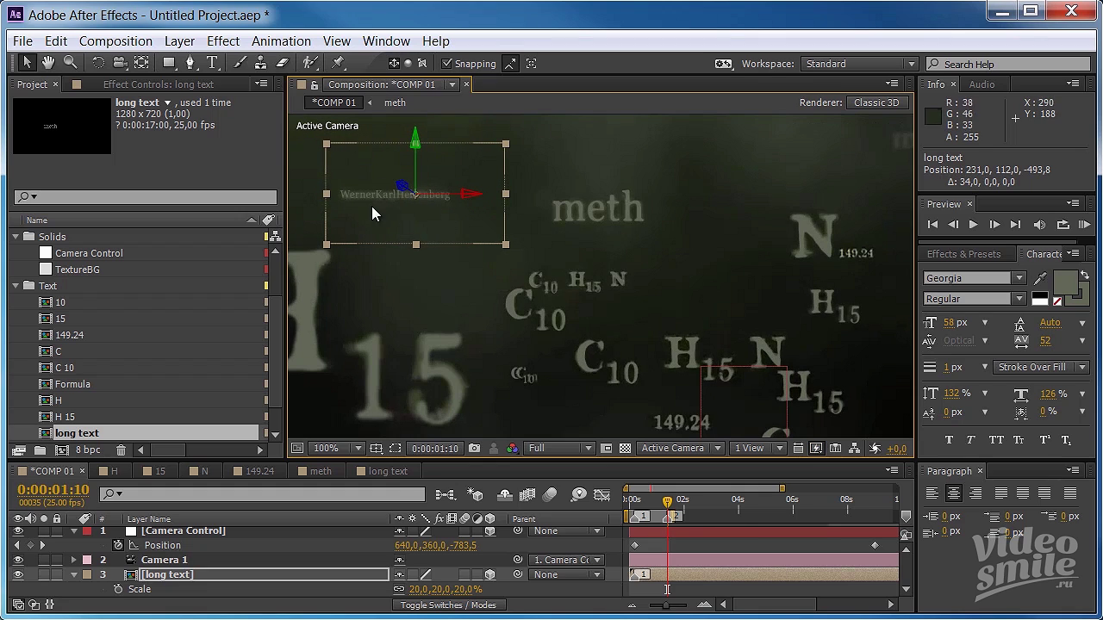
# Step: Find Fast Blur in Effects & Presets by searching 'fast' and apply it to the long text layer
pyautogui.click(963, 254)
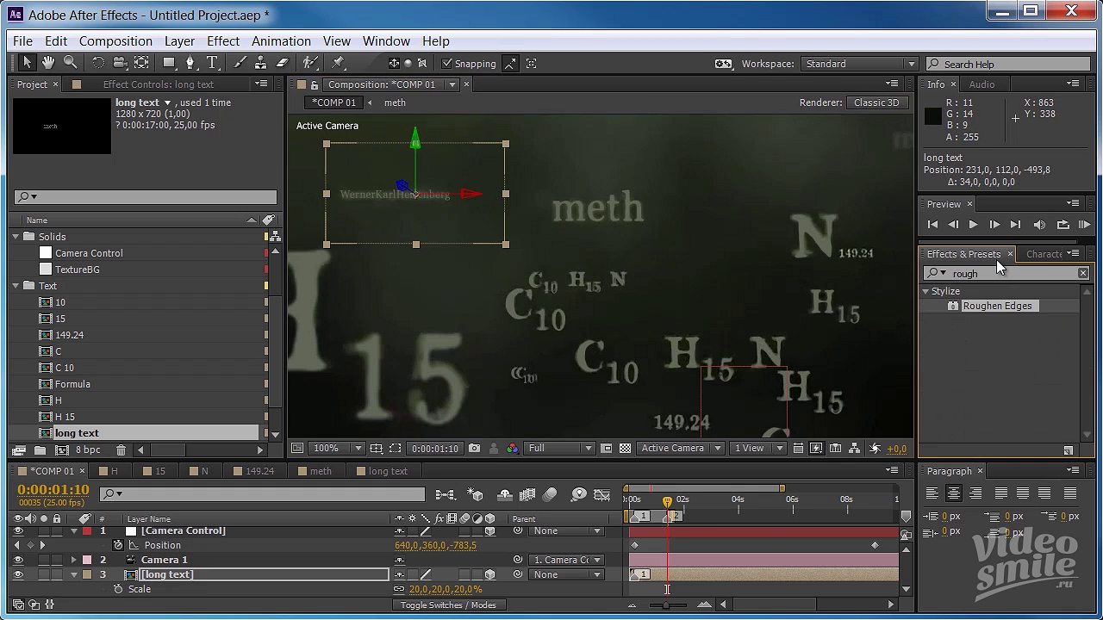
pyautogui.click(975, 277)
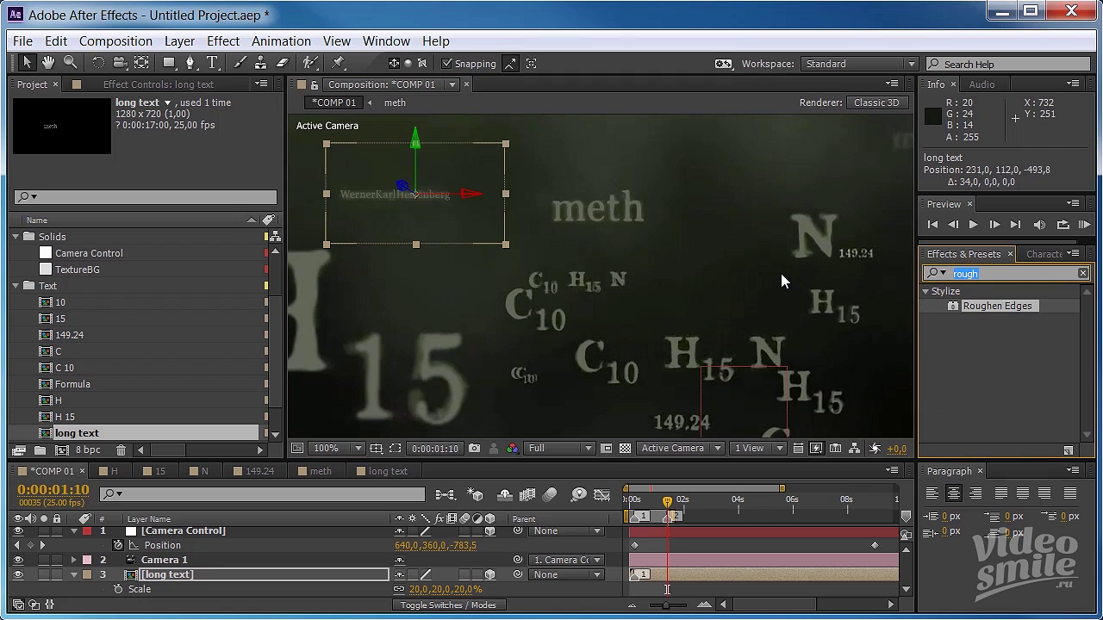
pyautogui.write('fast')
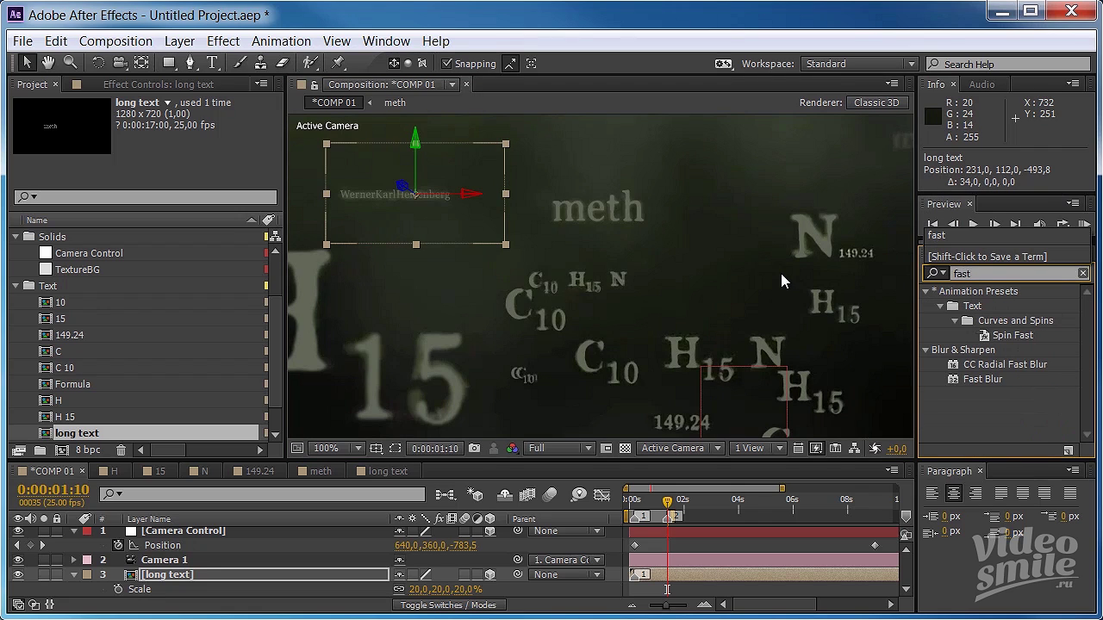
pyautogui.moveTo(995, 378); pyautogui.dragTo(224, 528)
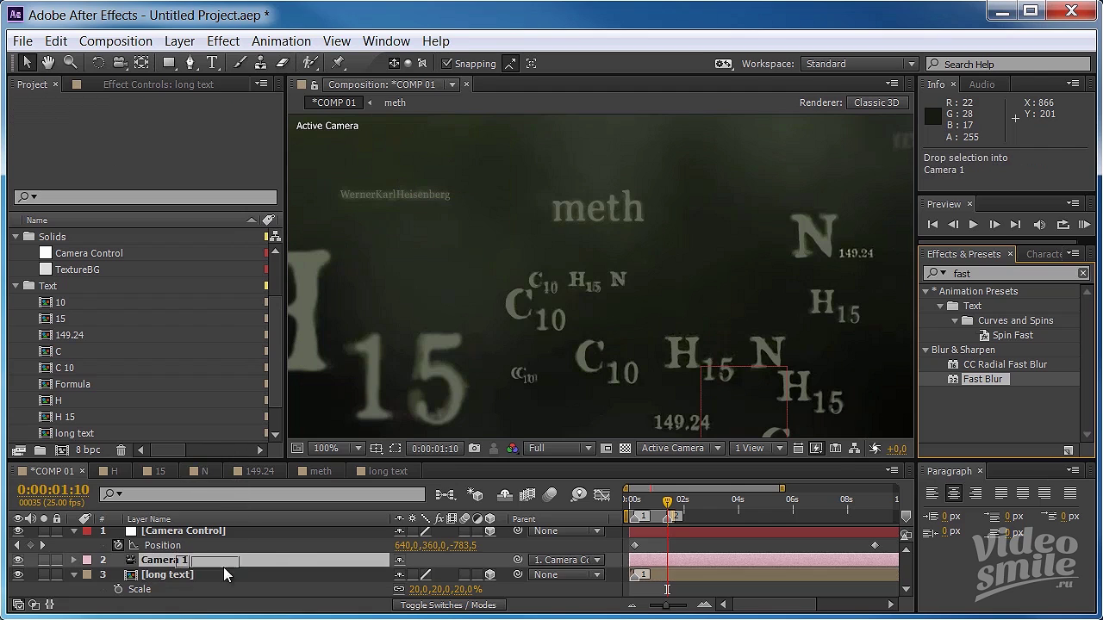
pyautogui.moveTo(224, 528); pyautogui.dragTo(247, 569)
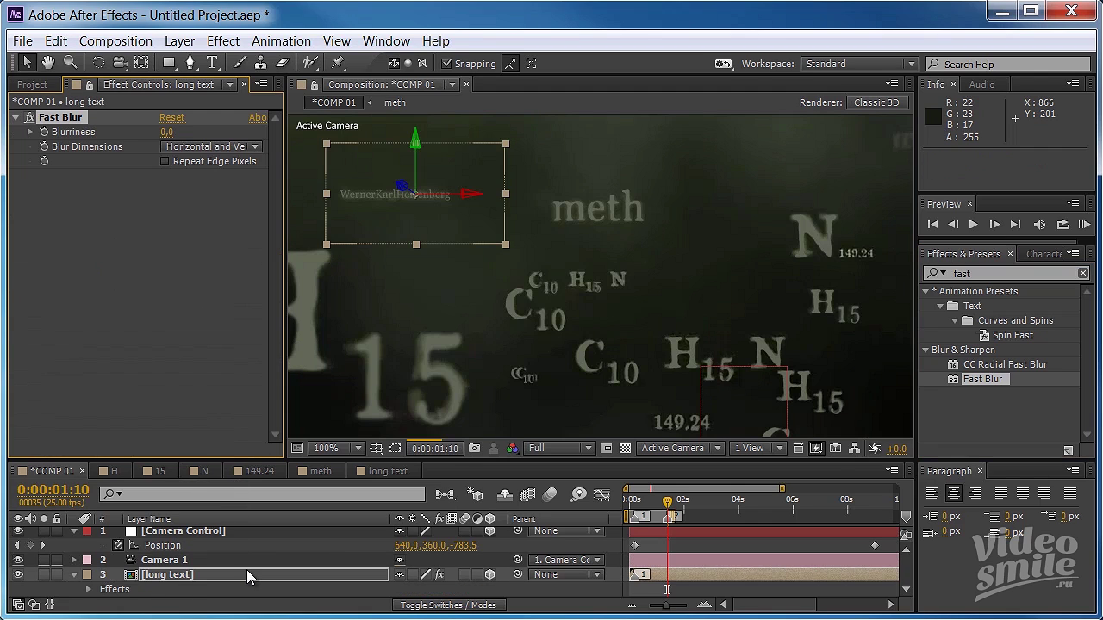
# Step: Set Fast Blur Blurriness to 20, then raise it to 40, hiding the background to judge it
pyautogui.click(167, 132)
pyautogui.write('2')
pyautogui.write('0')
pyautogui.press('Return')
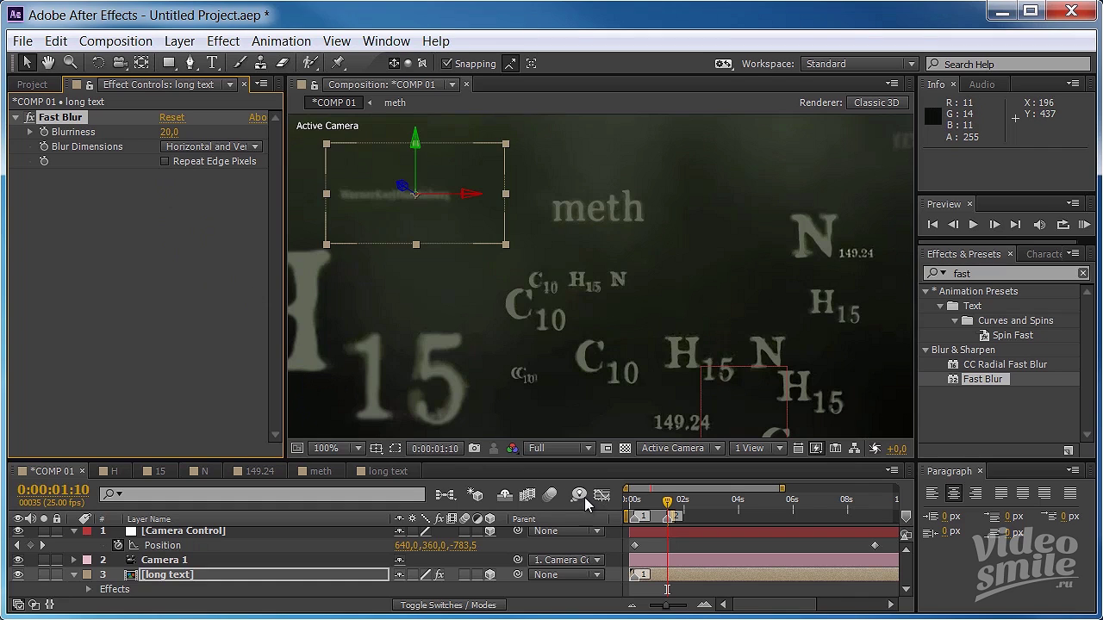
pyautogui.scroll(-3, 198, 576)
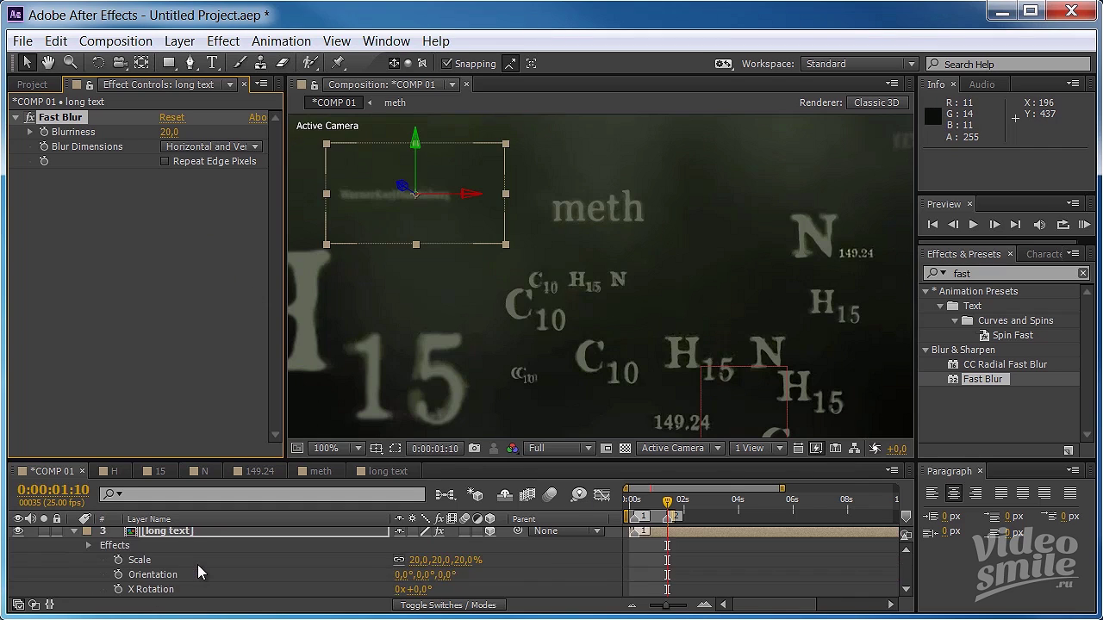
pyautogui.scroll(-4, 198, 576)
pyautogui.scroll(-4, 151, 578)
pyautogui.scroll(-3, 171, 574)
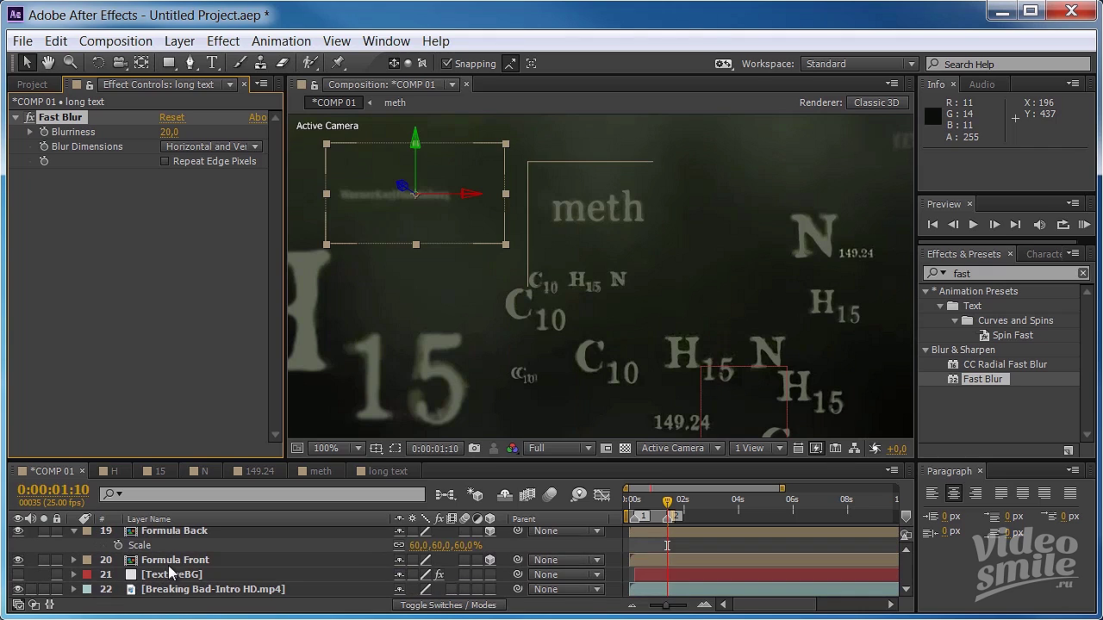
pyautogui.click(17, 589)
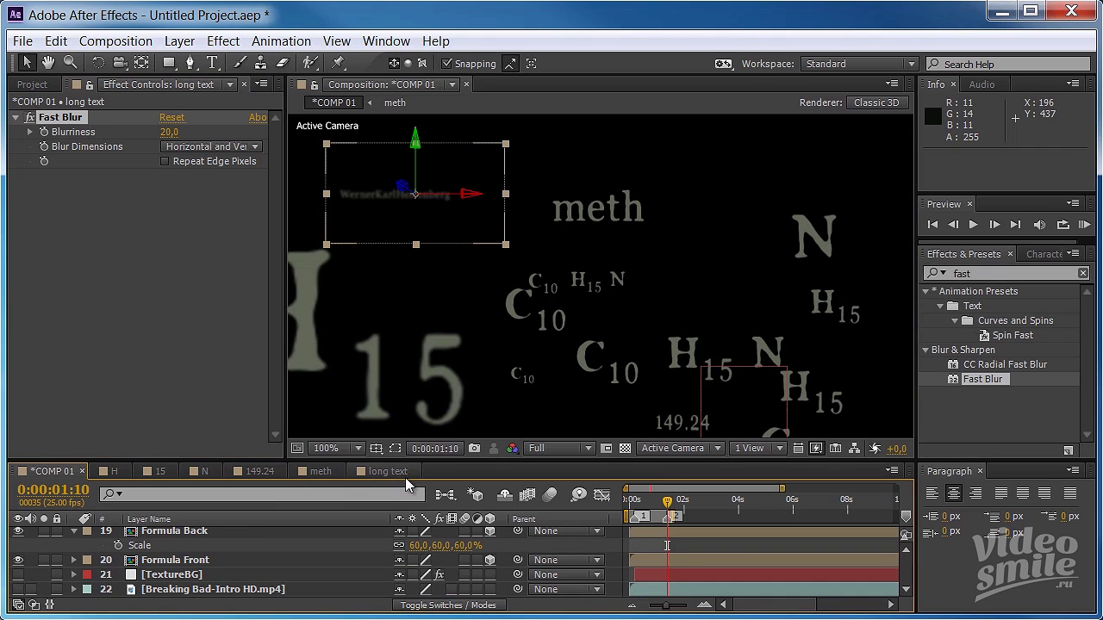
pyautogui.click(169, 136)
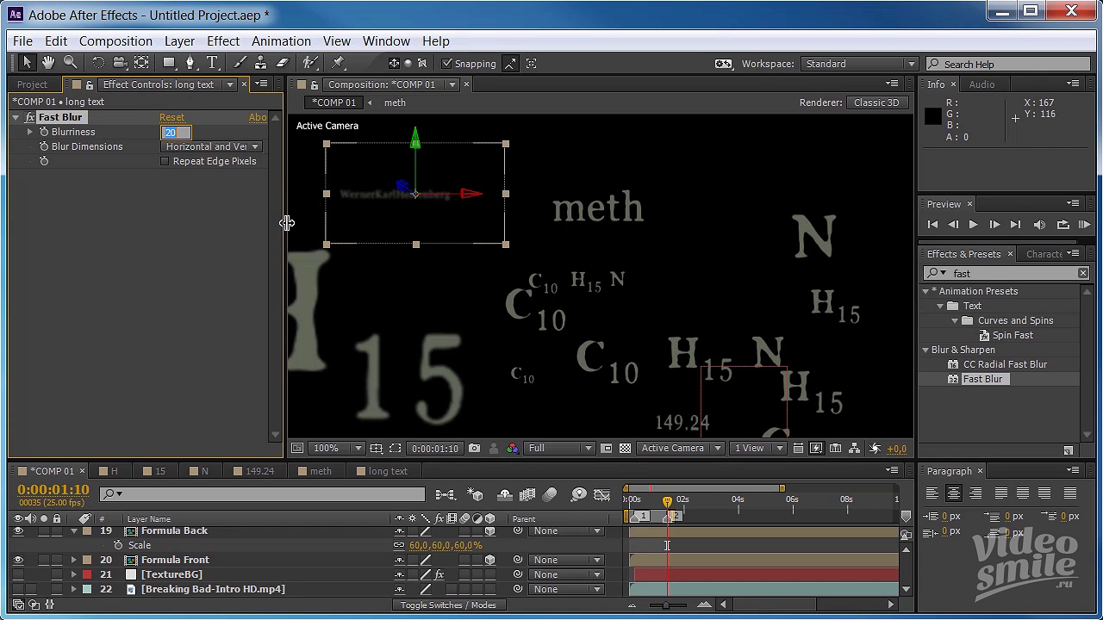
pyautogui.write('40')
pyautogui.press('Return')
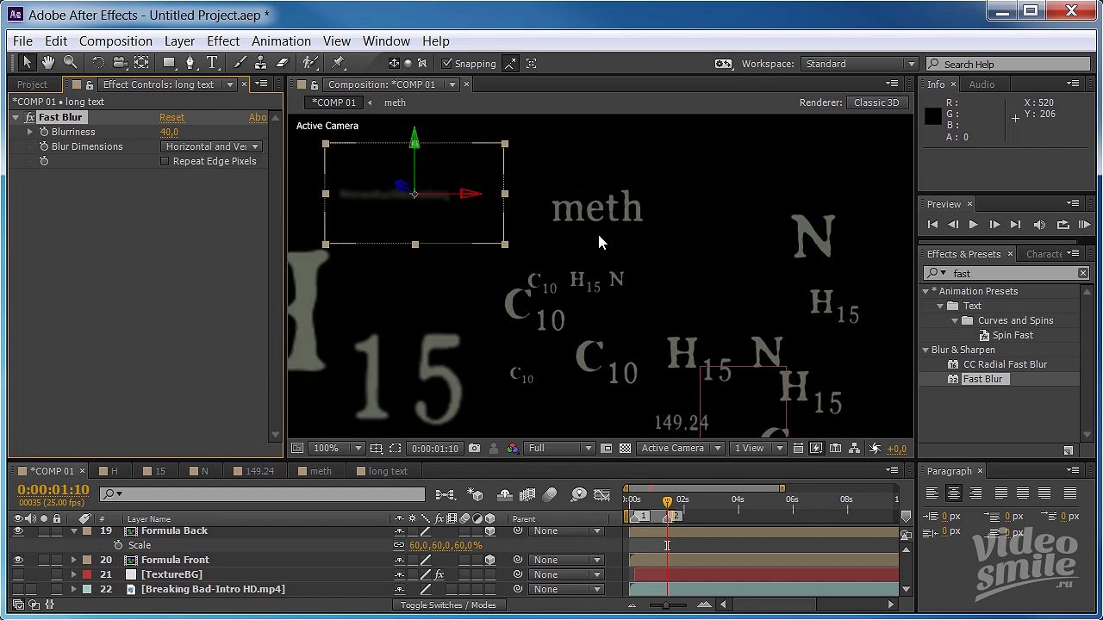
pyautogui.click(18, 590)
pyautogui.scroll(-2, 600, 274)
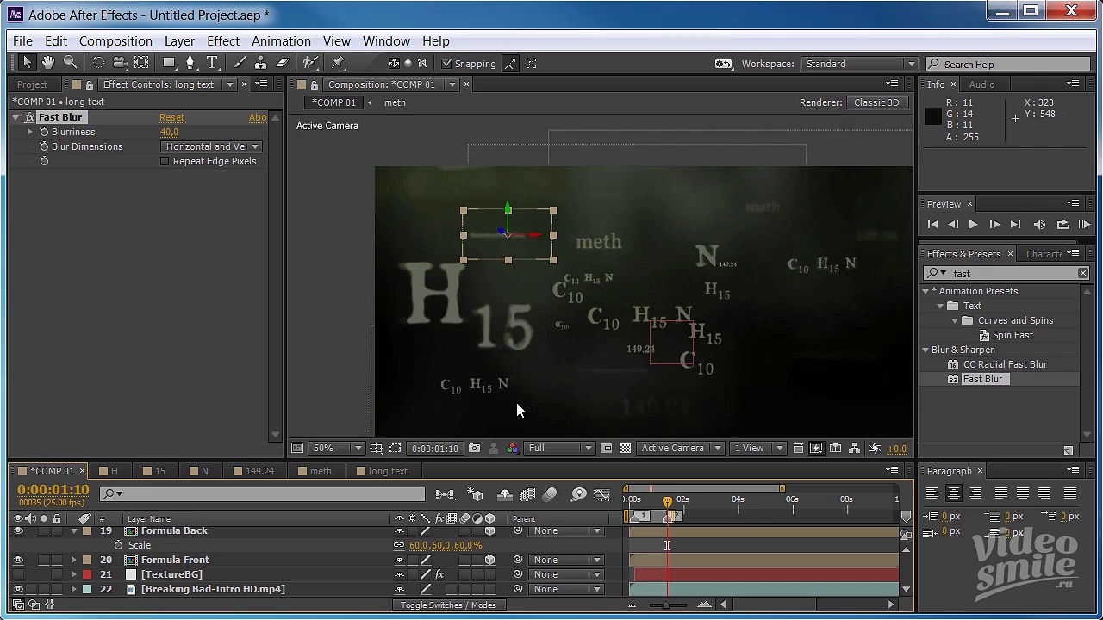
# Step: Turn on the TextureBG layer and RAM-preview COMP 01 over the textured background
pyautogui.click(516, 401)
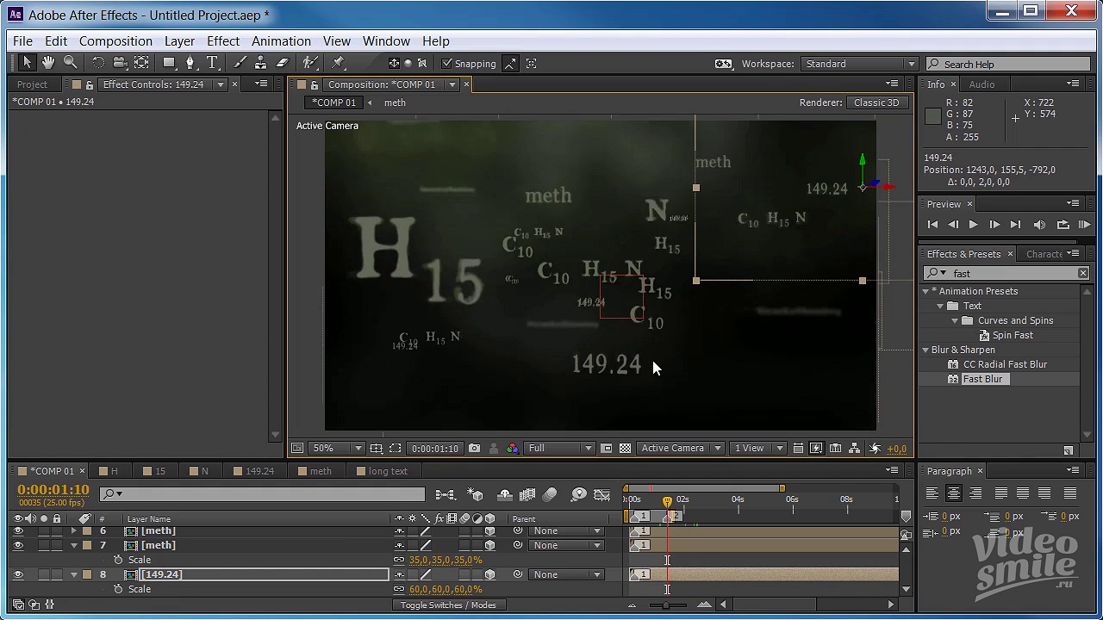
pyautogui.click(1085, 225)
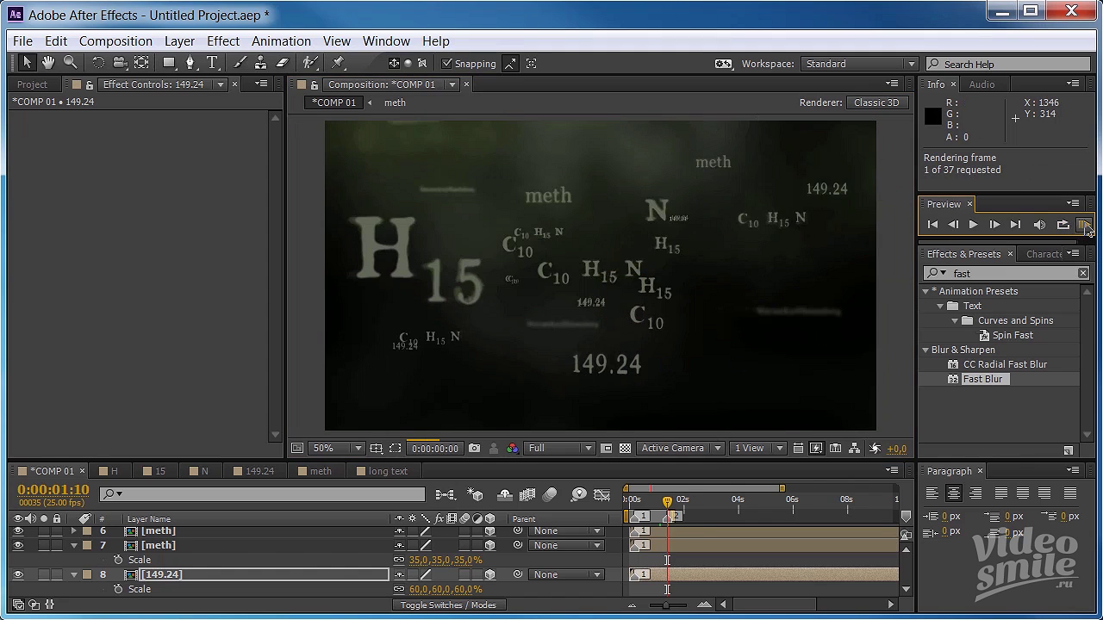
pyautogui.click(1014, 242)
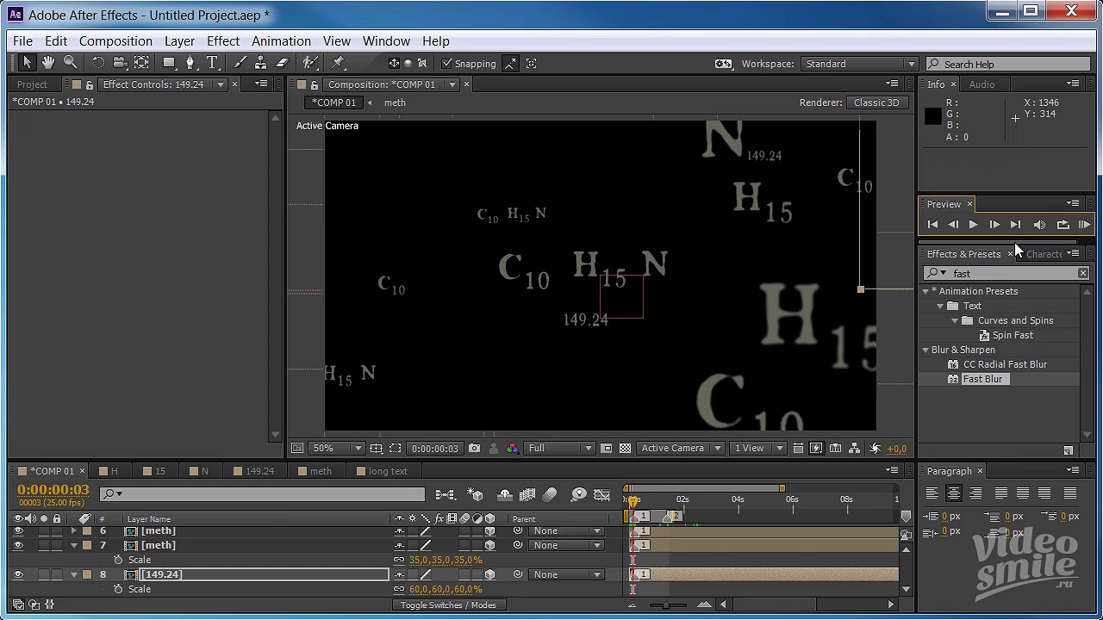
pyautogui.scroll(-4, 61, 562)
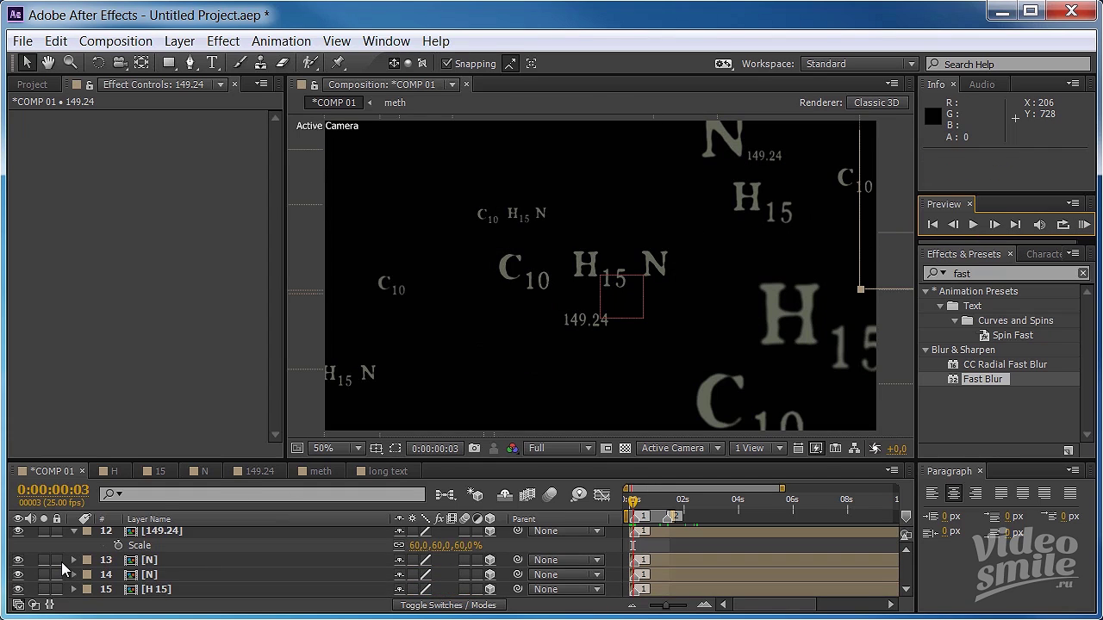
pyautogui.scroll(-3, 62, 562)
pyautogui.scroll(-3, 62, 562)
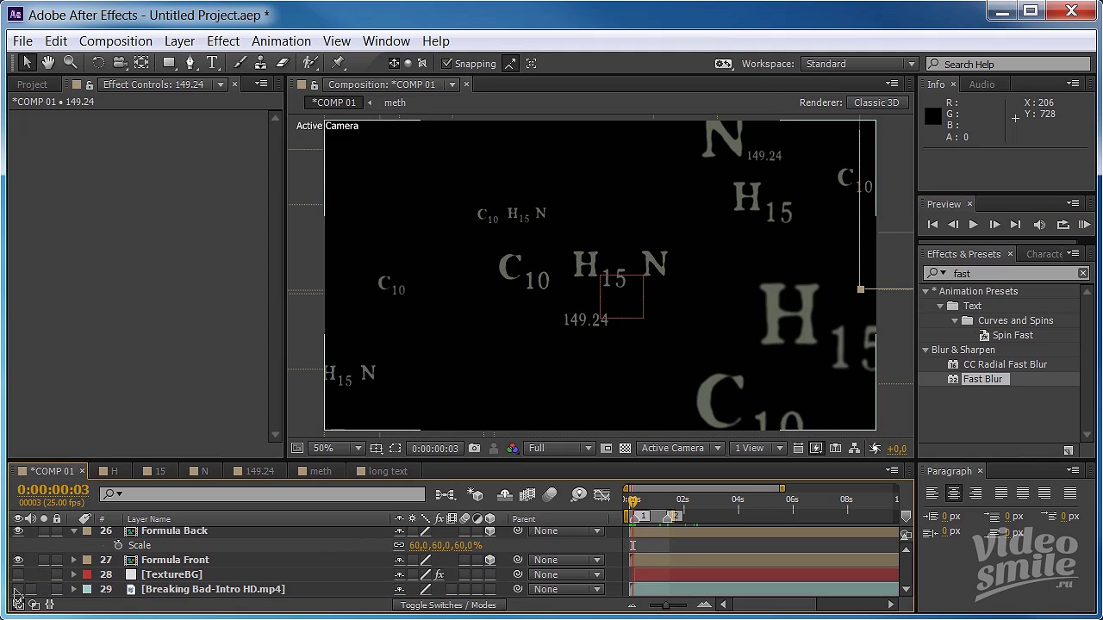
pyautogui.click(19, 574)
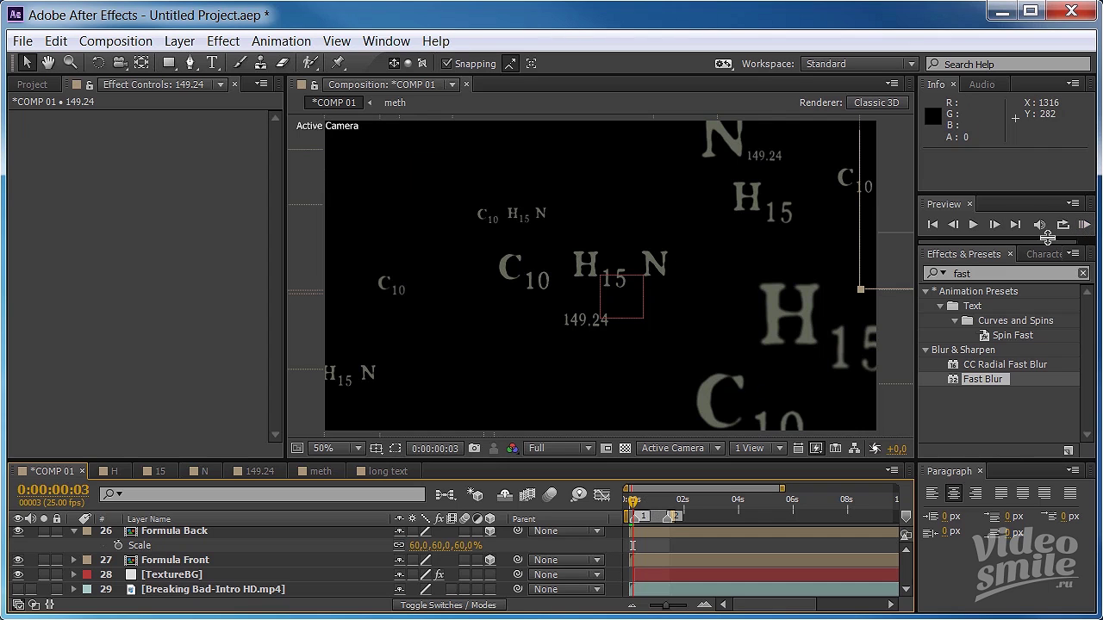
pyautogui.click(1085, 225)
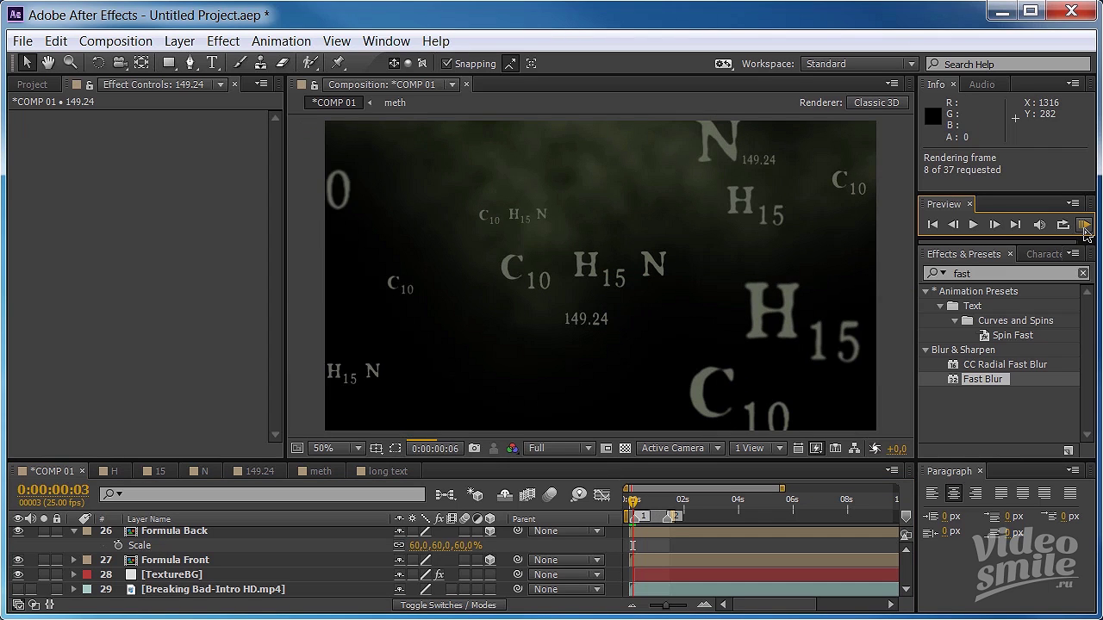
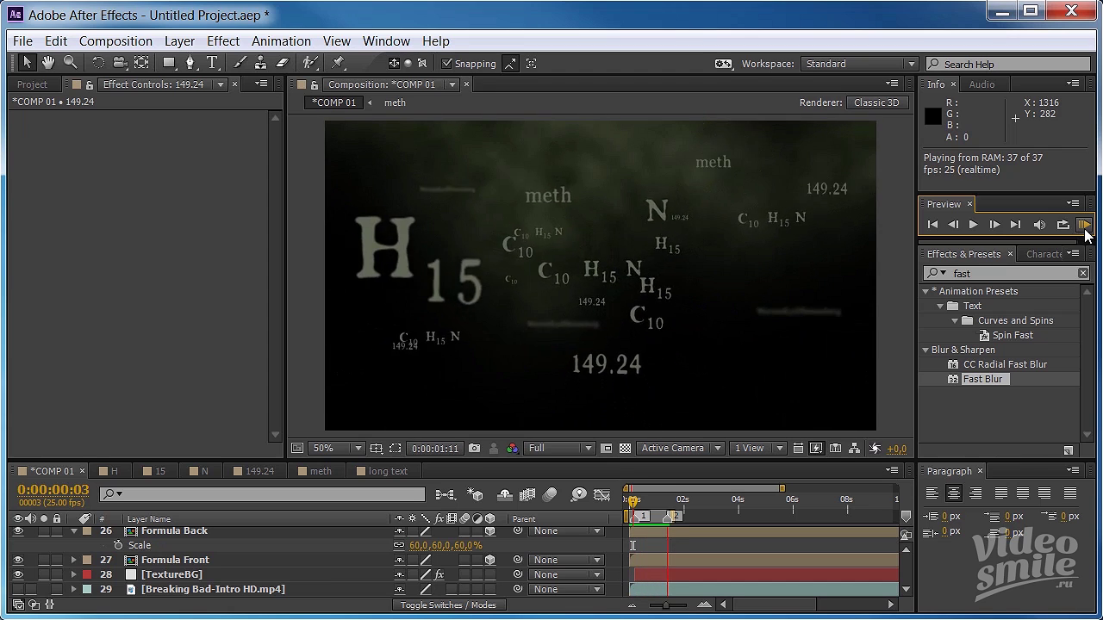
# Step: Stop the preview, select the Formula Front layer and maximize the Timeline panel with `
pyautogui.click(1084, 226)
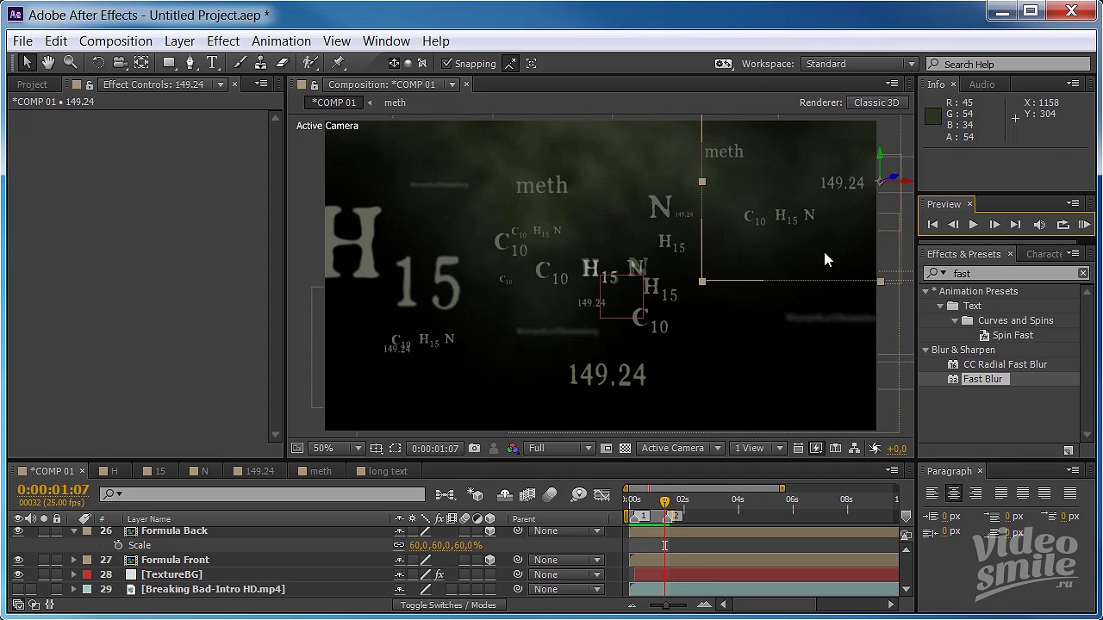
pyautogui.click(227, 562)
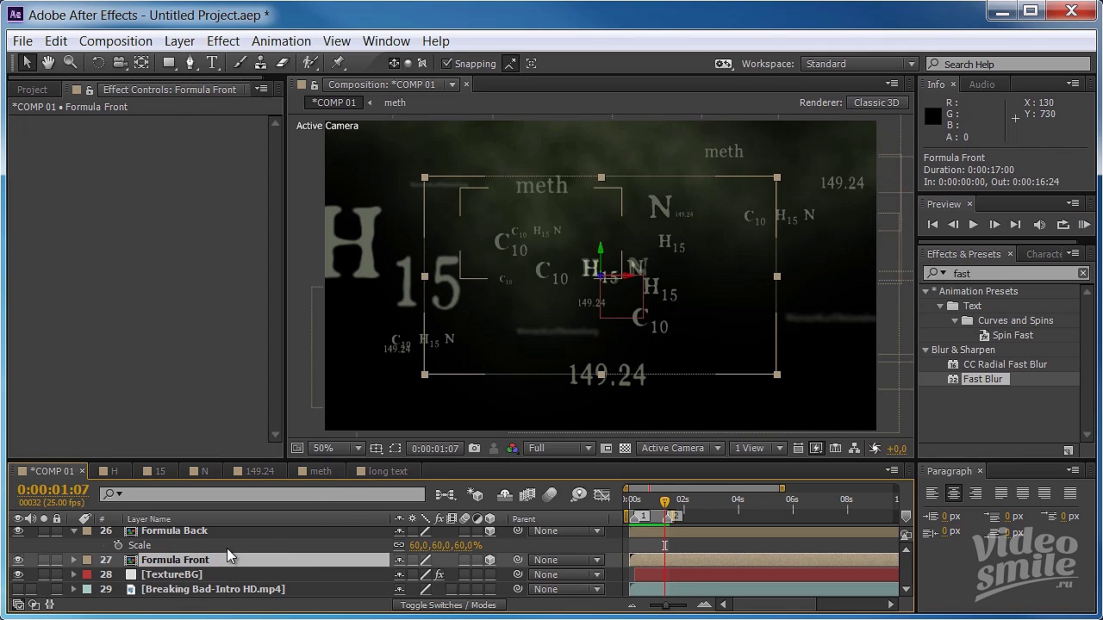
pyautogui.scroll(2, 226, 548)
pyautogui.scroll(2, 227, 548)
pyautogui.scroll(2, 227, 548)
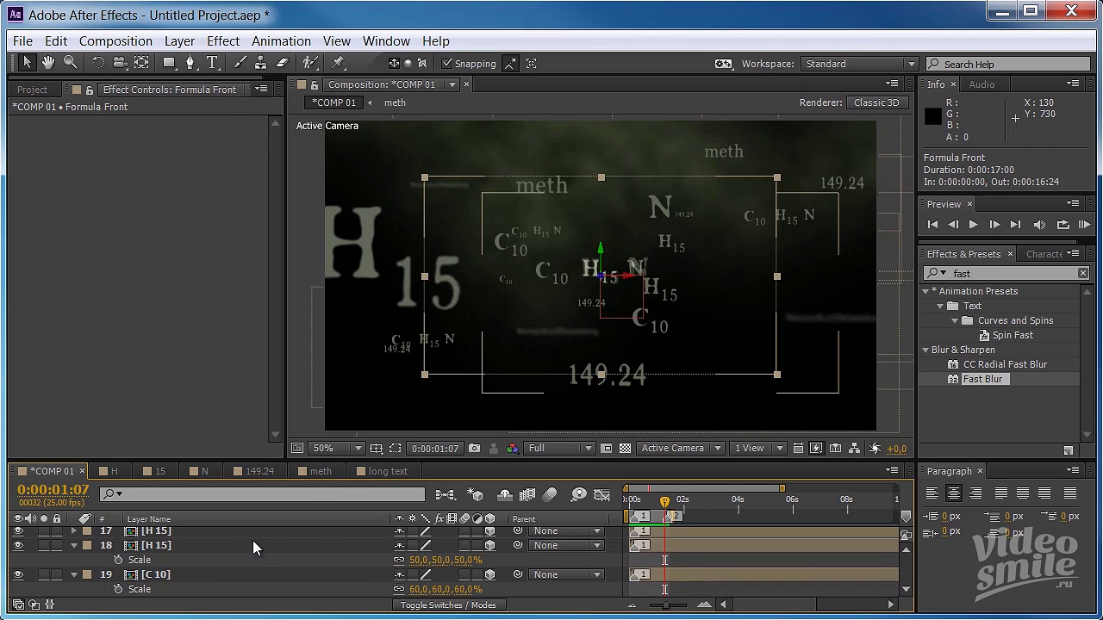
pyautogui.press('`')
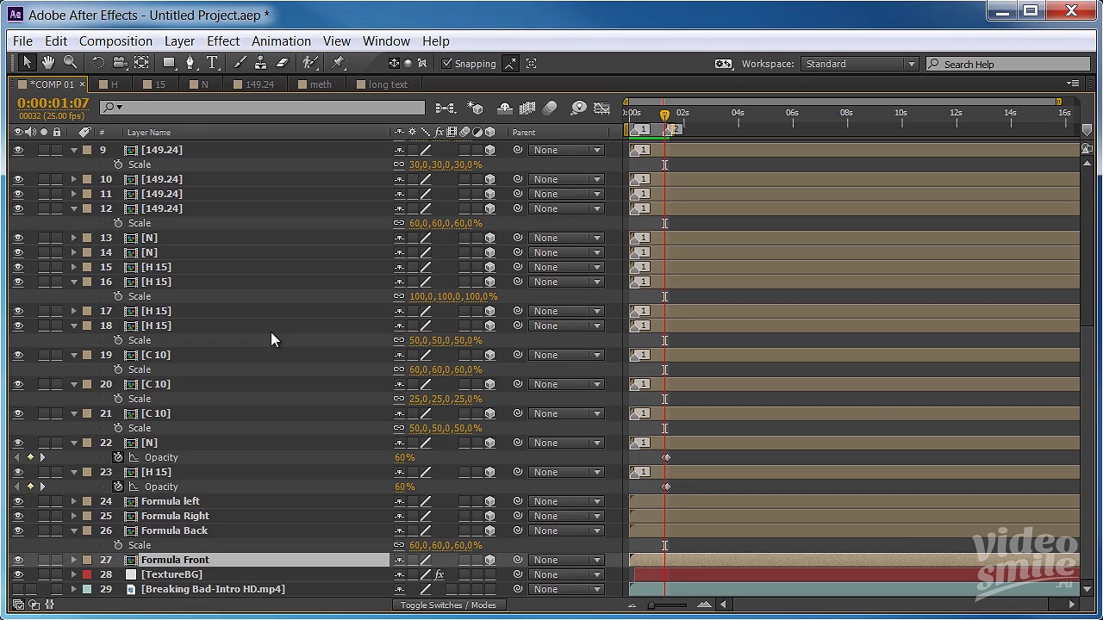
# Step: Select the floating formula text layers and precompose them with Ctrl+Shift+C into a precomp named 'text'
pyautogui.scroll(3, 255, 255)
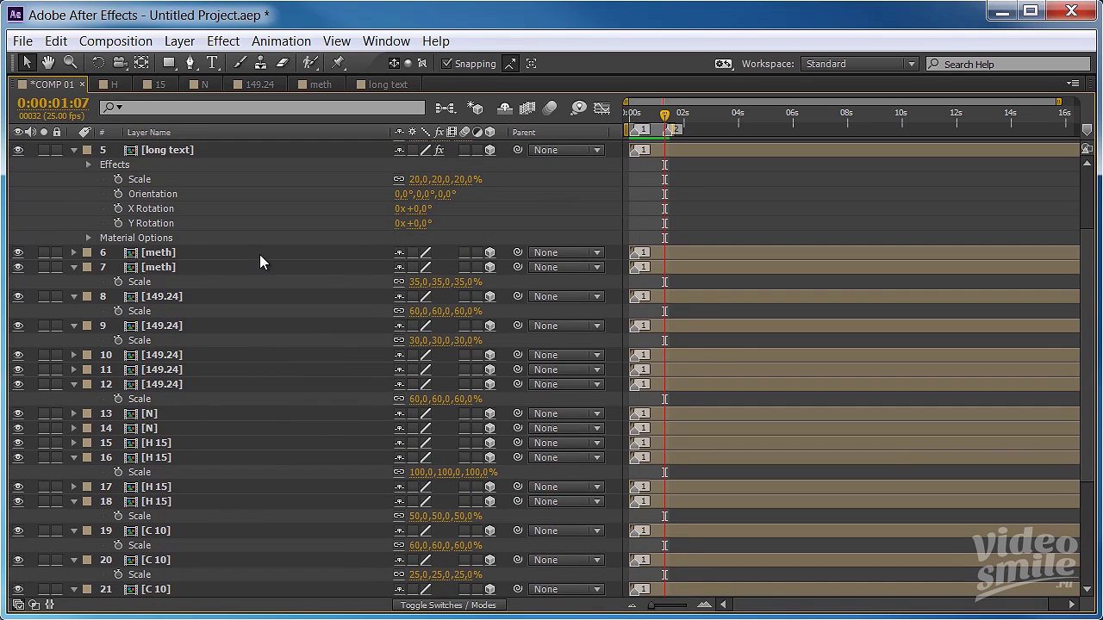
pyautogui.scroll(3, 260, 254)
pyautogui.keyDown('shift'); pyautogui.click(182, 194); pyautogui.keyUp('shift')
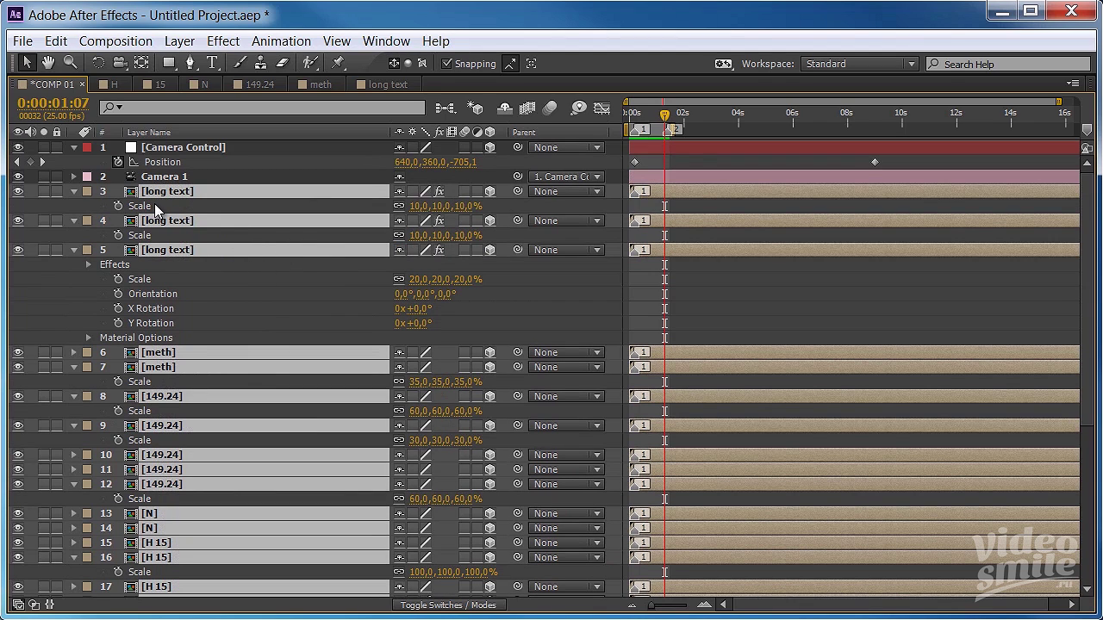
pyautogui.hotkey('ctrl', 'shift', 'c')
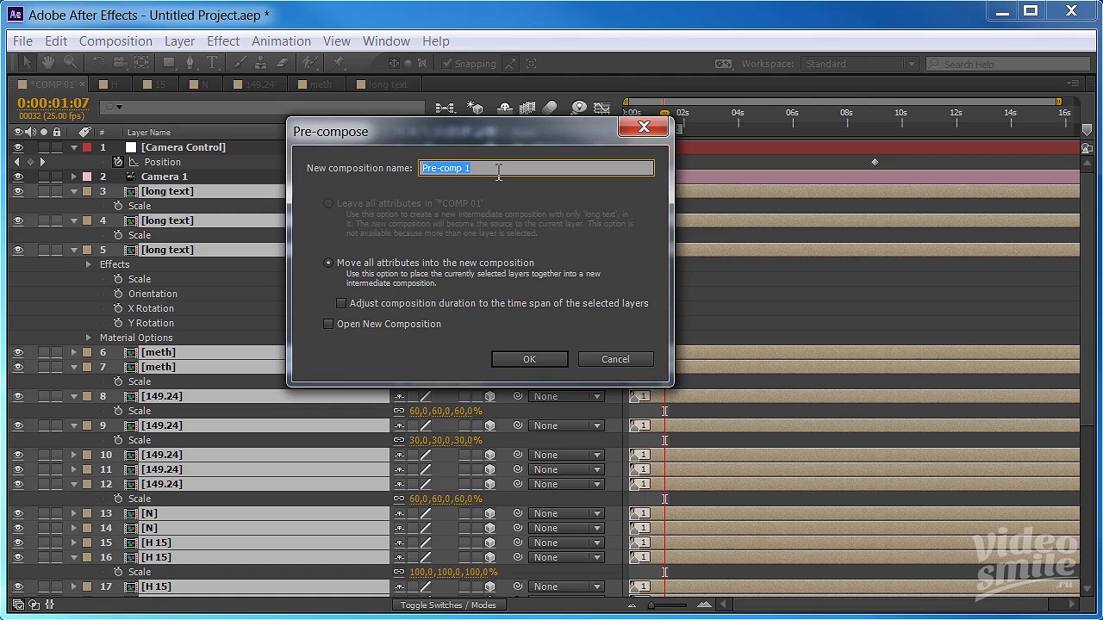
pyautogui.write('text')
pyautogui.click(528, 360)
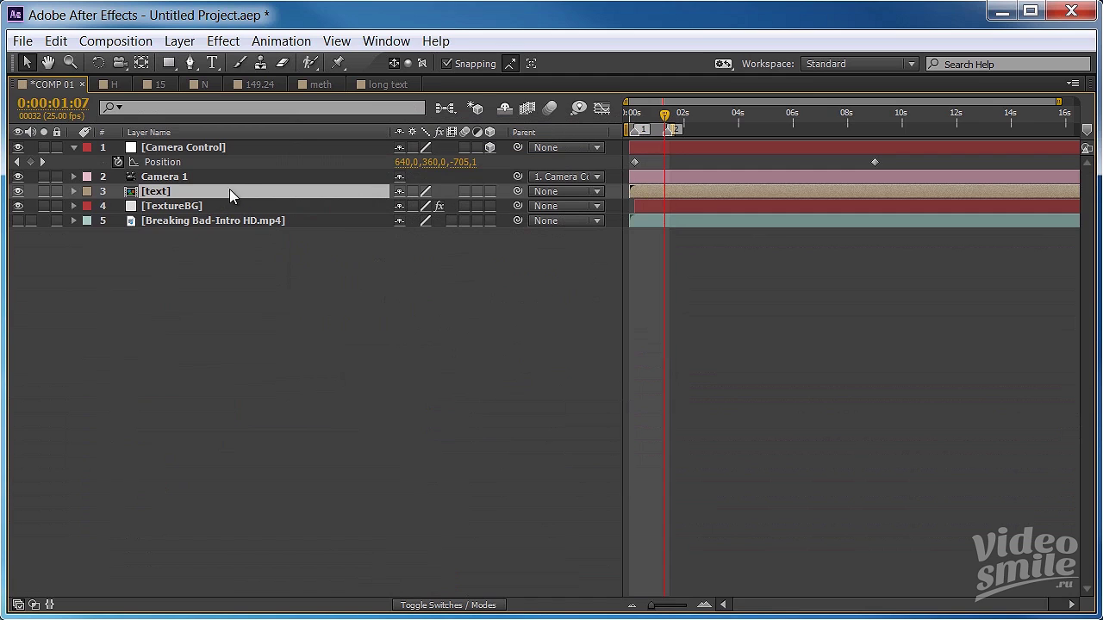
# Step: Restore the workspace layout and enable Collapse Transformations on the [text] precomp layer
pyautogui.press('`')
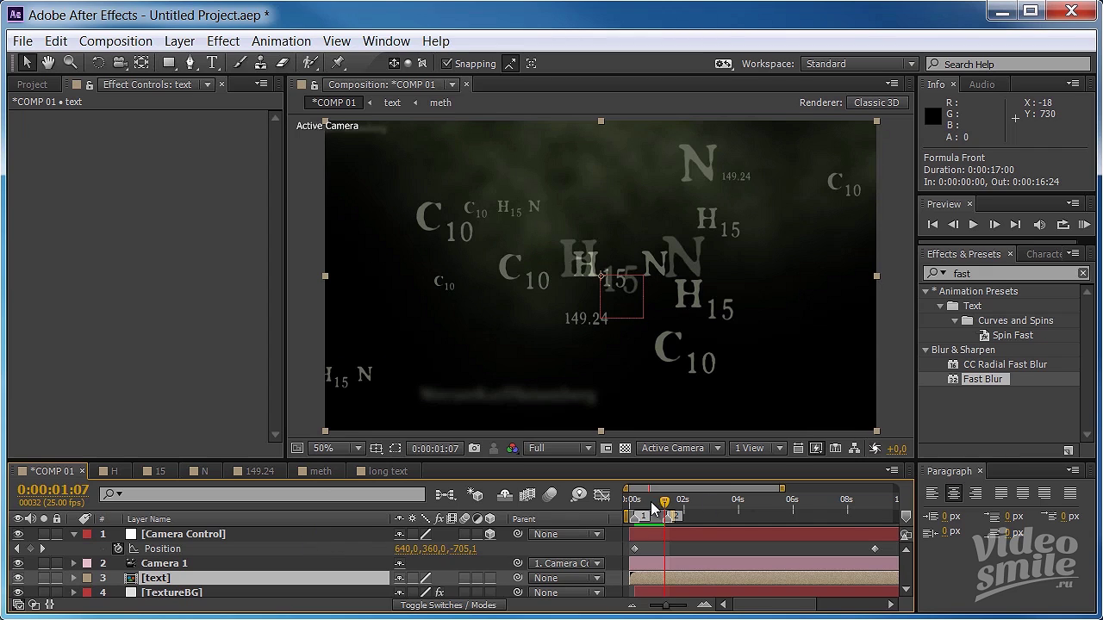
pyautogui.moveTo(664, 503); pyautogui.dragTo(656, 505)
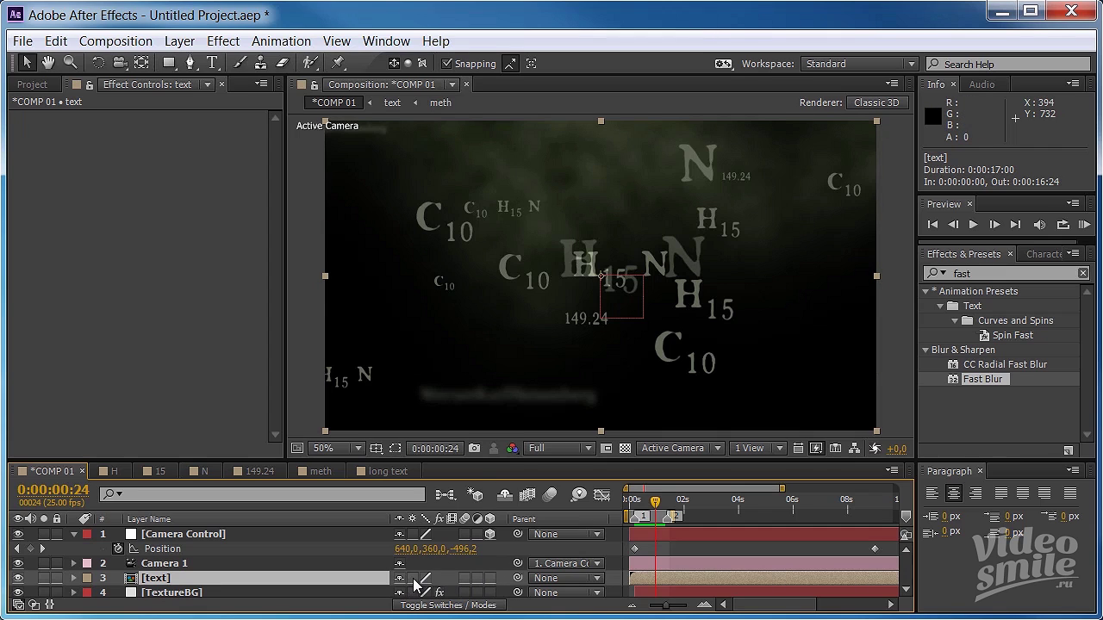
pyautogui.click(412, 579)
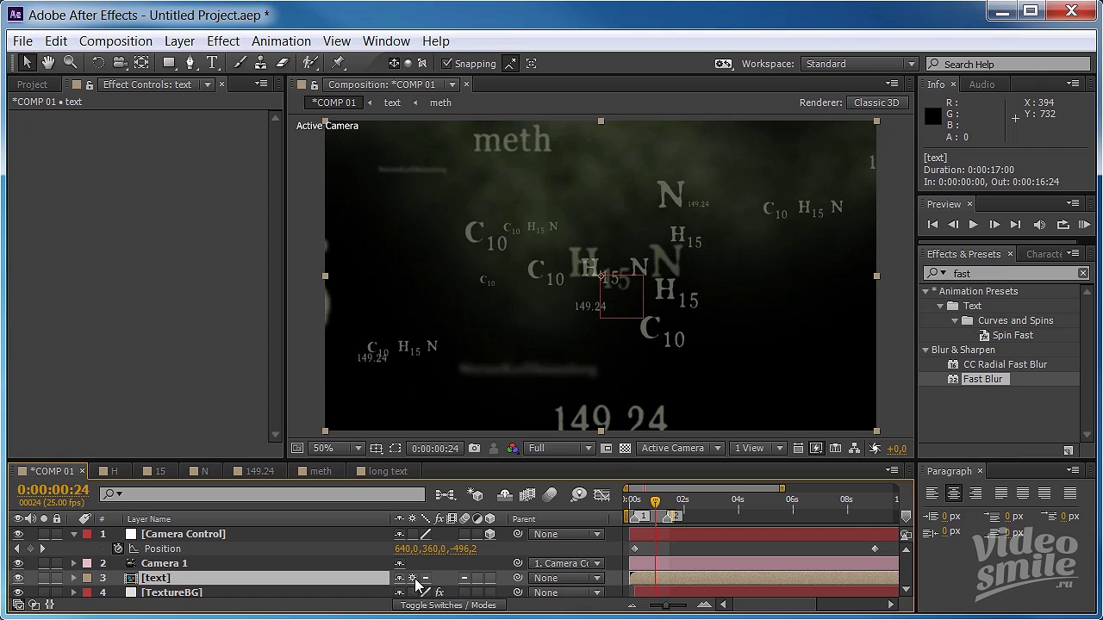
# Step: Scrub the camera move back to around 0:00:00:22 and select the TextureBG layer
pyautogui.moveTo(656, 501); pyautogui.dragTo(680, 507)
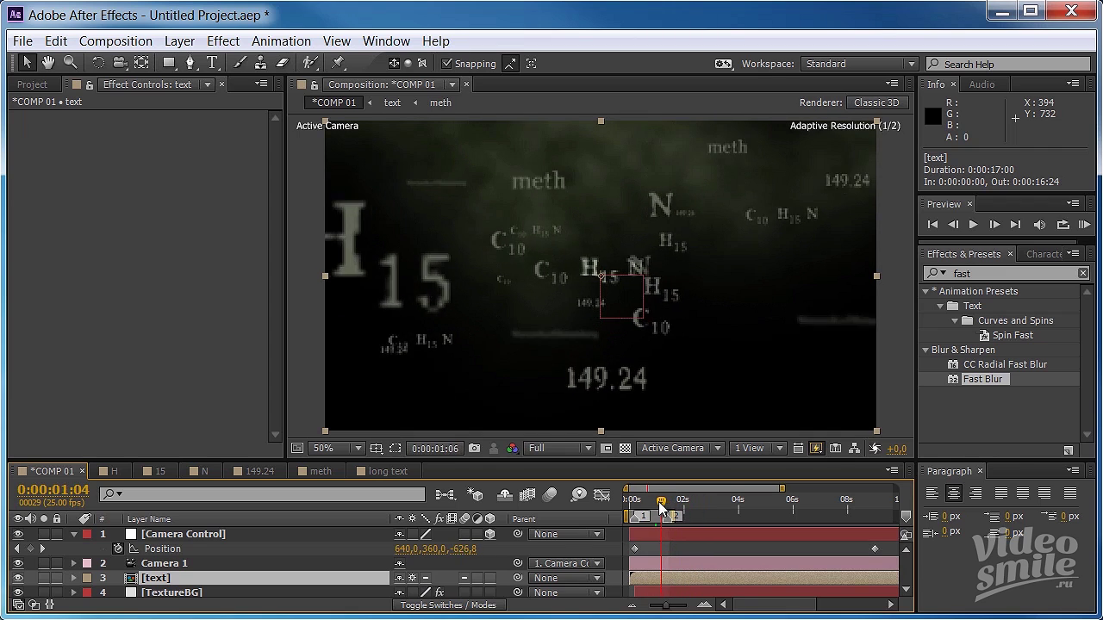
pyautogui.moveTo(680, 507); pyautogui.dragTo(653, 505)
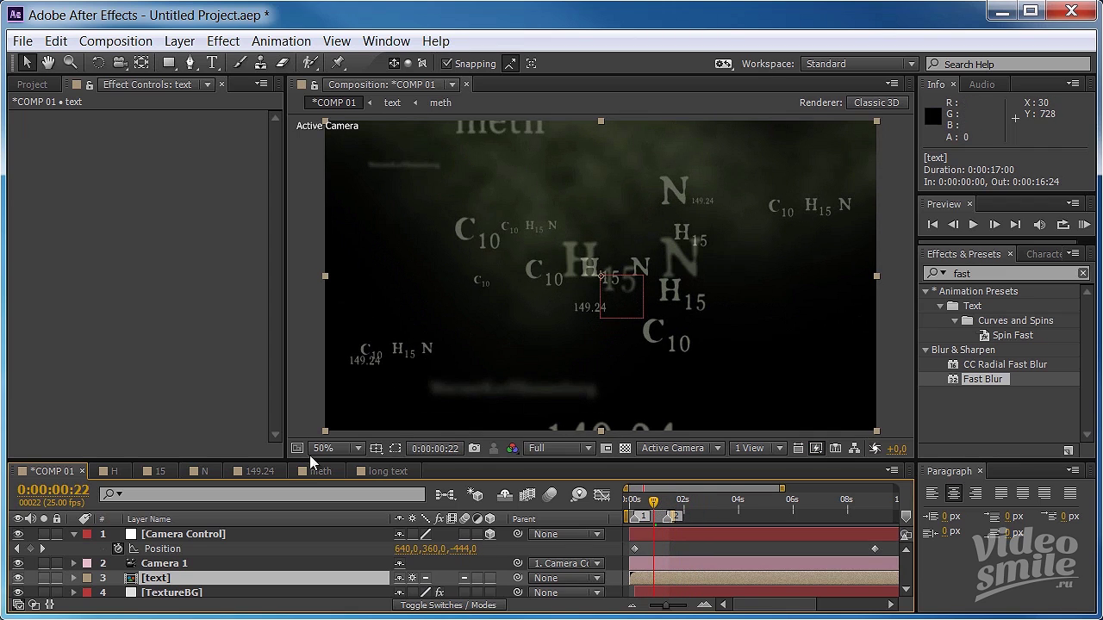
pyautogui.click(176, 593)
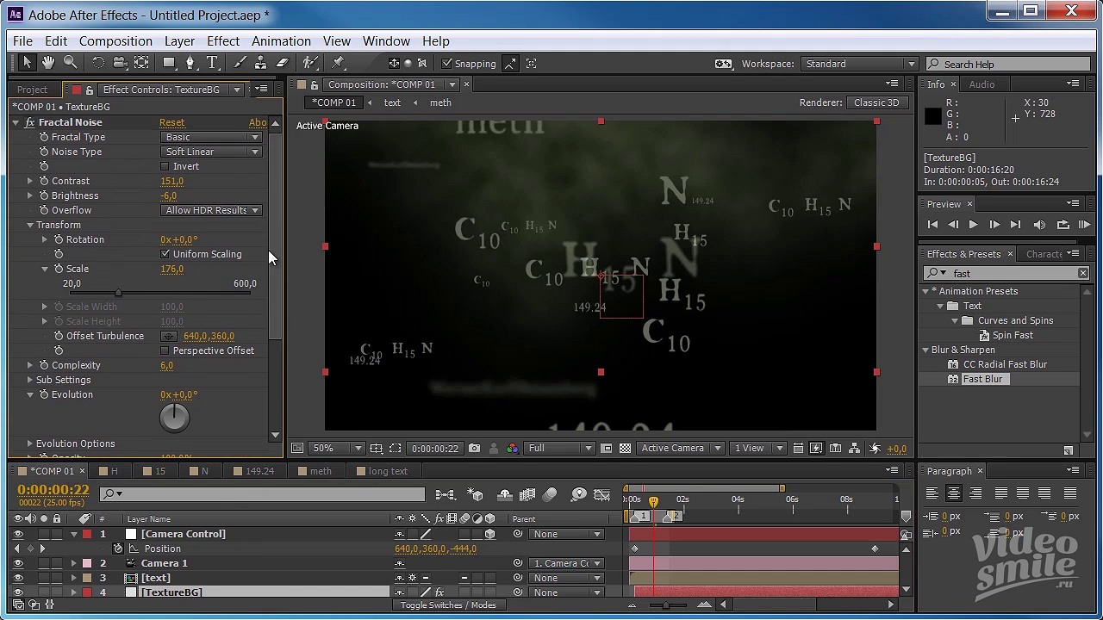
# Step: Reveal Mask 1 on the TextureBG layer with M and select it
pyautogui.click(166, 599)
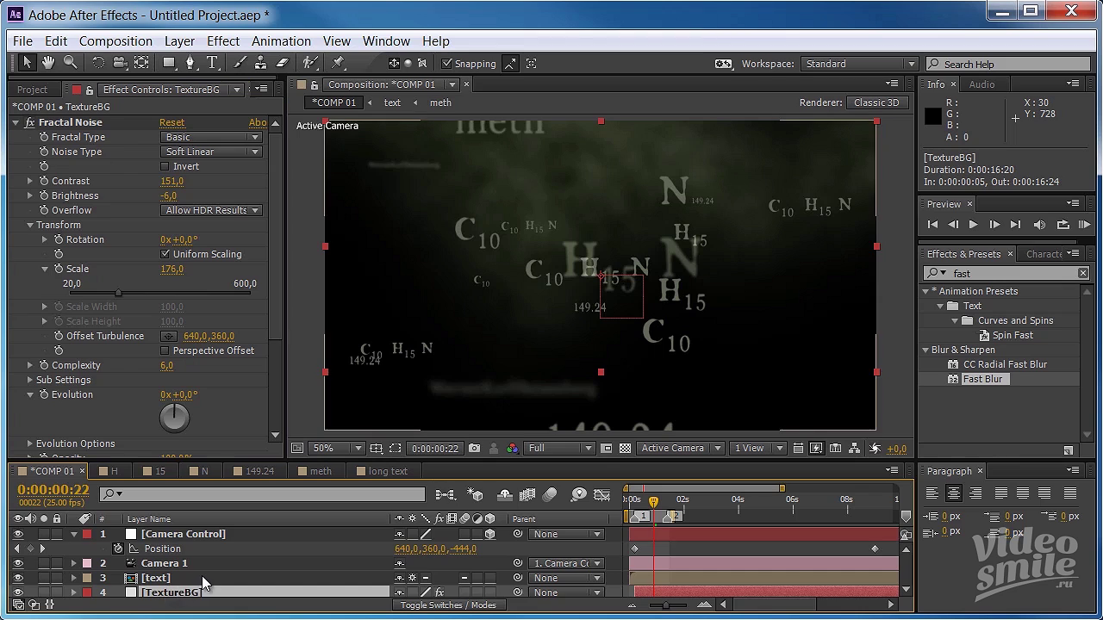
pyautogui.scroll(-1, 168, 597)
pyautogui.press('m')
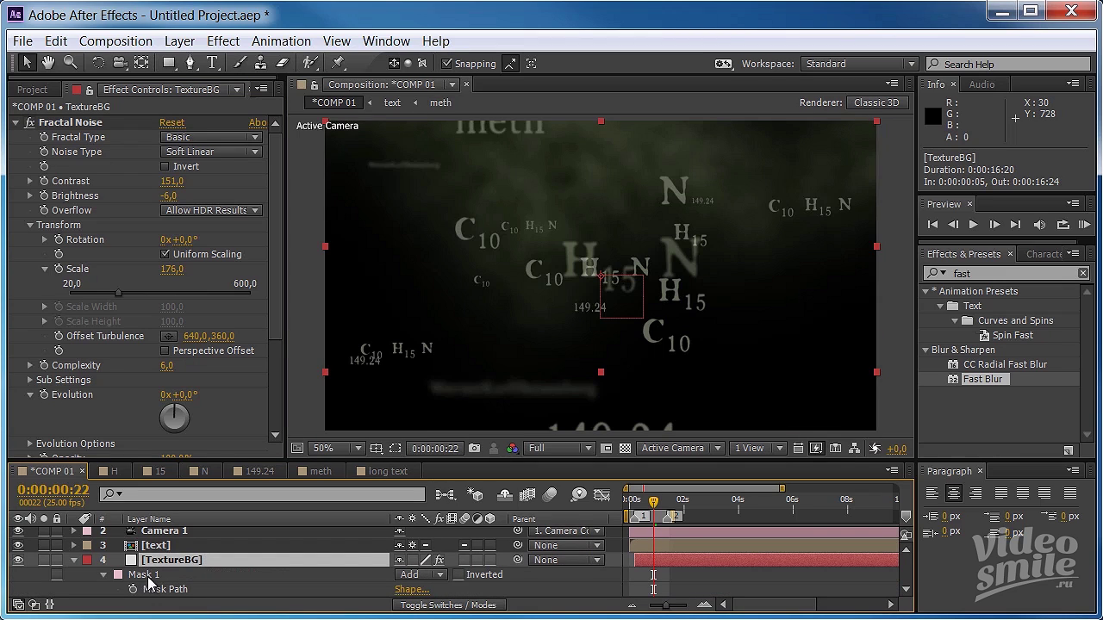
pyautogui.click(154, 576)
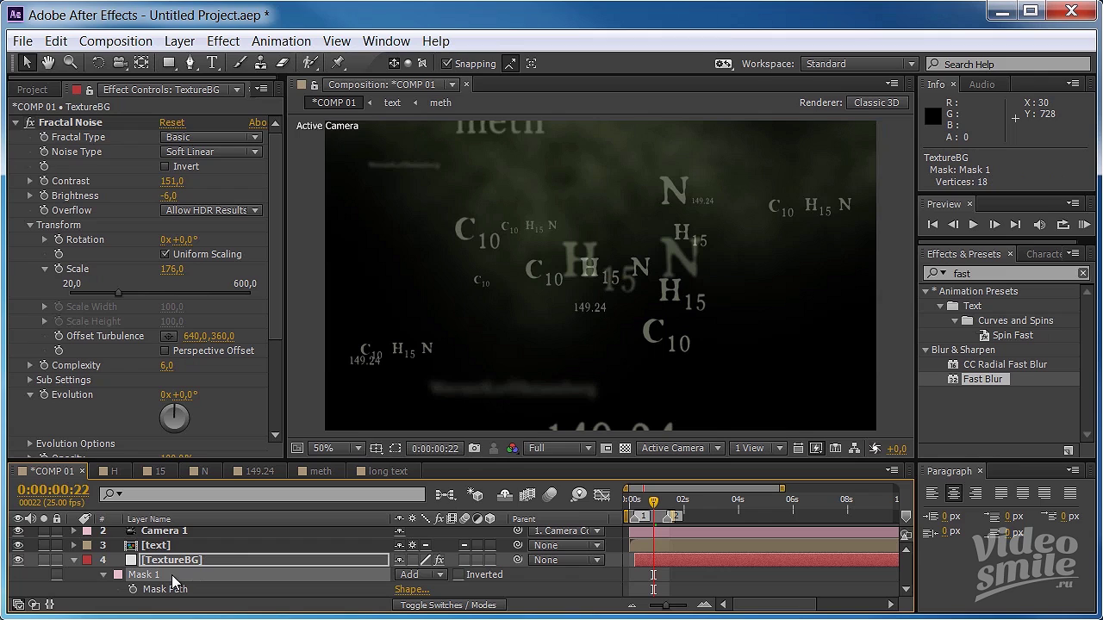
# Step: Select the [text] precomp layer and play a RAM preview of COMP 01
pyautogui.scroll(2, 185, 567)
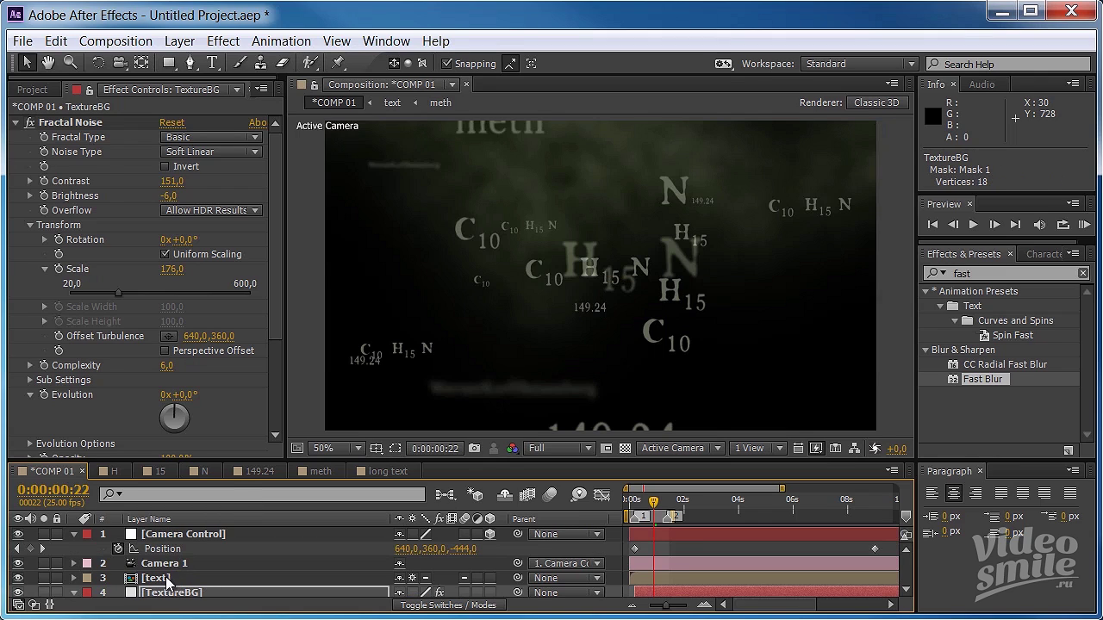
pyautogui.click(172, 578)
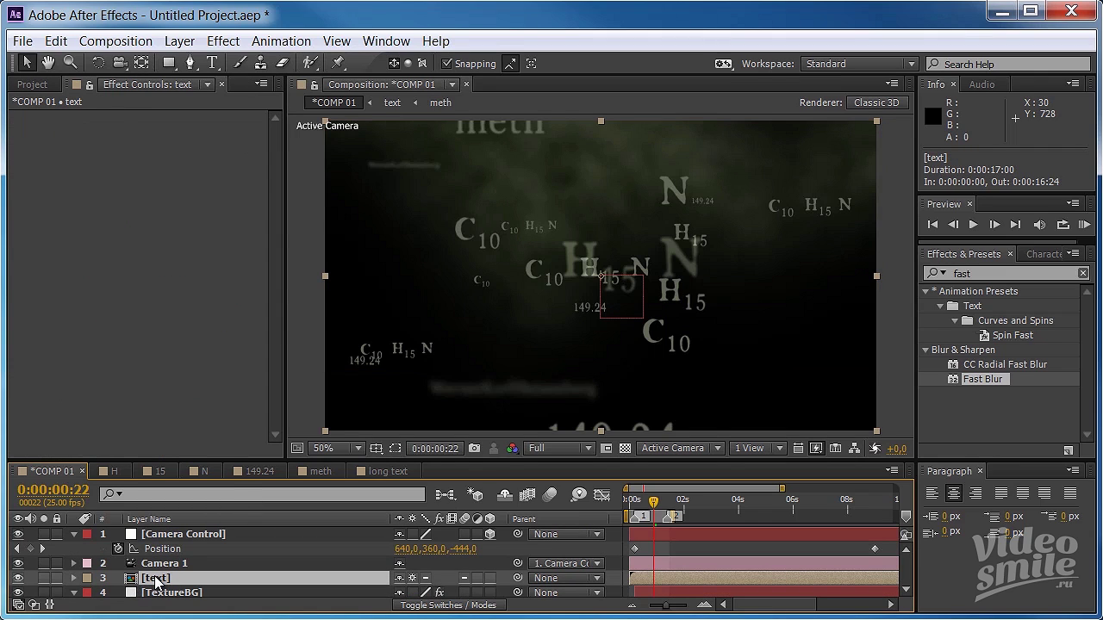
pyautogui.press('Return')
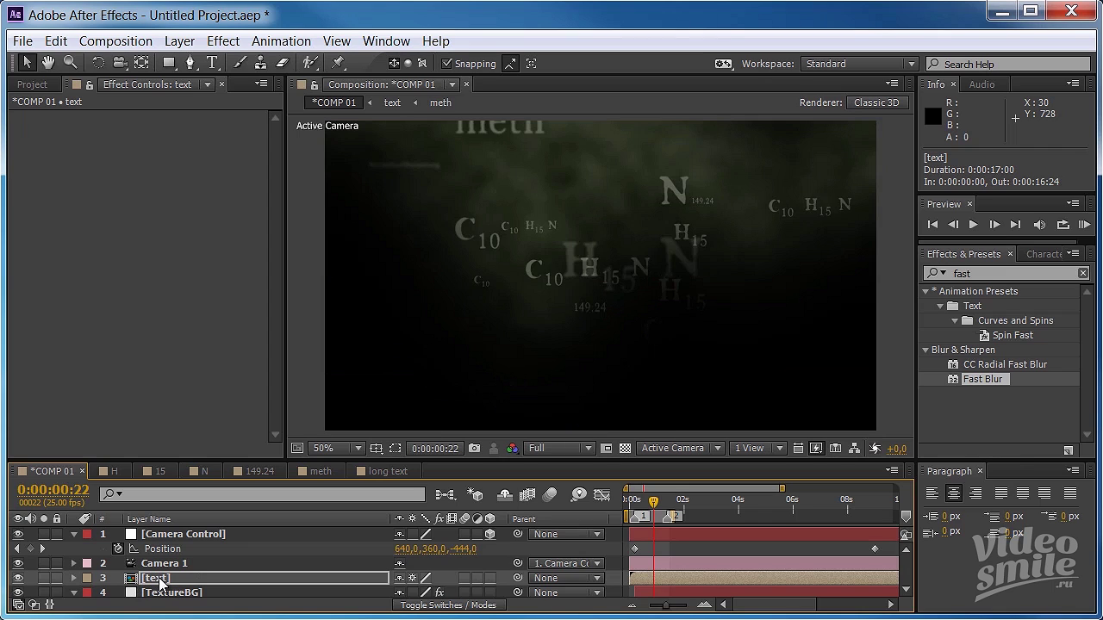
pyautogui.click(1084, 225)
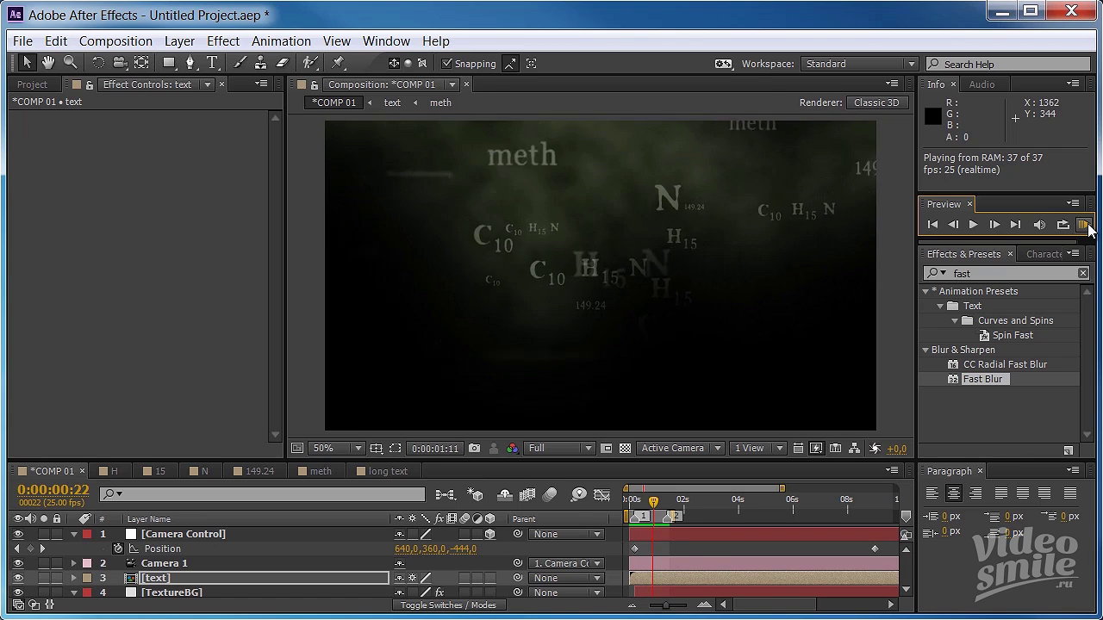
# Step: Extend the work area end to 2 seconds, RAM preview it, then scrub back earlier
pyautogui.press('space')
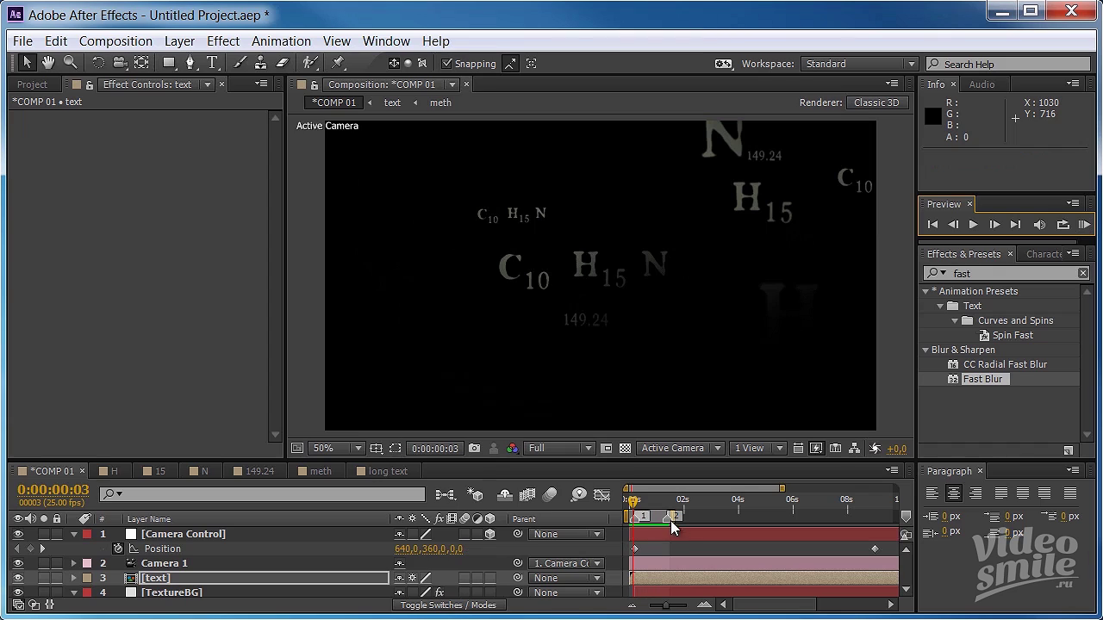
pyautogui.moveTo(674, 515); pyautogui.dragTo(689, 515)
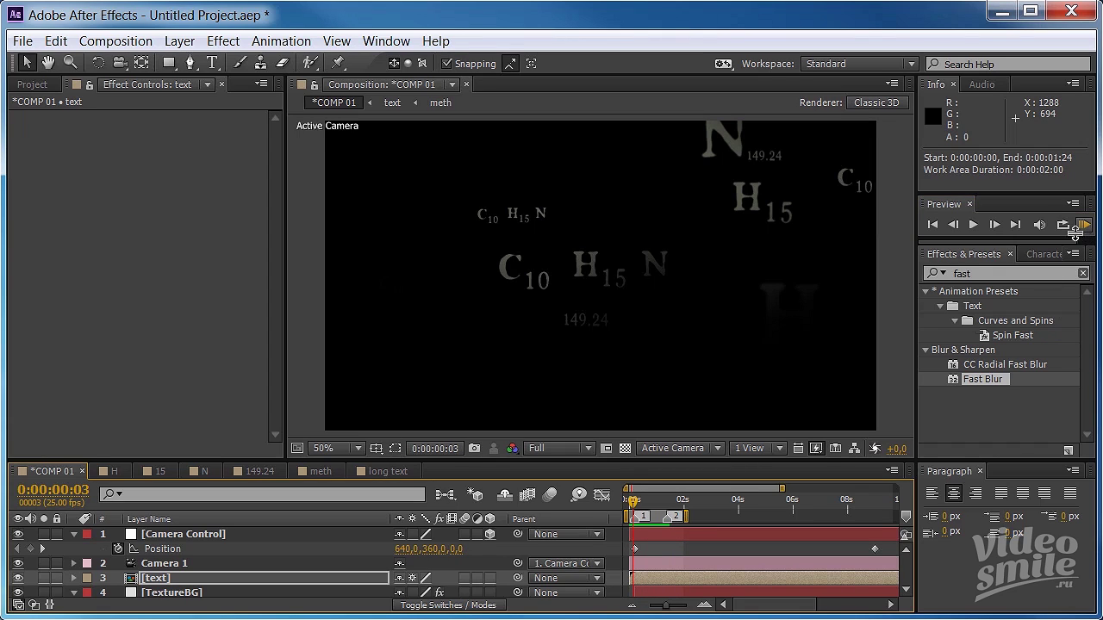
pyautogui.click(1084, 224)
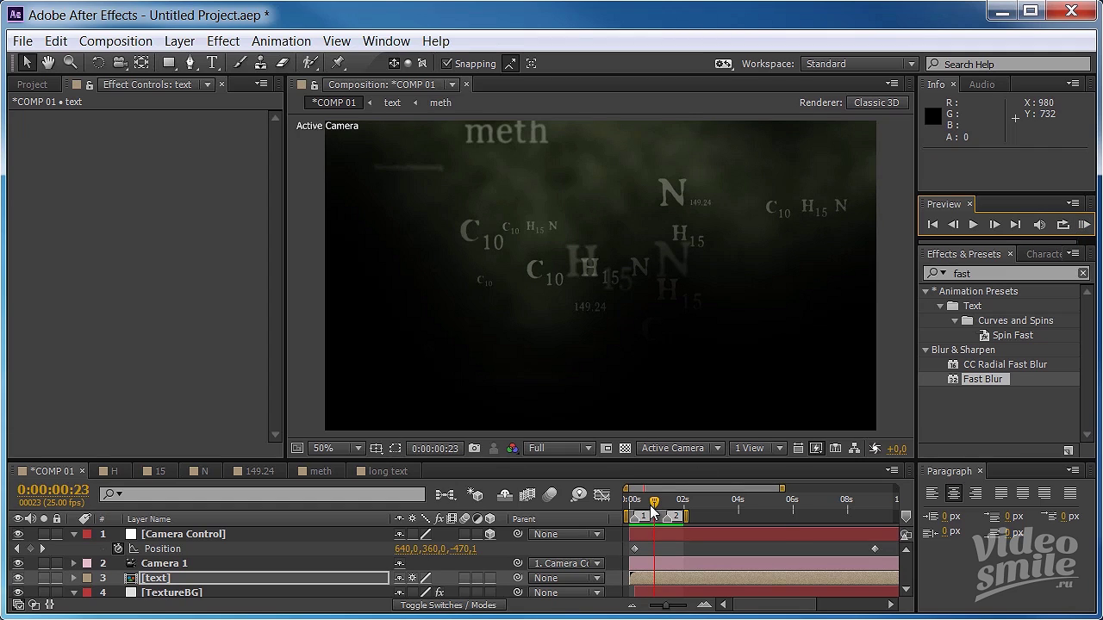
pyautogui.moveTo(650, 505)
pyautogui.mouseDown()
pyautogui.moveTo(637, 504)
pyautogui.moveTo(679, 513)
pyautogui.mouseUp()
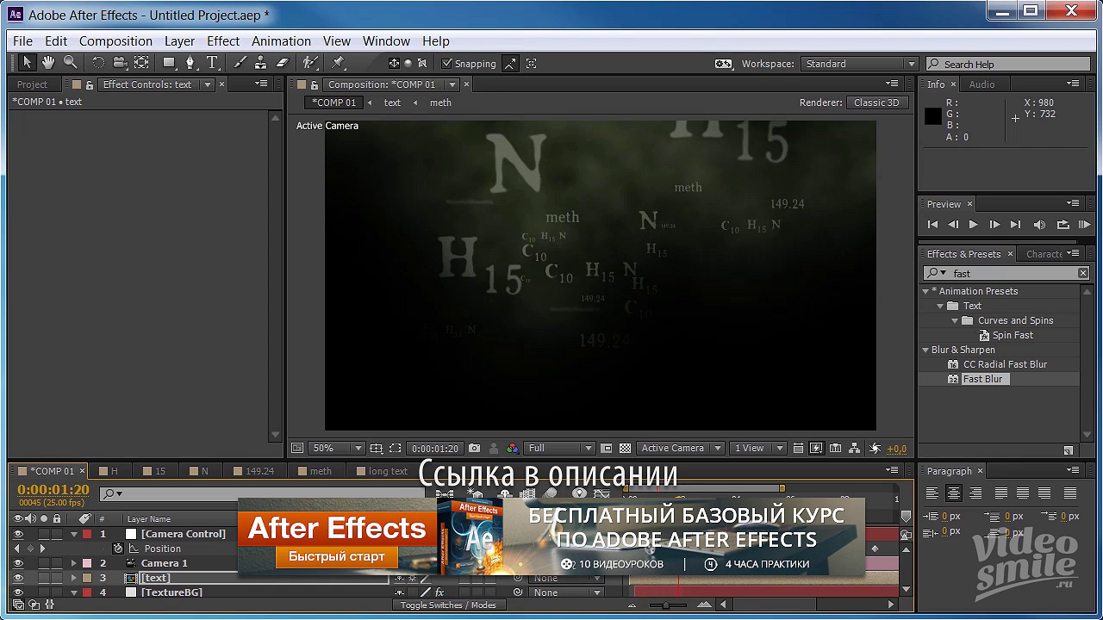